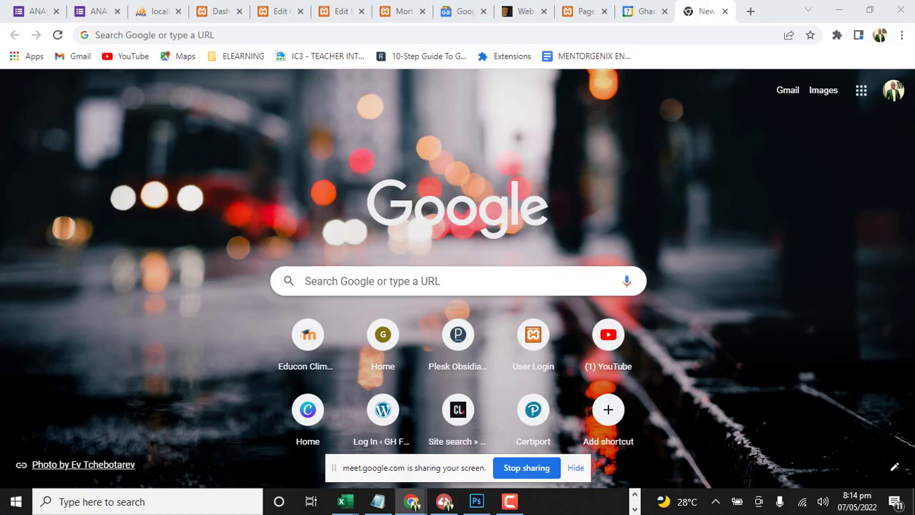
Switch to WhatsApp Web and review the latest messages and shared ZIP file in the 2022 Web design VIP Page group
left_click_drag(914, 79, 624, 51)
left_click_drag(848, 42, 779, 47)
left_click(866, 43)
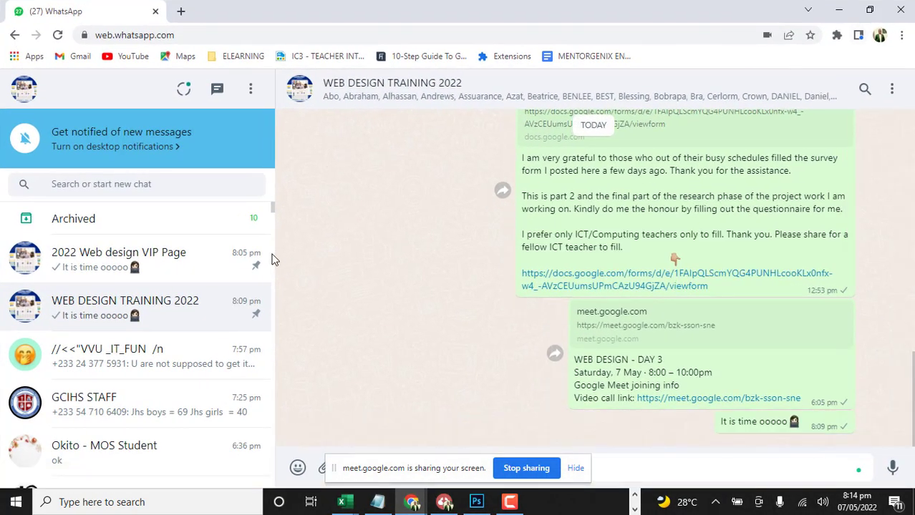
left_click(95, 259)
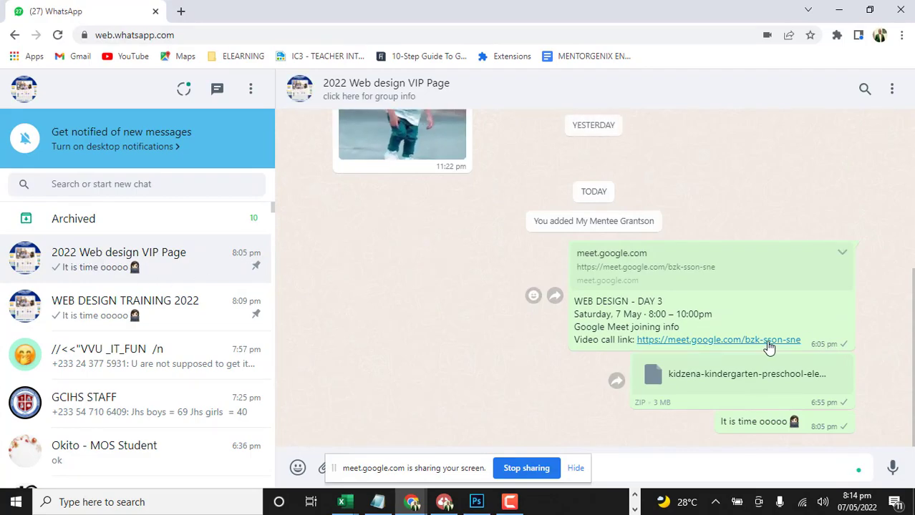
scroll(229, 312, "down", 1)
scroll(229, 312, "up", 1)
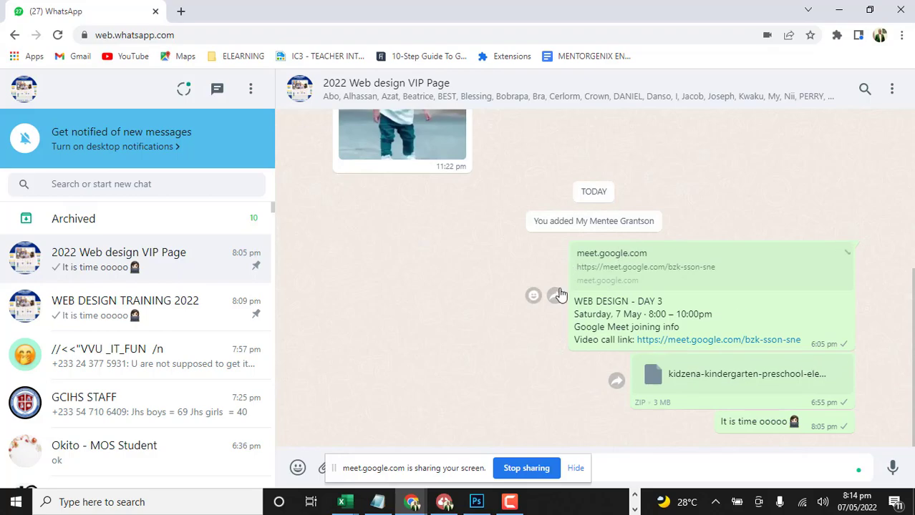
left_click(535, 33)
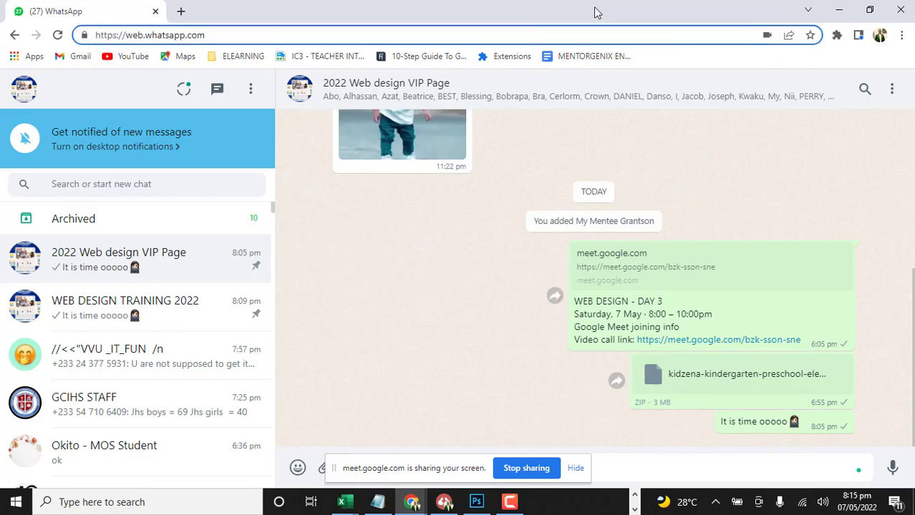
double_click(617, 13)
left_click_drag(639, 20, 914, 17)
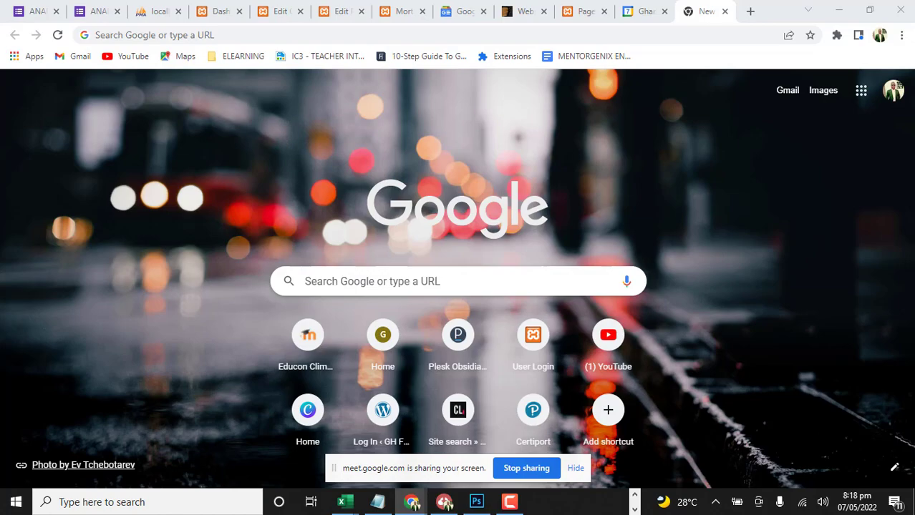
Check the Apache and MySQL modules in the XAMPP Control Panel, and open phpMyAdmin from the localhost dashboard in Chrome
key("alt+Tab")
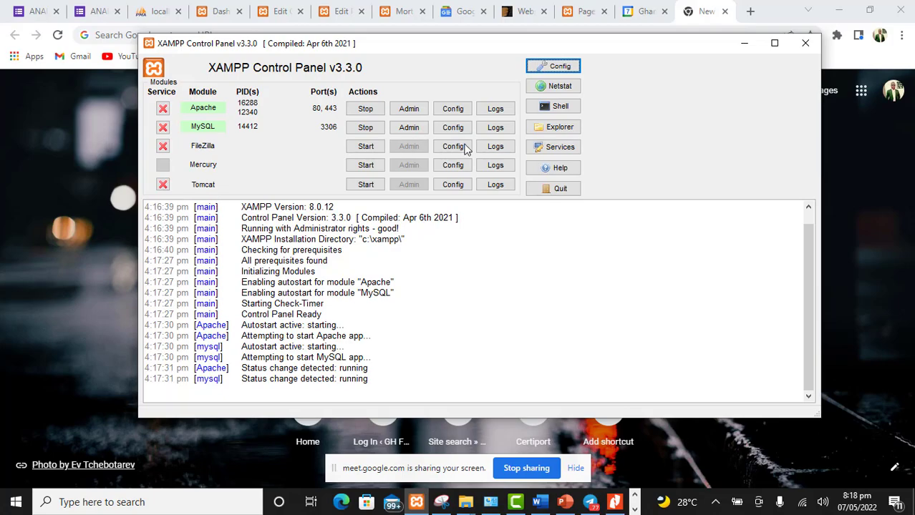
left_click(744, 45)
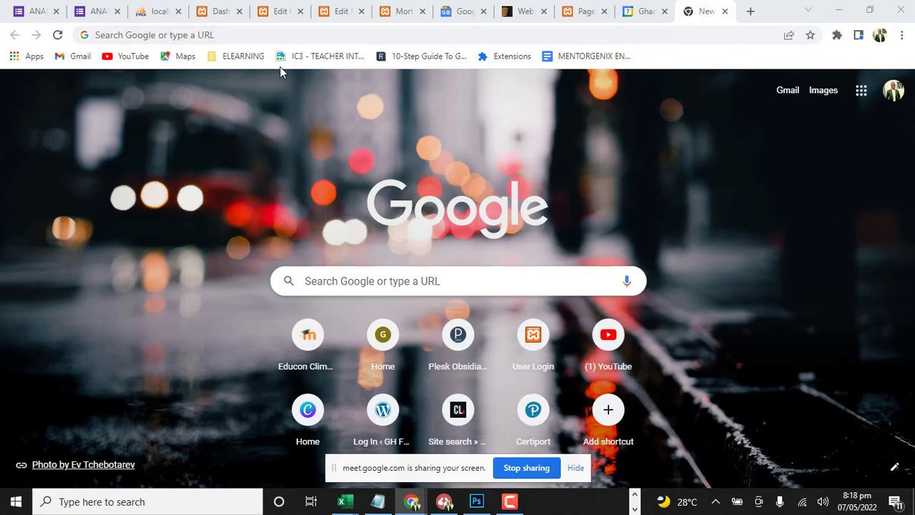
left_click(299, 36)
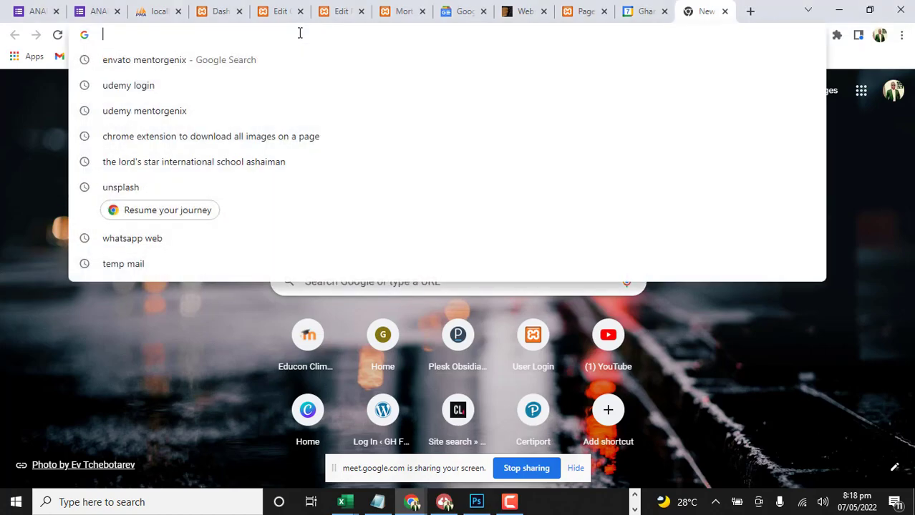
type("lo")
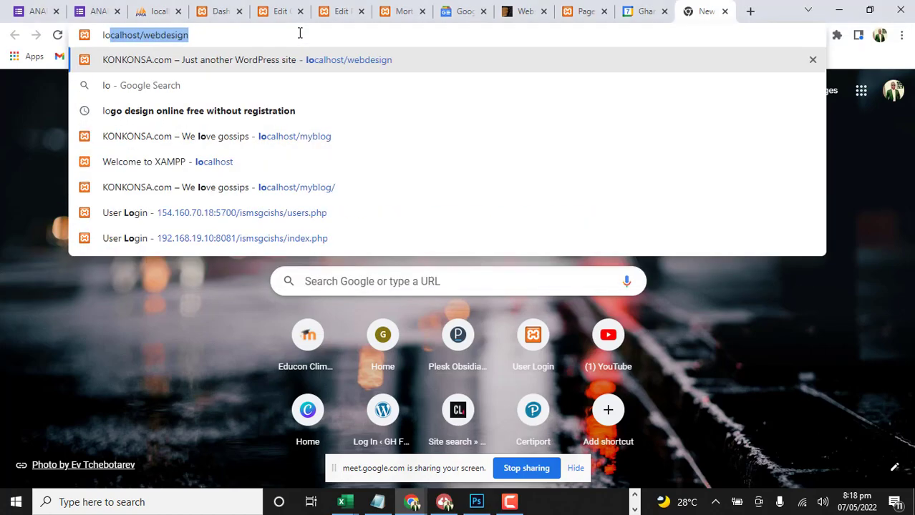
type("cal")
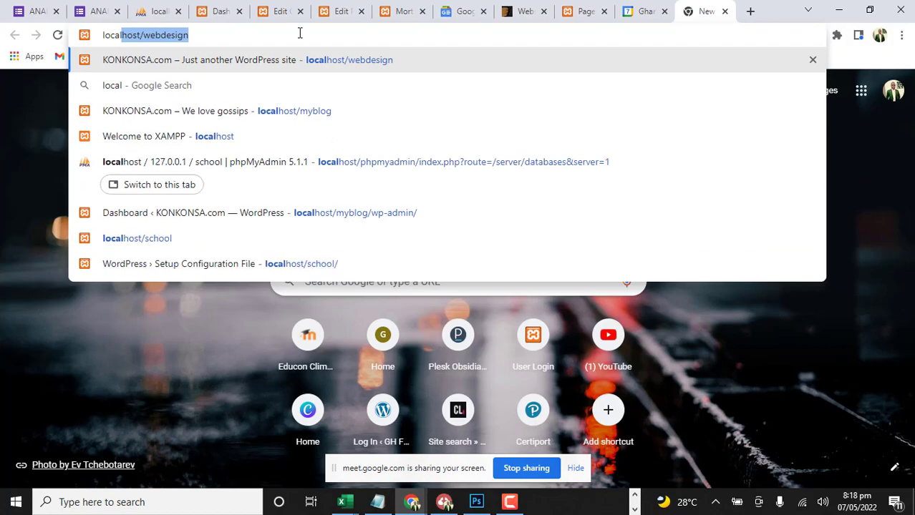
type("host")
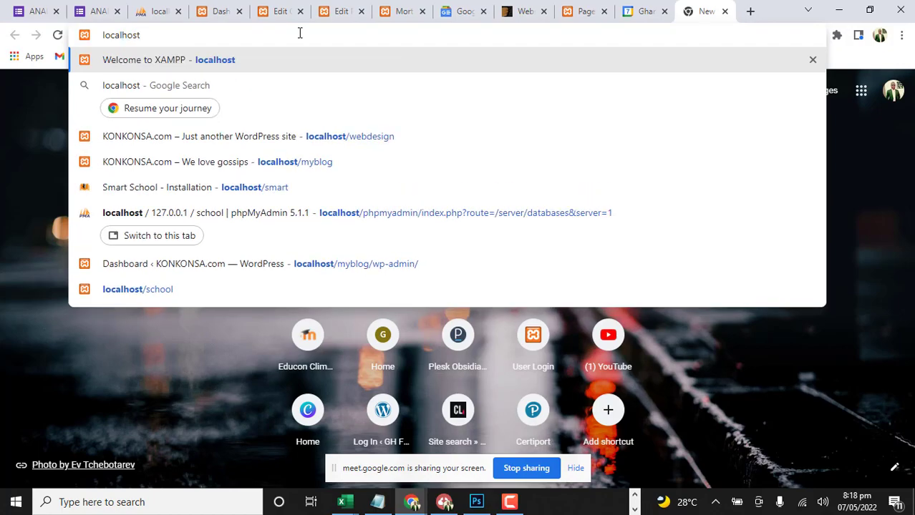
key("Return")
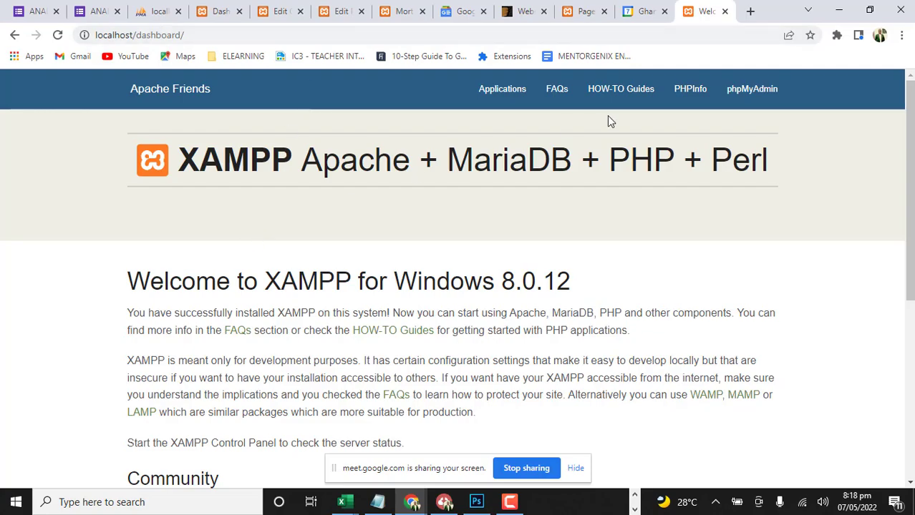
left_click(757, 101)
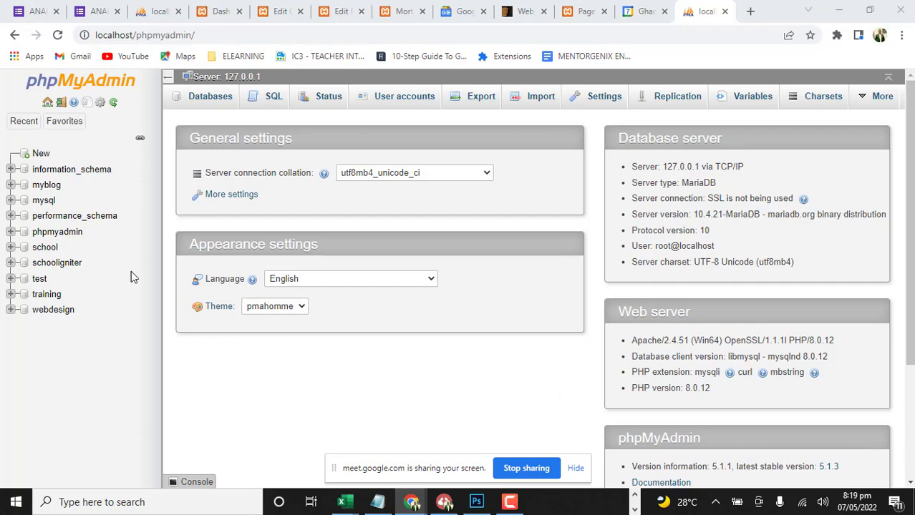
Create a database named educon with the utf8mb4_general_ci collation, copying its name to the clipboard before submitting
left_click(40, 155)
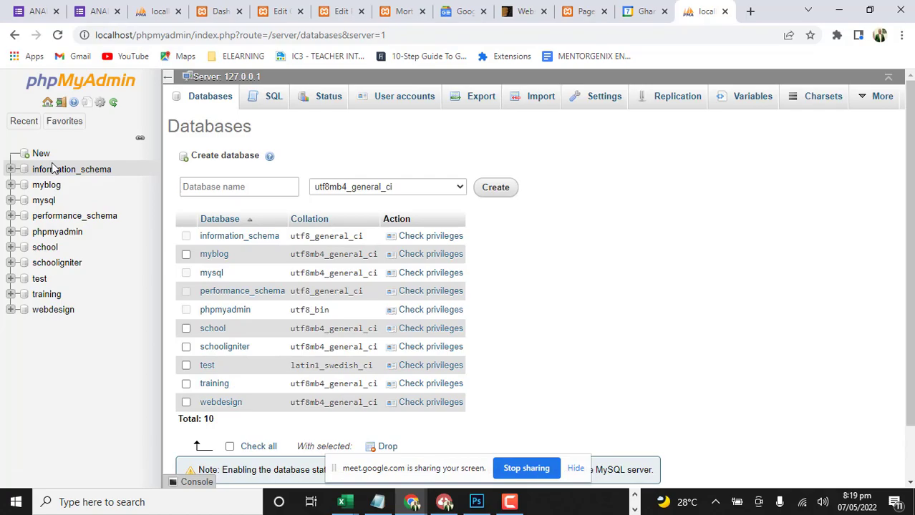
left_click(283, 186)
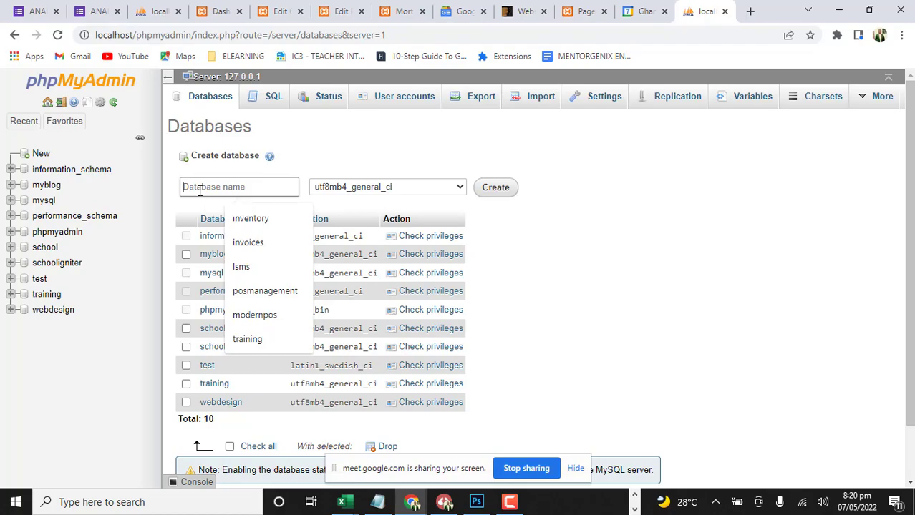
type("educon")
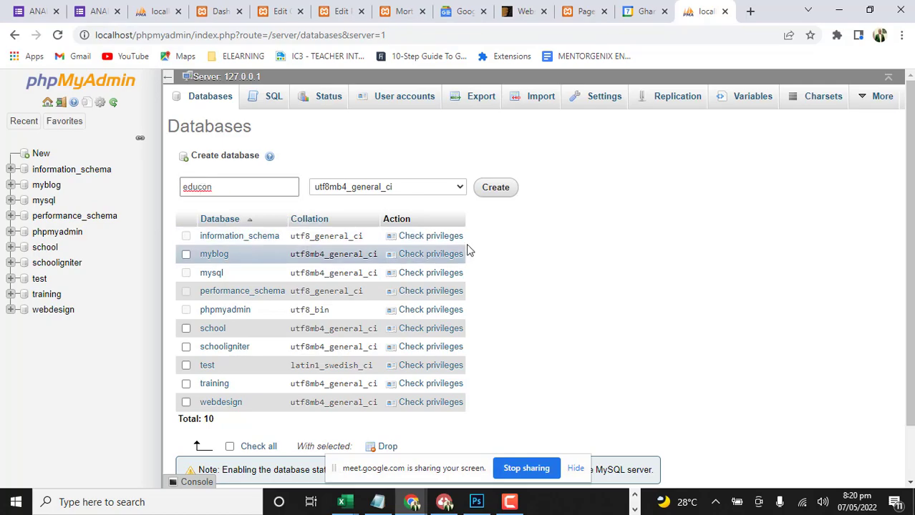
right_click(203, 187)
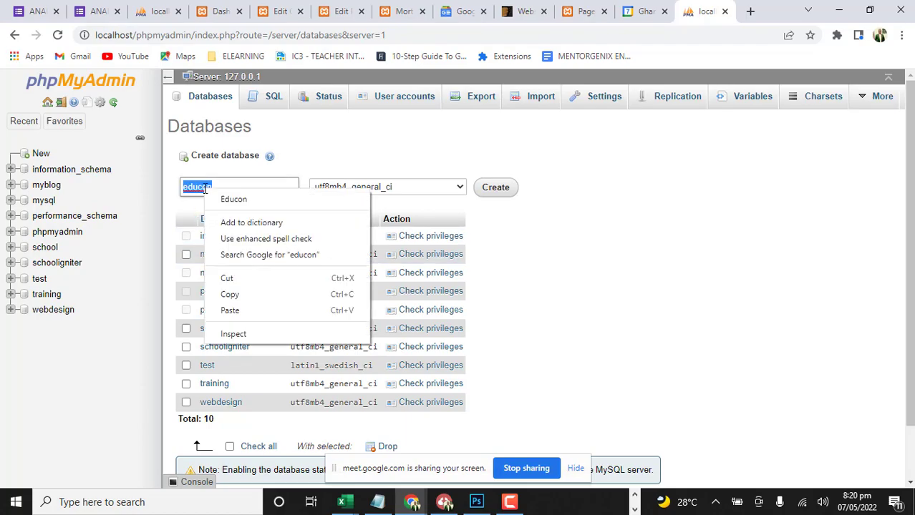
left_click(236, 294)
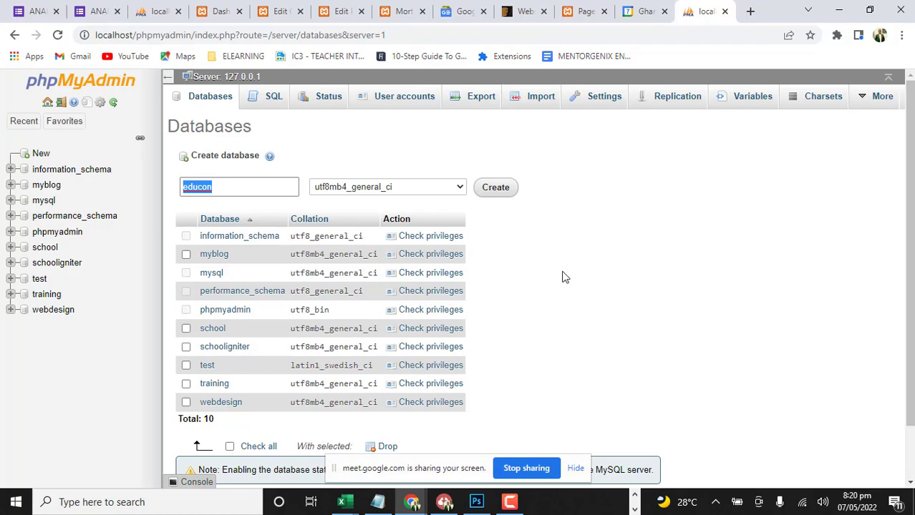
left_click(504, 188)
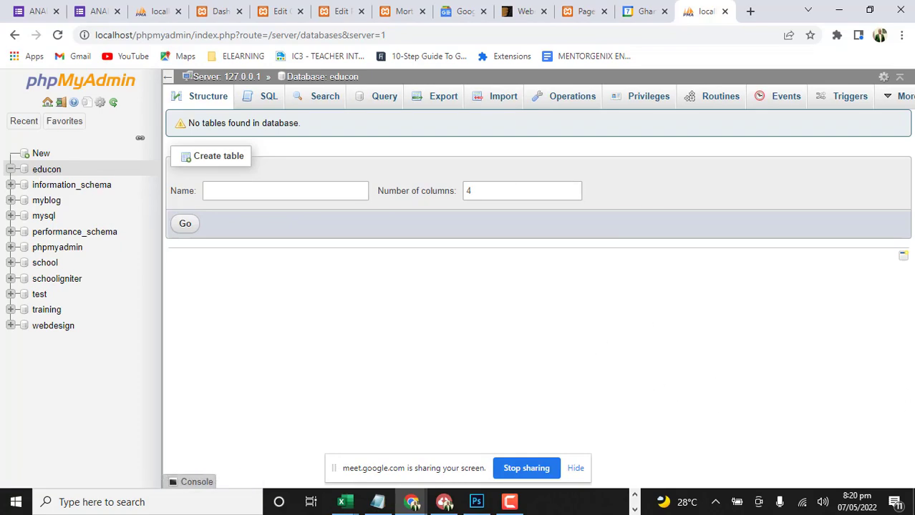
Switch to a maximized File Explorer window and open the xampp\htdocs folder on Local Disk (C:)
key("alt+Tab")
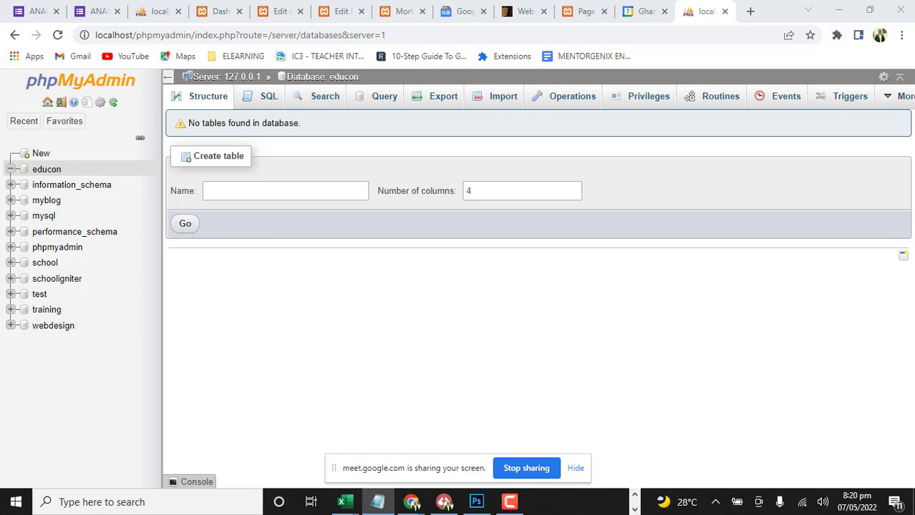
key("super+e")
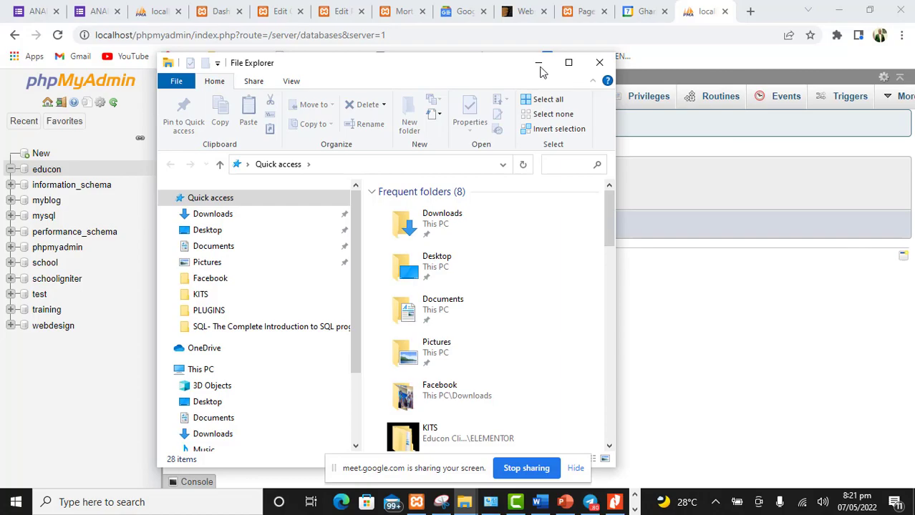
left_click(569, 62)
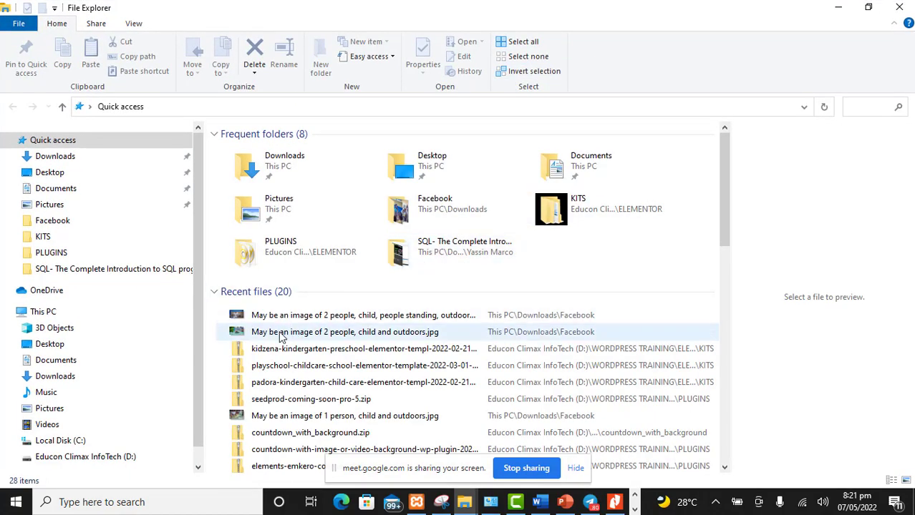
left_click(63, 440)
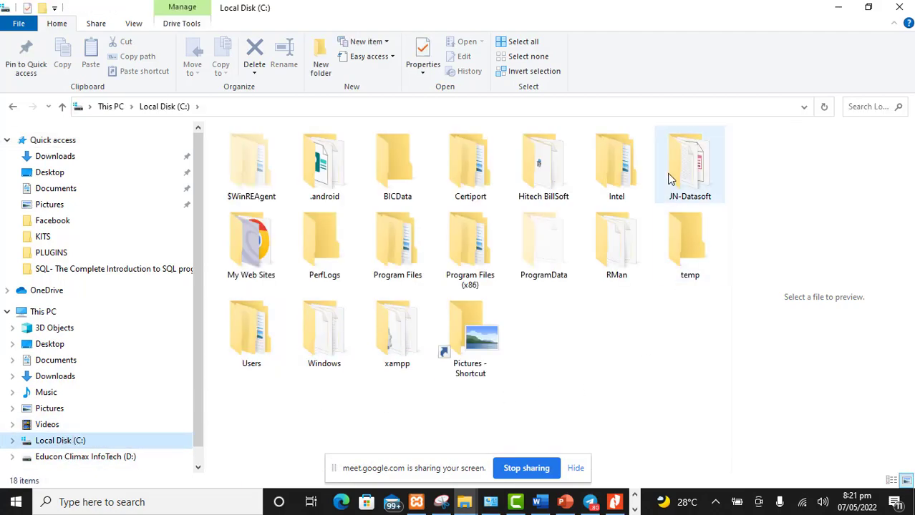
double_click(398, 341)
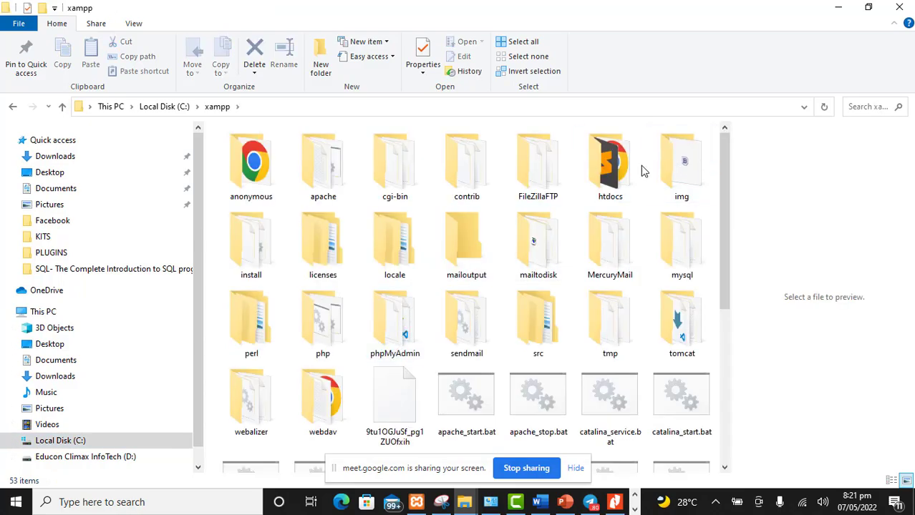
double_click(614, 172)
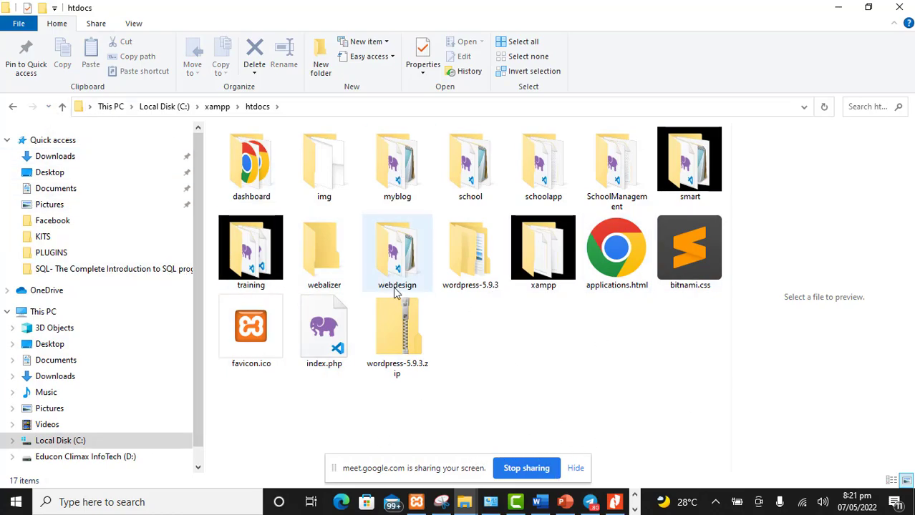
Create a folder named educon inside htdocs, look inside it, and return to htdocs
left_click(315, 60)
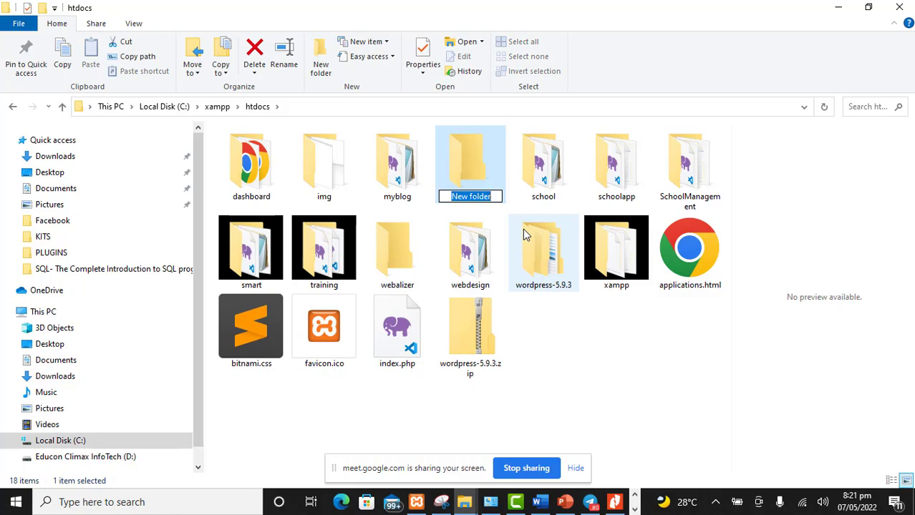
type("educon")
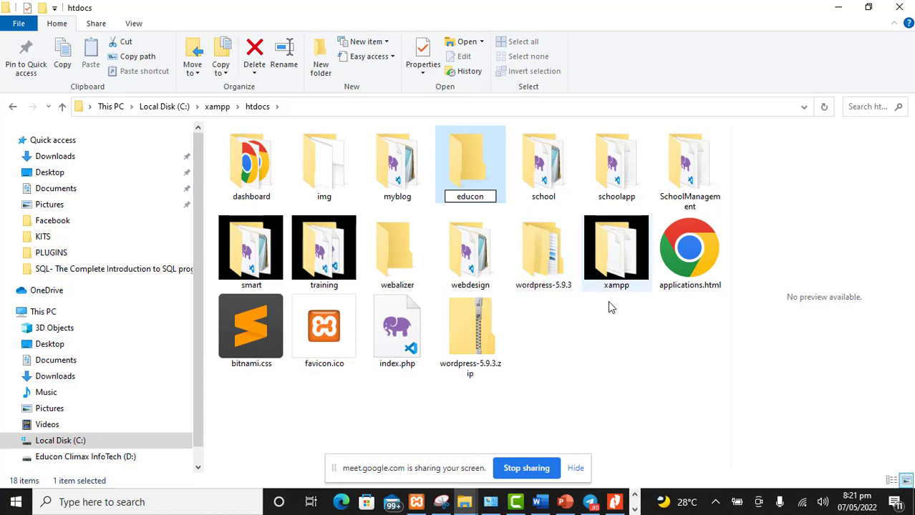
key("Return")
left_click(566, 188)
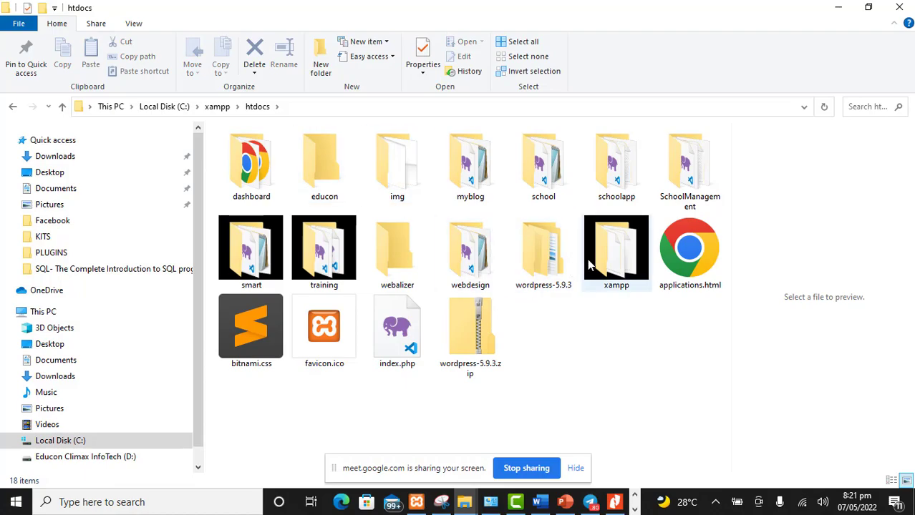
double_click(320, 166)
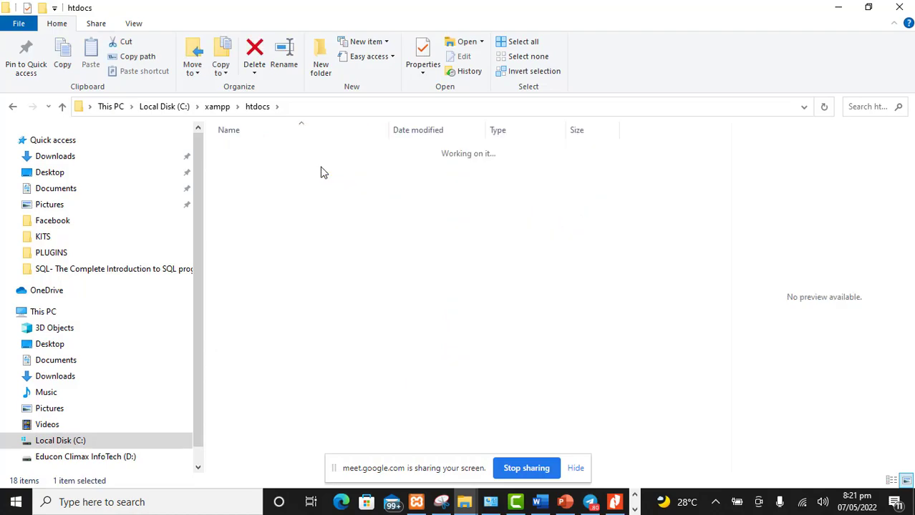
left_click(13, 108)
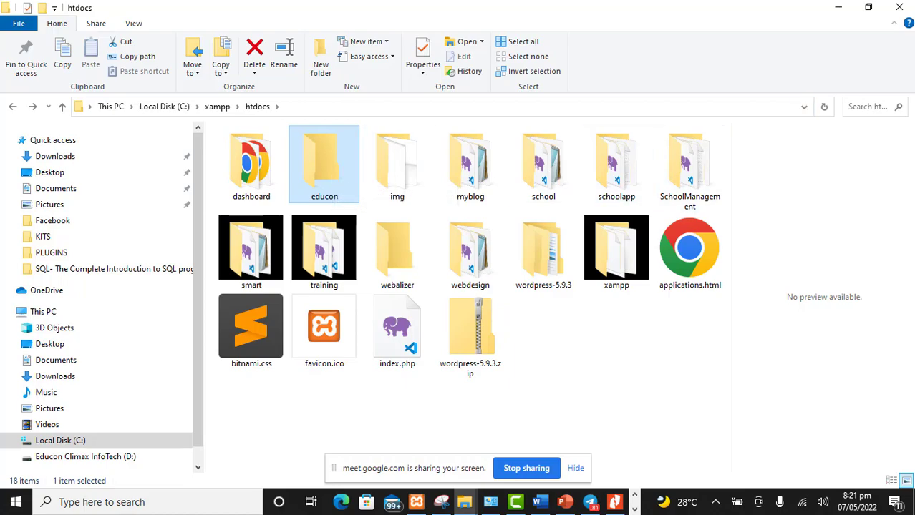
key("alt+Tab")
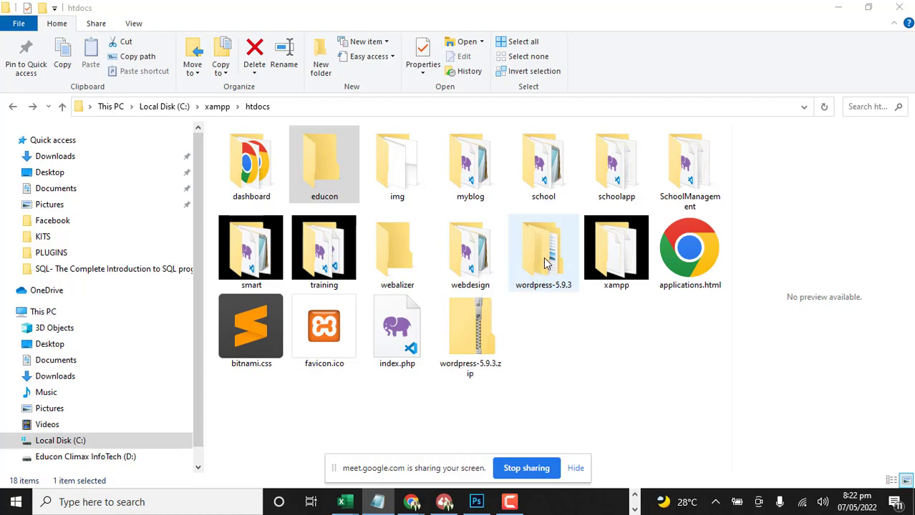
left_click(548, 179)
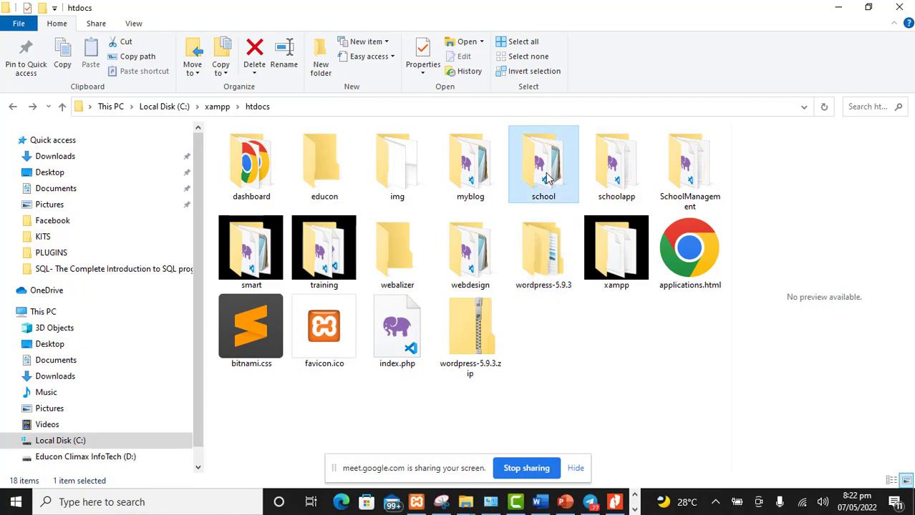
left_click(463, 185)
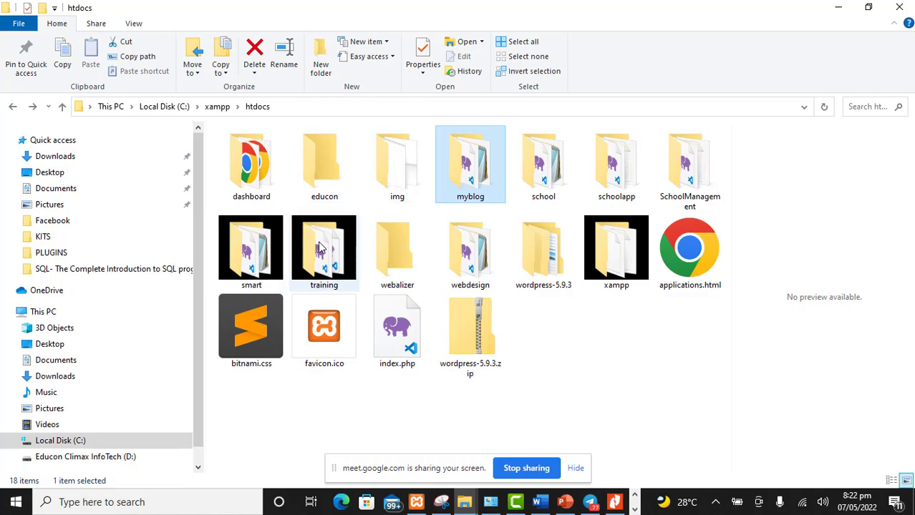
left_click(324, 252)
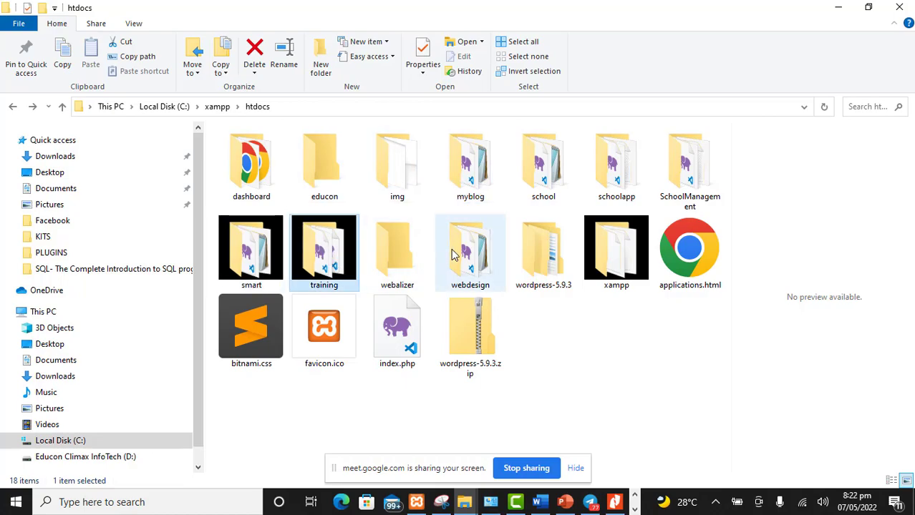
left_click(452, 254)
left_click(636, 333)
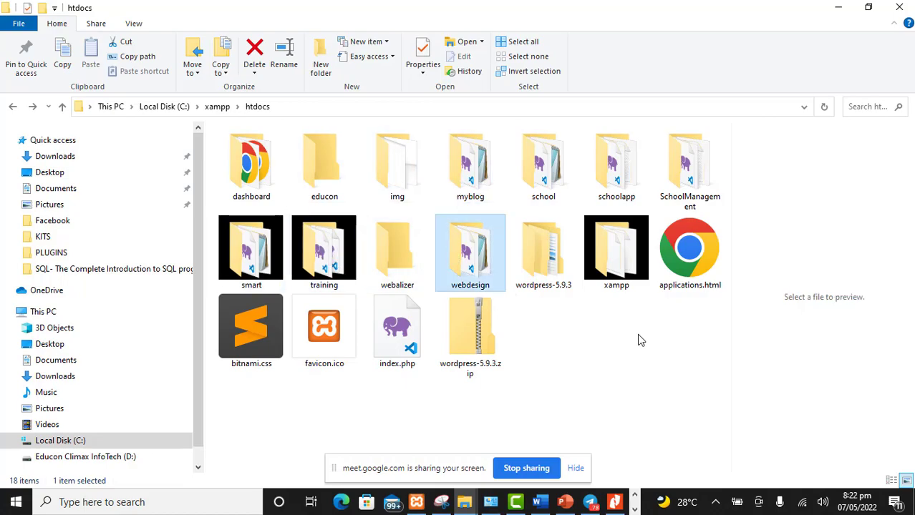
Copy all files and folders inside wordpress-5.9.3\wordpress in htdocs to the clipboard
left_click(518, 290)
double_click(548, 253)
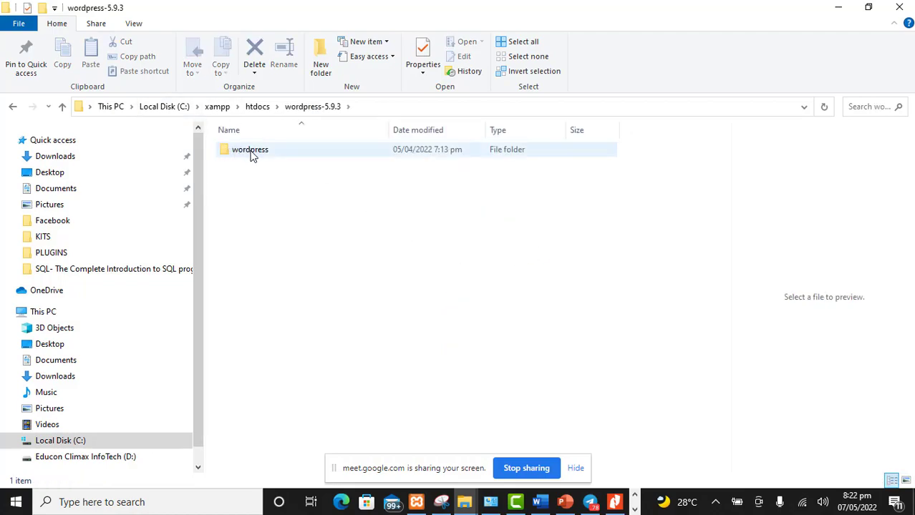
double_click(250, 152)
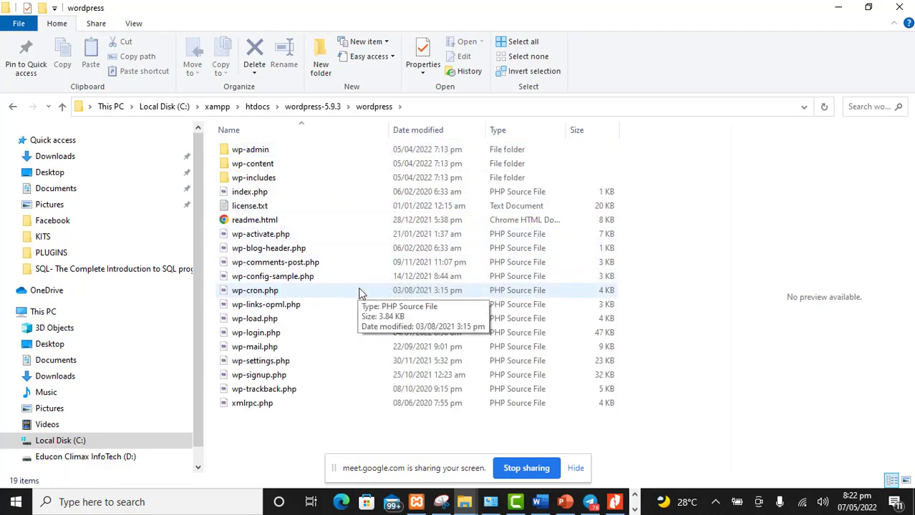
key("ctrl+a")
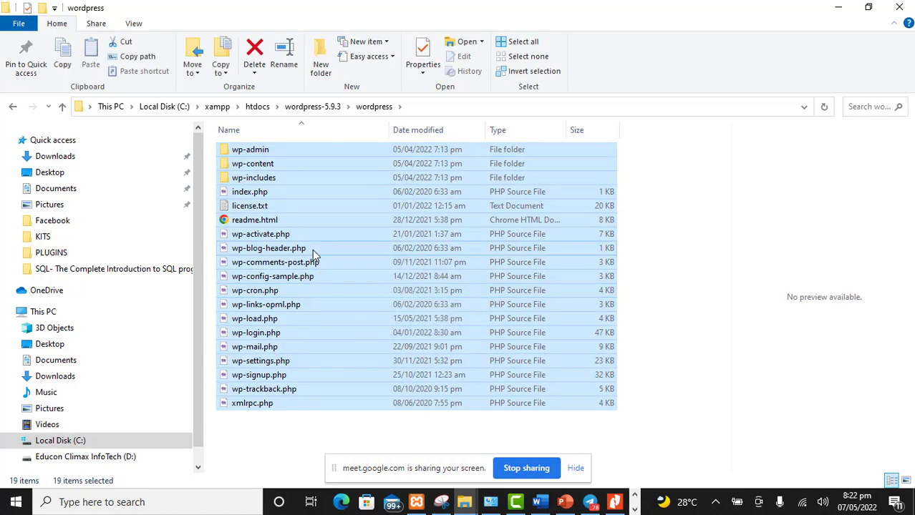
right_click(312, 249)
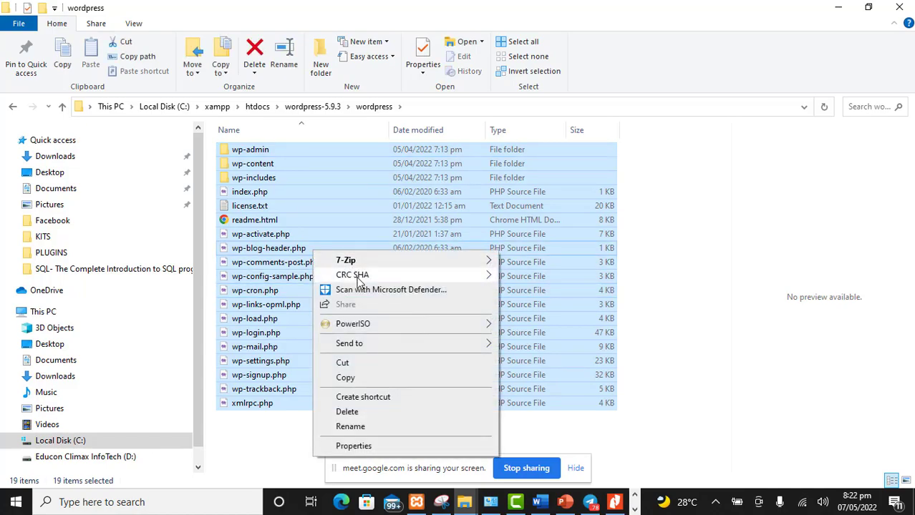
left_click(360, 379)
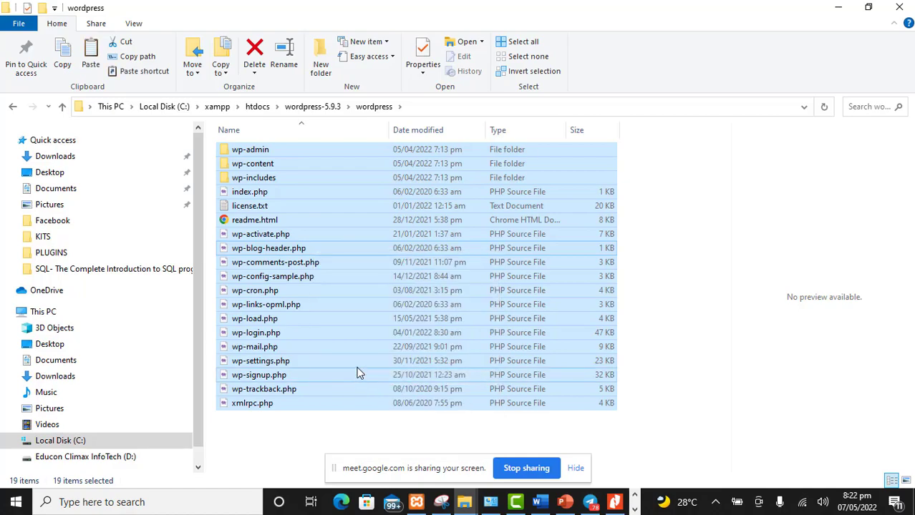
Paste the copied WordPress files into the htdocs\educon folder and minimize the copy progress window
left_click(258, 108)
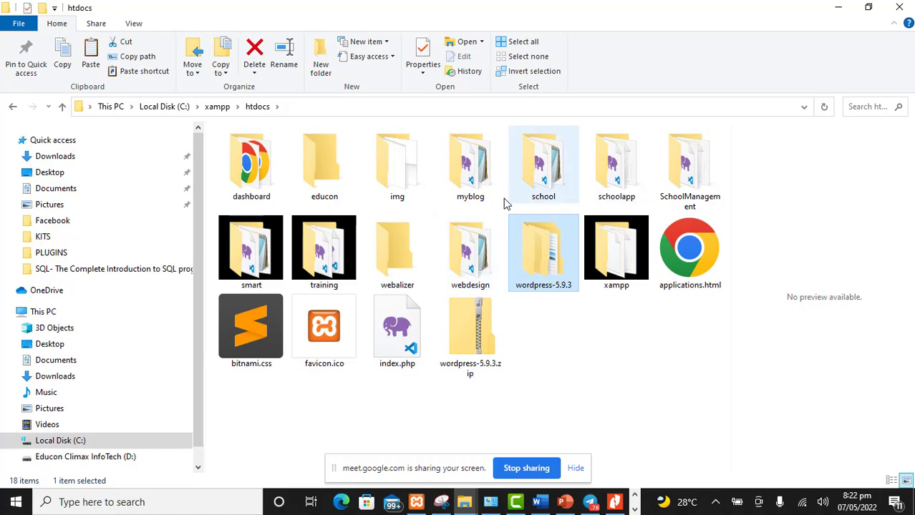
double_click(319, 176)
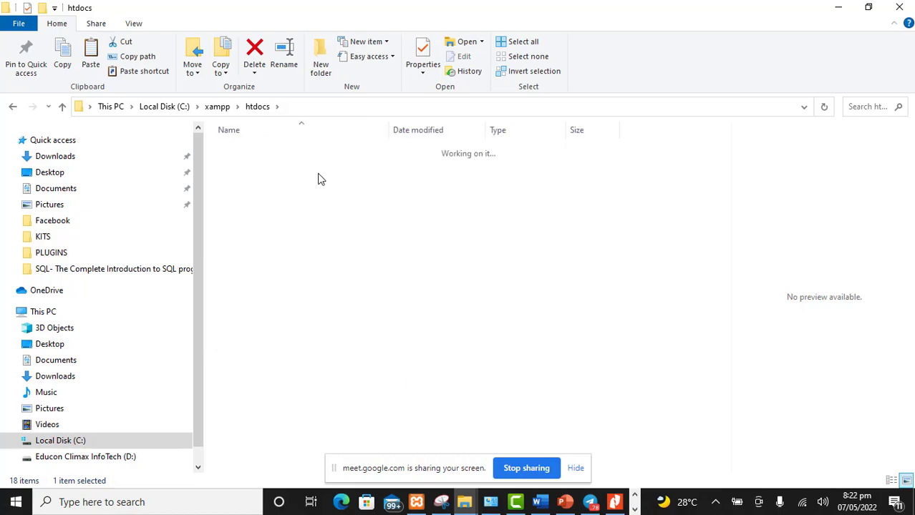
right_click(253, 200)
left_click(300, 287)
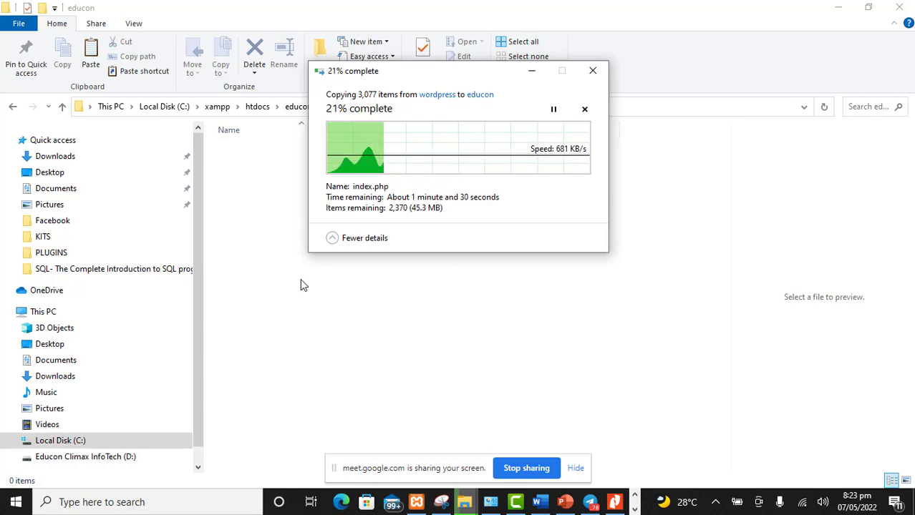
left_click(531, 70)
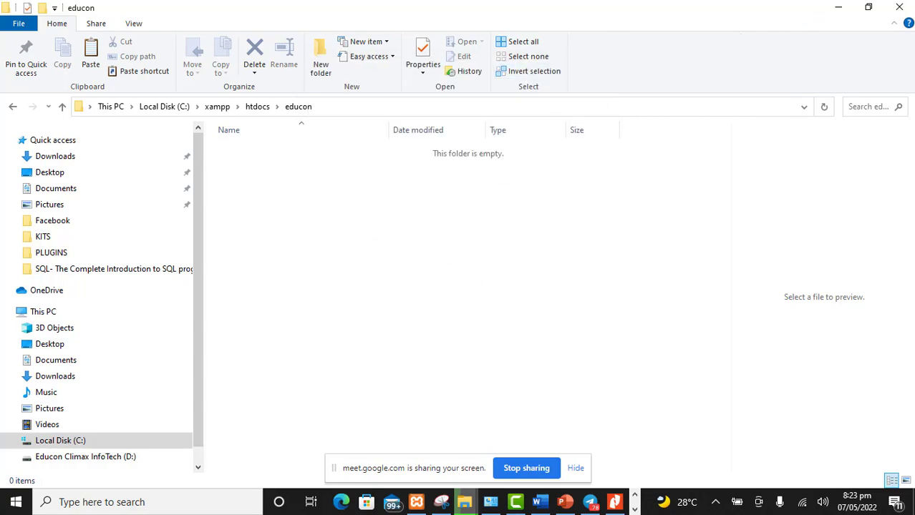
Minimize the educon folder window, switch to Chrome and open a new browser tab
key("alt+Tab")
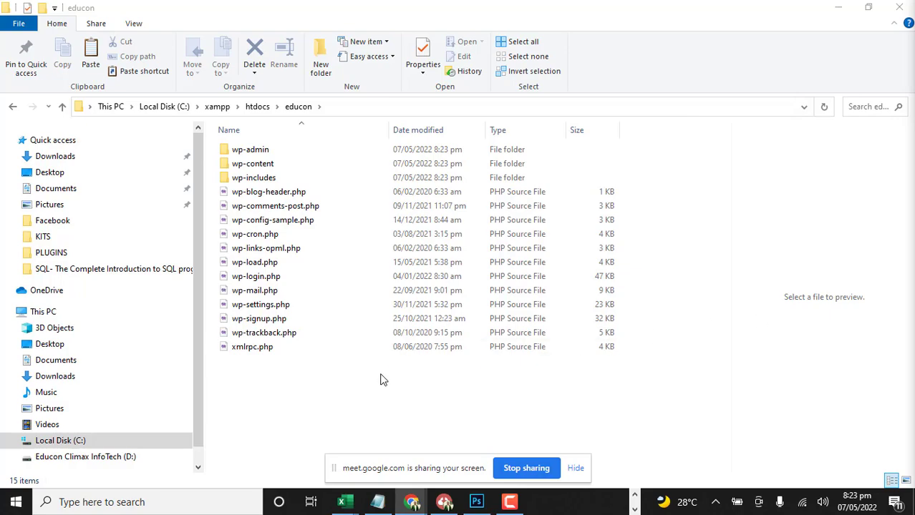
left_click(305, 396)
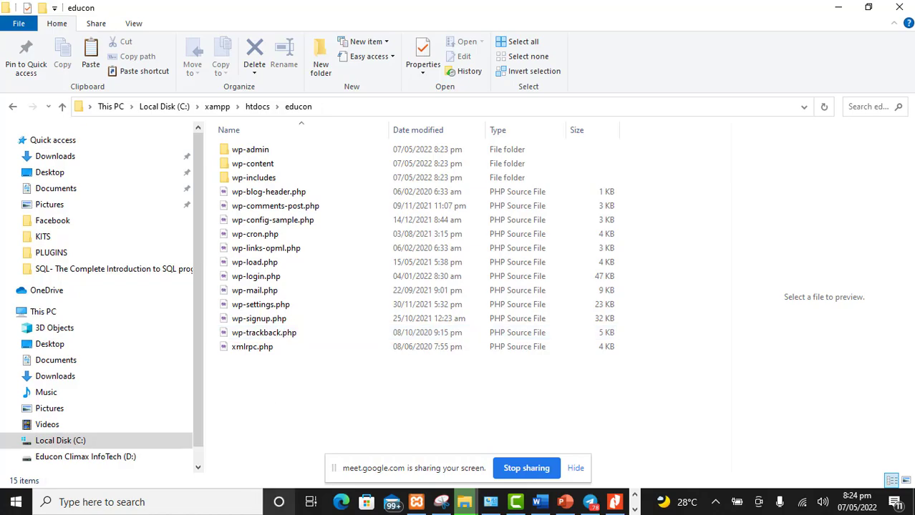
left_click(833, 8)
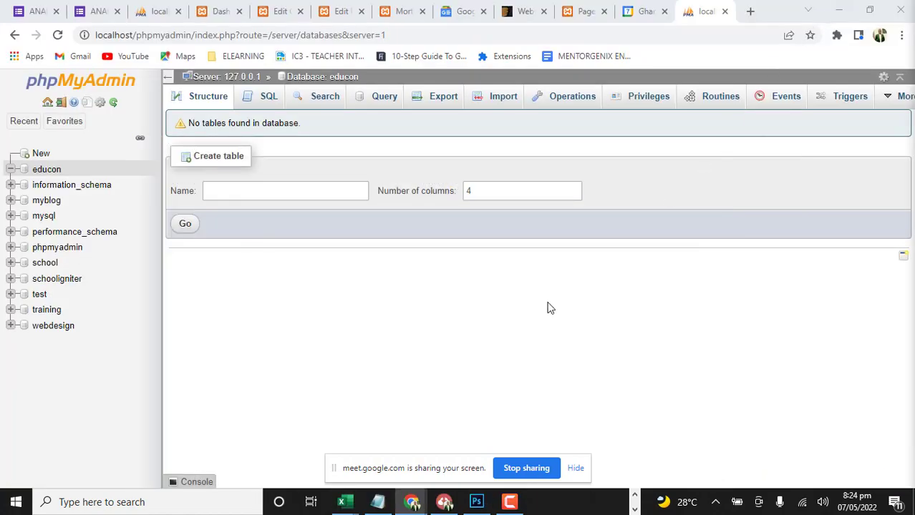
left_click(751, 11)
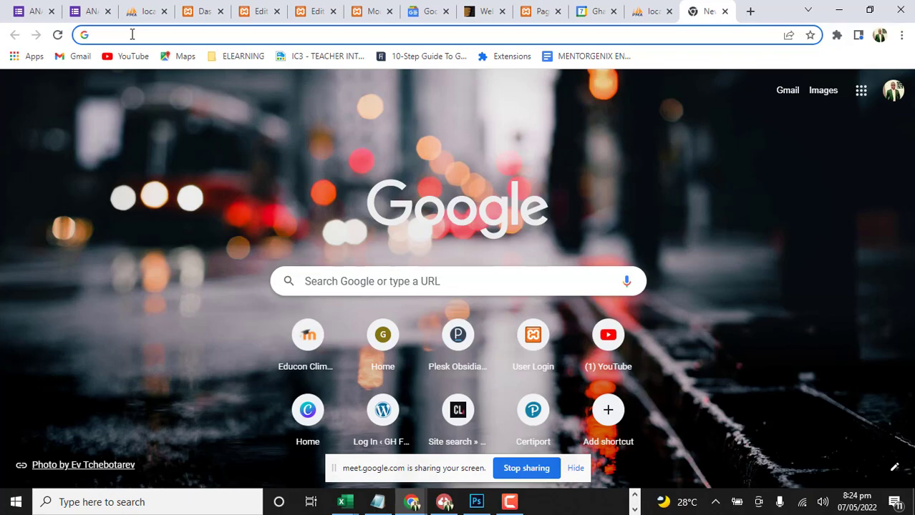
Try to load the local site in the new tab with the address locahost/ducon
type("loca")
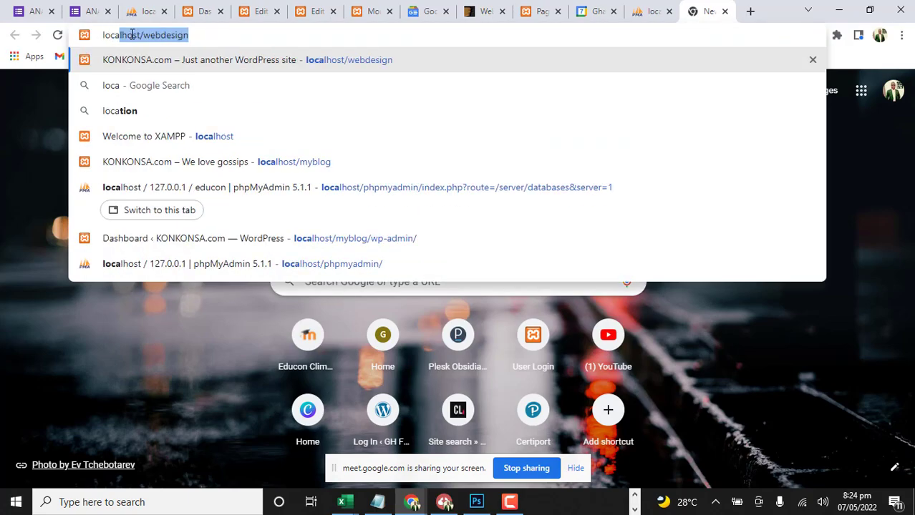
type("host")
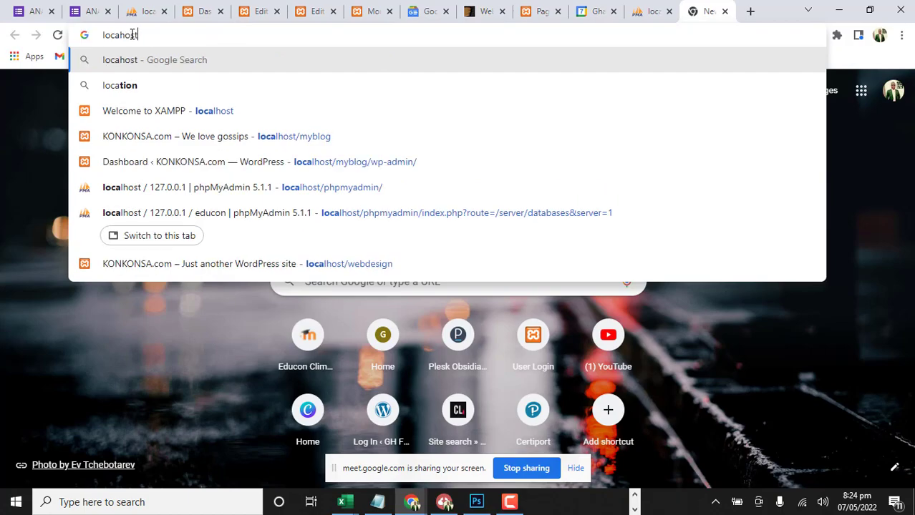
type("/")
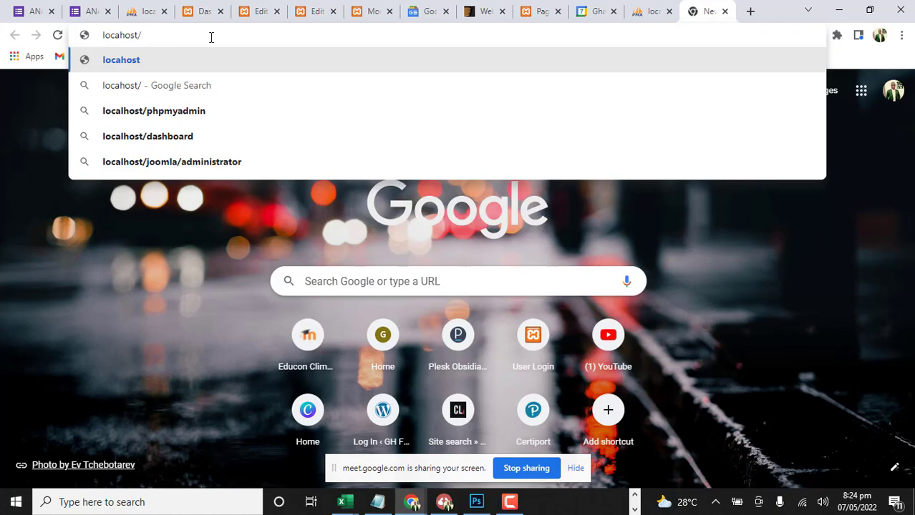
type("ducon")
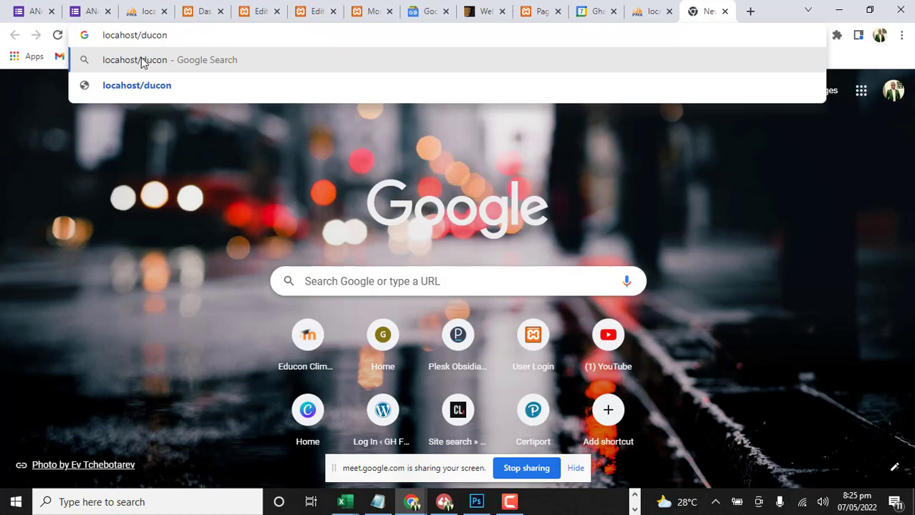
type("e")
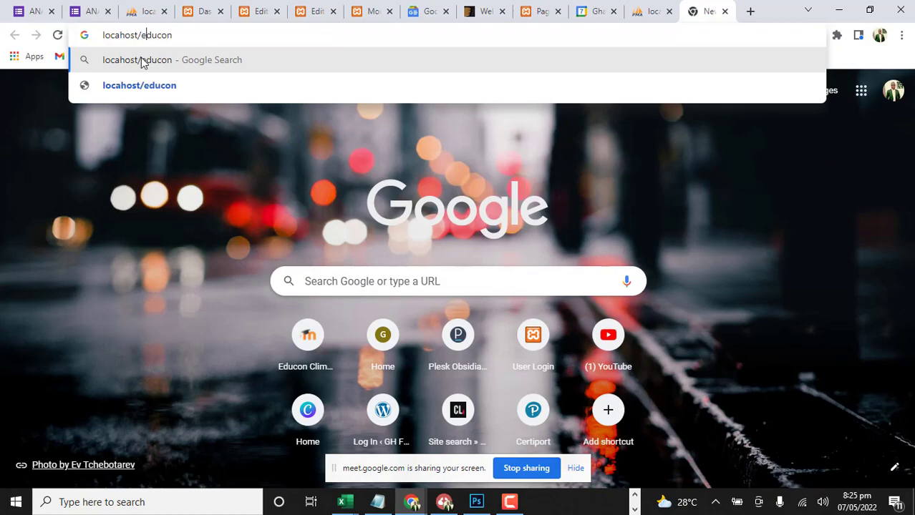
key("BackSpace")
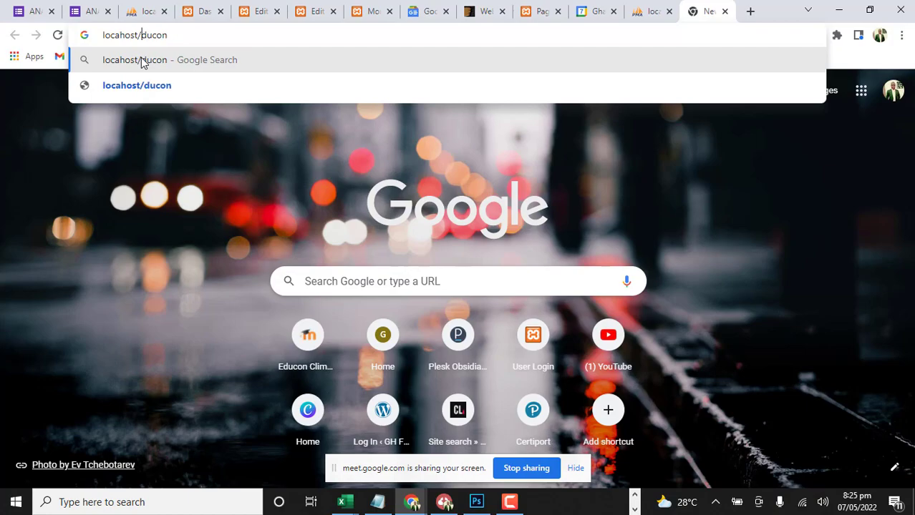
key("Return")
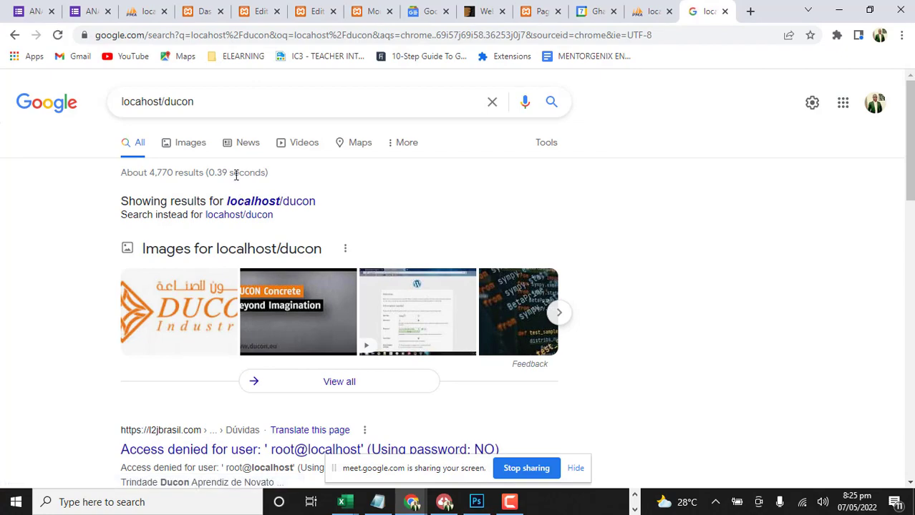
Cut the searched address, reuse it as the browser address and try loading locahost/educon
left_click_drag(199, 104, 99, 100)
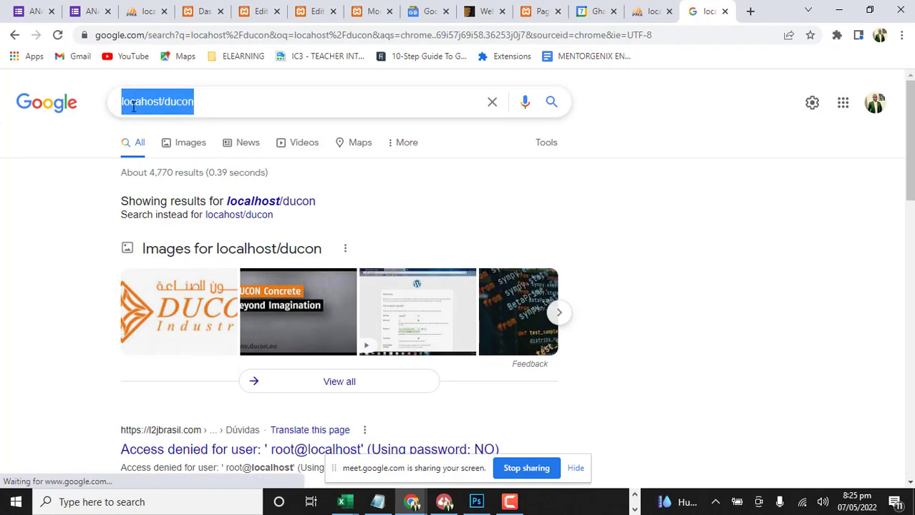
right_click(130, 106)
left_click(159, 141)
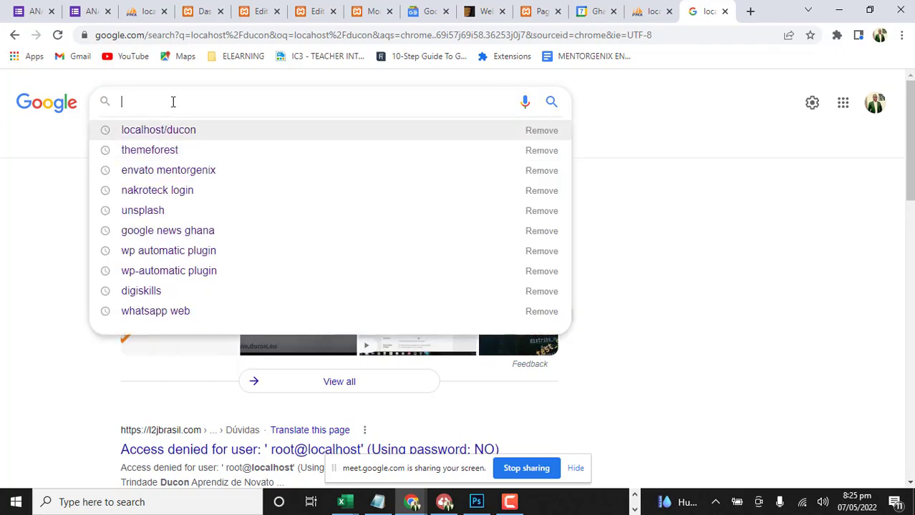
left_click(219, 36)
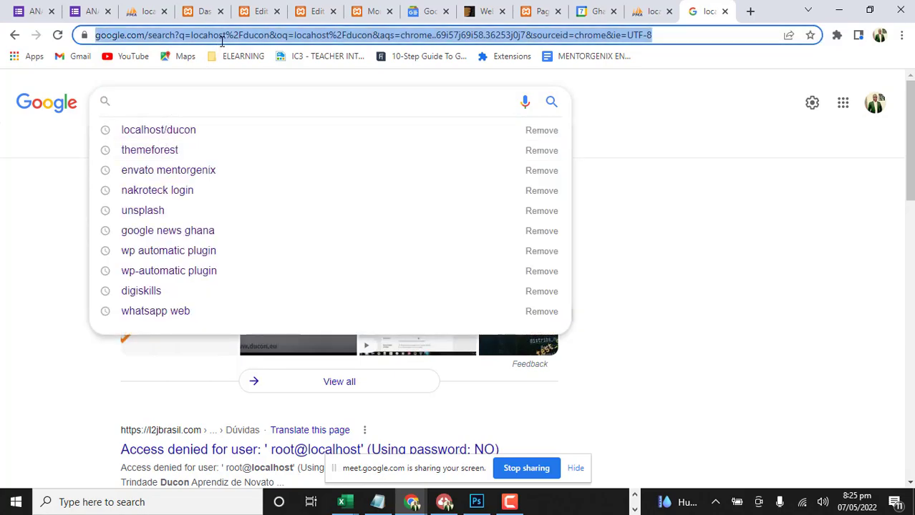
key("ctrl+v")
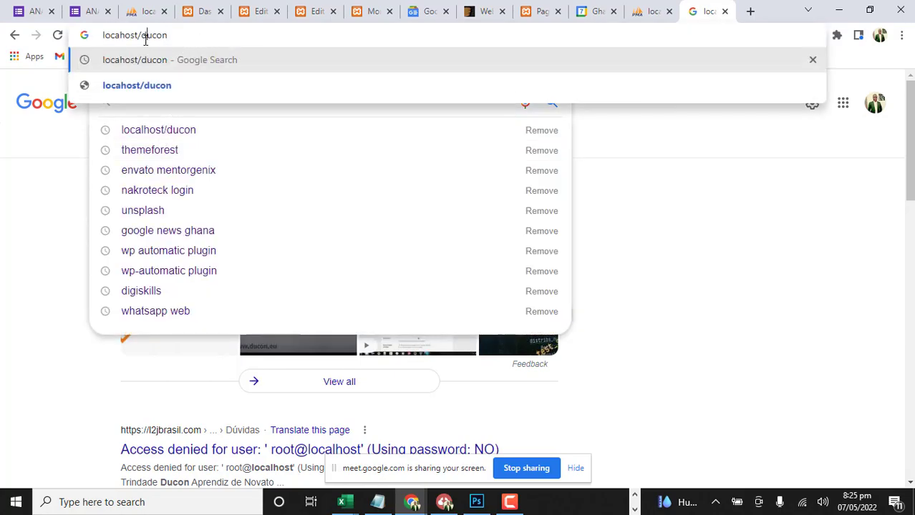
type("e")
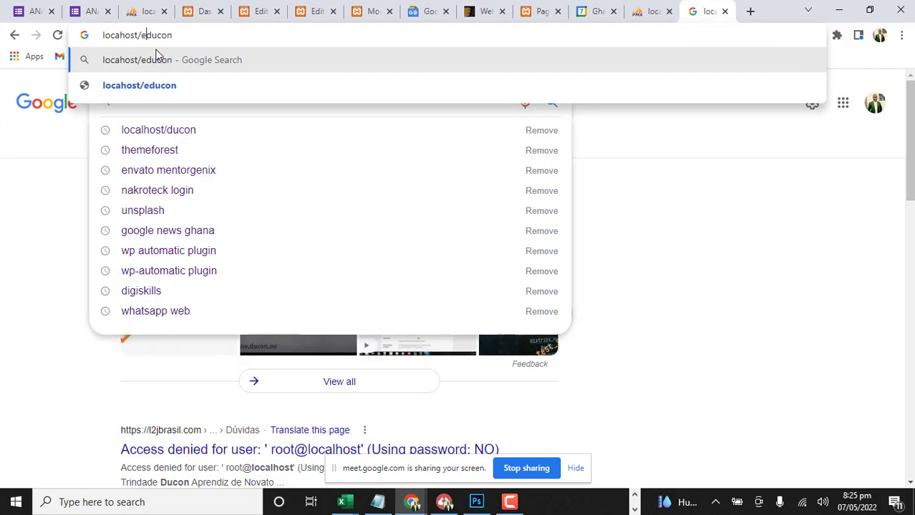
key("Return")
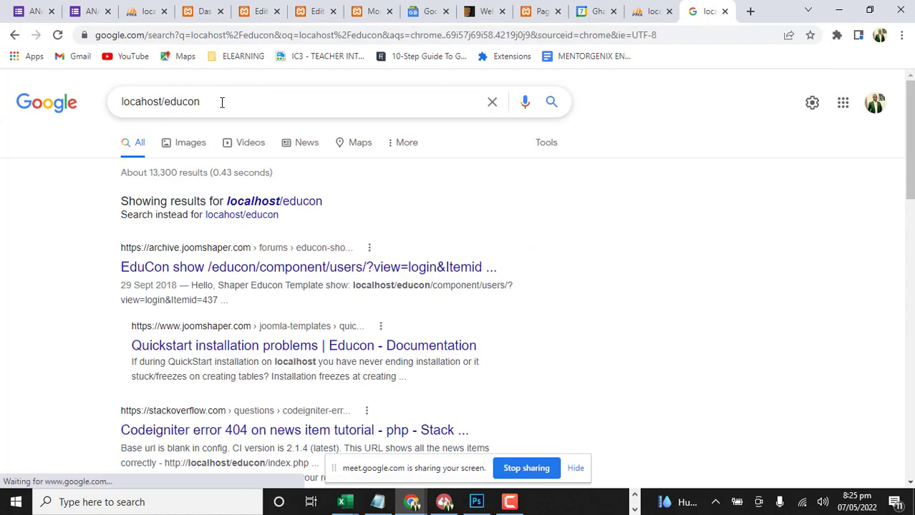
Correct the browser address to localhost/educon and load the WordPress setup page
left_click(249, 36)
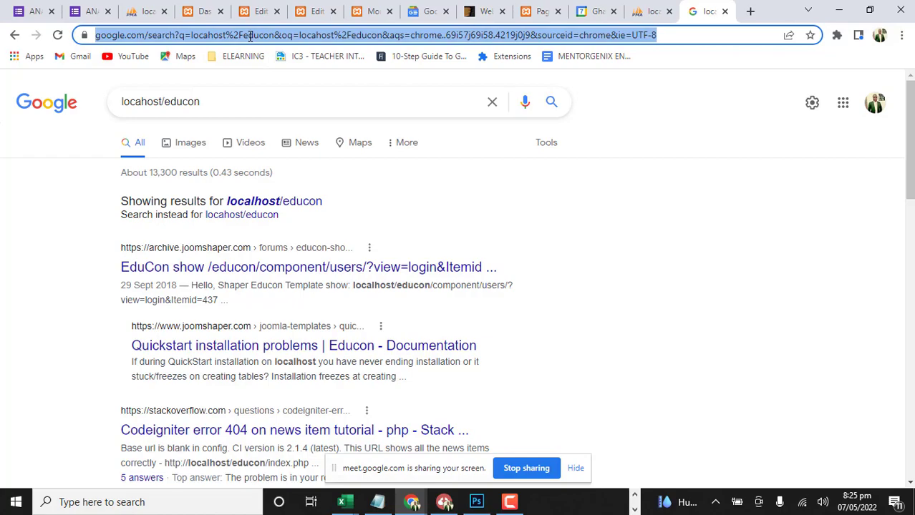
type("locahost/ducon")
left_click(120, 35)
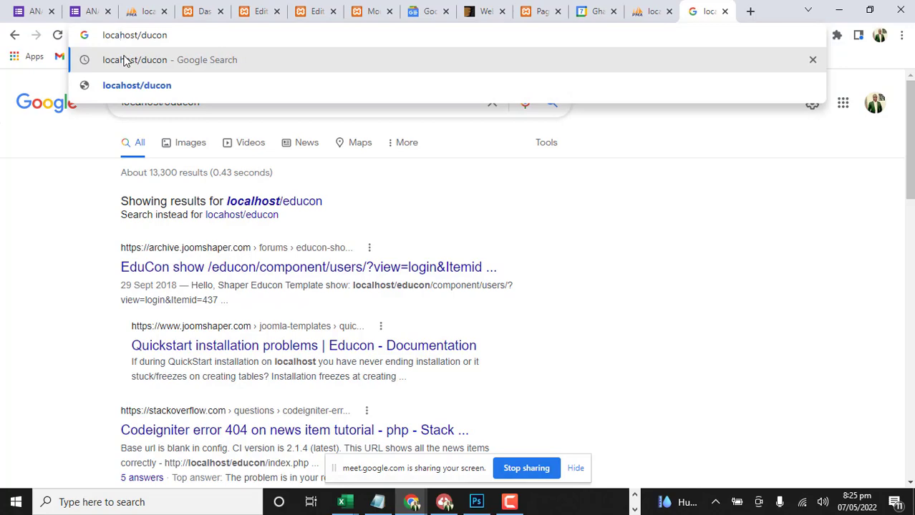
type("l")
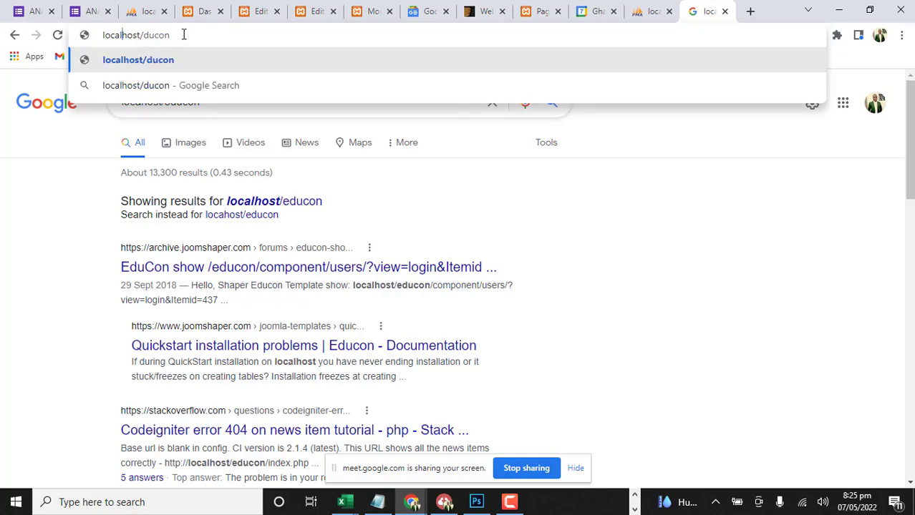
left_click(143, 35)
type("e")
left_click(218, 34)
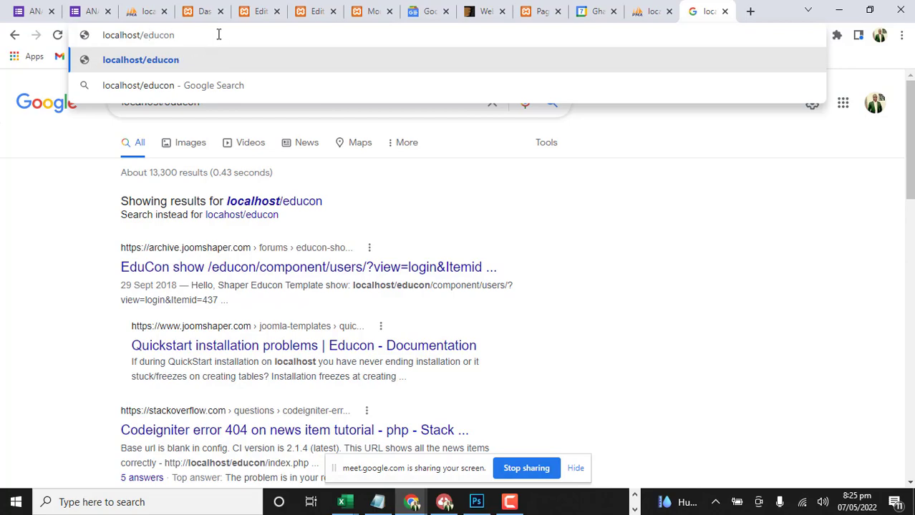
key("Return")
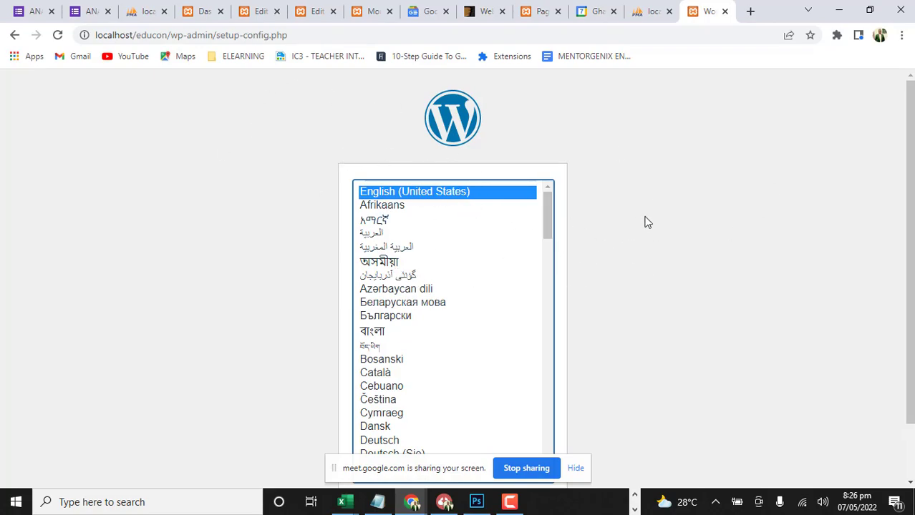
Examine the list of installer languages, hiding the screen-sharing notice that covers part of the page
scroll(644, 222, "down", 2)
scroll(350, 219, "up", 2)
left_click_drag(548, 235, 562, 193)
scroll(719, 308, "down", 2)
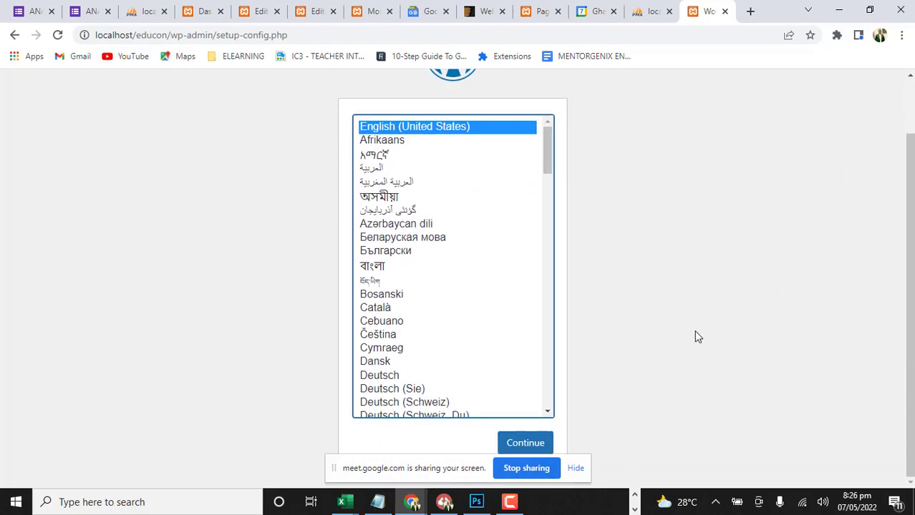
left_click(576, 468)
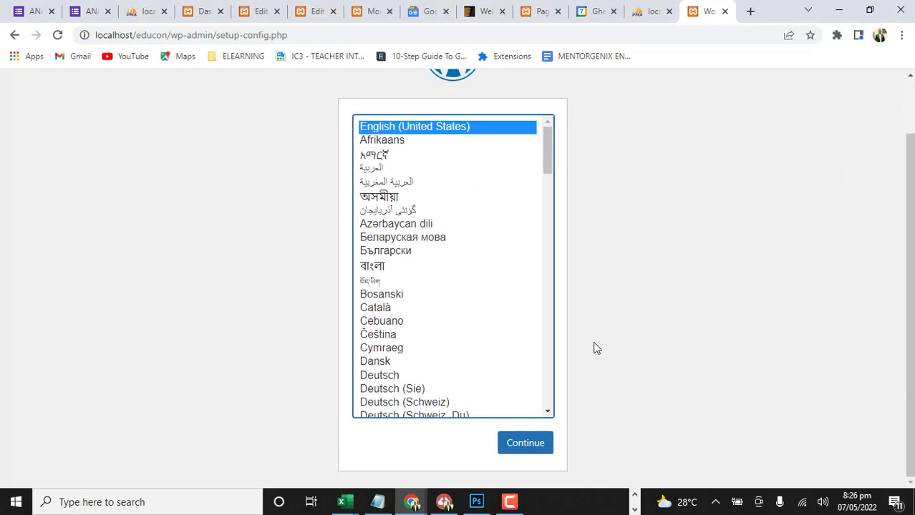
mouse_move(546, 144)
left_mouse_down()
mouse_move(558, 375)
mouse_move(554, 129)
left_mouse_up()
scroll(408, 315, "down", 3)
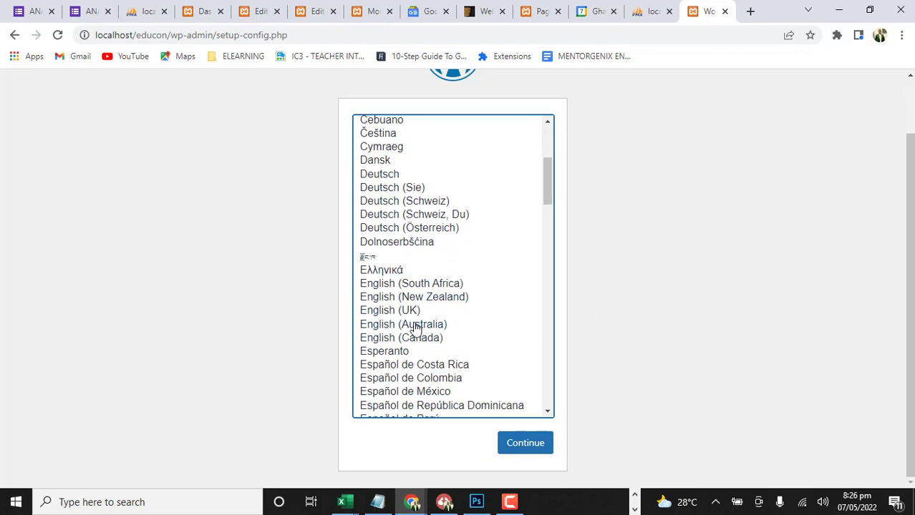
scroll(447, 351, "down", 5)
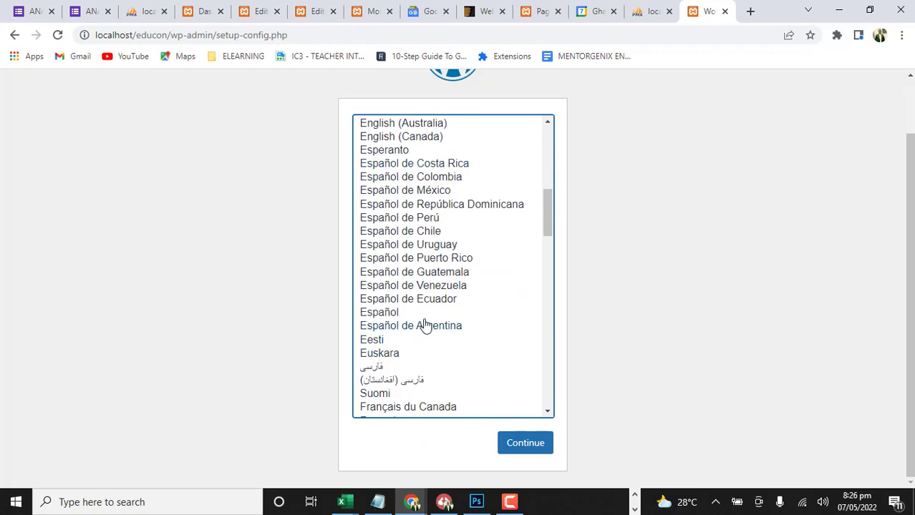
scroll(453, 318, "down", 3)
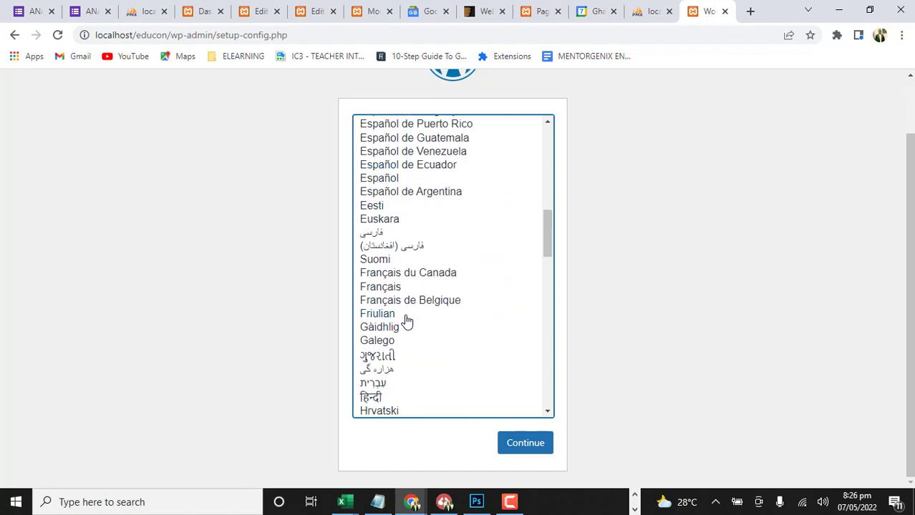
scroll(416, 312, "up", 10)
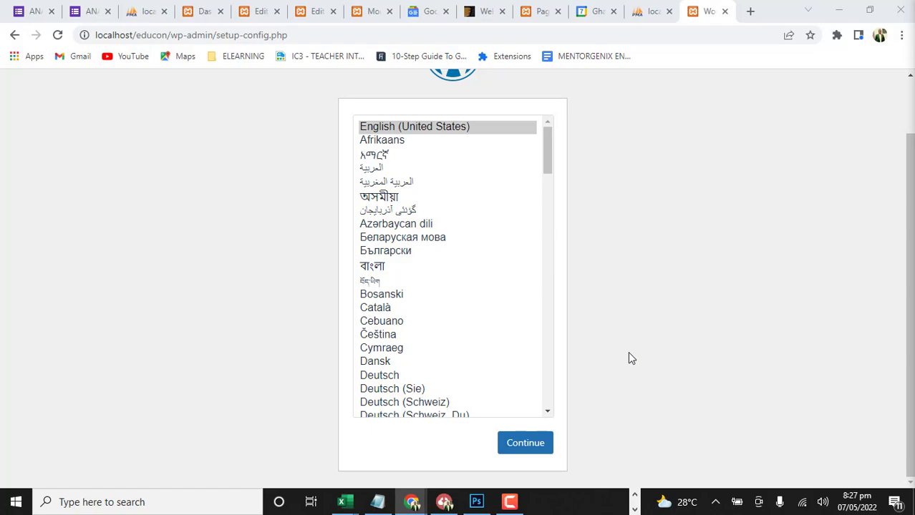
Continue the setup in English (United States) to the database connection form and set the Database Name to educon
left_click(512, 442)
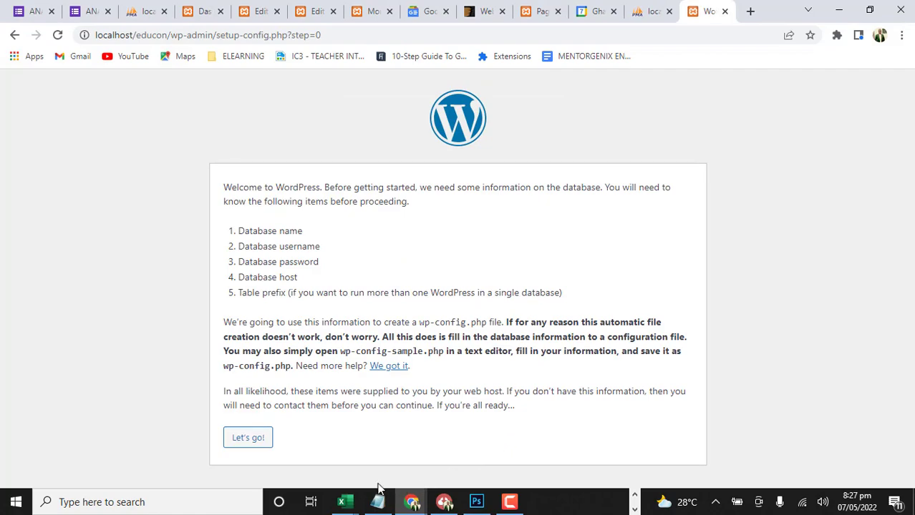
left_click(256, 444)
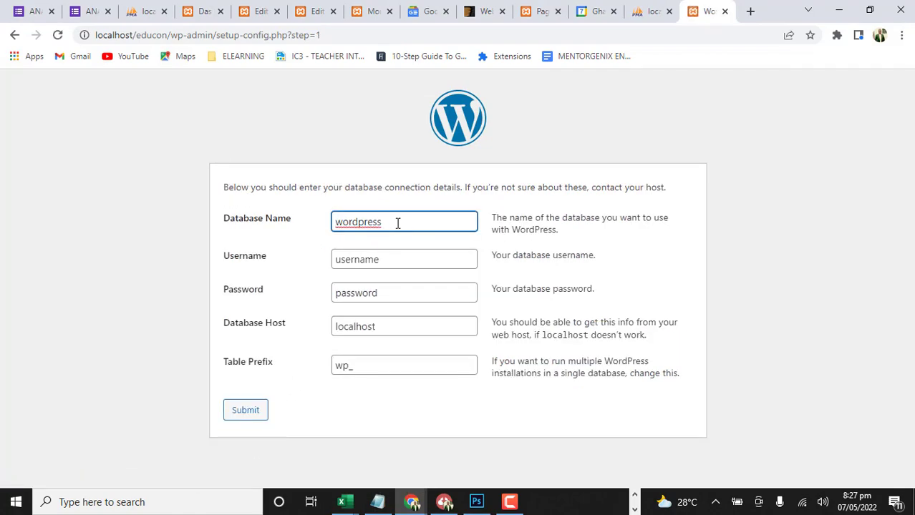
double_click(367, 222)
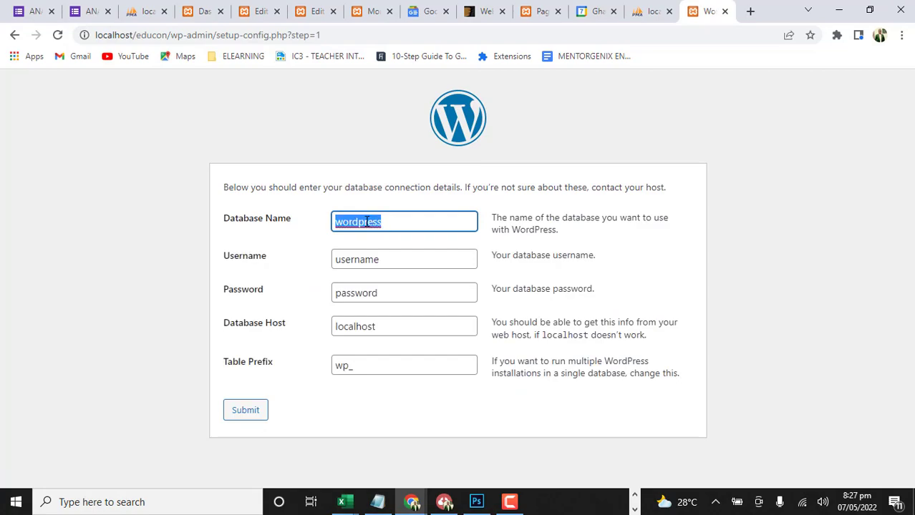
type("educon")
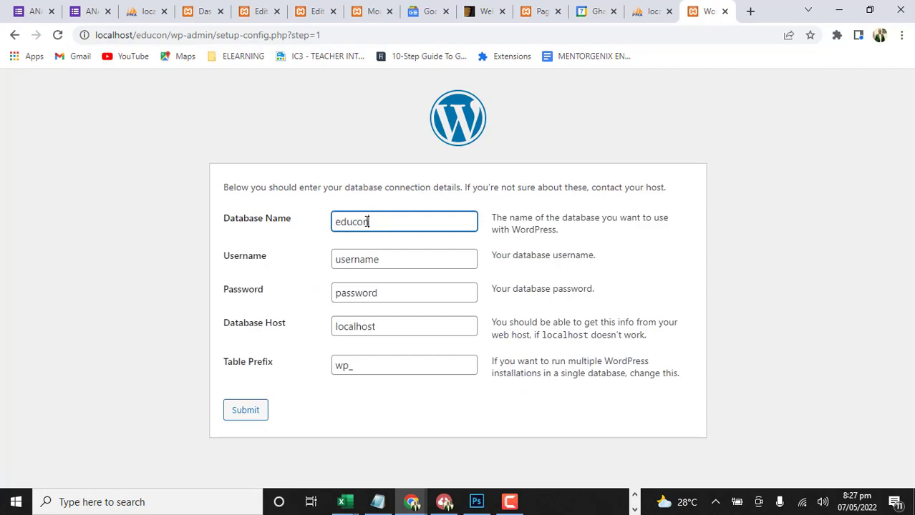
Set the database username to root and leave the database password empty
double_click(404, 260)
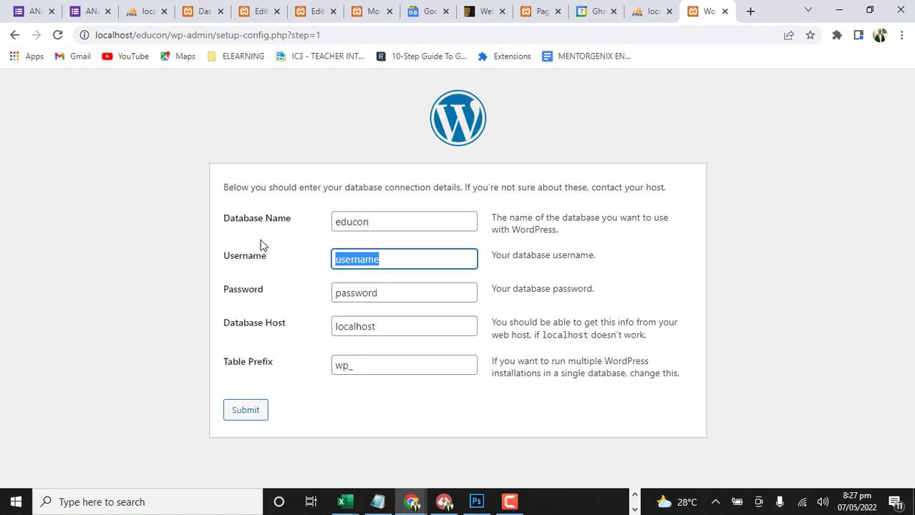
key("BackSpace")
type("root")
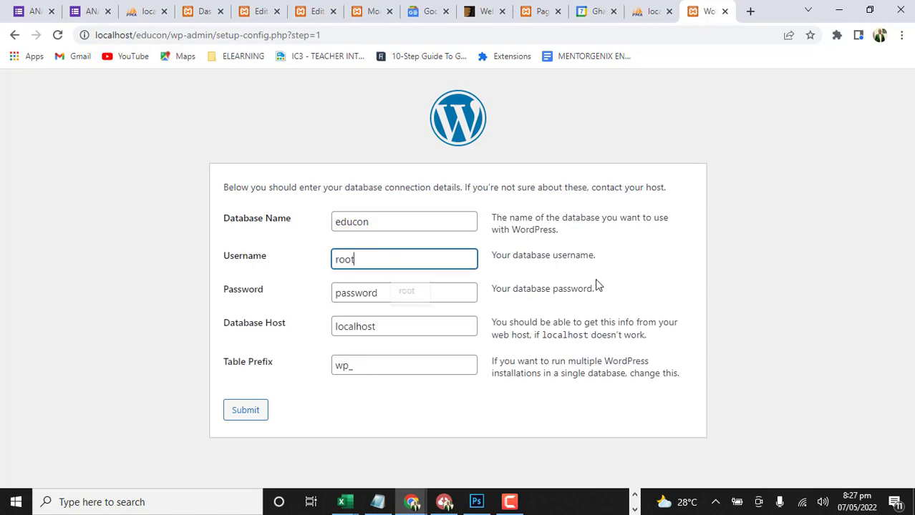
double_click(395, 295)
key("BackSpace")
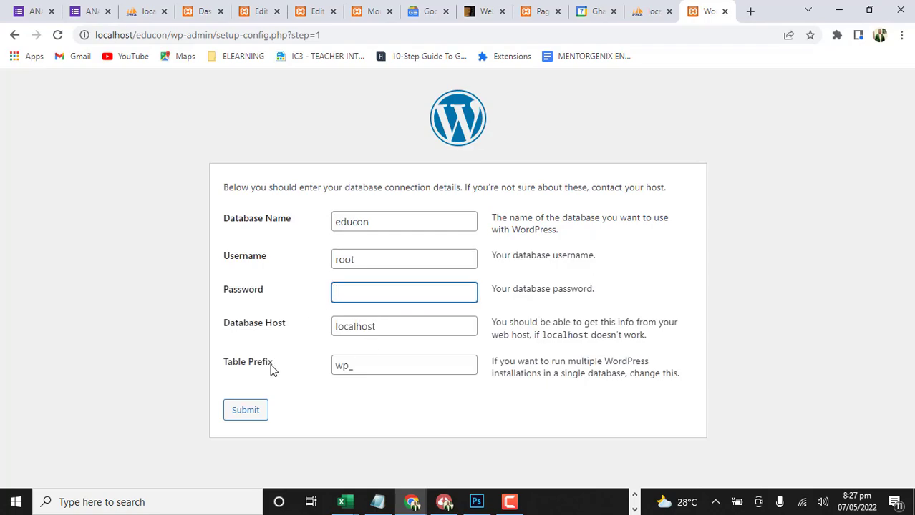
Submit the database connection details and run the WordPress installation
left_click(298, 341)
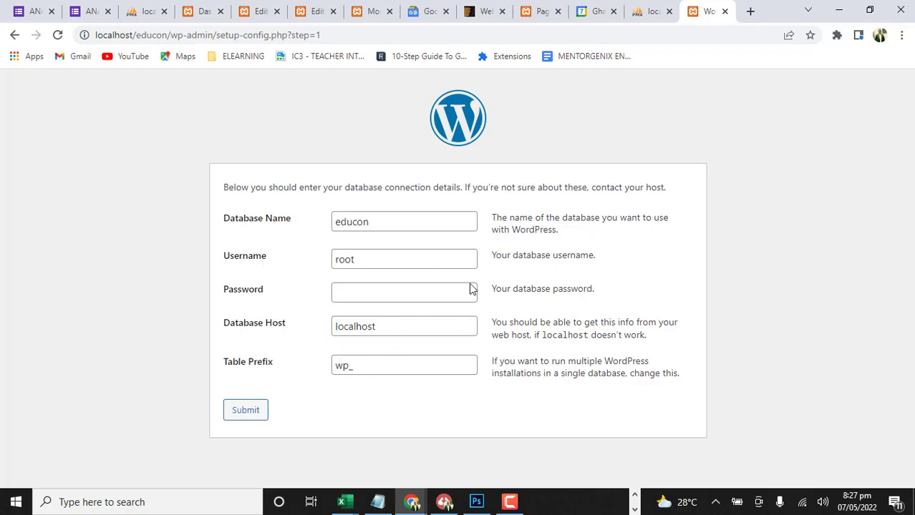
left_click(251, 413)
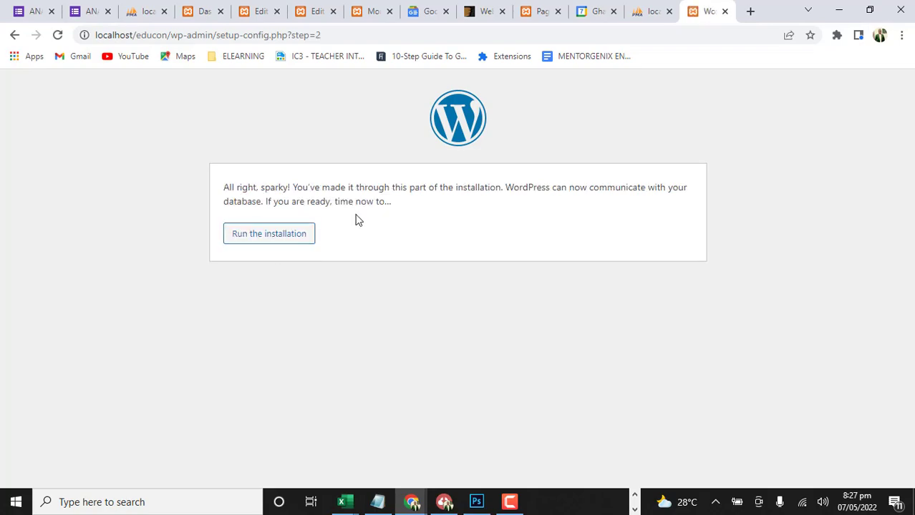
left_click(267, 241)
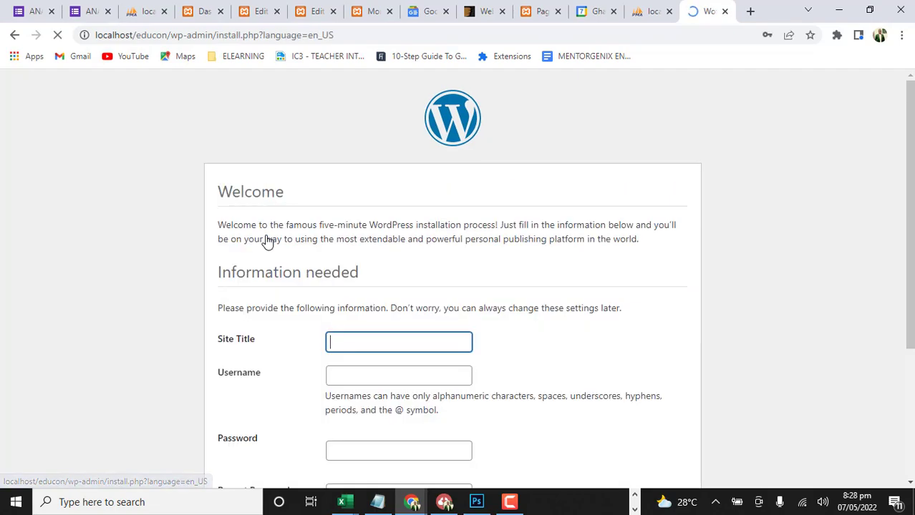
Enter TLS MONTESSORI as the site title and choose Admin as the username
scroll(443, 286, "down", 1)
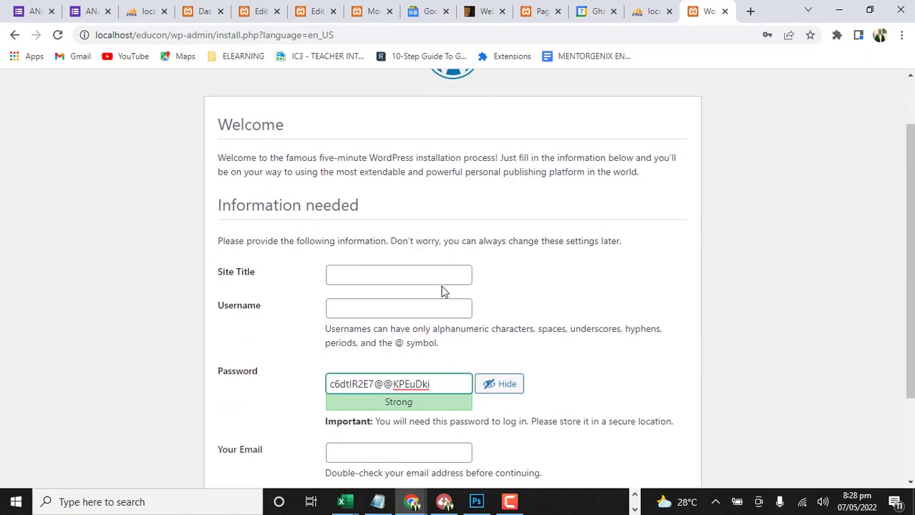
scroll(442, 289, "up", 1)
scroll(442, 292, "down", 2)
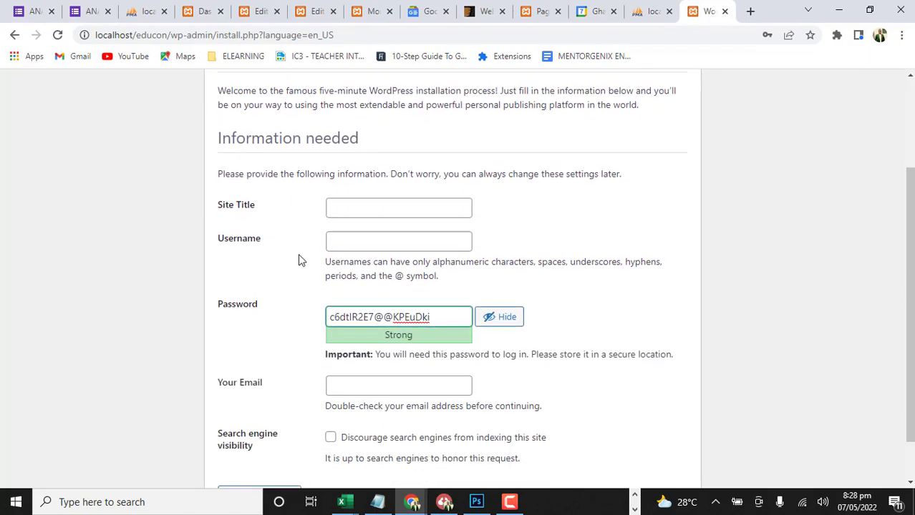
scroll(350, 265, "up", 1)
left_click(360, 268)
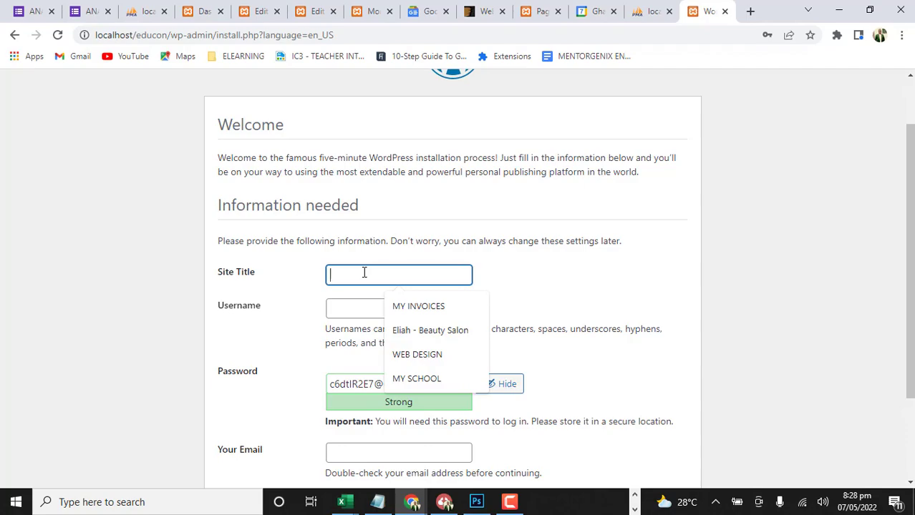
type("TL")
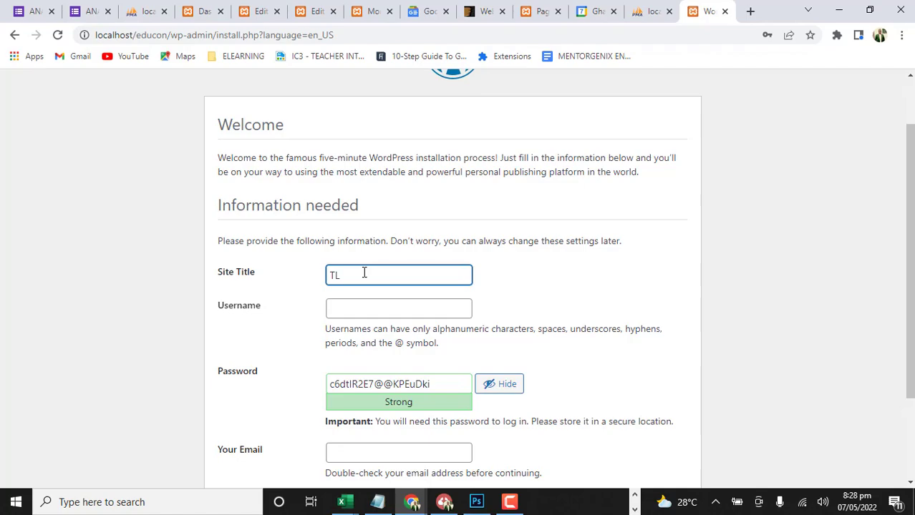
type("S")
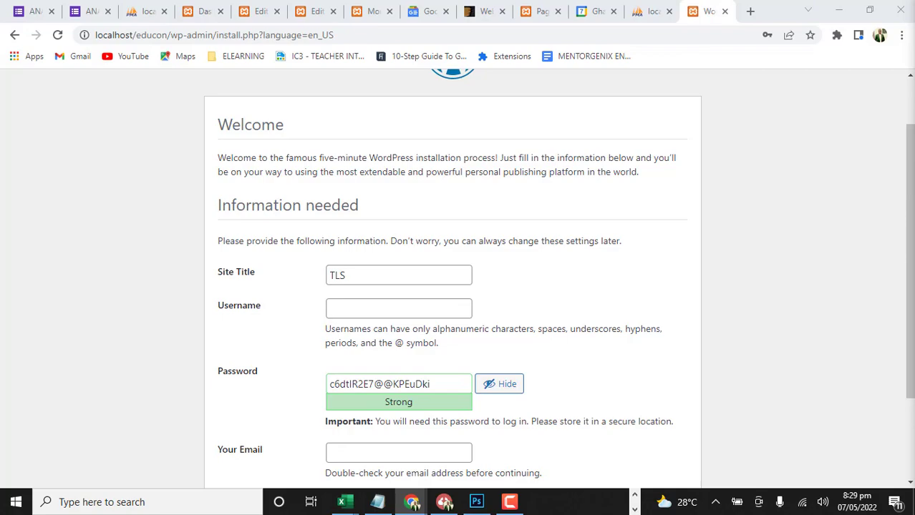
left_click(398, 274)
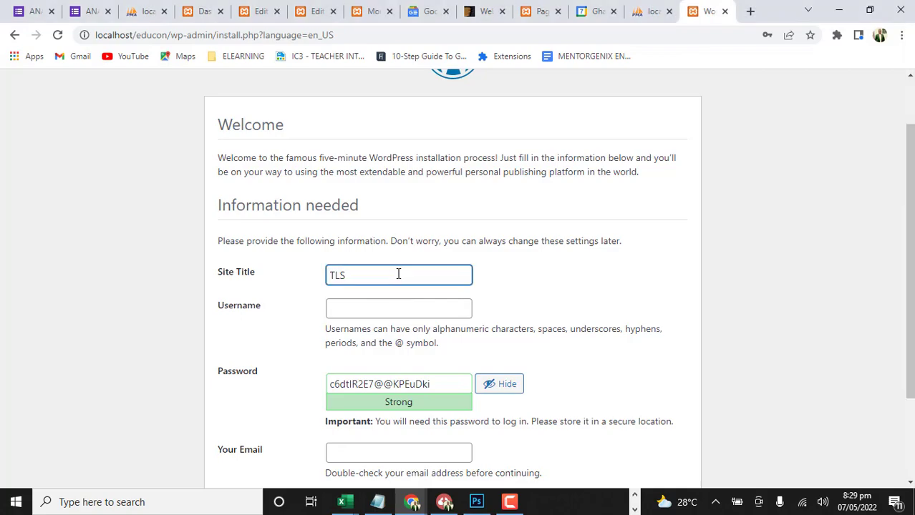
type("MONTESSORI")
left_click(361, 304)
left_click(406, 365)
Replace the generated password with the chosen account password and confirm the use of a weak password
scroll(408, 337, "down", 2)
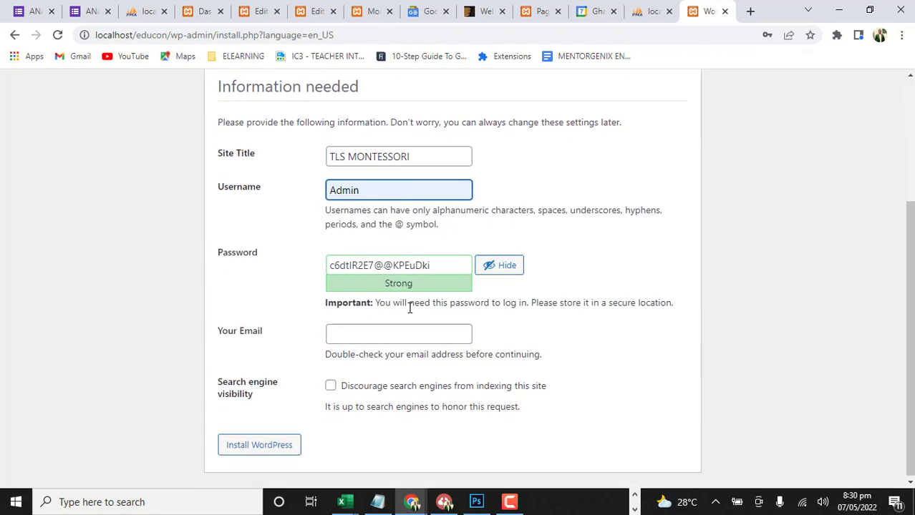
left_click(444, 265)
key("ctrl+a")
key("BackSpace")
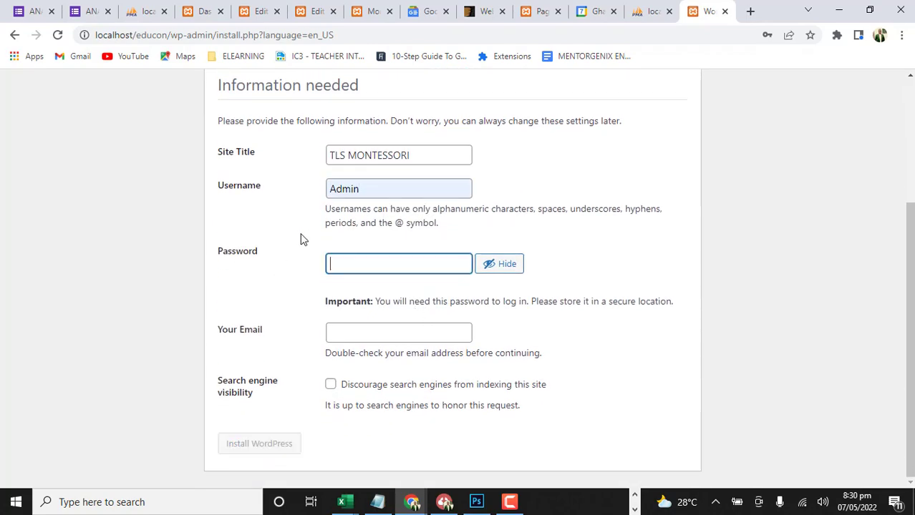
type("123")
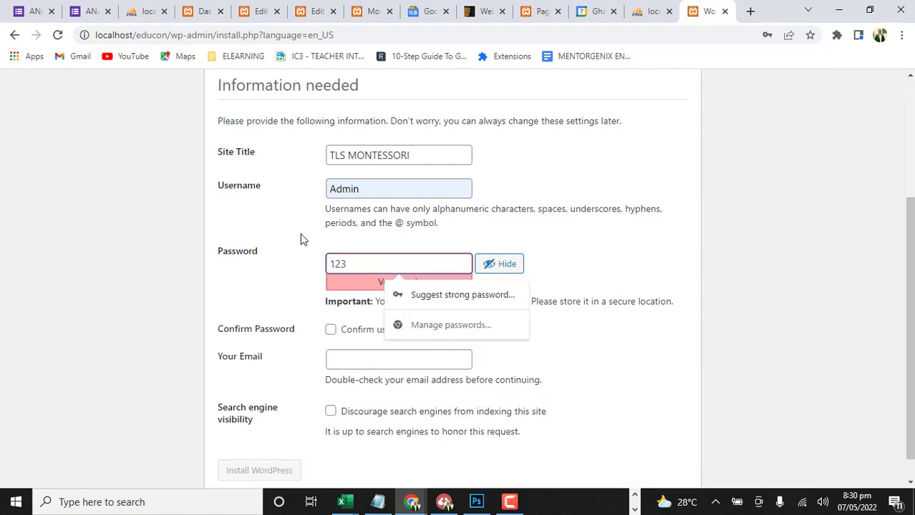
left_click(330, 330)
Fill in the administrator's email with the suggested address and install WordPress
left_click(355, 356)
left_click(423, 392)
scroll(520, 335, "down", 1)
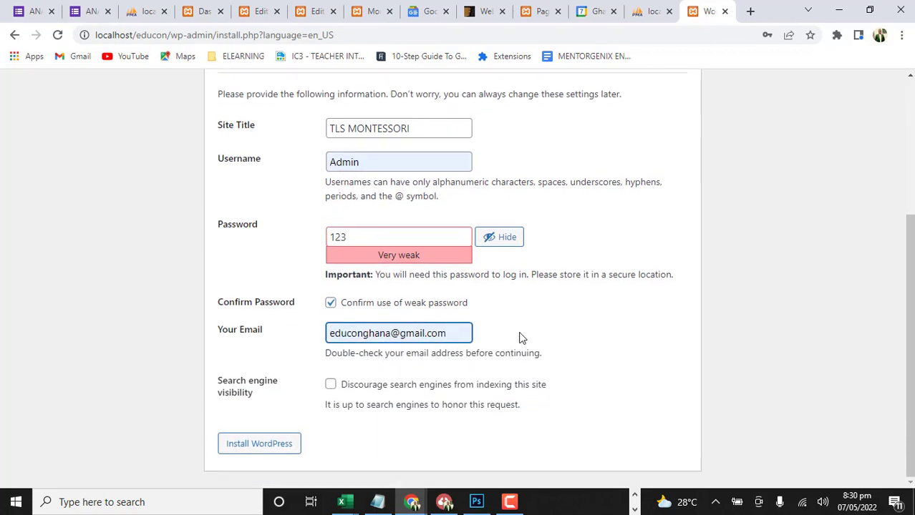
left_click(283, 443)
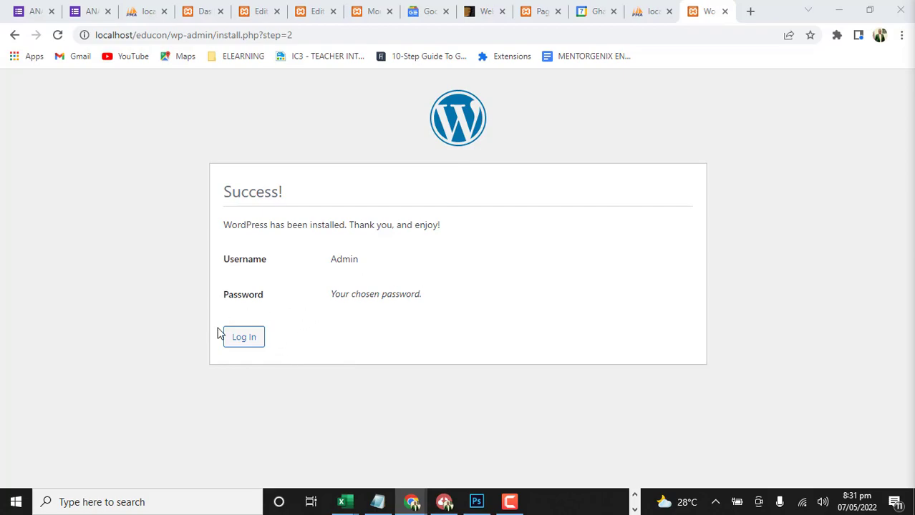
Log in to the new site with the prefilled Admin credentials and look over the dashboard
left_click(248, 337)
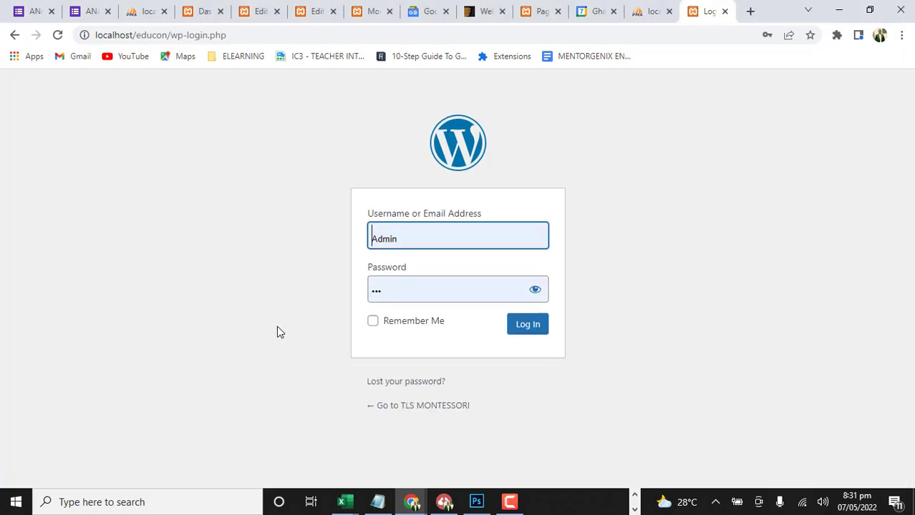
left_click(529, 325)
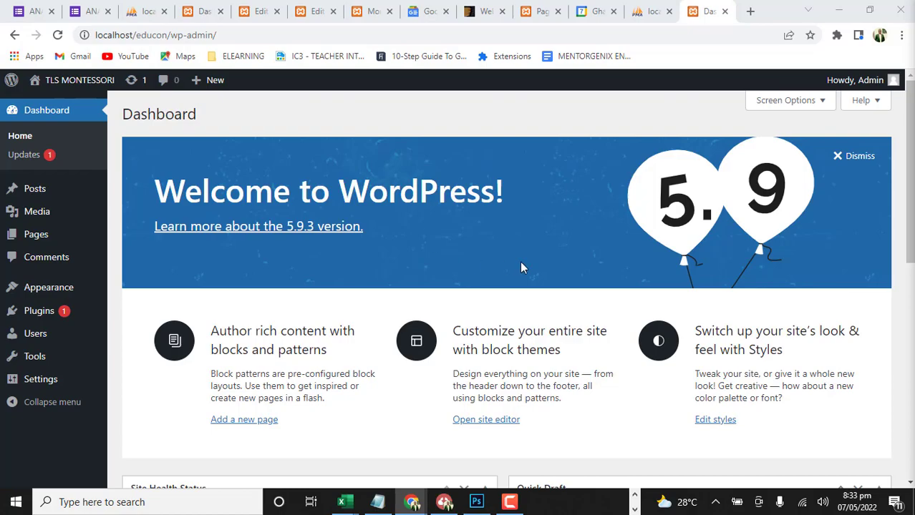
scroll(383, 219, "down", 8)
scroll(372, 211, "up", 8)
Hide all dashboard elements: Site Health Status, At a Glance, Activity, Quick Draft, WordPress Events and News, and Welcome
left_click(819, 104)
left_click(148, 176)
left_click(231, 176)
left_click(300, 174)
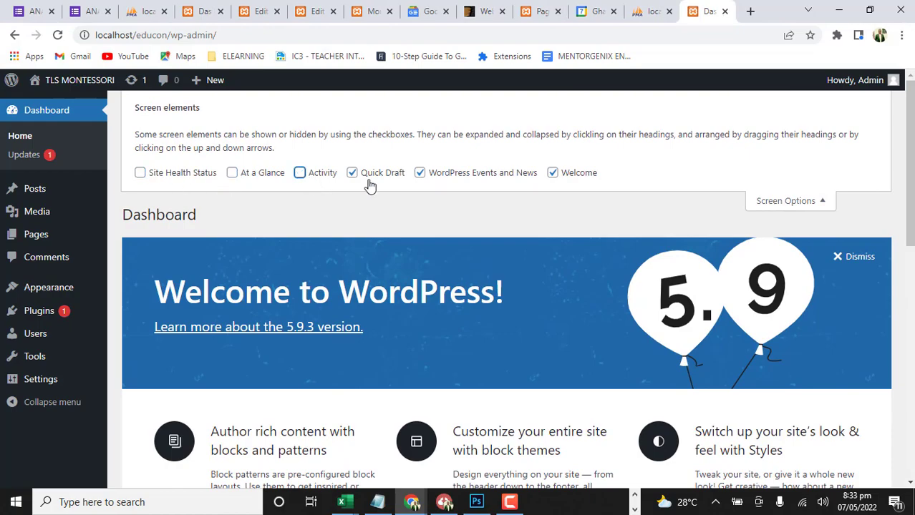
left_click(352, 174)
left_click(422, 176)
left_click(551, 174)
left_click(834, 203)
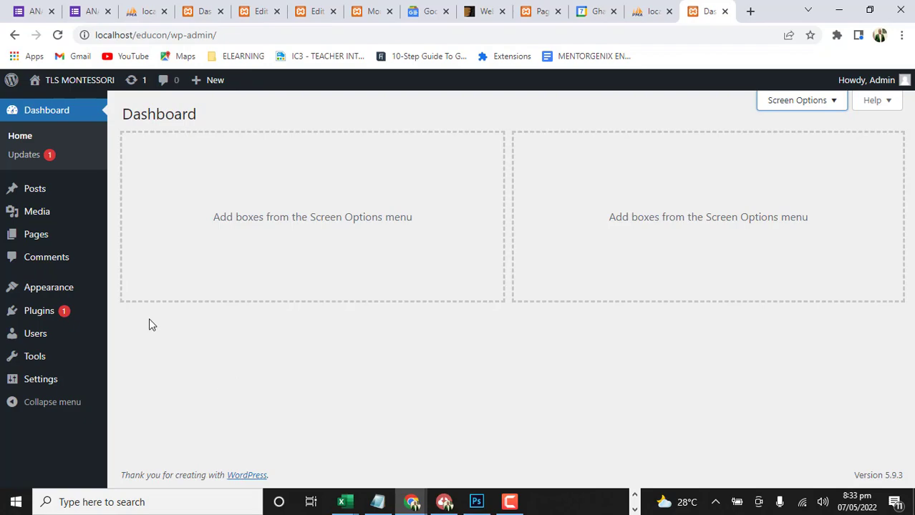
Go to the installed themes and view the details of Twenty Twenty-One
mouse_move(41, 297)
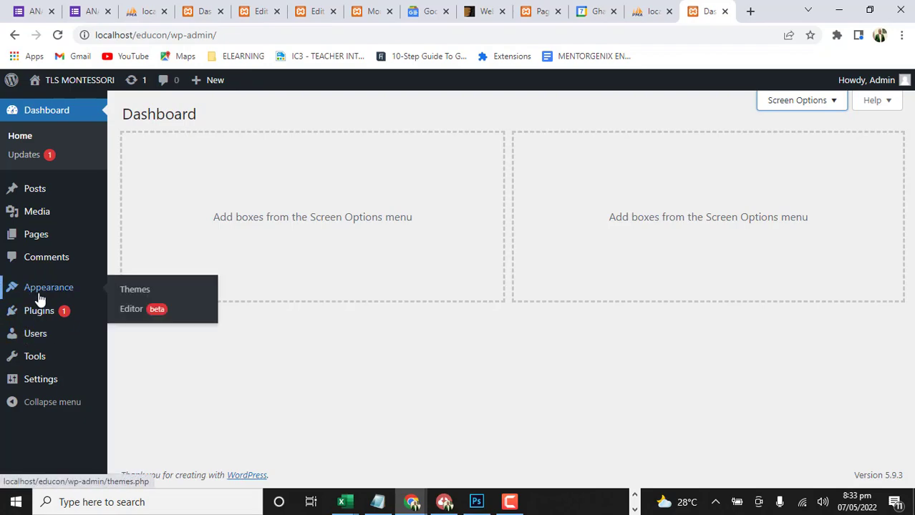
left_click(135, 292)
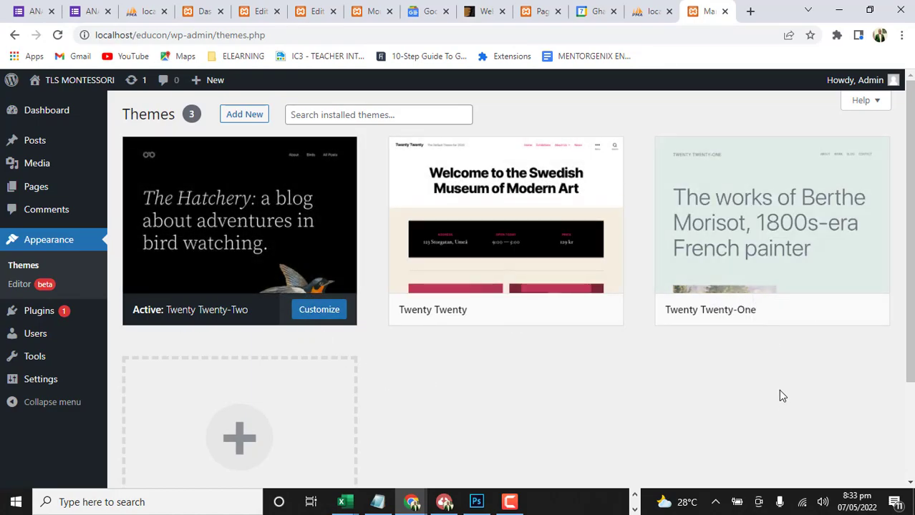
mouse_move(774, 319)
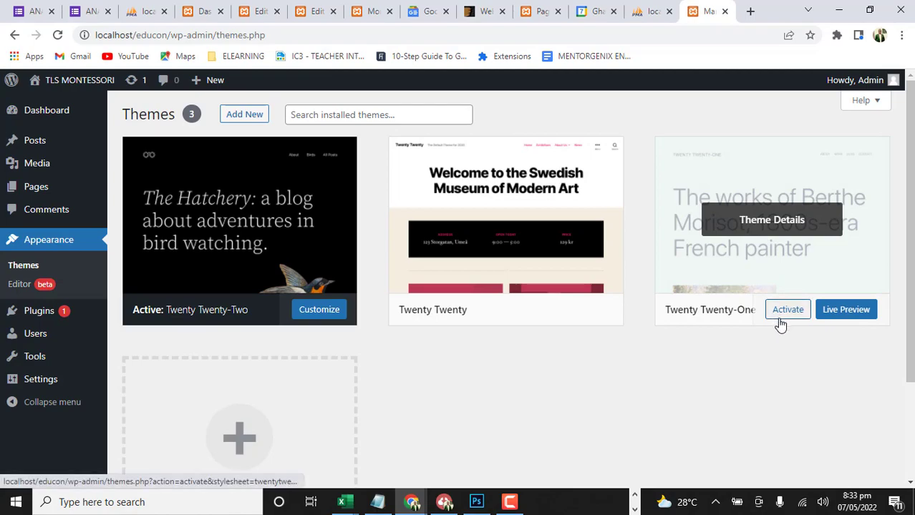
left_click(768, 228)
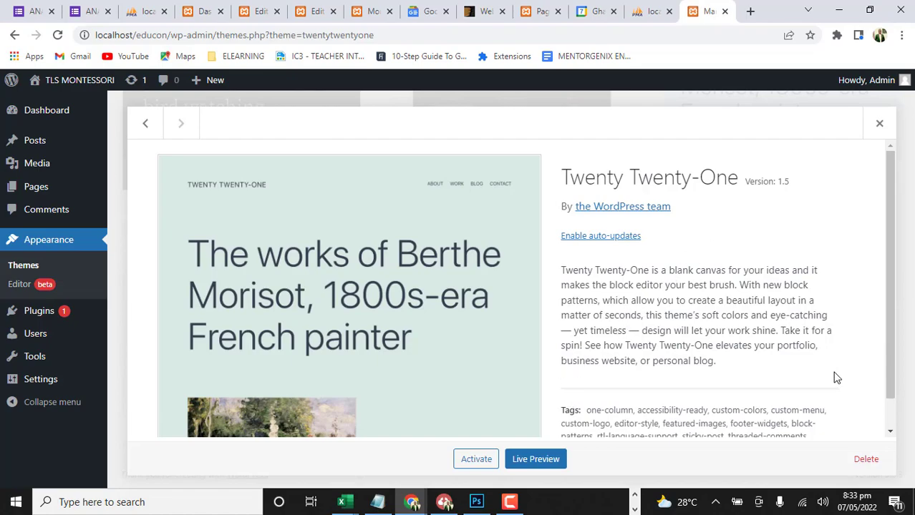
Delete the Twenty Twenty-One theme from the installed themes and confirm its removal
scroll(843, 419, "down", 1)
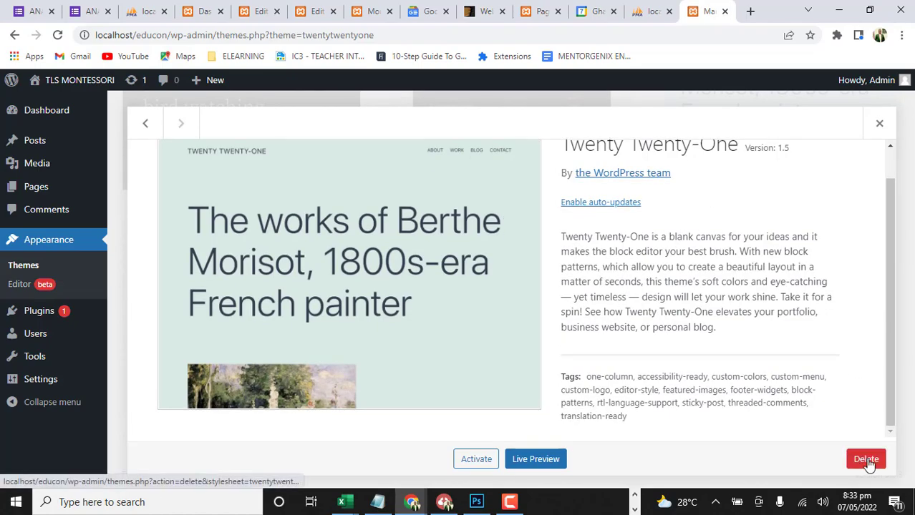
left_click(866, 459)
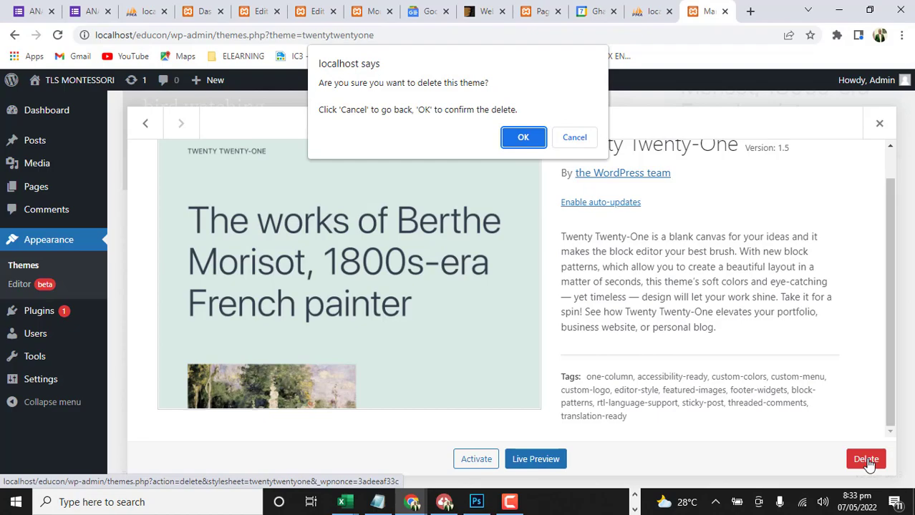
left_click(522, 137)
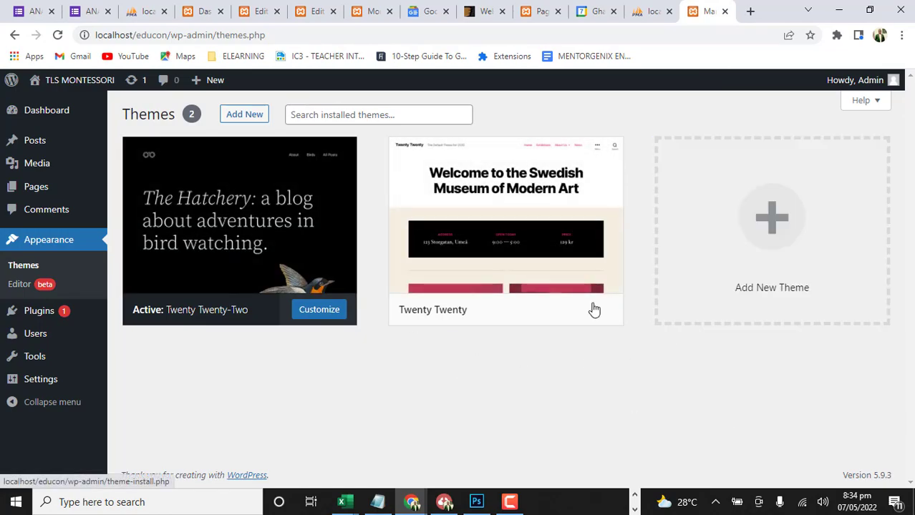
Open the details of the Twenty Twenty theme and delete it from the site
left_click(496, 220)
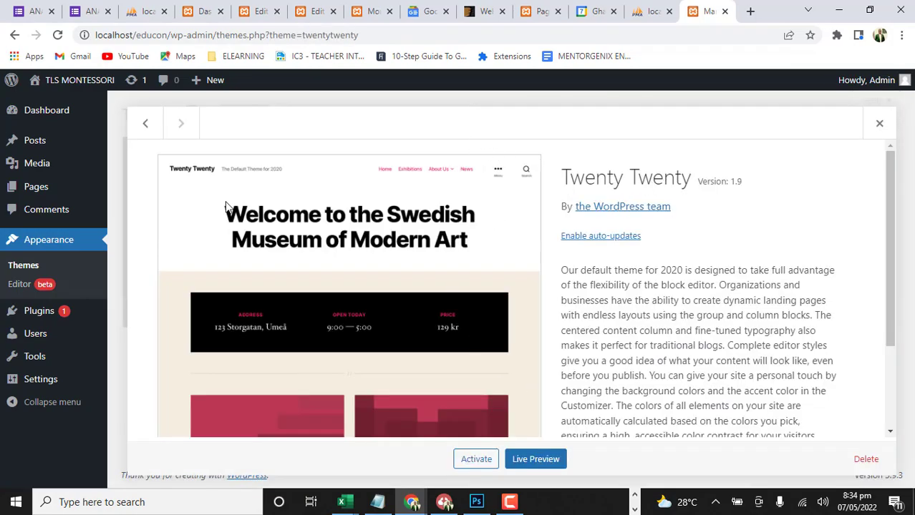
left_click(866, 459)
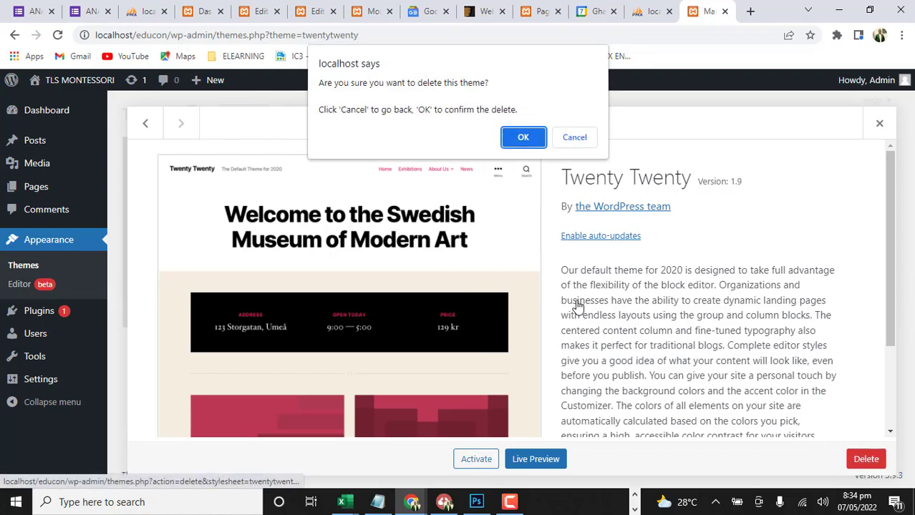
left_click(513, 139)
Look over the details and description of the current Twenty Twenty-Two theme
scroll(597, 349, "down", 3)
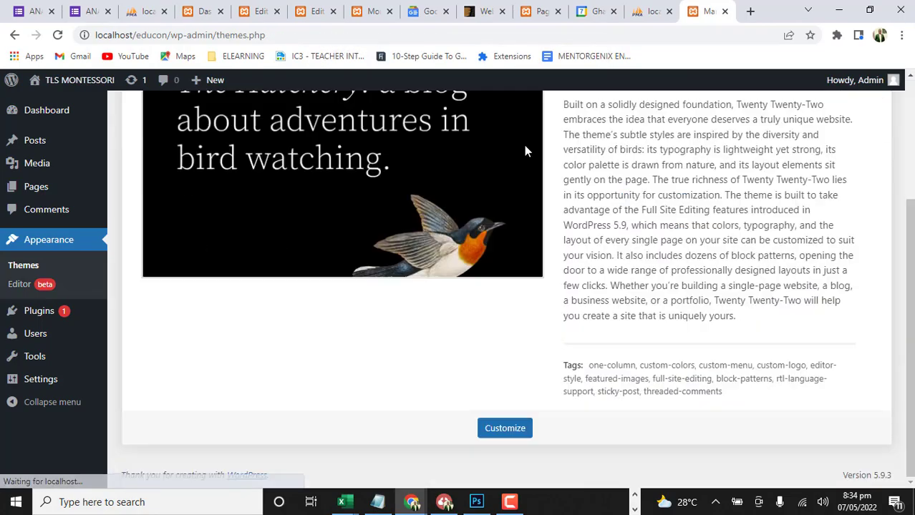
scroll(346, 284, "up", 3)
scroll(340, 292, "down", 1)
scroll(340, 297, "down", 3)
scroll(347, 296, "up", 3)
scroll(344, 322, "down", 3)
scroll(342, 330, "up", 3)
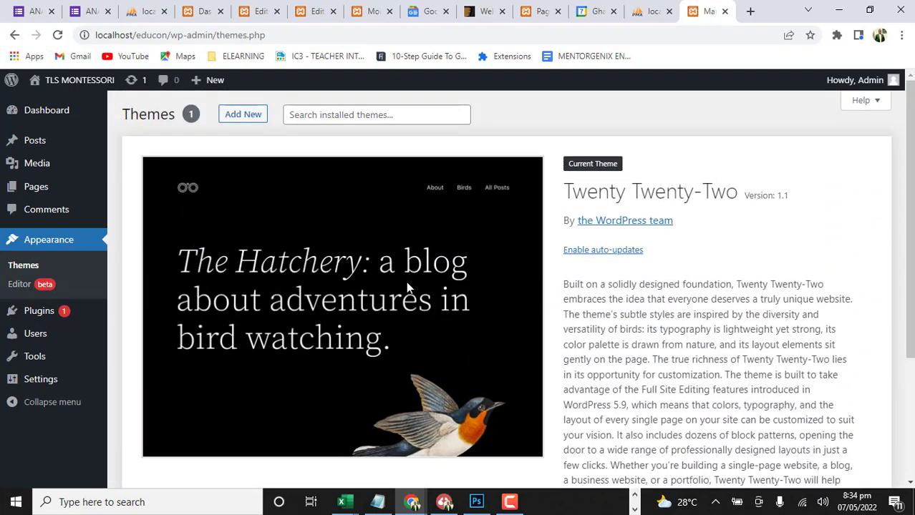
scroll(407, 286, "down", 3)
scroll(379, 290, "up", 1)
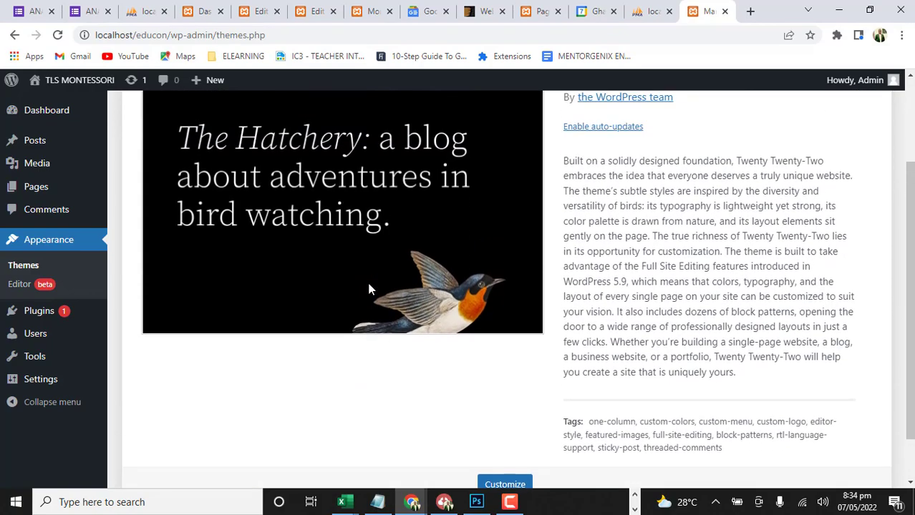
scroll(370, 289, "up", 2)
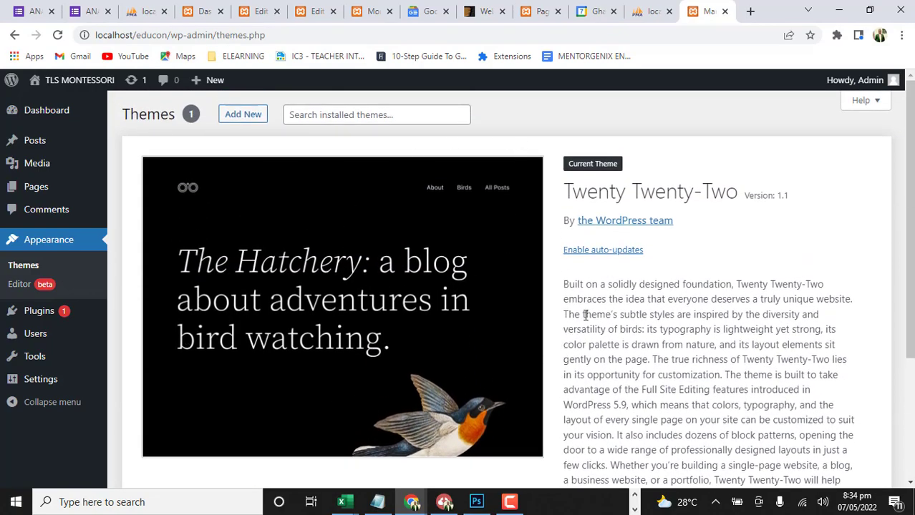
scroll(376, 333, "down", 3)
scroll(387, 344, "up", 3)
scroll(355, 266, "down", 3)
scroll(356, 267, "up", 3)
Go to the installed plugins and delete Akismet Anti-Spam, confirming the removal
left_click(35, 320)
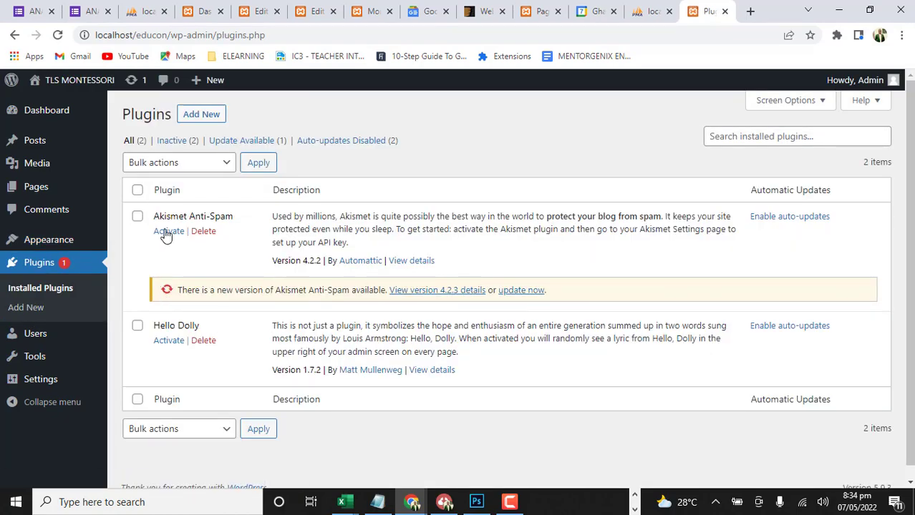
left_click(204, 231)
left_click(518, 113)
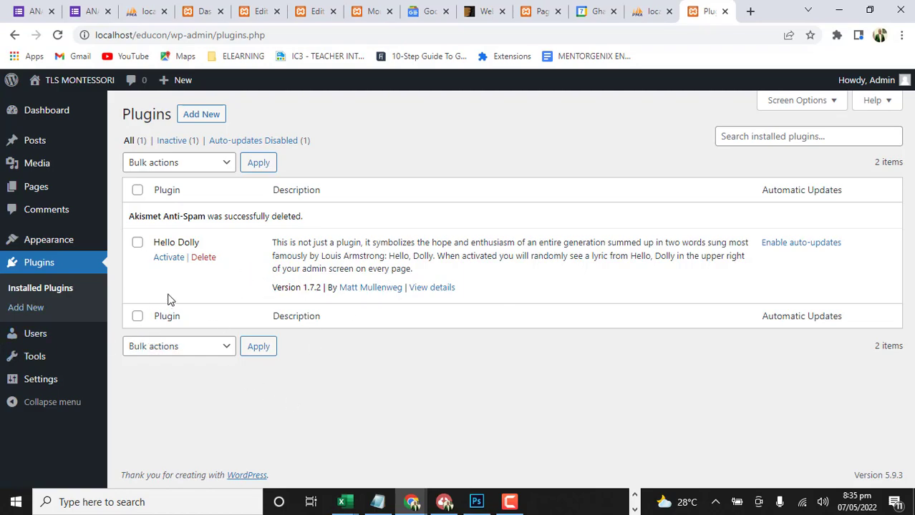
Delete the Hello Dolly plugin and confirm its removal
left_click(204, 258)
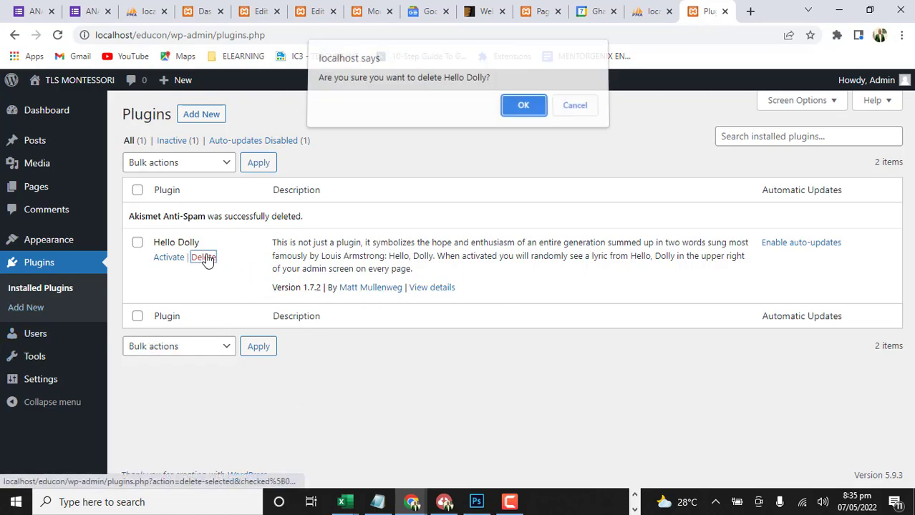
left_click(525, 113)
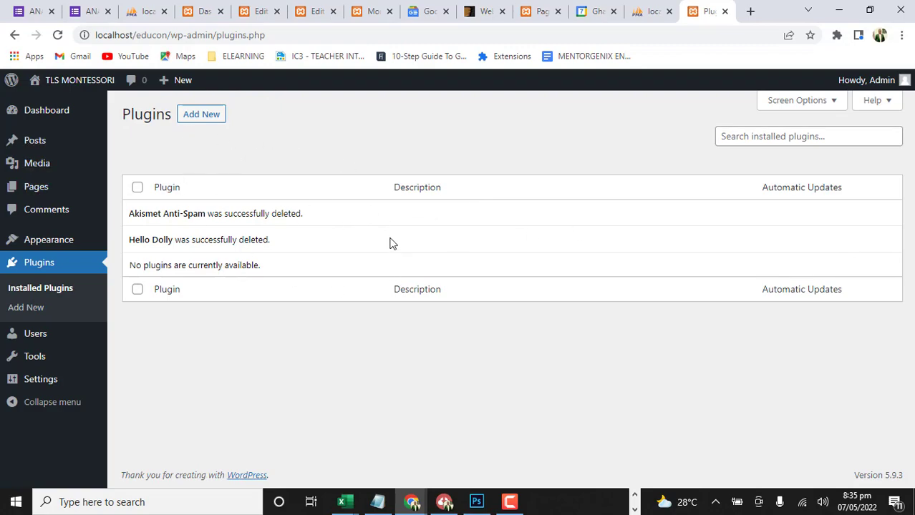
mouse_move(106, 365)
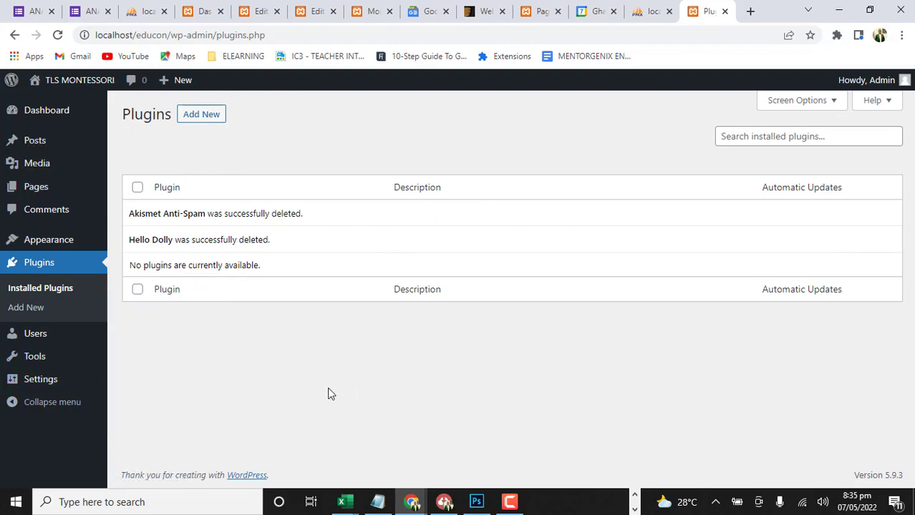
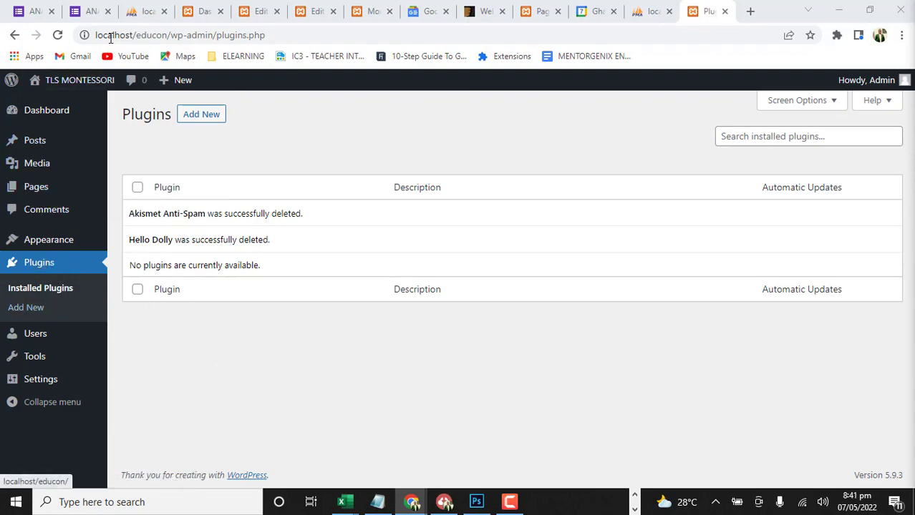
Go to the page for adding new plugins and search the directory for MAINTENANCE
left_click(35, 264)
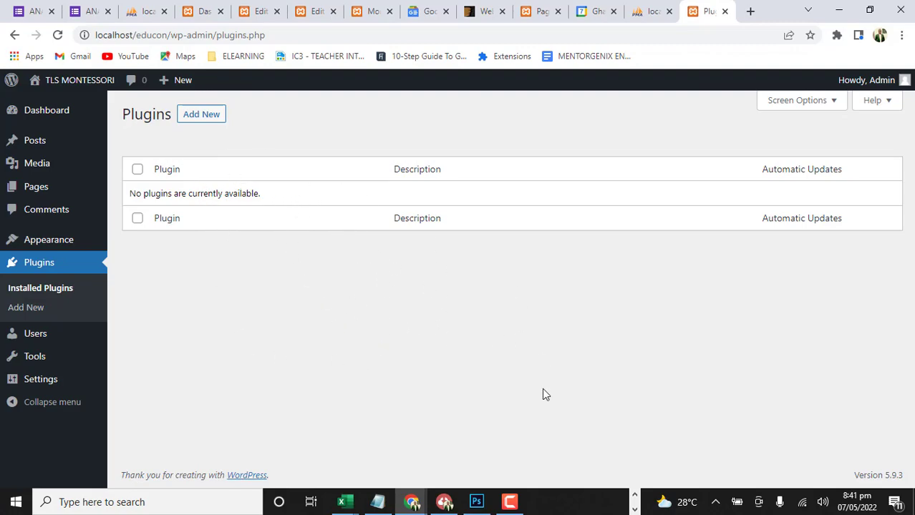
left_click(209, 120)
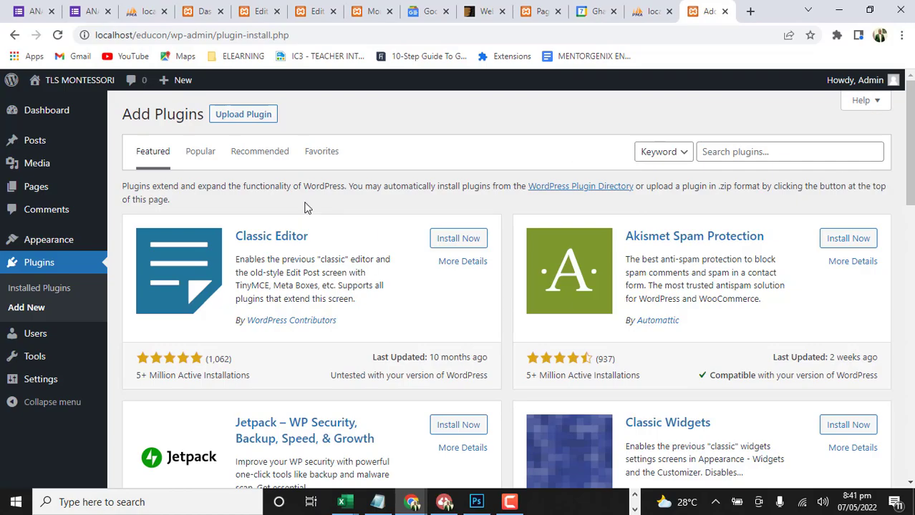
scroll(352, 302, "down", 15)
scroll(353, 300, "up", 15)
left_click(770, 152)
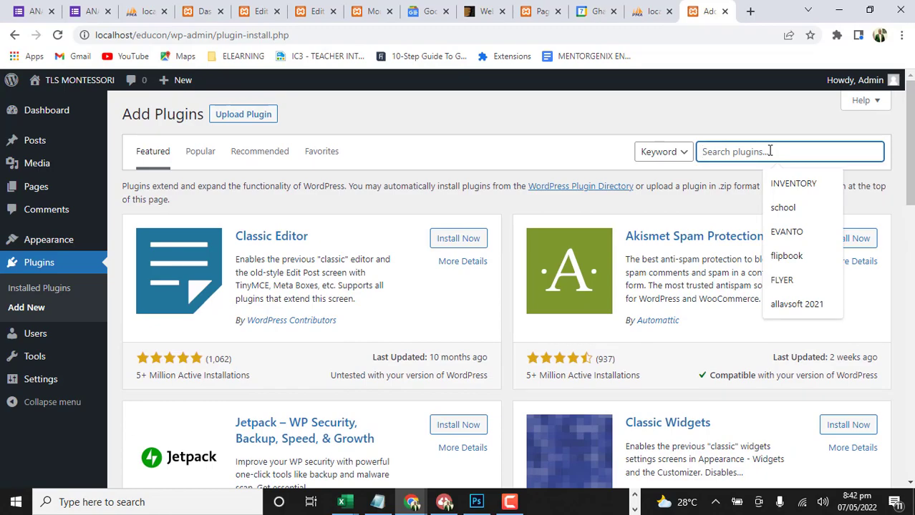
type("MAINTEN")
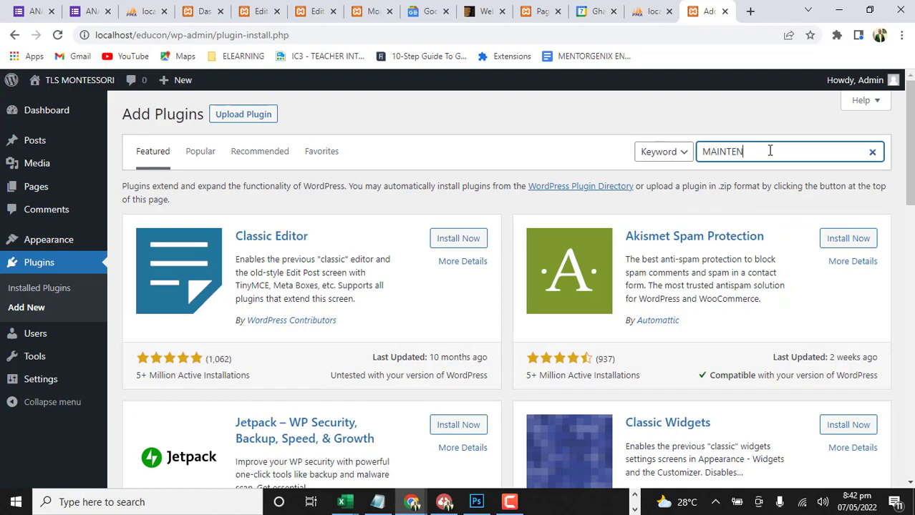
type("ANCE")
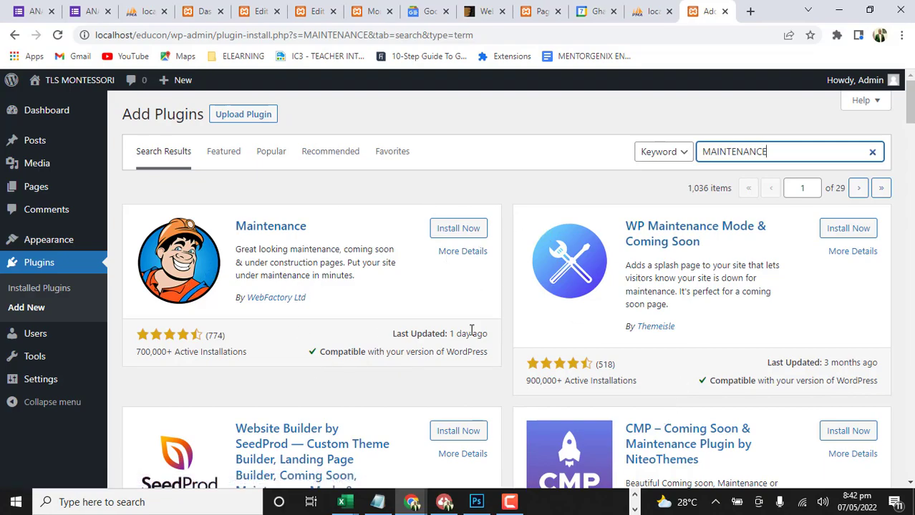
Read the description in the details of the Maintenance plugin by WebFactory Ltd, then close the details
left_click(462, 254)
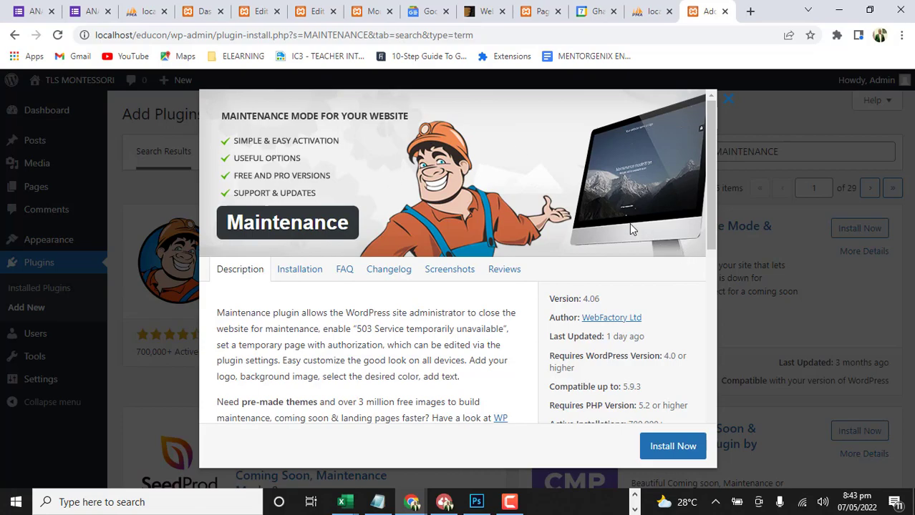
scroll(632, 230, "down", 4)
scroll(609, 218, "up", 4)
scroll(654, 168, "down", 5)
scroll(687, 157, "up", 5)
left_click(730, 109)
scroll(770, 358, "down", 5)
scroll(752, 329, "up", 5)
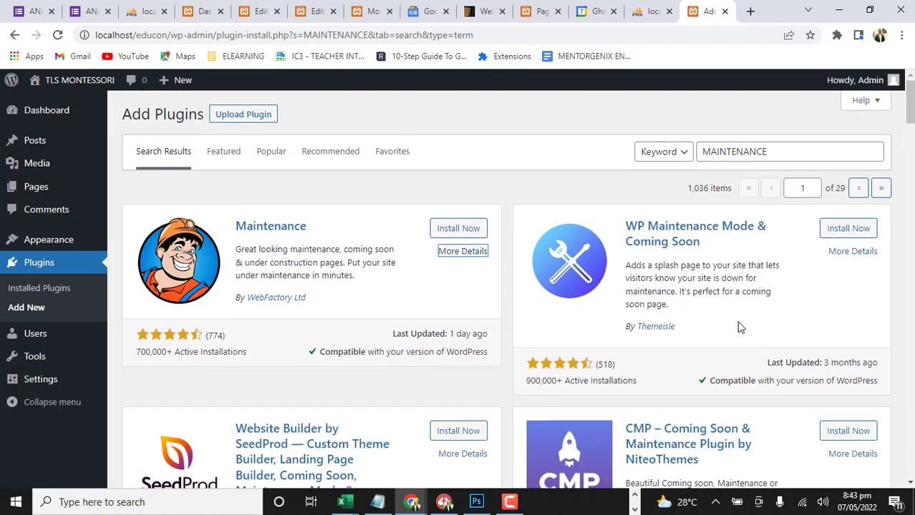
Reopen the Maintenance plugin's details and examine its installation instructions and screenshots
left_click(467, 254)
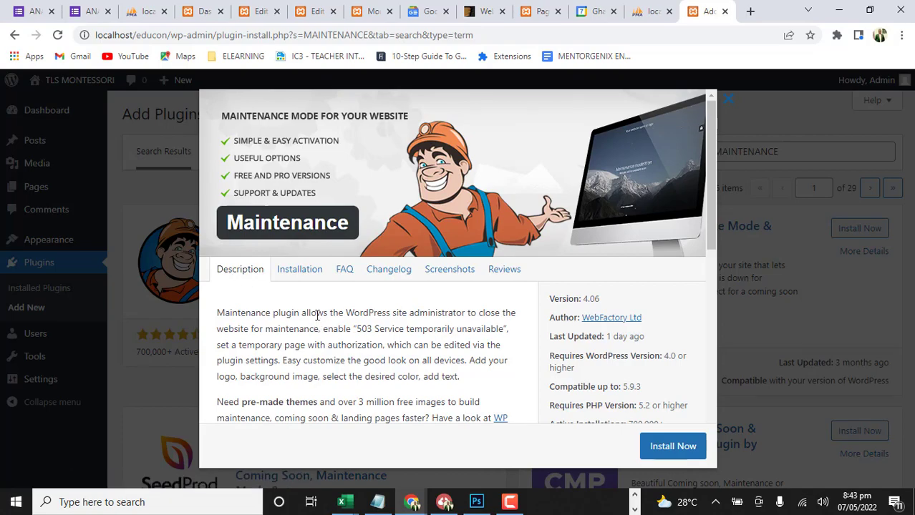
left_click(292, 272)
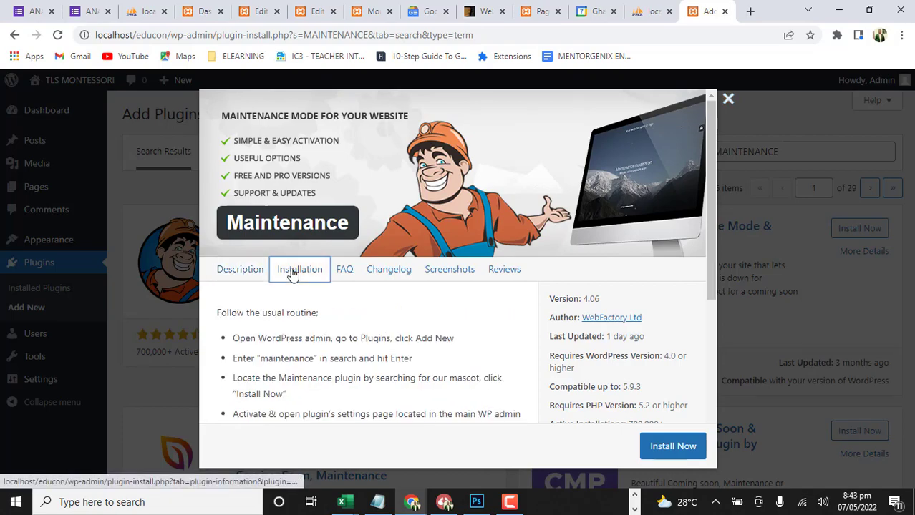
left_click(448, 272)
scroll(464, 381, "down", 4)
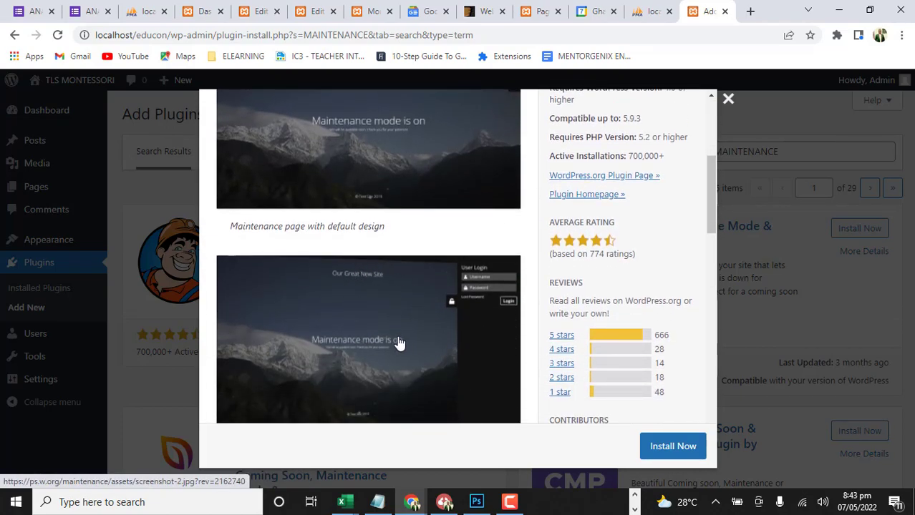
scroll(400, 343, "down", 4)
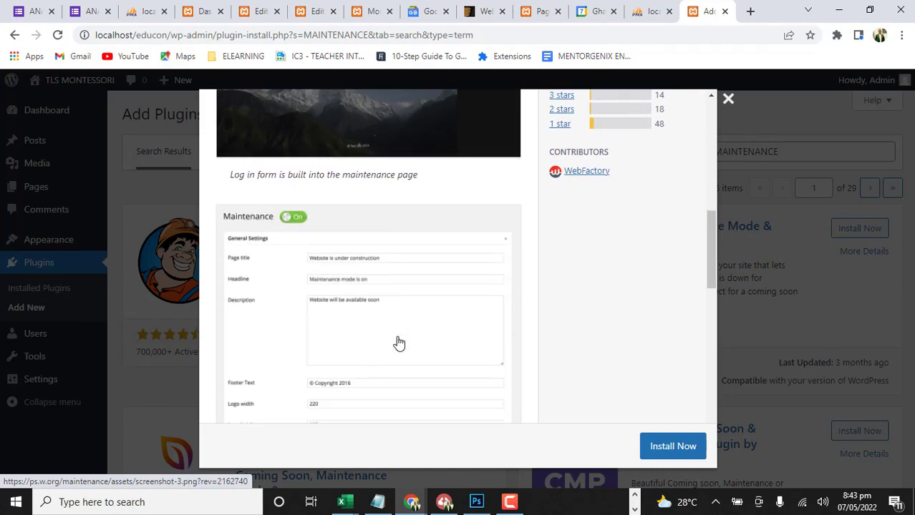
scroll(399, 344, "up", 8)
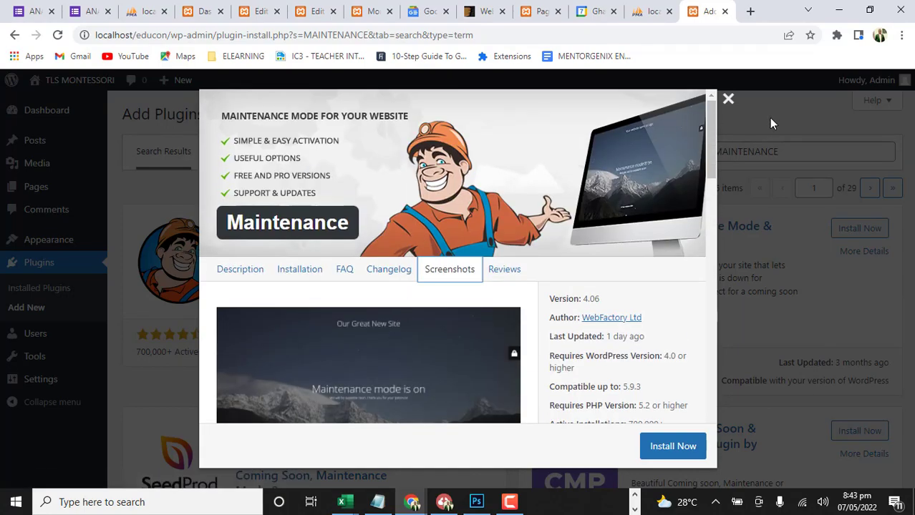
left_click(728, 99)
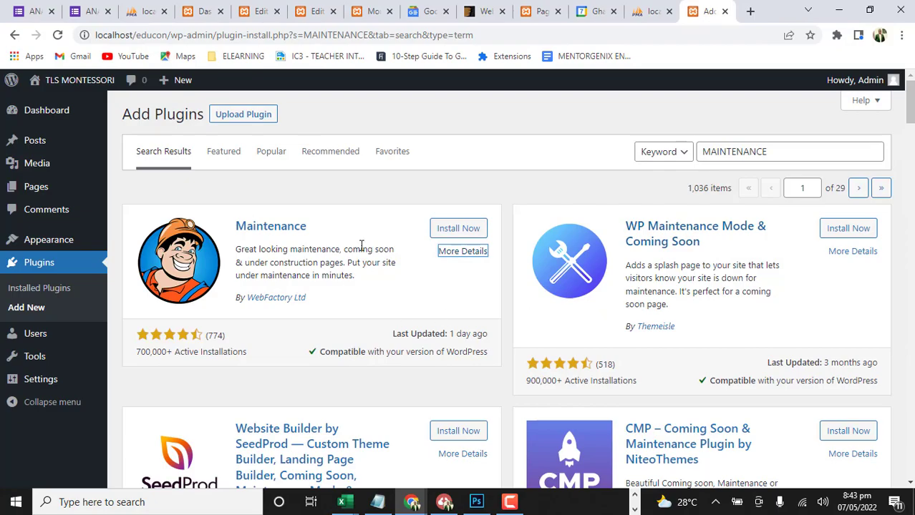
Browse the other maintenance plugins, then install and activate the Maintenance plugin by WebFactory Ltd
scroll(466, 341, "down", 5)
scroll(466, 341, "down", 20)
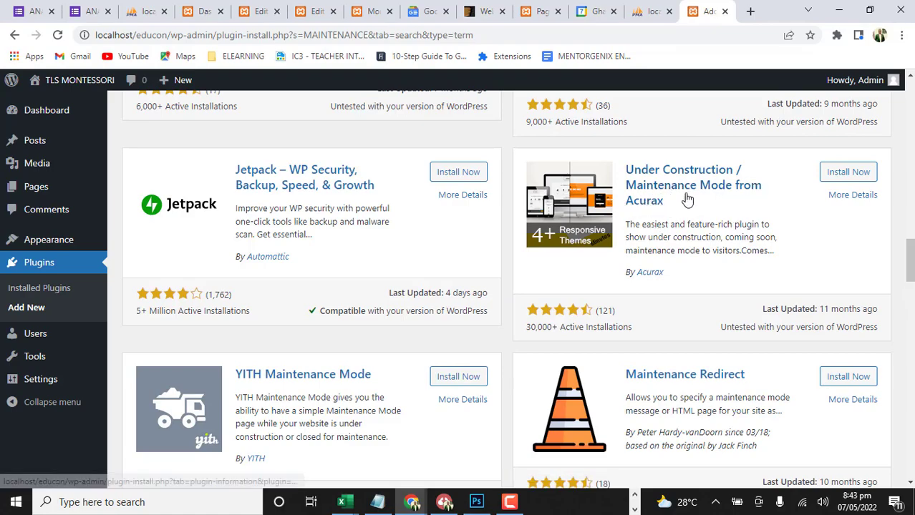
scroll(420, 304, "down", 8)
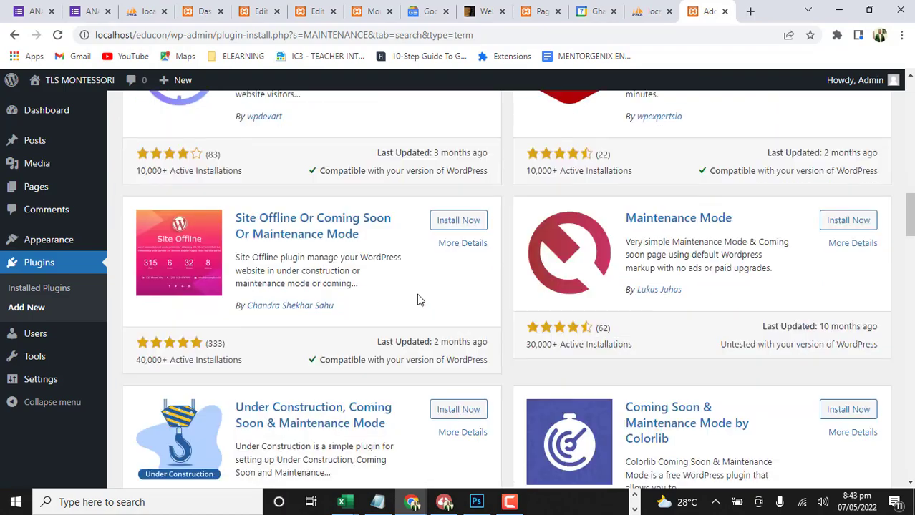
scroll(416, 291, "up", 15)
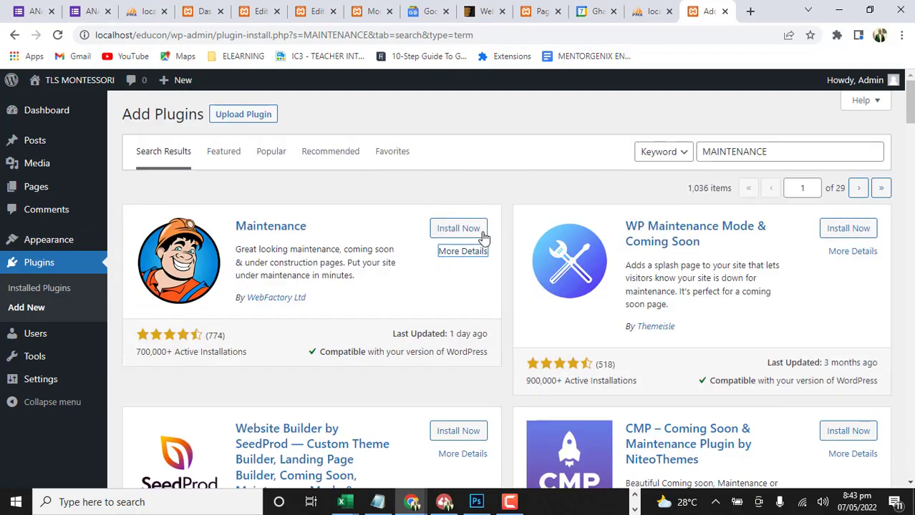
left_click(460, 230)
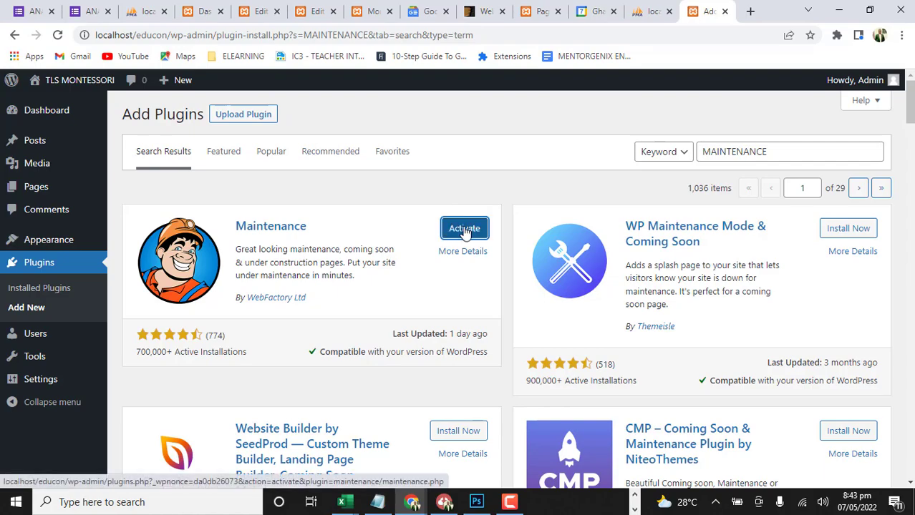
left_click(465, 232)
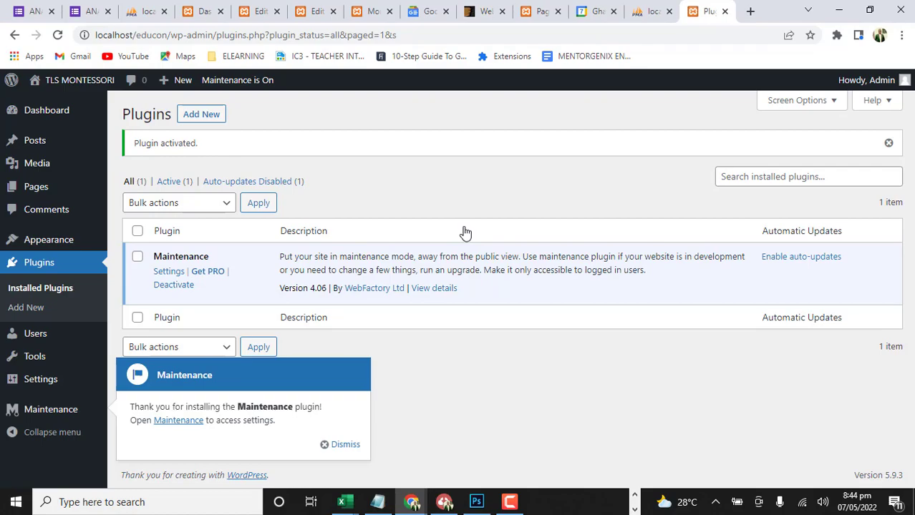
Search the plugin directory for MAINTENANCE again and check the Maintenance plugin's entry among the results
double_click(186, 257)
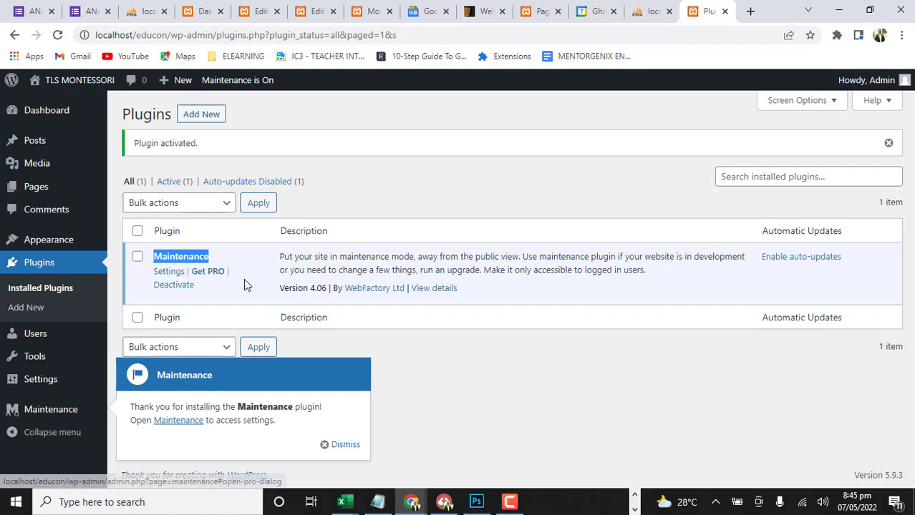
left_click(198, 122)
left_click(199, 119)
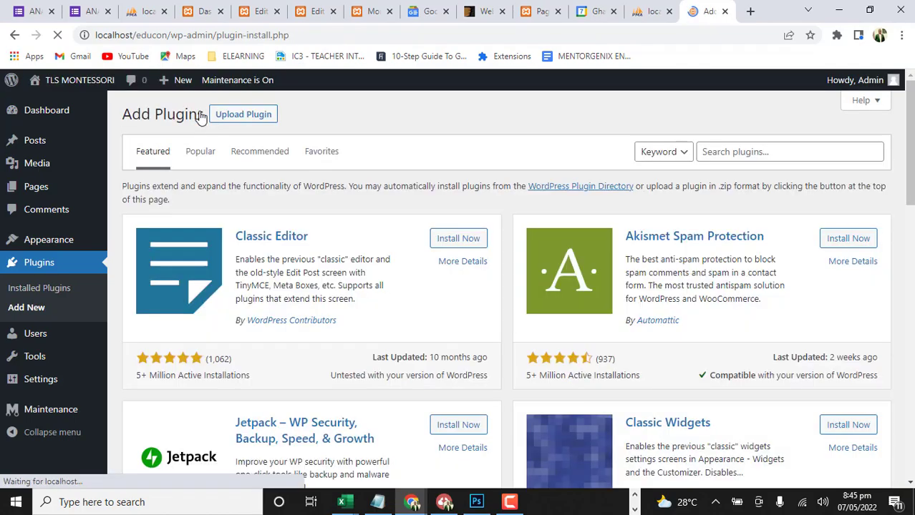
left_click(754, 147)
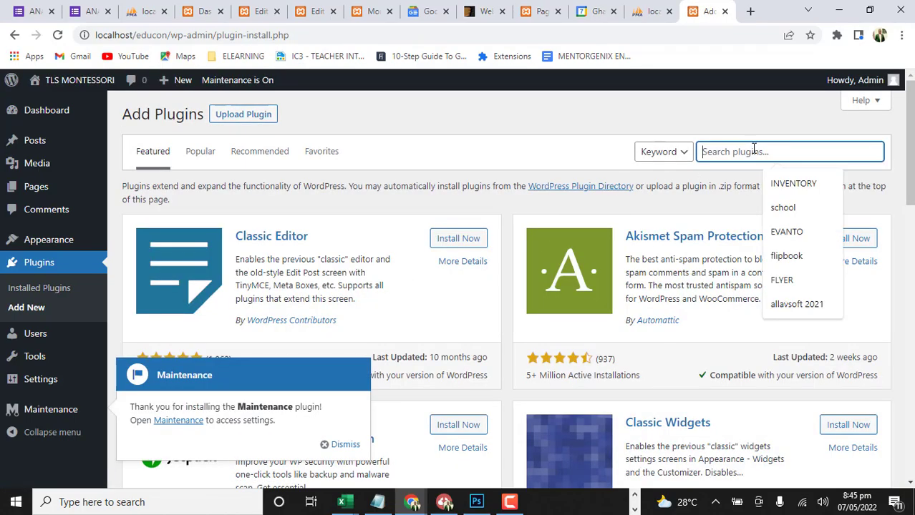
type("MAINTE")
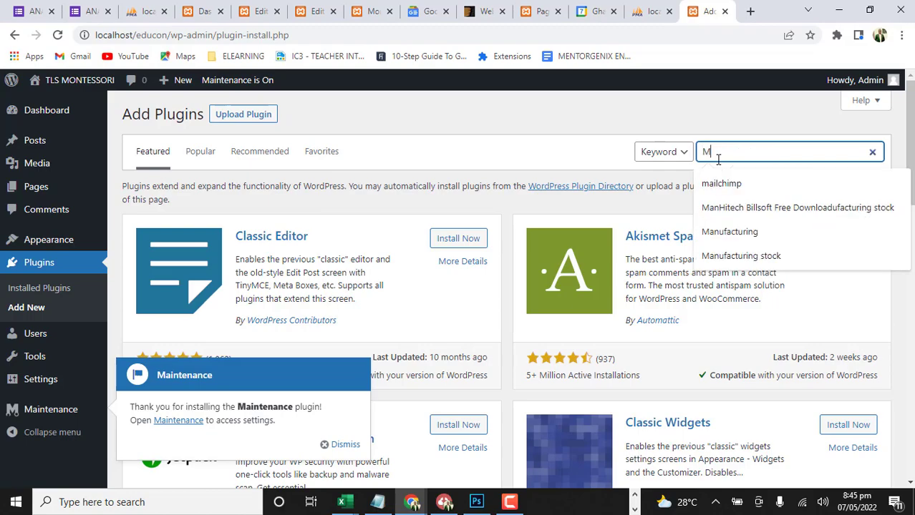
type("NANCE")
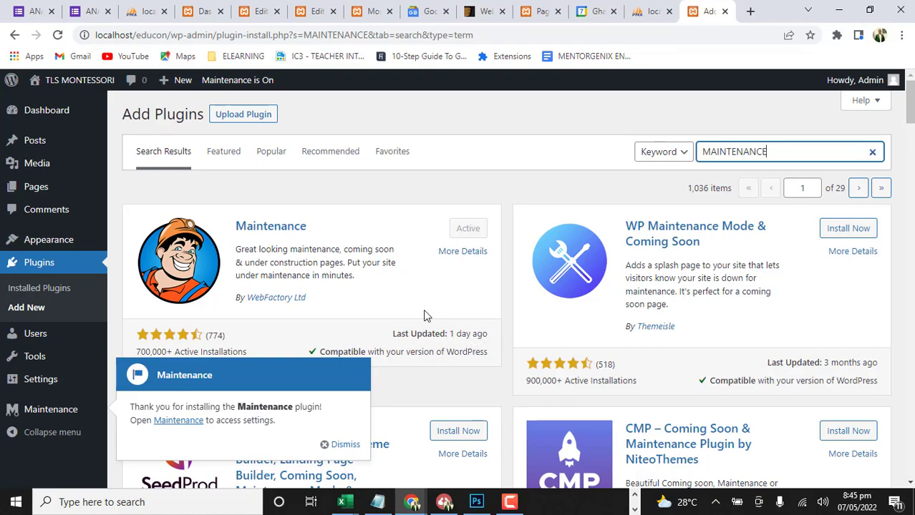
scroll(426, 315, "down", 1)
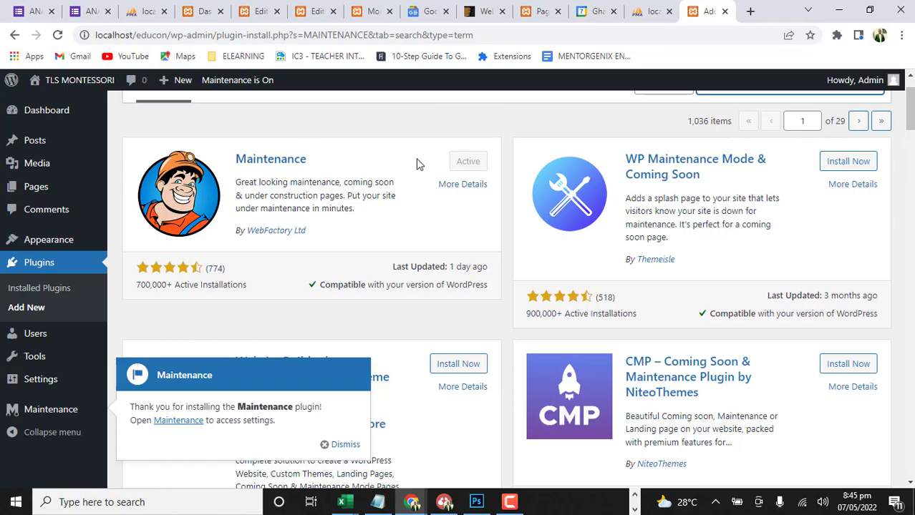
scroll(153, 191, "up", 1)
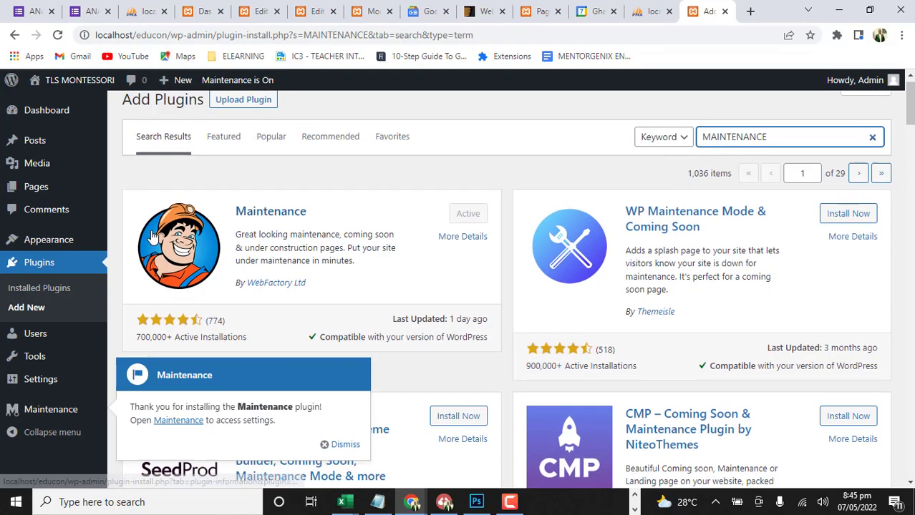
scroll(316, 284, "down", 4)
scroll(215, 272, "up", 4)
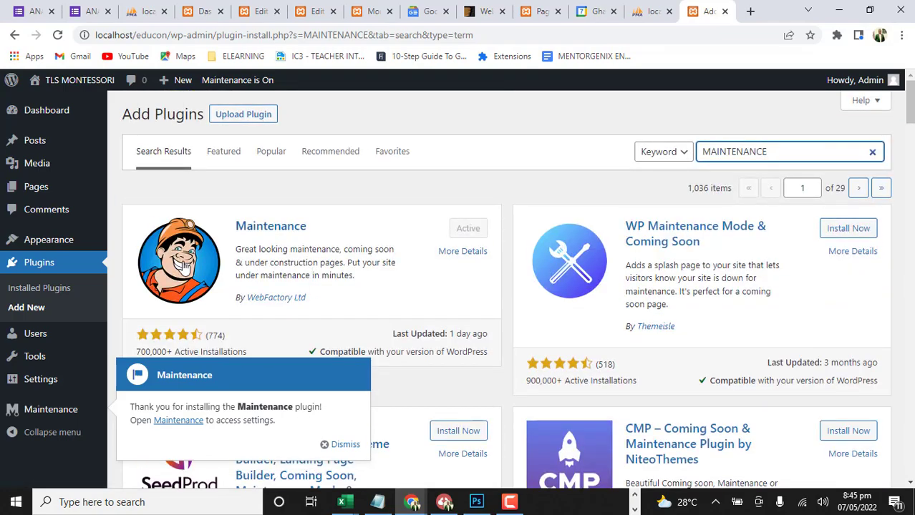
Return to the installed plugins, dismiss the Maintenance welcome notice and open the plugin's settings page
left_click(36, 290)
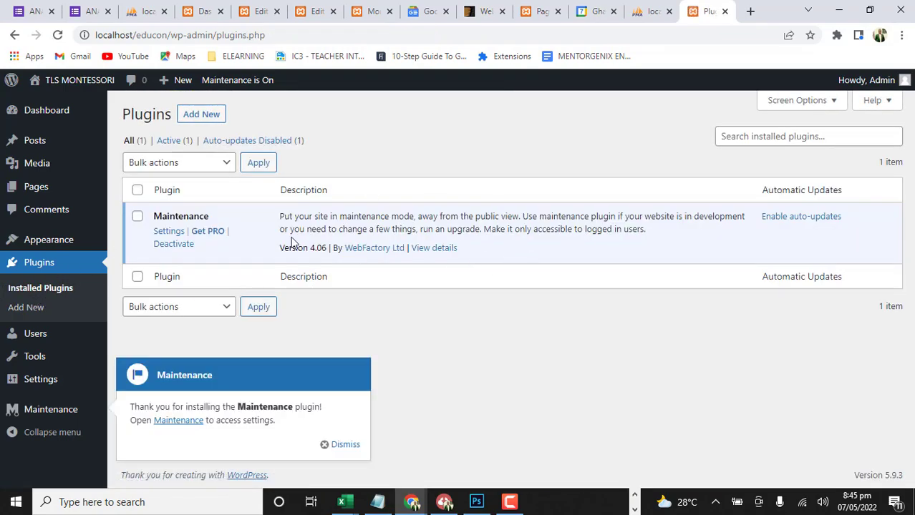
left_click(347, 445)
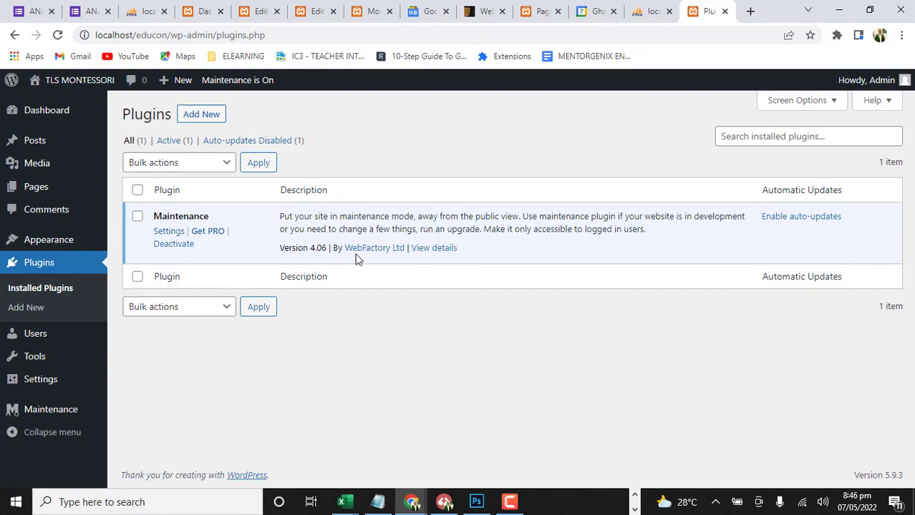
left_click(30, 414)
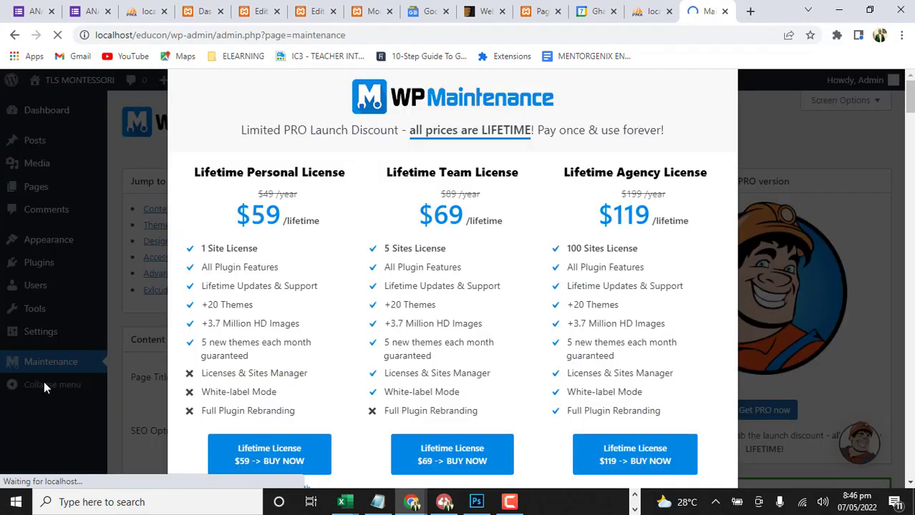
Look over the lifetime licence offers for WP Maintenance PRO and close the offer
scroll(352, 336, "down", 5)
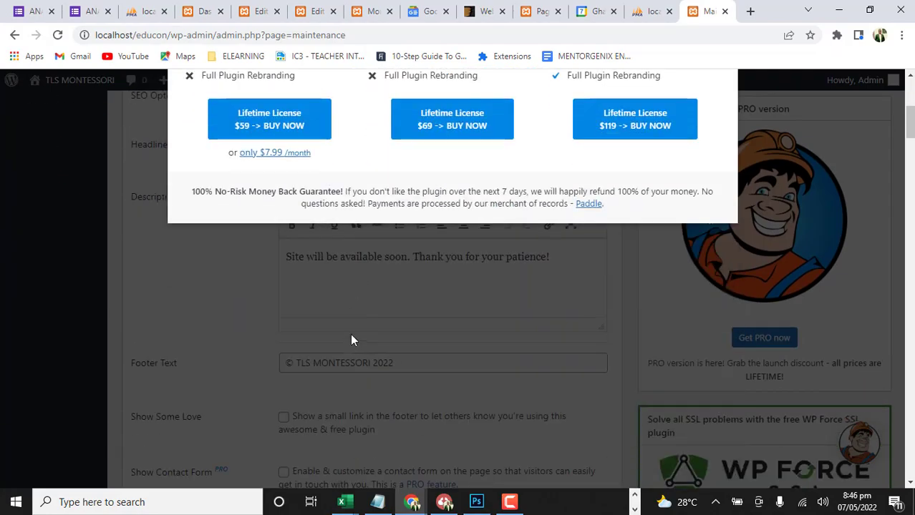
scroll(350, 336, "up", 4)
scroll(350, 337, "down", 2)
scroll(351, 335, "up", 3)
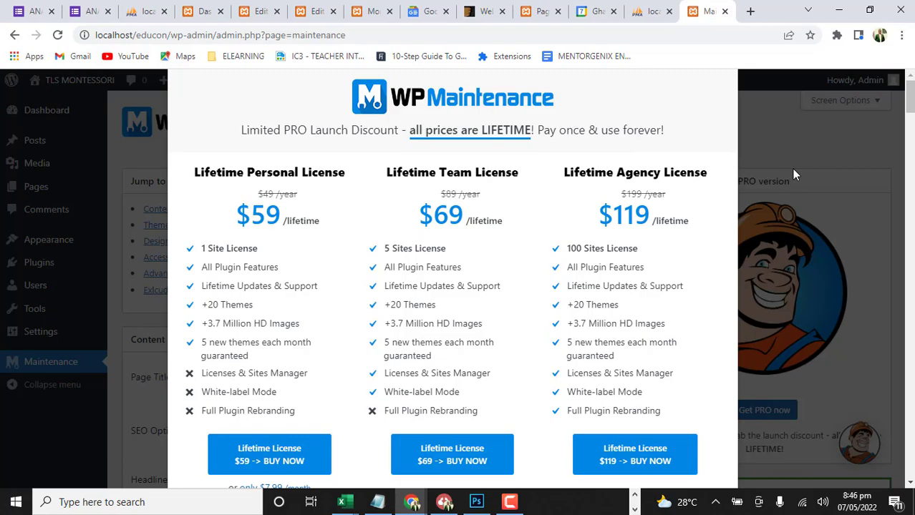
left_click(793, 128)
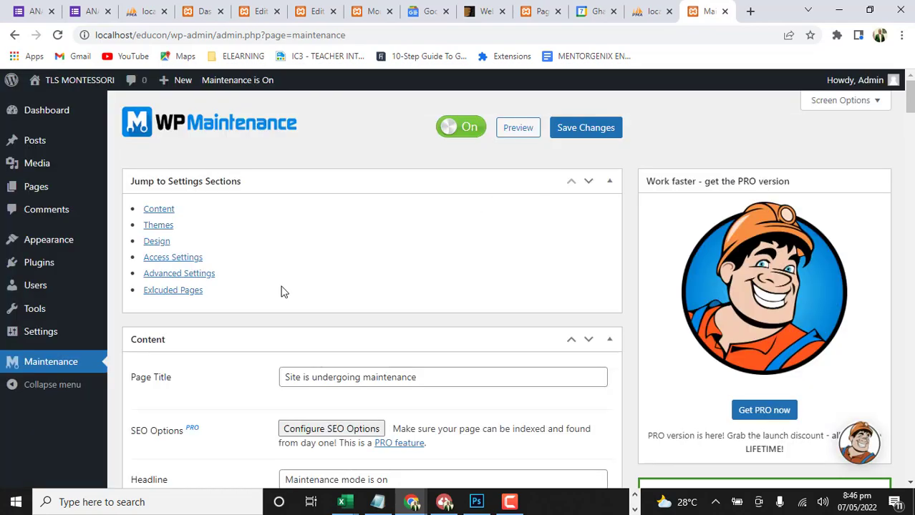
Change the maintenance page title to "Site is Under Construction"
scroll(281, 291, "down", 2)
scroll(281, 290, "down", 2)
scroll(566, 212, "up", 5)
scroll(299, 299, "down", 2)
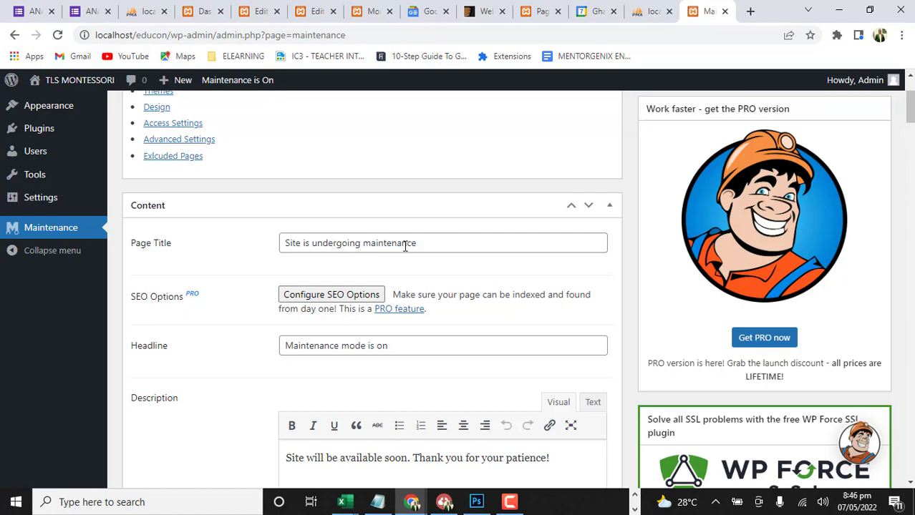
left_click_drag(431, 245, 336, 243)
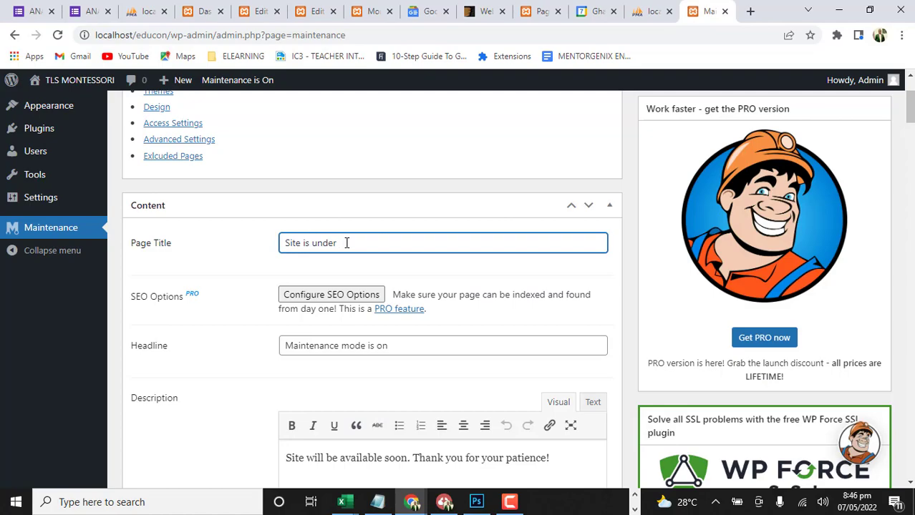
type("Construction")
left_click_drag(317, 243, 312, 243)
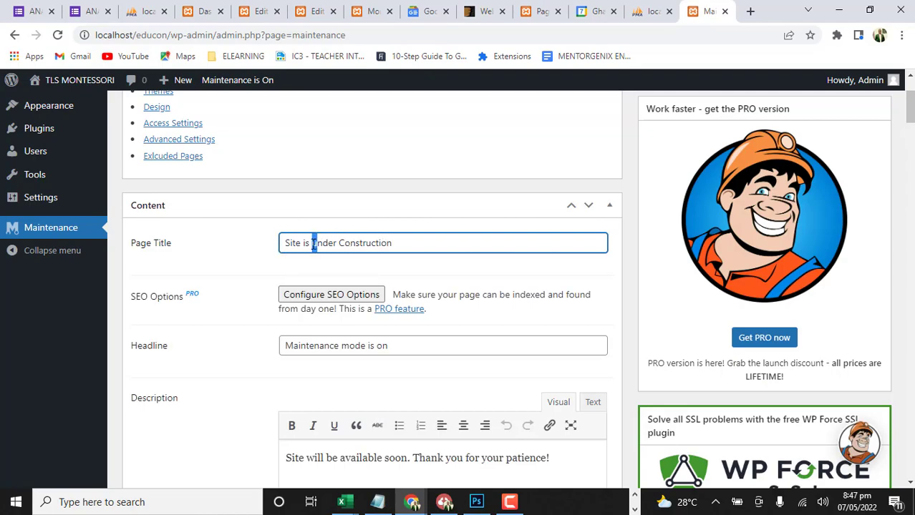
type("U")
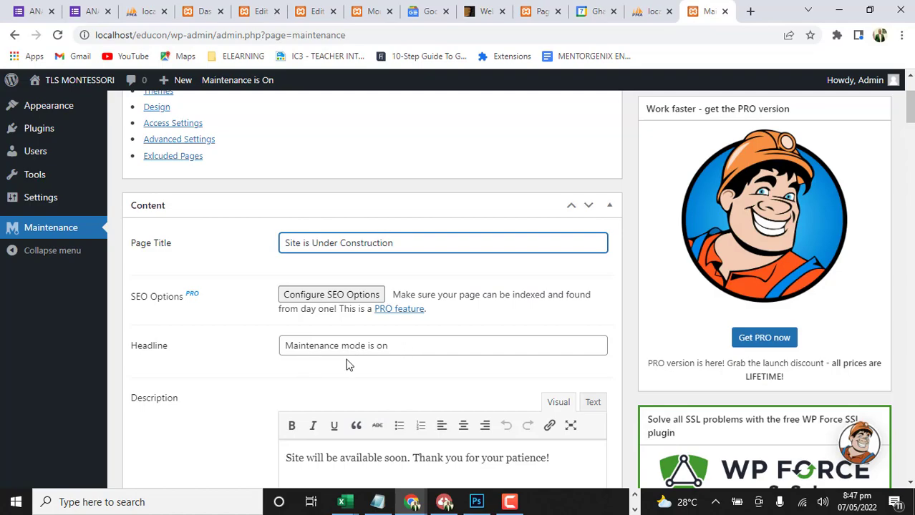
Insert the sentence "Our team is cooking something juicy for you!" before the thank-you sentence in the maintenance page description
scroll(337, 361, "down", 3)
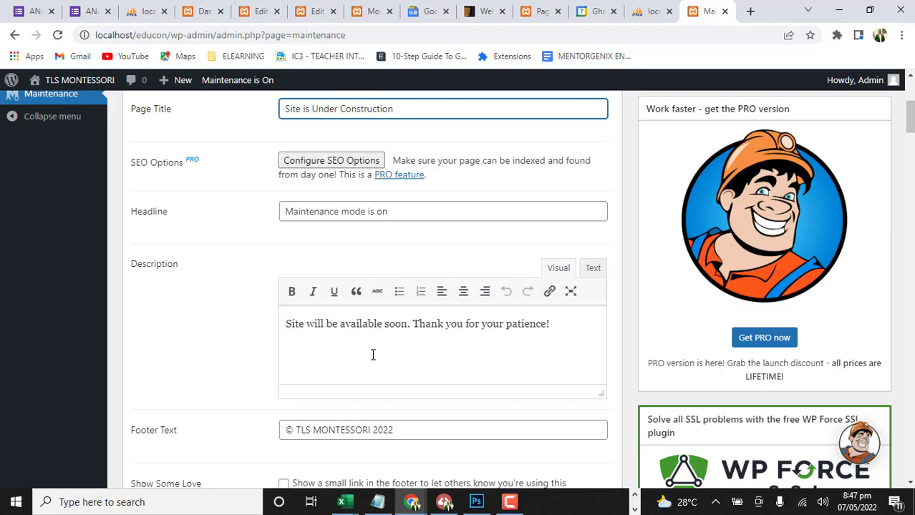
left_click(413, 324)
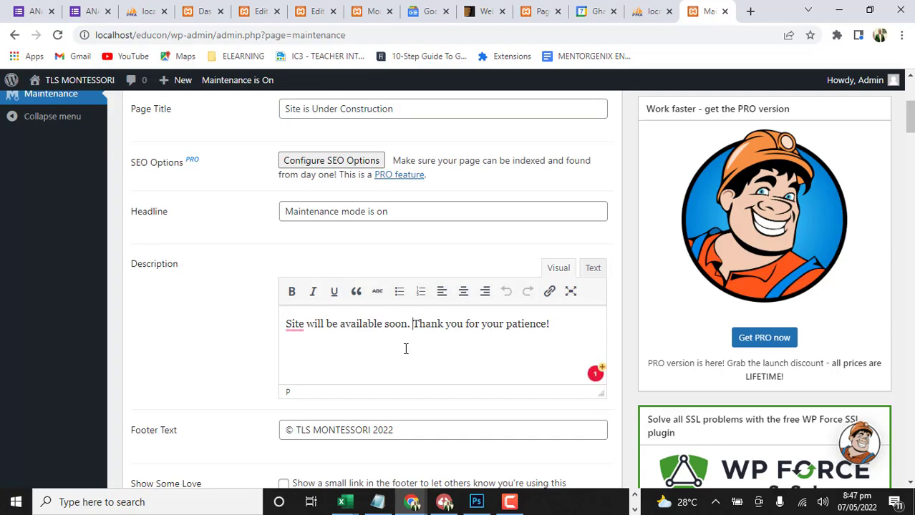
type("Our ")
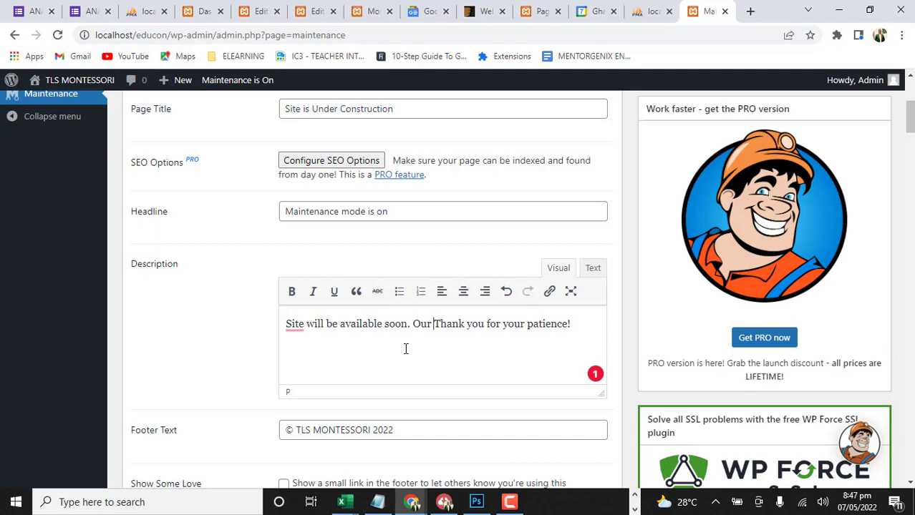
type("team ")
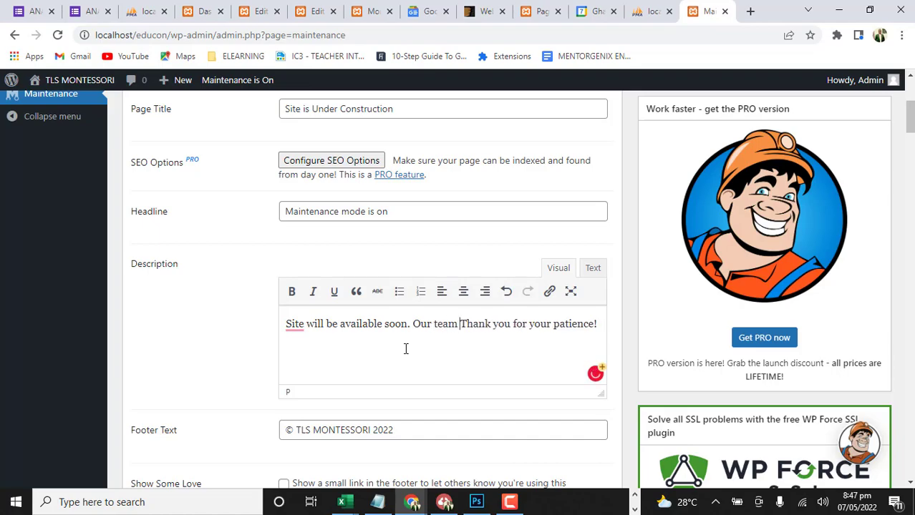
type("is ")
type("cooki")
type("ng ")
type("somethi")
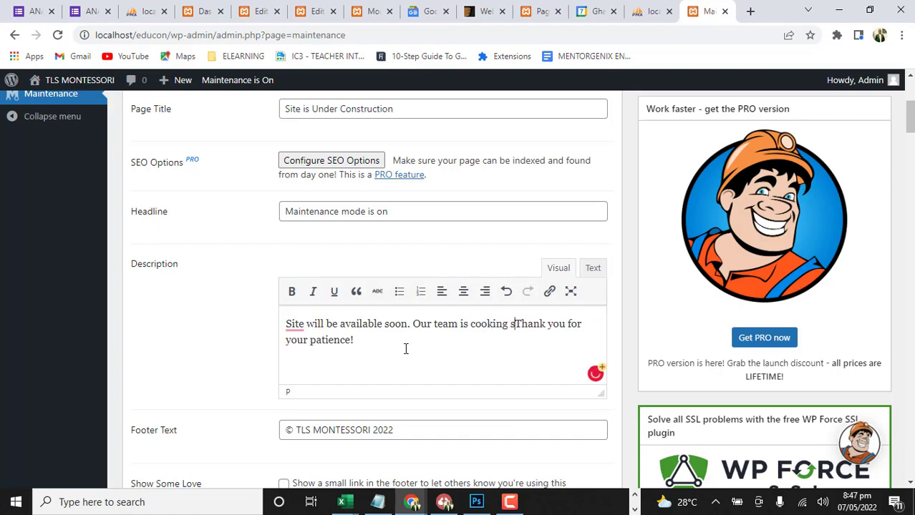
type("ng")
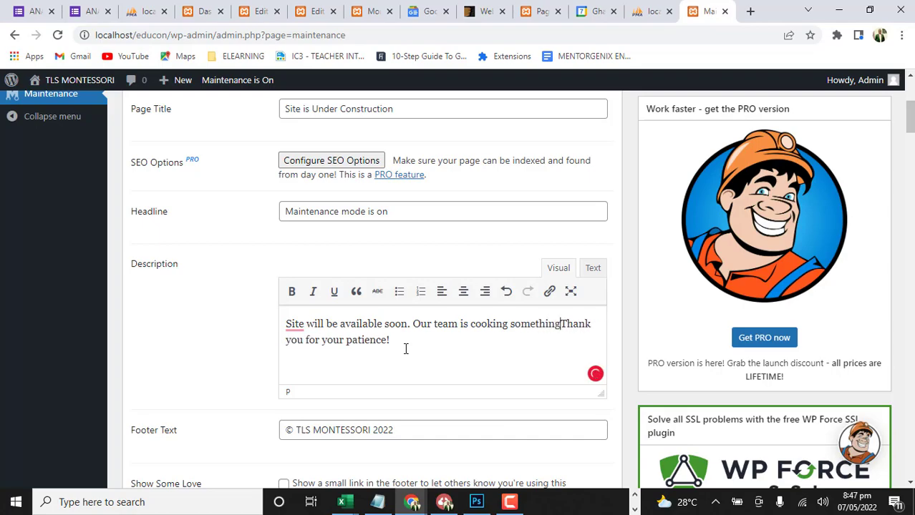
type(" juicy")
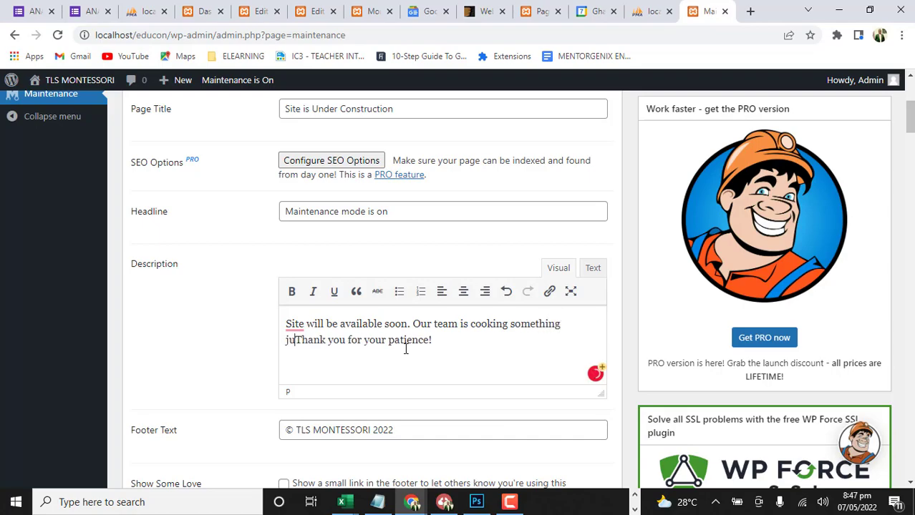
key("shift+Return")
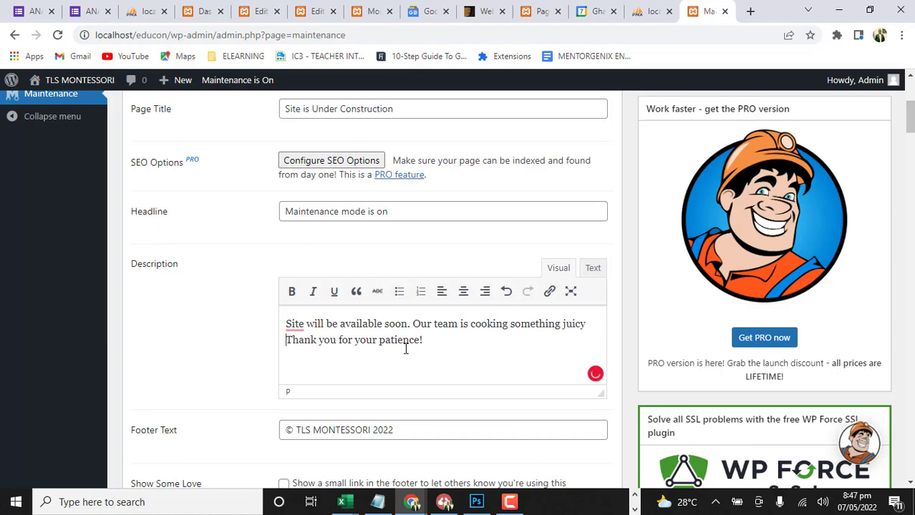
type("for you")
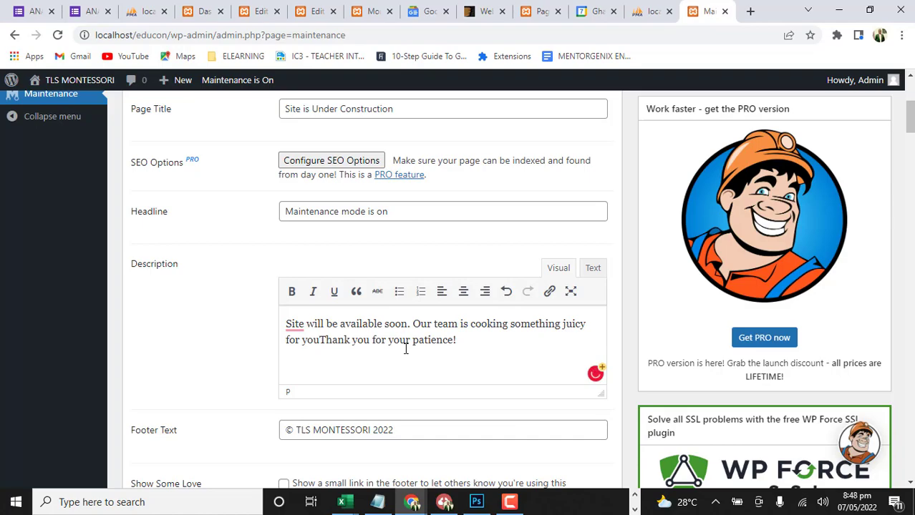
type("!")
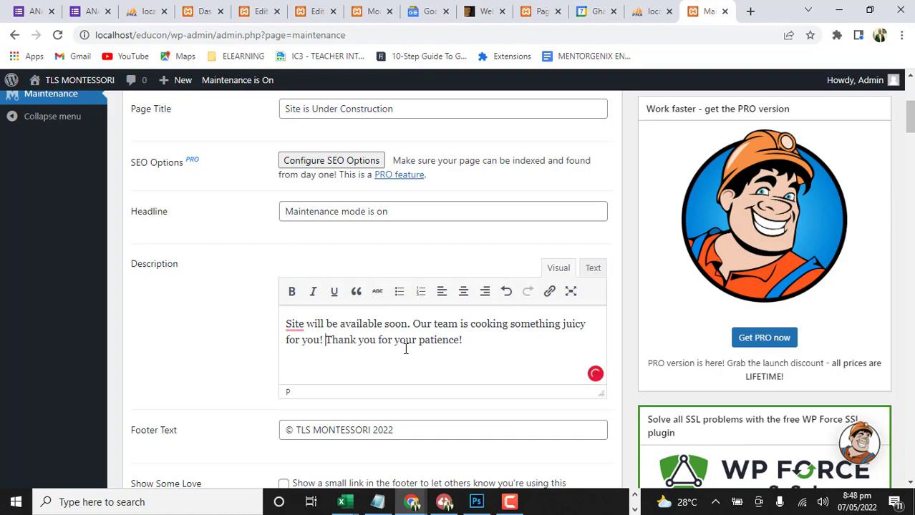
mouse_move(297, 323)
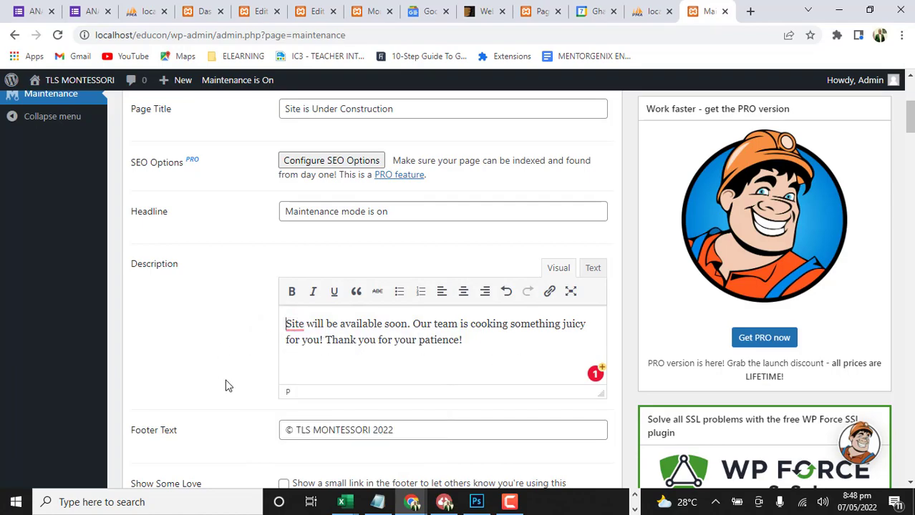
Look over the footer text, the remaining content options and the premium themes offered for the maintenance page
scroll(390, 341, "down", 2)
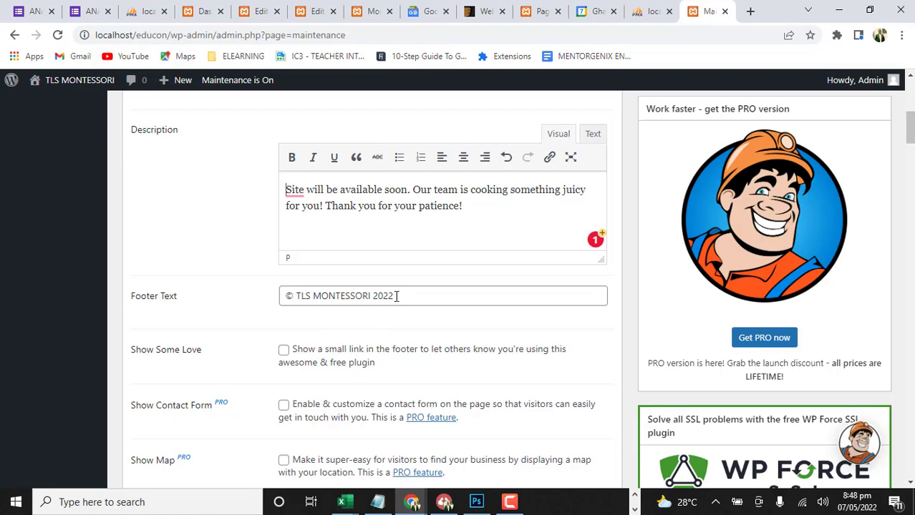
scroll(435, 326, "down", 1)
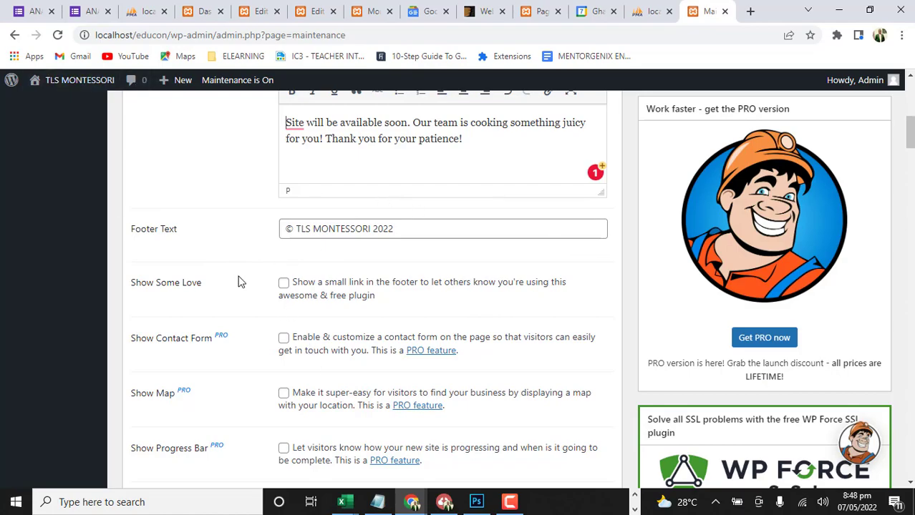
scroll(333, 374, "down", 2)
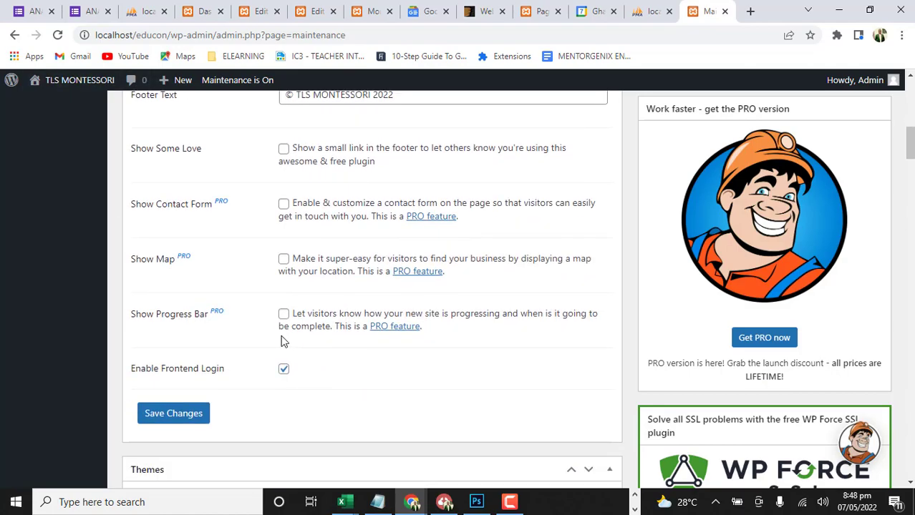
scroll(284, 341, "down", 2)
scroll(281, 341, "down", 3)
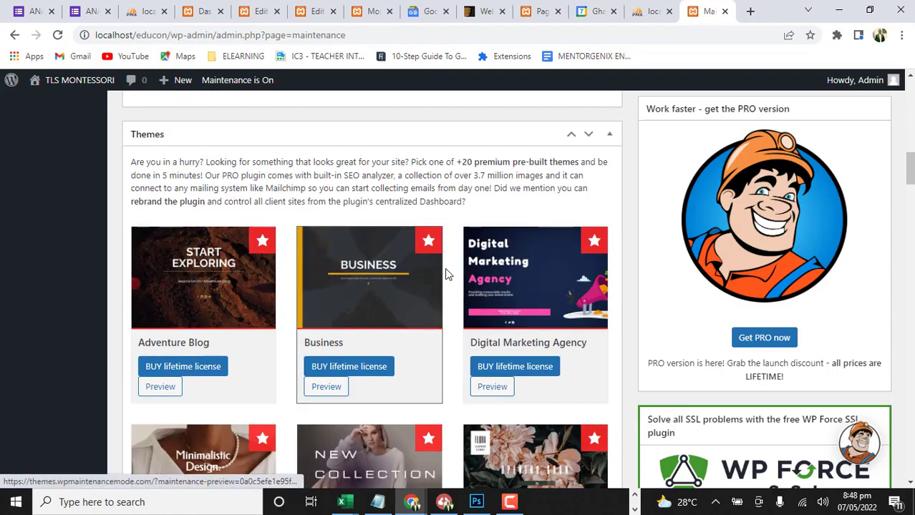
scroll(452, 314, "down", 7)
scroll(451, 315, "down", 5)
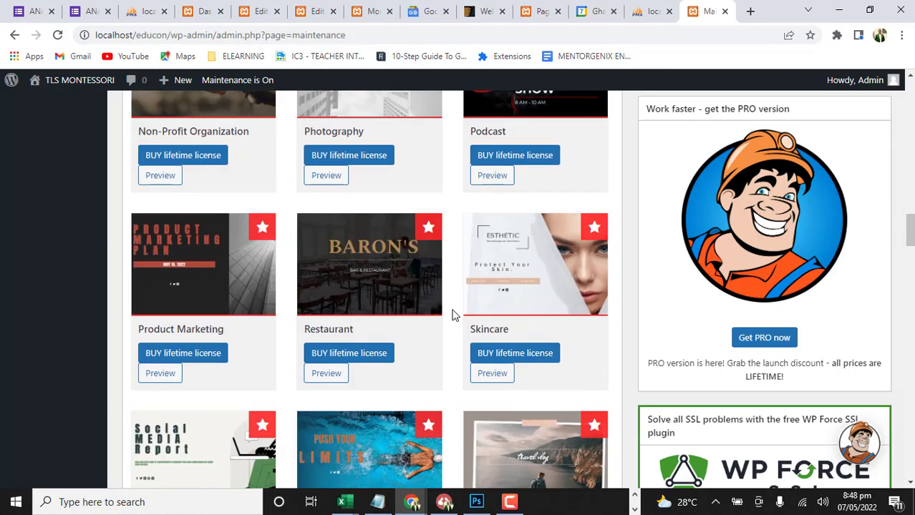
scroll(452, 315, "down", 7)
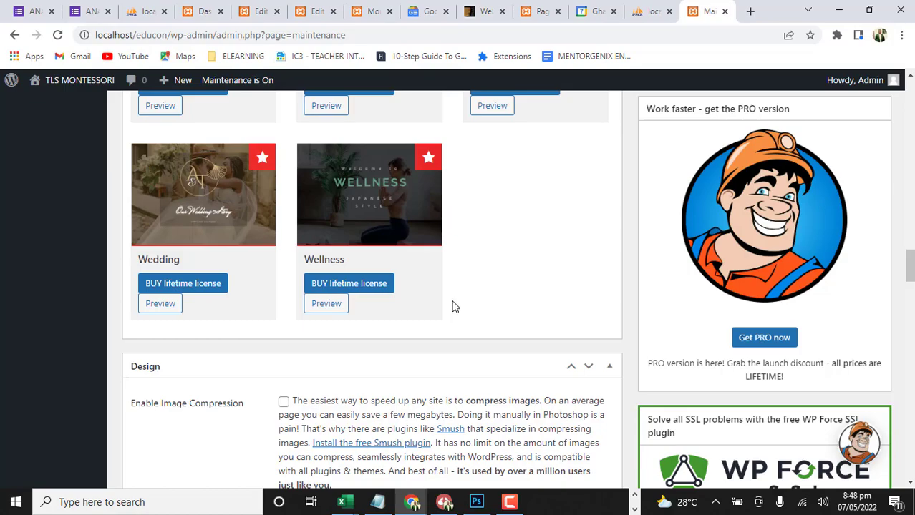
scroll(452, 308, "up", 4)
scroll(450, 301, "down", 8)
scroll(450, 301, "up", 6)
scroll(451, 301, "down", 13)
scroll(448, 301, "down", 1)
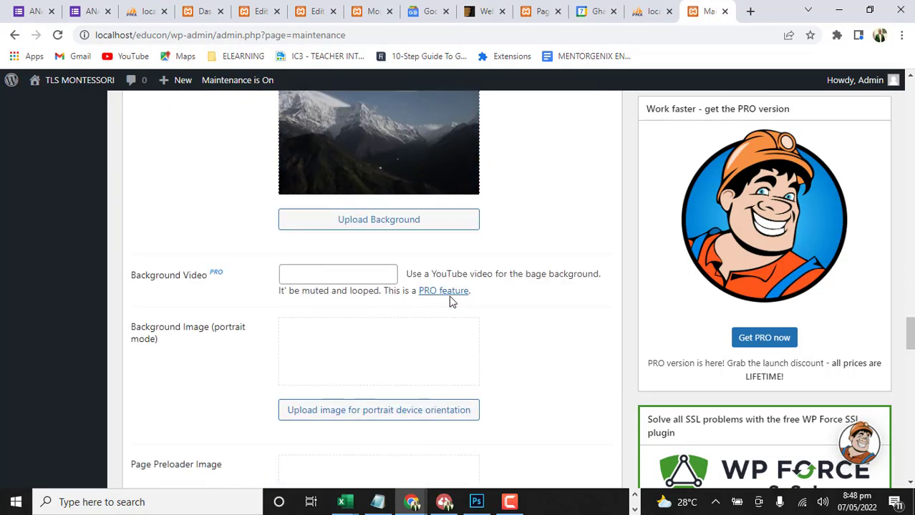
scroll(449, 301, "up", 12)
scroll(448, 299, "up", 15)
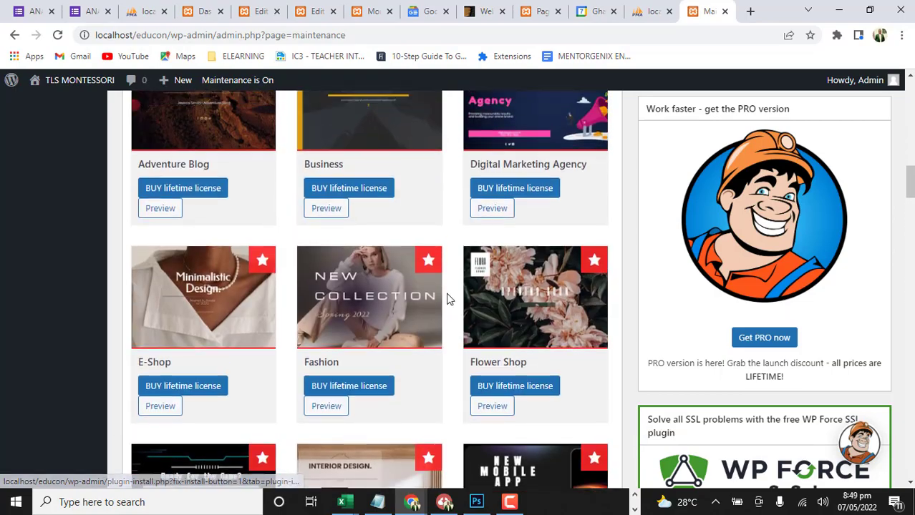
Examine the design, access and advanced settings and the options for excluding posts and pages from maintenance mode
scroll(458, 329, "down", 20)
scroll(484, 366, "down", 15)
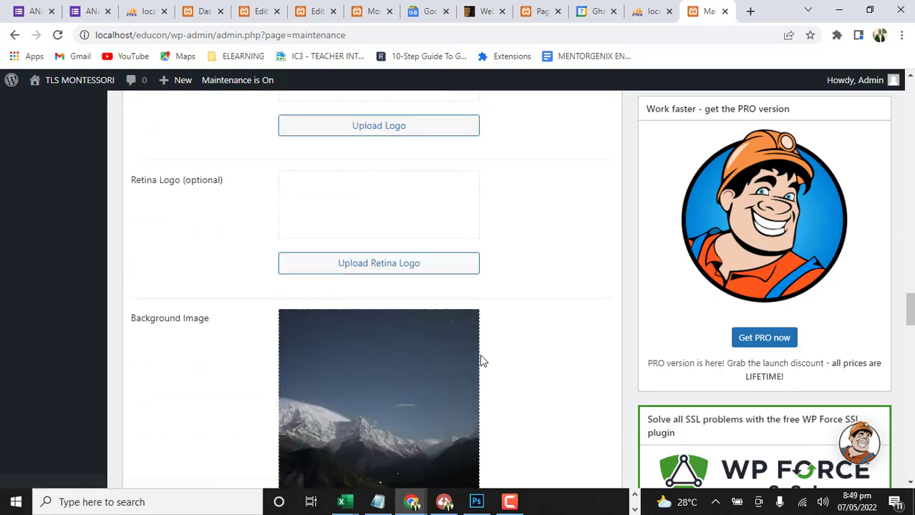
scroll(477, 353, "down", 2)
scroll(476, 351, "up", 3)
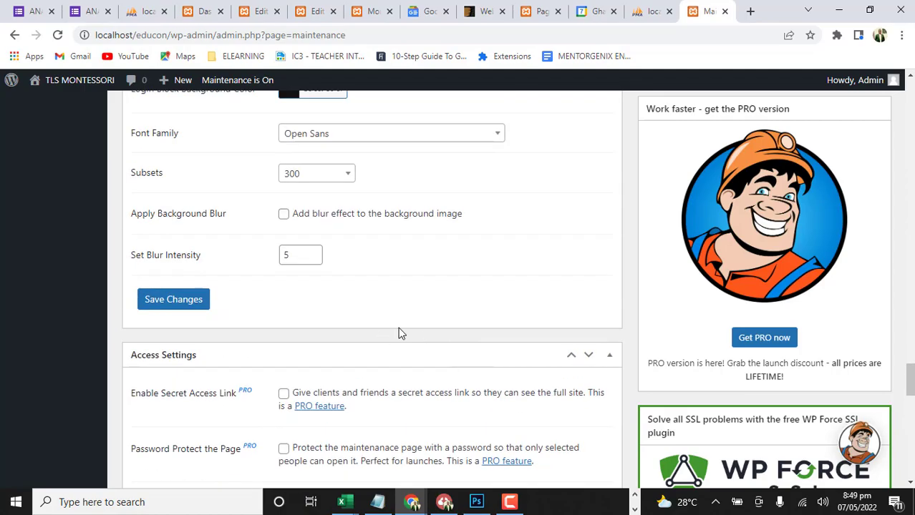
scroll(414, 349, "down", 10)
scroll(414, 351, "up", 5)
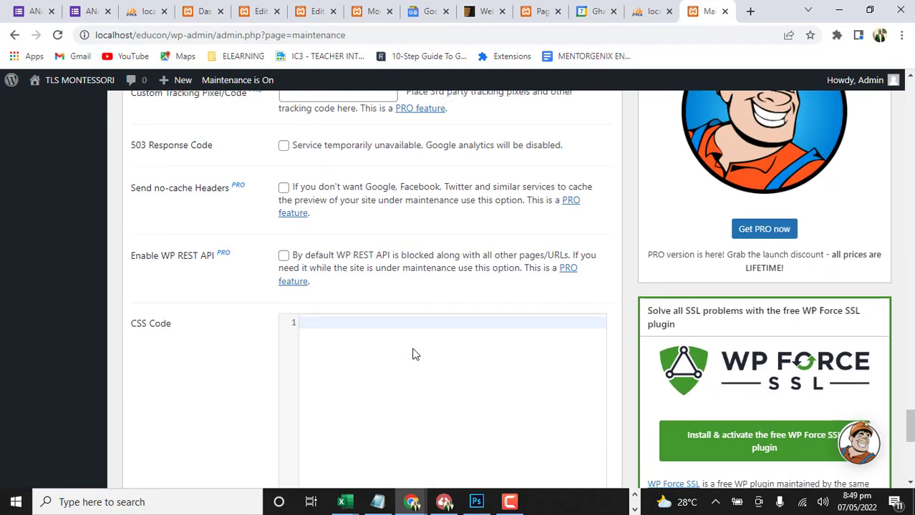
scroll(414, 354, "up", 5)
scroll(413, 351, "down", 3)
scroll(412, 349, "up", 2)
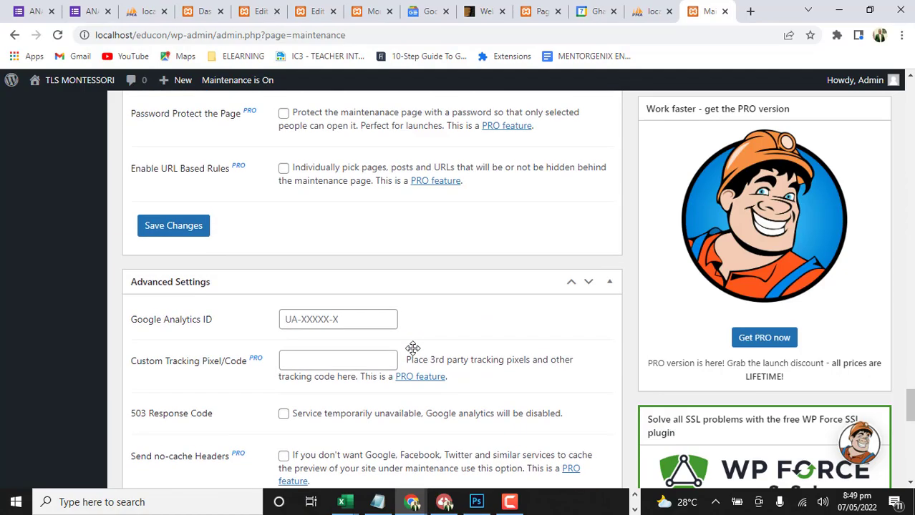
scroll(286, 345, "down", 8)
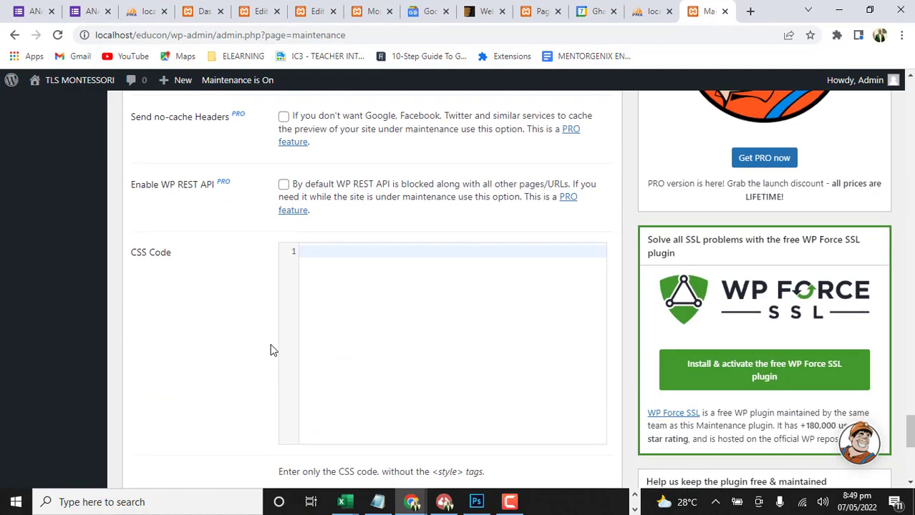
scroll(344, 372, "down", 3)
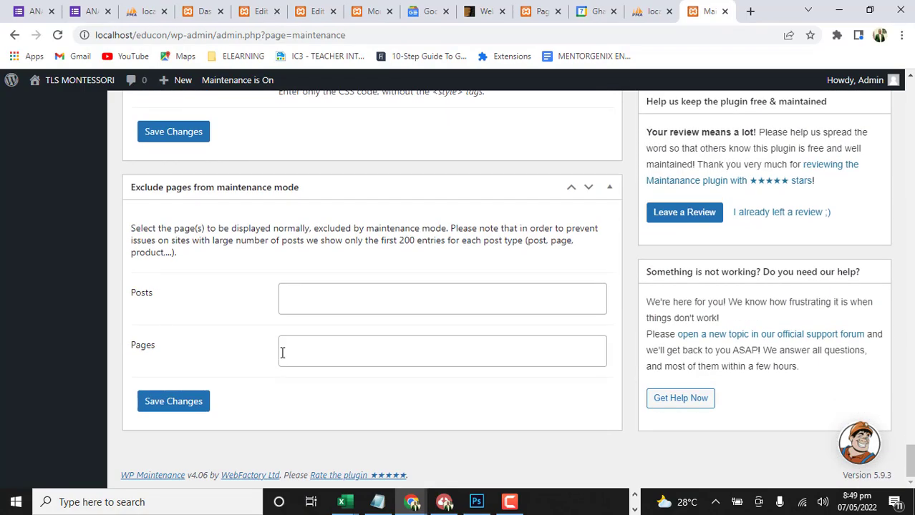
Save the maintenance settings and preview the resulting maintenance page
left_click(179, 402)
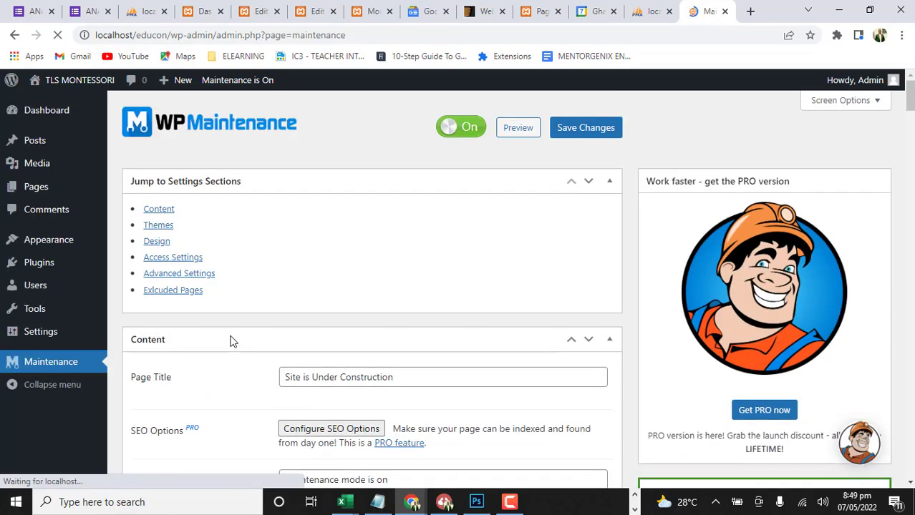
left_click(525, 129)
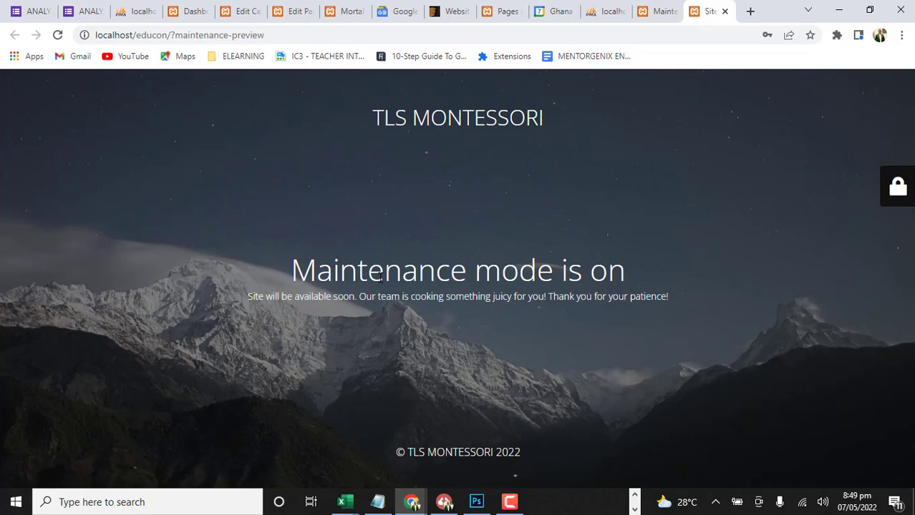
left_click(655, 12)
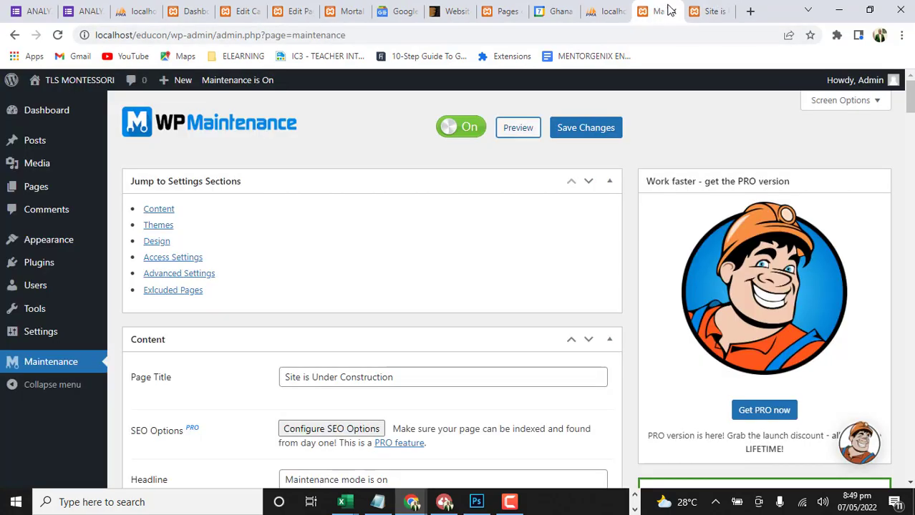
left_click(702, 6)
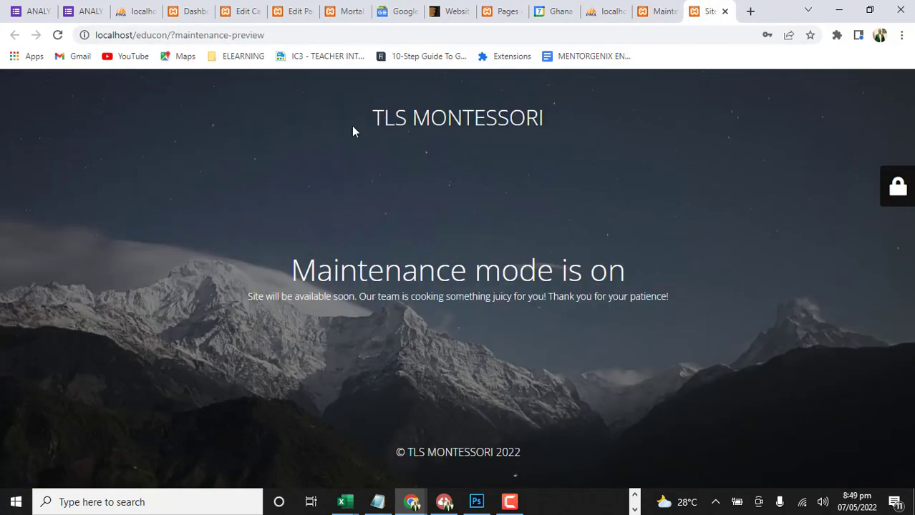
Return to the maintenance plugin settings and open the upload dialog for the page's background image
left_click(656, 11)
scroll(283, 368, "down", 15)
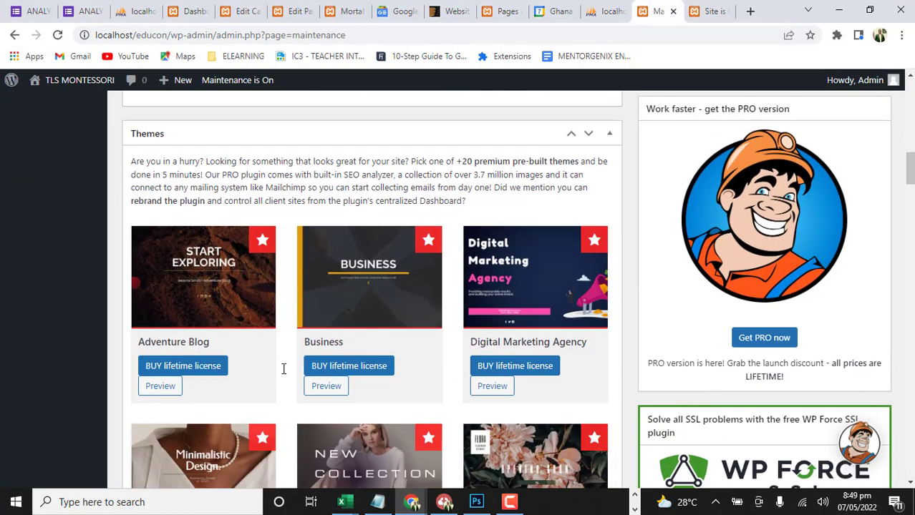
scroll(283, 369, "down", 15)
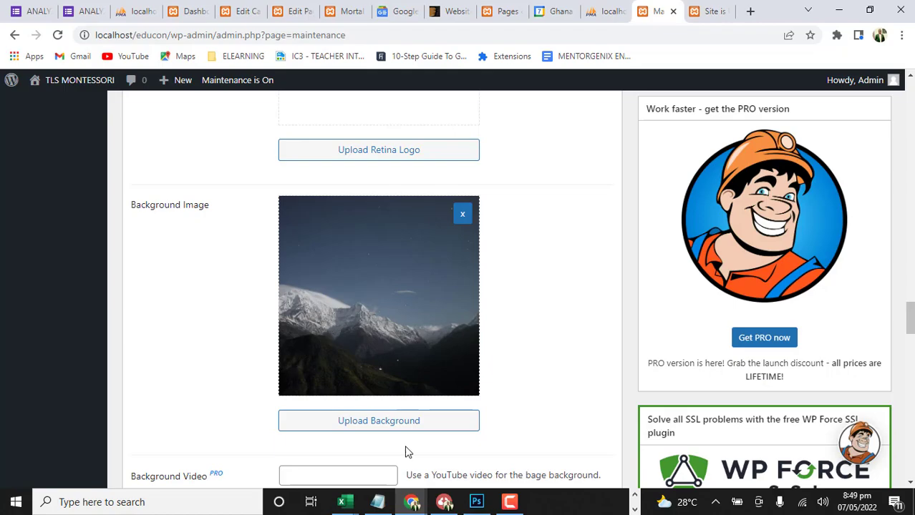
scroll(398, 366, "down", 3)
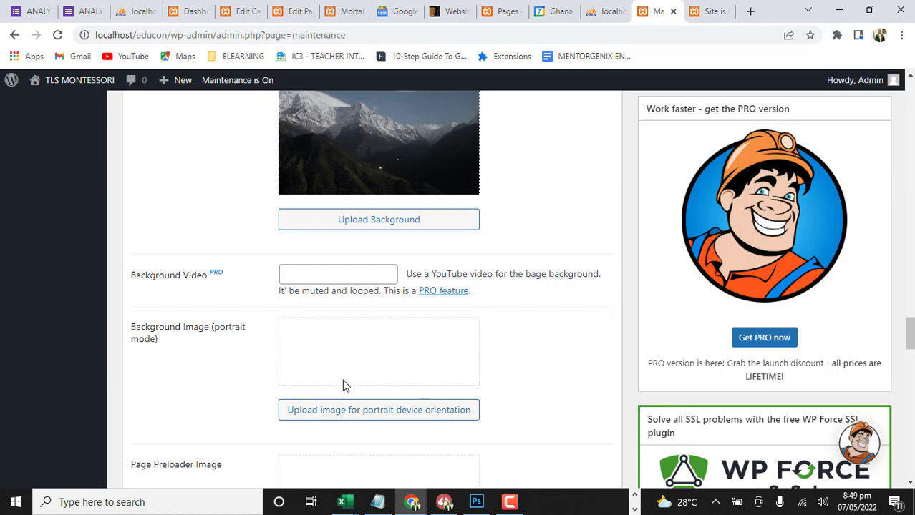
scroll(322, 395, "up", 2)
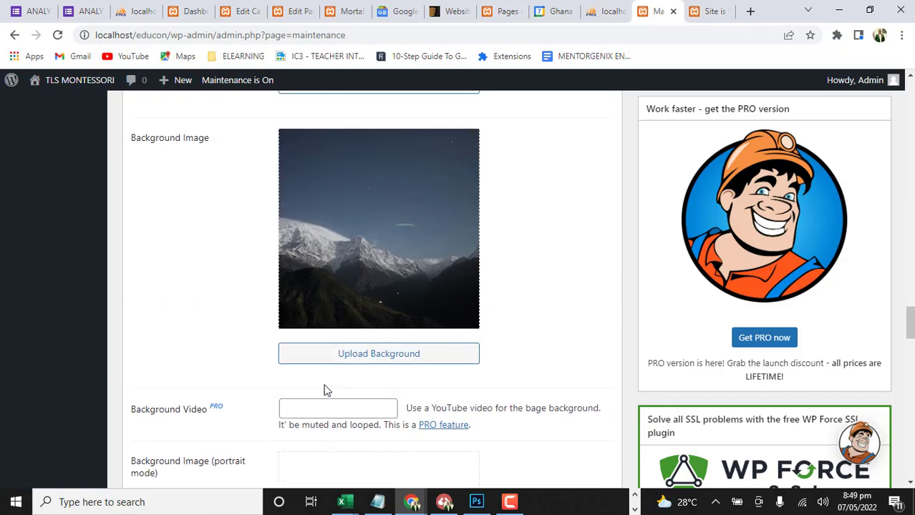
left_click(349, 355)
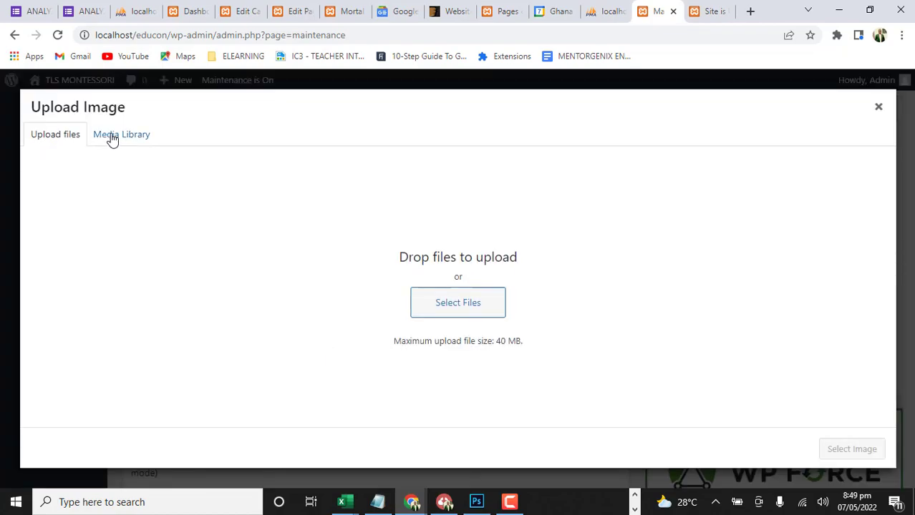
Upload "May be an image of 5 people, child and people sitting (1).jpg" from the Facebook downloads folder to the media library
left_click(462, 314)
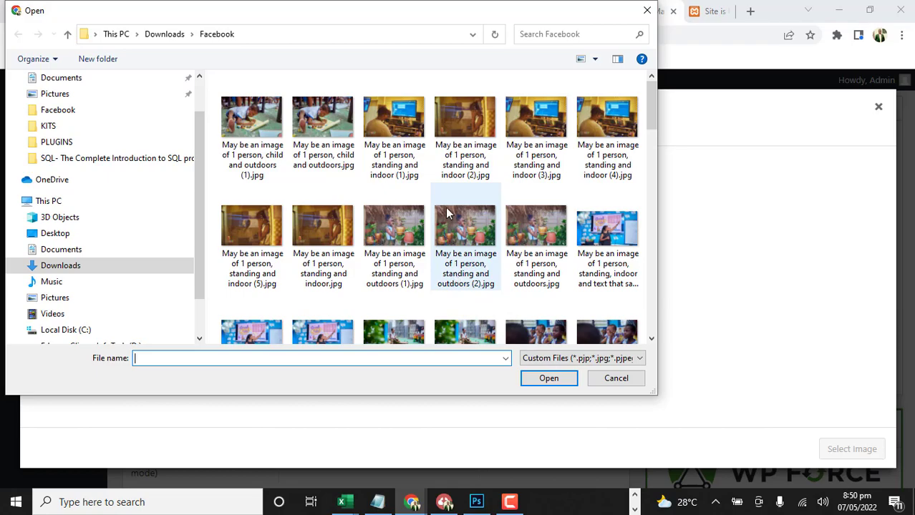
scroll(401, 286, "down", 2)
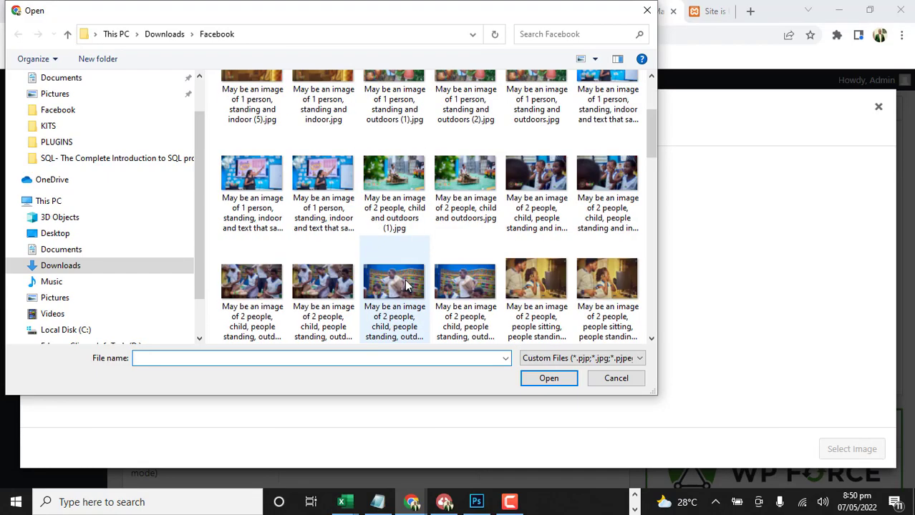
scroll(390, 285, "down", 1)
scroll(390, 285, "down", 2)
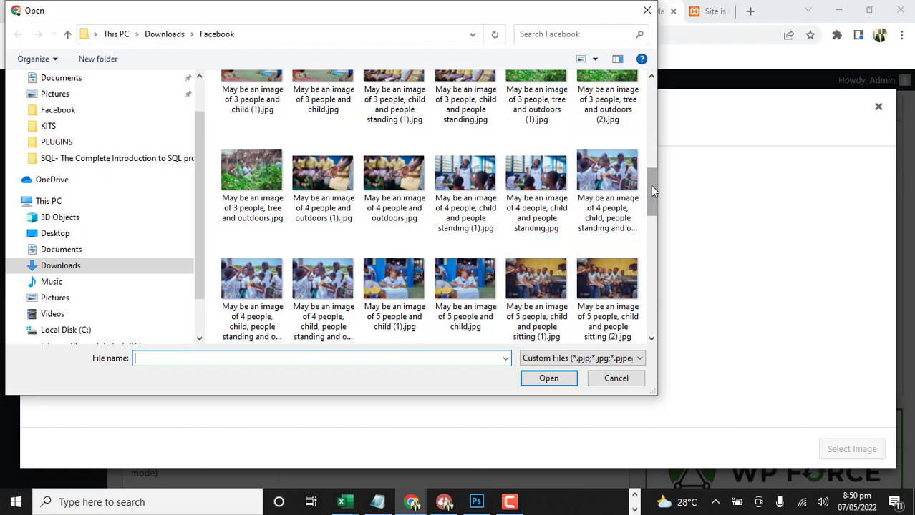
left_click_drag(652, 188, 653, 203)
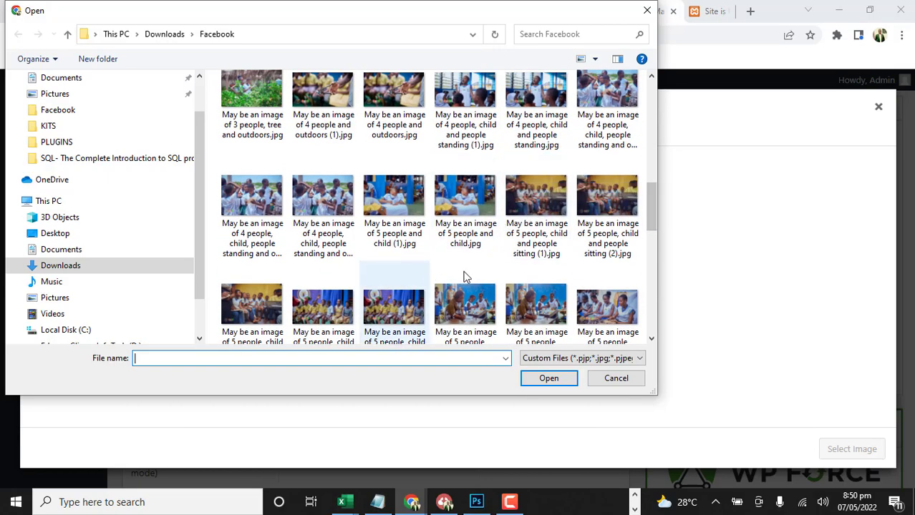
left_click(542, 202)
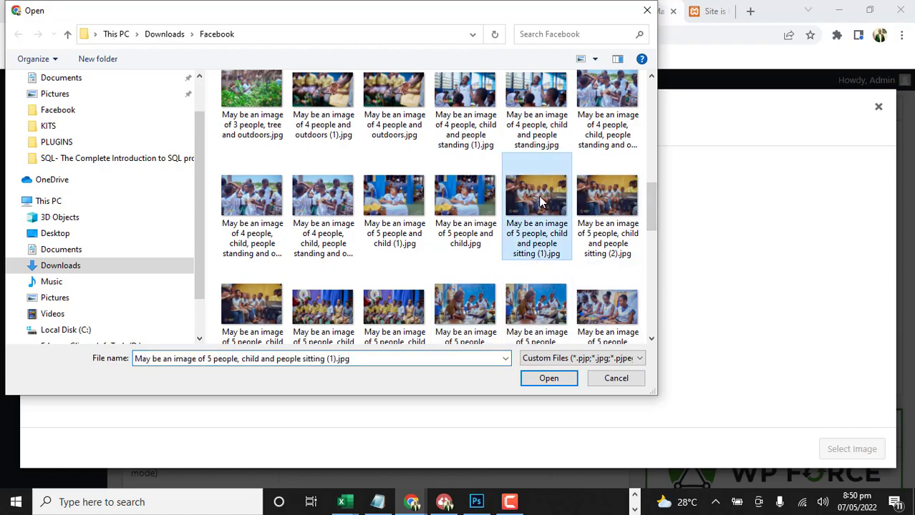
left_click(546, 378)
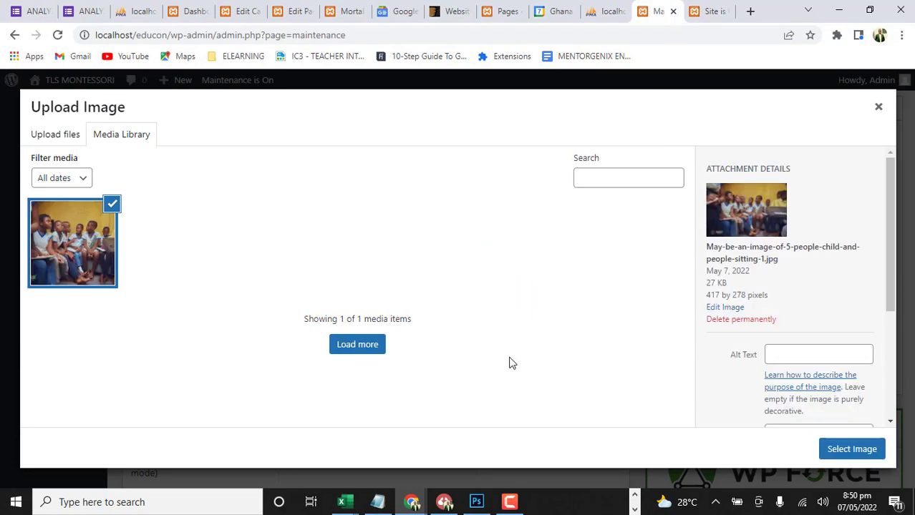
Upload the outdoor drummers photo of 10 people standing from the Facebook folder and select it as the maintenance page's background image
left_click(70, 136)
left_click(477, 311)
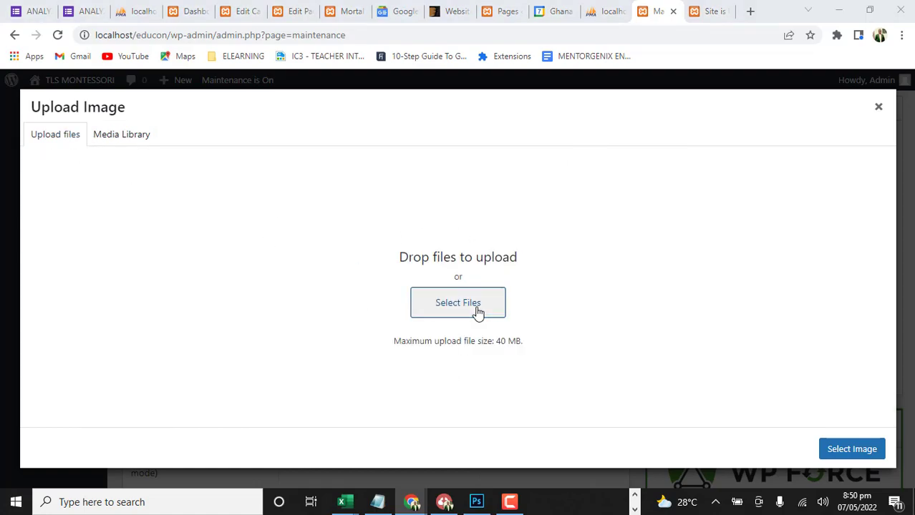
scroll(600, 281, "down", 1)
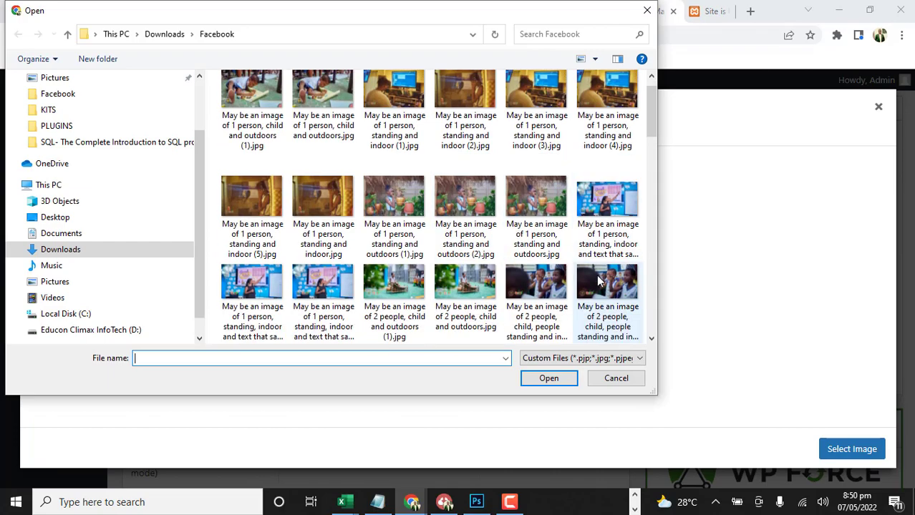
scroll(572, 280, "down", 5)
scroll(549, 282, "down", 10)
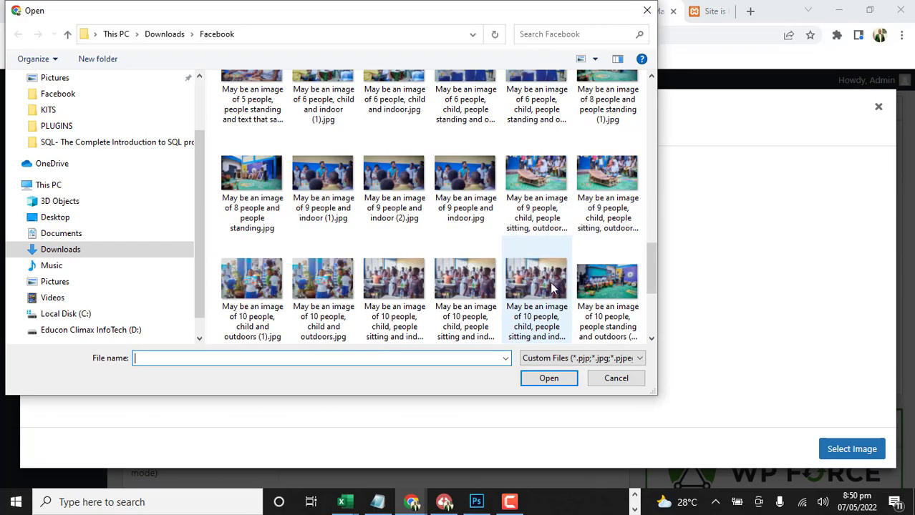
scroll(550, 283, "down", 3)
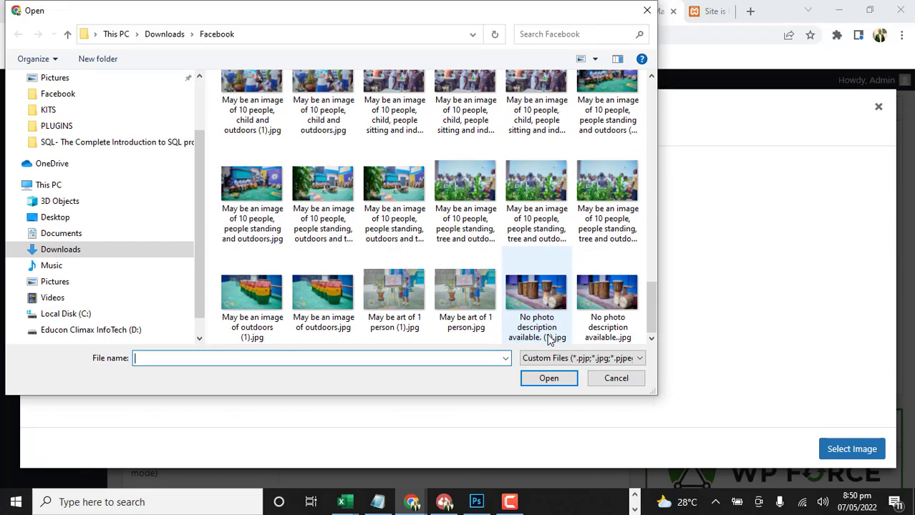
left_click(461, 325)
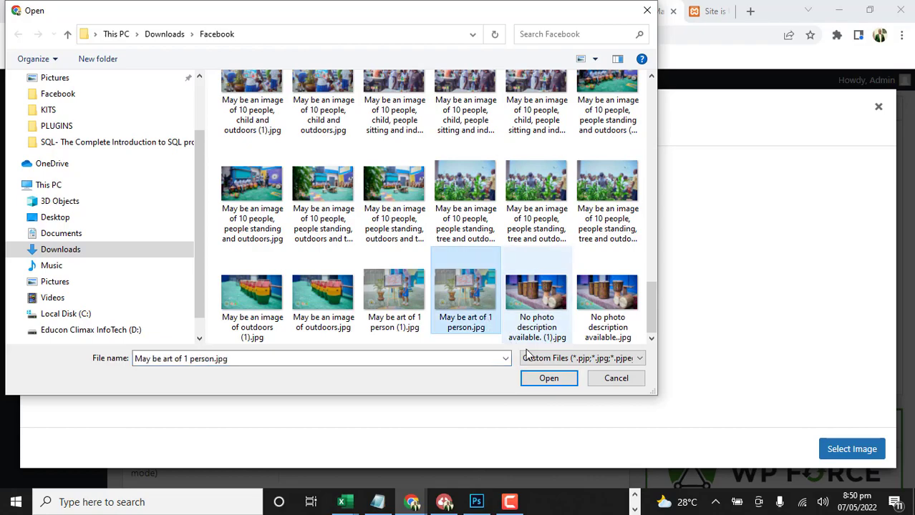
left_click(337, 188)
left_click(561, 380)
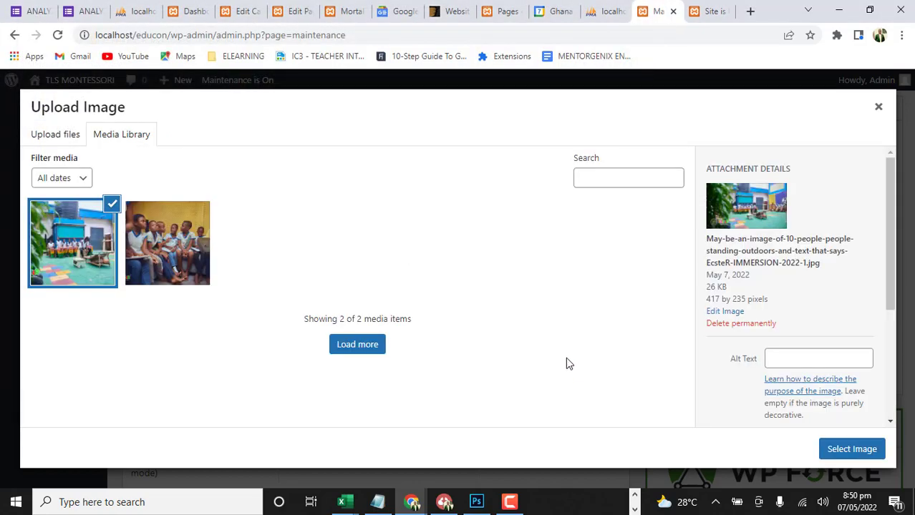
left_click(833, 453)
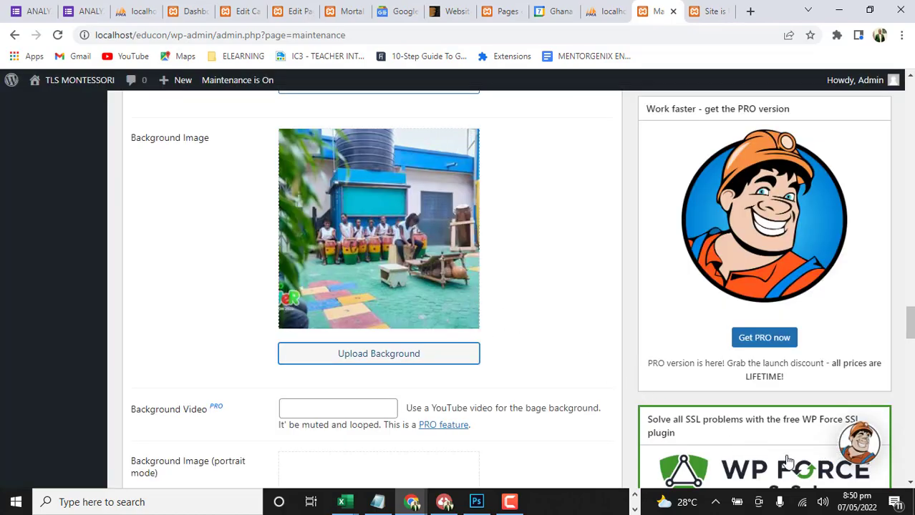
Save the maintenance settings and reload the maintenance page preview
scroll(490, 368, "down", 10)
scroll(292, 404, "down", 12)
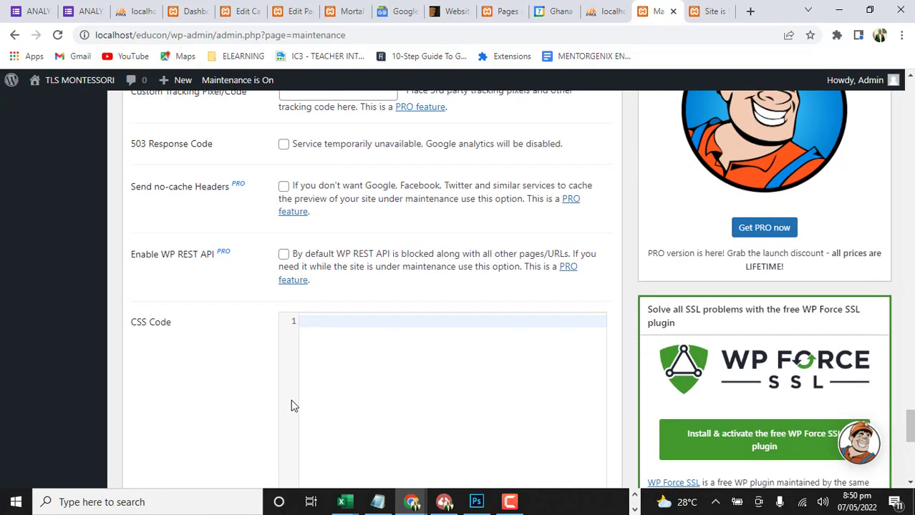
left_click(187, 403)
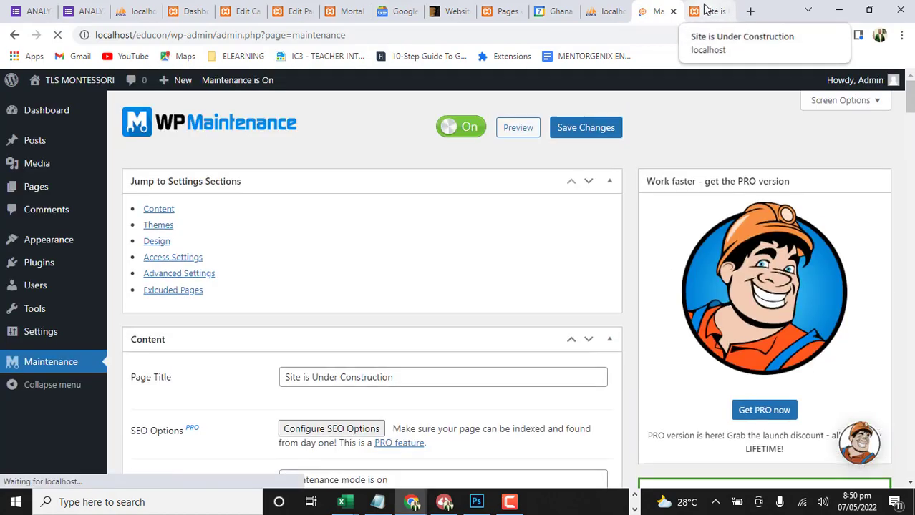
left_click(707, 10)
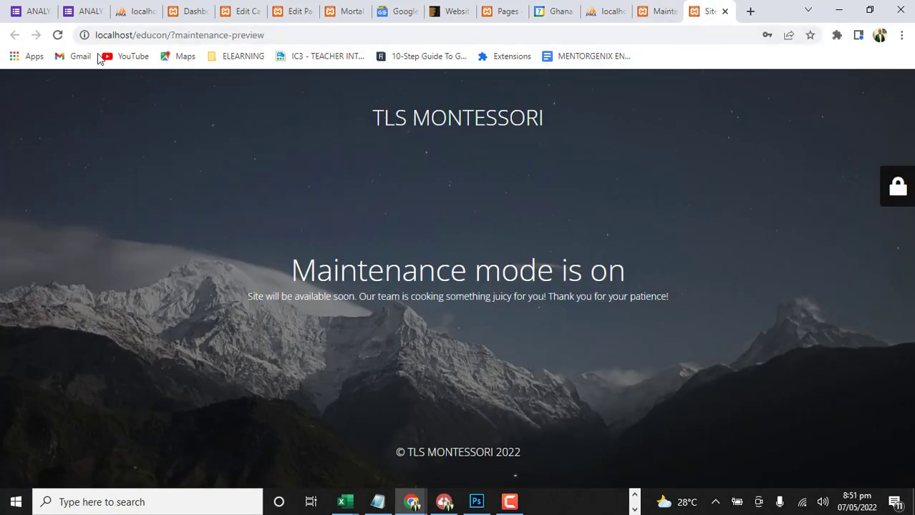
left_click(58, 35)
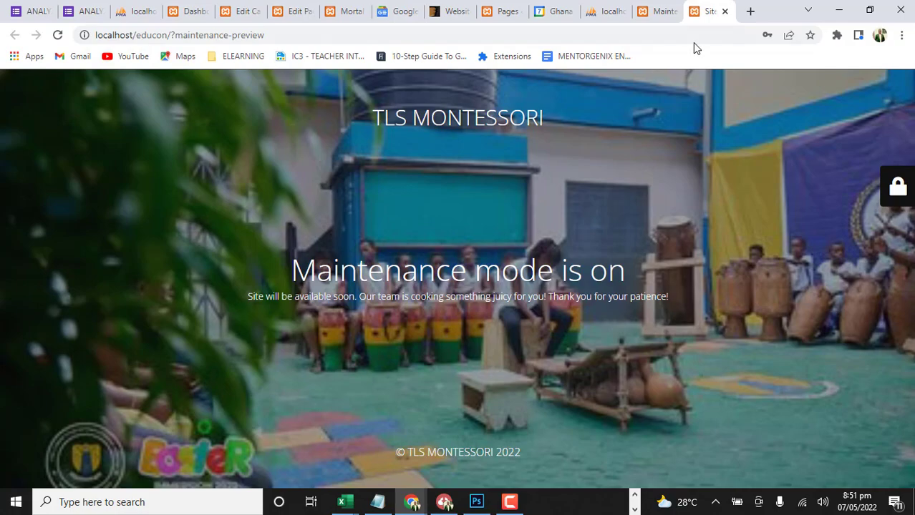
Go back to the maintenance settings page and copy the localhost/educon part of its address
left_click(657, 12)
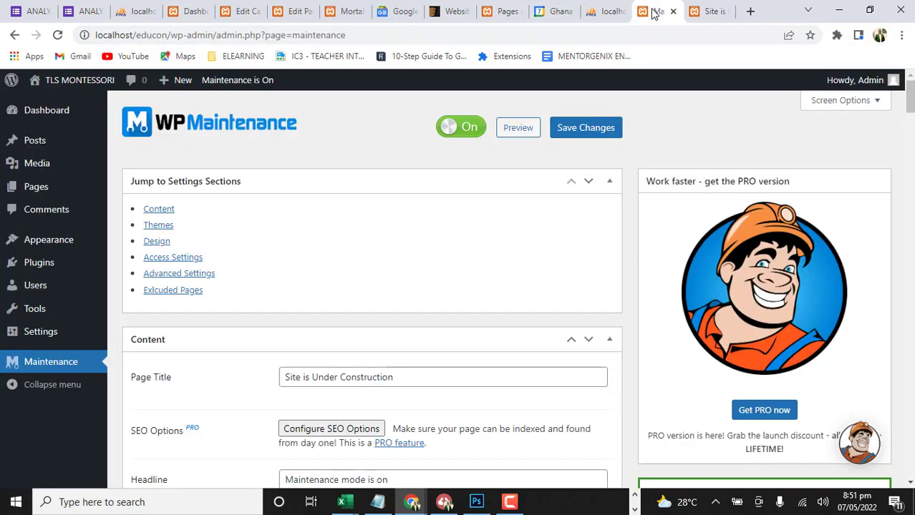
mouse_move(866, 81)
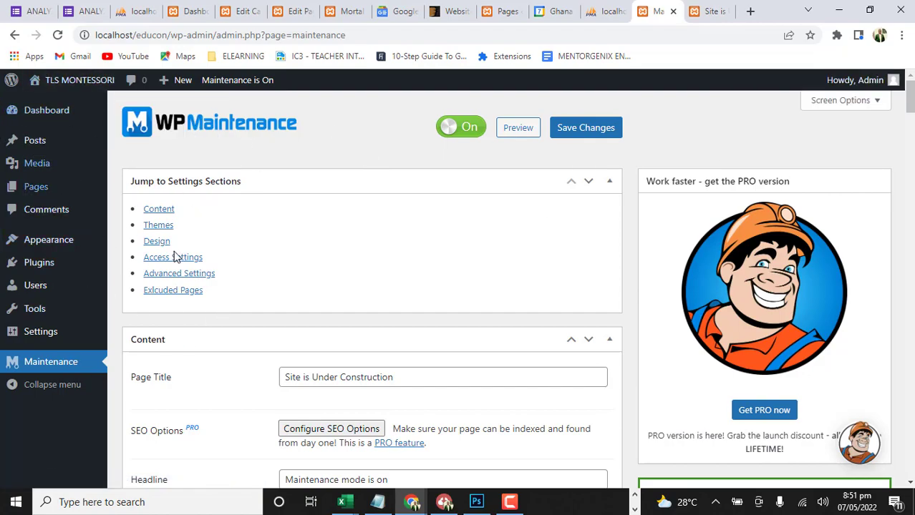
left_click(179, 35)
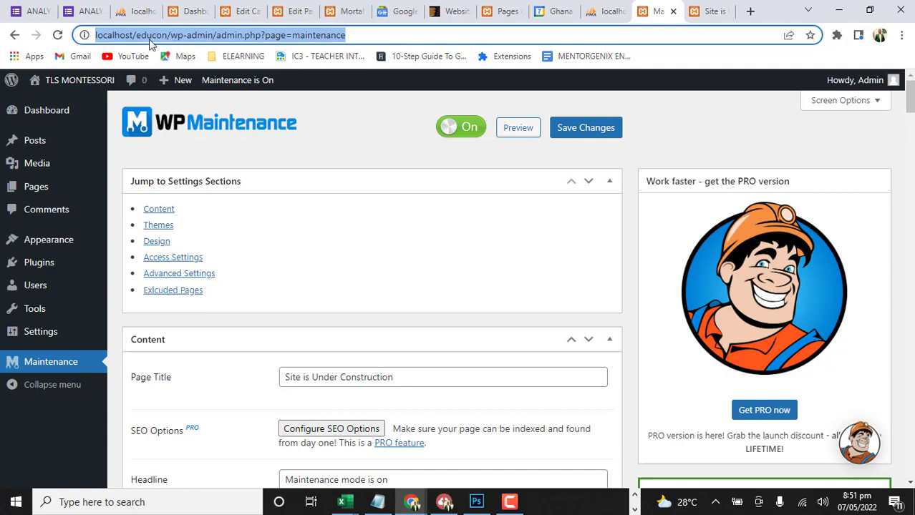
left_click(177, 35)
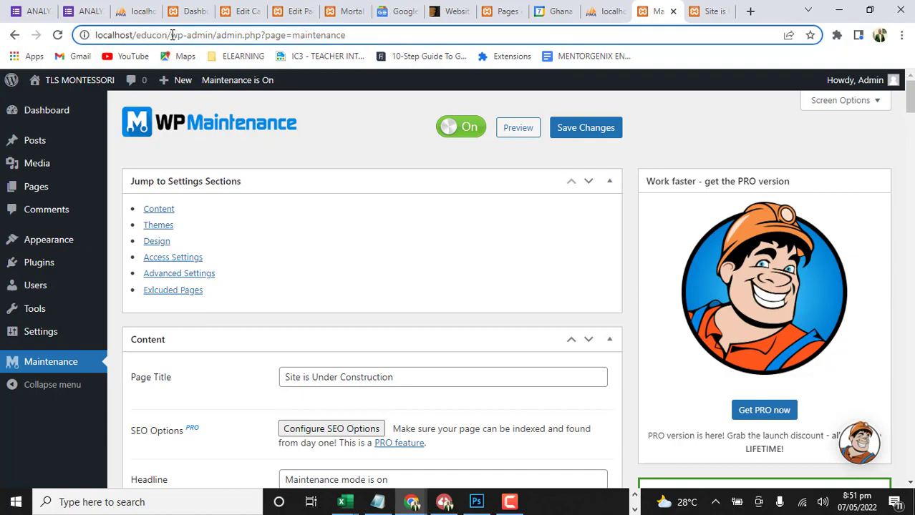
left_click_drag(169, 35, 93, 35)
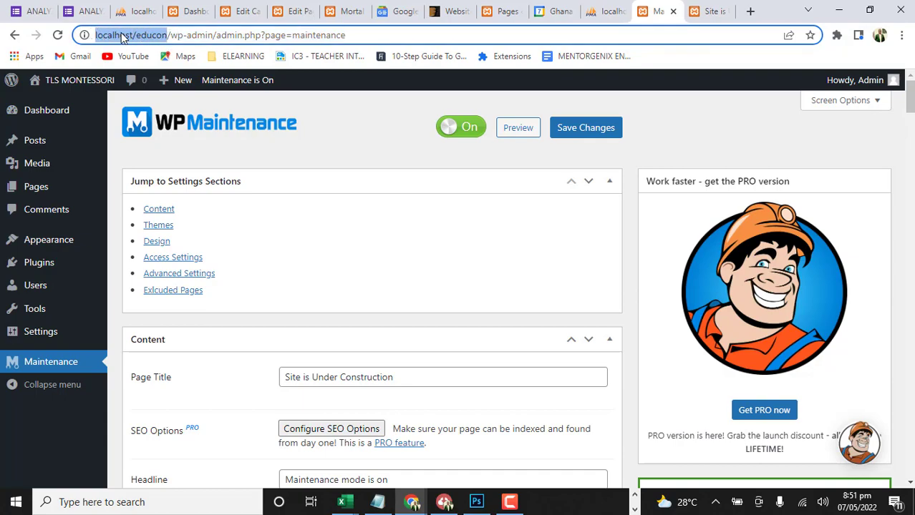
right_click(127, 37)
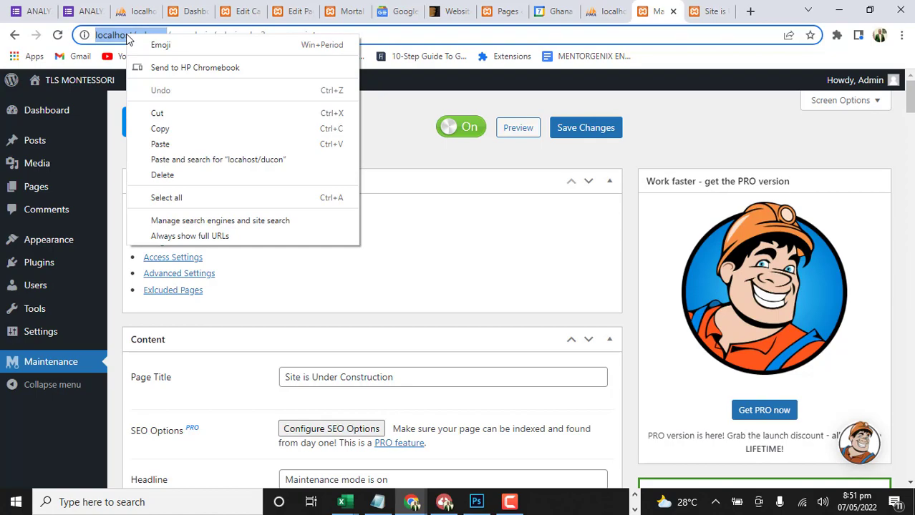
left_click(170, 127)
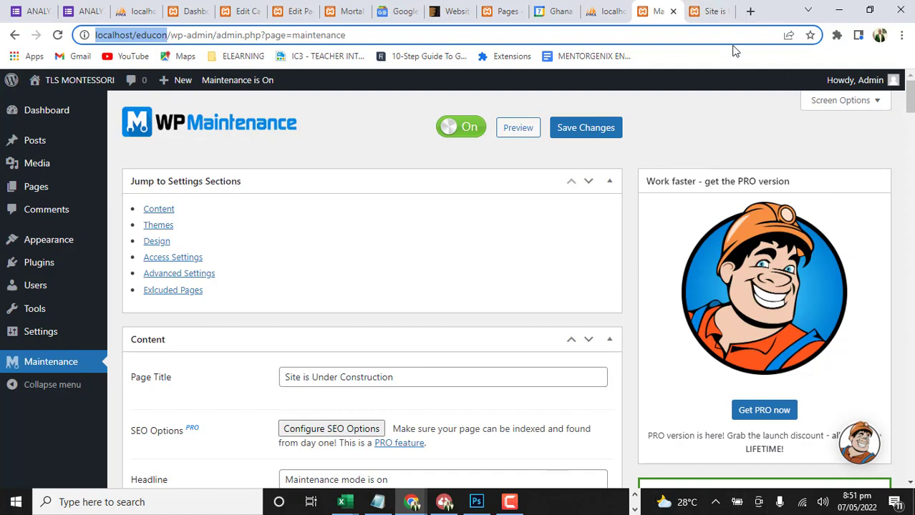
Open localhost/educon in a new incognito window to view the site as a logged-out visitor
left_click(751, 11)
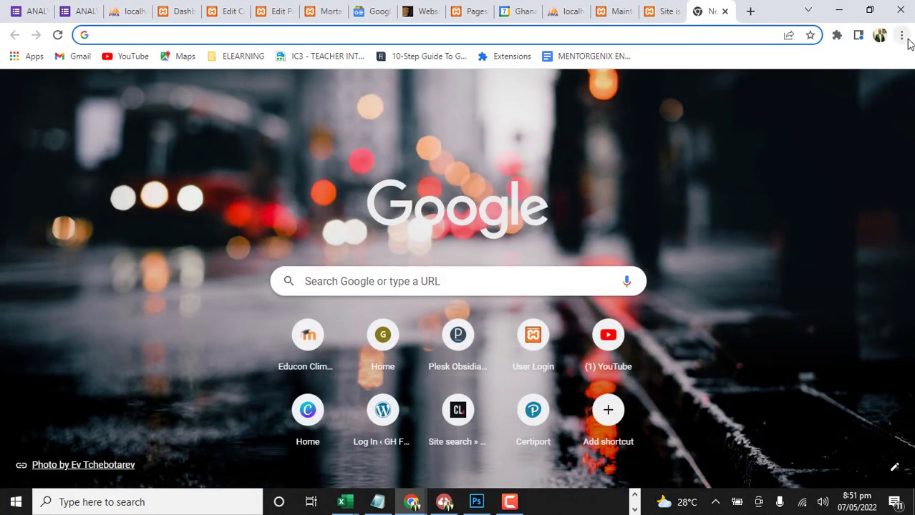
left_click(901, 34)
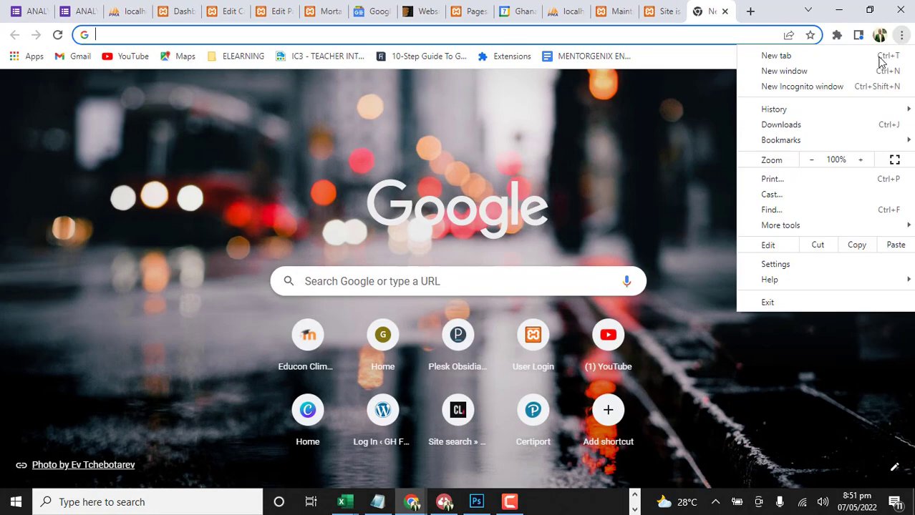
left_click(802, 86)
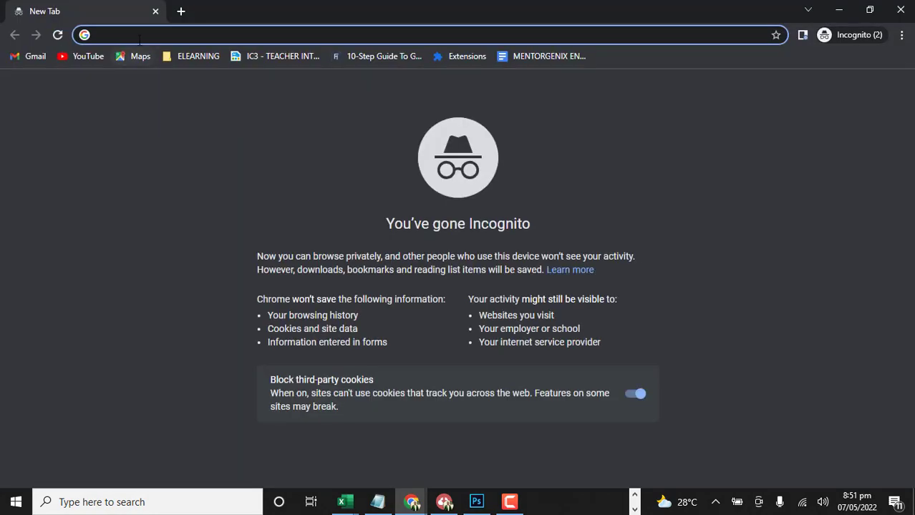
right_click(138, 38)
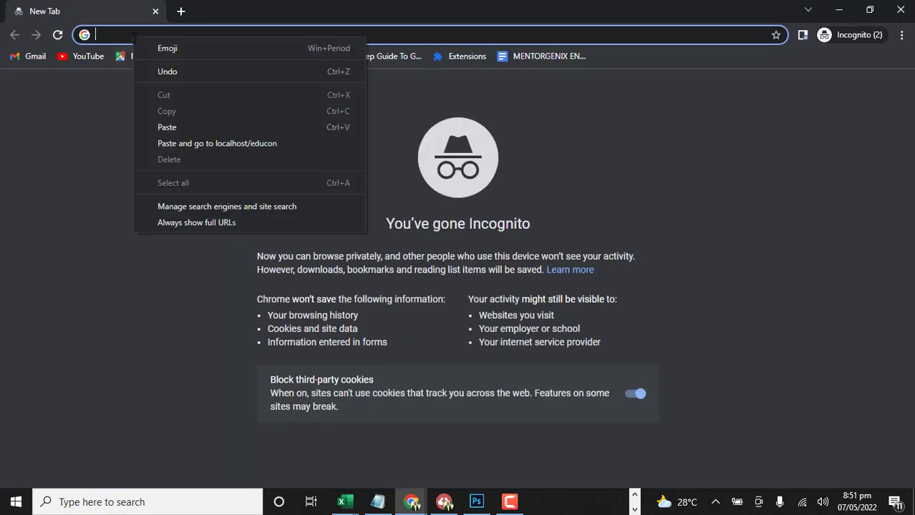
left_click(171, 147)
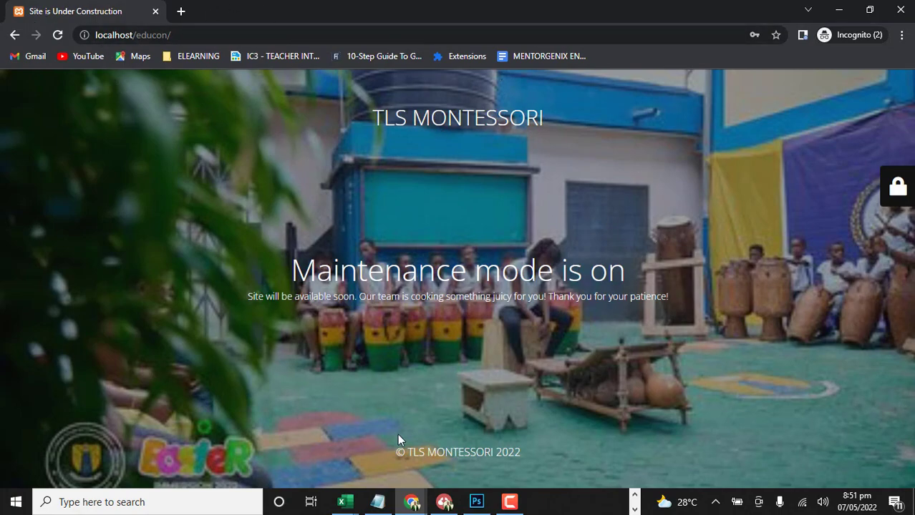
Open the WordPress admin login page at localhost/educon/wp-admin in the incognito window
left_click(212, 35)
left_click(212, 35)
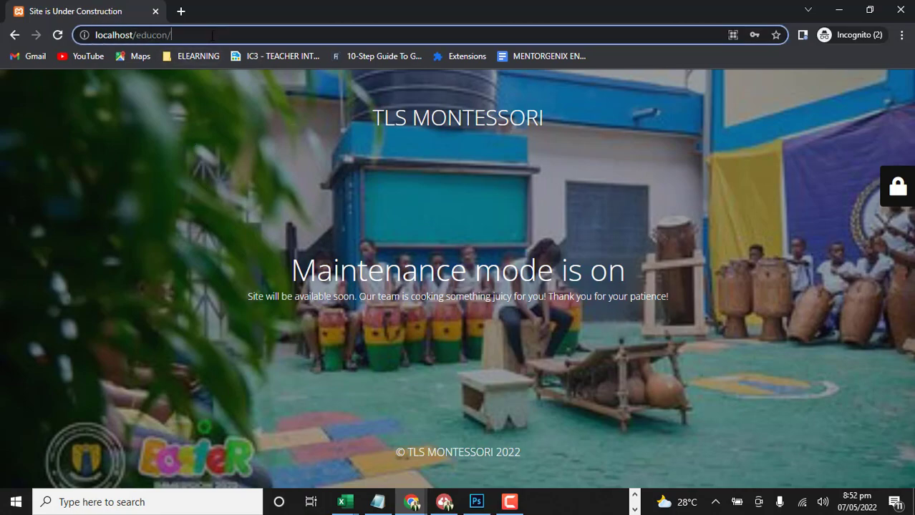
type("wp")
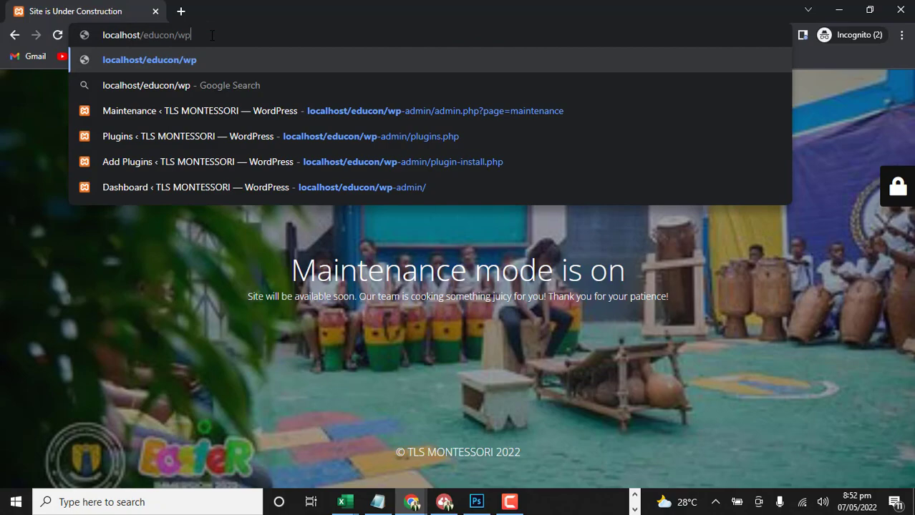
type("-ad")
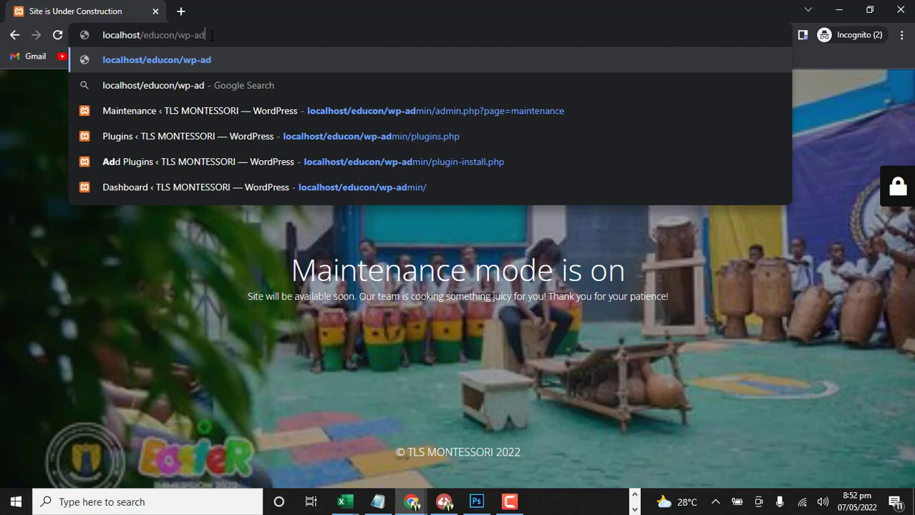
type("min")
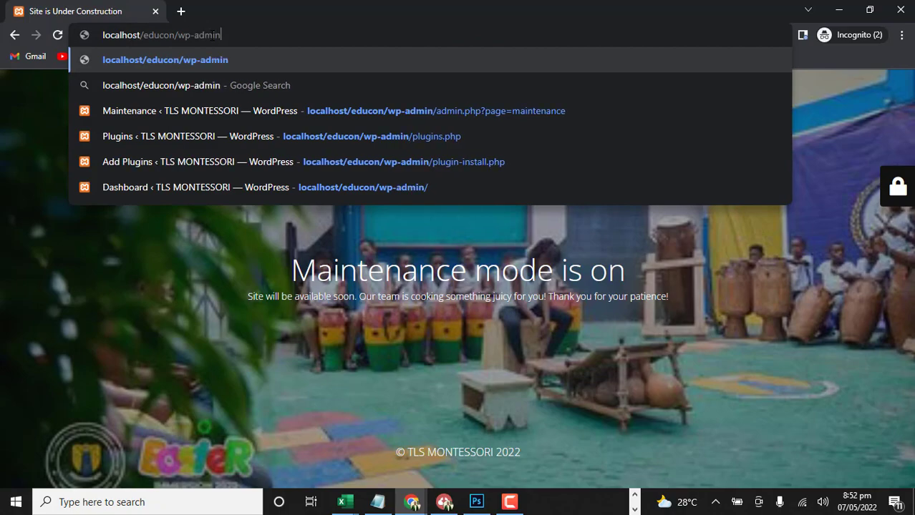
key("Return")
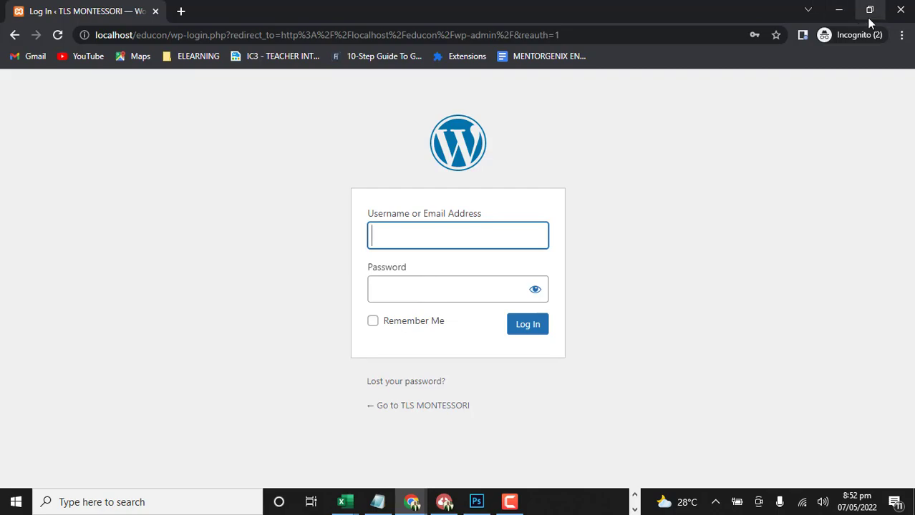
Close the incognito window and the empty new tab to return to the Maintenance plugin settings
left_click(900, 10)
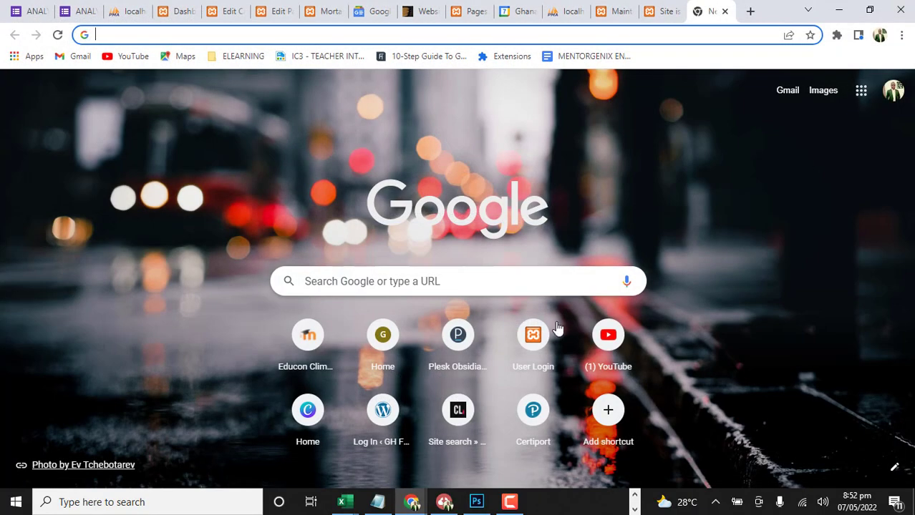
left_click(724, 10)
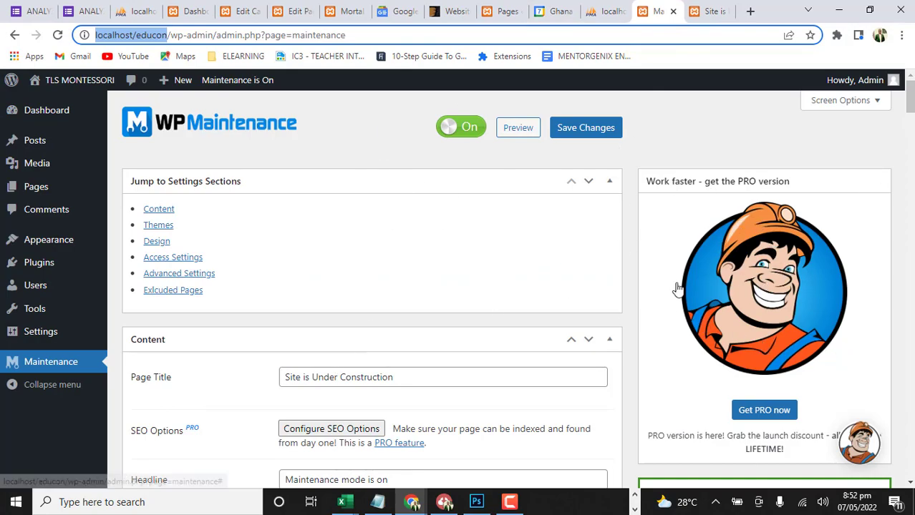
scroll(396, 317, "down", 3)
scroll(396, 316, "up", 3)
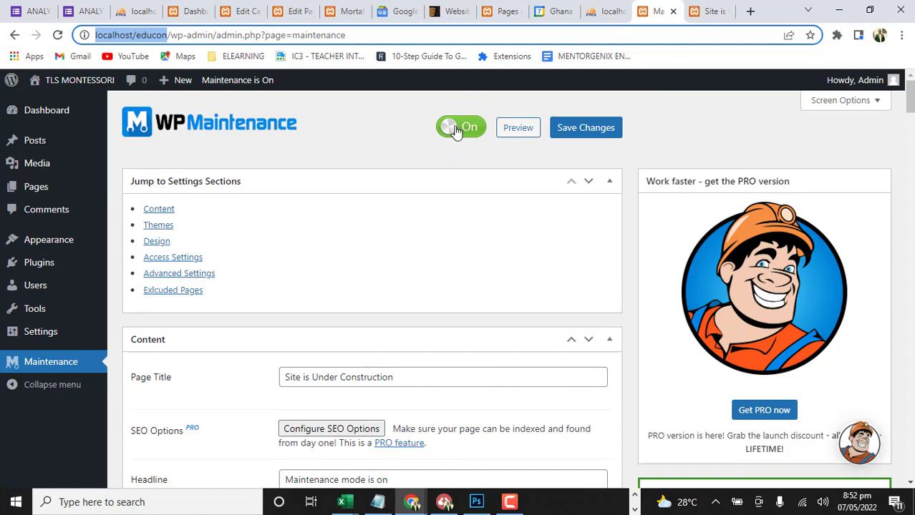
Switch maintenance mode off and back on, and save the maintenance settings
left_click(456, 129)
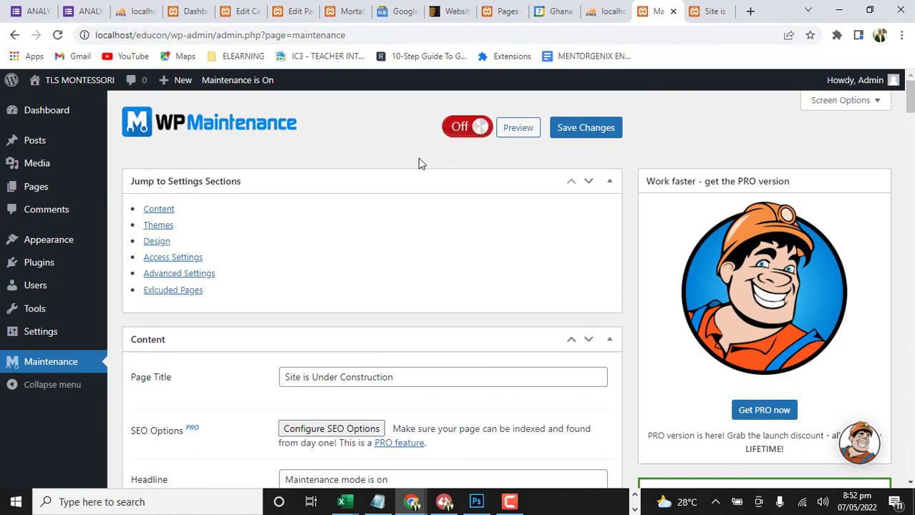
left_click(474, 129)
left_click(605, 138)
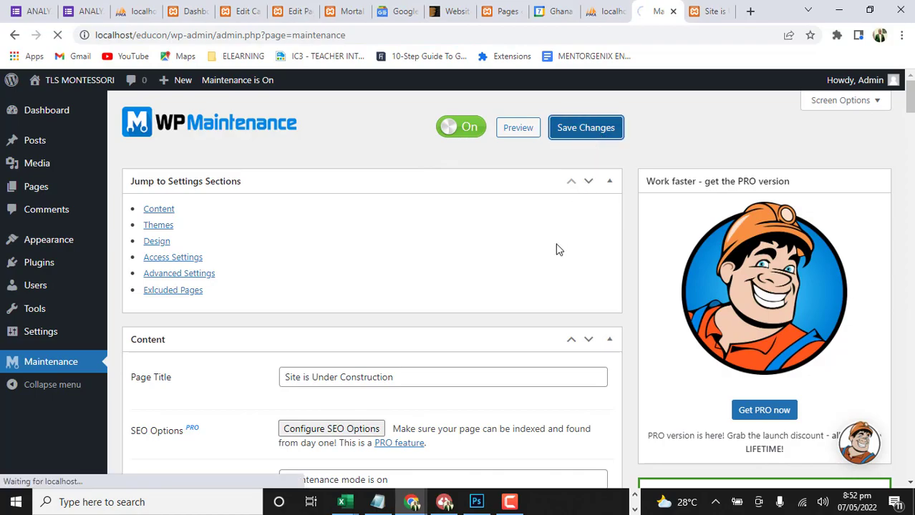
Look through the Maintenance plugin's content options and the premium themes on offer
scroll(457, 362, "down", 8)
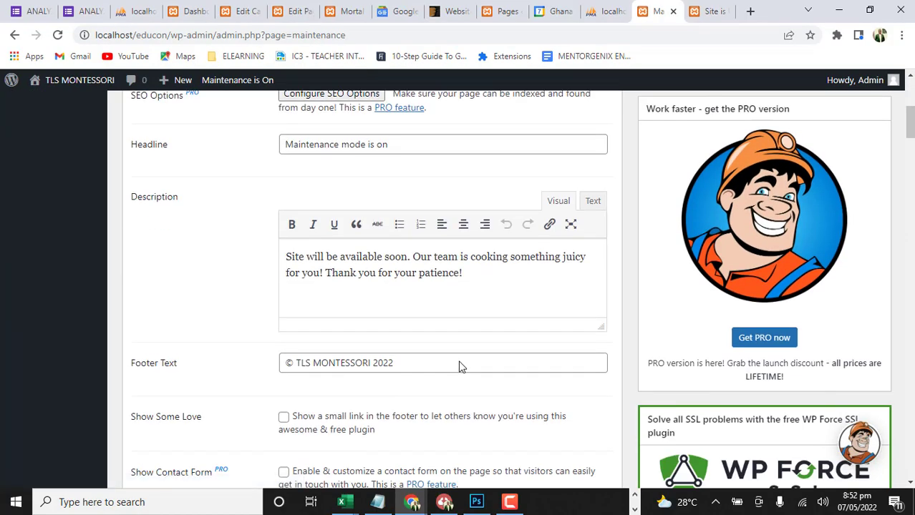
scroll(448, 387, "down", 10)
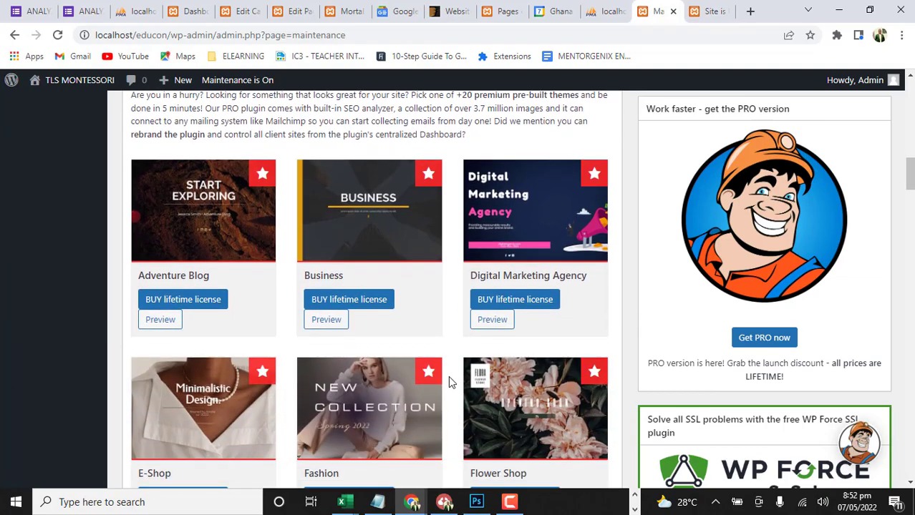
scroll(449, 380, "up", 2)
scroll(448, 375, "up", 15)
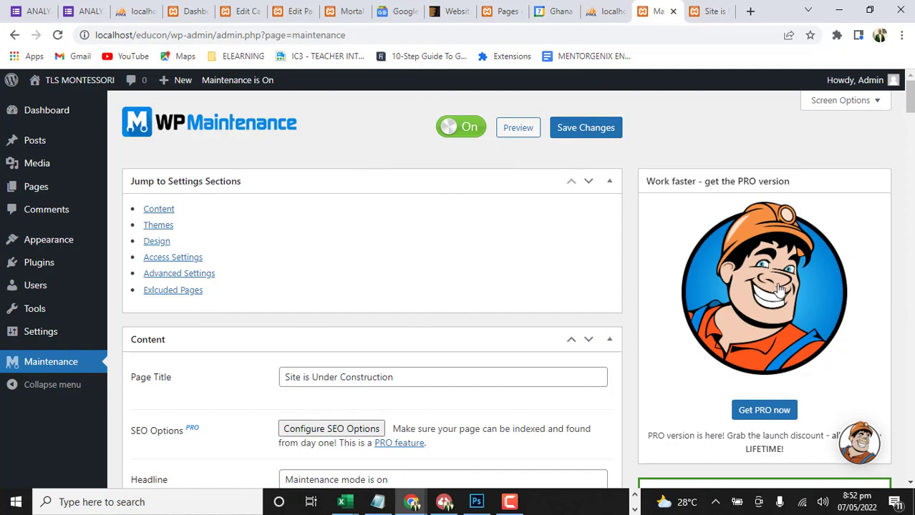
scroll(200, 251, "down", 1)
scroll(199, 247, "down", 12)
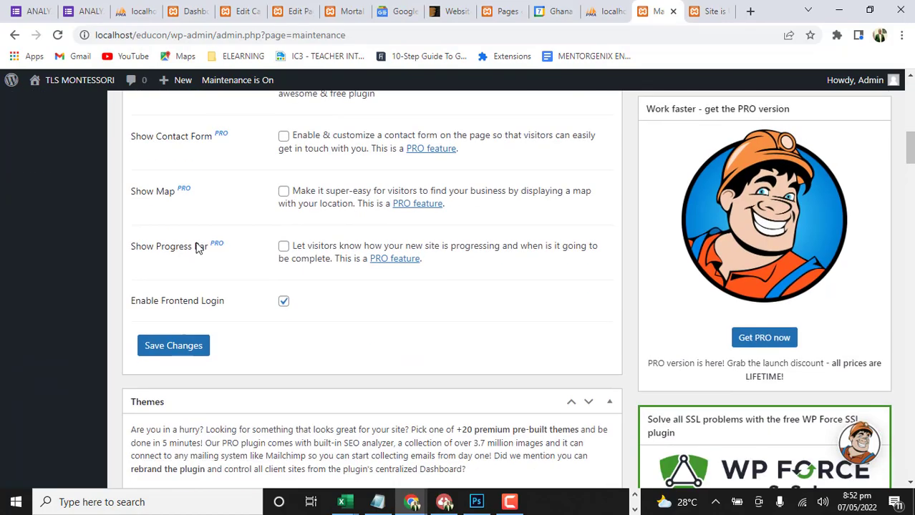
scroll(197, 244, "up", 5)
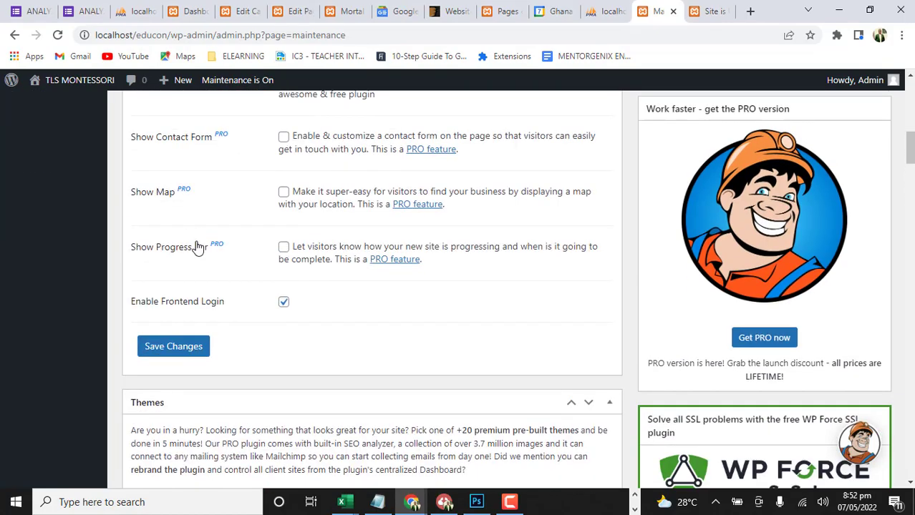
scroll(197, 246, "up", 4)
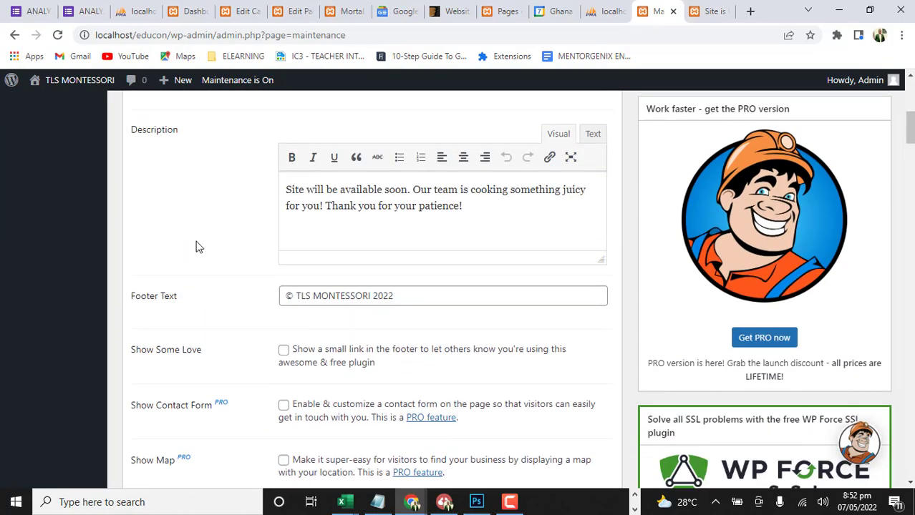
scroll(198, 247, "down", 18)
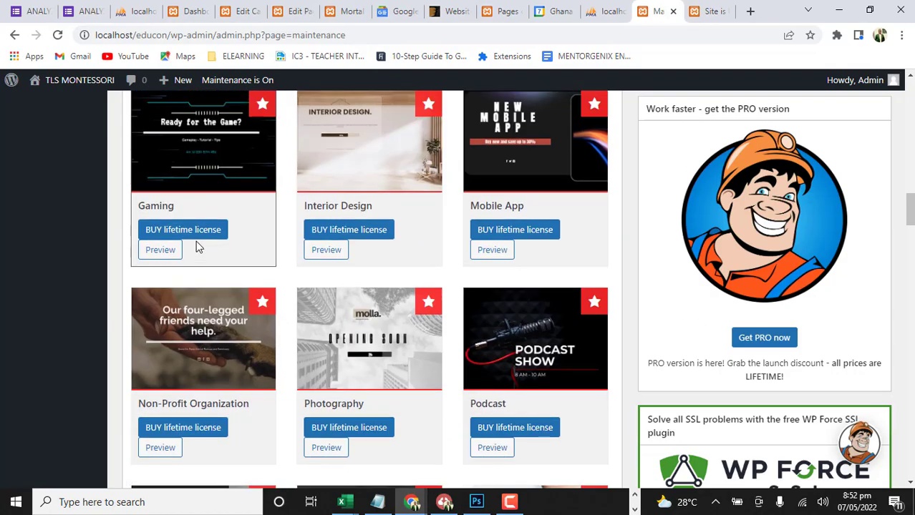
scroll(197, 236, "up", 20)
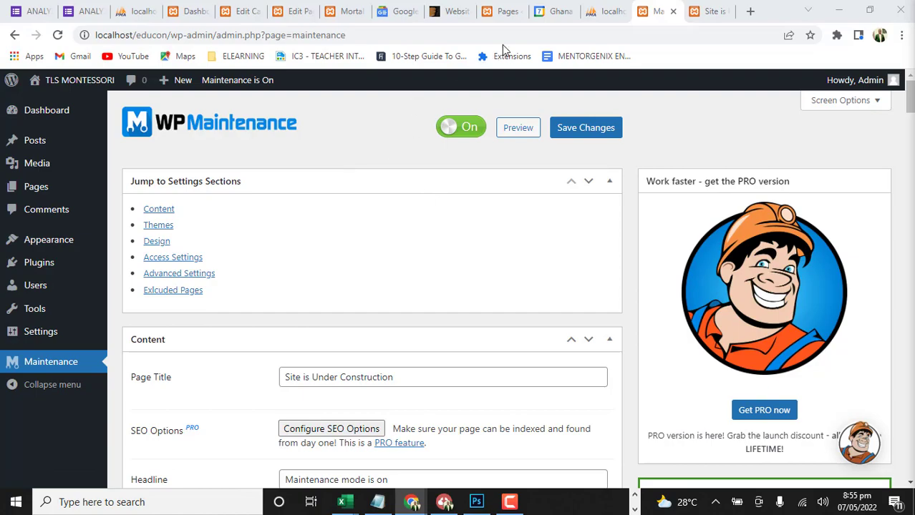
Open the add-plugins page and search the plugin directory for "template kits"
mouse_move(41, 319)
mouse_move(34, 267)
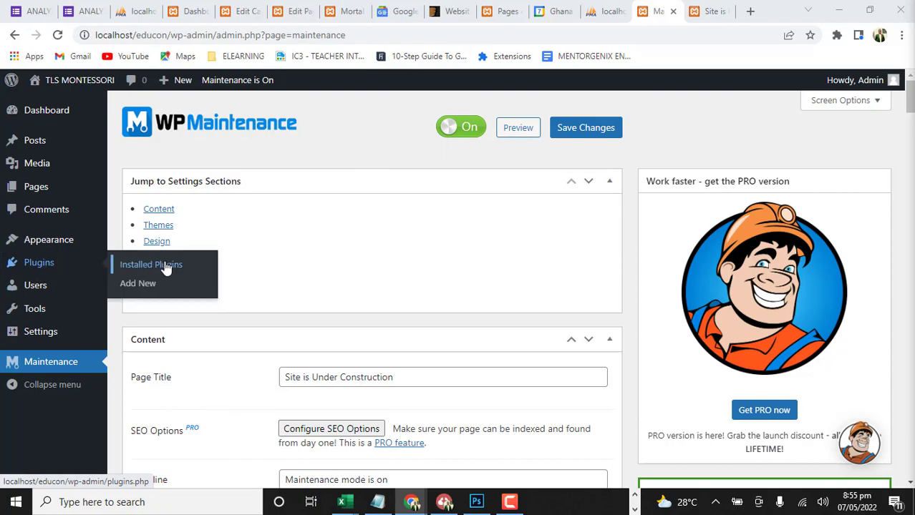
left_click(44, 264)
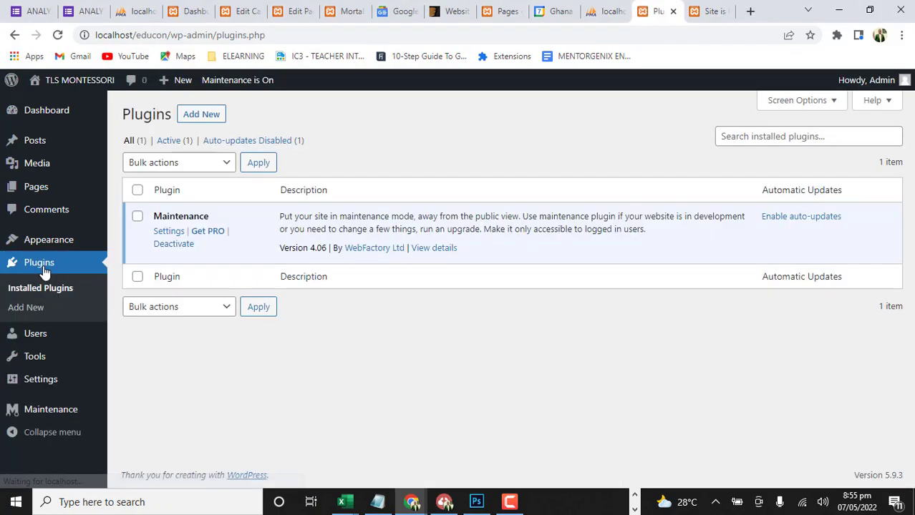
left_click(201, 116)
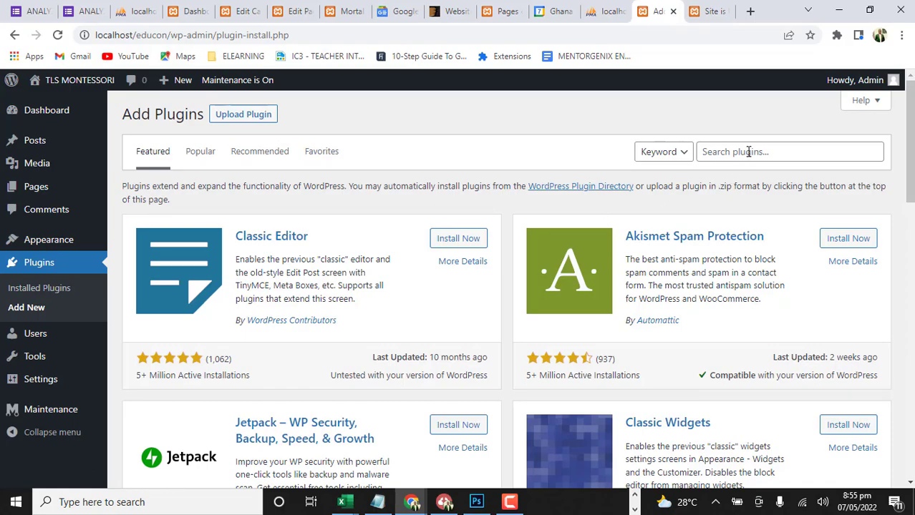
left_click(748, 152)
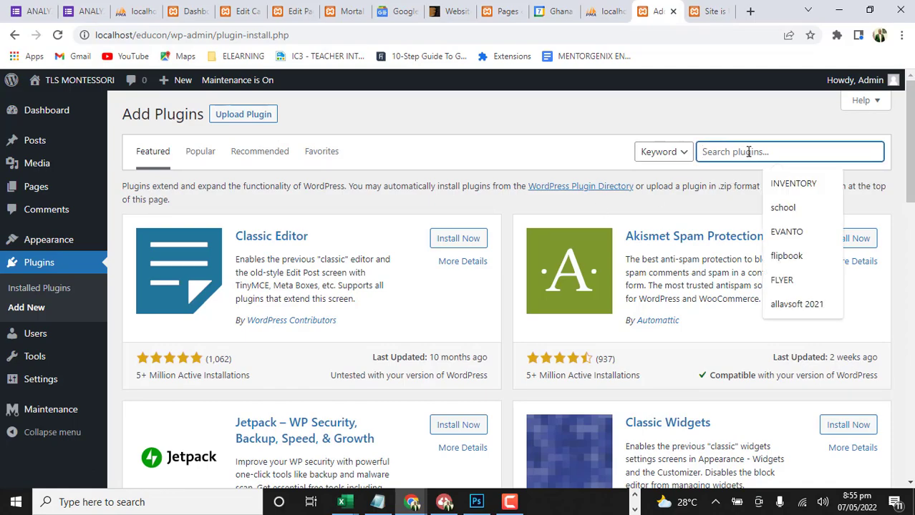
type("templa")
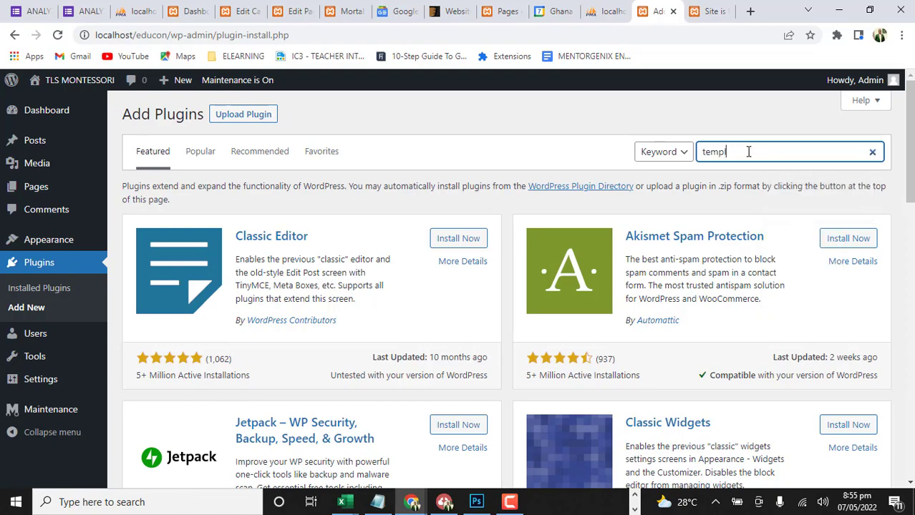
type("te kits")
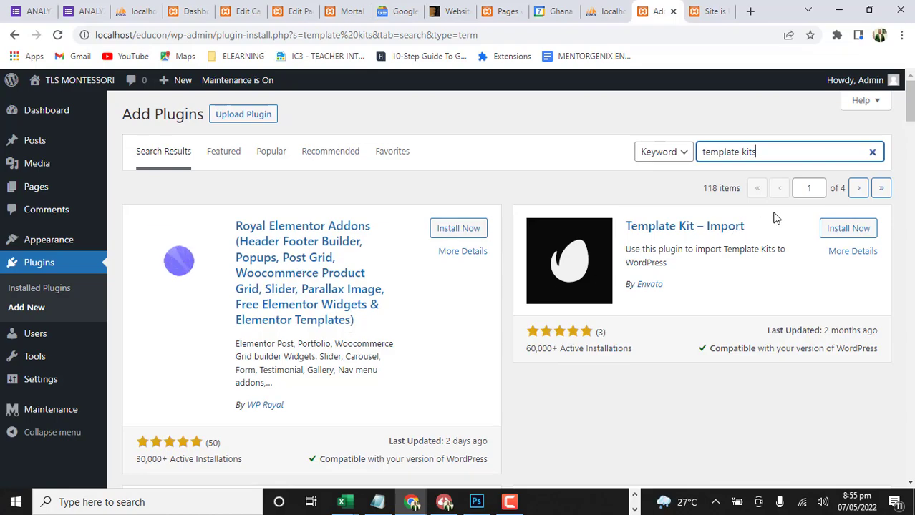
Install and activate Envato's Template Kit – Import plugin, and open its Template Kit page
left_click(841, 230)
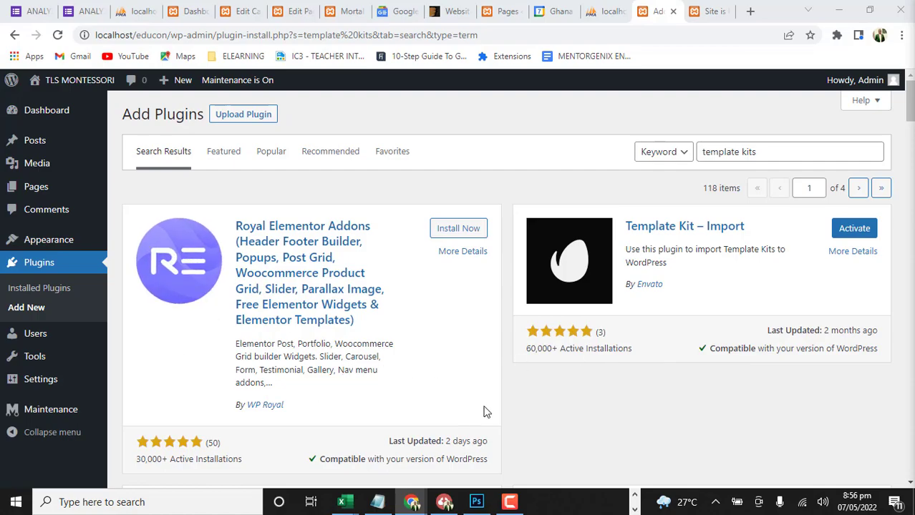
left_click(863, 232)
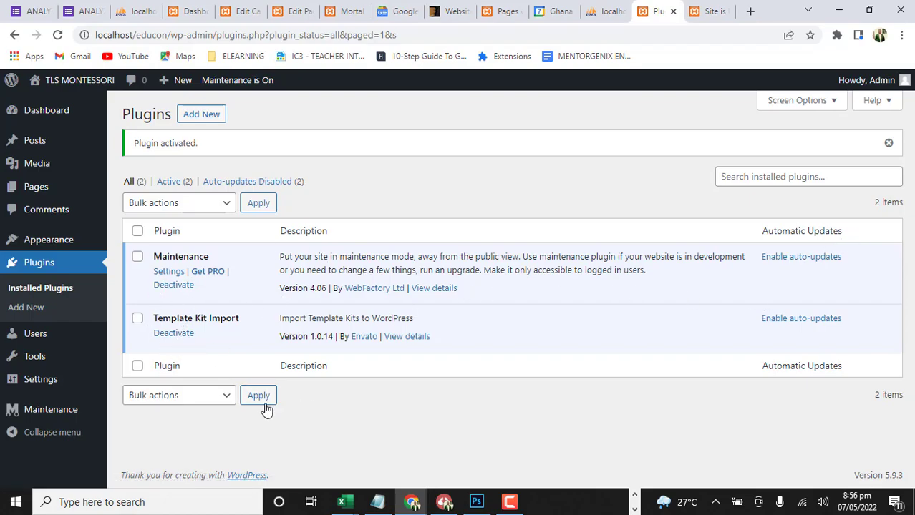
mouse_move(30, 368)
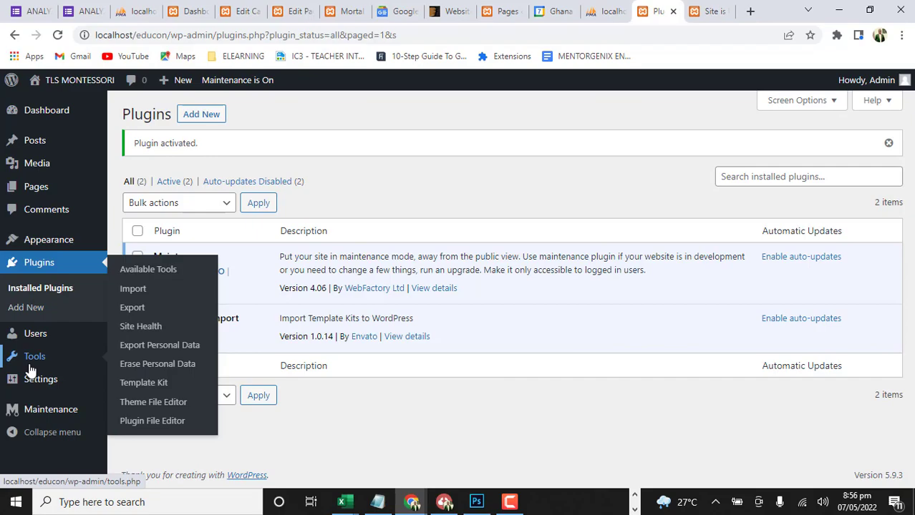
left_click(157, 385)
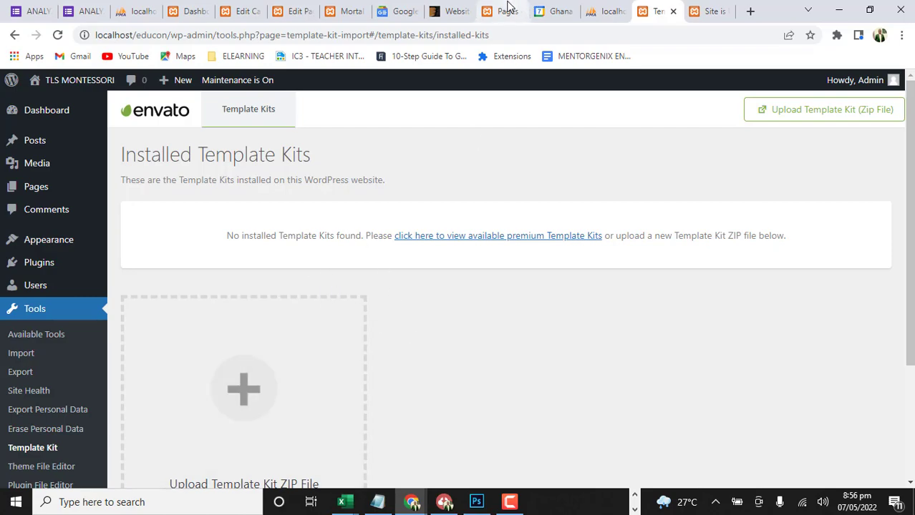
Switch to the ThemeForest page, open the Elementor Template Kits category and browse its trending kits
left_click(429, 15)
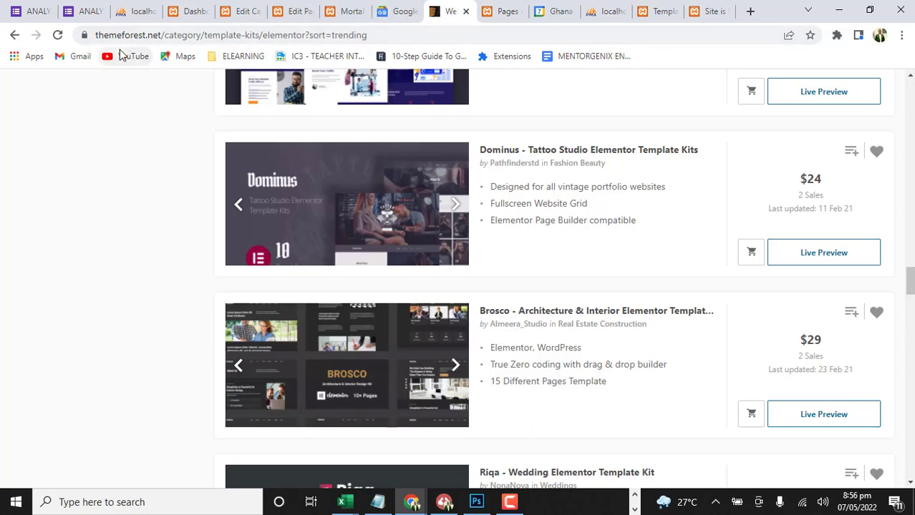
scroll(378, 164, "up", 15)
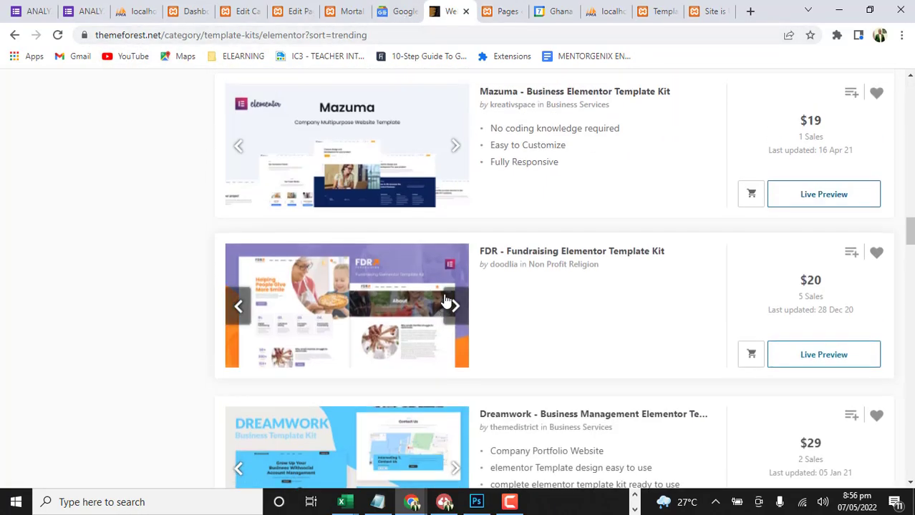
scroll(444, 294, "up", 12)
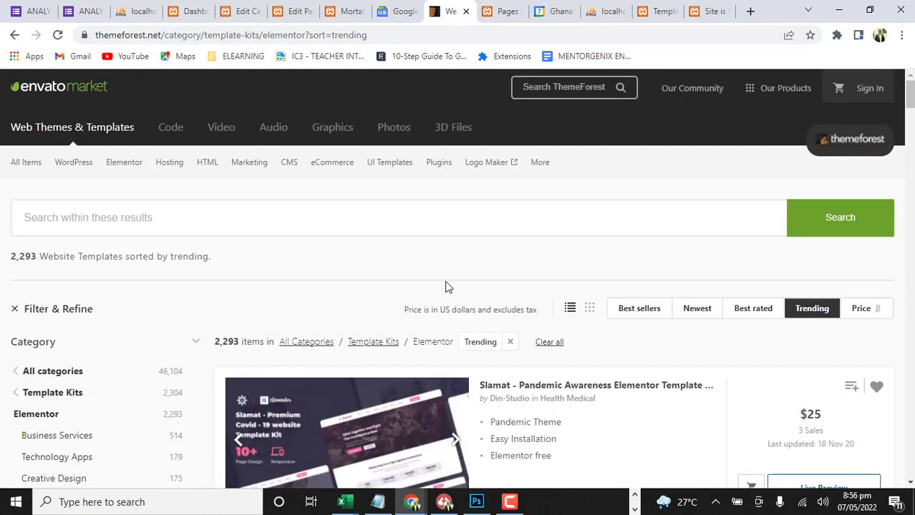
scroll(440, 286, "down", 1)
mouse_move(75, 100)
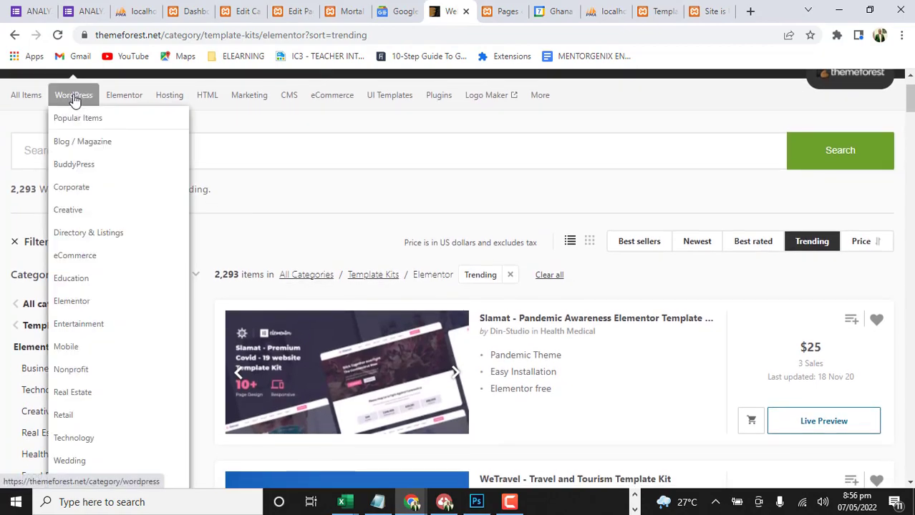
mouse_move(138, 104)
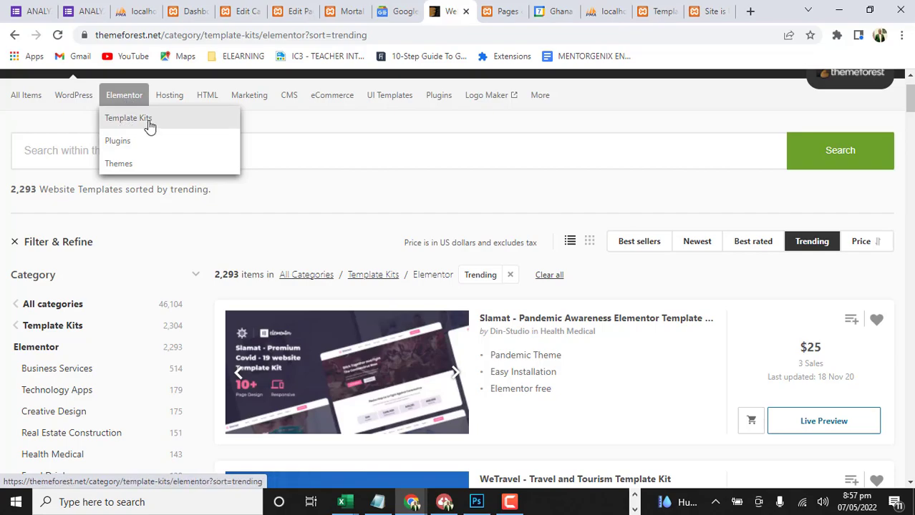
left_click(149, 126)
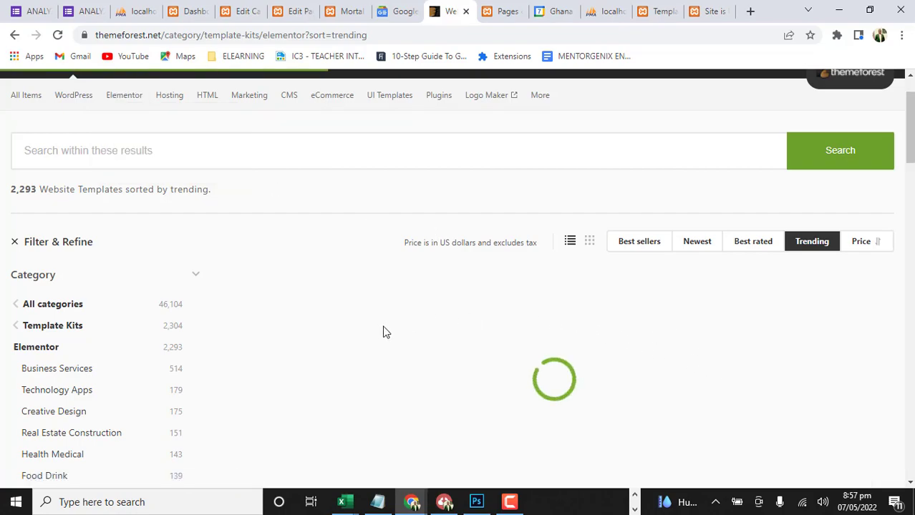
scroll(312, 304, "down", 3)
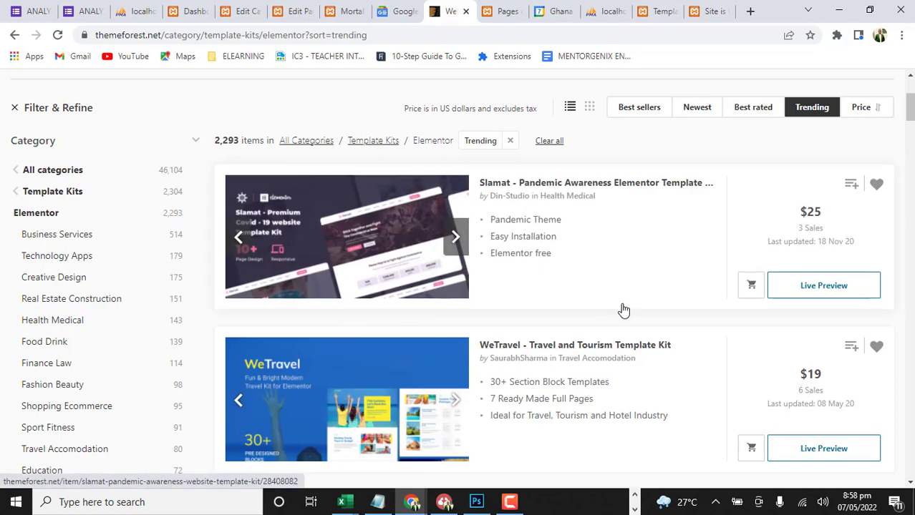
Search within the Elementor template kits for "school"
scroll(627, 308, "up", 3)
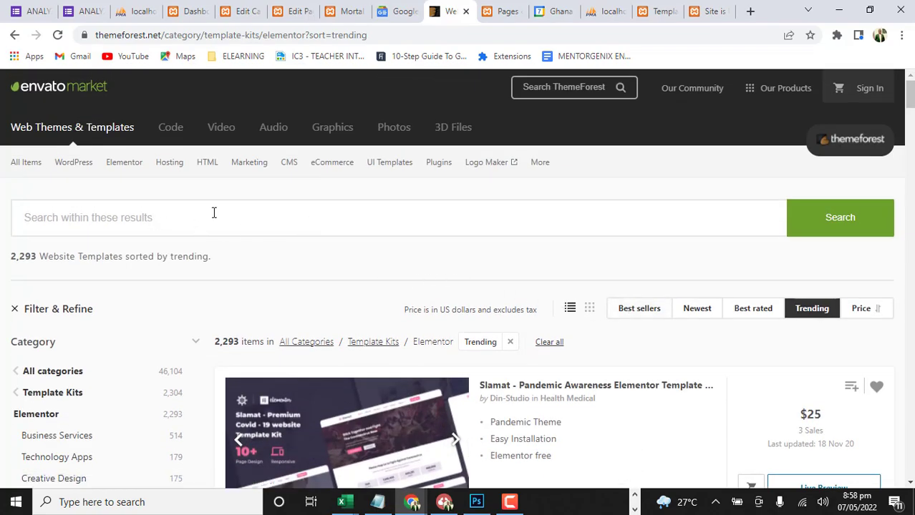
left_click(317, 223)
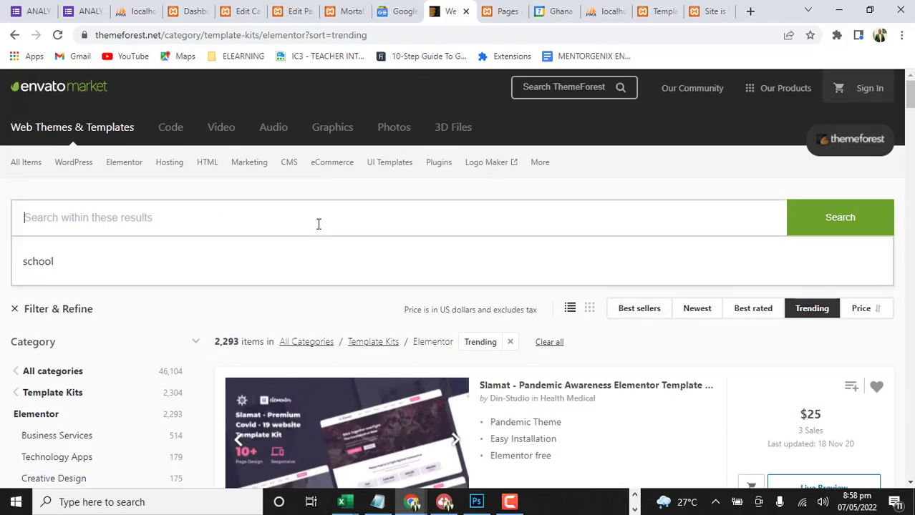
left_click(200, 266)
left_click(868, 224)
Look through the school template kits in the search results, comparing their designs, features and prices
scroll(535, 374, "down", 1)
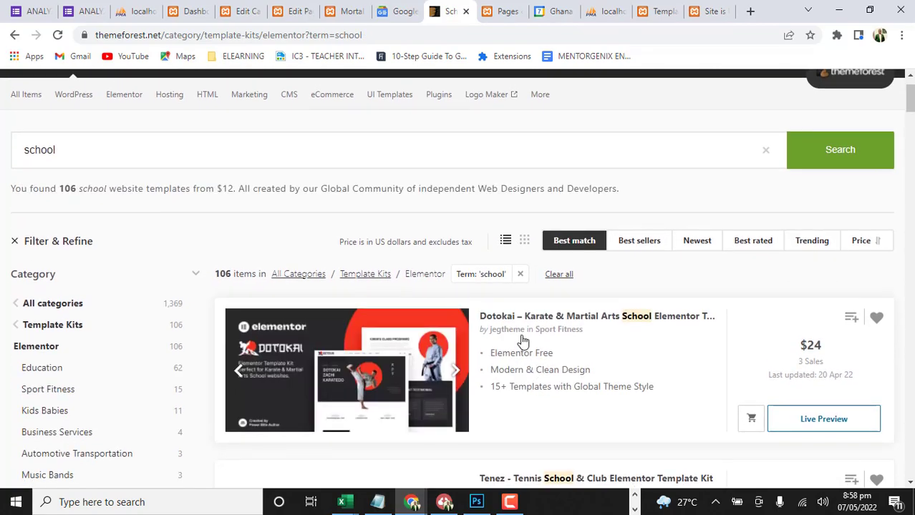
scroll(382, 310, "down", 2)
scroll(458, 301, "down", 5)
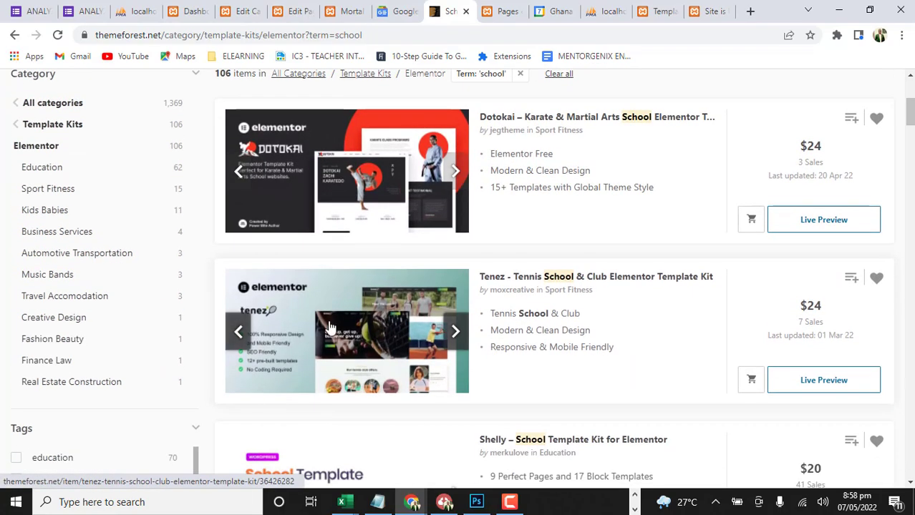
scroll(438, 350, "down", 2)
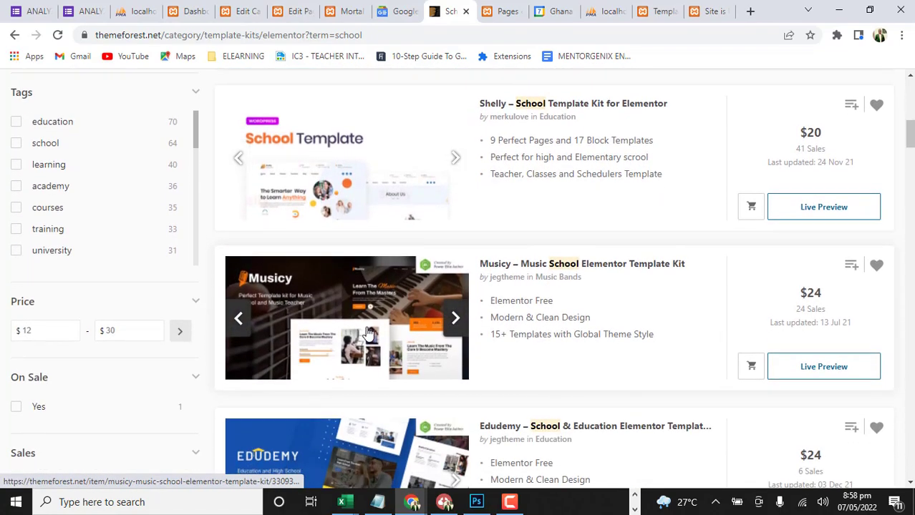
scroll(423, 324, "down", 2)
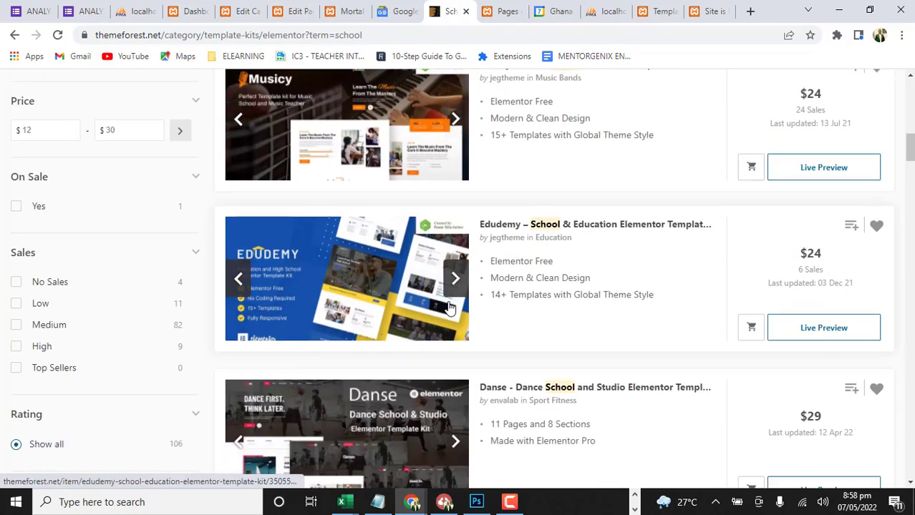
scroll(483, 300, "down", 2)
scroll(412, 272, "down", 3)
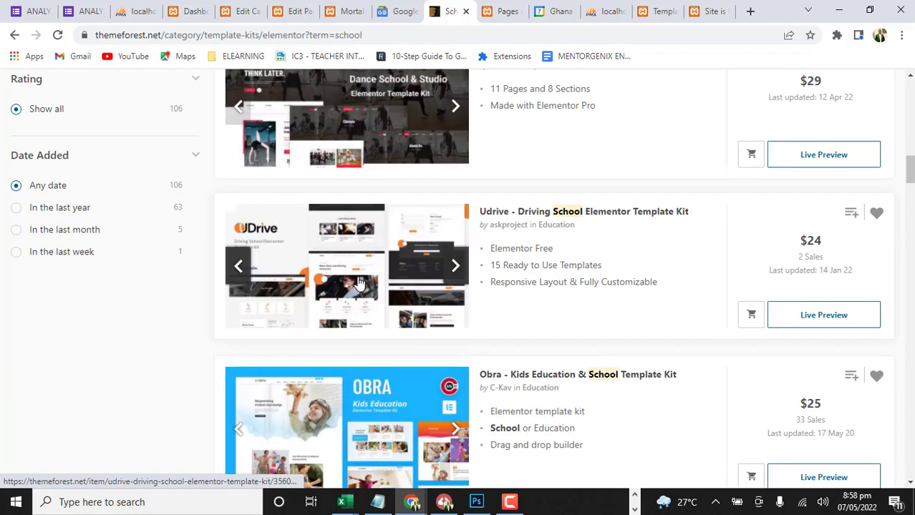
scroll(399, 285, "down", 2)
scroll(399, 285, "up", 2)
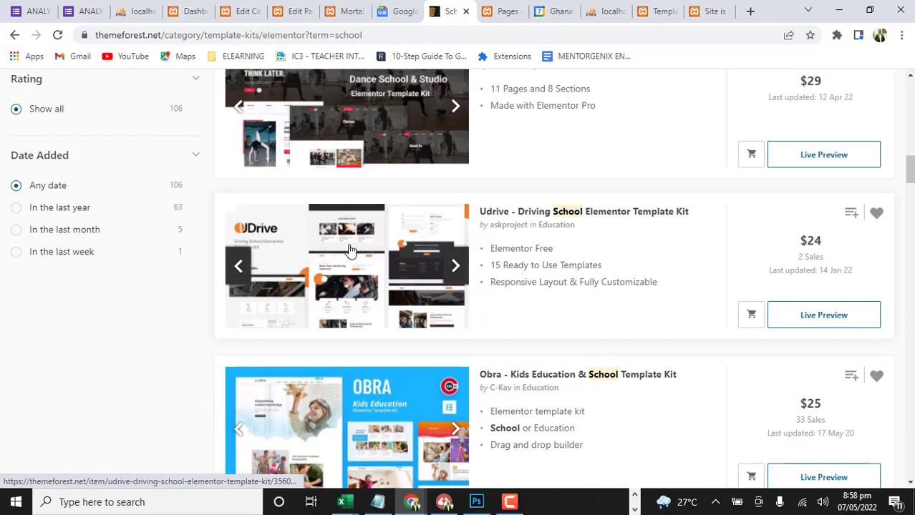
scroll(317, 299, "down", 2)
scroll(317, 299, "down", 2)
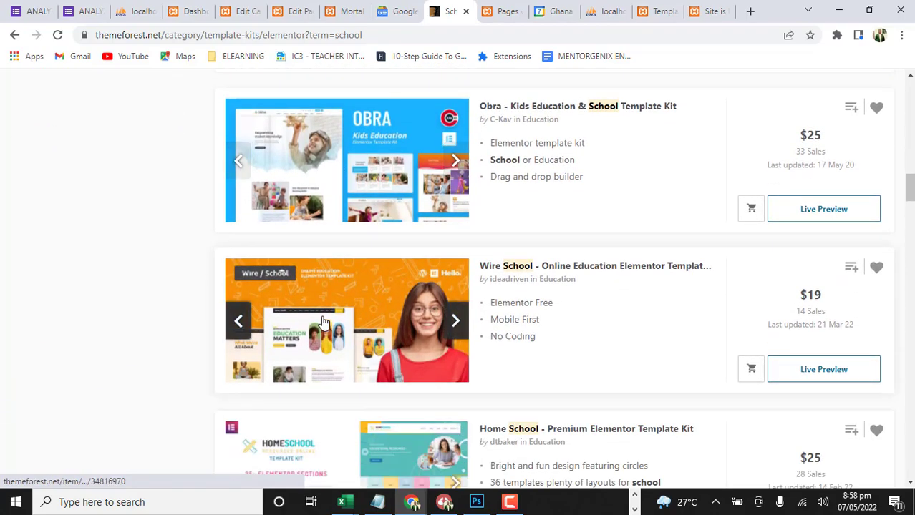
scroll(328, 304, "down", 4)
scroll(328, 304, "down", 6)
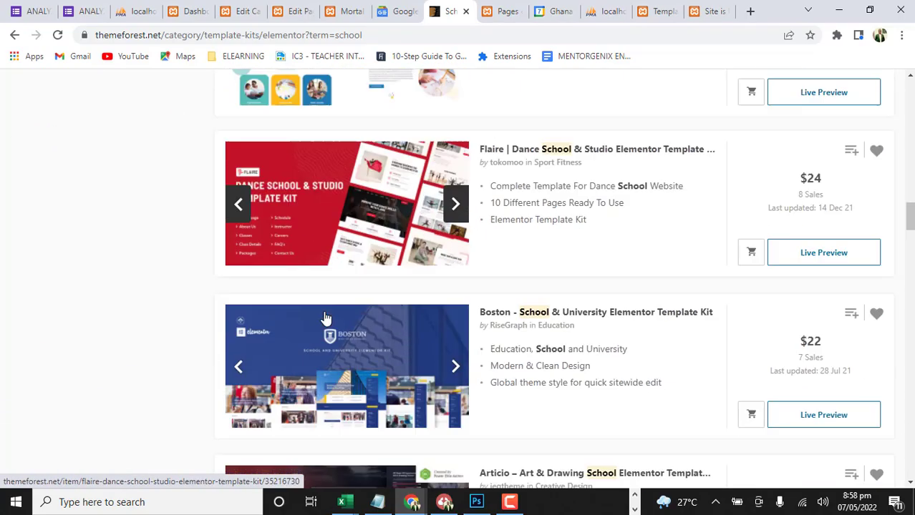
scroll(326, 315, "down", 5)
scroll(329, 301, "up", 9)
scroll(329, 286, "up", 15)
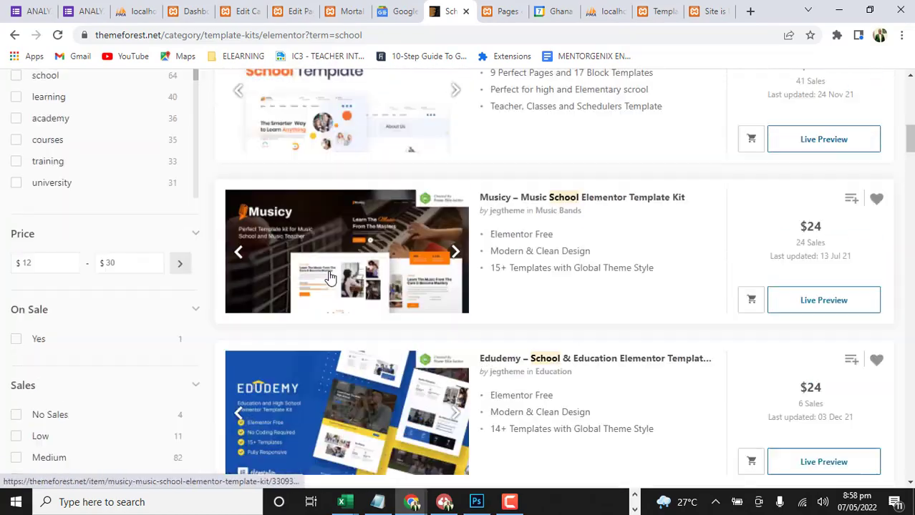
scroll(324, 279, "down", 1)
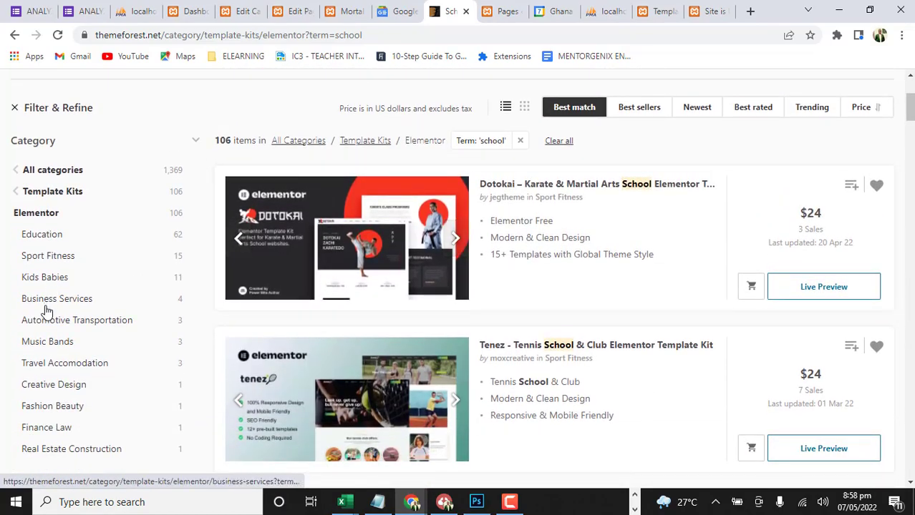
Narrow the school results to the Education category and filter them by the kindergarten tag
left_click(35, 236)
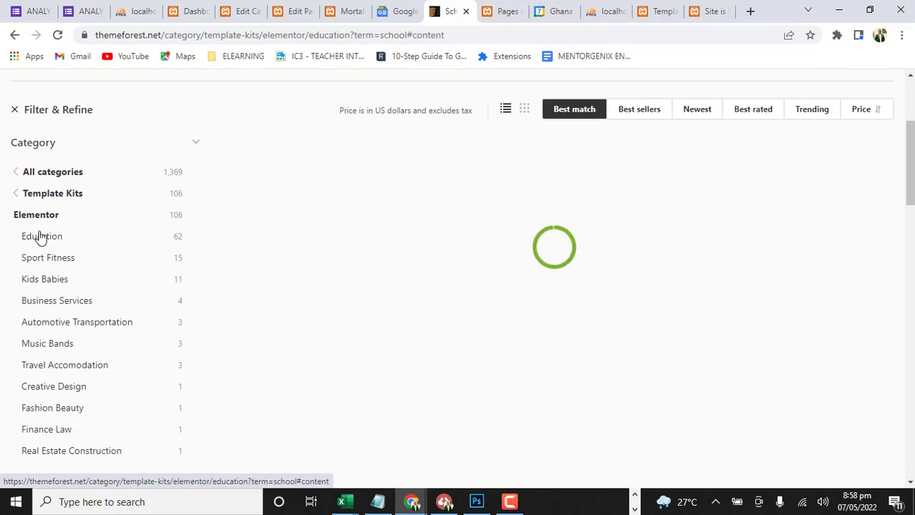
scroll(75, 350, "down", 2)
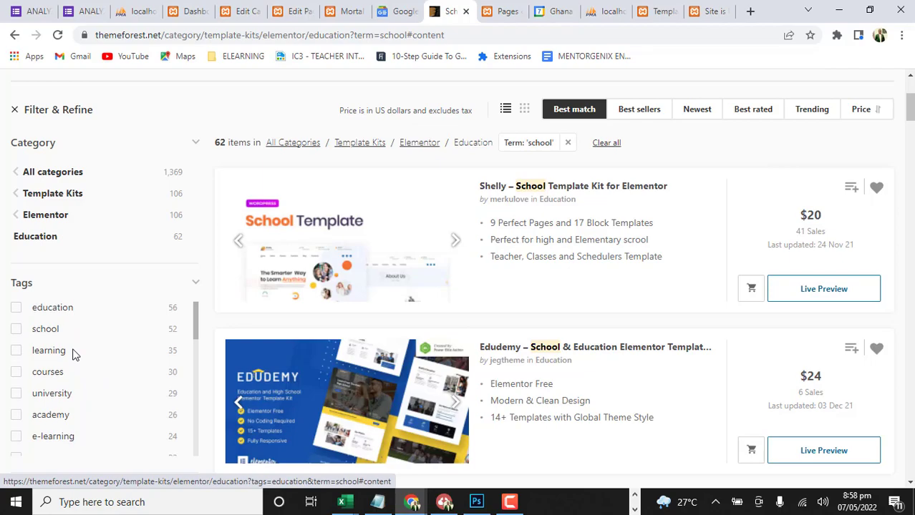
scroll(80, 350, "up", 1)
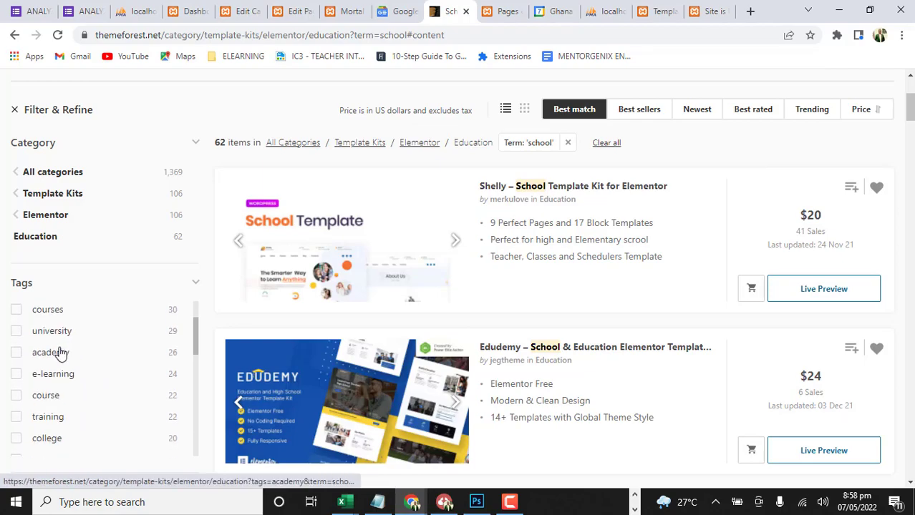
left_click(13, 358)
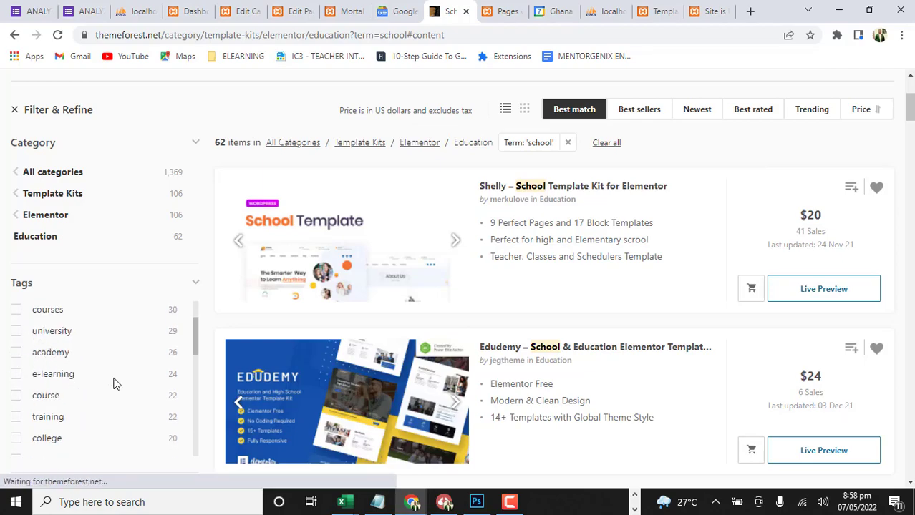
scroll(86, 383, "down", 1)
scroll(79, 398, "down", 1)
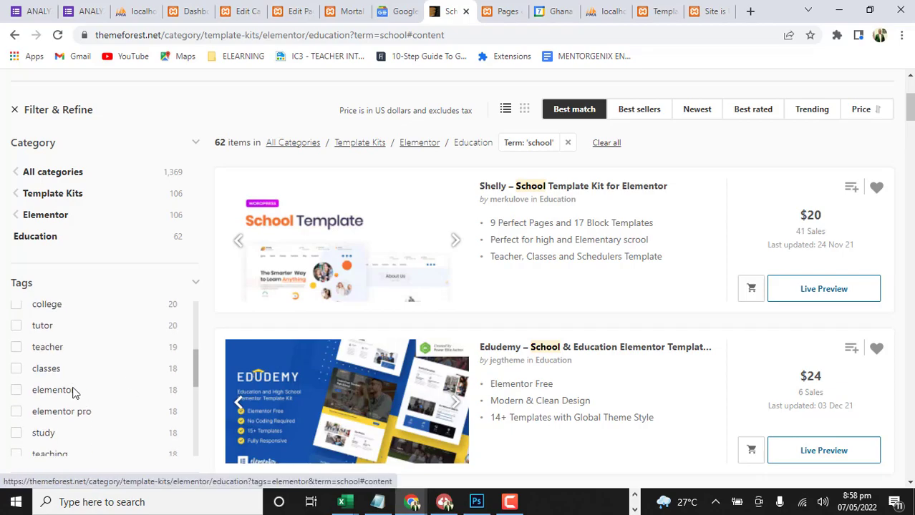
scroll(117, 386, "down", 1)
scroll(117, 387, "down", 1)
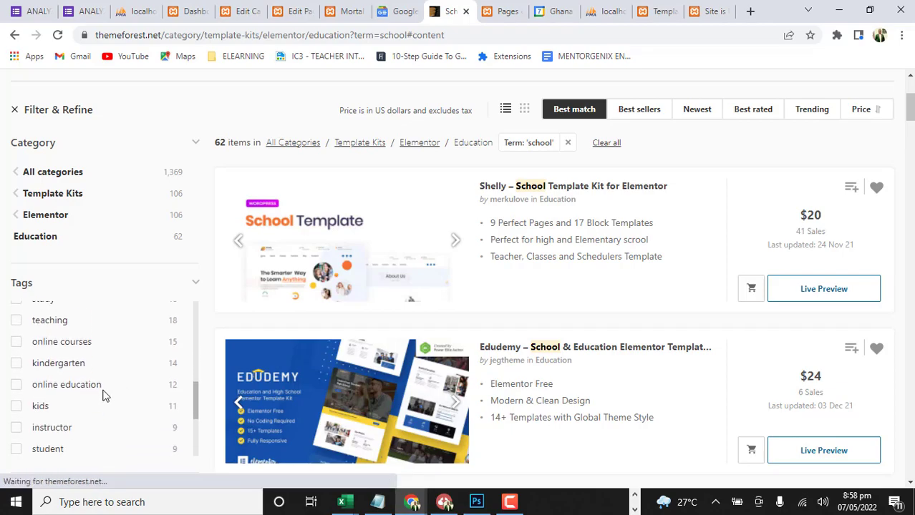
left_click(16, 364)
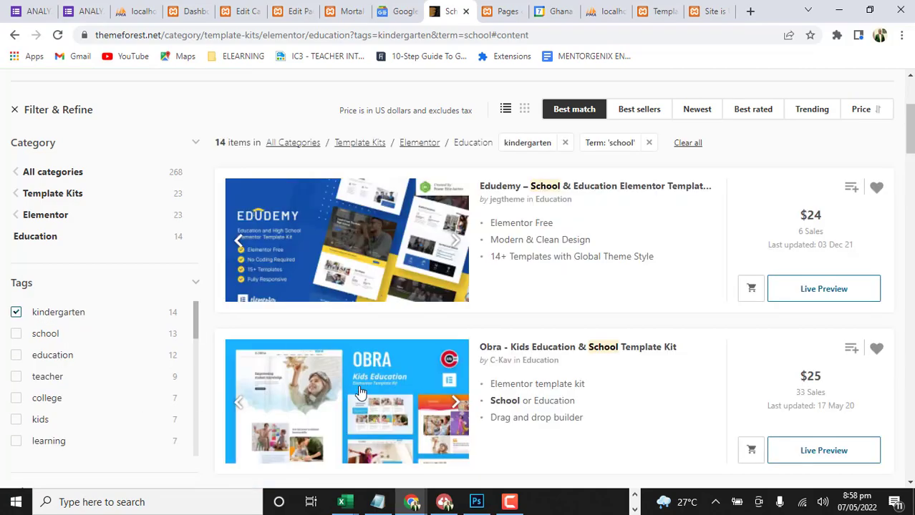
Browse the kindergarten-tagged school kits through to the end of the list, examining their preview designs
scroll(426, 336, "down", 2)
scroll(426, 336, "down", 3)
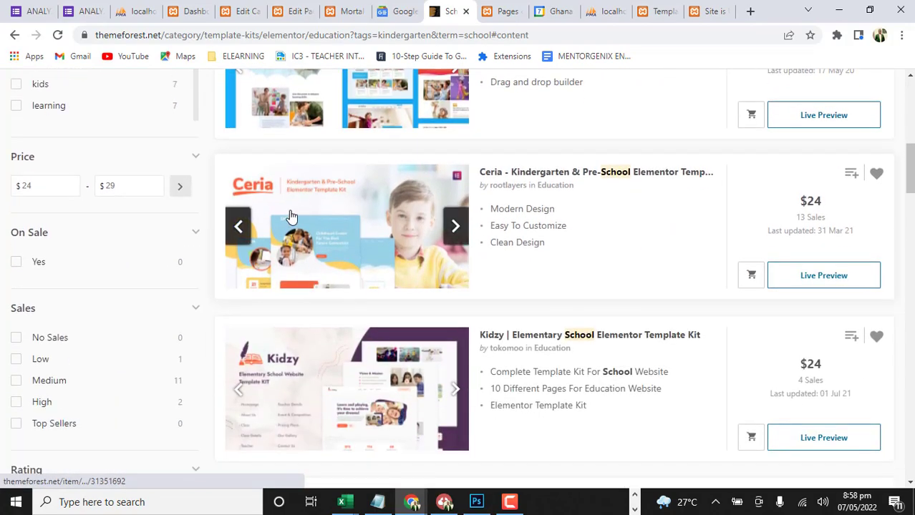
scroll(242, 269, "down", 2)
scroll(241, 268, "down", 4)
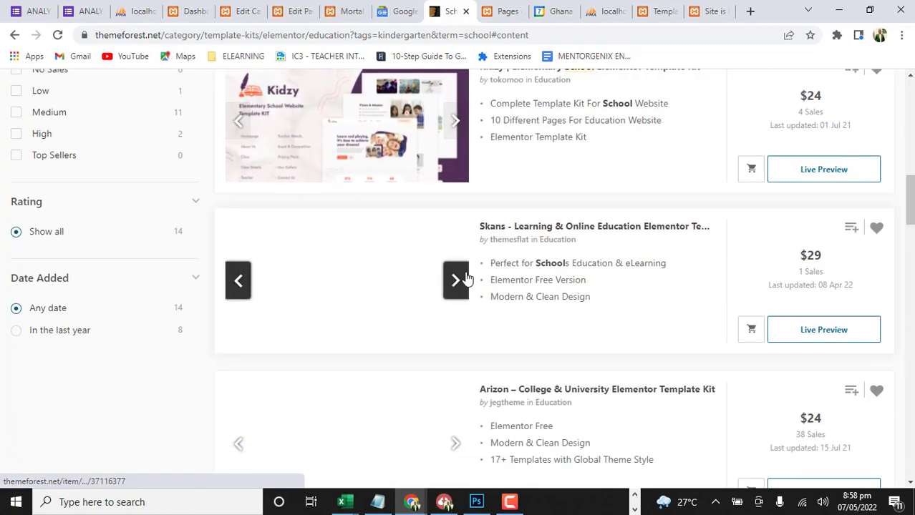
scroll(347, 242, "down", 2)
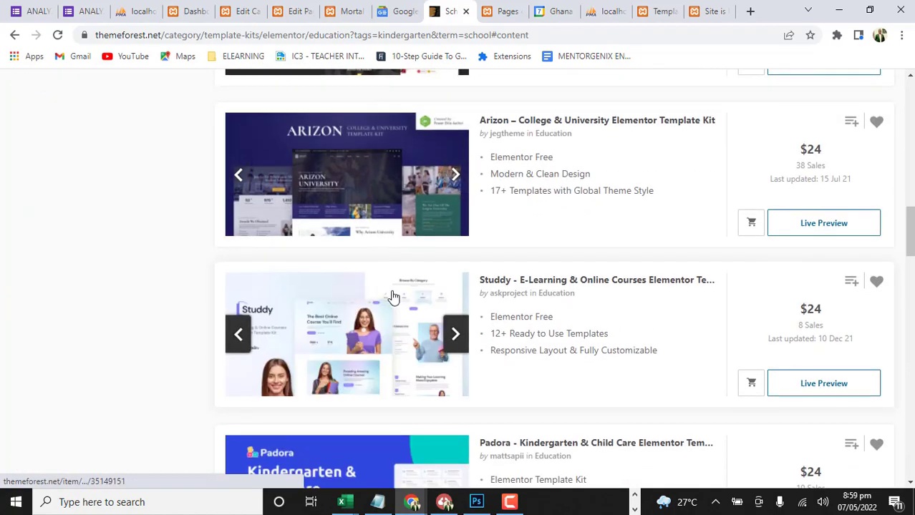
scroll(323, 297, "down", 4)
scroll(343, 297, "down", 4)
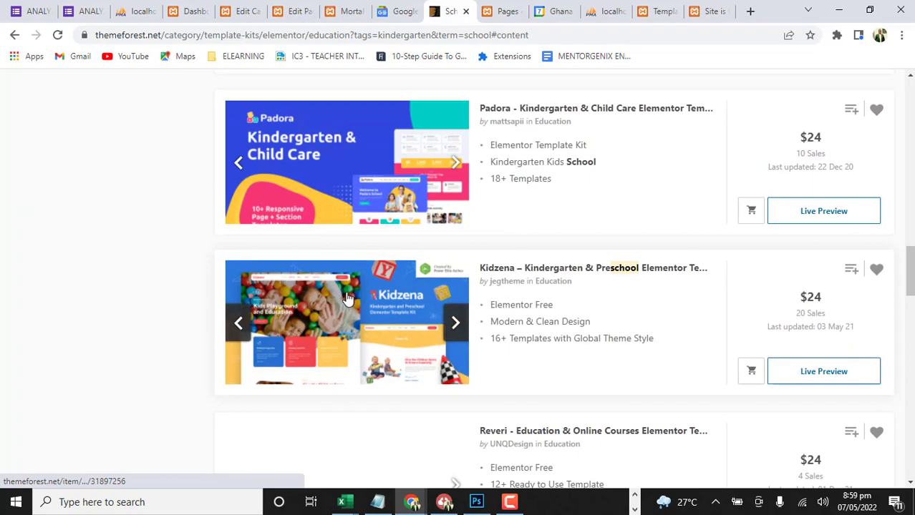
scroll(365, 311, "down", 7)
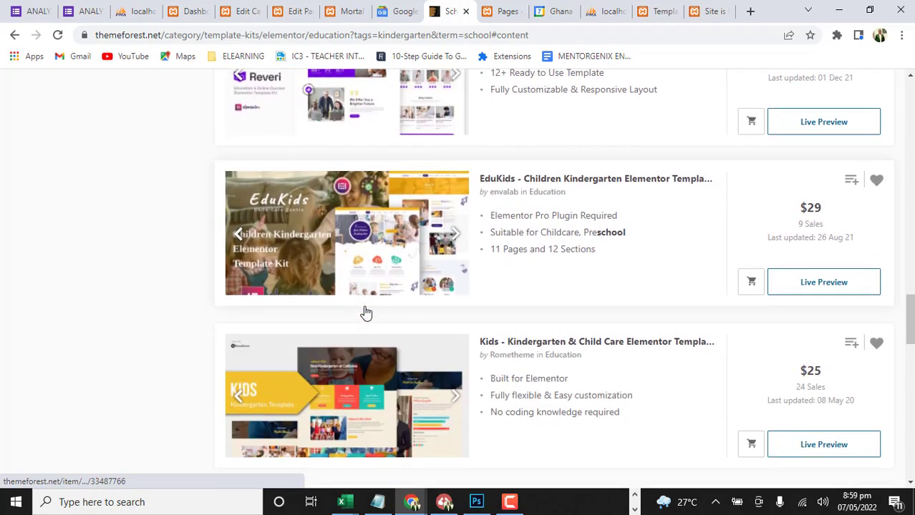
scroll(365, 312, "up", 3)
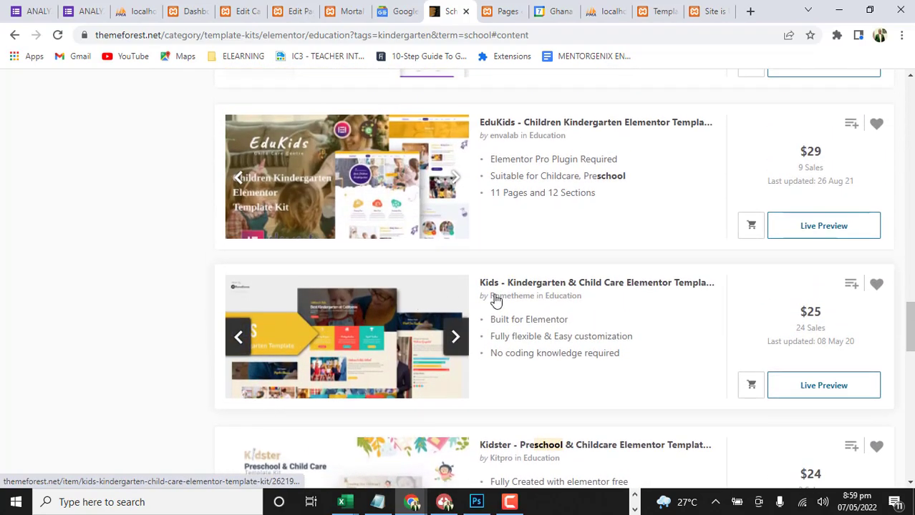
scroll(794, 293, "down", 1)
scroll(794, 293, "down", 4)
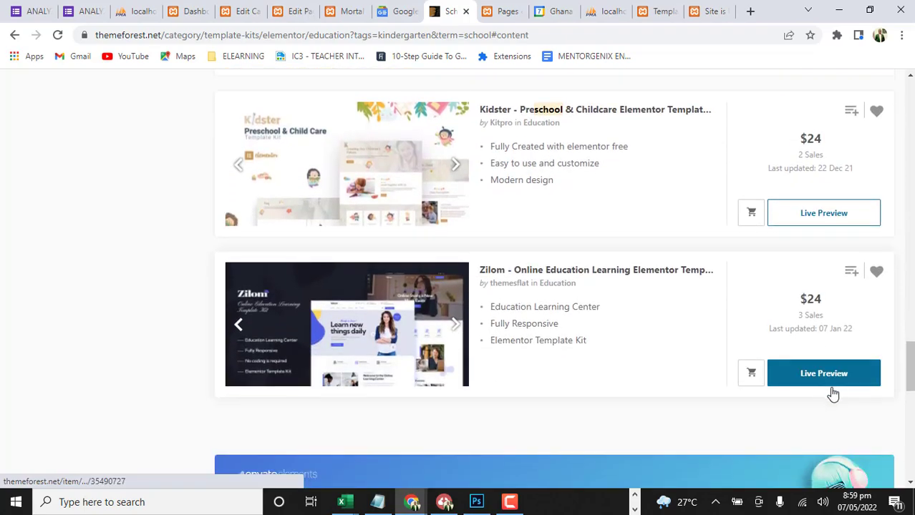
scroll(727, 308, "down", 2)
scroll(651, 305, "up", 7)
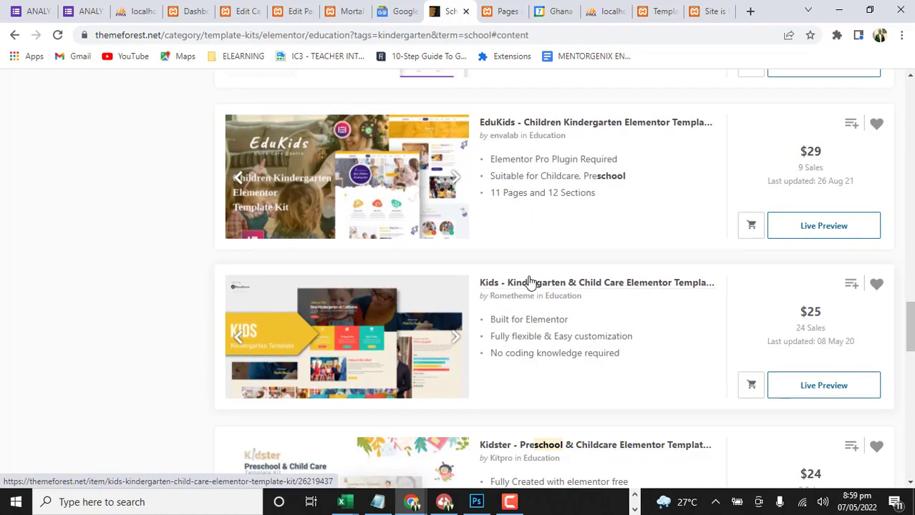
Compare the prices and sales of the kindergarten kits, and switch to the Pages list of the WordPress admin
scroll(524, 265, "up", 10)
scroll(524, 262, "up", 8)
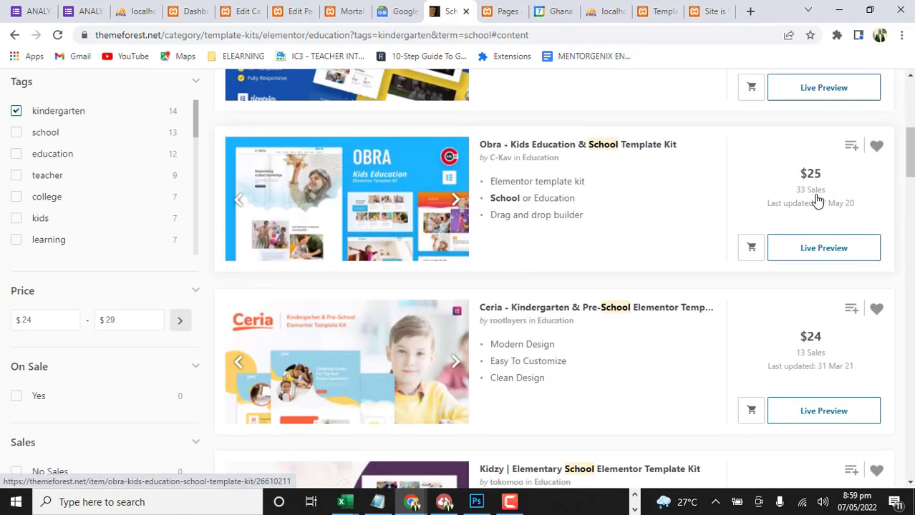
scroll(755, 225, "up", 3)
scroll(752, 251, "down", 7)
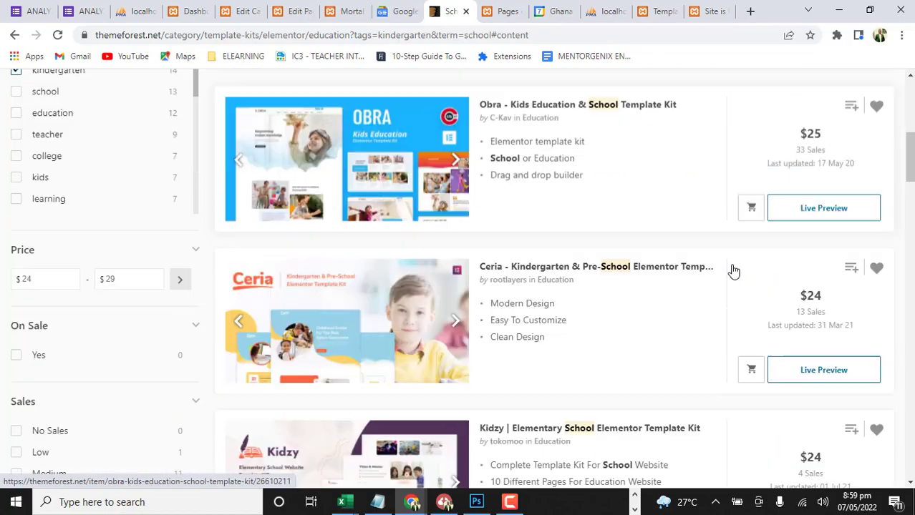
scroll(812, 268, "down", 4)
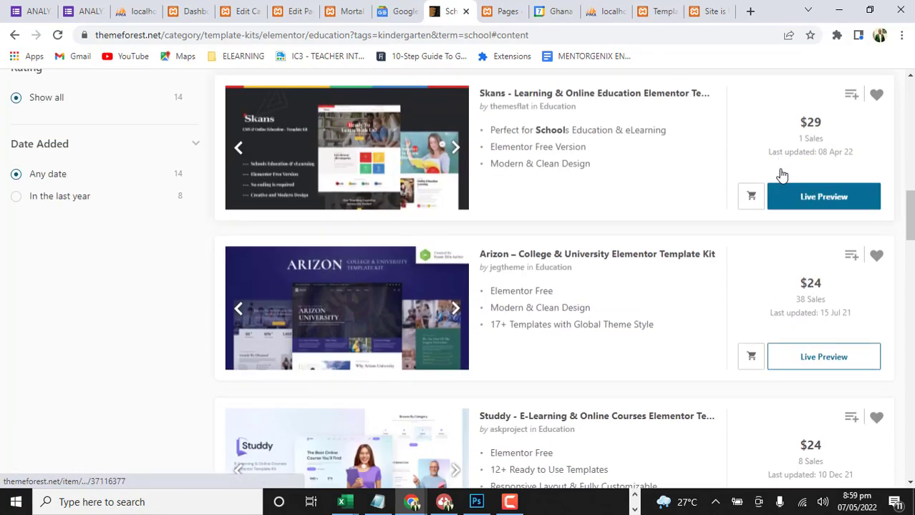
scroll(781, 174, "down", 2)
scroll(800, 186, "down", 5)
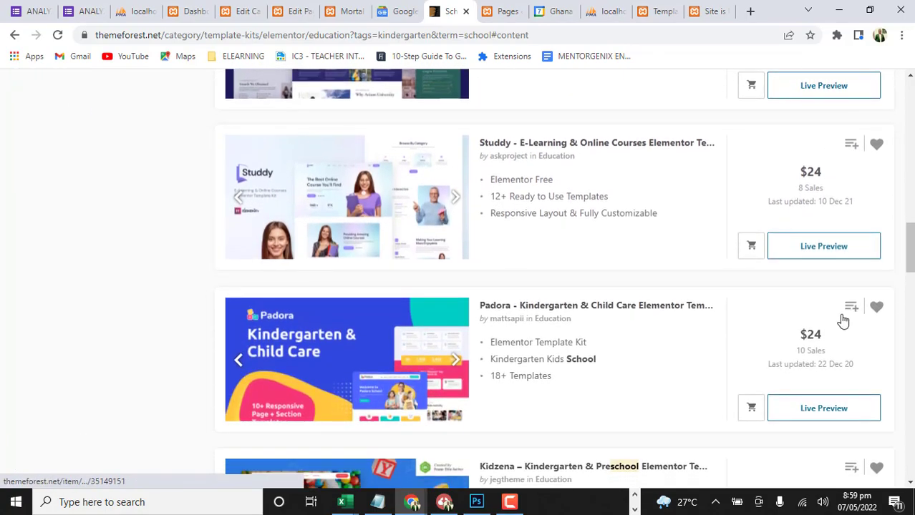
scroll(814, 312, "down", 1)
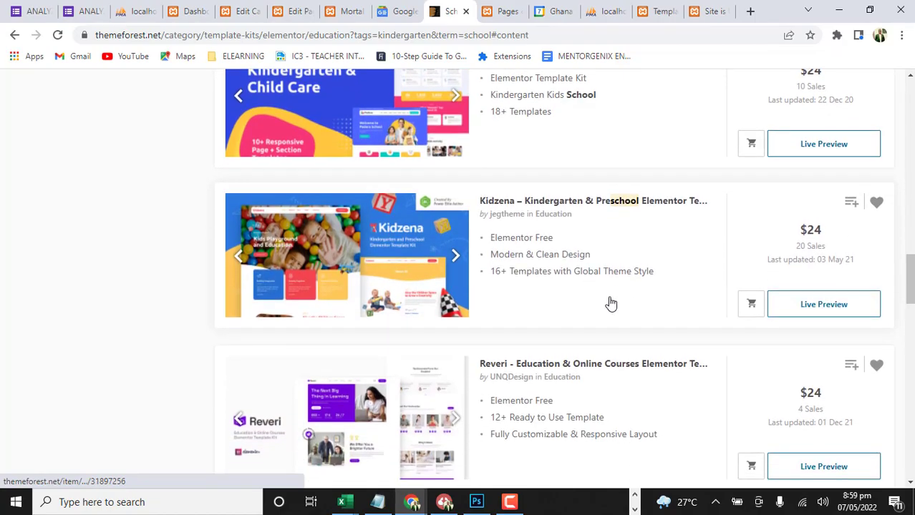
scroll(546, 265, "up", 5)
scroll(437, 215, "up", 8)
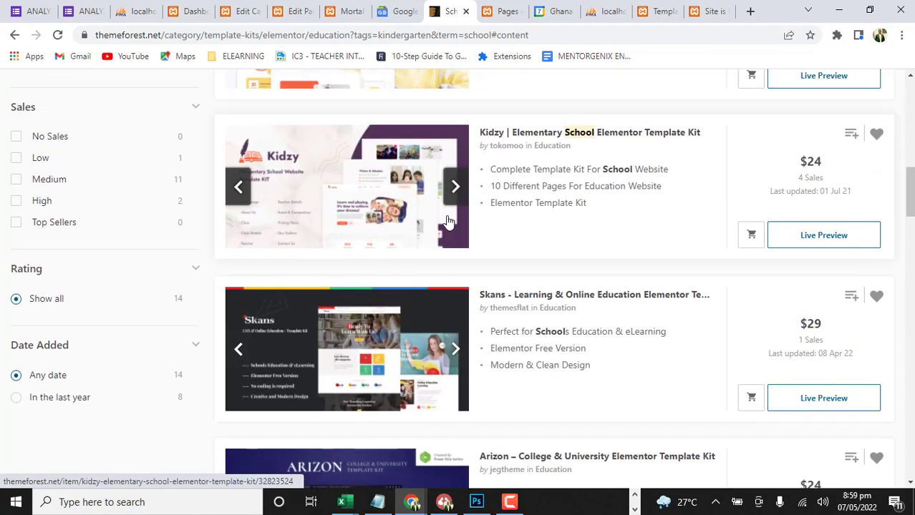
scroll(449, 206, "down", 2)
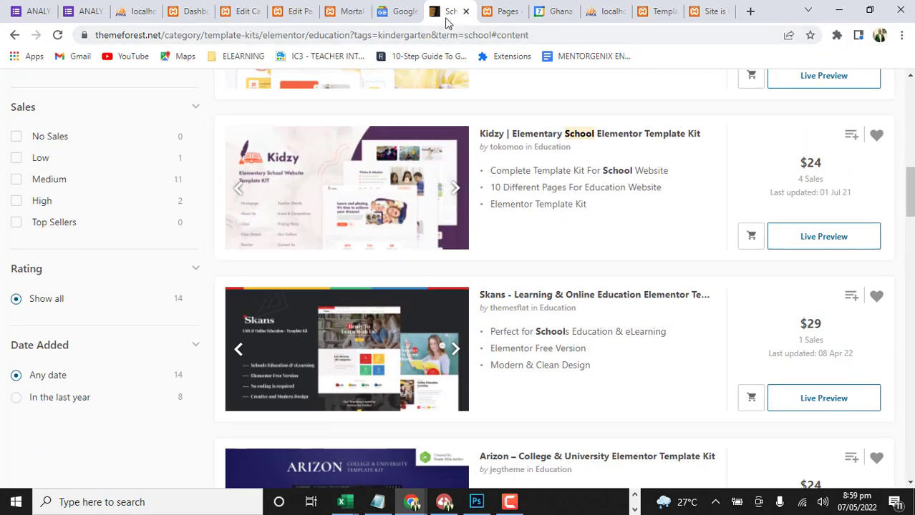
left_click(501, 13)
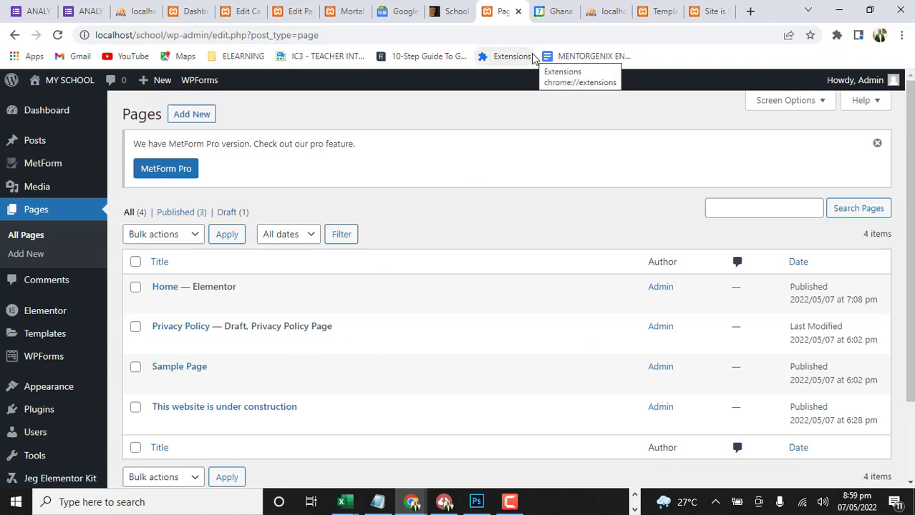
Upload the kidzena-kindergarten-preschool-elementor template kit ZIP from the KITS folder to the TLS MONTESSORI site's Template Kit importer
left_click(653, 8)
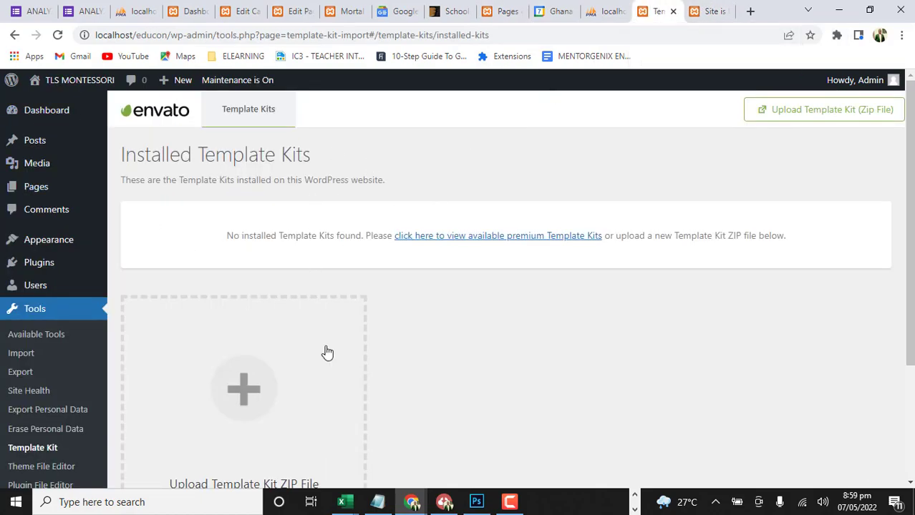
scroll(286, 350, "down", 1)
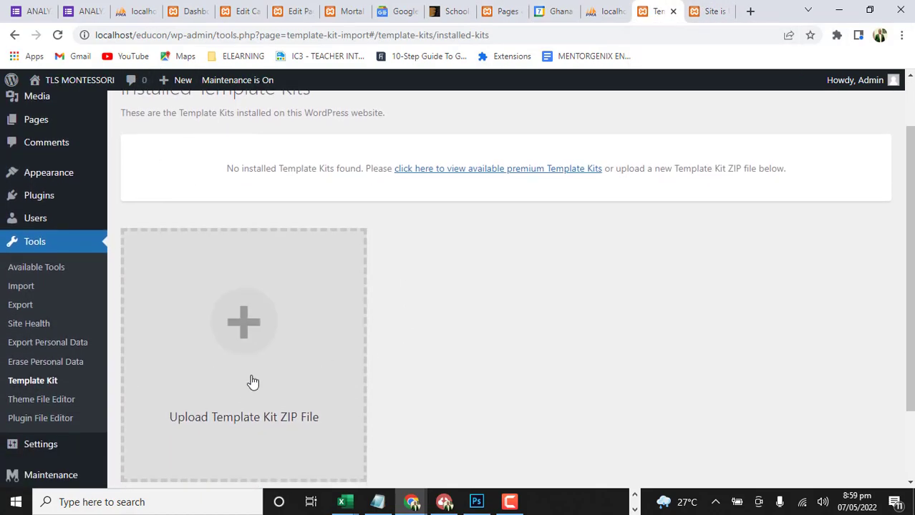
left_click(252, 344)
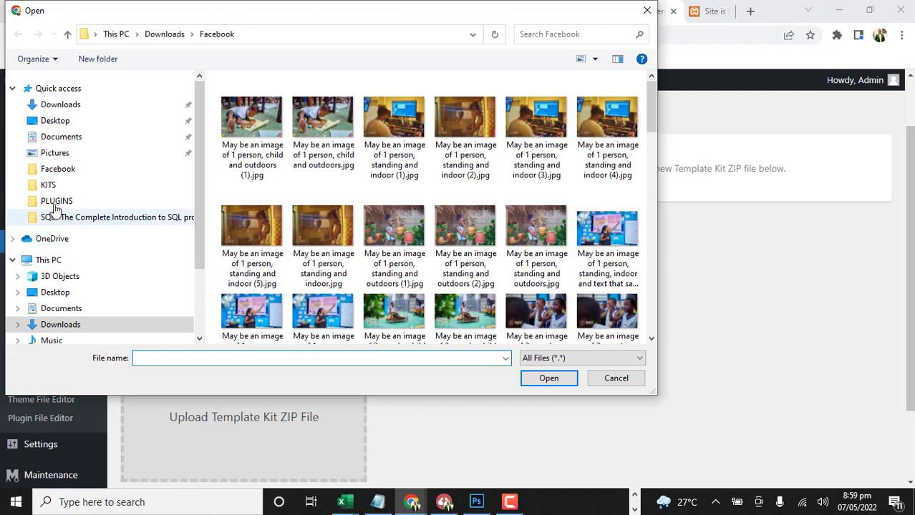
left_click(43, 186)
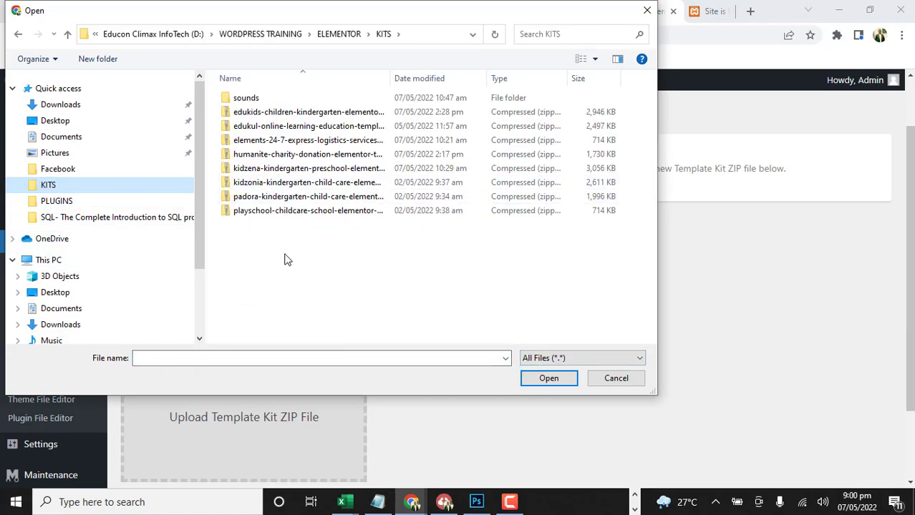
left_click(248, 173)
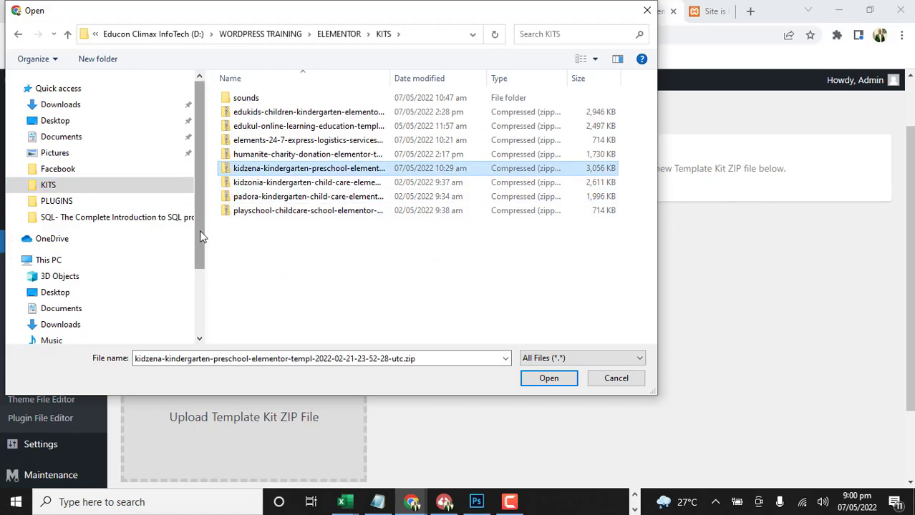
left_click(549, 378)
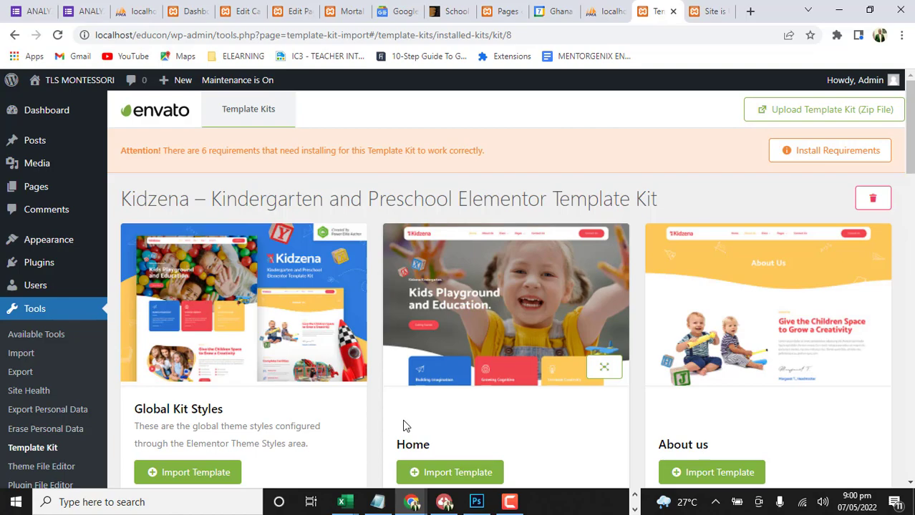
Examine the page templates included in the Kidzena kit, from Home and About us through News, Pricing, Teacher and FAQ
scroll(403, 425, "down", 2)
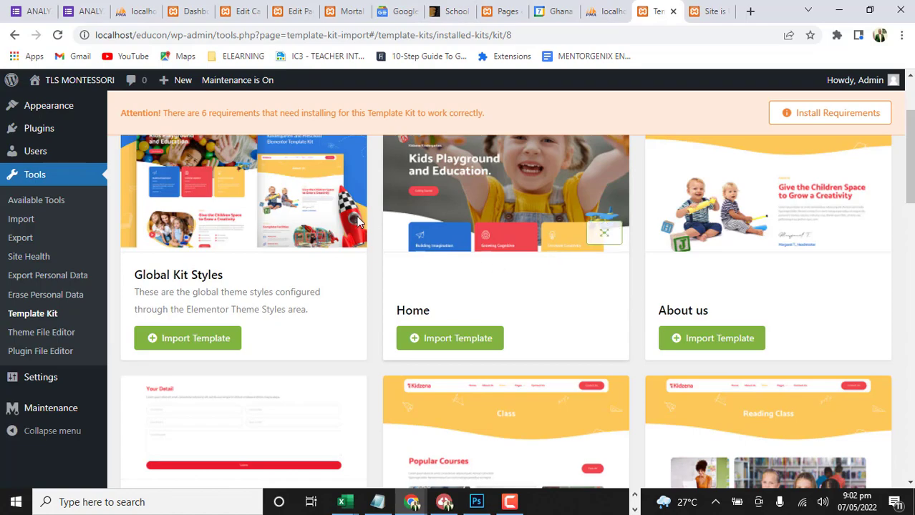
scroll(533, 301, "down", 1)
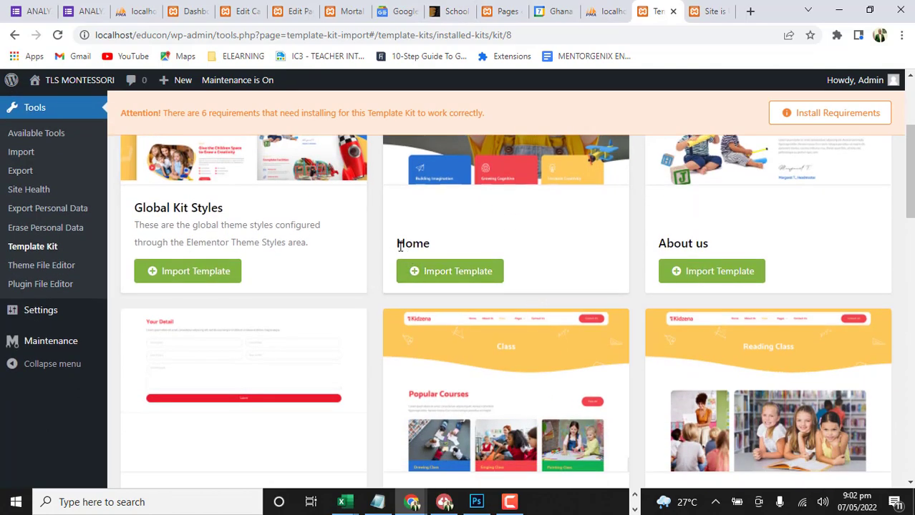
scroll(573, 225, "up", 2)
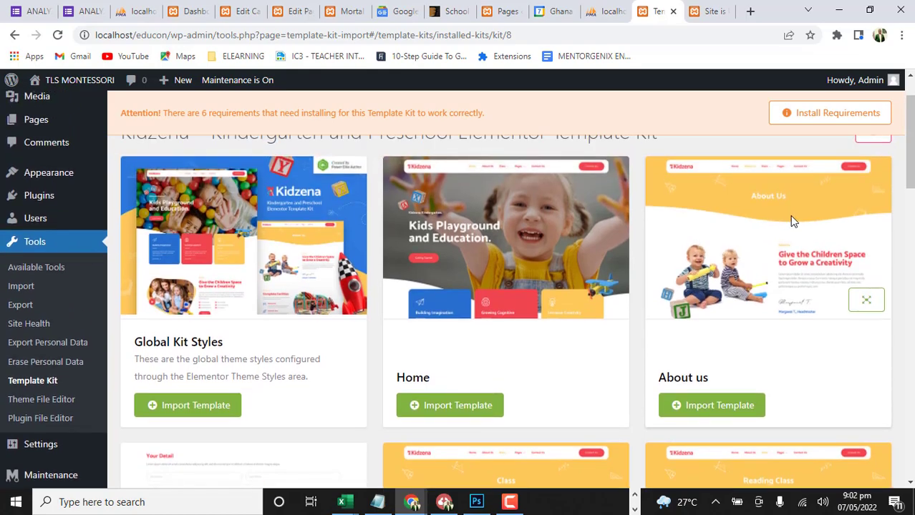
mouse_move(539, 291)
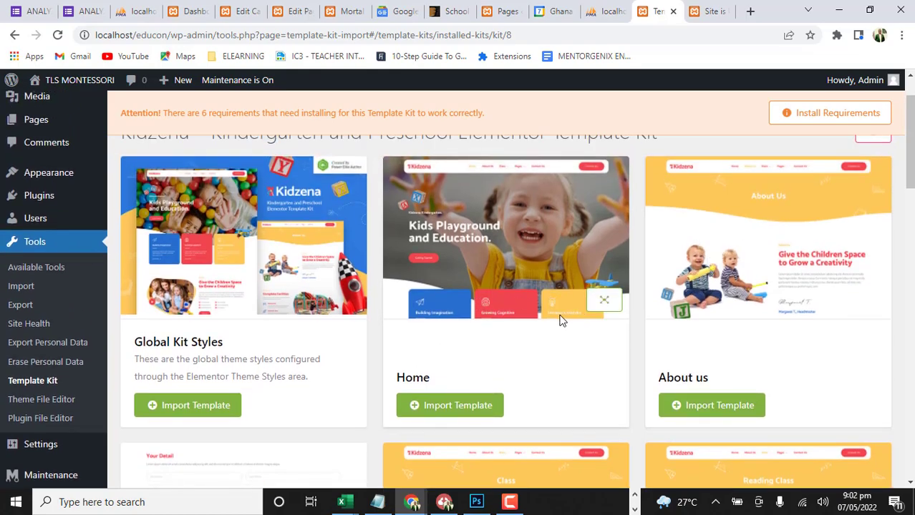
scroll(558, 308, "down", 4)
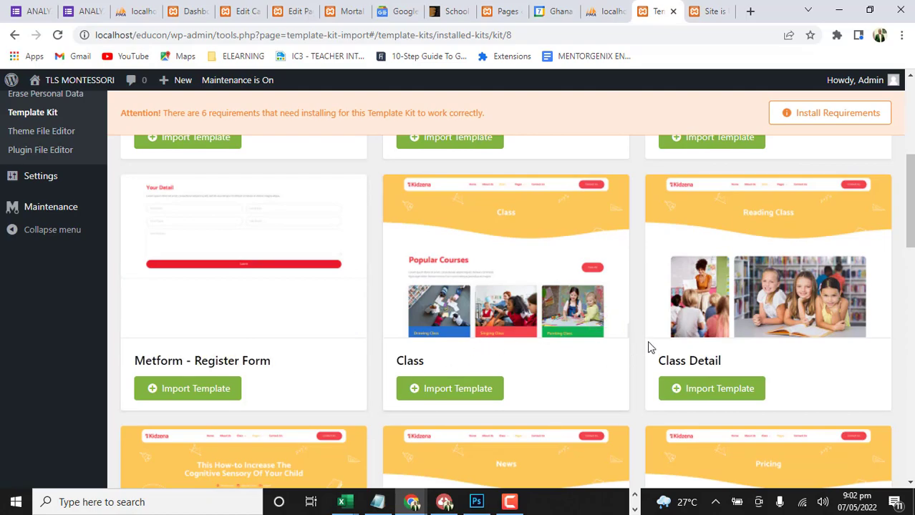
scroll(538, 372, "down", 2)
scroll(538, 372, "down", 2)
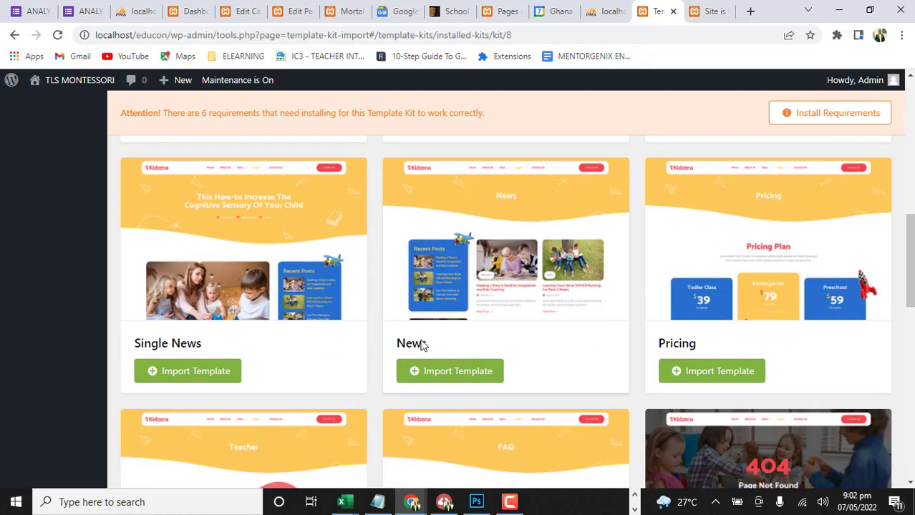
scroll(755, 259, "down", 2)
scroll(766, 261, "up", 2)
scroll(486, 331, "down", 3)
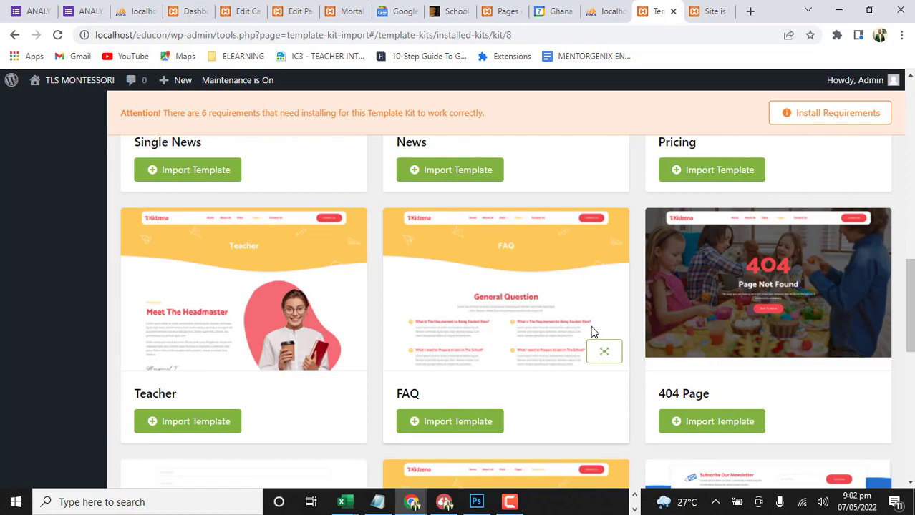
scroll(621, 331, "down", 2)
scroll(621, 332, "down", 2)
scroll(494, 323, "down", 1)
scroll(442, 328, "up", 6)
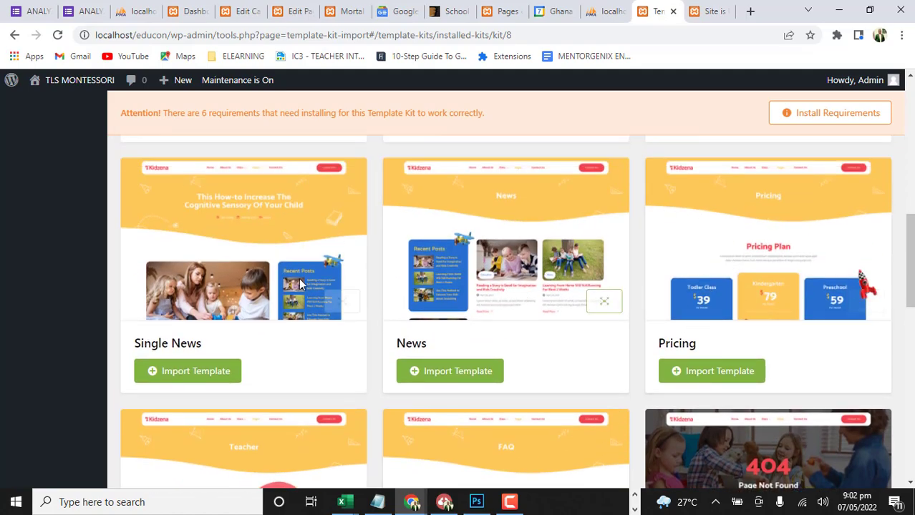
scroll(301, 284, "down", 3)
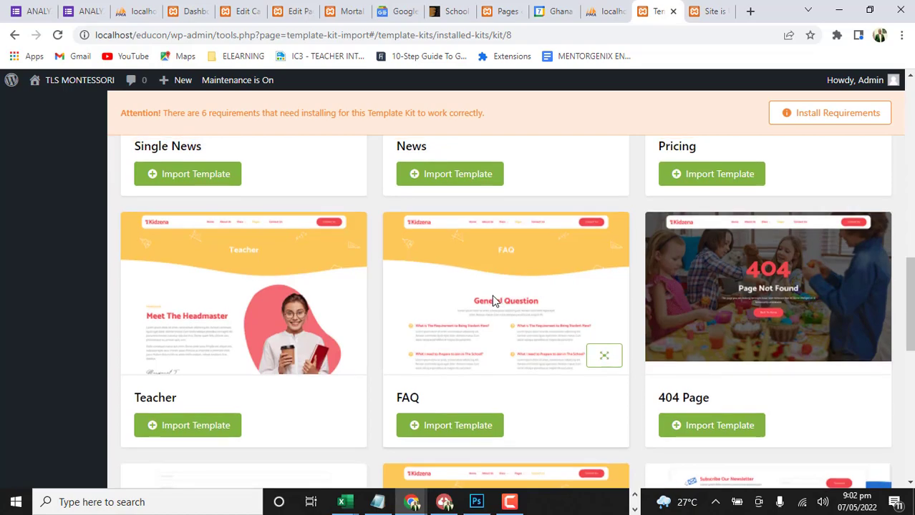
scroll(491, 301, "up", 3)
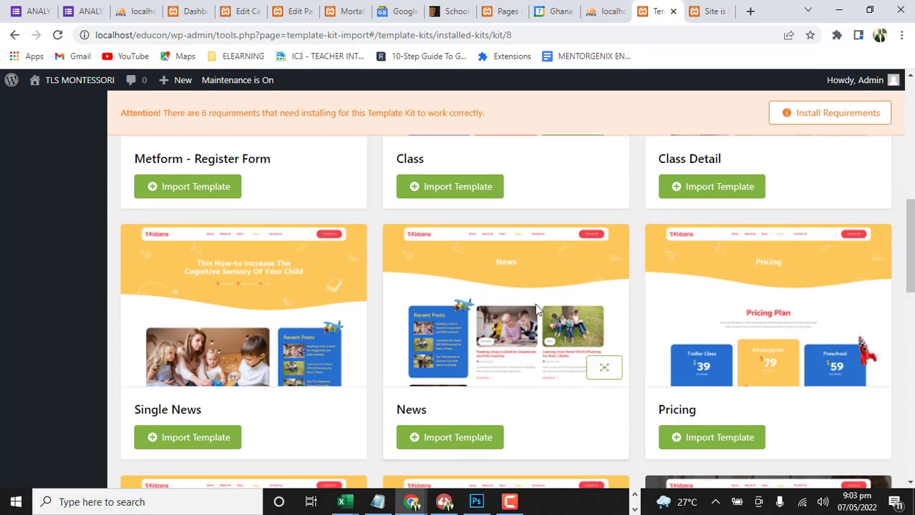
scroll(537, 308, "down", 2)
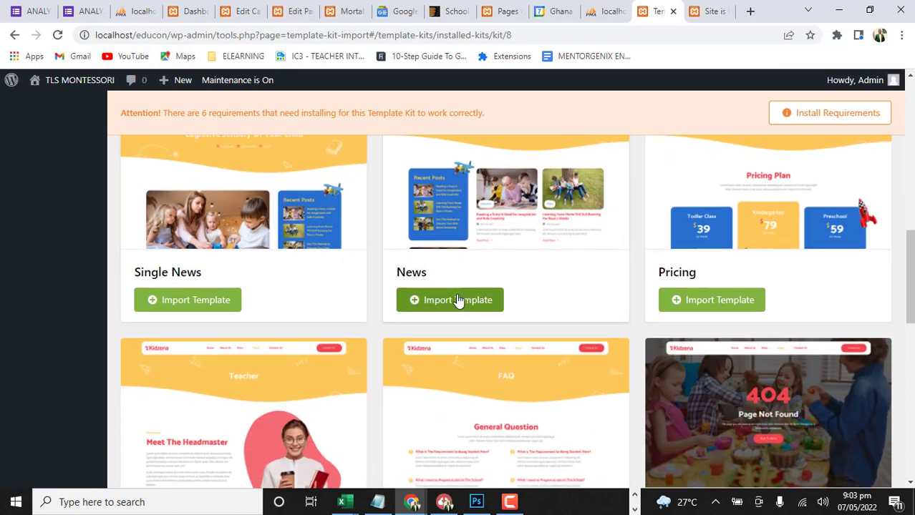
scroll(458, 299, "down", 2)
scroll(456, 297, "up", 3)
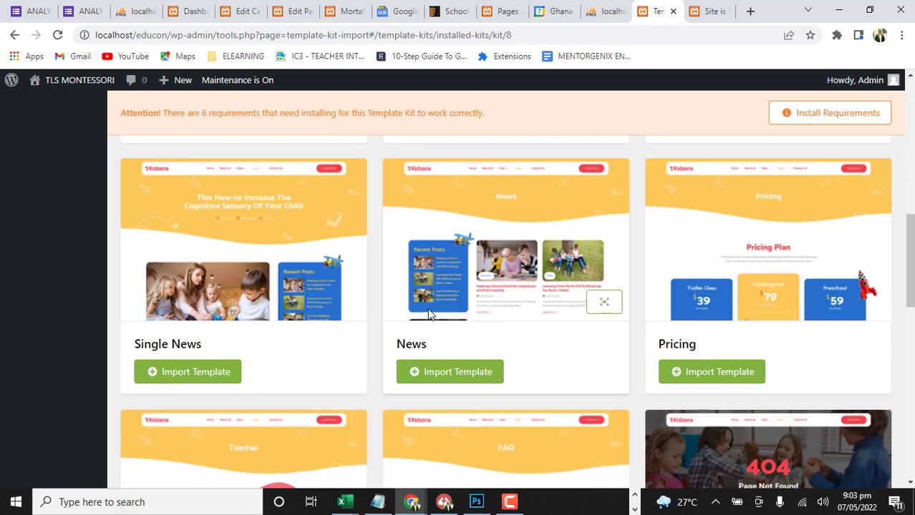
Try to import the Kidzena kit's Global Kit Styles template, and dismiss the resulting dialog
scroll(427, 312, "up", 3)
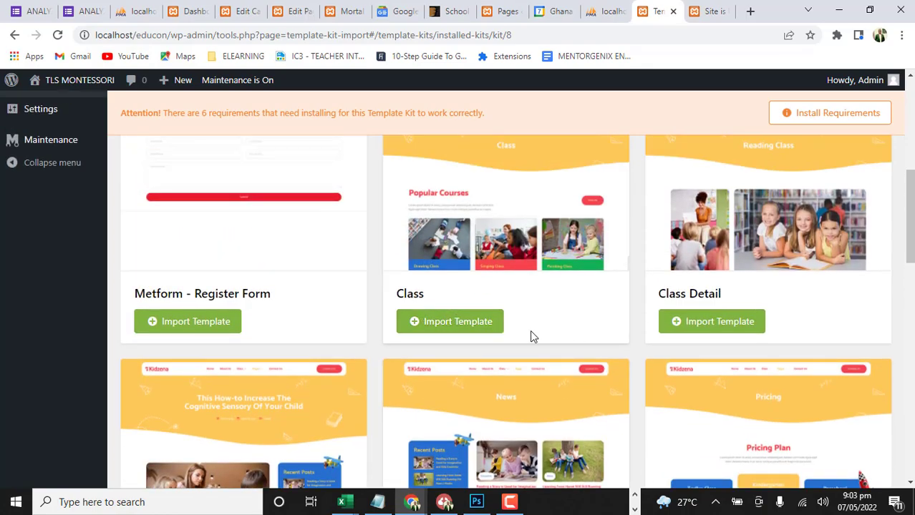
scroll(447, 335, "up", 4)
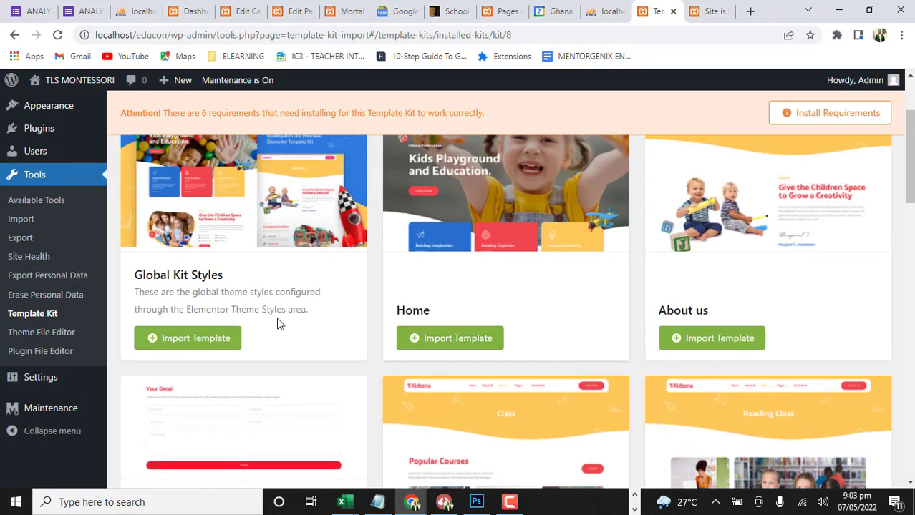
scroll(286, 323, "up", 1)
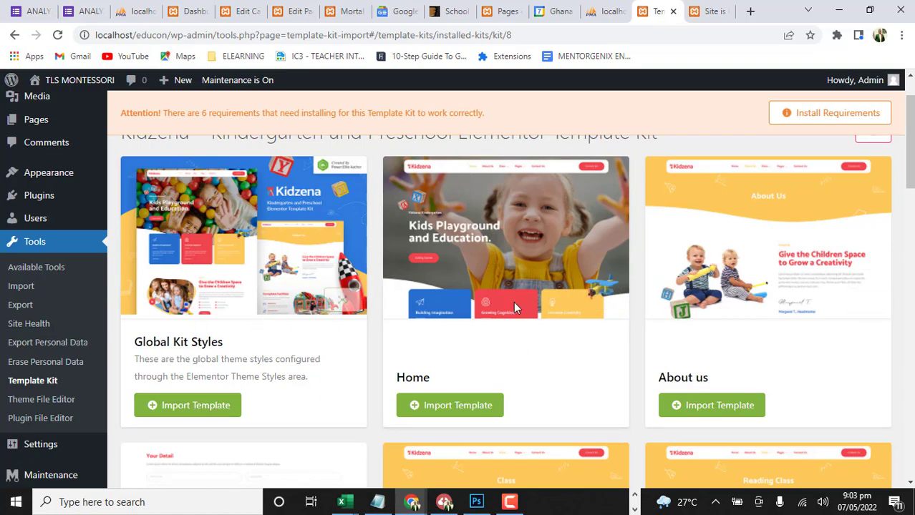
left_click(213, 410)
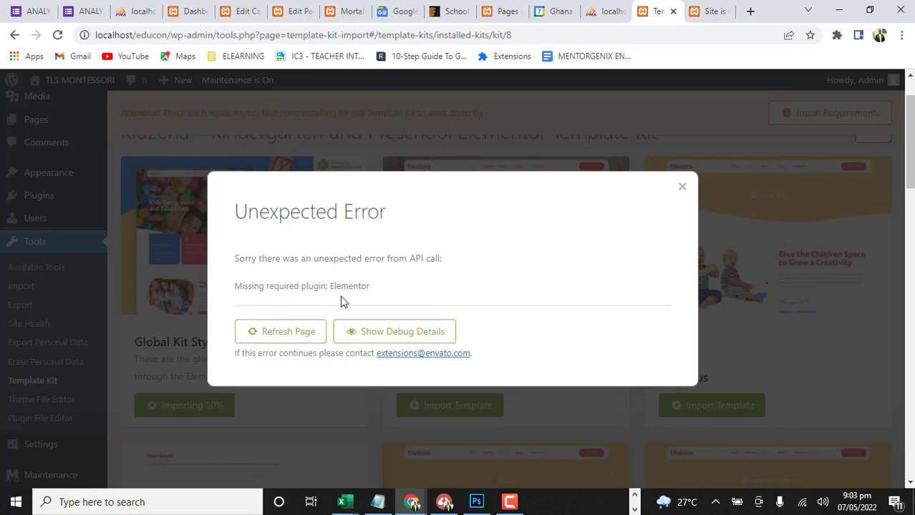
left_click(682, 187)
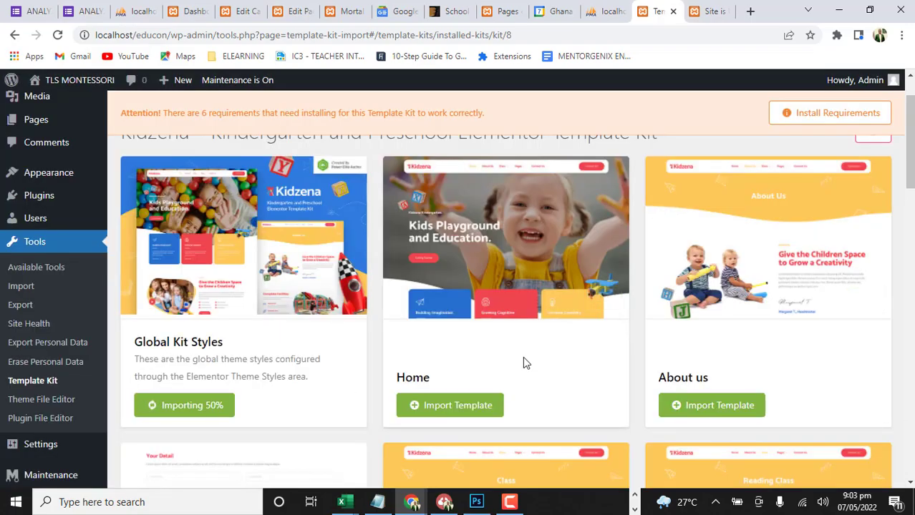
Open the list of missing plugins and settings required by the Kidzena template kit
scroll(522, 363, "down", 1)
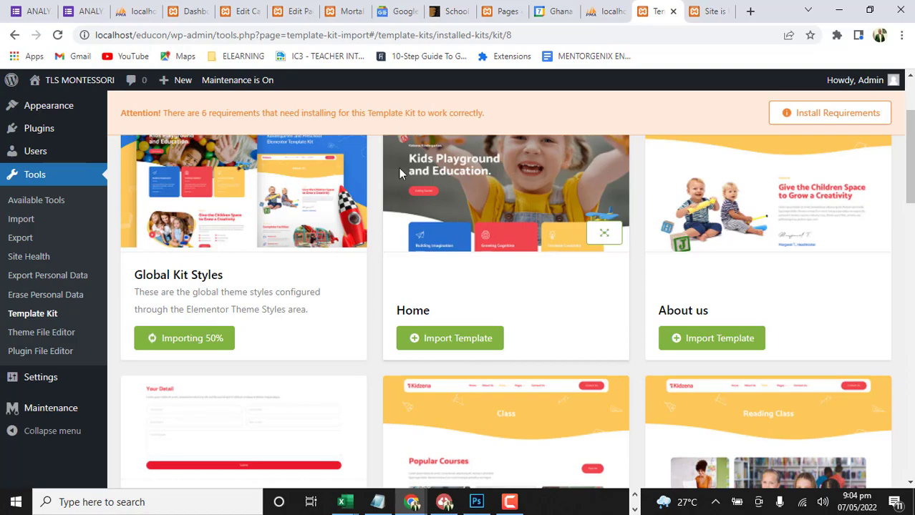
scroll(351, 192, "down", 4)
scroll(498, 121, "down", 5)
scroll(480, 230, "up", 10)
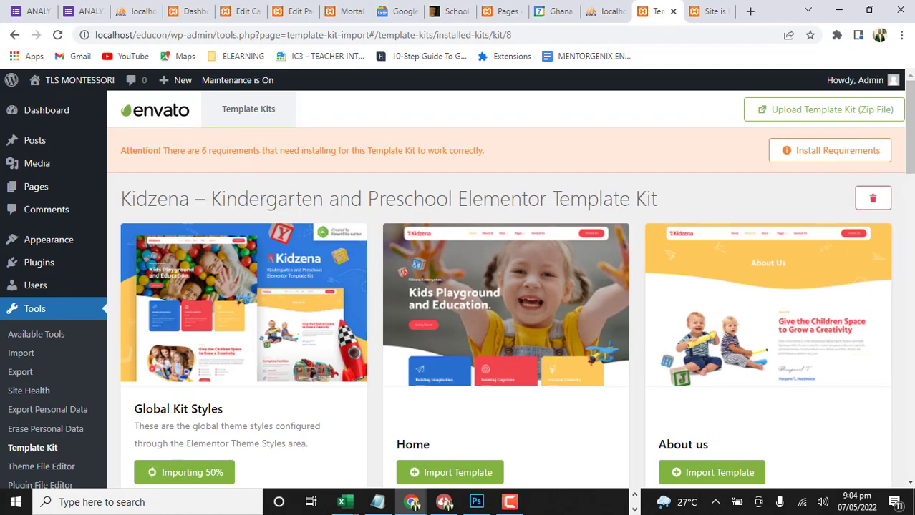
left_click(839, 158)
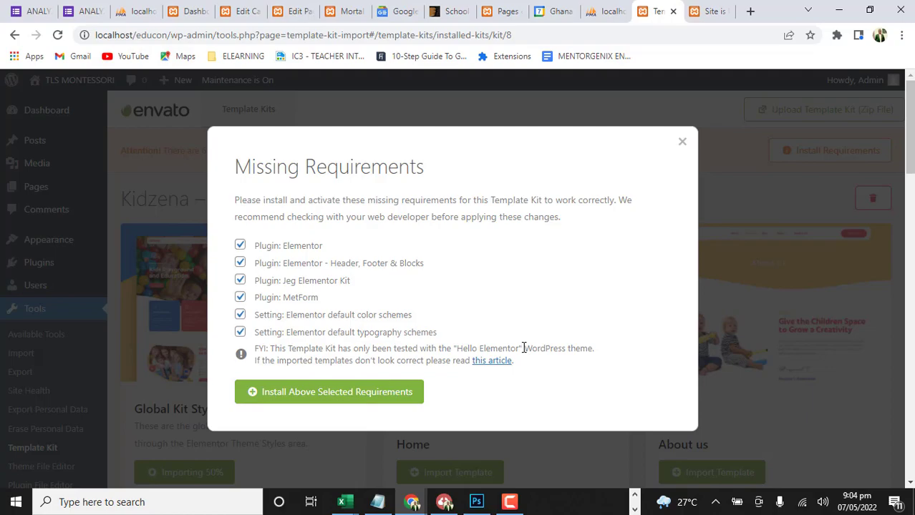
Disconnect the Educon Climax InfoTech Wi-Fi network and reconnect to it with automatic connection enabled
left_click(802, 504)
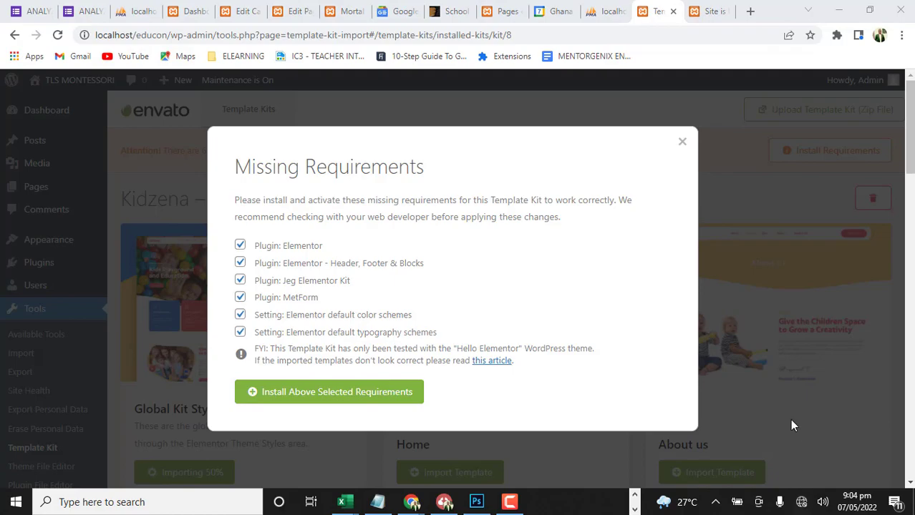
left_click(803, 508)
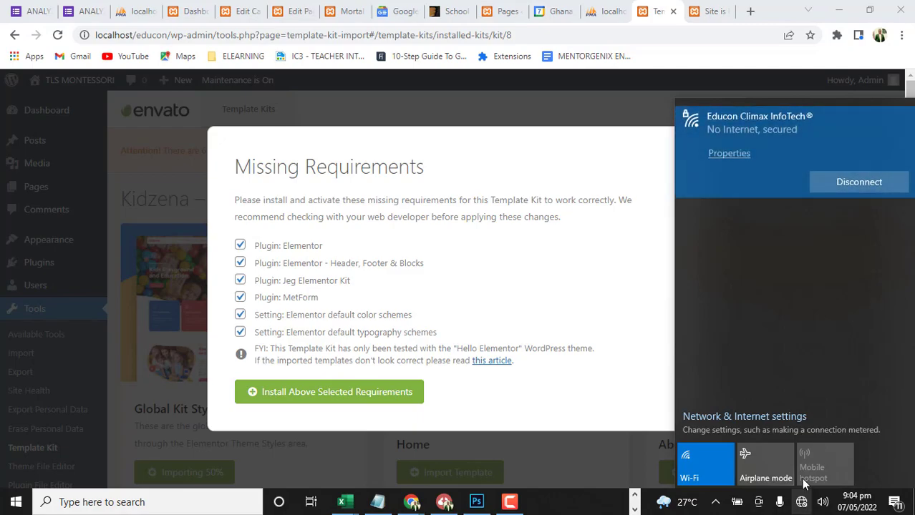
left_click(877, 192)
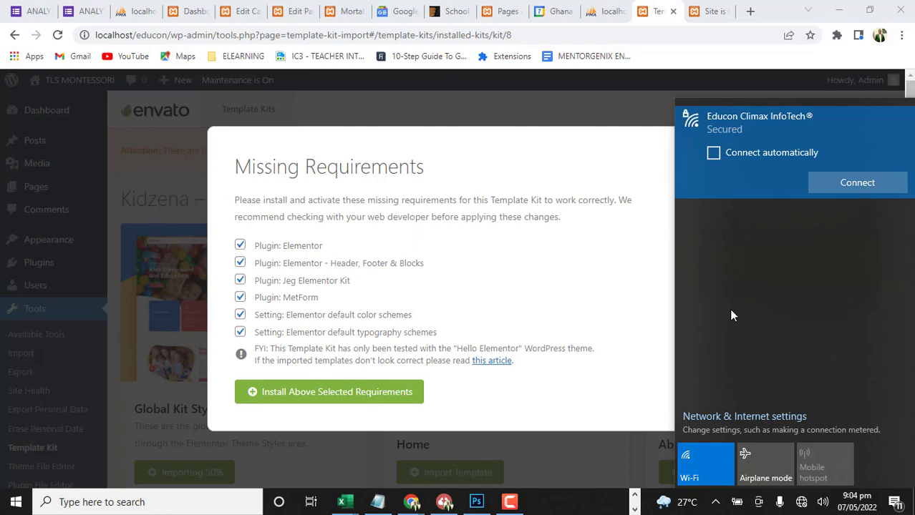
left_click(856, 181)
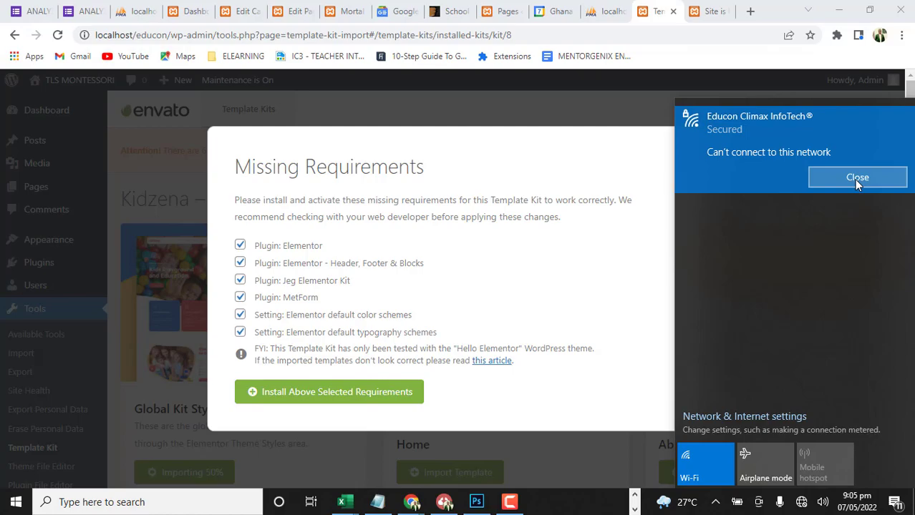
left_click(856, 179)
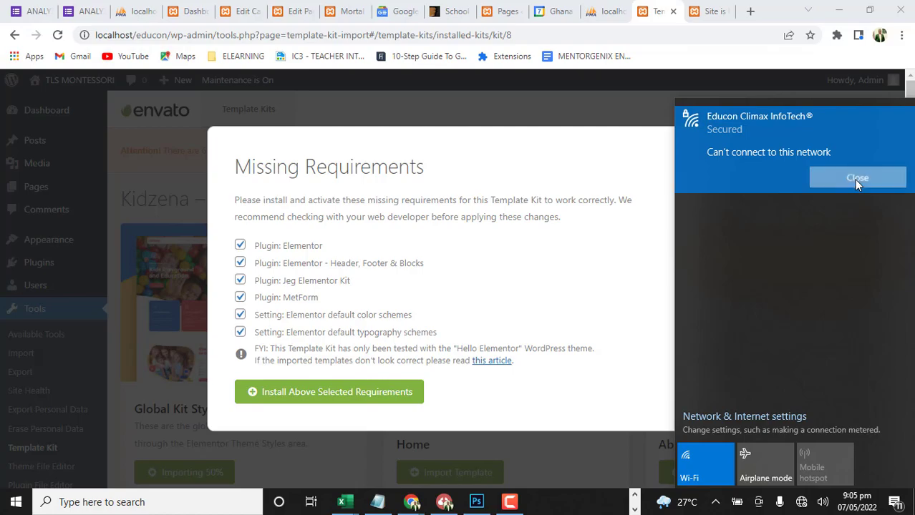
left_click(855, 183)
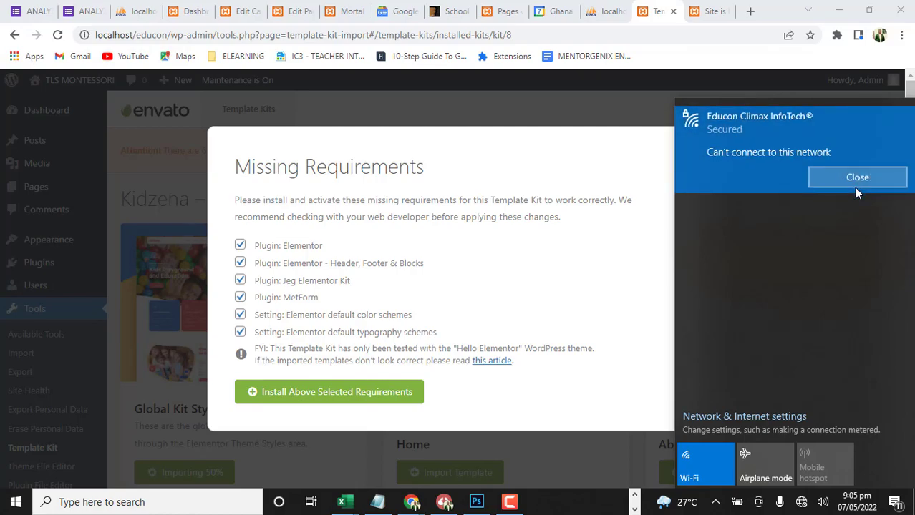
left_click(860, 179)
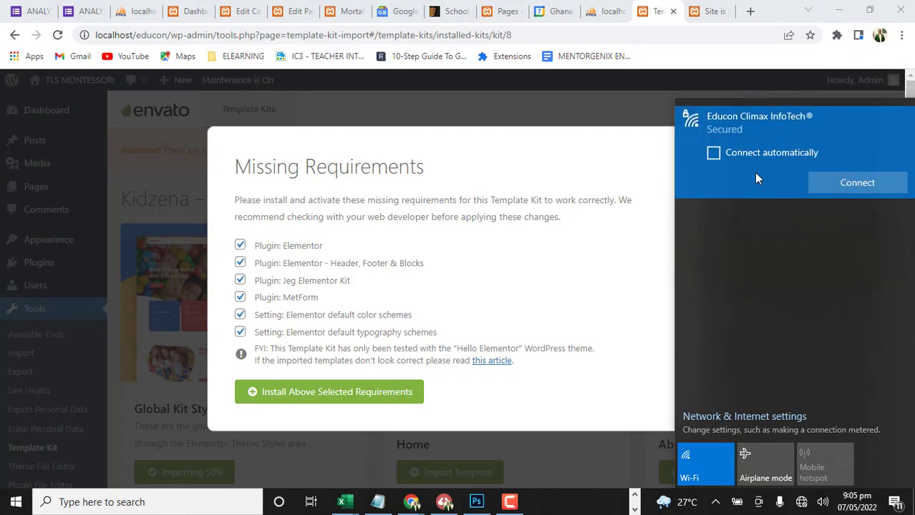
left_click(714, 153)
left_click(855, 182)
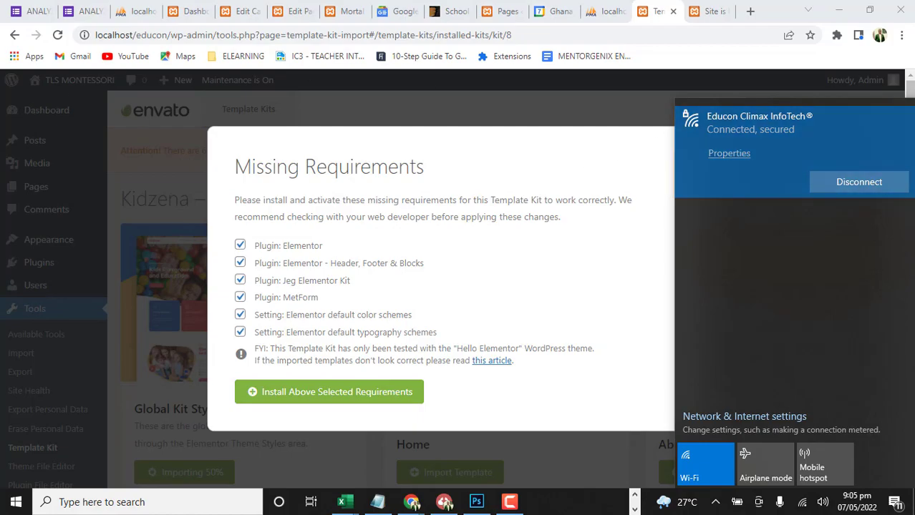
key("Escape")
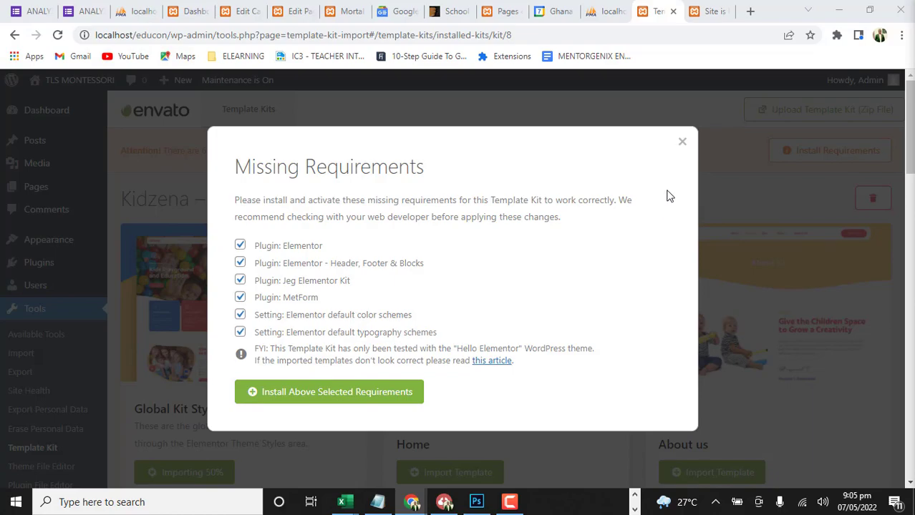
Reopen the Kidzena kit's missing requirements and install all the selected plugins and Elementor default settings
left_click(682, 142)
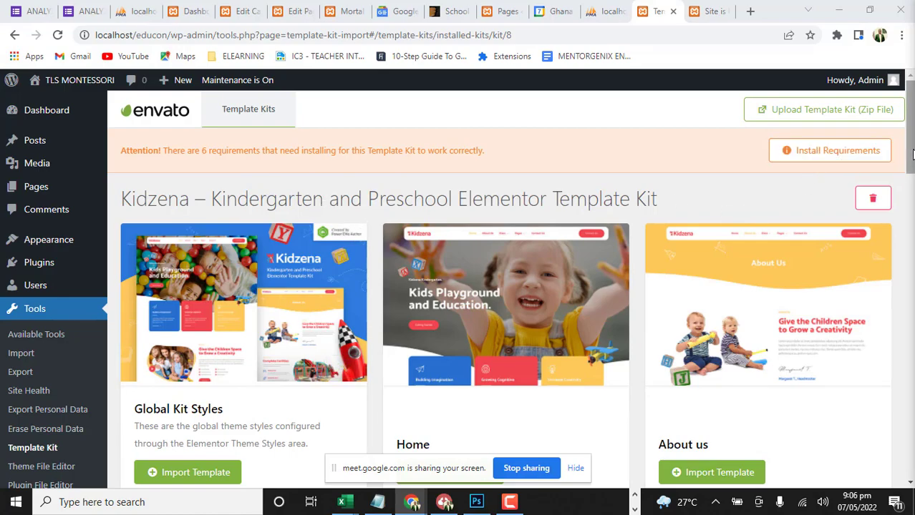
left_click(837, 151)
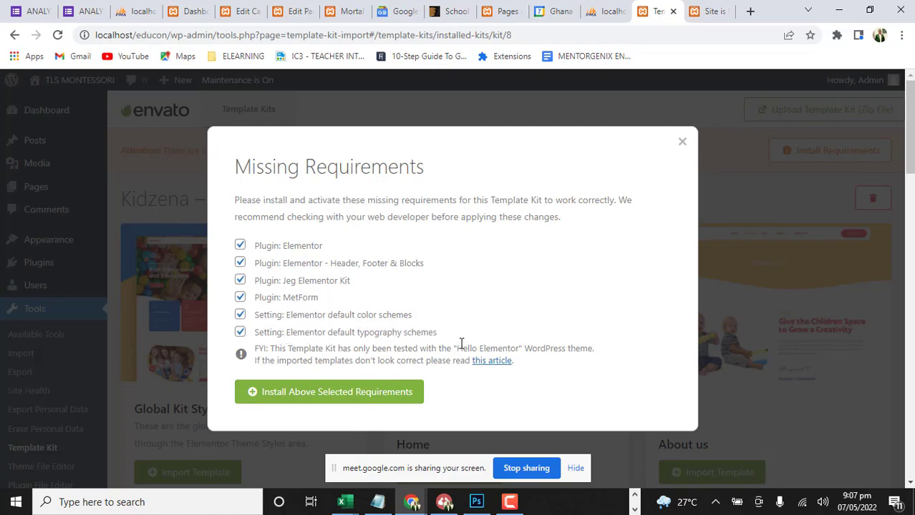
left_click(336, 392)
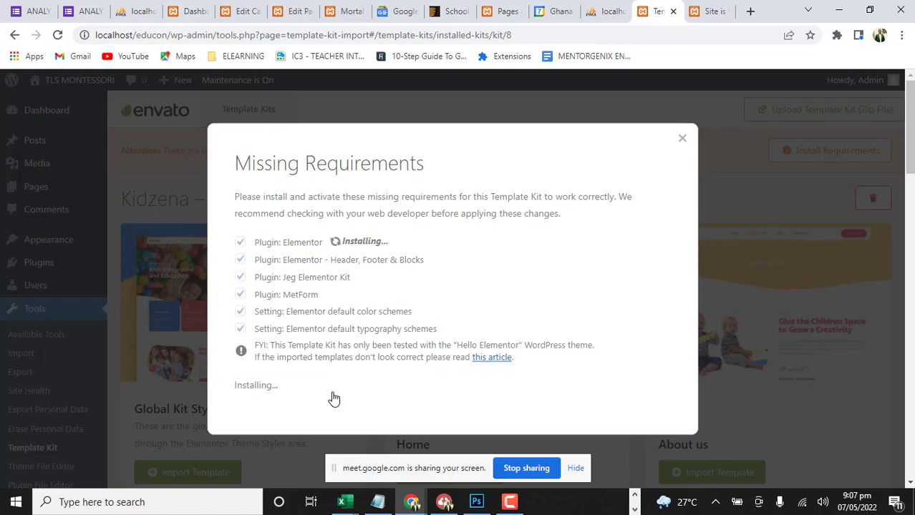
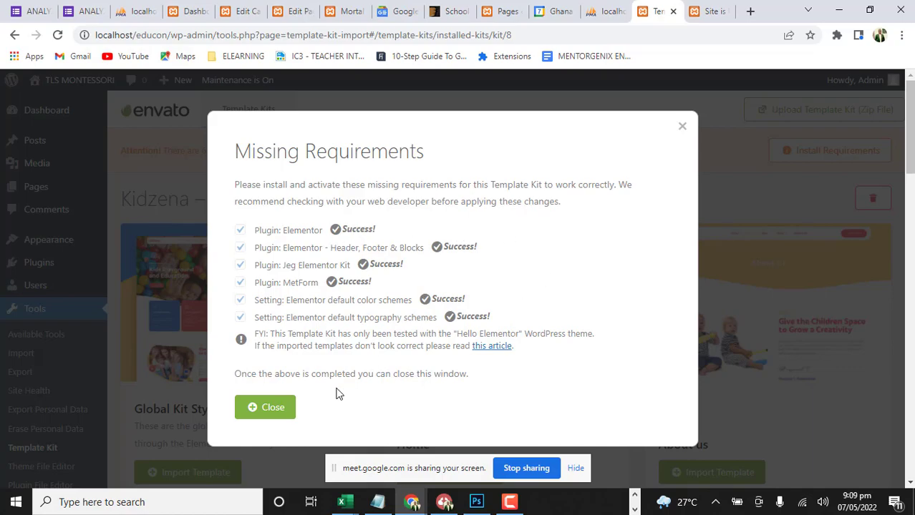
Dismiss the completed missing-requirements dialog and import the Kidzena kit's Global Kit Styles template
left_click(259, 411)
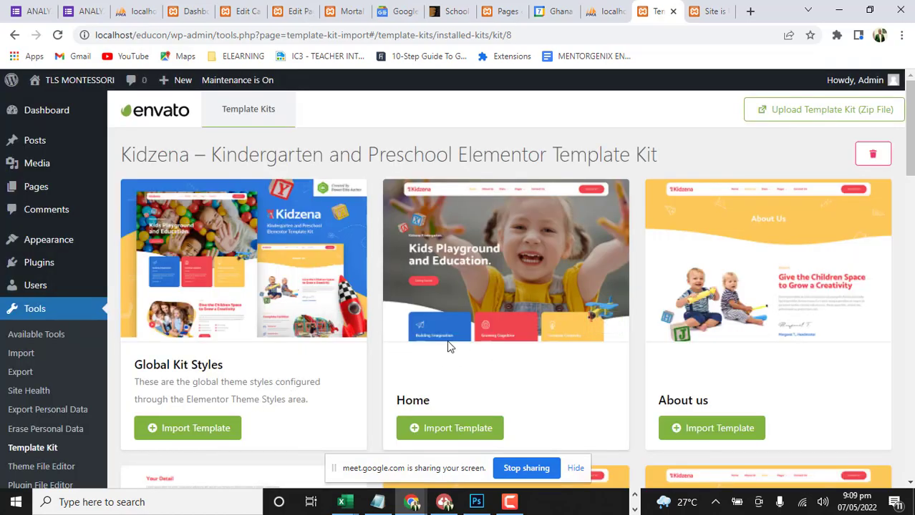
scroll(447, 312, "down", 4)
scroll(436, 323, "up", 4)
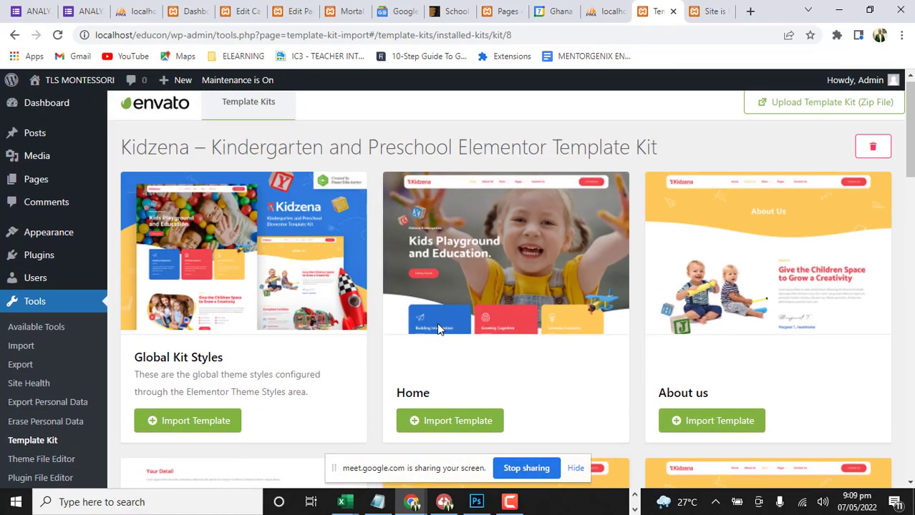
scroll(438, 326, "down", 3)
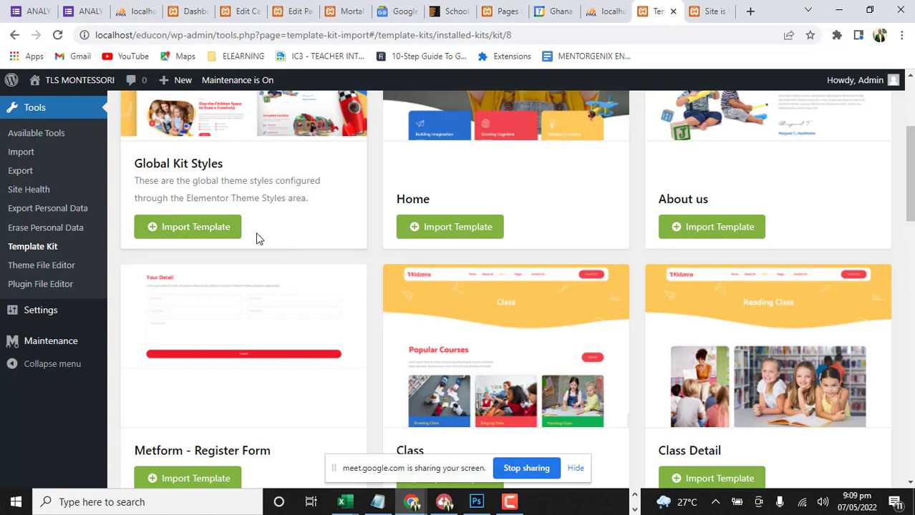
left_click(209, 232)
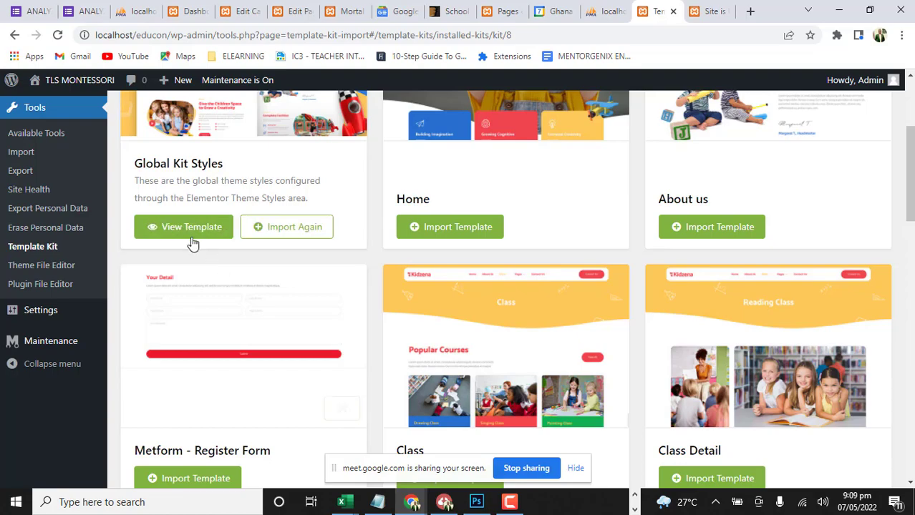
Review all the page, form, footer and header templates offered in the Kidzena kit
scroll(527, 268, "up", 3)
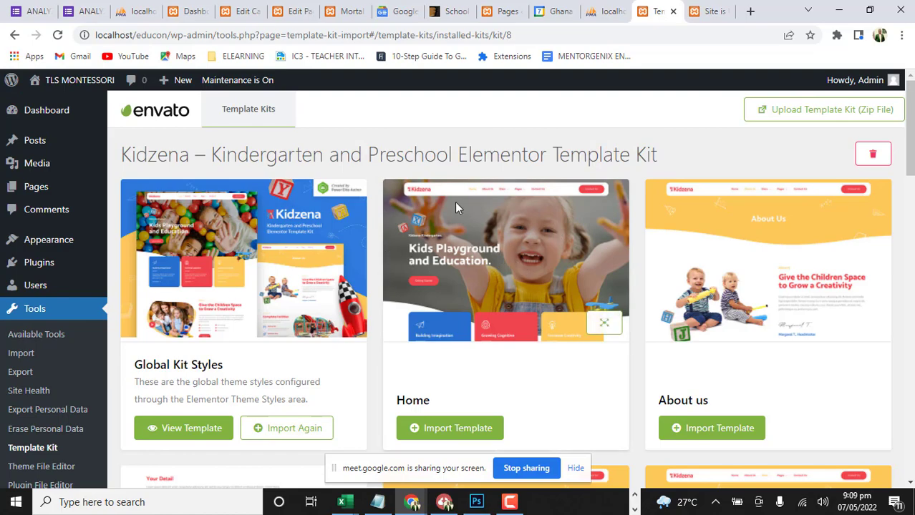
scroll(772, 173, "down", 2)
scroll(730, 225, "down", 2)
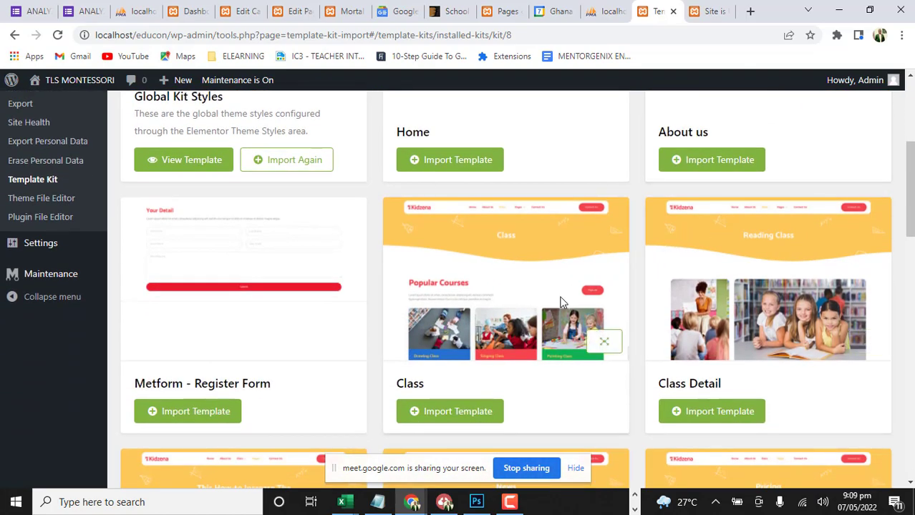
scroll(586, 299, "down", 4)
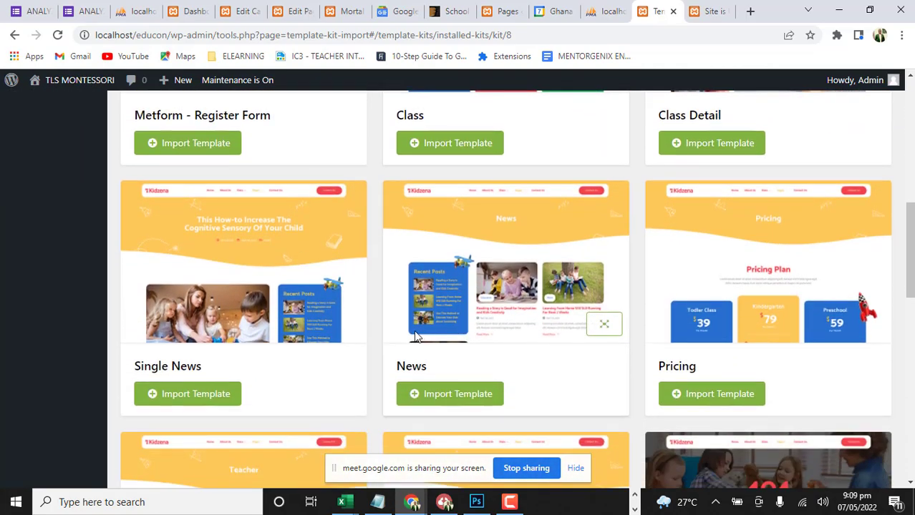
scroll(417, 336, "down", 1)
scroll(551, 314, "down", 4)
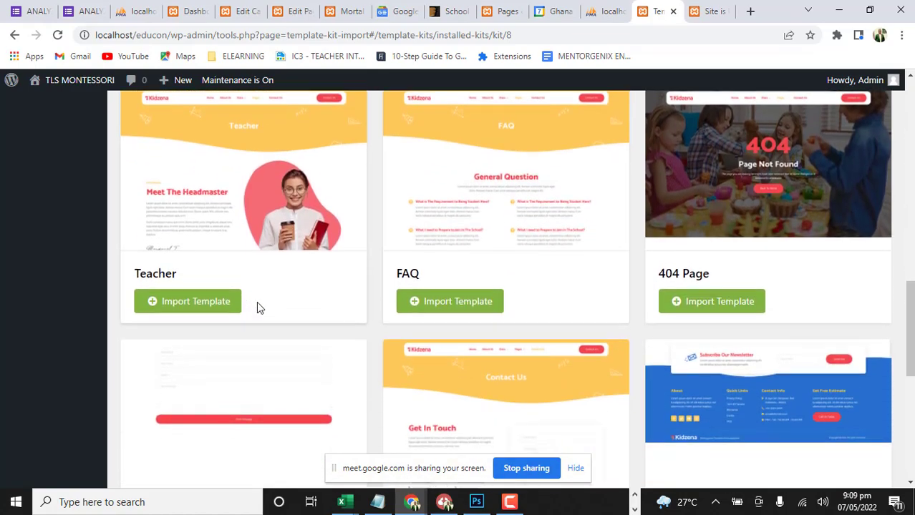
scroll(286, 314, "down", 3)
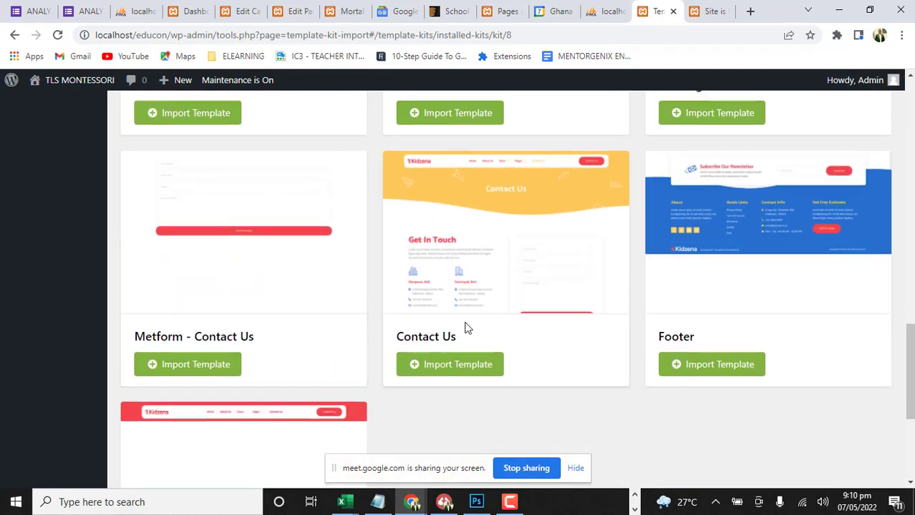
scroll(465, 326, "up", 4)
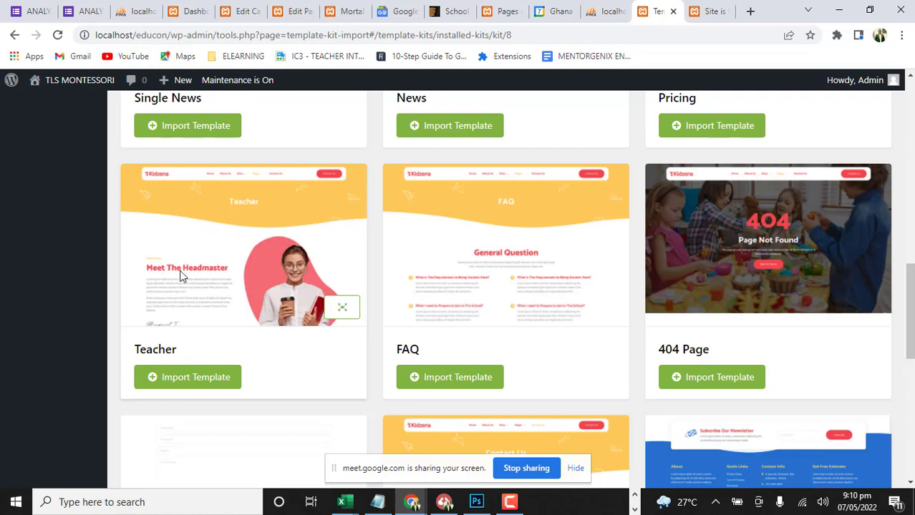
scroll(637, 328, "down", 1)
scroll(637, 329, "down", 3)
scroll(637, 328, "down", 1)
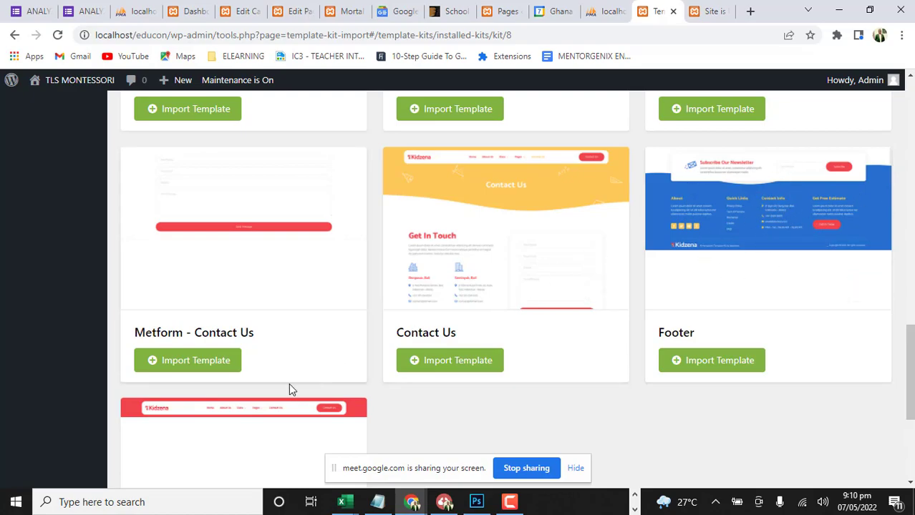
scroll(300, 274, "down", 2)
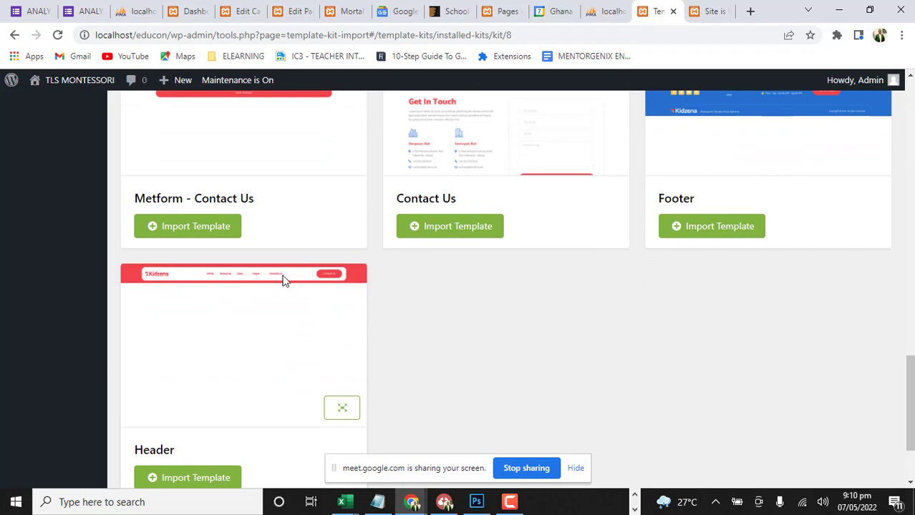
Import the Home template from the Kidzena kit
scroll(544, 183, "up", 2)
scroll(544, 177, "up", 10)
scroll(541, 159, "down", 2)
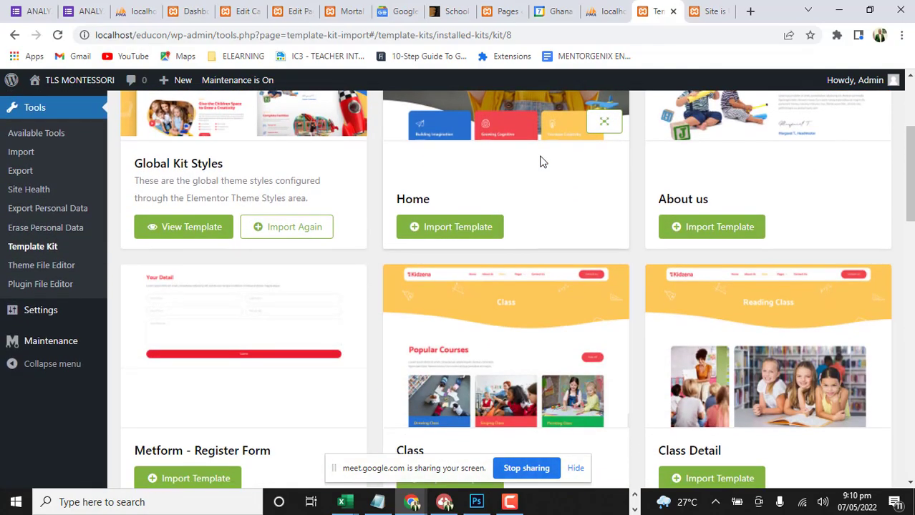
left_click(433, 233)
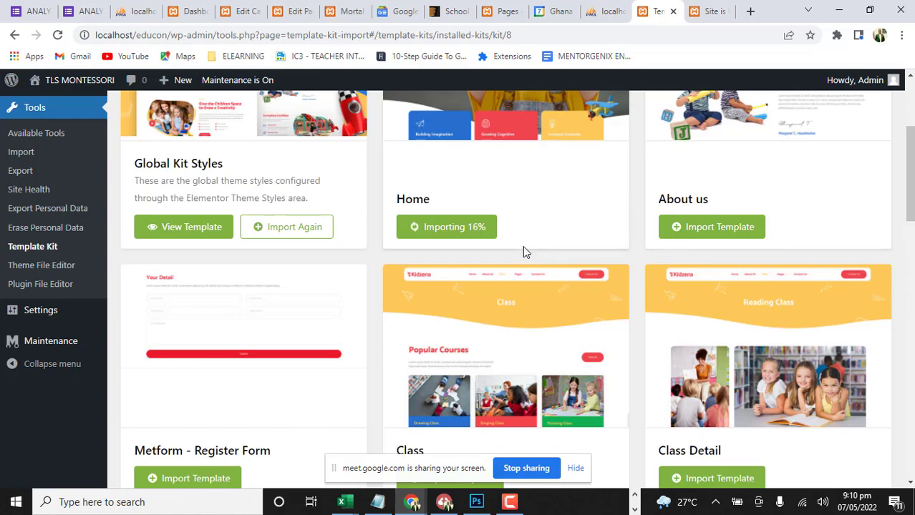
Look through the kit's remaining Class, News, Teacher, FAQ and Contact Us templates while the Home import runs
scroll(523, 249, "down", 3)
scroll(523, 248, "up", 2)
scroll(523, 248, "down", 3)
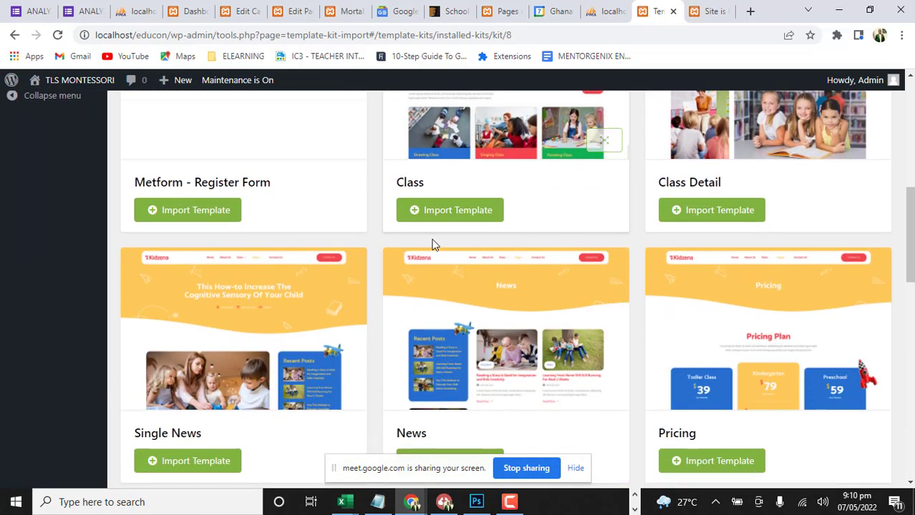
scroll(410, 261, "up", 1)
scroll(460, 263, "up", 3)
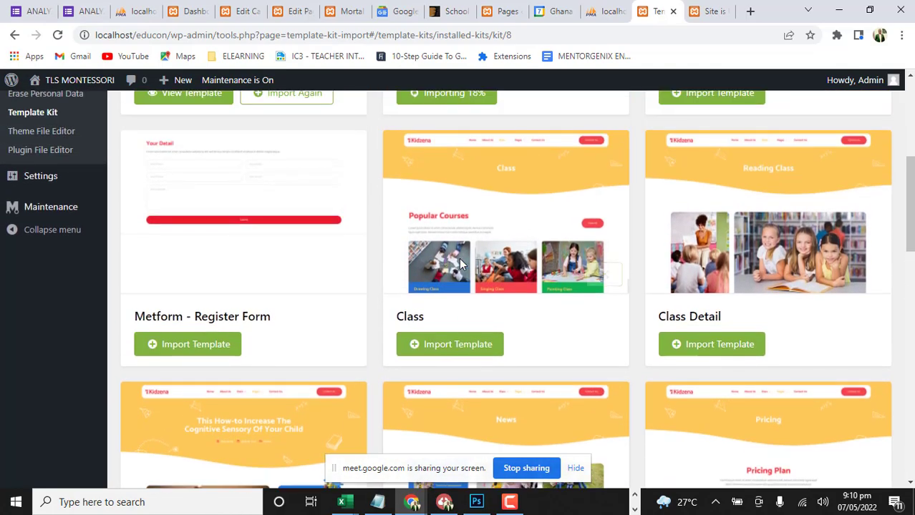
scroll(601, 258, "down", 1)
scroll(593, 269, "down", 5)
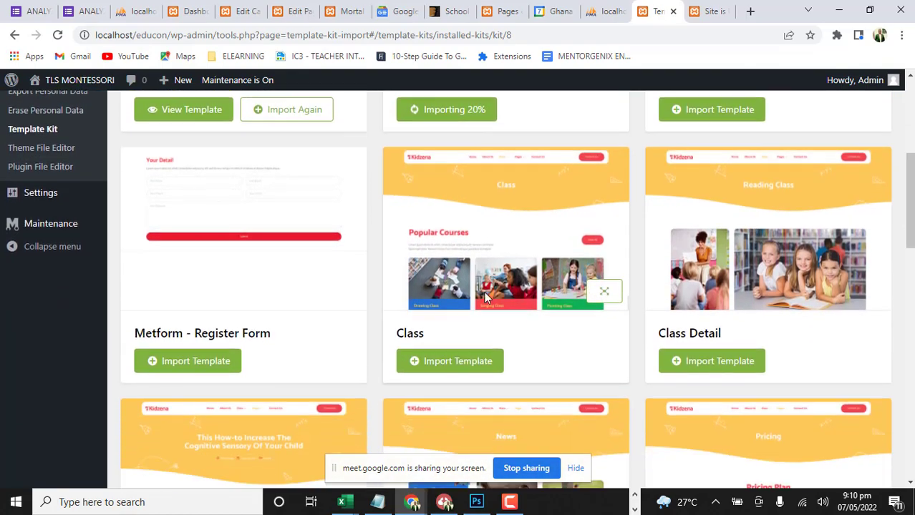
scroll(380, 357, "down", 4)
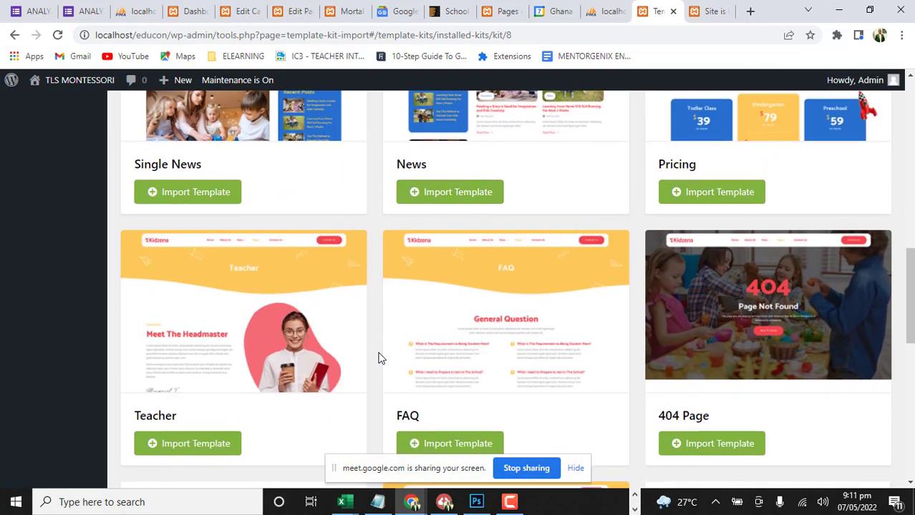
scroll(458, 337, "down", 2)
scroll(427, 352, "down", 1)
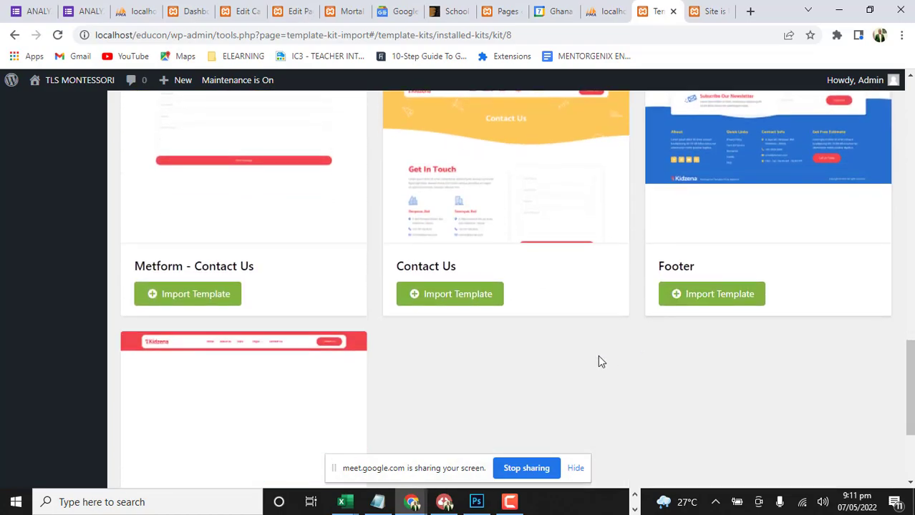
Import the About us template from the Kidzena kit
scroll(535, 325, "up", 11)
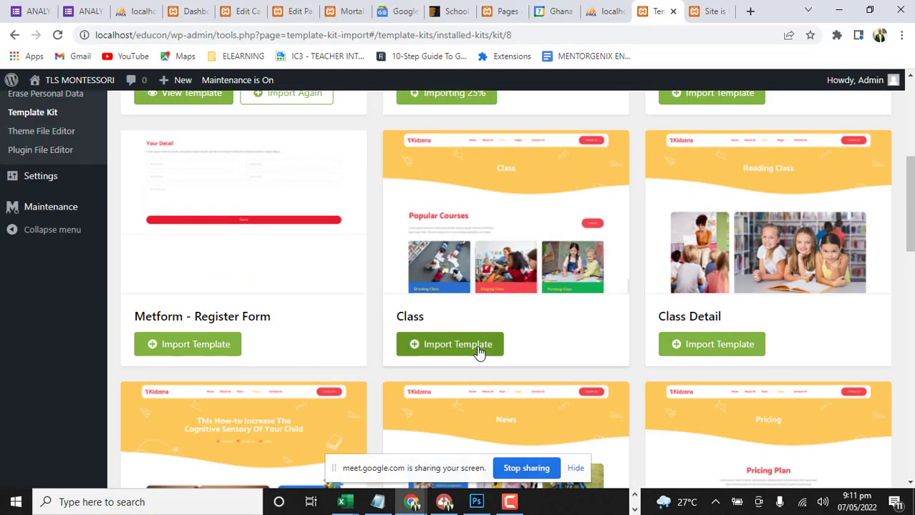
scroll(477, 349, "up", 3)
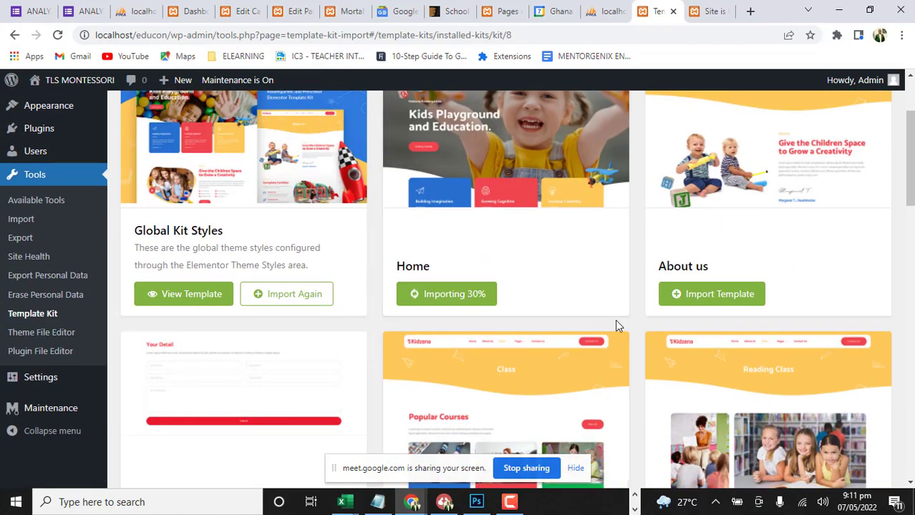
left_click(725, 303)
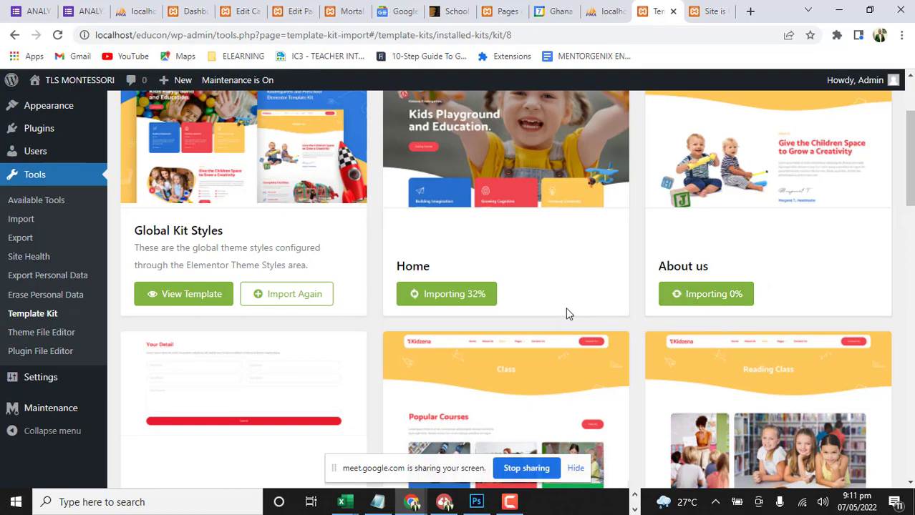
Import the Header and Footer templates from the end of the Kidzena kit's template list
scroll(544, 279, "up", 1)
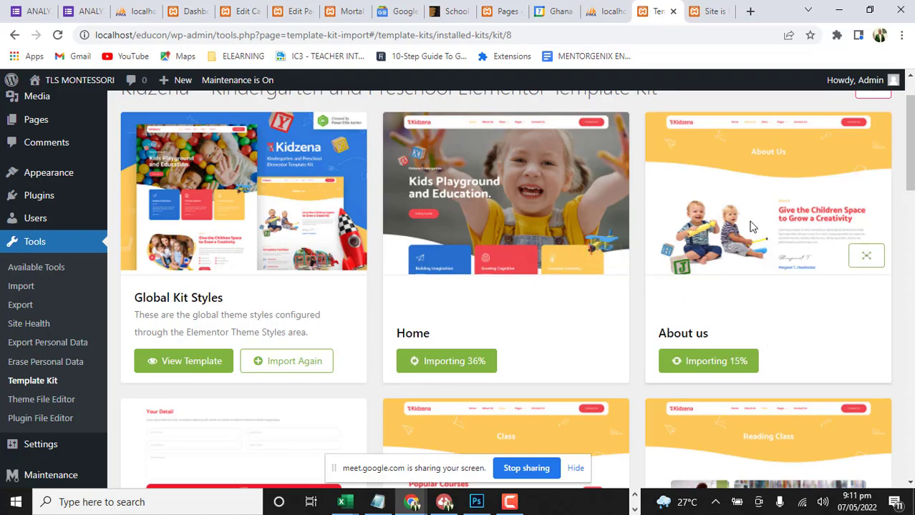
scroll(444, 285, "down", 12)
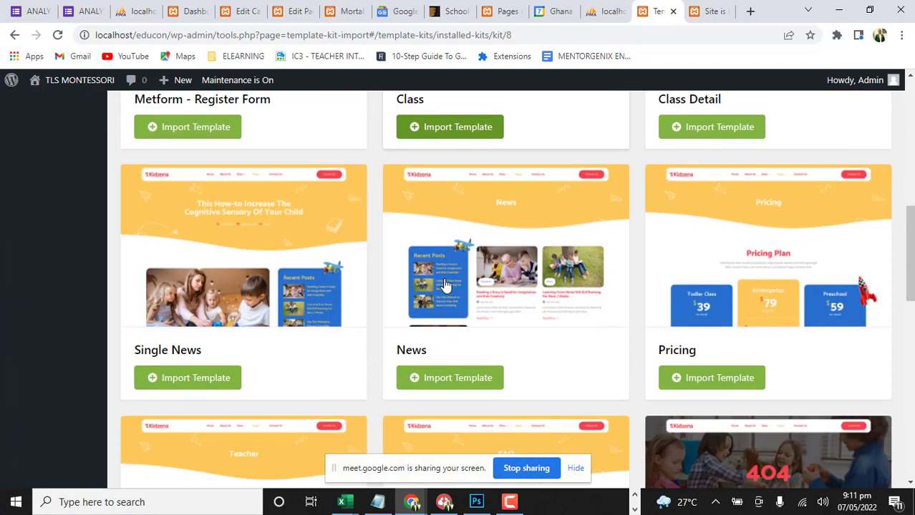
scroll(445, 285, "down", 5)
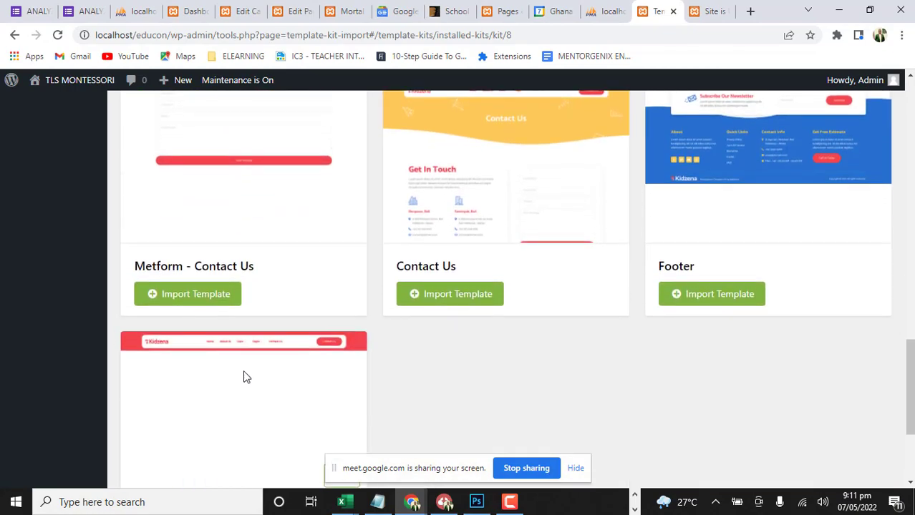
scroll(211, 327, "down", 3)
left_click(208, 364)
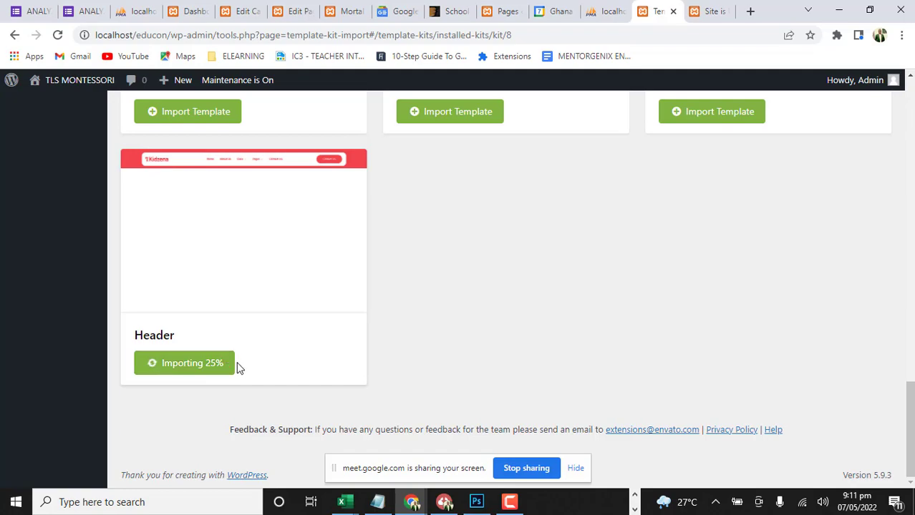
scroll(718, 285, "up", 2)
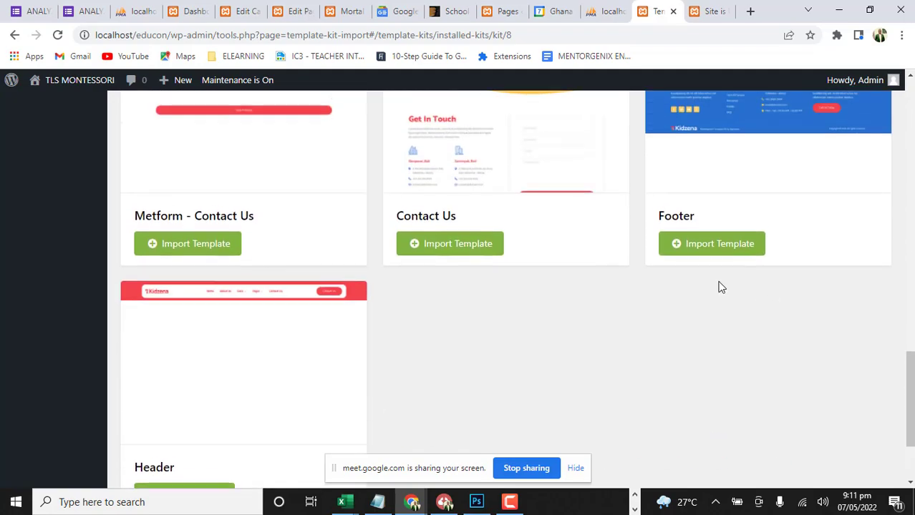
left_click(721, 250)
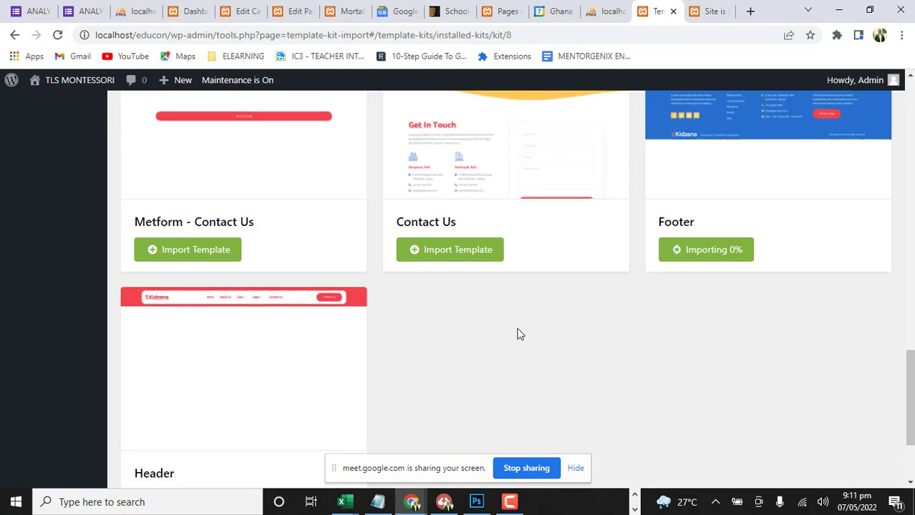
Check the import progress of the Home, About us, Header and Footer templates
scroll(520, 322, "up", 8)
scroll(520, 323, "up", 5)
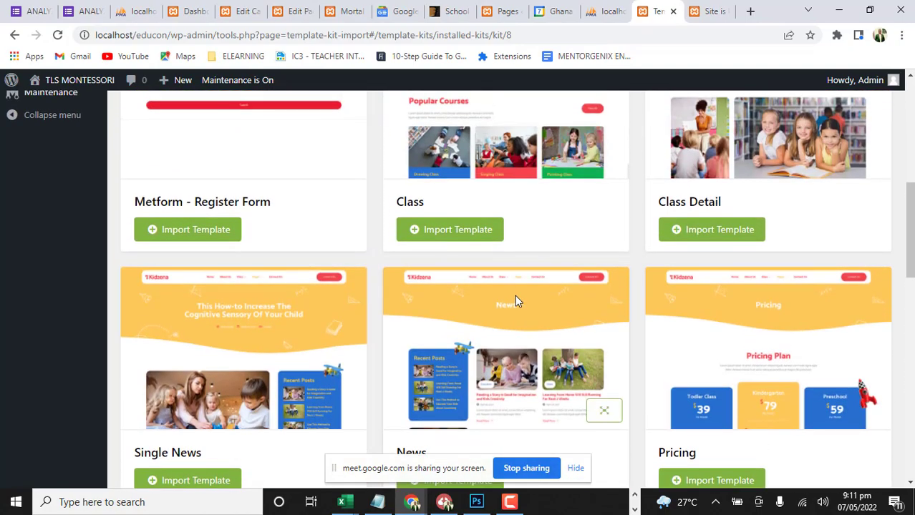
scroll(517, 301, "up", 5)
scroll(516, 302, "down", 3)
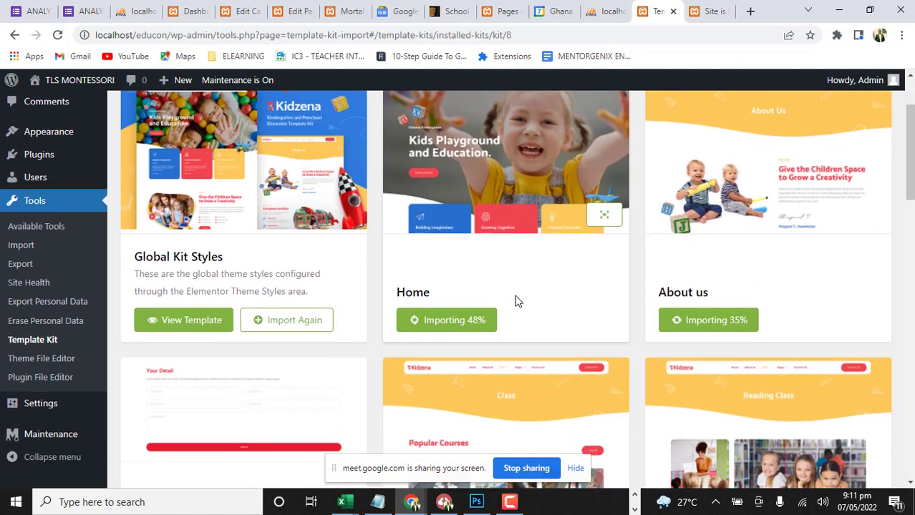
scroll(494, 321, "down", 8)
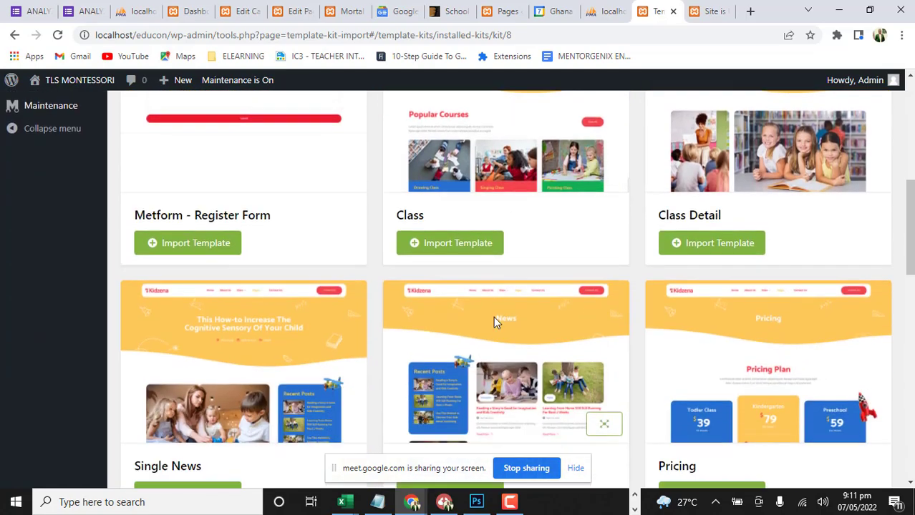
scroll(321, 284, "down", 1)
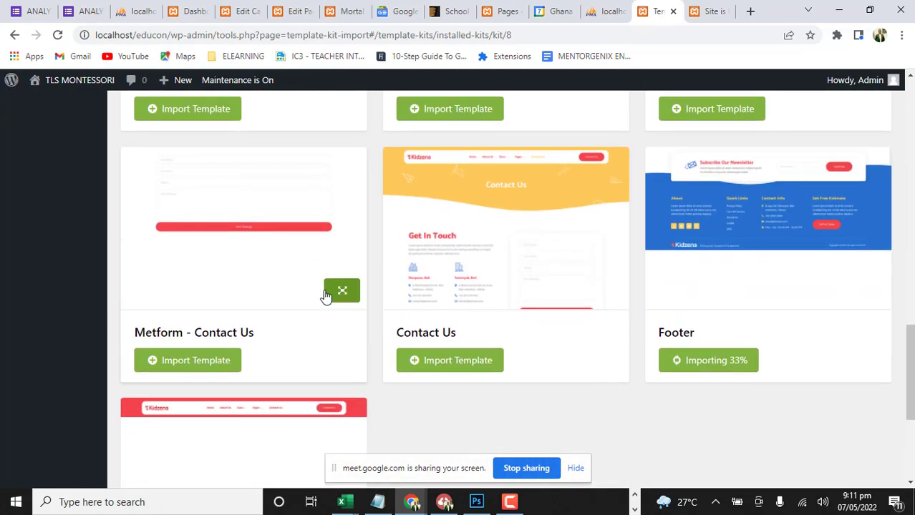
scroll(179, 372, "down", 1)
scroll(201, 387, "down", 2)
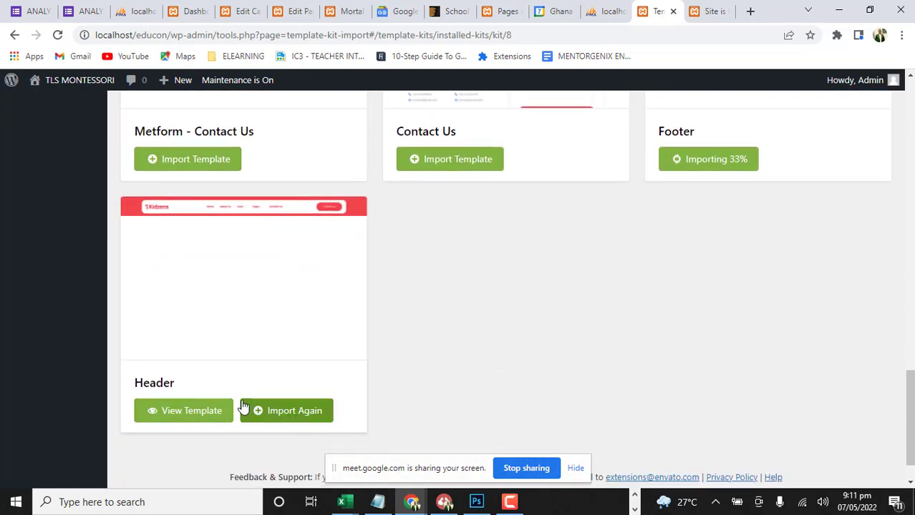
scroll(484, 345, "up", 2)
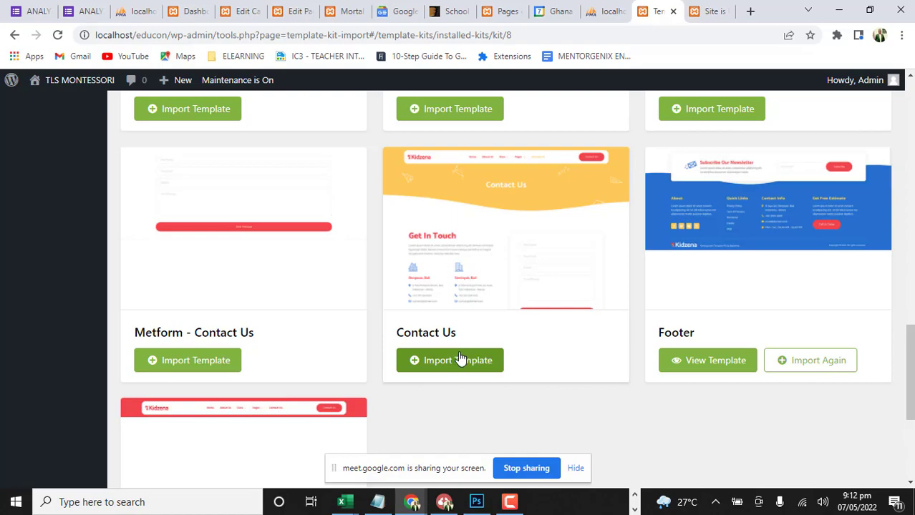
scroll(456, 360, "down", 3)
scroll(456, 359, "up", 3)
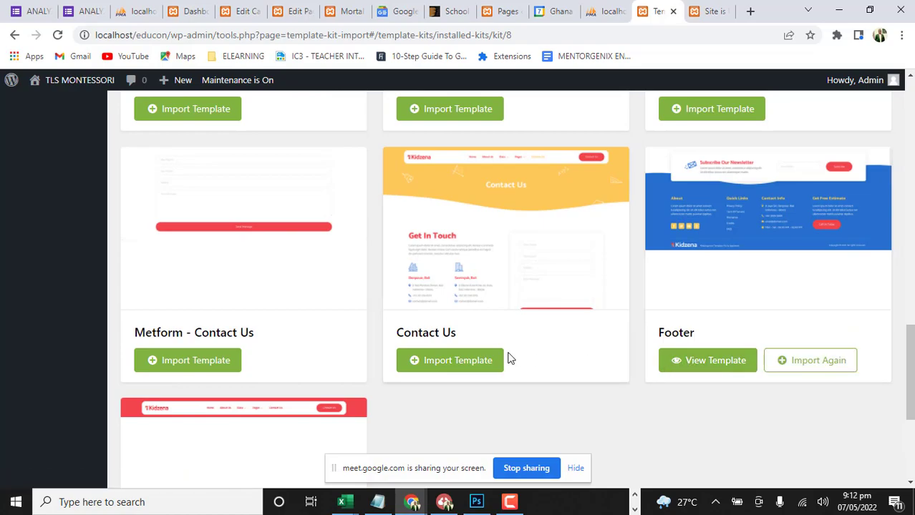
Import the Contact Us and Teacher templates from the Kidzena kit
left_click(475, 362)
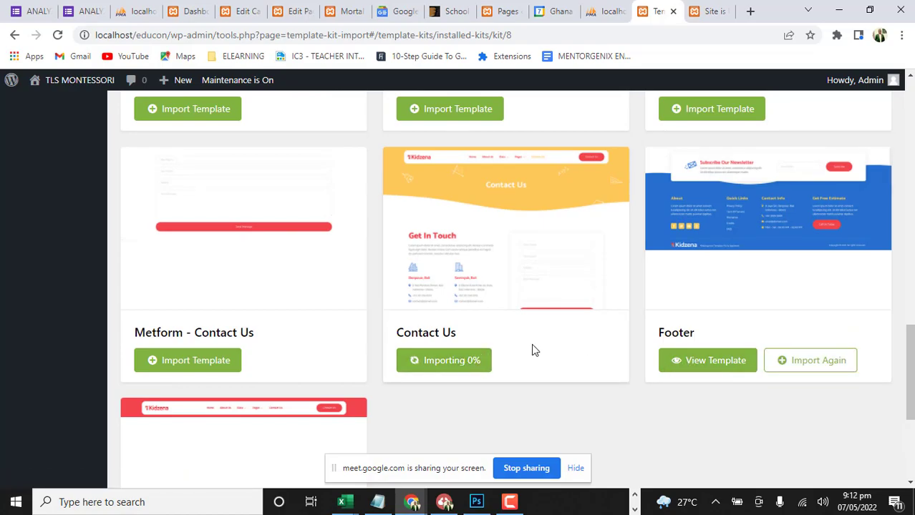
scroll(618, 316, "up", 4)
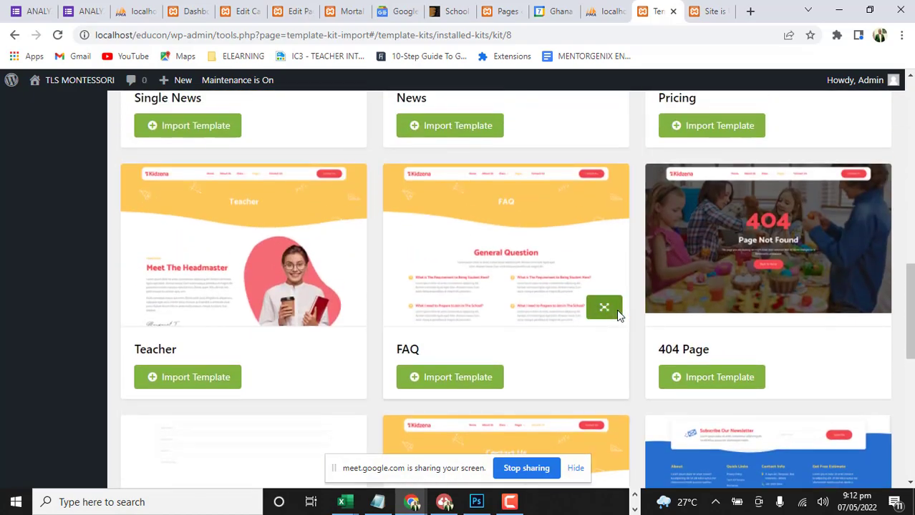
scroll(615, 317, "up", 3)
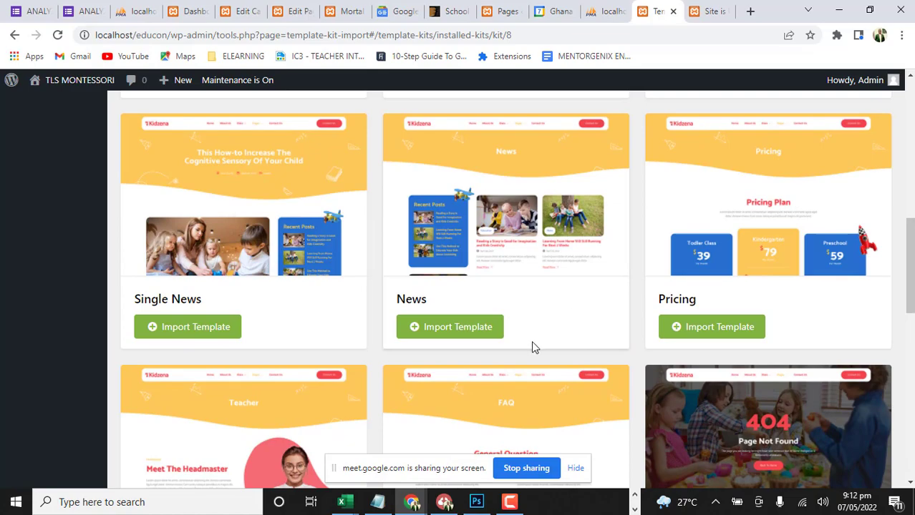
scroll(531, 347, "down", 4)
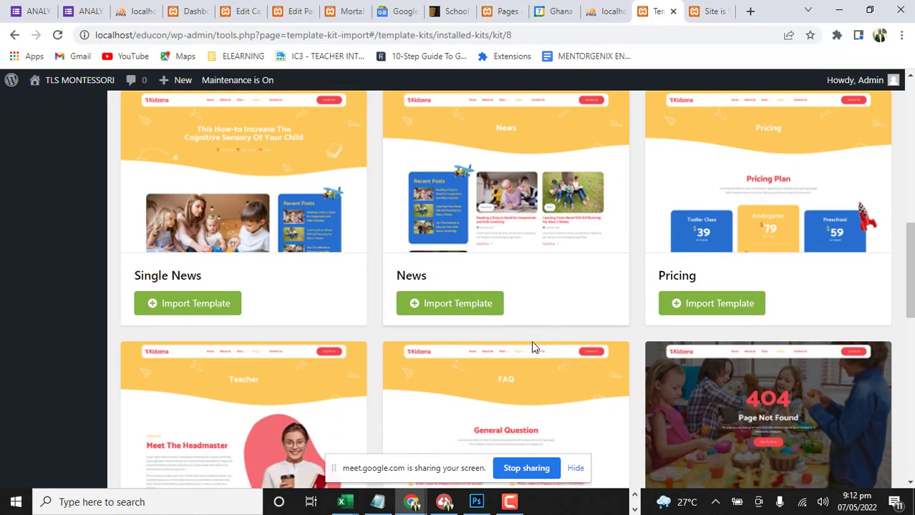
left_click(192, 311)
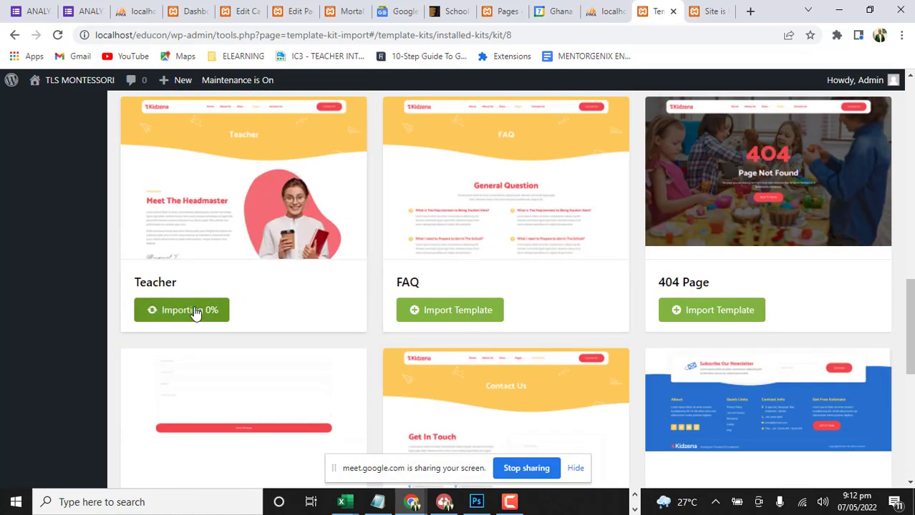
Check the import progress of the Home, About us, Contact Us and Teacher templates
scroll(570, 296, "up", 5)
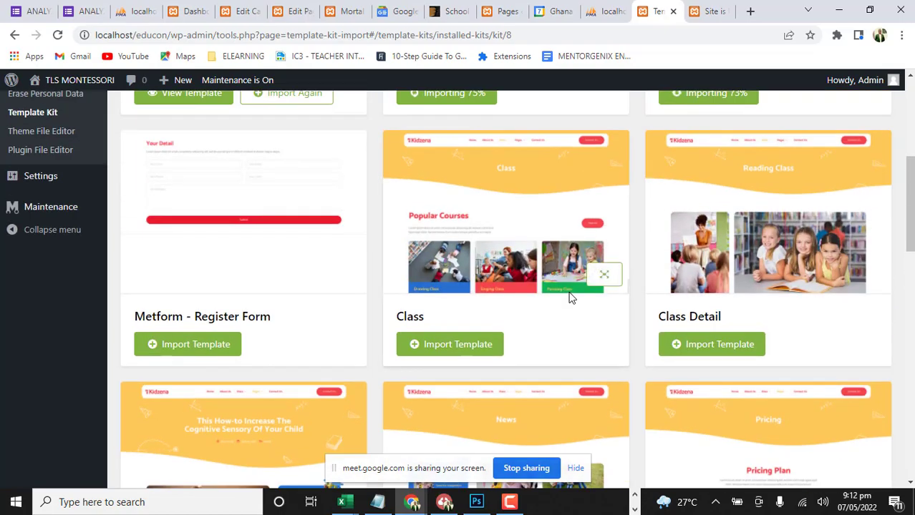
scroll(569, 297, "up", 3)
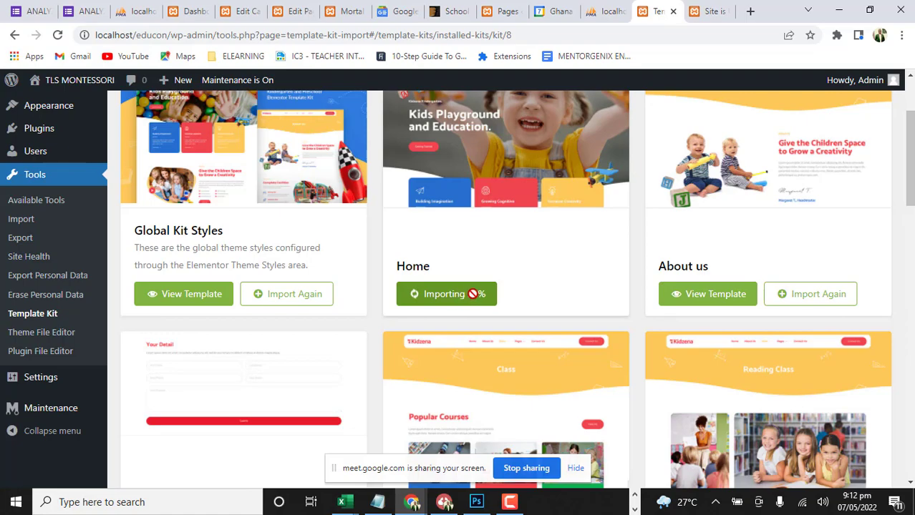
scroll(509, 297, "down", 8)
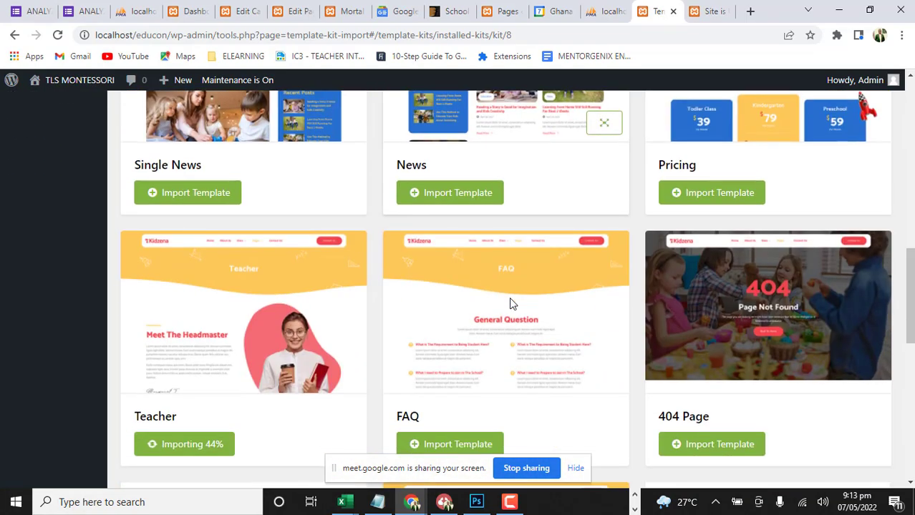
scroll(510, 304, "down", 2)
scroll(511, 303, "down", 3)
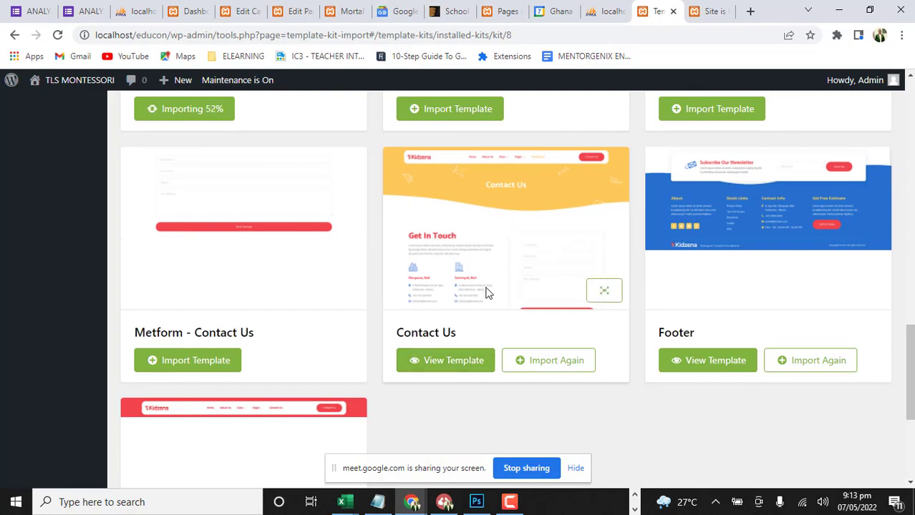
scroll(323, 282, "up", 3)
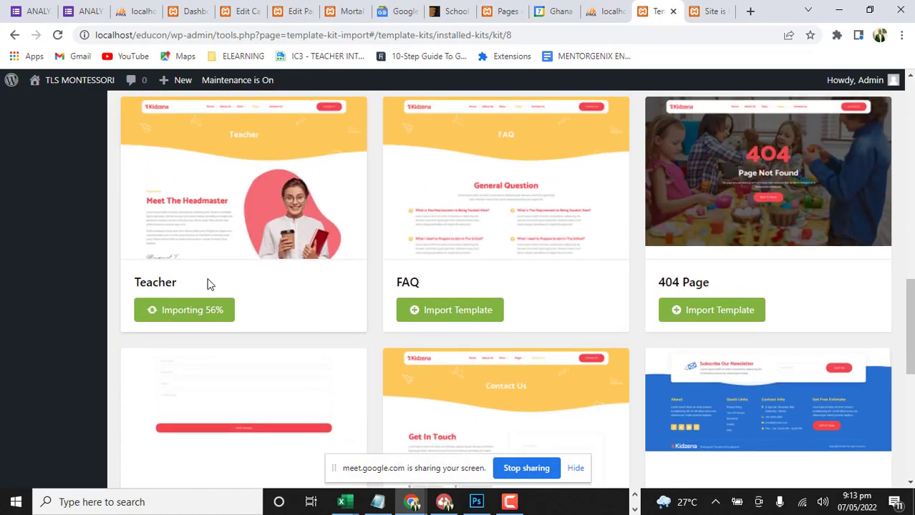
scroll(413, 269, "down", 5)
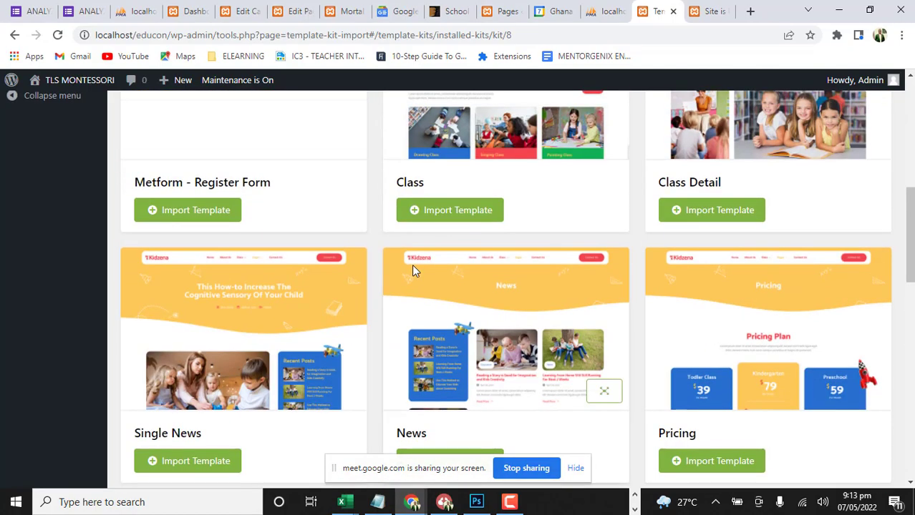
scroll(413, 266, "up", 5)
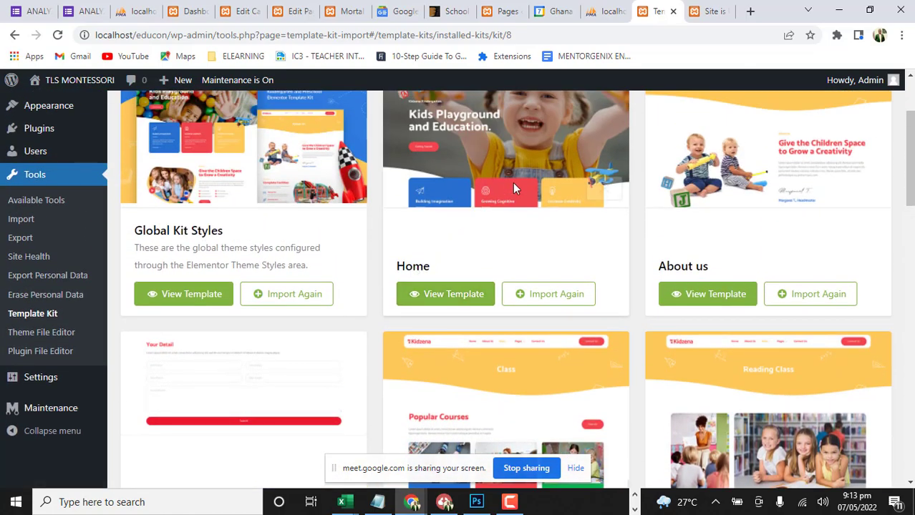
scroll(322, 265, "down", 5)
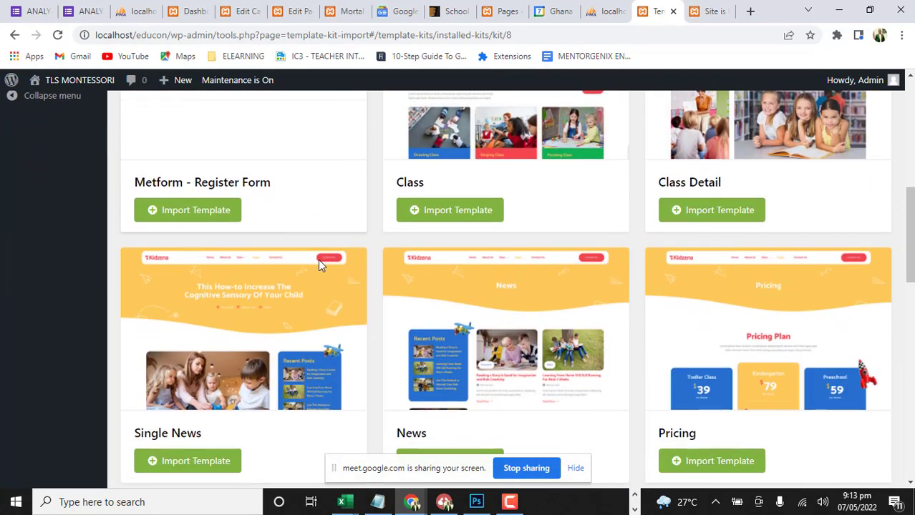
scroll(318, 259, "down", 3)
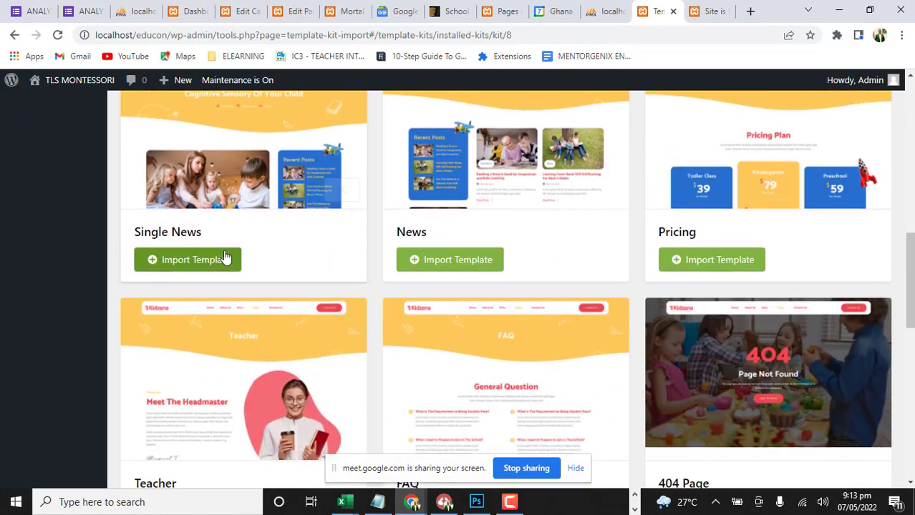
scroll(226, 257, "down", 3)
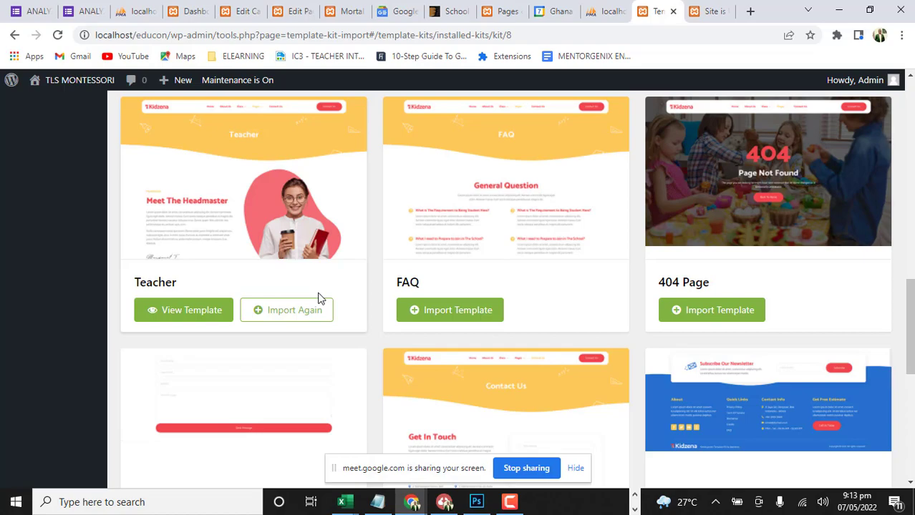
mouse_move(243, 251)
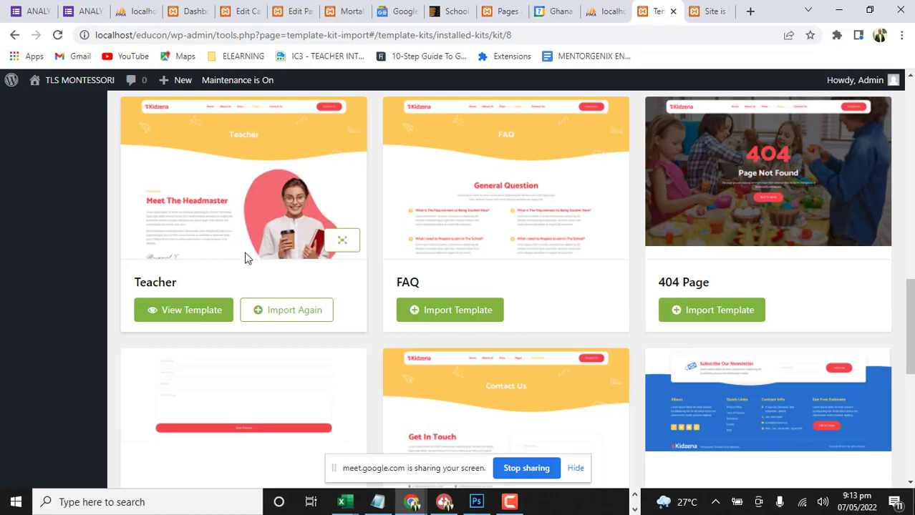
scroll(286, 285, "down", 3)
scroll(286, 284, "up", 8)
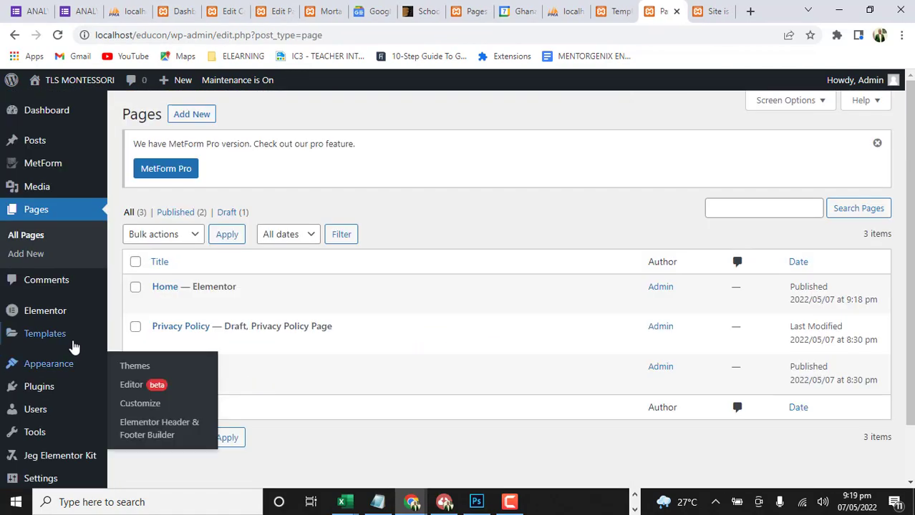
Go from the site's installed themes to the catalogue for adding a new theme
mouse_move(55, 369)
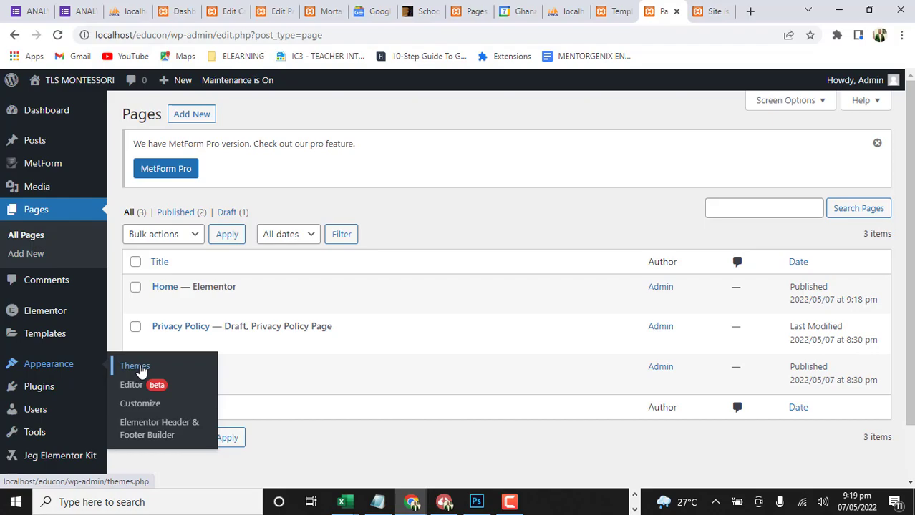
left_click(141, 370)
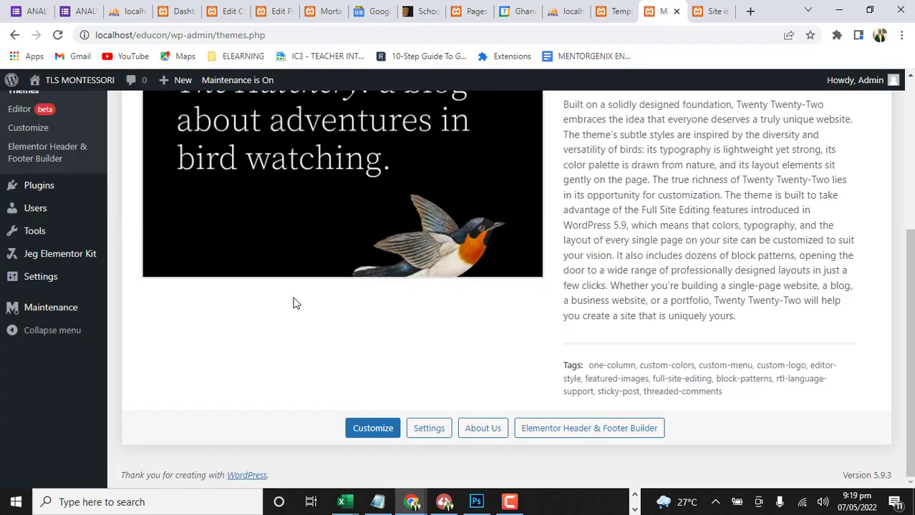
scroll(362, 290, "up", 5)
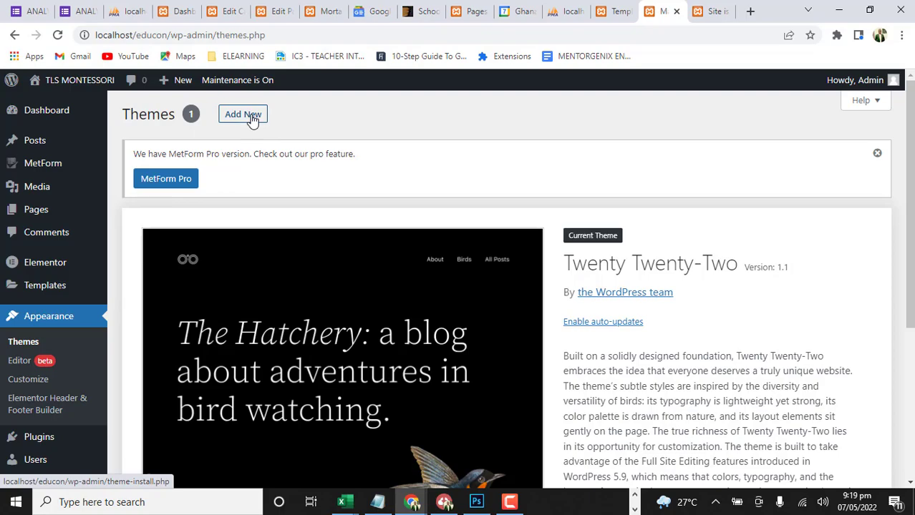
left_click(251, 120)
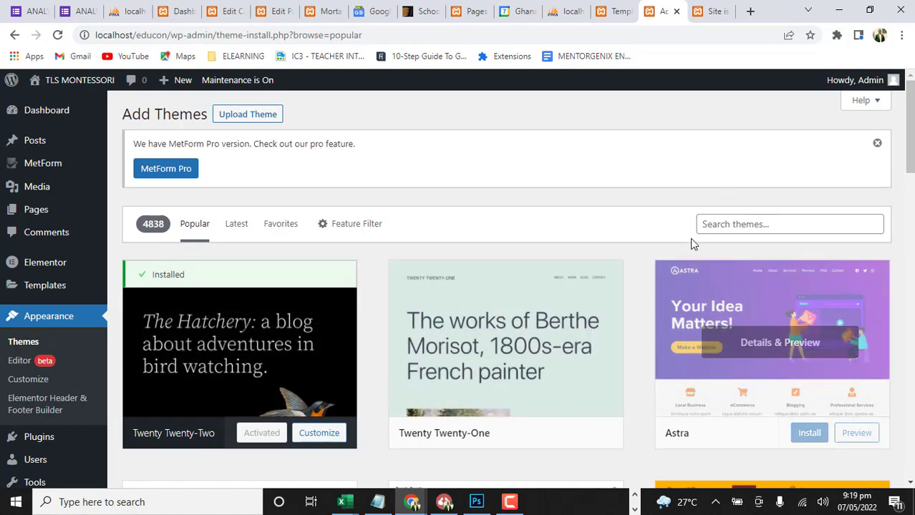
Install and activate the Hello Elementor theme from the popular themes
scroll(687, 286, "down", 3)
scroll(585, 247, "up", 3)
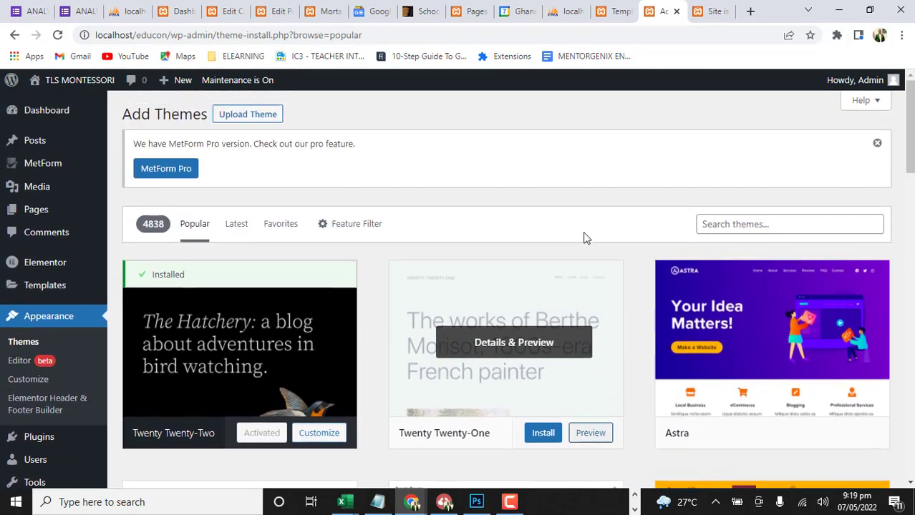
left_click(732, 226)
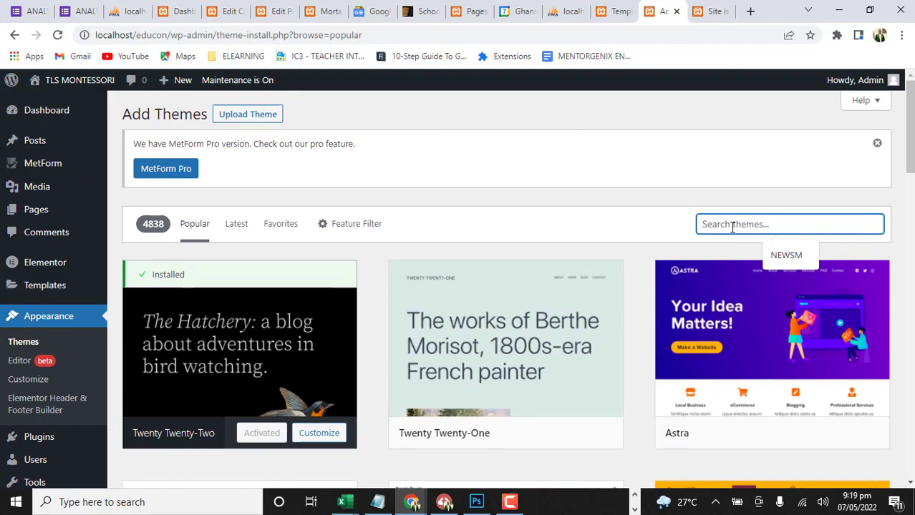
scroll(635, 294, "down", 5)
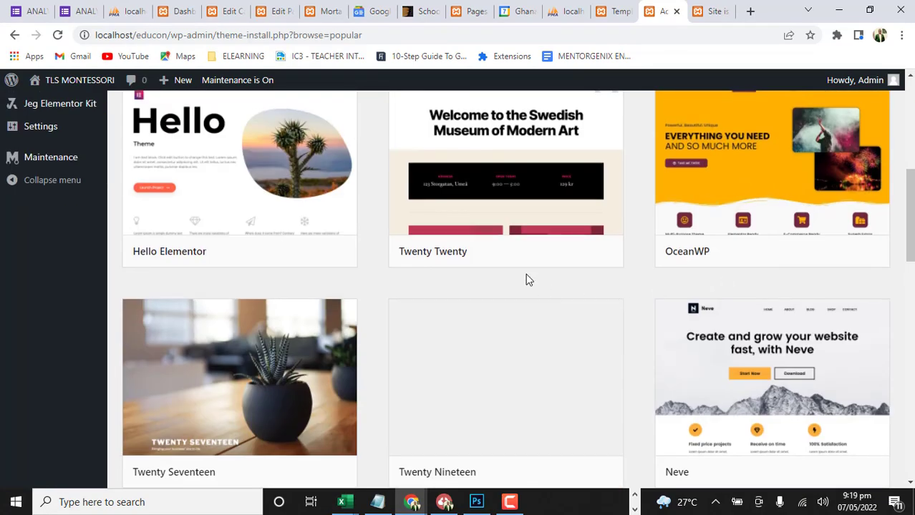
scroll(526, 280, "up", 1)
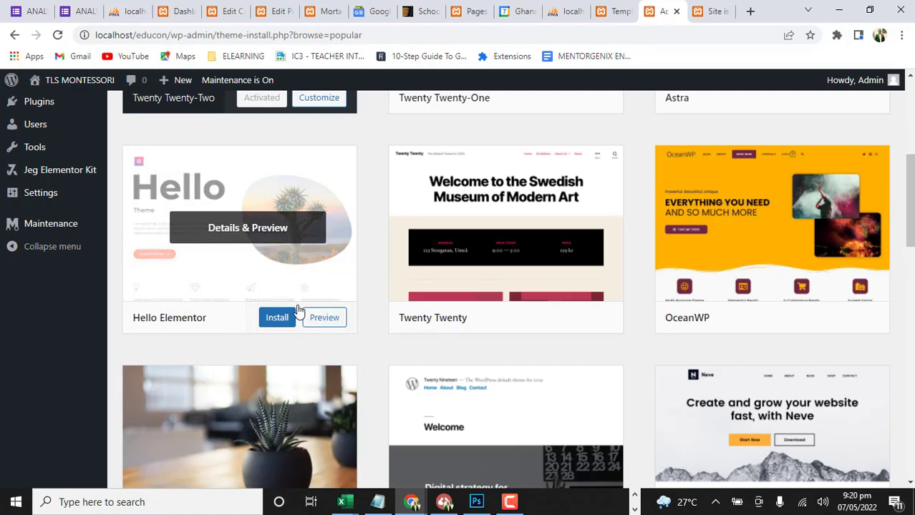
left_click(282, 321)
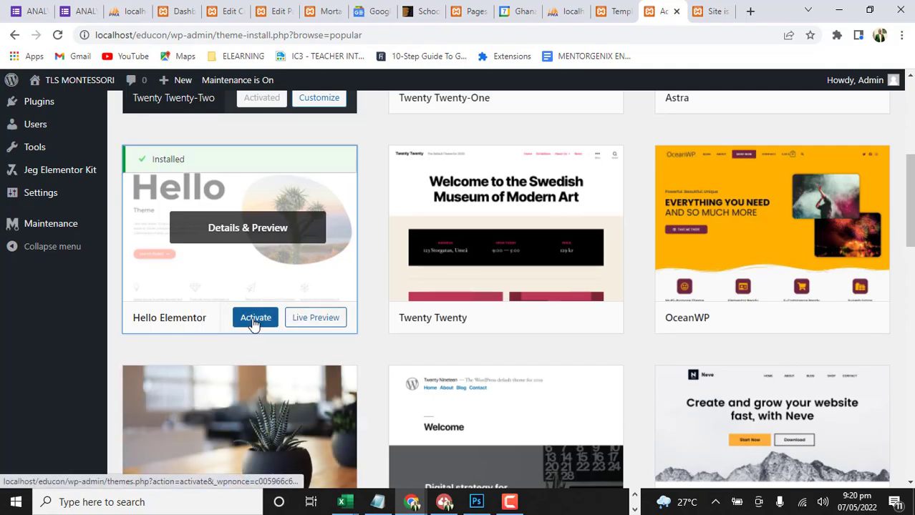
left_click(253, 322)
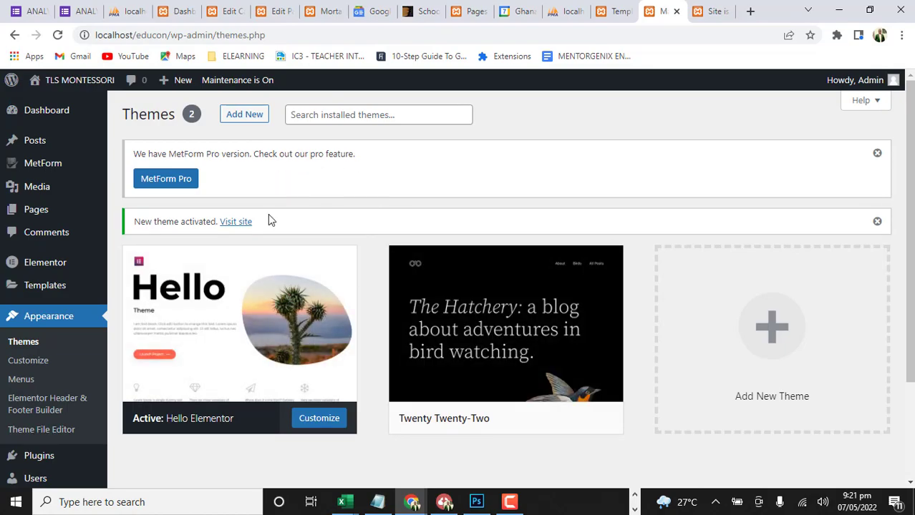
Delete the inactive Twenty Twenty-Two theme from the installed themes and confirm the deletion
left_click(514, 328)
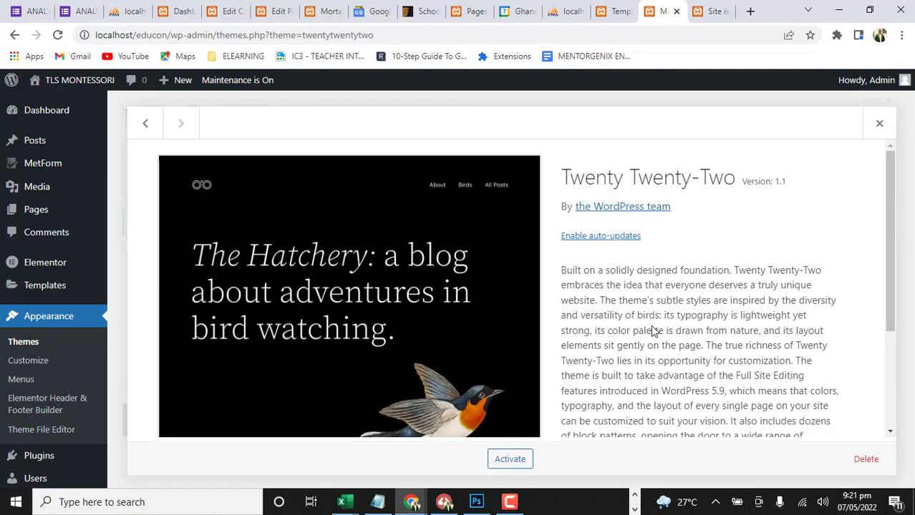
scroll(711, 371, "down", 2)
left_click(866, 459)
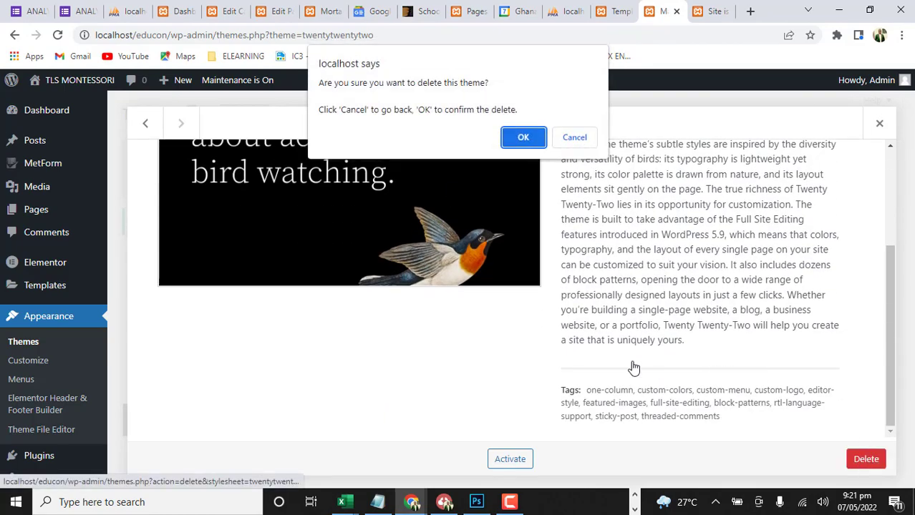
left_click(521, 137)
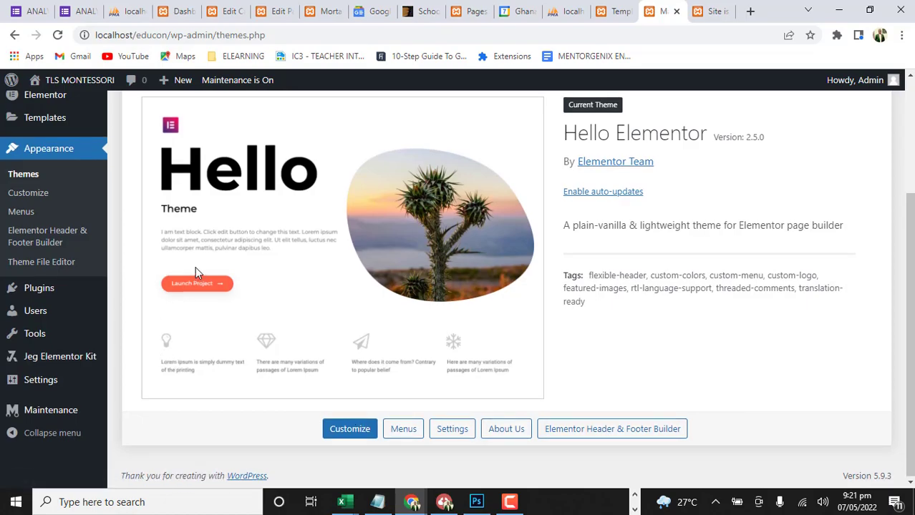
scroll(196, 267, "up", 3)
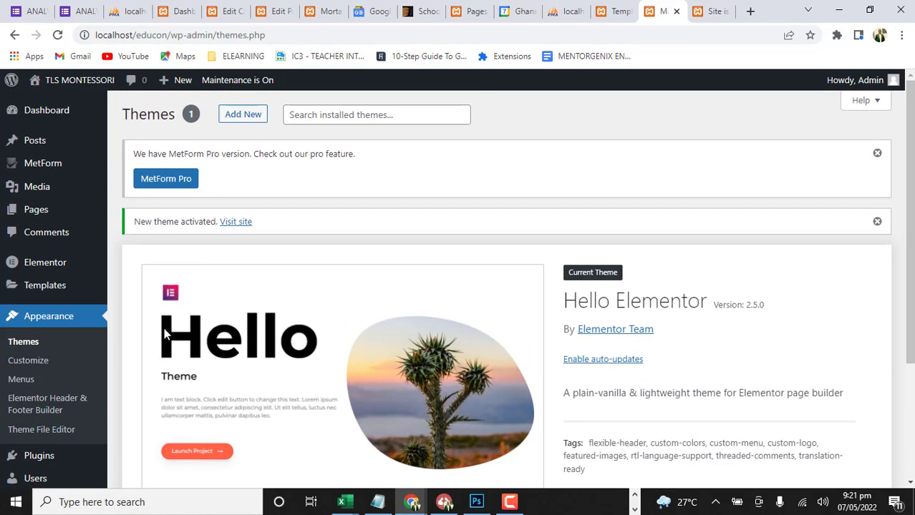
Open the Home page from the site's page list for editing with Elementor and browse the available widgets
mouse_move(28, 201)
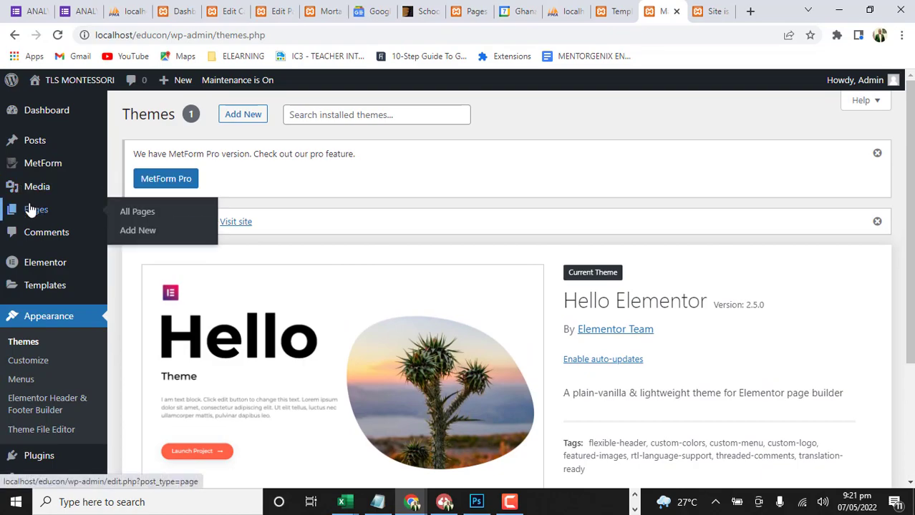
left_click(135, 213)
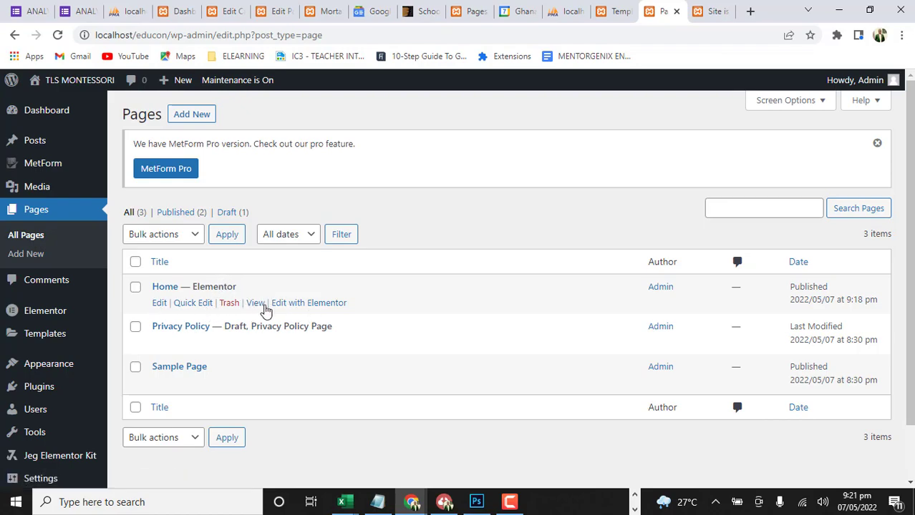
left_click(312, 304)
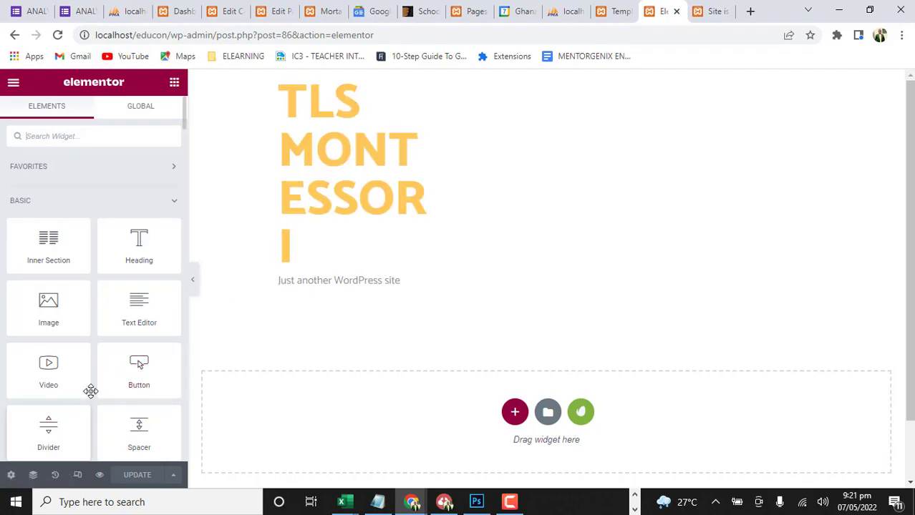
scroll(79, 380, "down", 4)
scroll(70, 386, "down", 1)
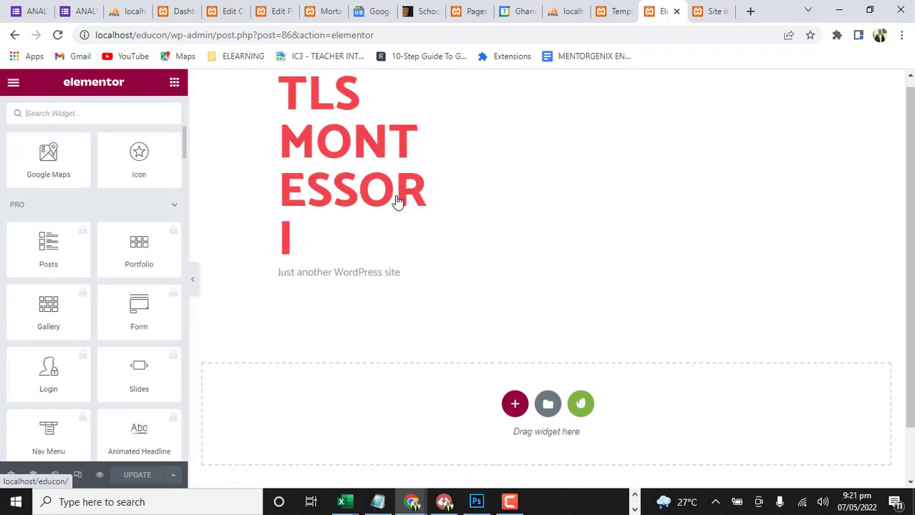
Look through the available widget categories and the default site header and footer around the Home page
scroll(358, 215, "down", 1)
scroll(118, 426, "down", 12)
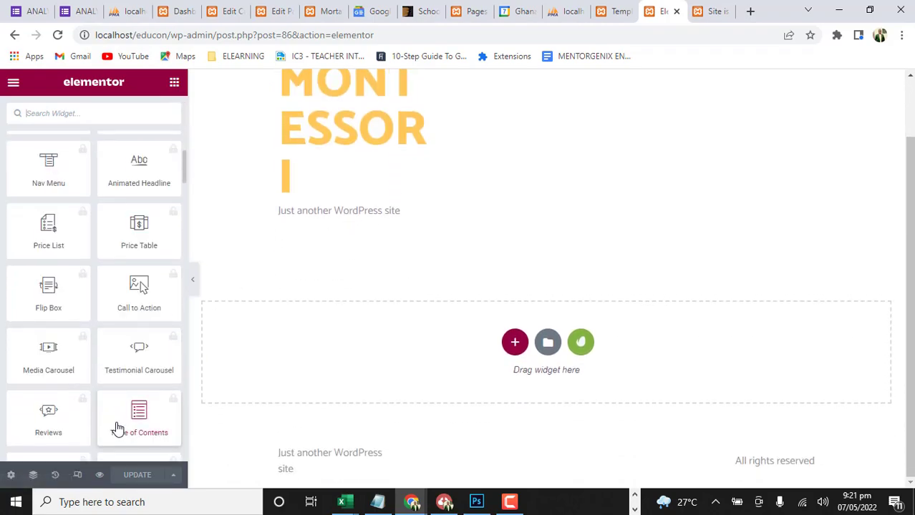
scroll(116, 408, "down", 15)
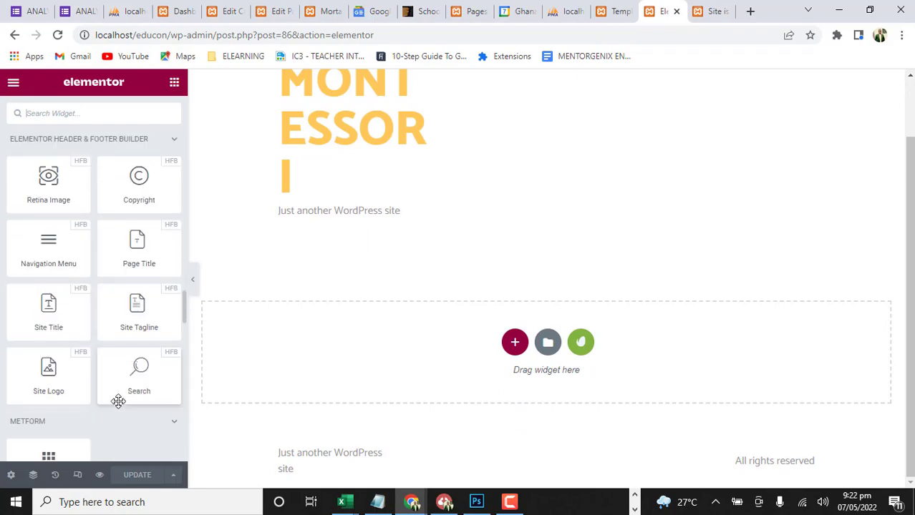
scroll(120, 375, "up", 12)
scroll(443, 274, "up", 1)
scroll(504, 284, "down", 1)
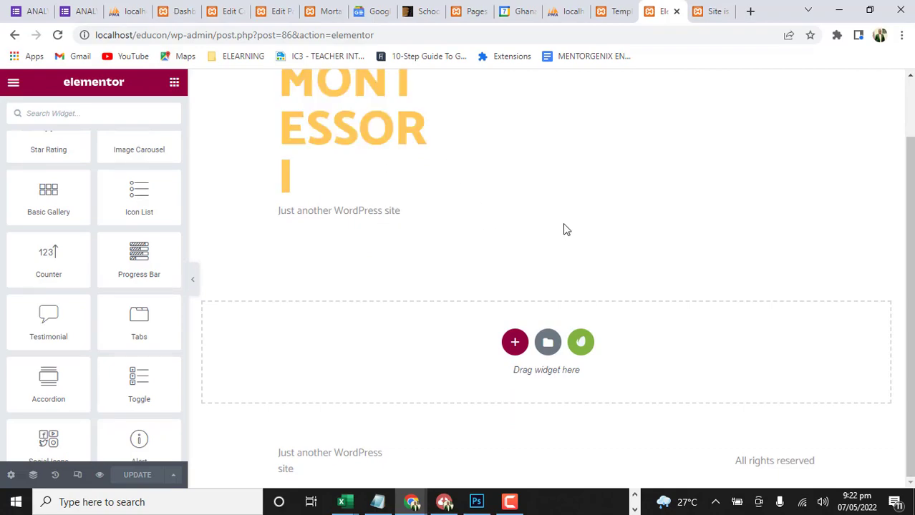
scroll(359, 263, "up", 1)
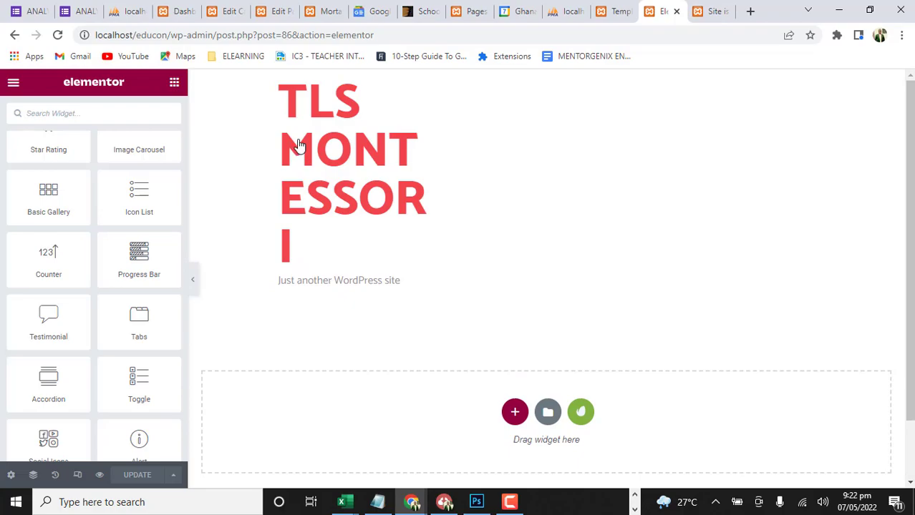
Check the installed template kit's page, footer and header templates for their import status, and return to the Home page editor
left_click(617, 10)
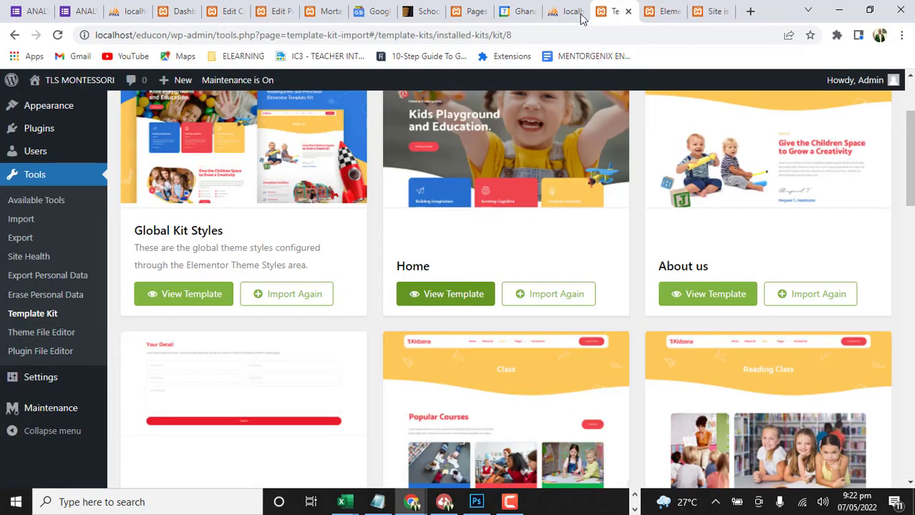
scroll(235, 326, "down", 10)
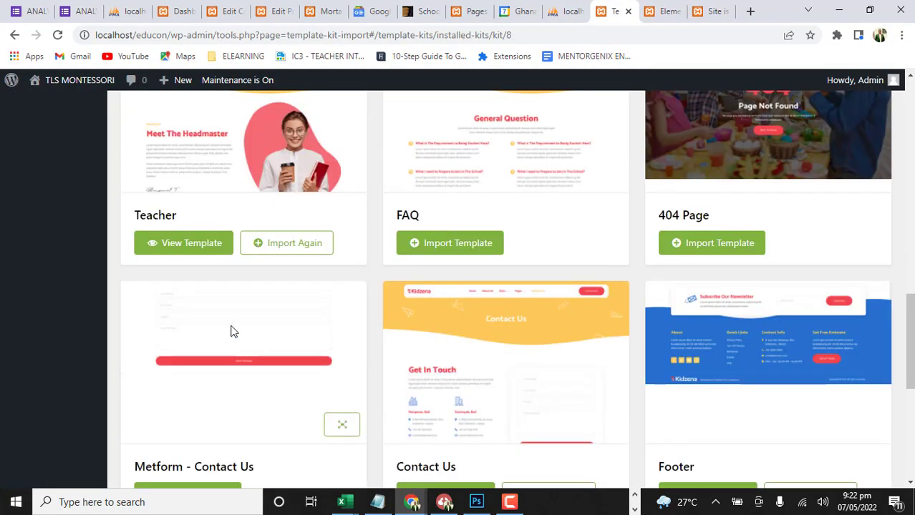
scroll(231, 331, "down", 5)
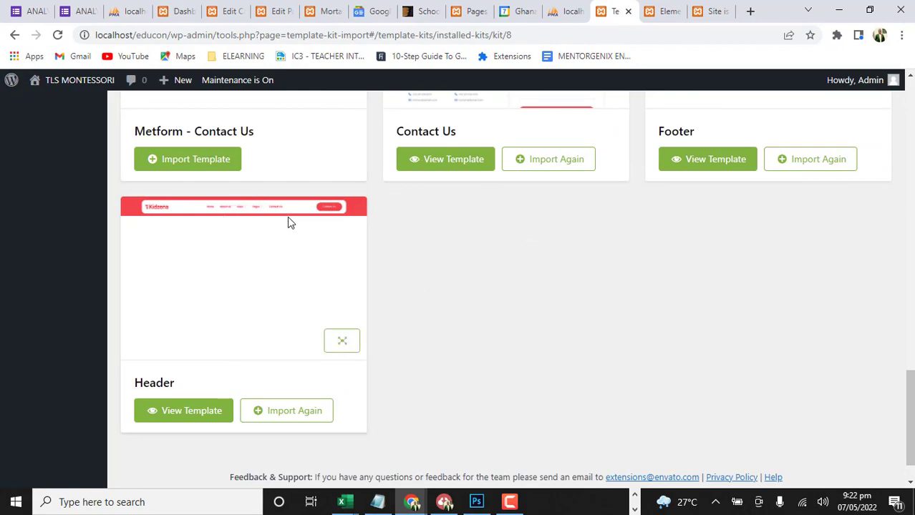
left_click(670, 11)
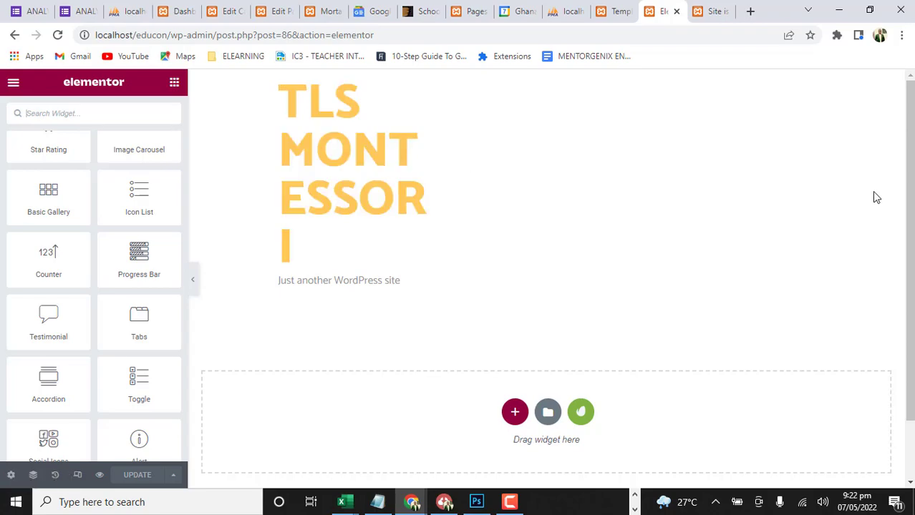
key("ctrl+Page_Up")
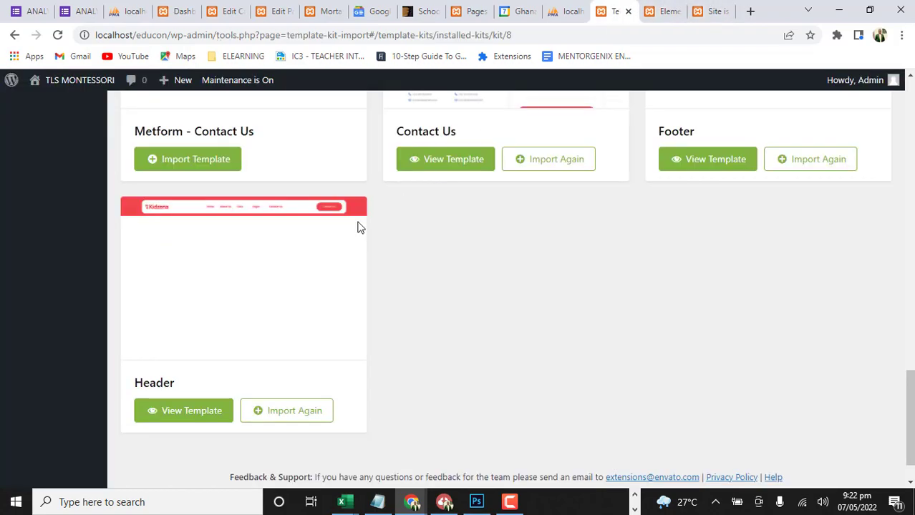
left_click(666, 11)
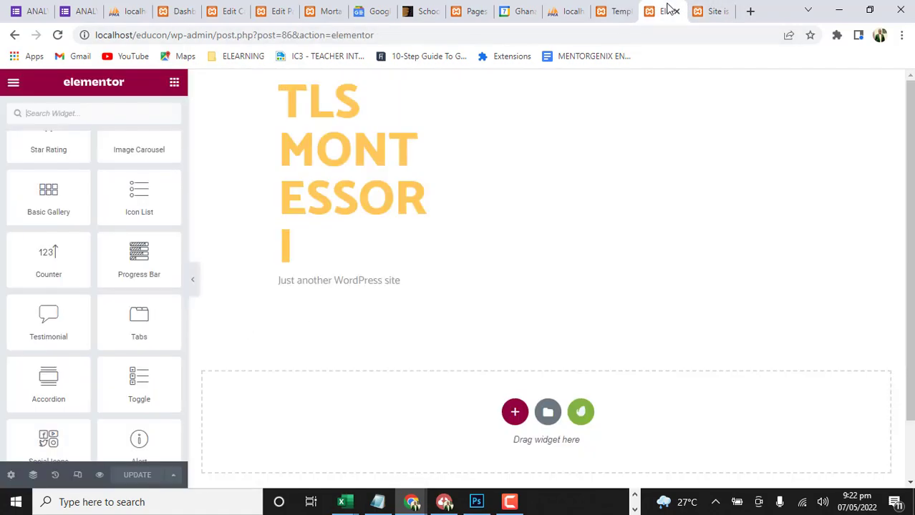
Open the template library from the Home page's empty section and show the saved templates, checking them against the installed kit
scroll(577, 410, "down", 1)
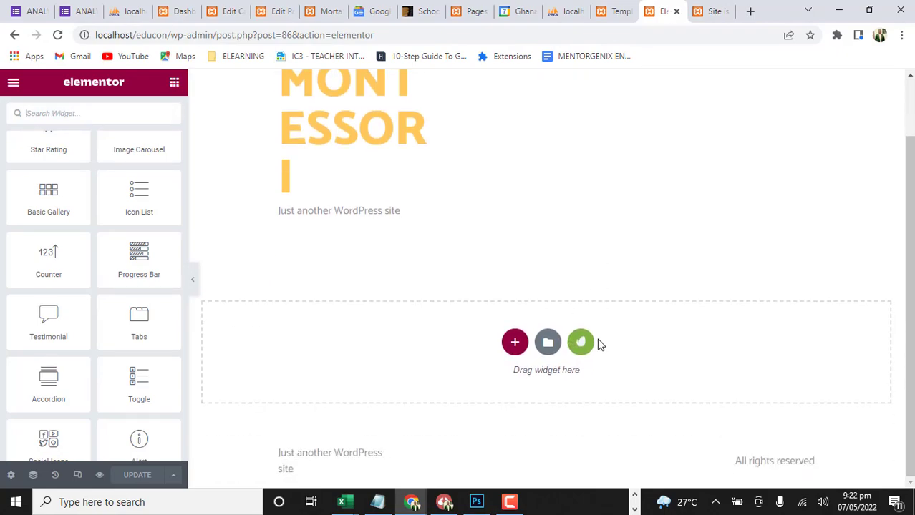
left_click(548, 343)
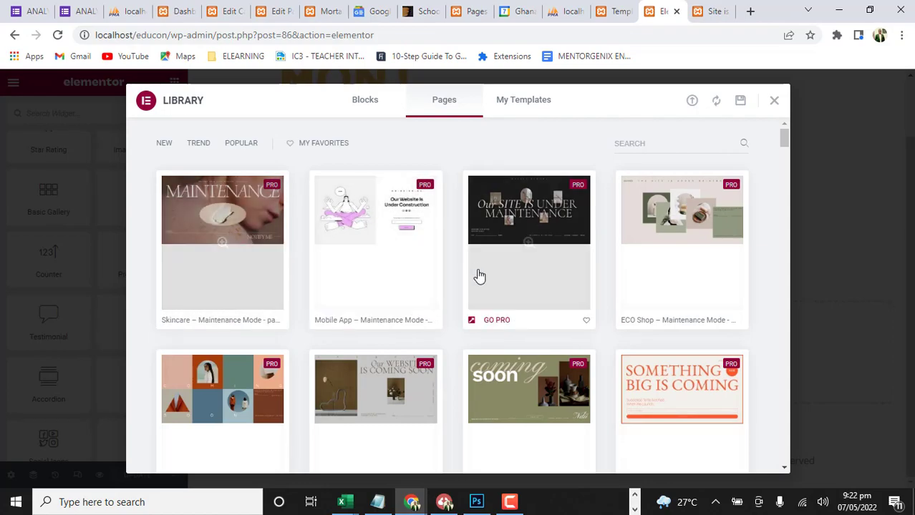
scroll(474, 272, "down", 4)
scroll(580, 295, "up", 4)
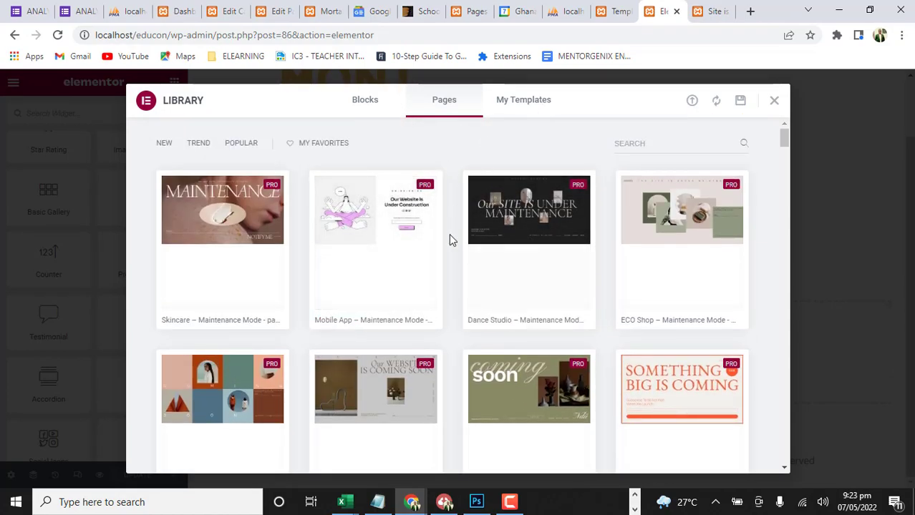
left_click(541, 106)
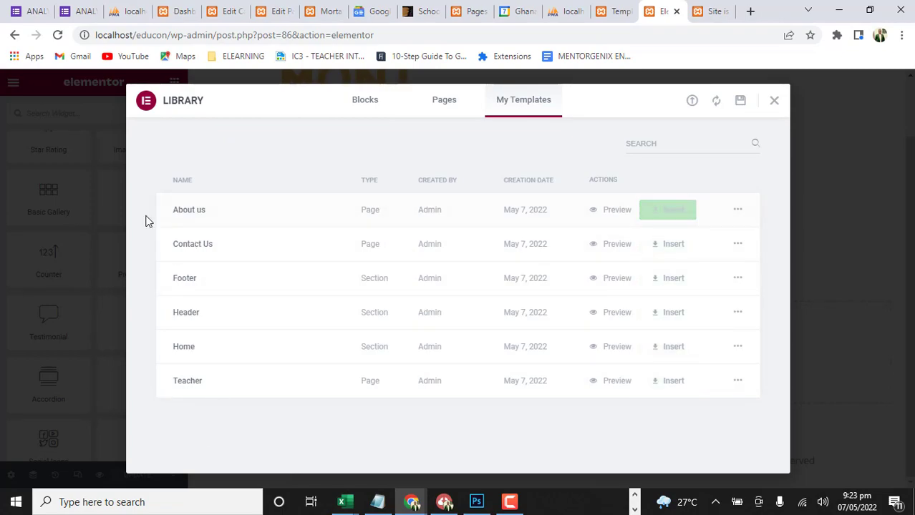
left_click(617, 10)
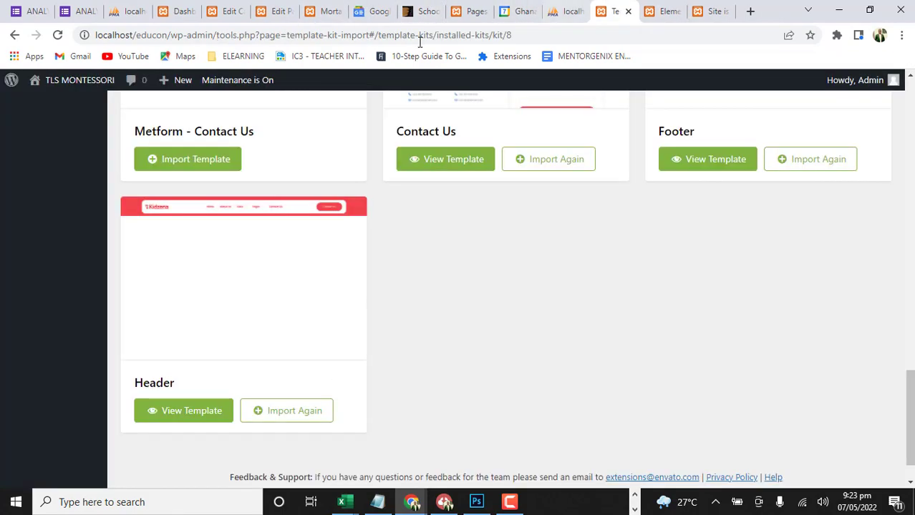
left_click(655, 8)
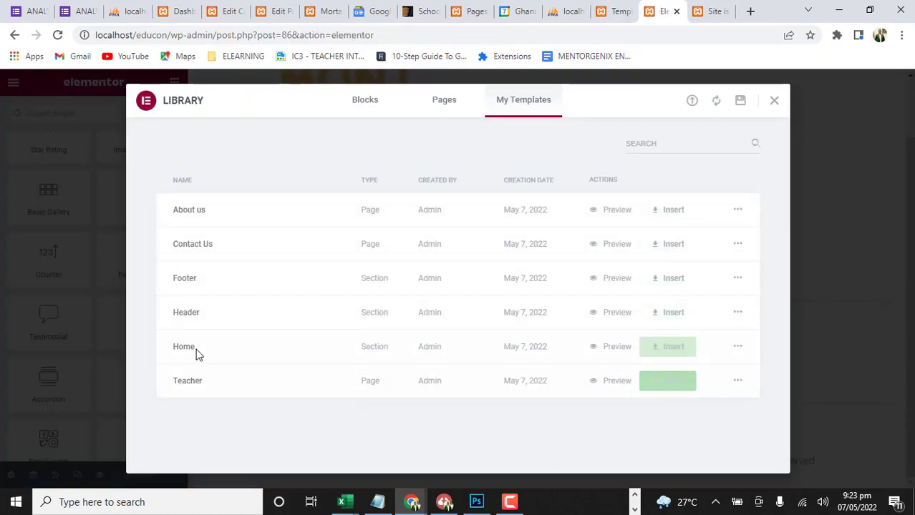
Back out of inserting the Home template, and preview the saved Header template in its own tab before closing it
left_click(672, 349)
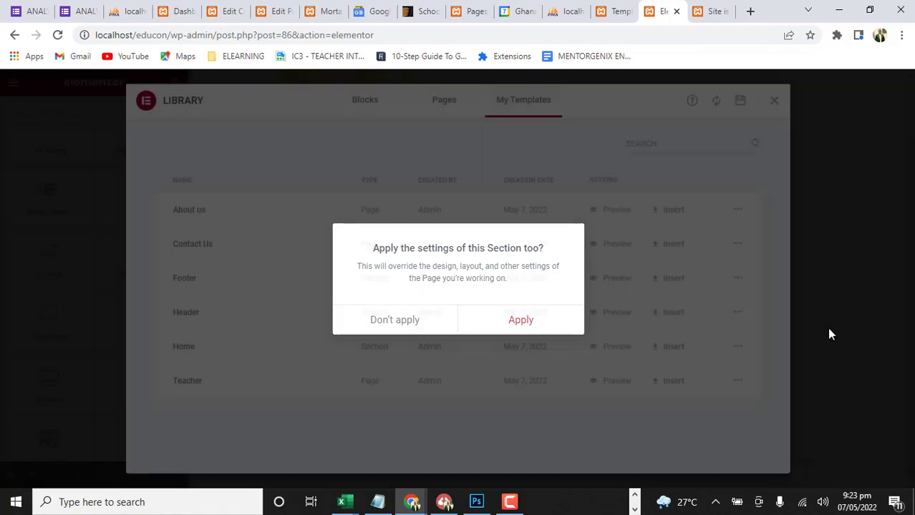
left_click(828, 334)
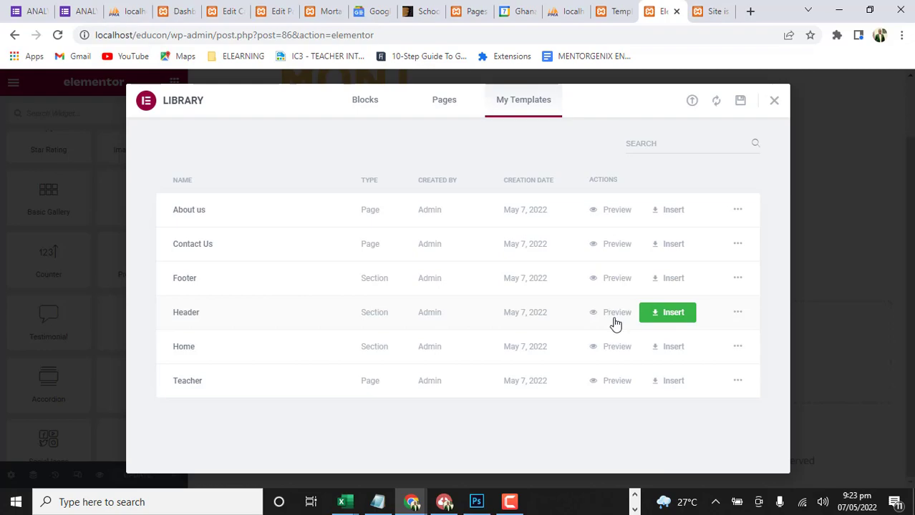
left_click(607, 315)
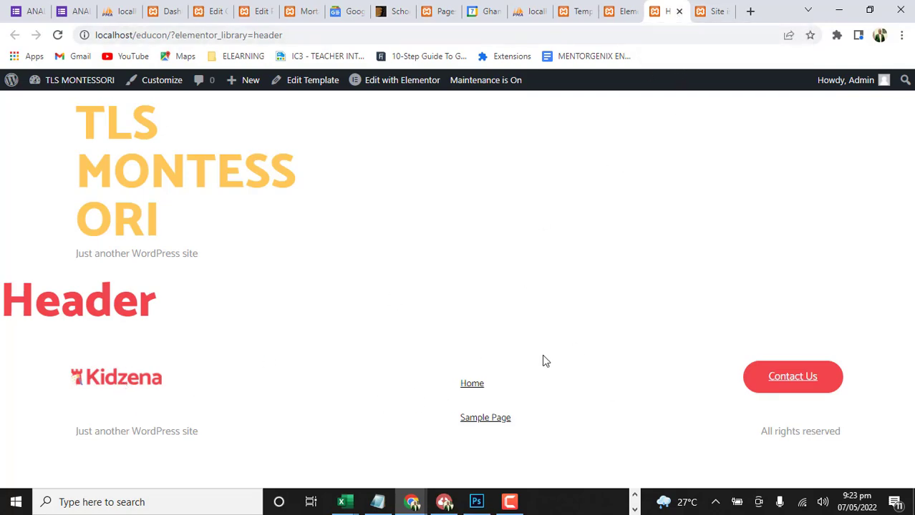
left_click(678, 12)
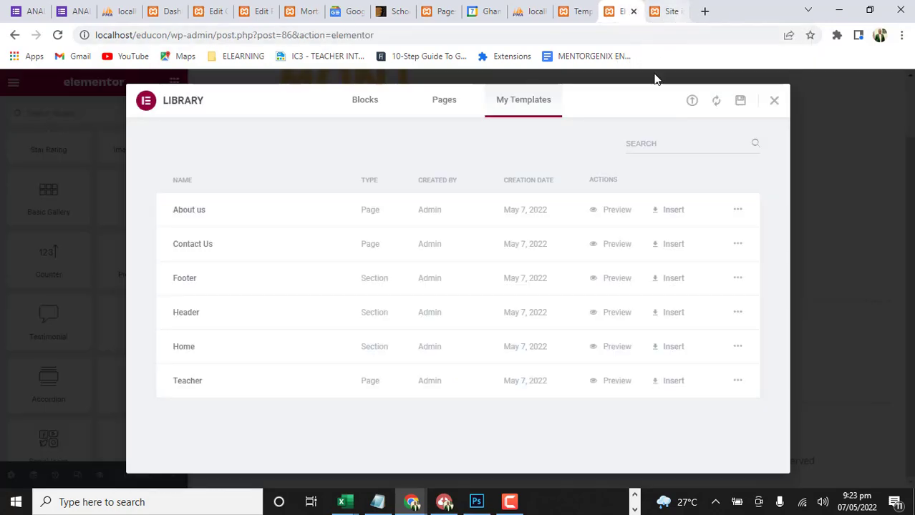
Preview the saved Home template, examine its sections from the hero image to the blog posts, and close the preview
left_click(613, 350)
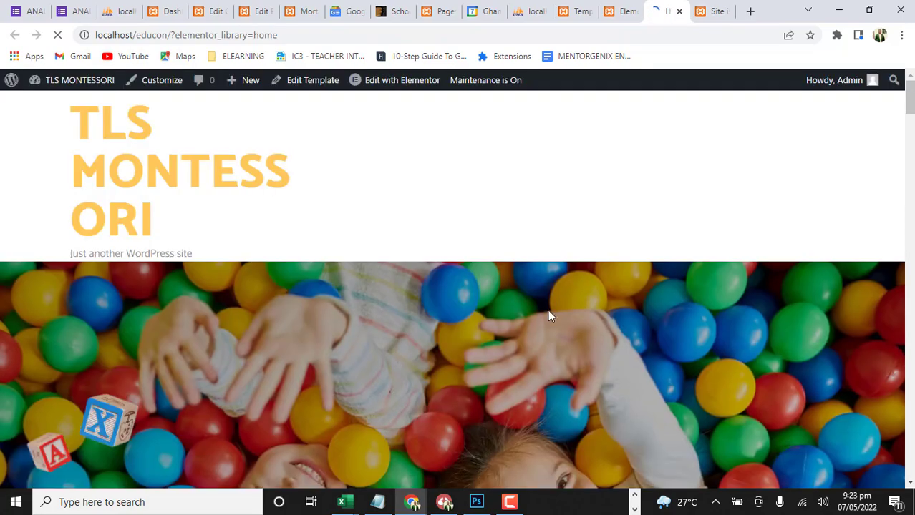
scroll(505, 281, "down", 3)
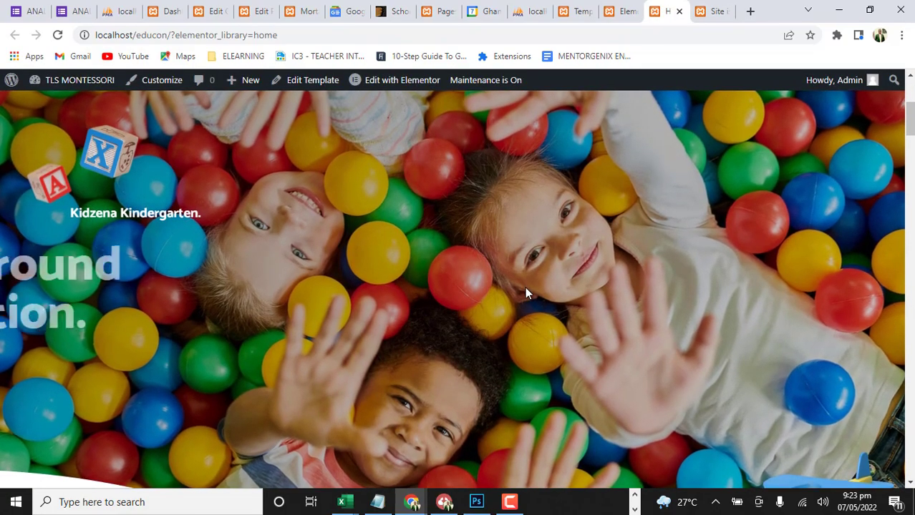
scroll(526, 292, "down", 4)
scroll(525, 287, "down", 5)
scroll(525, 286, "up", 4)
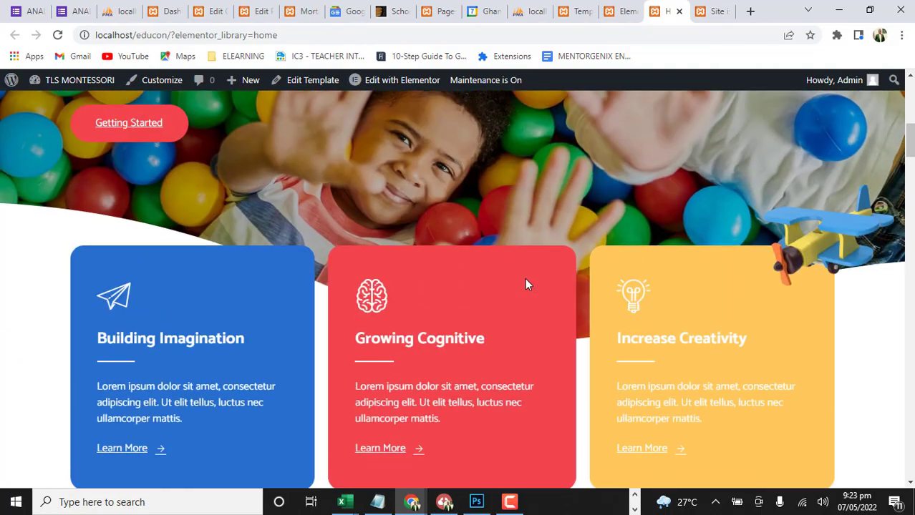
scroll(525, 283, "down", 6)
scroll(526, 284, "down", 10)
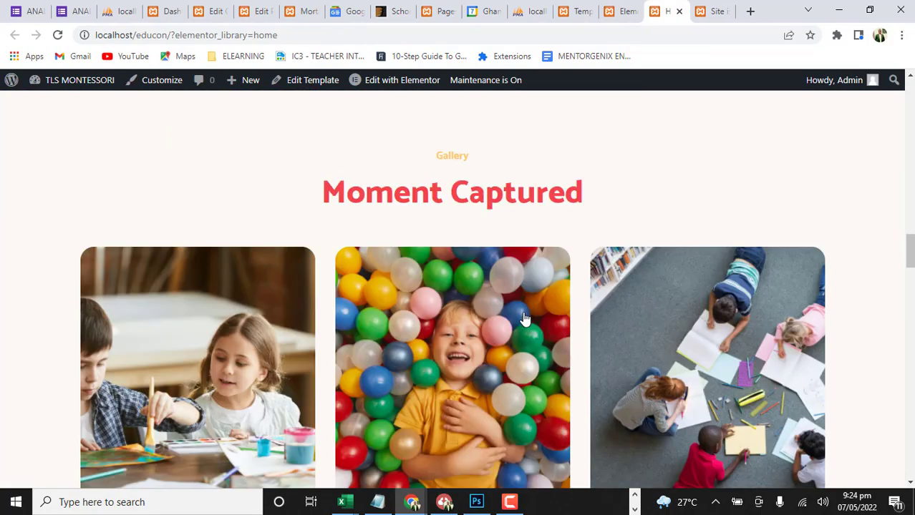
scroll(524, 334, "down", 15)
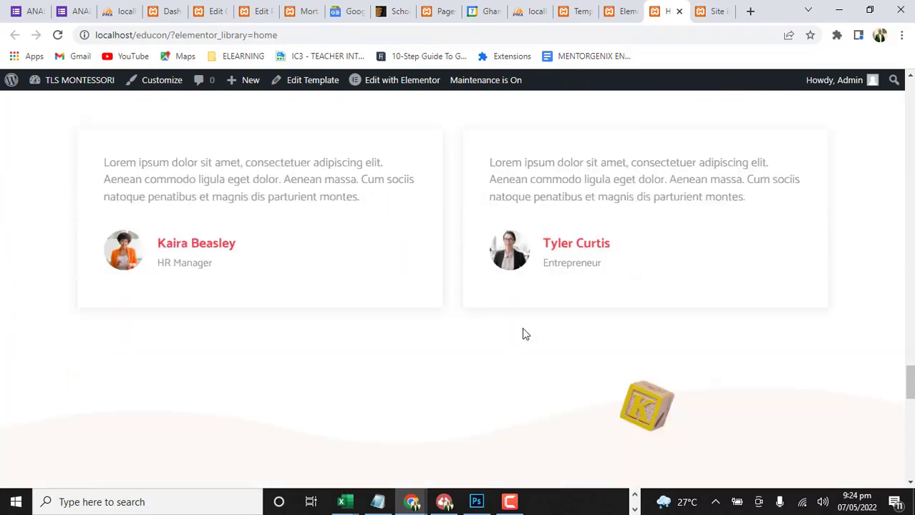
scroll(523, 334, "down", 9)
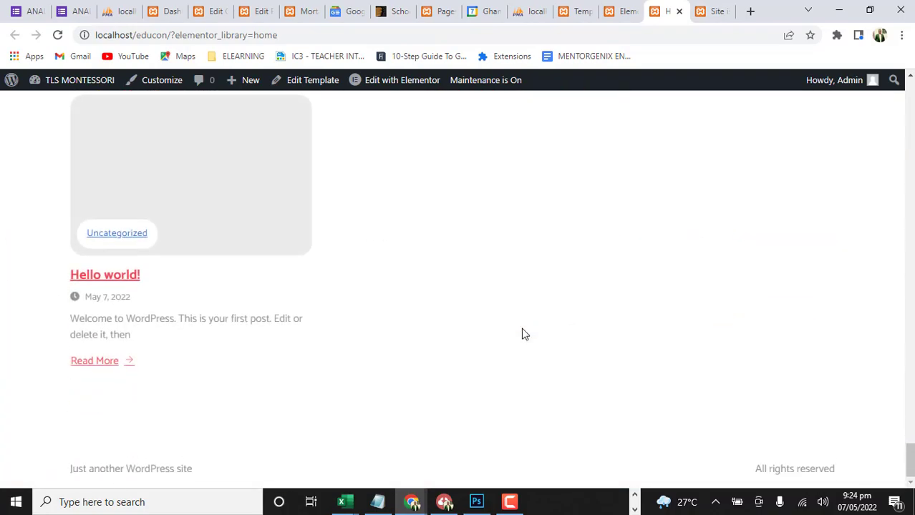
scroll(523, 315, "up", 6)
scroll(520, 286, "up", 15)
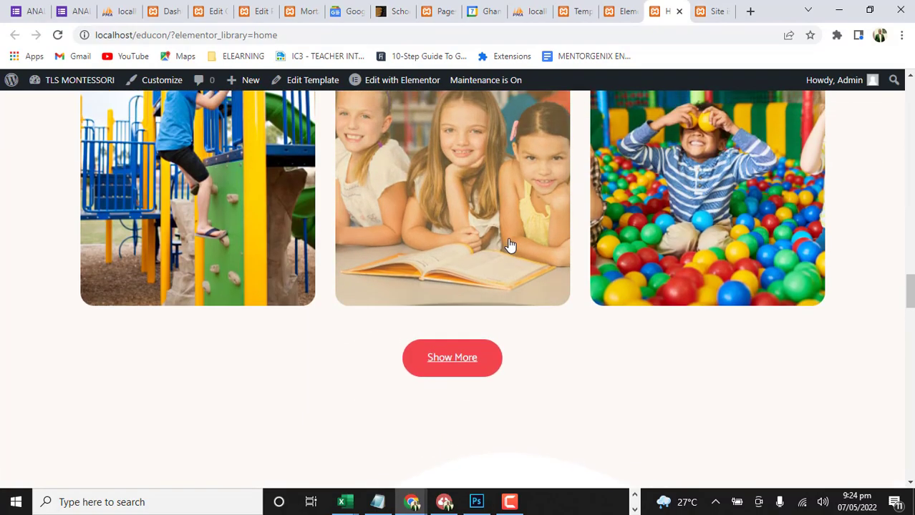
scroll(596, 141, "up", 3)
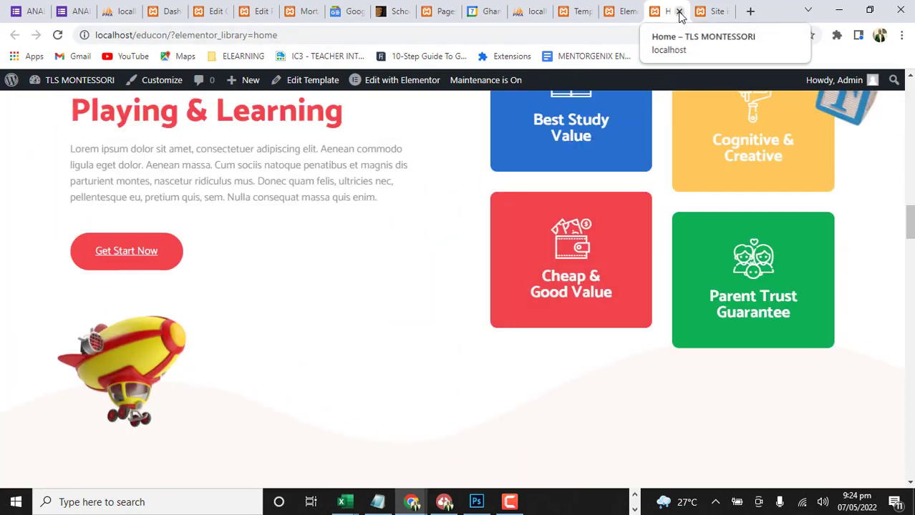
left_click(679, 12)
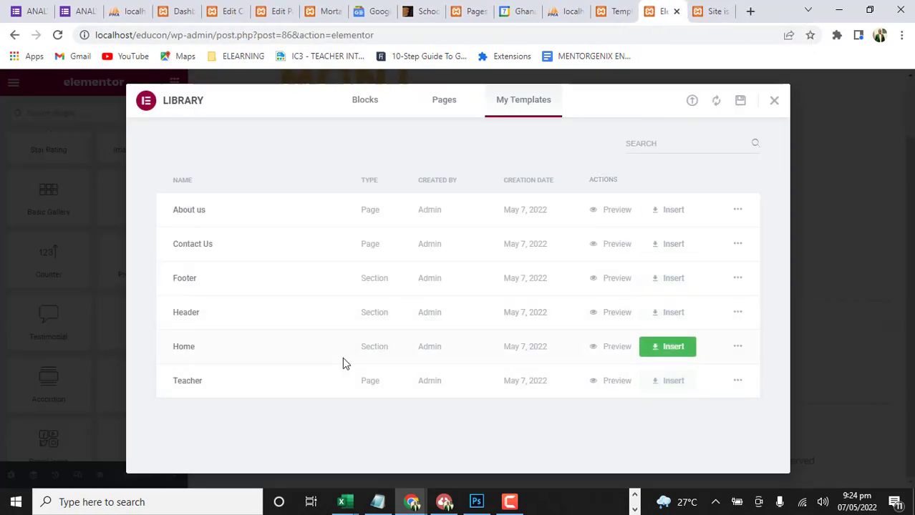
Insert the saved Home template into the page with its section settings applied, and check the inserted sections down to the page end
left_click(669, 350)
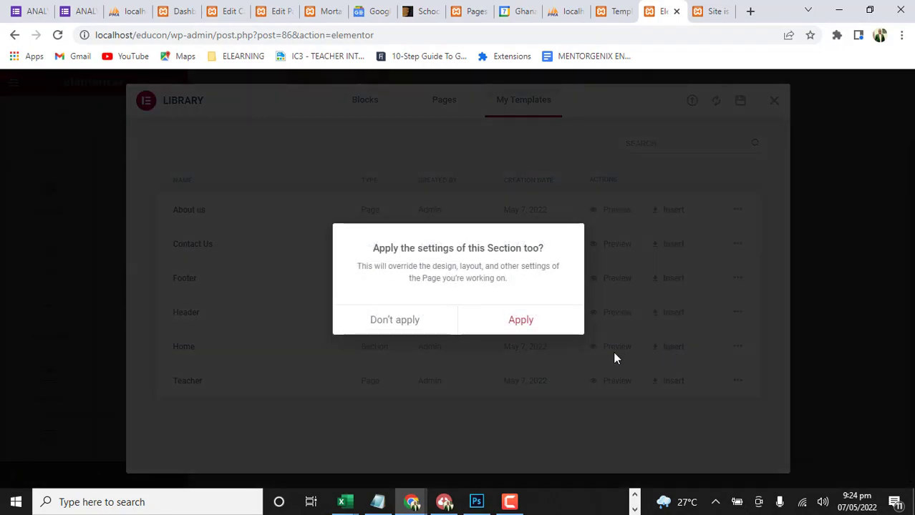
left_click(521, 320)
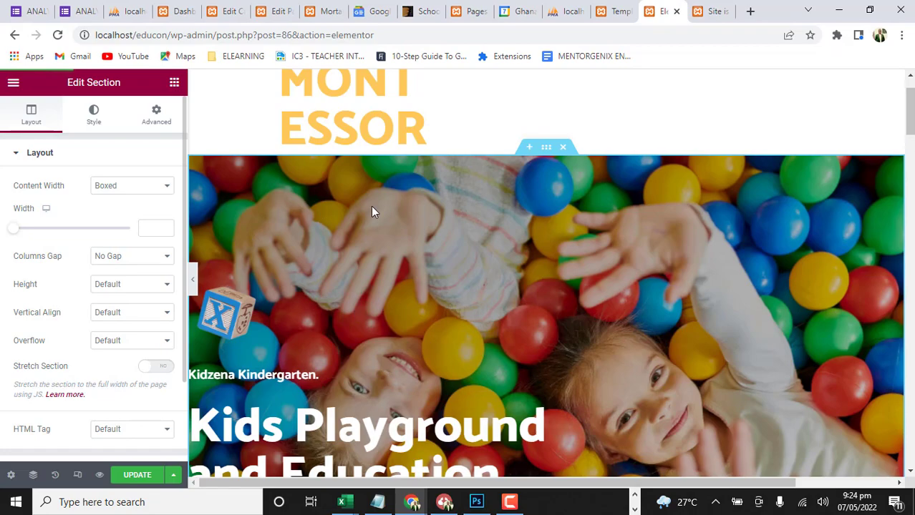
scroll(413, 219, "up", 1)
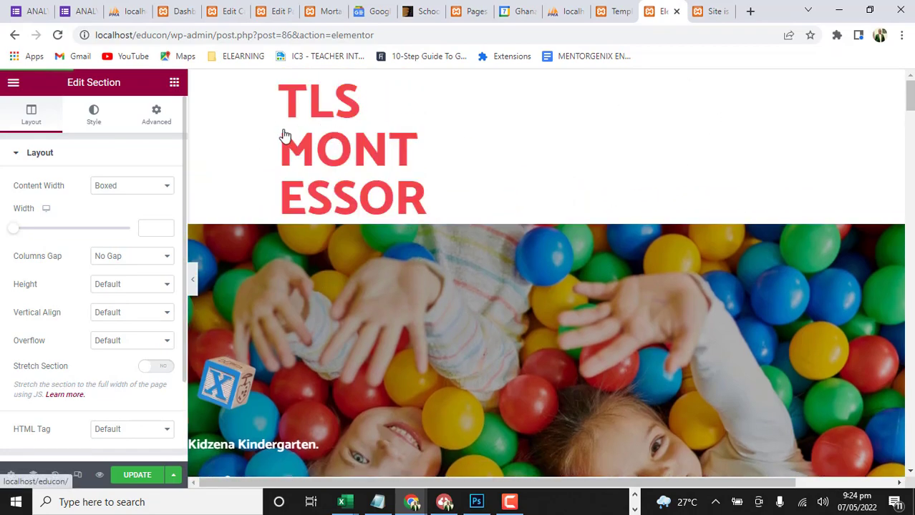
scroll(389, 295, "down", 4)
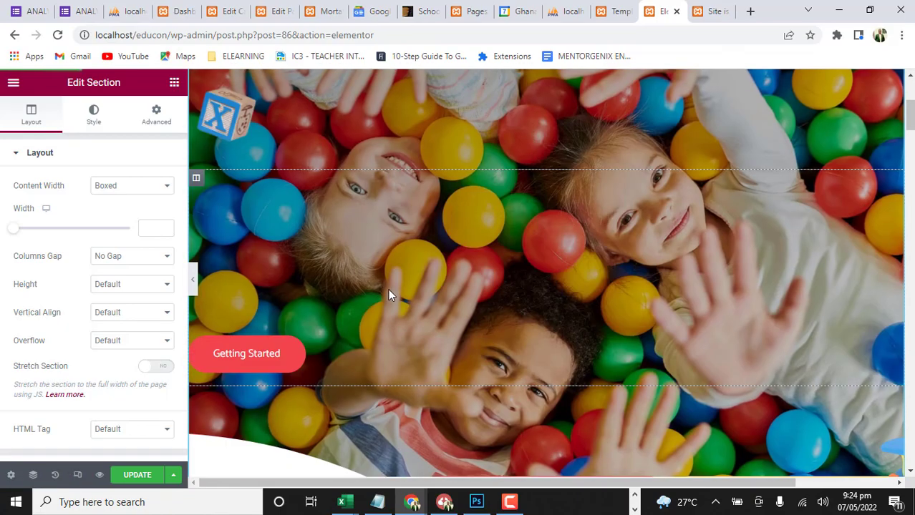
scroll(388, 288, "down", 6)
scroll(388, 289, "up", 4)
scroll(388, 287, "down", 3)
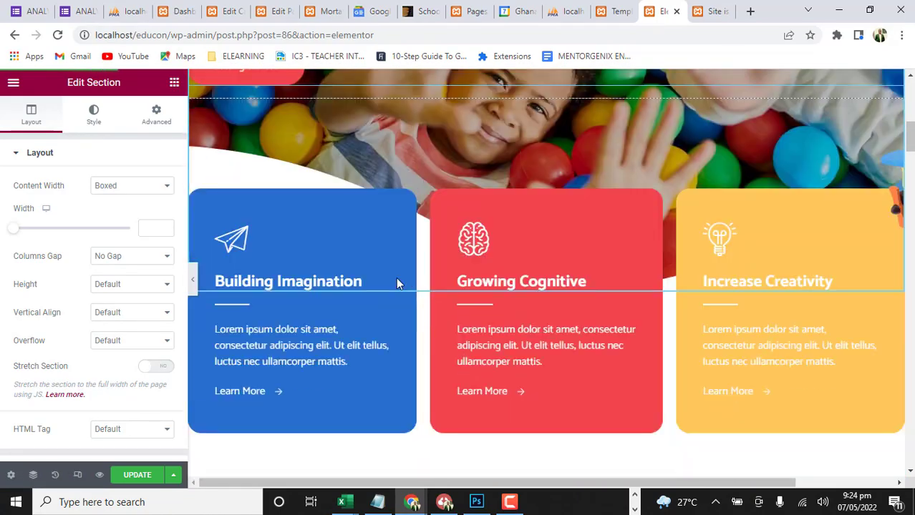
scroll(398, 284, "down", 12)
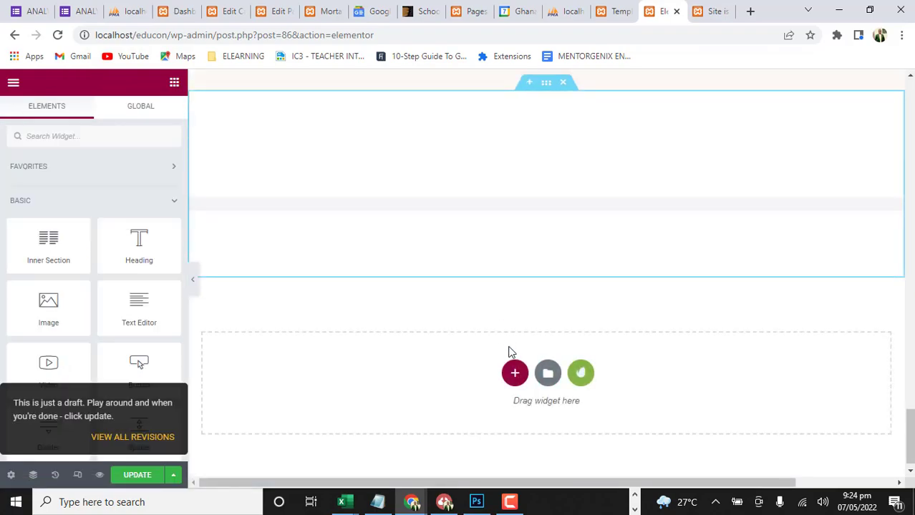
Review the inserted page sections from the page end back up to the hero image
scroll(609, 292, "up", 12)
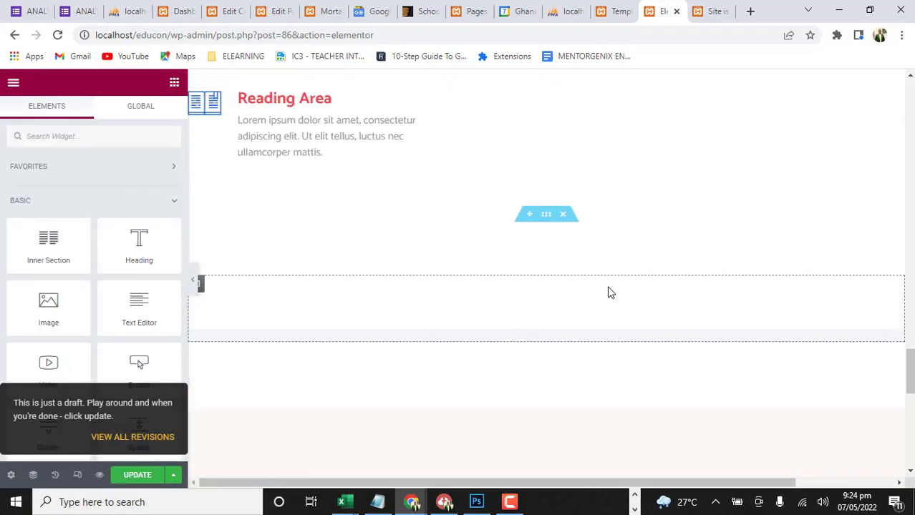
scroll(610, 292, "up", 4)
scroll(610, 292, "up", 15)
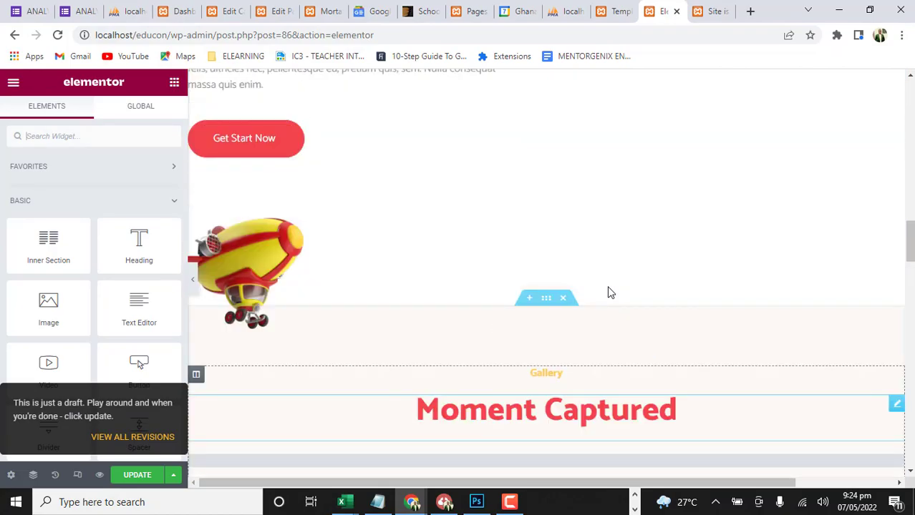
scroll(609, 292, "down", 3)
scroll(609, 292, "down", 15)
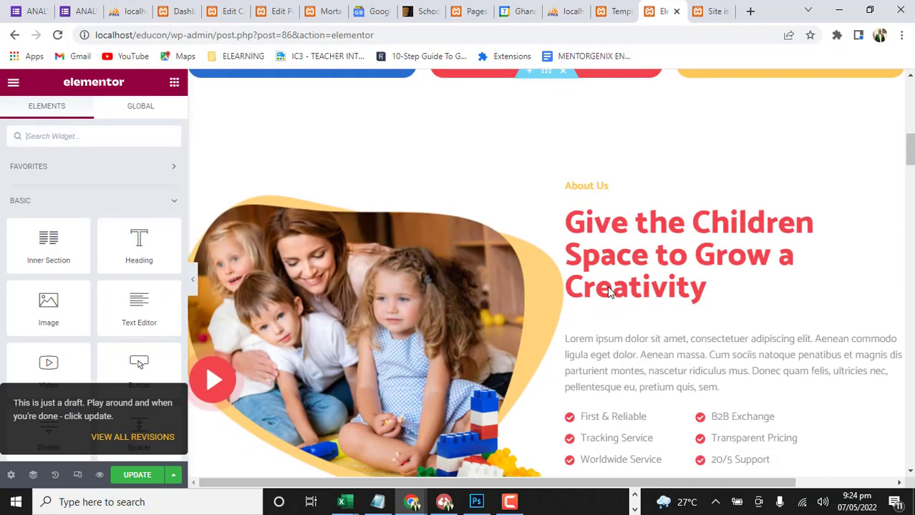
scroll(607, 292, "down", 4)
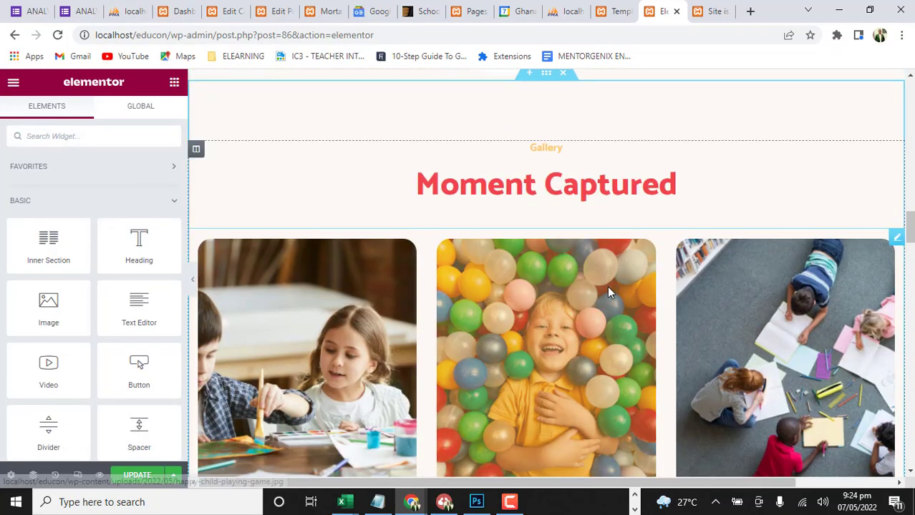
scroll(608, 293, "up", 12)
scroll(609, 285, "up", 5)
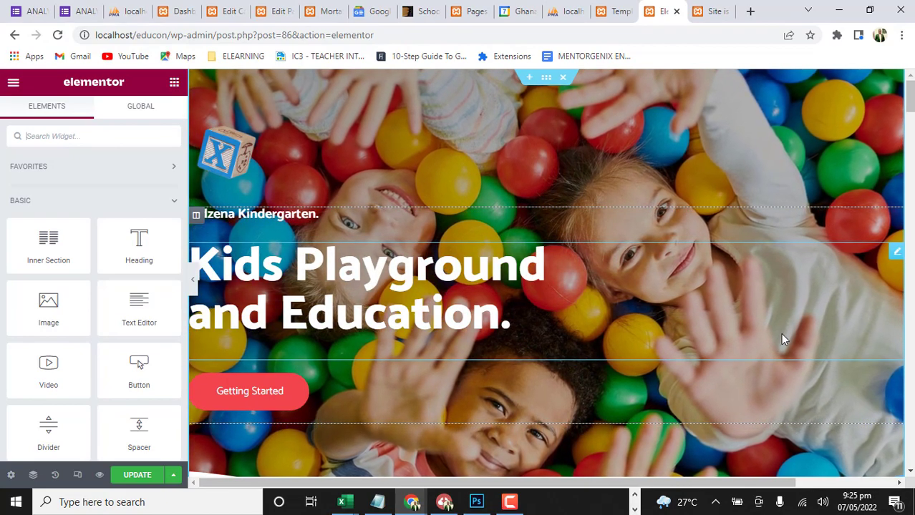
Examine the hero section and the three feature cards for imagination, cognitive growth and creativity
scroll(574, 356, "down", 3)
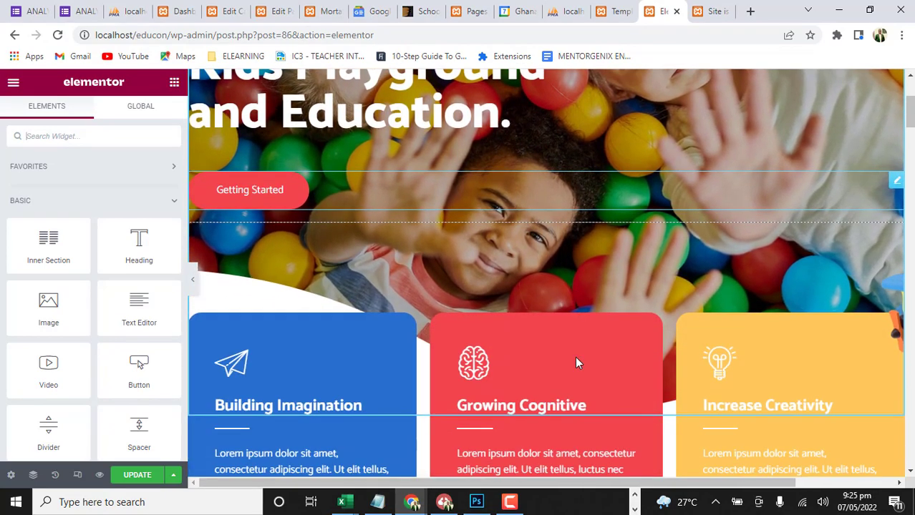
scroll(547, 292, "down", 1)
scroll(547, 291, "up", 2)
scroll(547, 292, "down", 3)
scroll(549, 294, "down", 3)
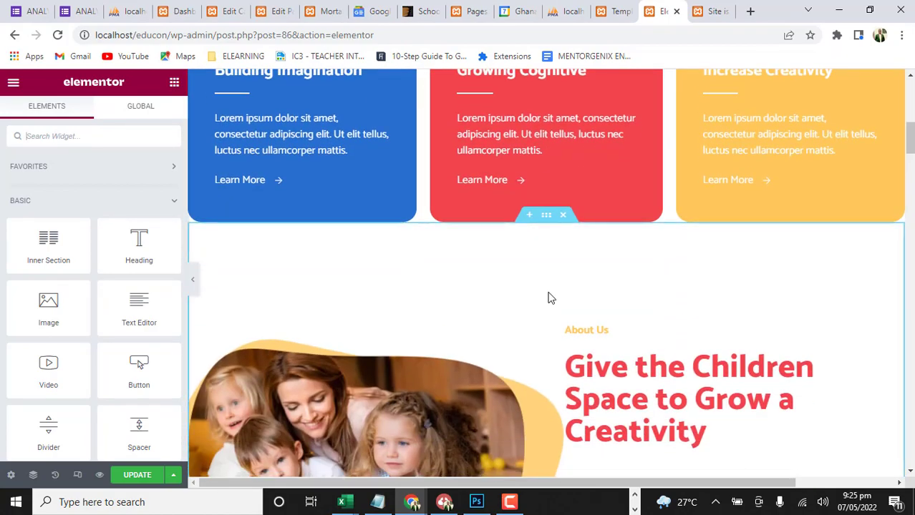
scroll(549, 298, "up", 3)
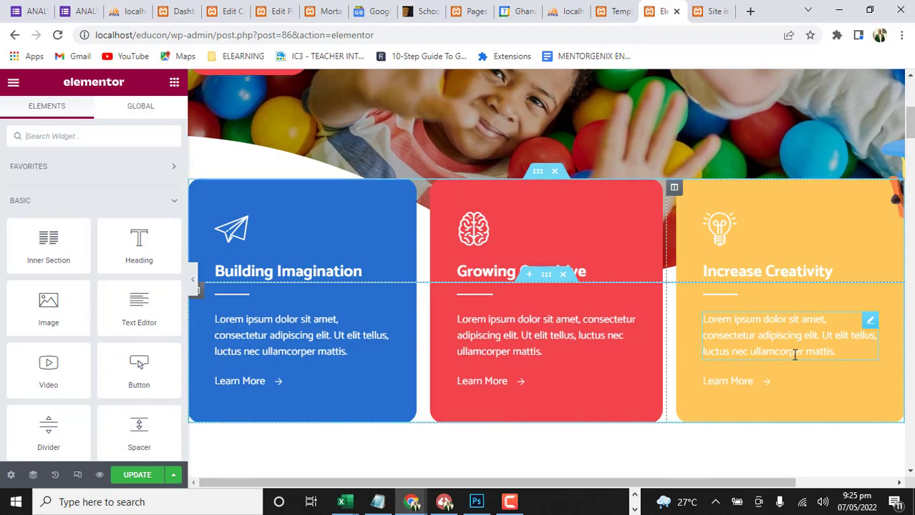
Examine the About Us section, including its heading, paragraph, checklist and About Us button
scroll(483, 337, "down", 5)
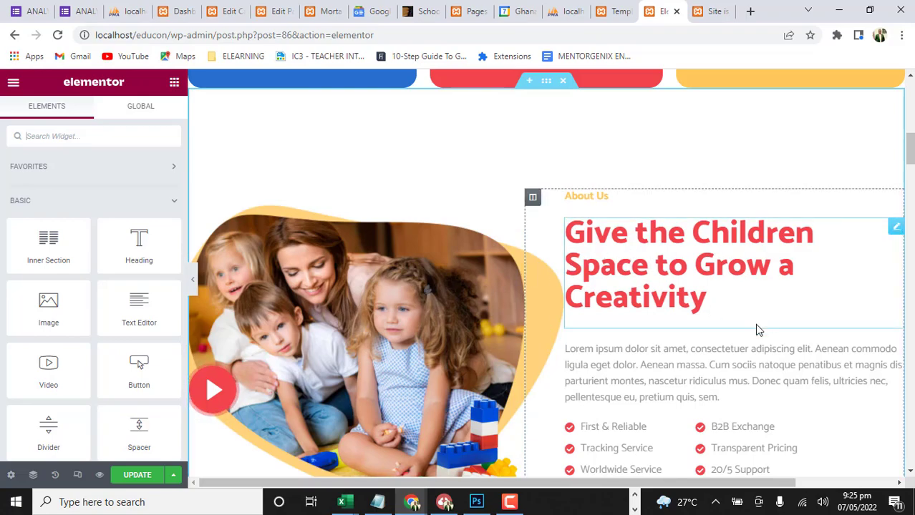
scroll(716, 330, "down", 3)
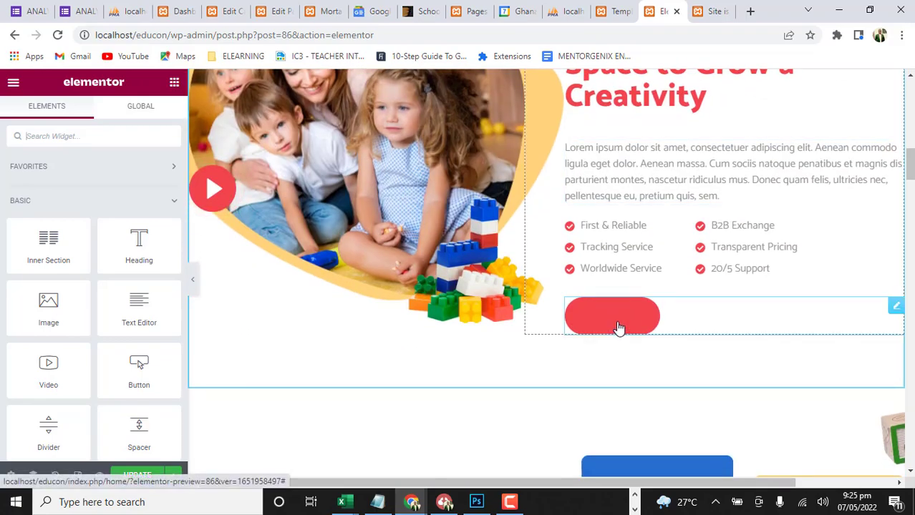
scroll(619, 328, "up", 3)
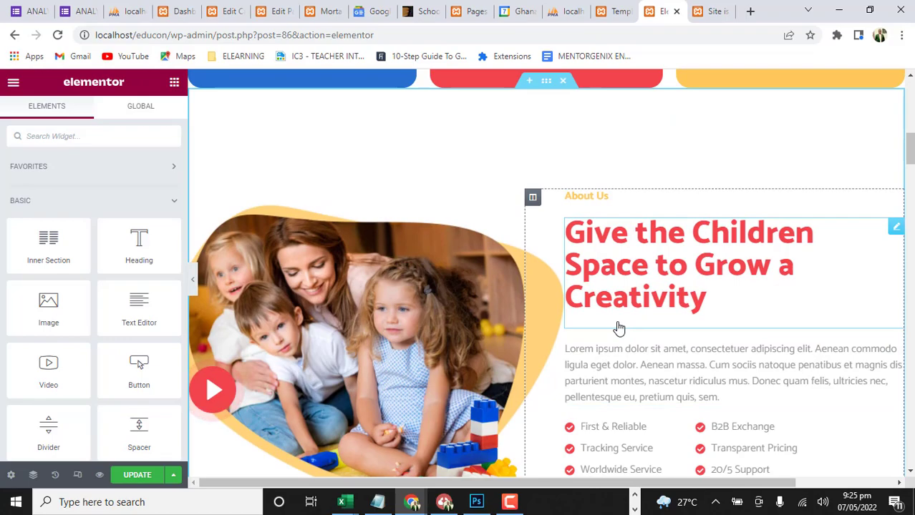
scroll(619, 328, "down", 3)
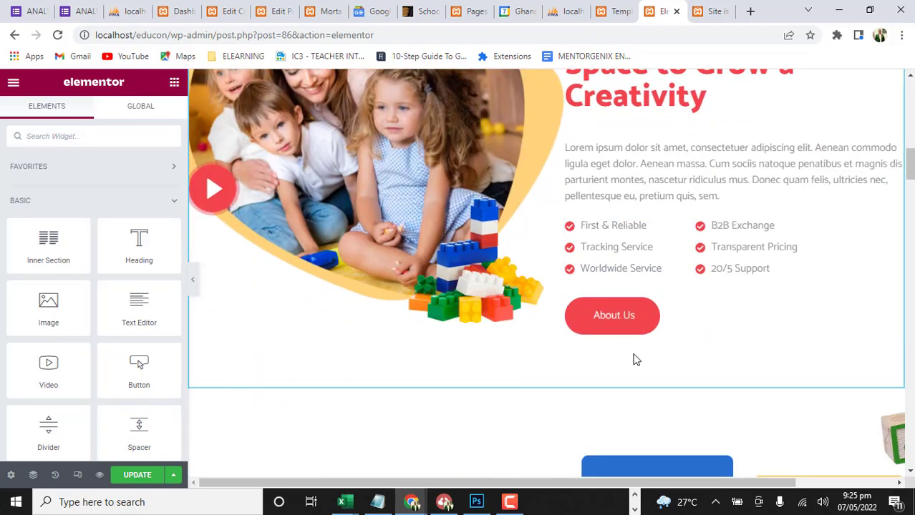
scroll(606, 323, "up", 2)
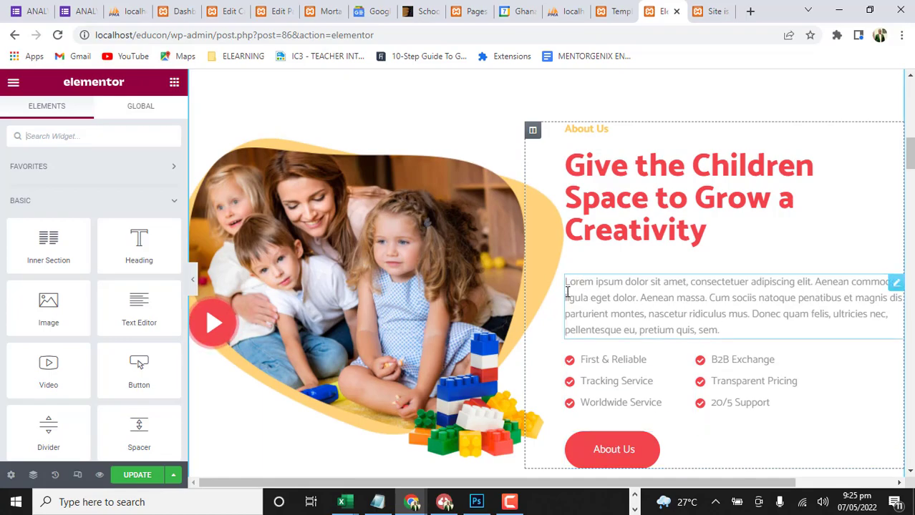
scroll(638, 351, "down", 2)
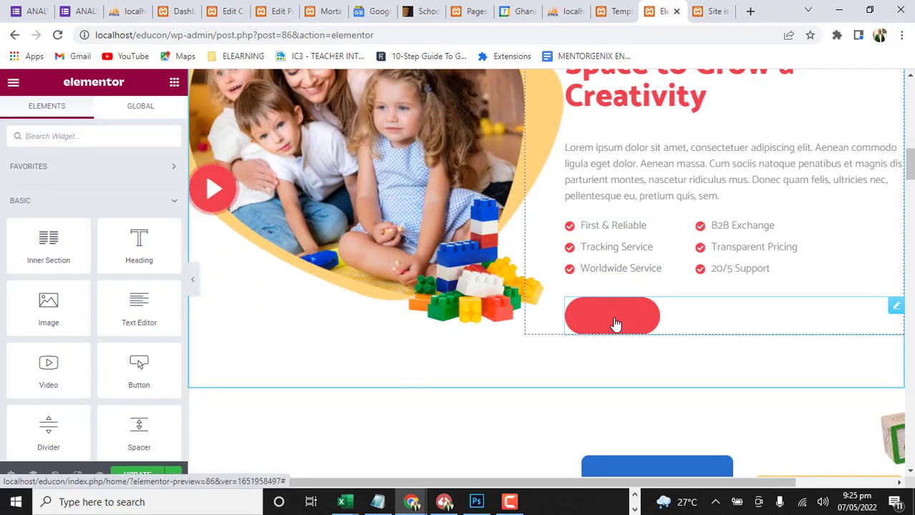
Examine the Playing & Learning section across its full width, including the four service cards and the toy block images
scroll(615, 324, "down", 4)
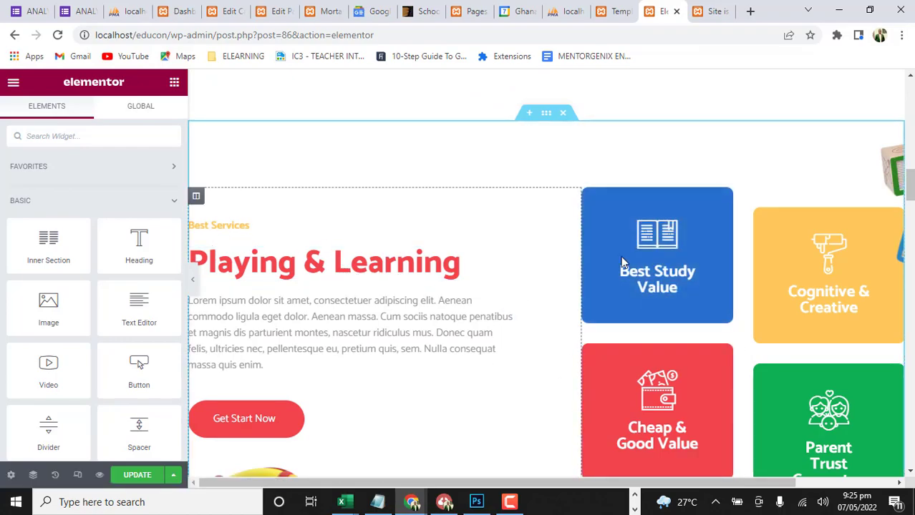
scroll(712, 382, "down", 1)
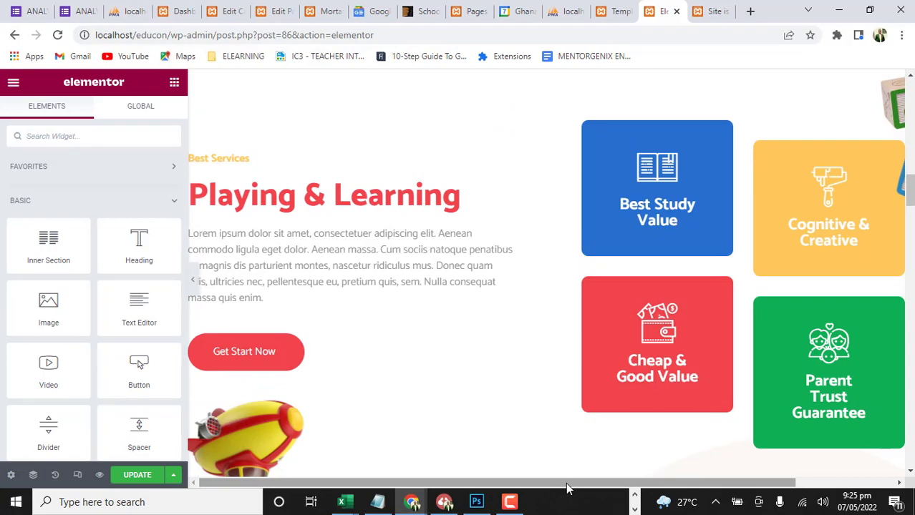
left_click_drag(566, 485, 731, 481)
left_click_drag(673, 480, 602, 496)
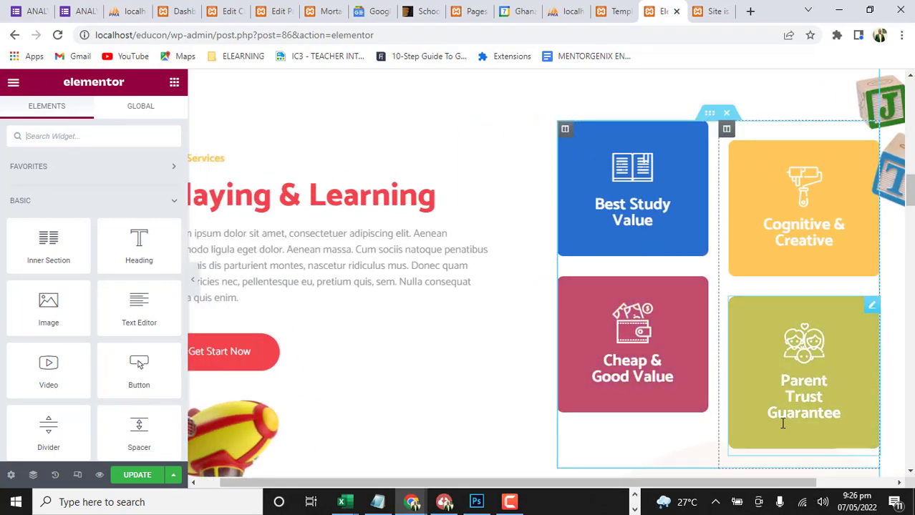
left_click_drag(413, 483, 543, 485)
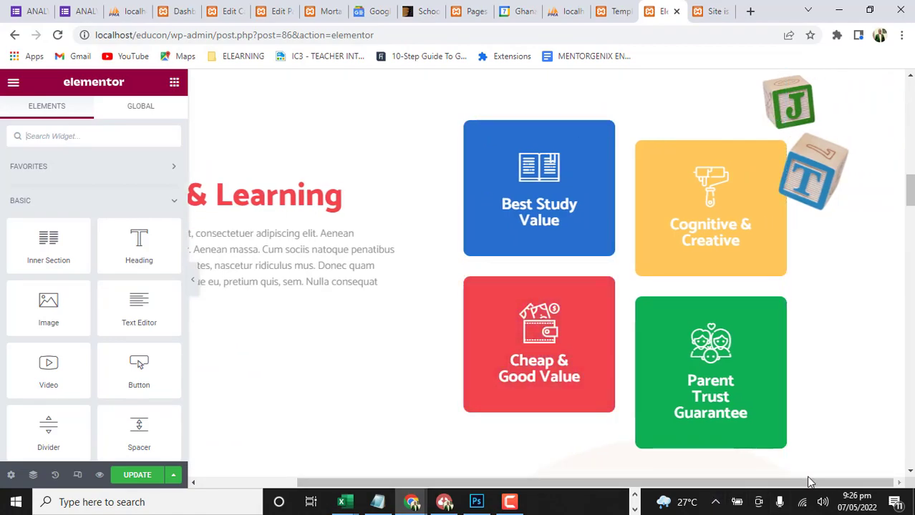
scroll(512, 438, "down", 4)
scroll(517, 306, "up", 1)
scroll(622, 278, "up", 3)
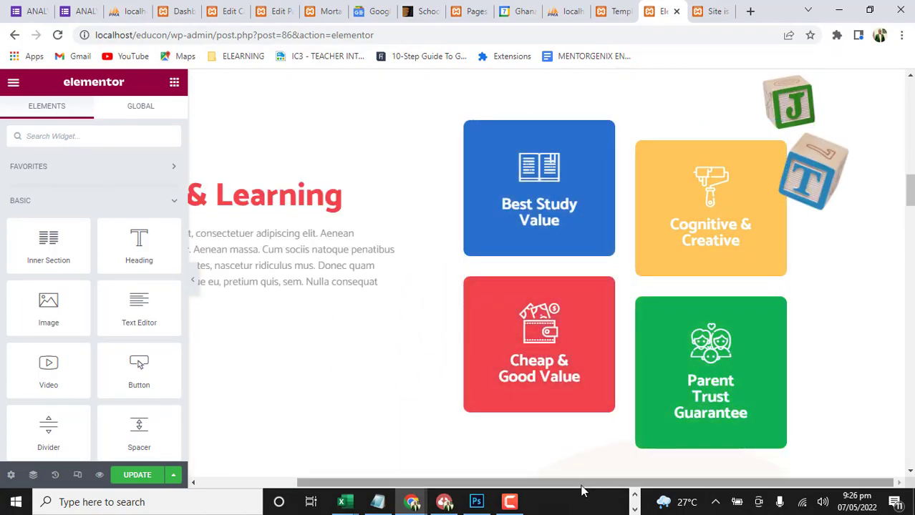
left_click_drag(577, 482, 360, 478)
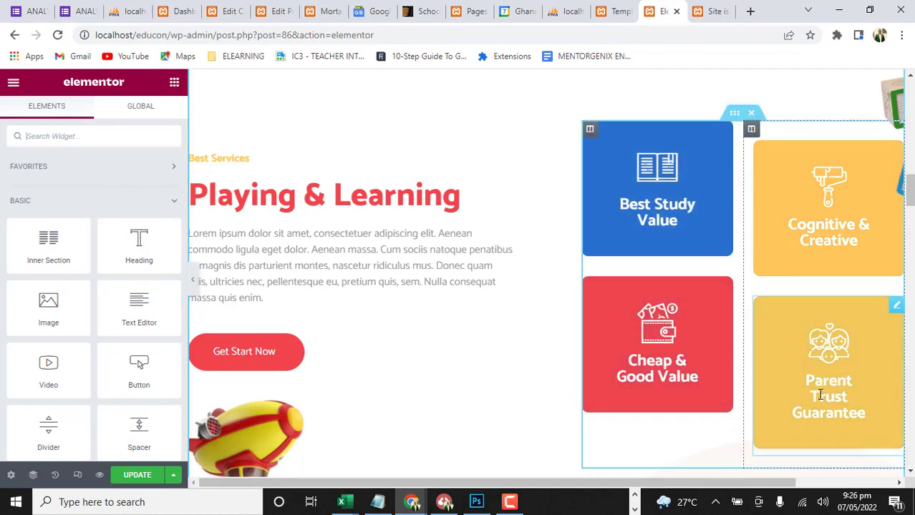
Examine the Moment Captured gallery with its Show More button and the Complete Facilities section
scroll(657, 293, "down", 5)
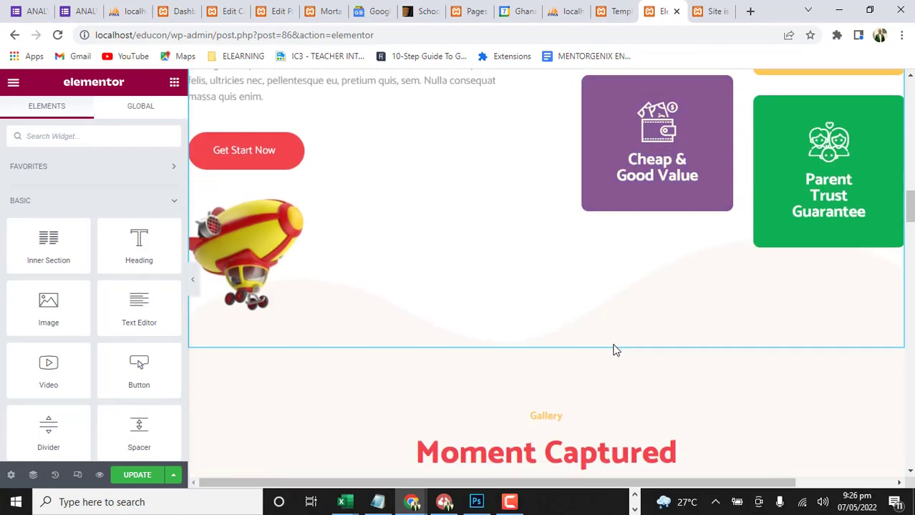
scroll(490, 284, "down", 4)
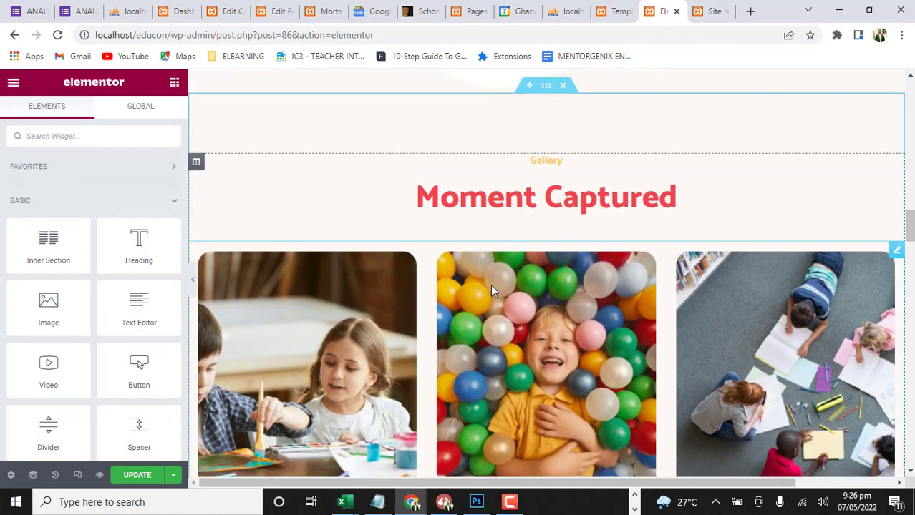
scroll(494, 309, "down", 3)
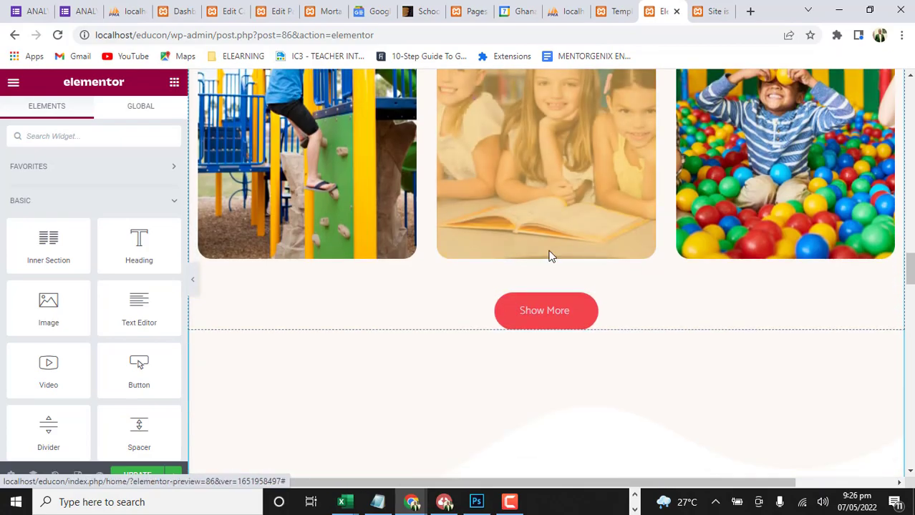
scroll(528, 315, "down", 6)
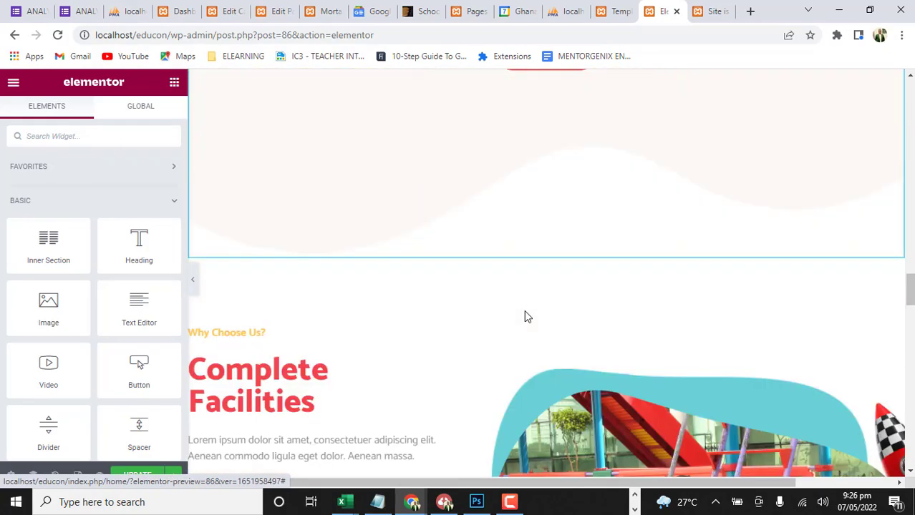
scroll(525, 316, "up", 1)
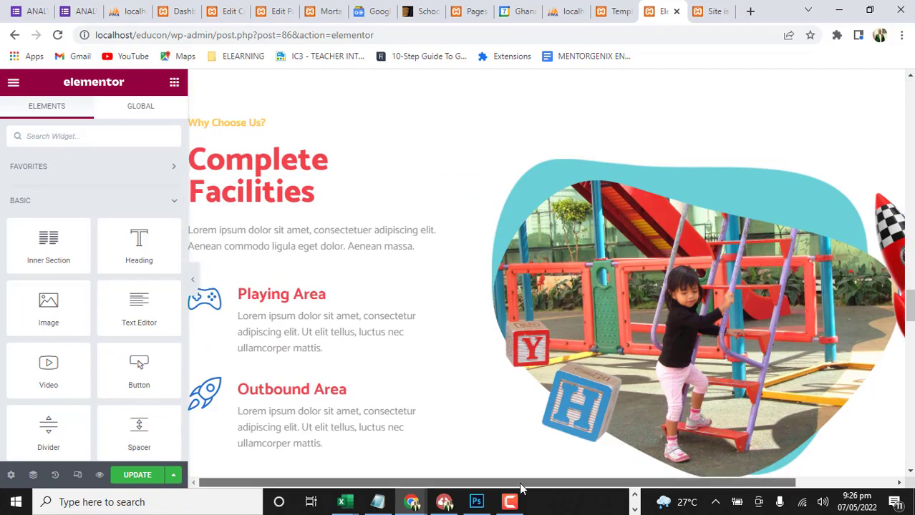
mouse_move(515, 490)
left_mouse_down()
mouse_move(640, 499)
mouse_move(512, 503)
left_mouse_up()
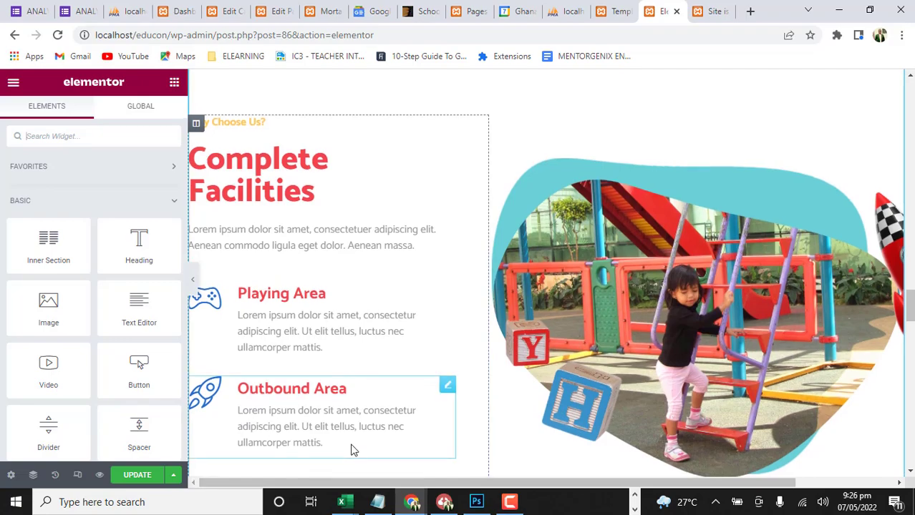
Examine the Parent Testimonial section and the Join Us Now call to action with its Read More button
scroll(351, 442, "down", 8)
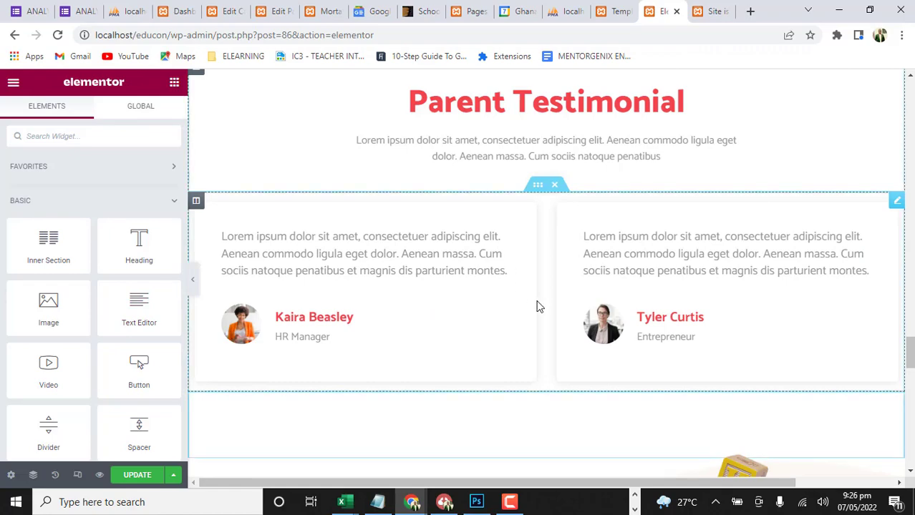
scroll(236, 334, "down", 5)
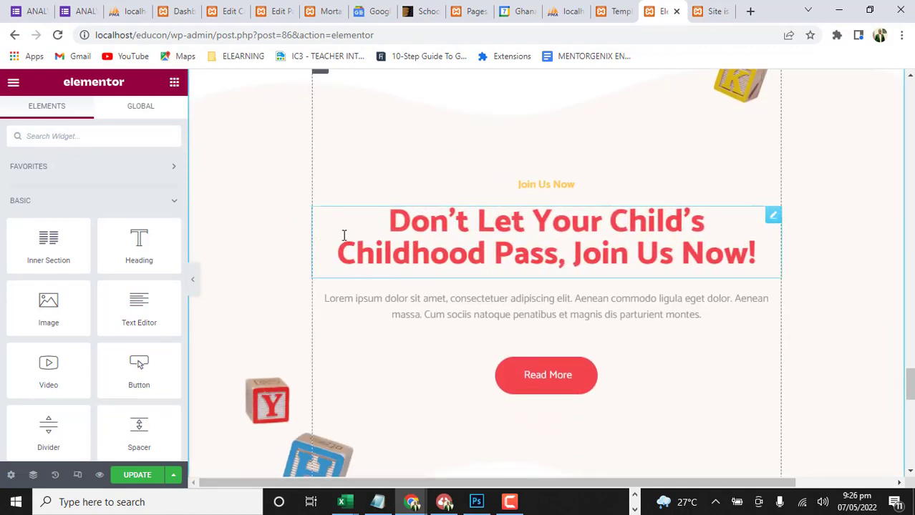
scroll(400, 235, "down", 1)
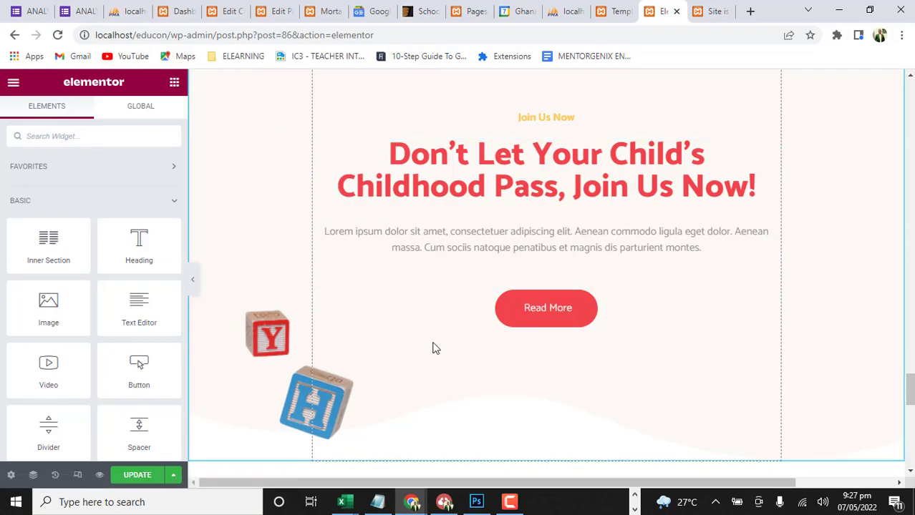
scroll(433, 347, "down", 3)
scroll(436, 345, "up", 4)
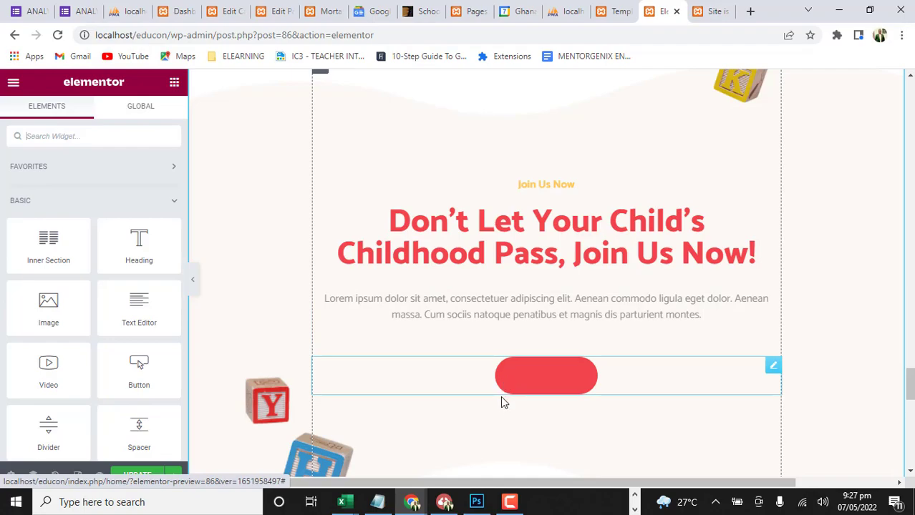
scroll(351, 355, "down", 5)
scroll(412, 237, "up", 3)
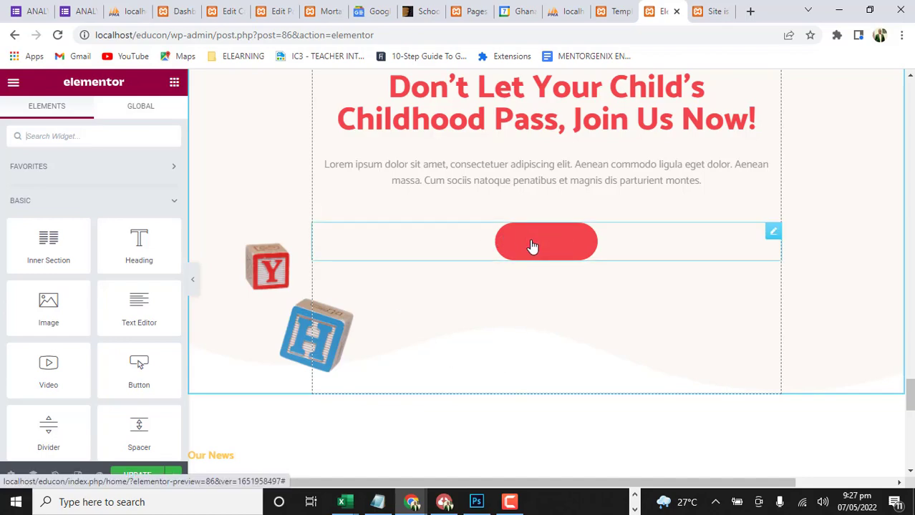
Widen the News & Blog heading's text column toward the Read More button, and check the blog posts down to the page end
scroll(417, 379, "down", 4)
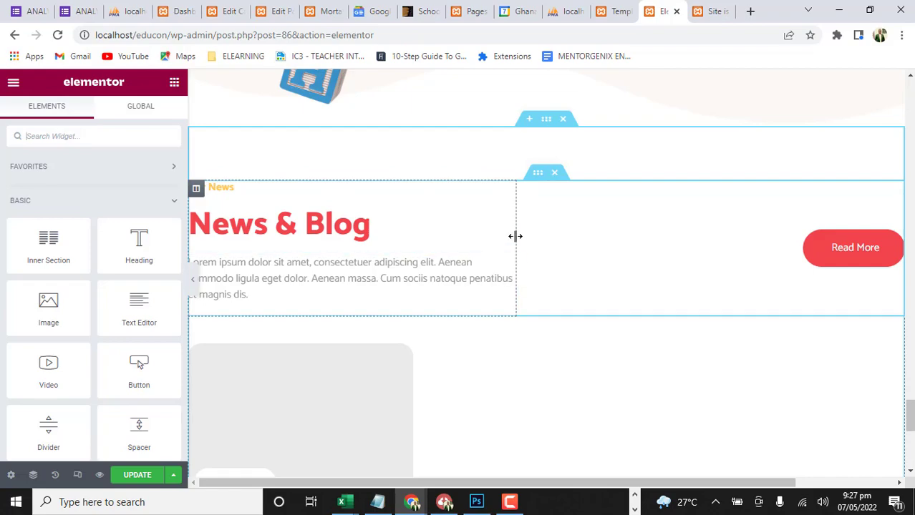
left_click_drag(520, 236, 648, 232)
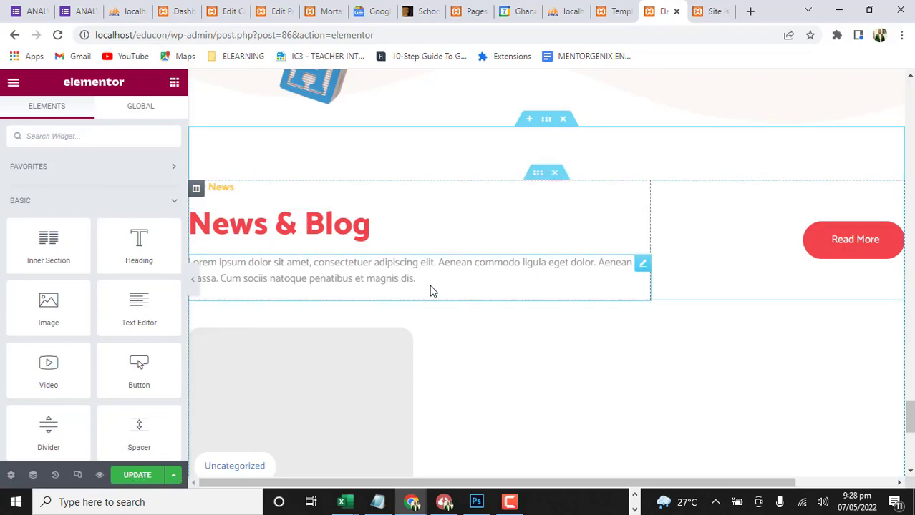
scroll(432, 290, "up", 20)
scroll(433, 286, "down", 20)
scroll(433, 290, "down", 1)
scroll(433, 288, "down", 2)
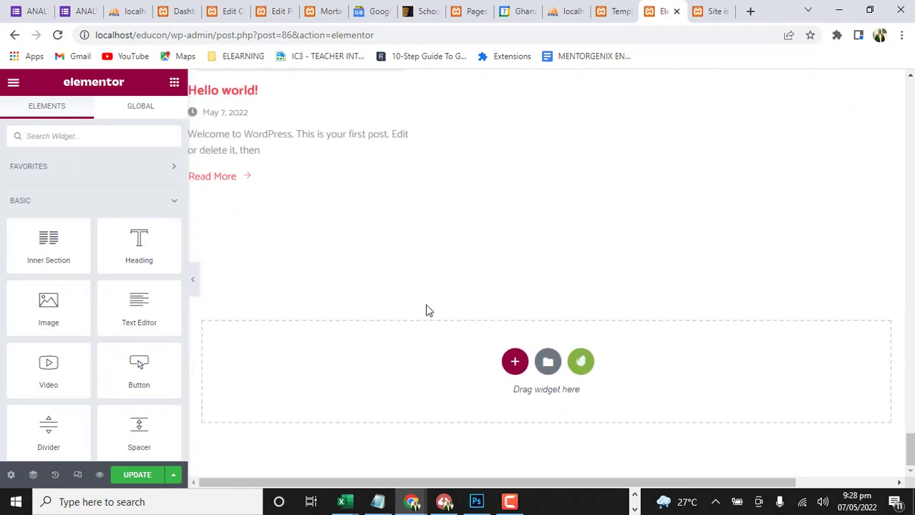
scroll(345, 286, "up", 10)
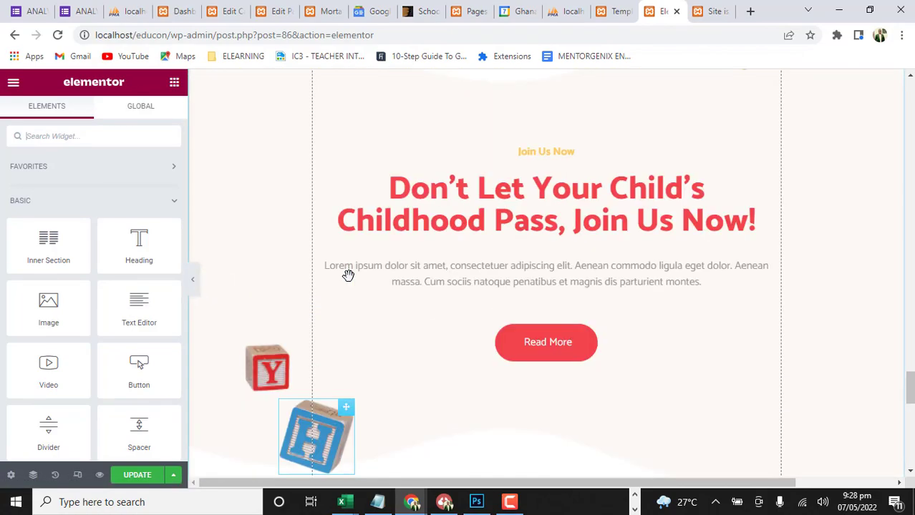
Save the Home page update and review its sections from the Join Us Now call to action up to the hero banner
left_click(139, 476)
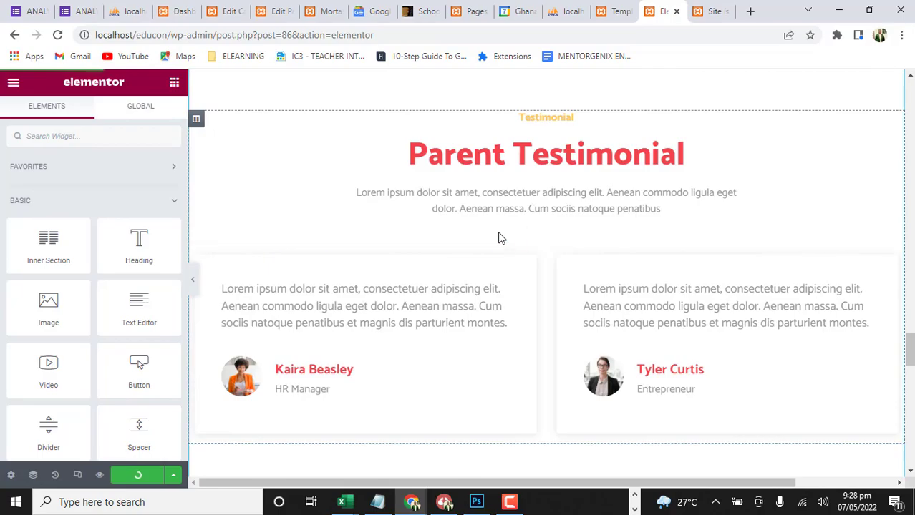
scroll(395, 294, "up", 9)
scroll(392, 301, "up", 5)
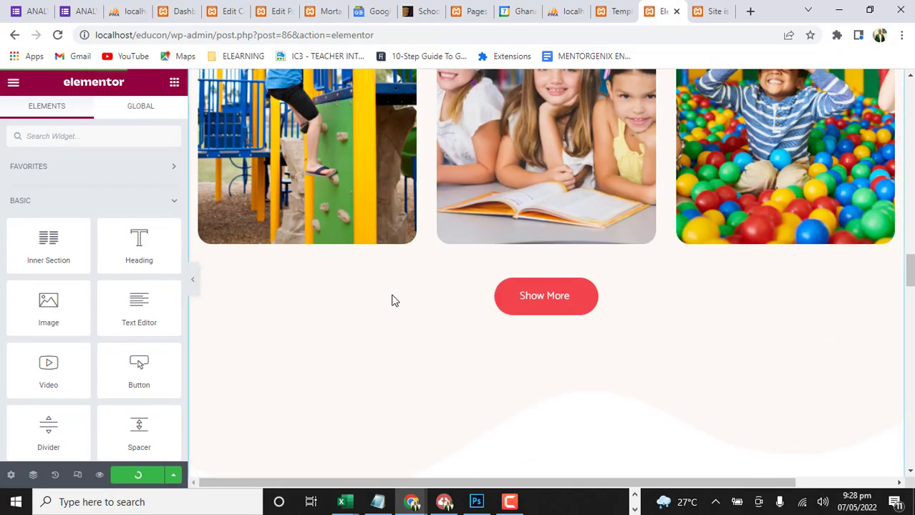
scroll(392, 301, "up", 10)
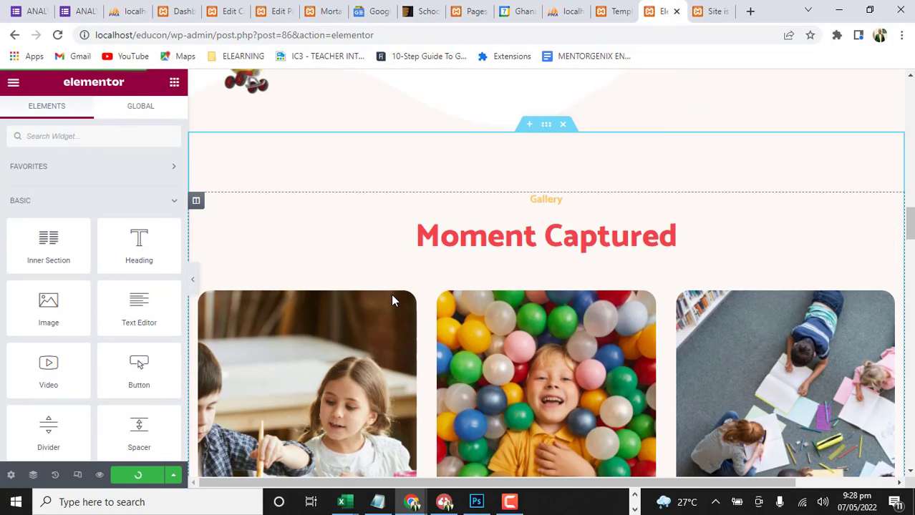
scroll(391, 293, "up", 10)
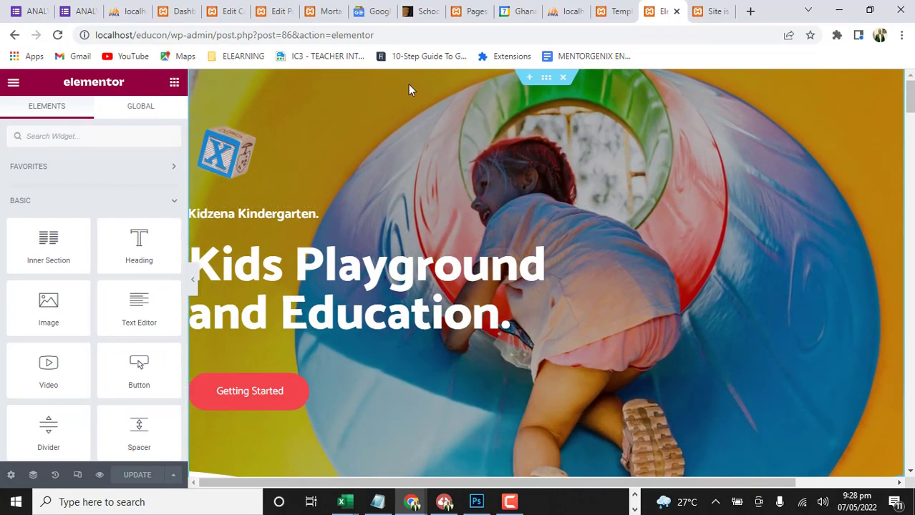
scroll(418, 340, "down", 10)
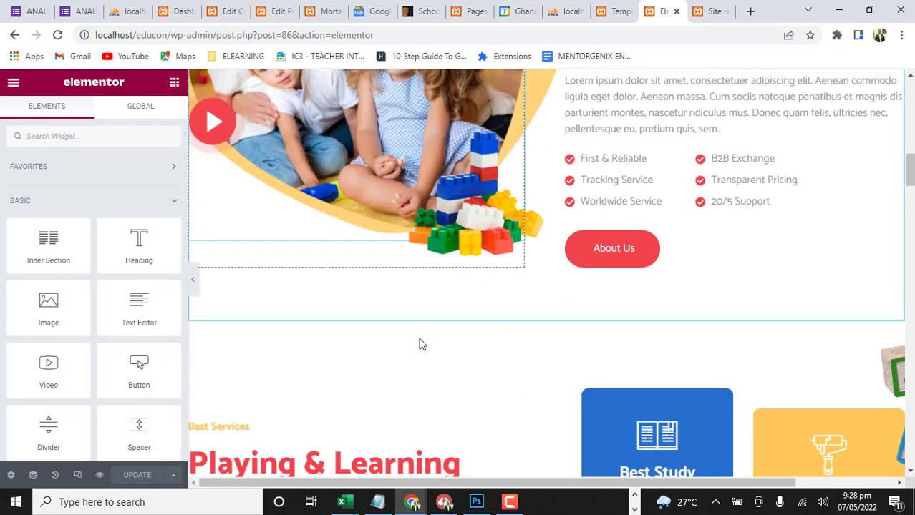
scroll(419, 341, "up", 9)
scroll(420, 341, "up", 1)
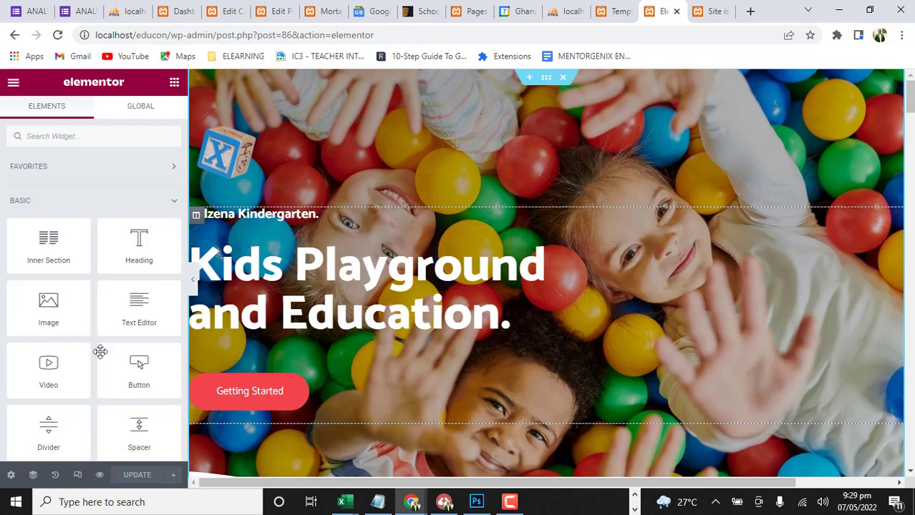
scroll(421, 337, "down", 4)
scroll(330, 317, "down", 7)
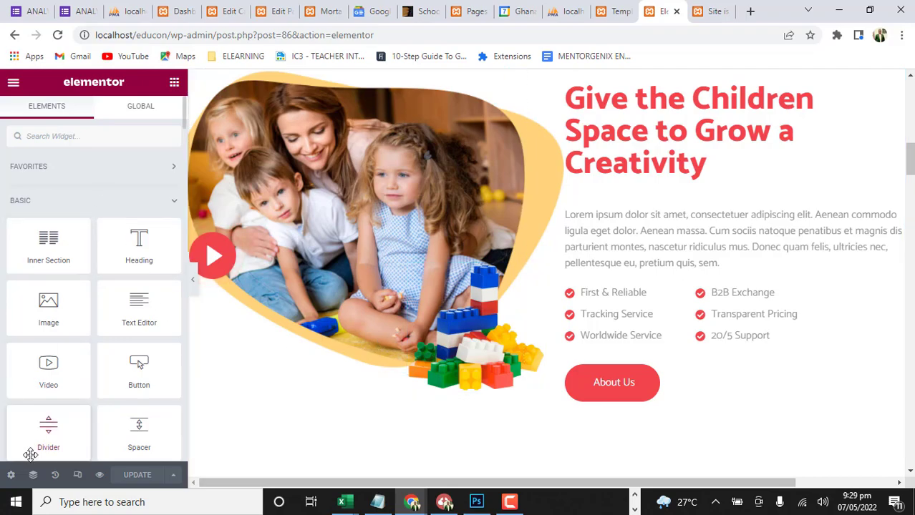
Exit the Elementor editor of the Home page to the WordPress dashboard and open the list of all pages
left_click(14, 85)
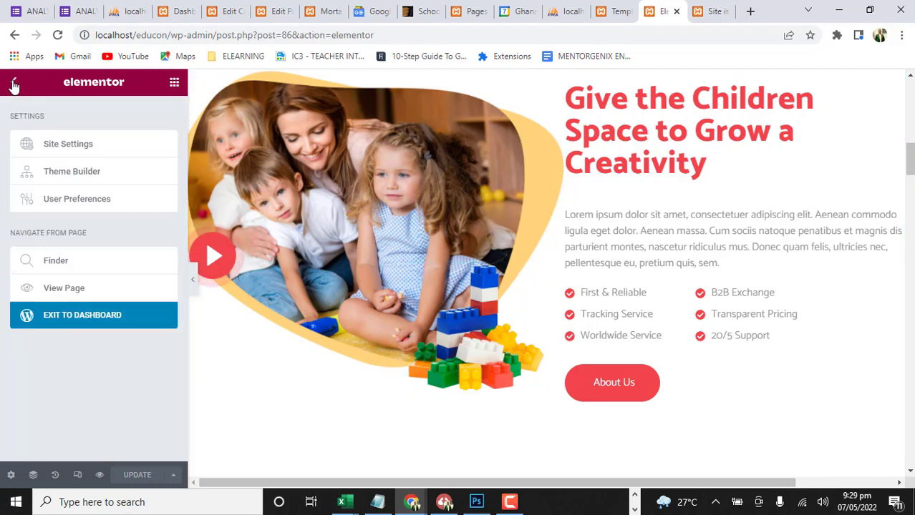
left_click(64, 320)
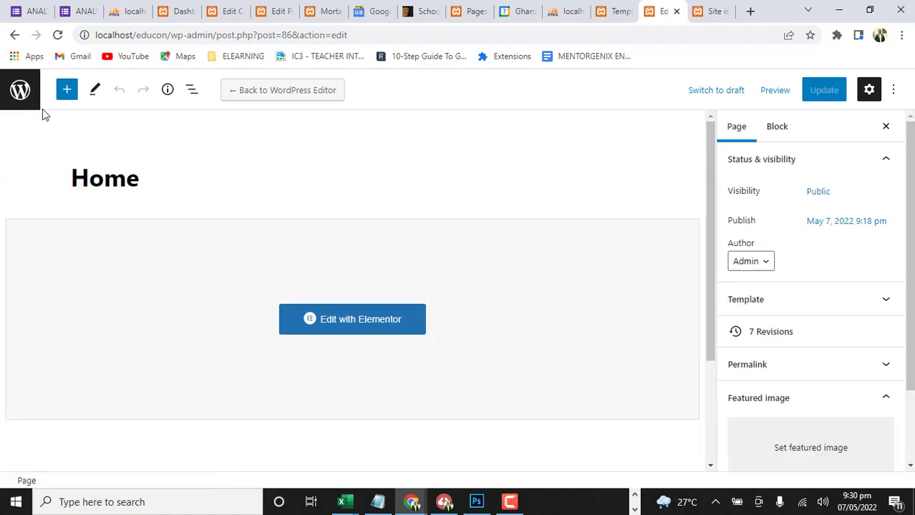
left_click(21, 89)
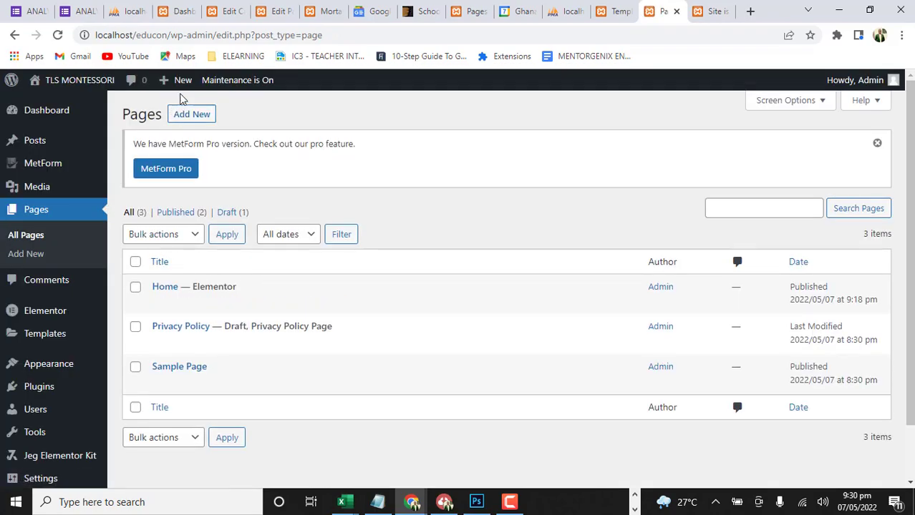
Create a new page titled "About Us" and open it for editing with Elementor
left_click(182, 83)
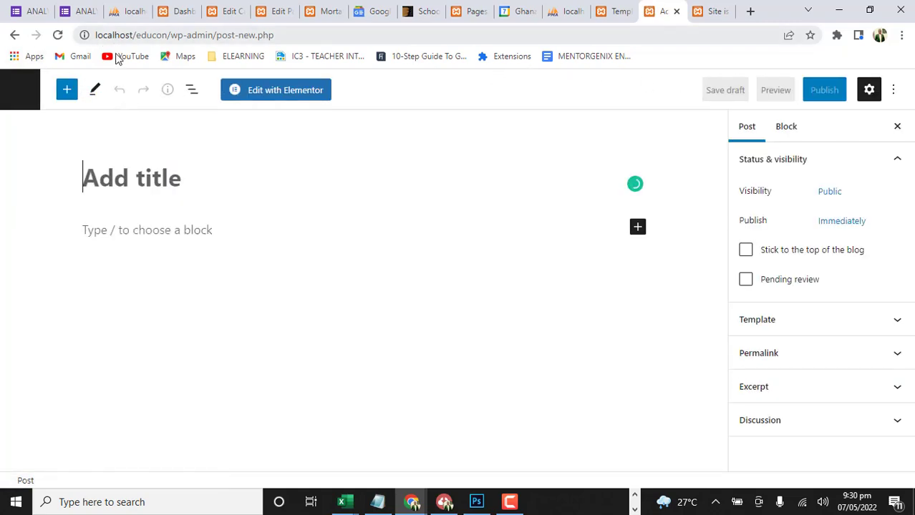
left_click(21, 91)
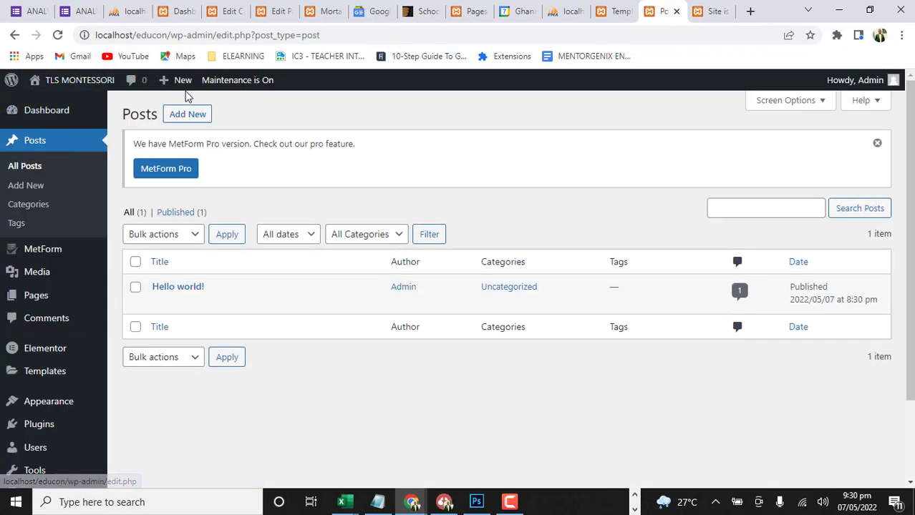
mouse_move(184, 84)
left_click(171, 143)
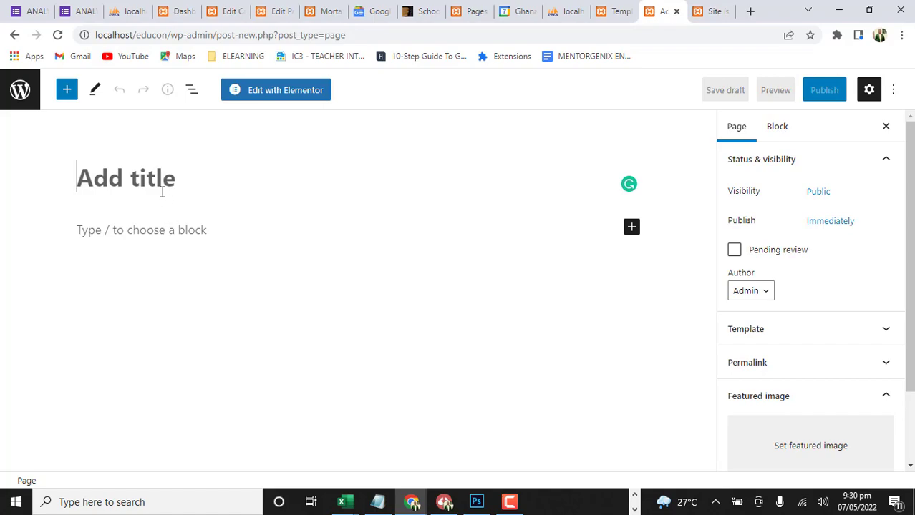
type("Abou")
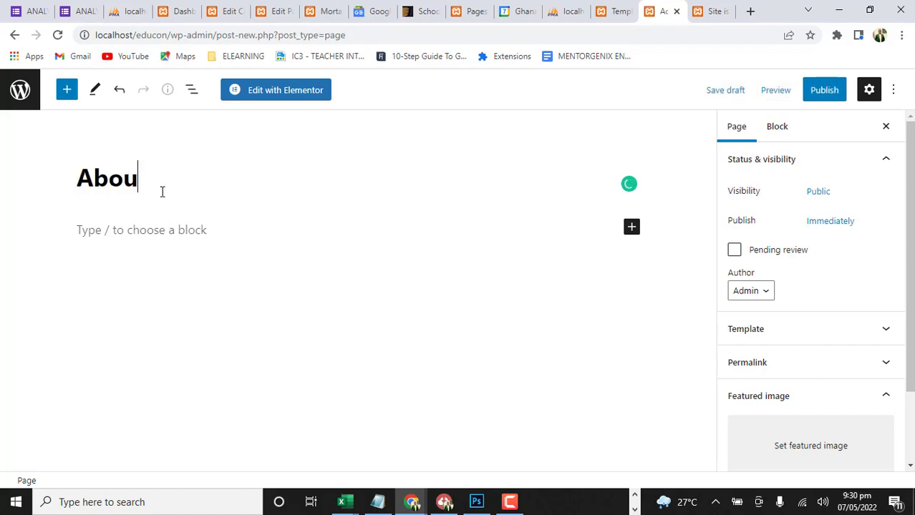
type("t Us")
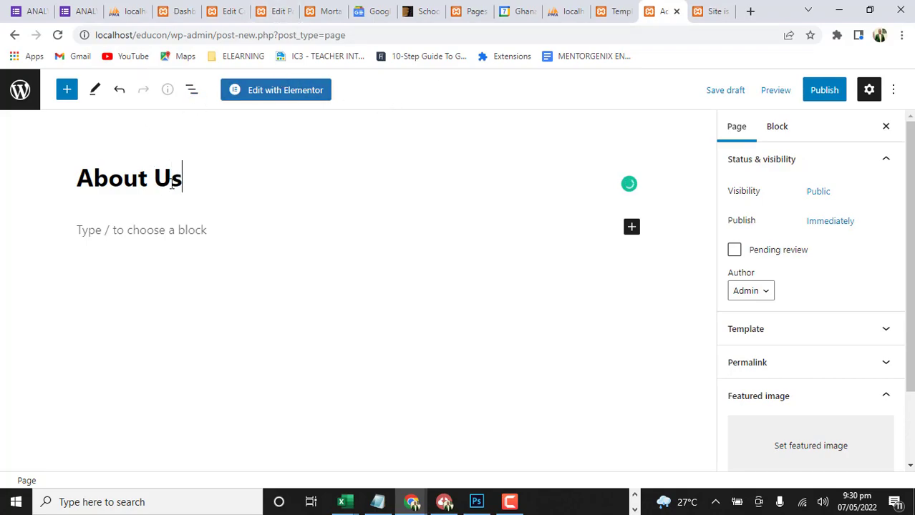
left_click(301, 92)
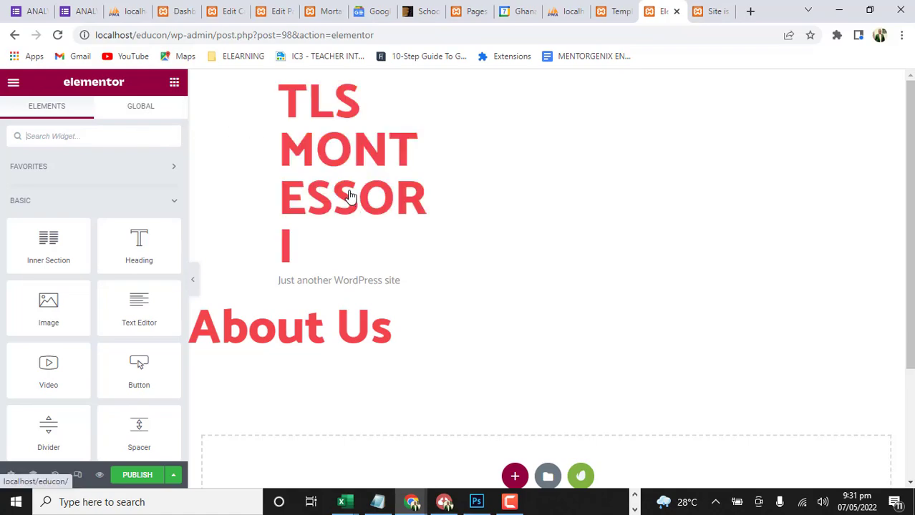
Hide the title of the About Us page and set its page layout to Elementor Full Width
scroll(349, 196, "down", 2)
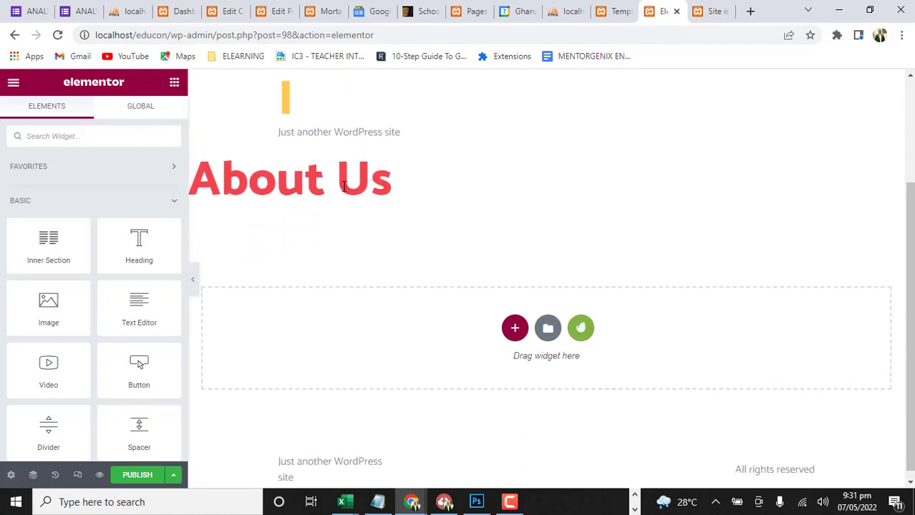
scroll(347, 201, "up", 2)
scroll(354, 249, "down", 2)
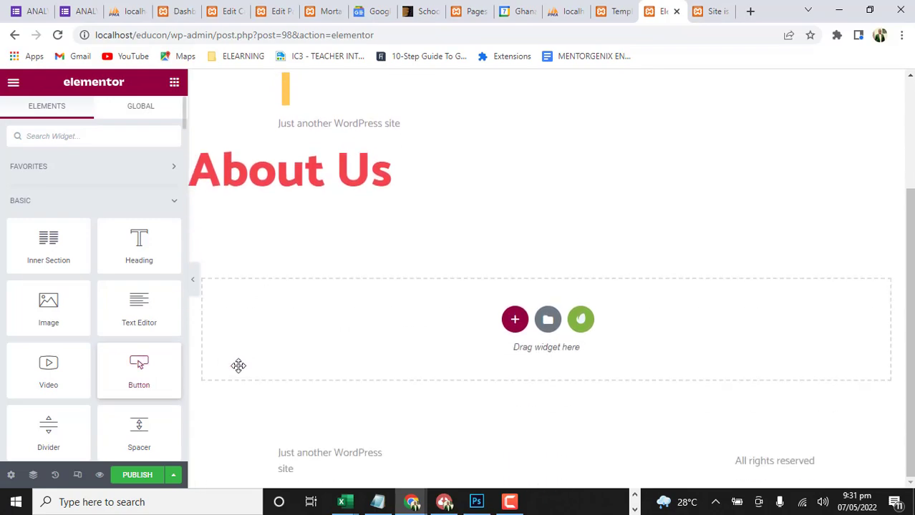
left_click(11, 476)
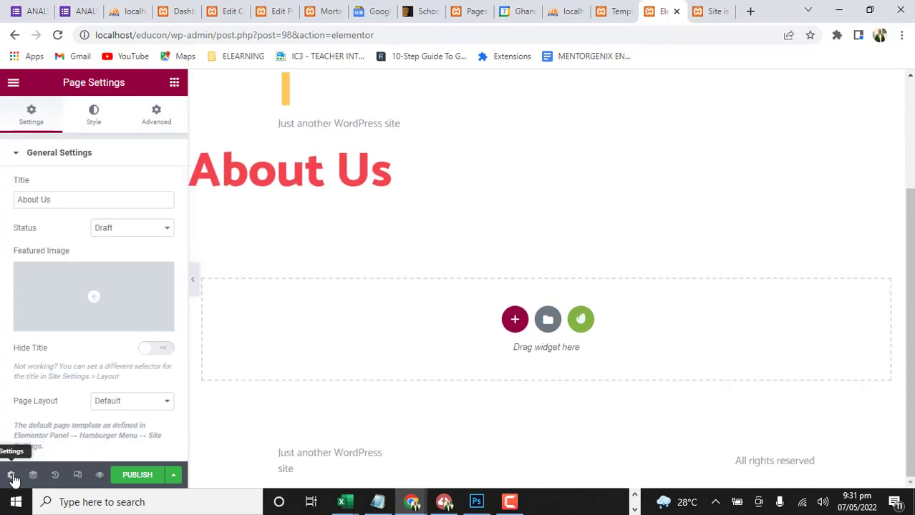
left_click(150, 348)
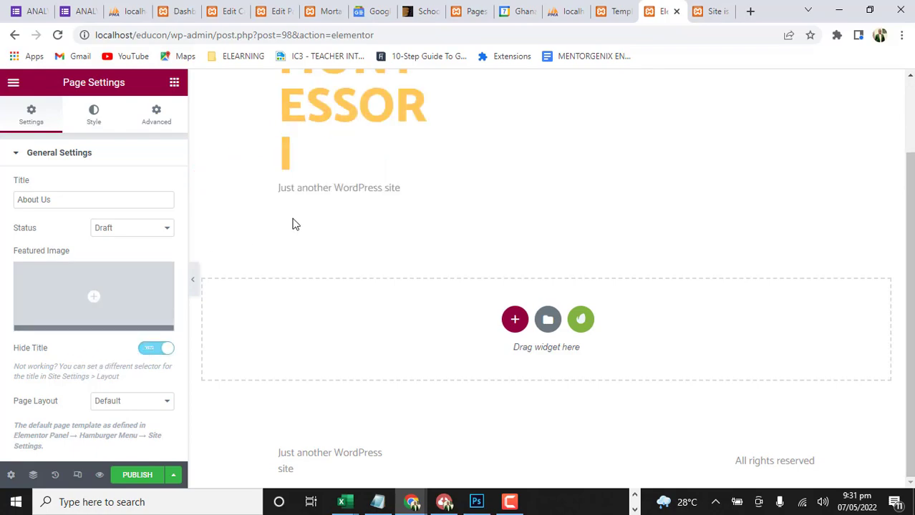
left_click(146, 405)
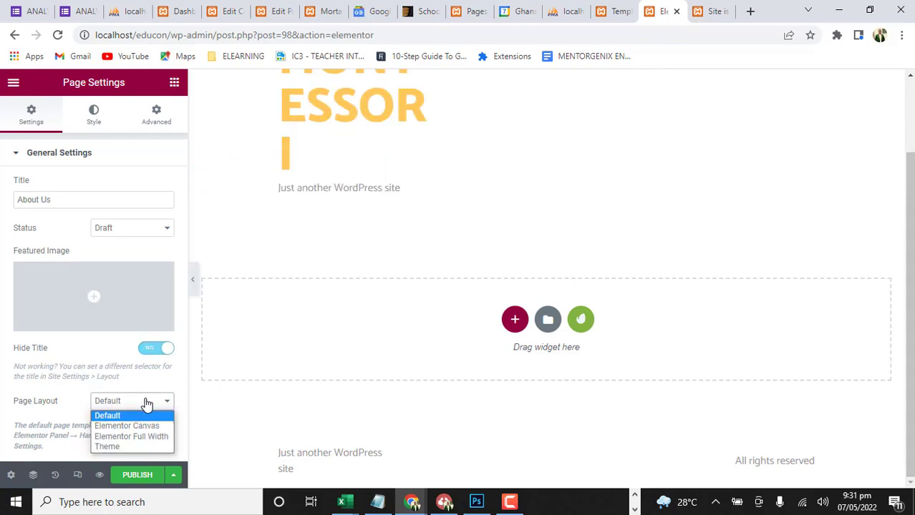
left_click(143, 434)
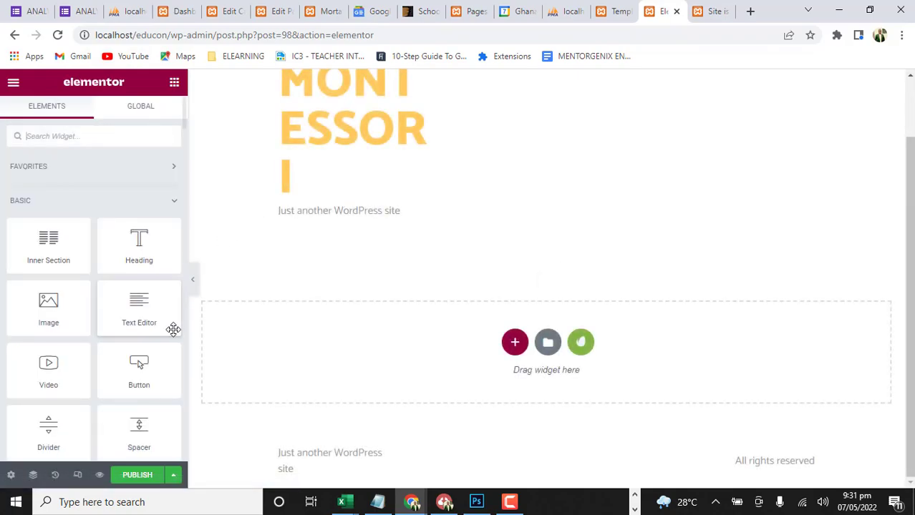
Insert the saved "About us" template into the page and apply the template's page settings too
left_click(548, 342)
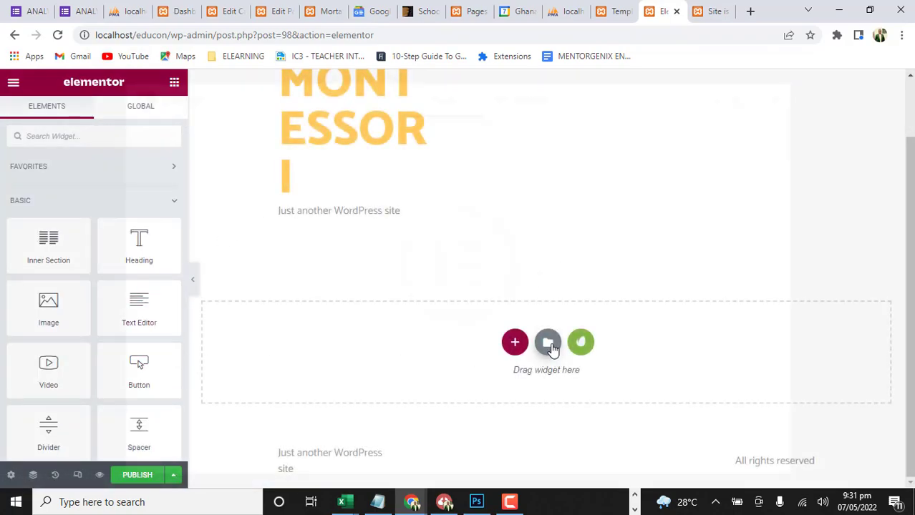
left_click(548, 98)
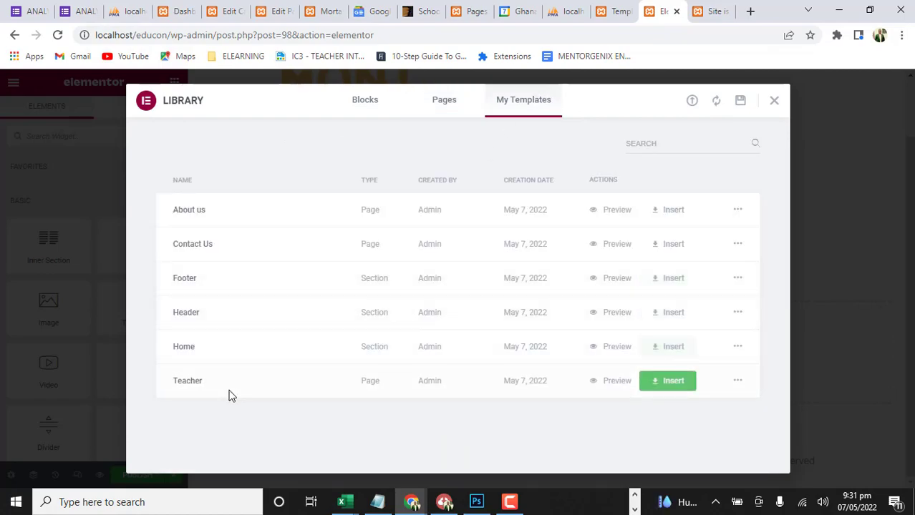
left_click(673, 211)
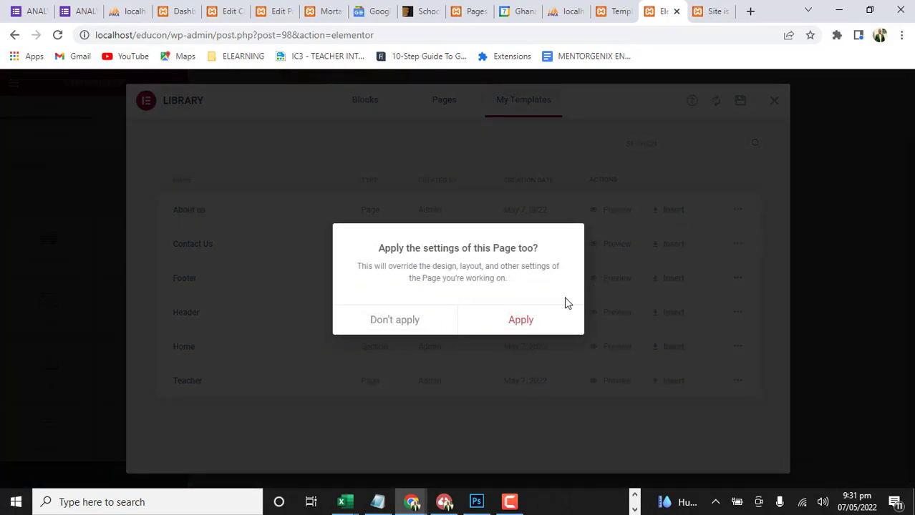
left_click(530, 322)
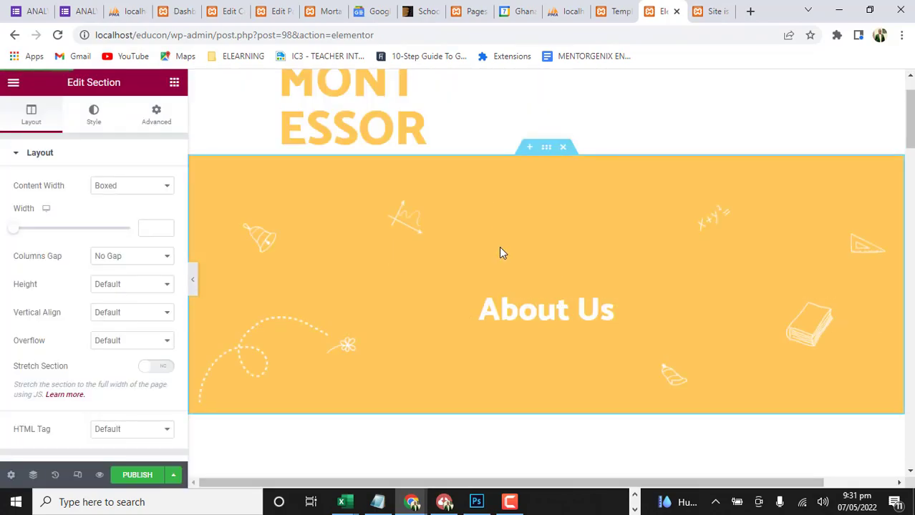
Examine the inserted About Us page, including the banner, the introduction with the children's image, and the Complete Facilities section
scroll(501, 252, "down", 10)
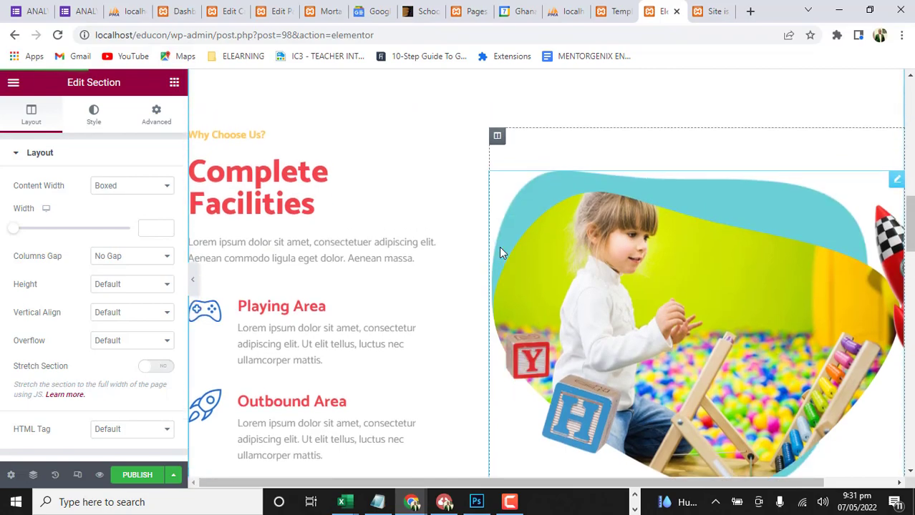
scroll(498, 246, "up", 5)
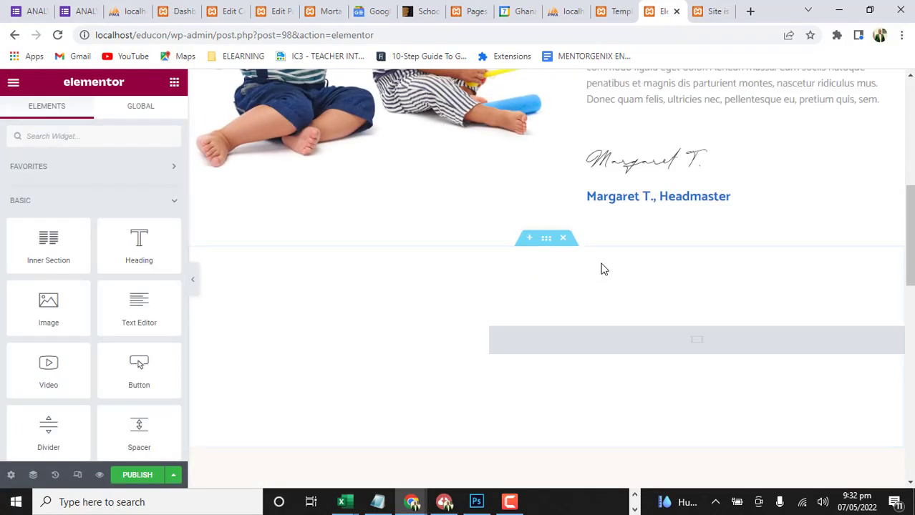
scroll(603, 269, "up", 6)
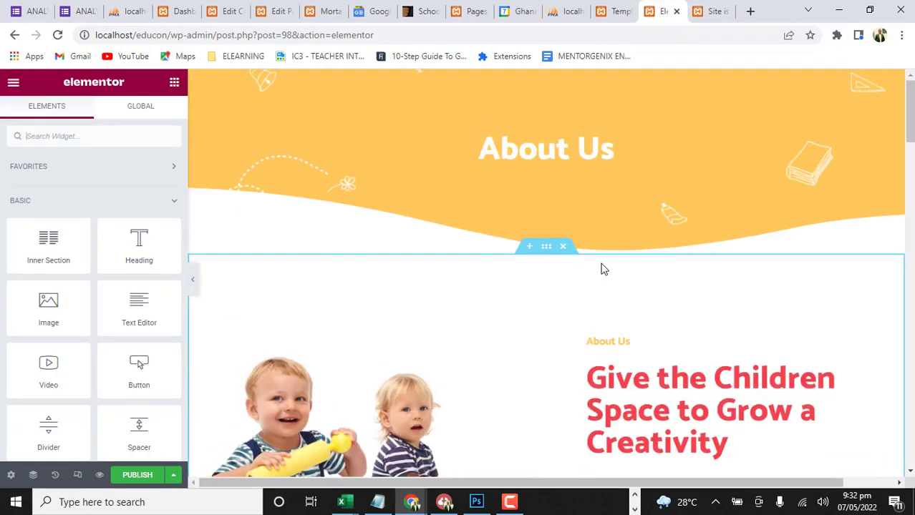
scroll(605, 256, "down", 3)
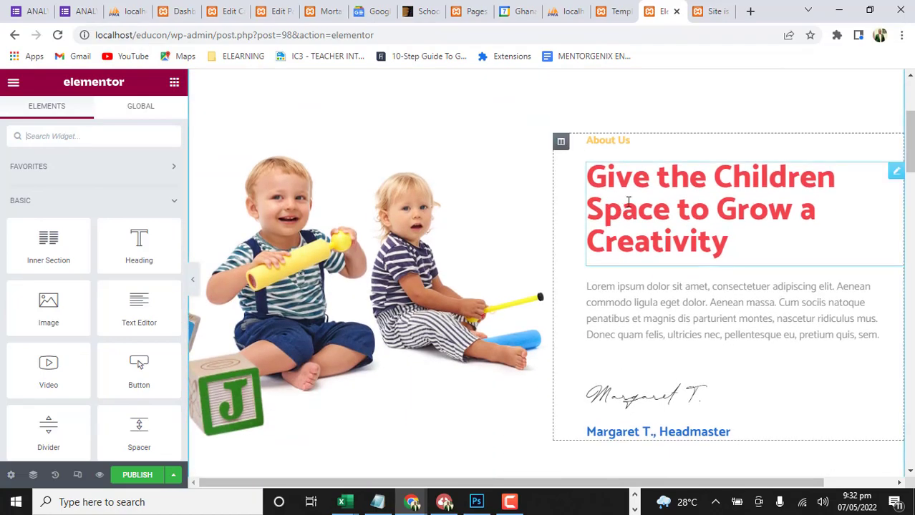
scroll(601, 259, "down", 4)
scroll(598, 259, "up", 6)
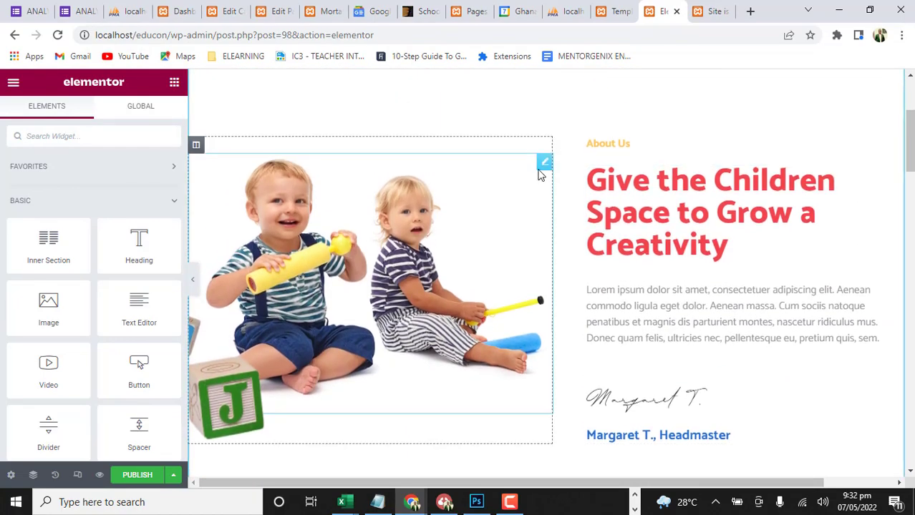
scroll(623, 261, "down", 2)
scroll(601, 214, "up", 2)
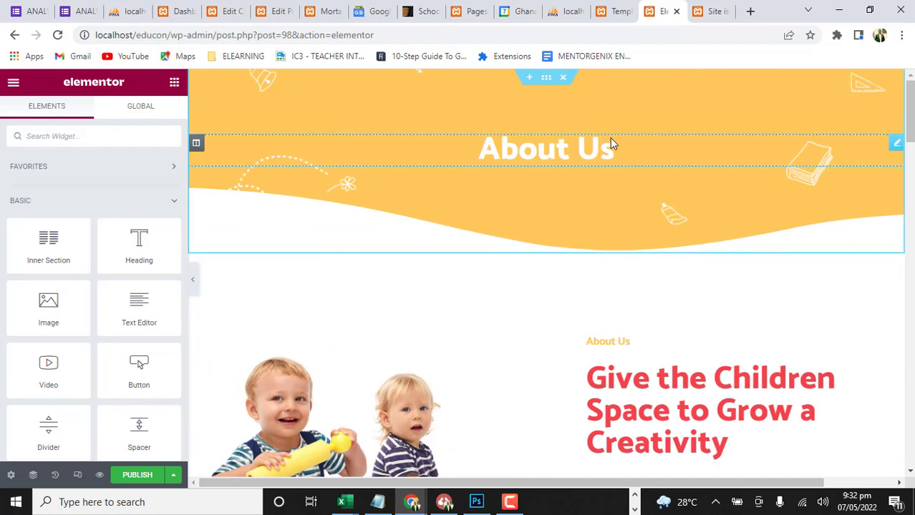
scroll(659, 288, "down", 2)
scroll(602, 200, "up", 2)
scroll(544, 154, "down", 2)
scroll(539, 119, "up", 2)
Try inline editing of the banner's About Us heading with the trial text "hhh", and remove that text
left_click(546, 152)
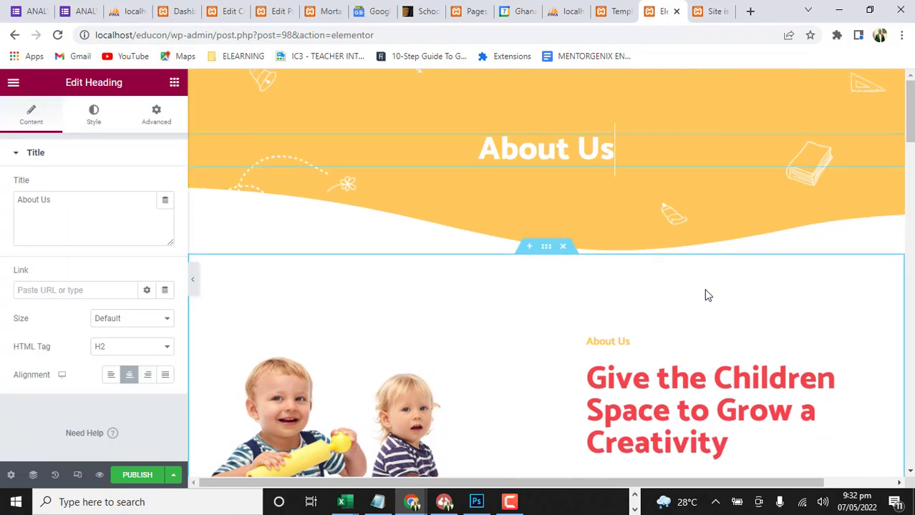
type("hhh")
key("BackSpace")
key("BackSpace")
key("BackSpace")
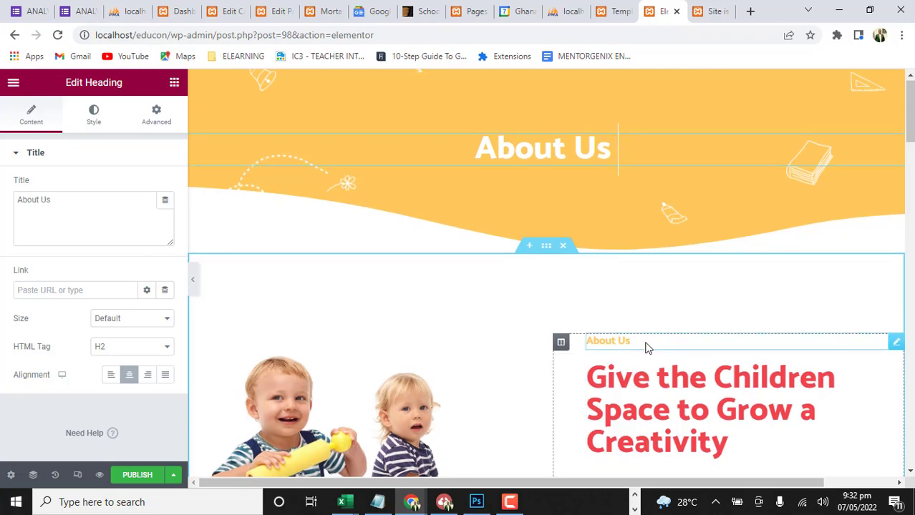
scroll(647, 347, "down", 3)
scroll(612, 250, "down", 3)
scroll(606, 172, "up", 3)
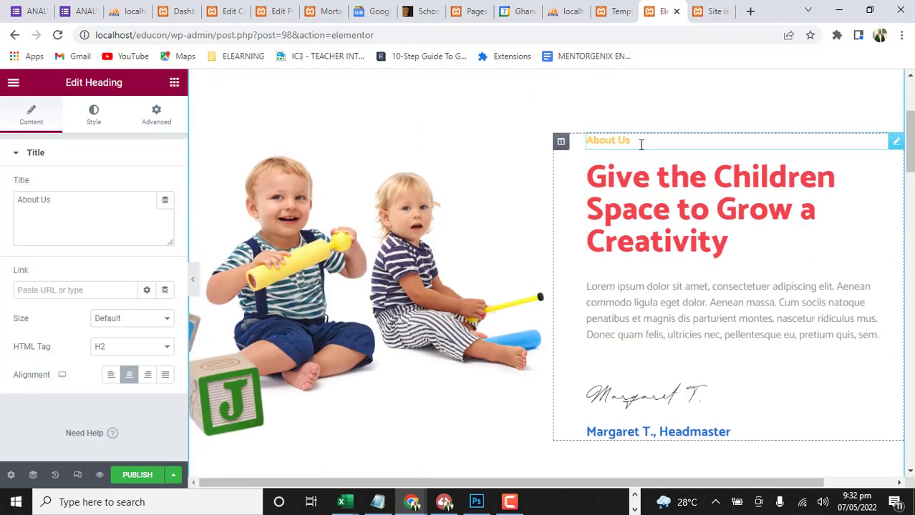
Examine the rest of the About Us page, including Complete Facilities, Parent Testimonial and the Experienced Teacher cards
scroll(553, 249, "down", 3)
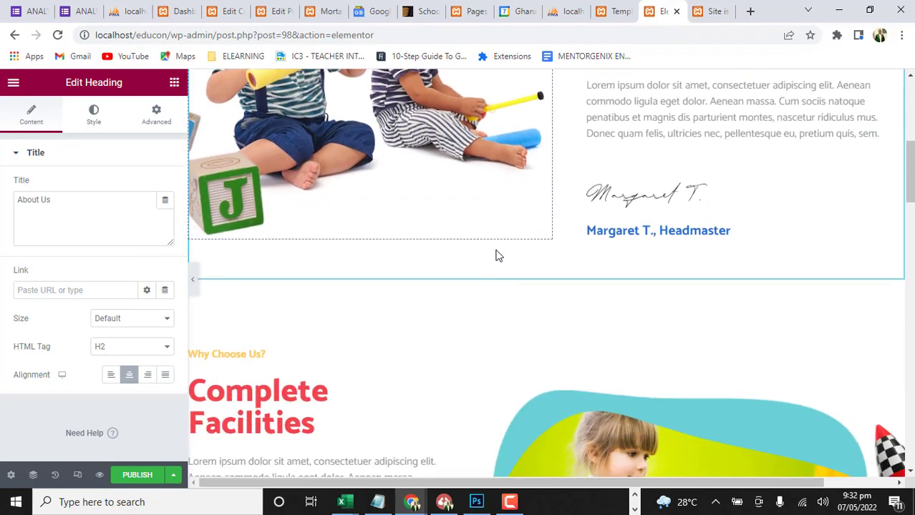
scroll(646, 189, "down", 3)
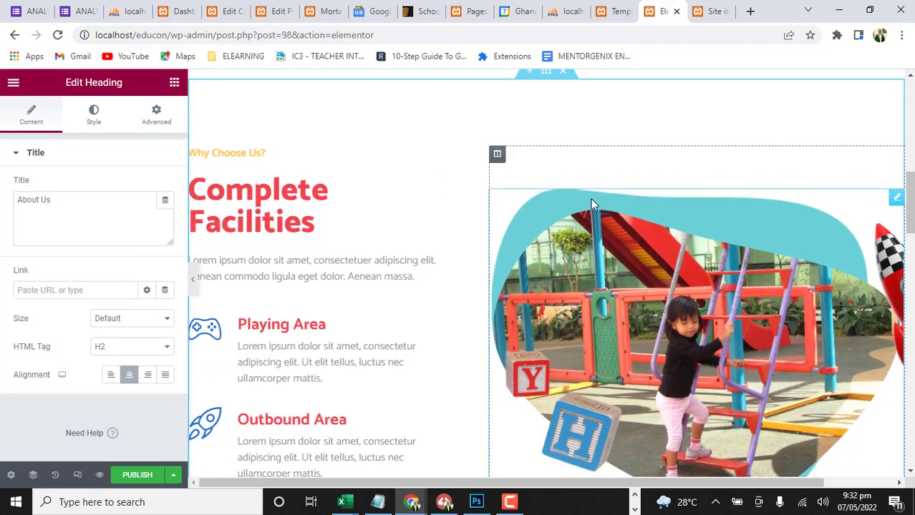
scroll(591, 205, "up", 4)
scroll(592, 202, "down", 15)
scroll(591, 207, "down", 9)
scroll(590, 221, "up", 5)
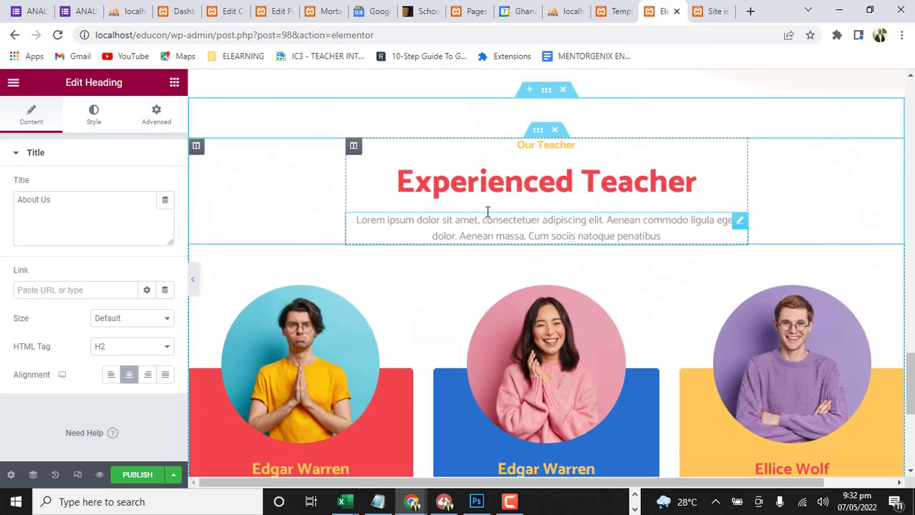
scroll(715, 333, "down", 4)
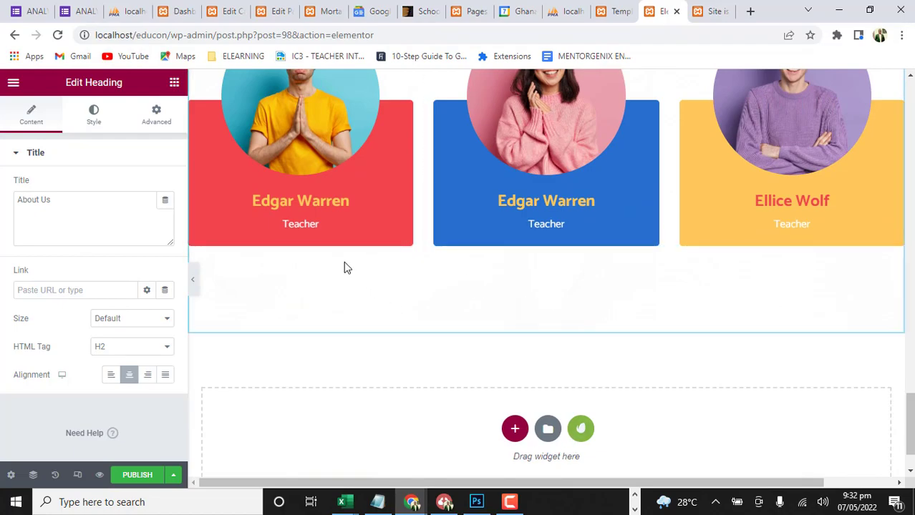
scroll(341, 290, "up", 2)
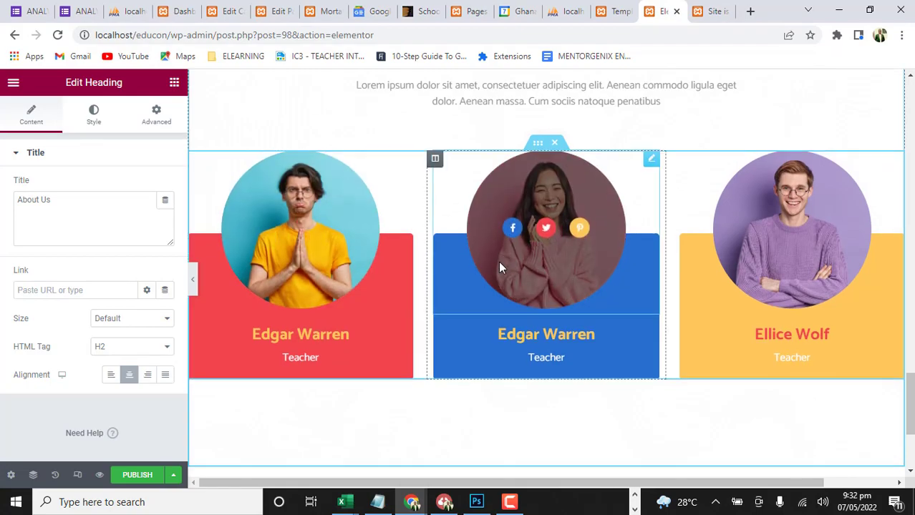
scroll(499, 266, "down", 3)
scroll(498, 264, "up", 5)
scroll(496, 279, "down", 3)
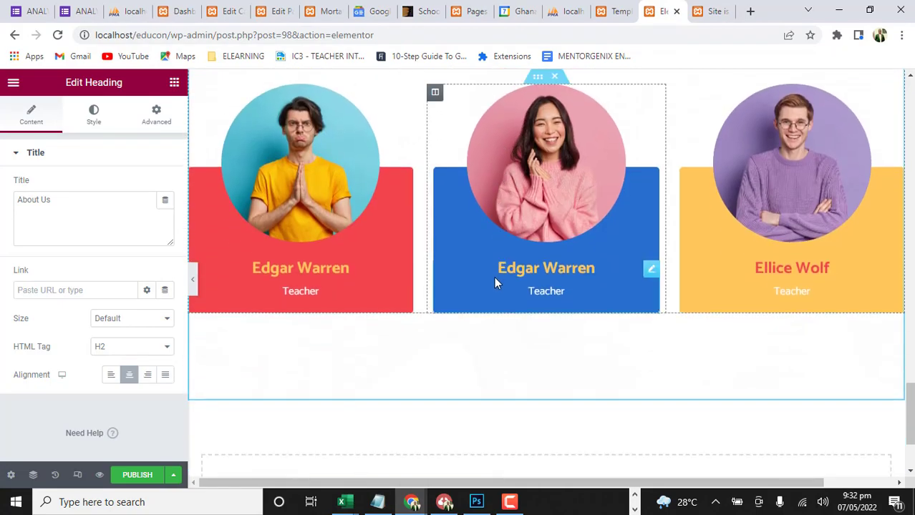
scroll(503, 341, "down", 2)
scroll(491, 300, "up", 10)
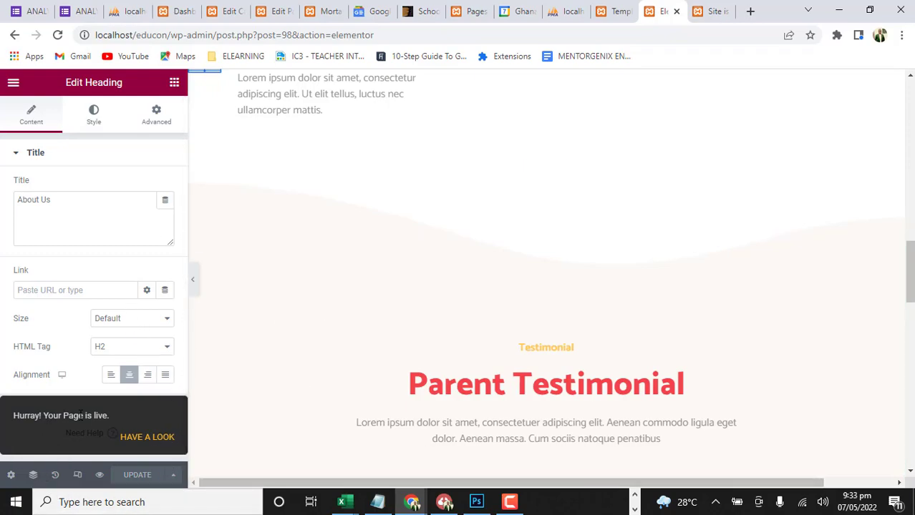
Publish the About Us page and exit the Elementor editor to the list of WordPress pages
left_click(13, 83)
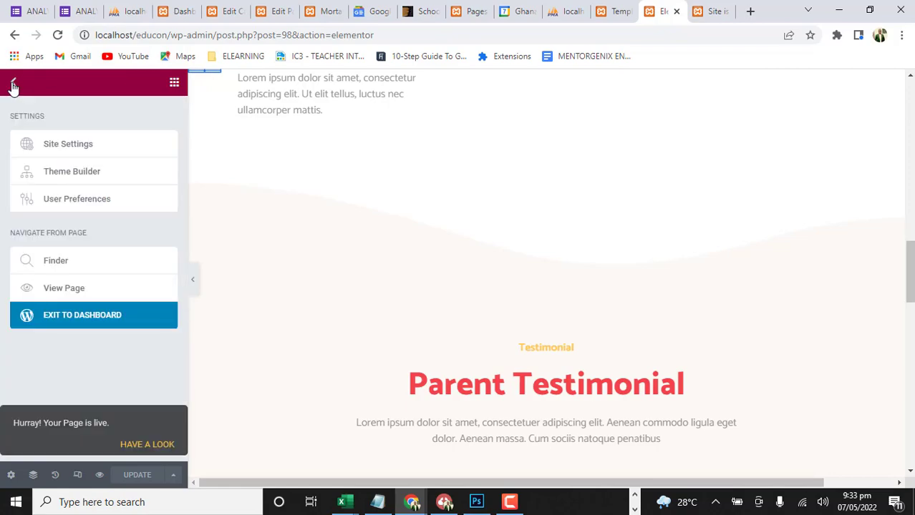
left_click(57, 322)
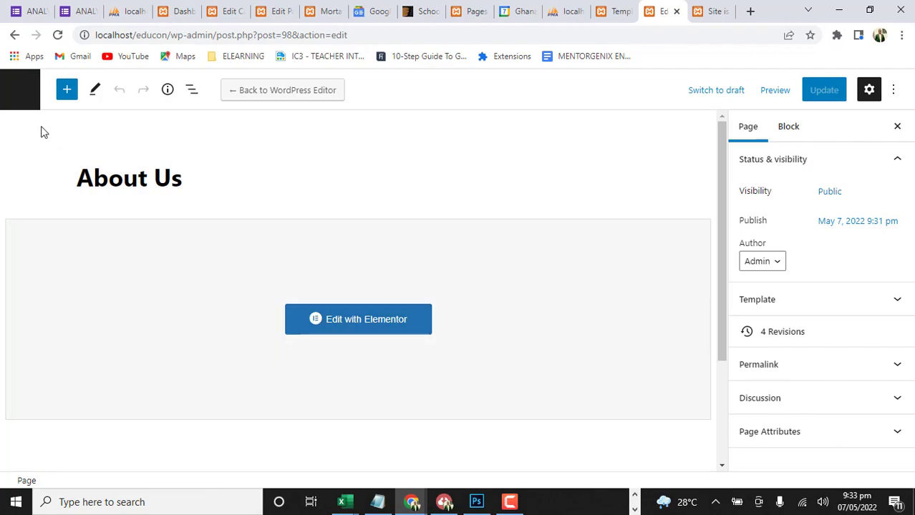
left_click(21, 94)
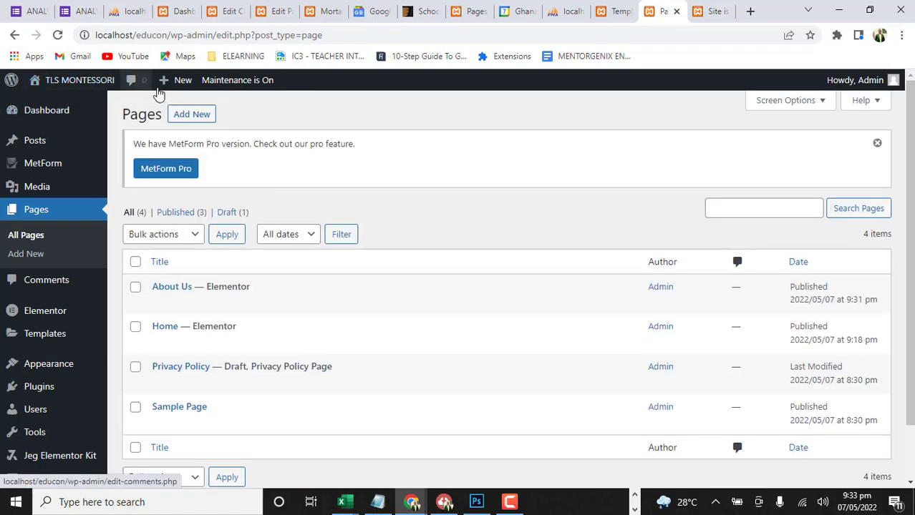
Create a new page titled "Contact Us" and open it for editing with Elementor
mouse_move(169, 86)
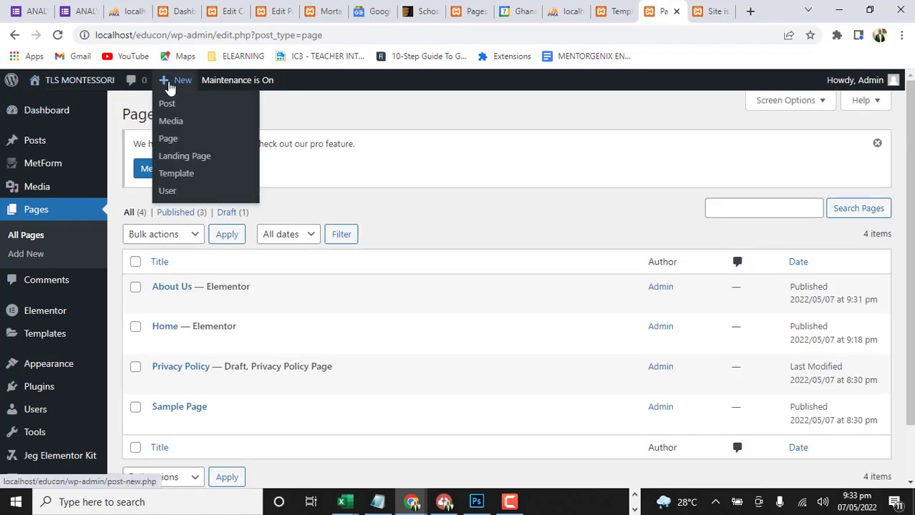
left_click(167, 140)
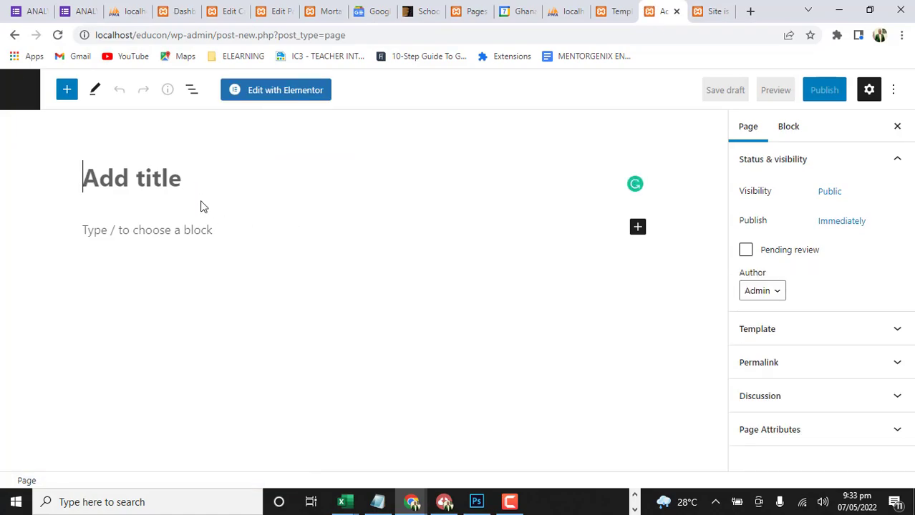
type("Co")
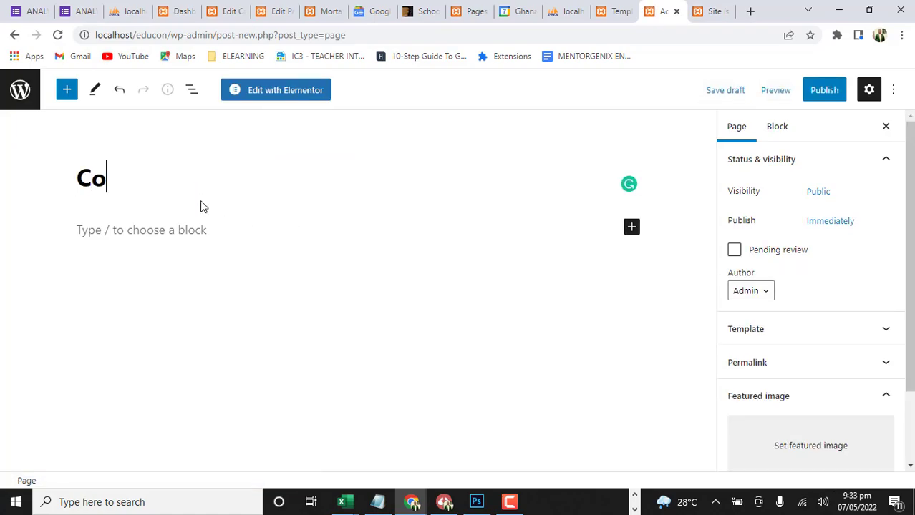
type("ntact ")
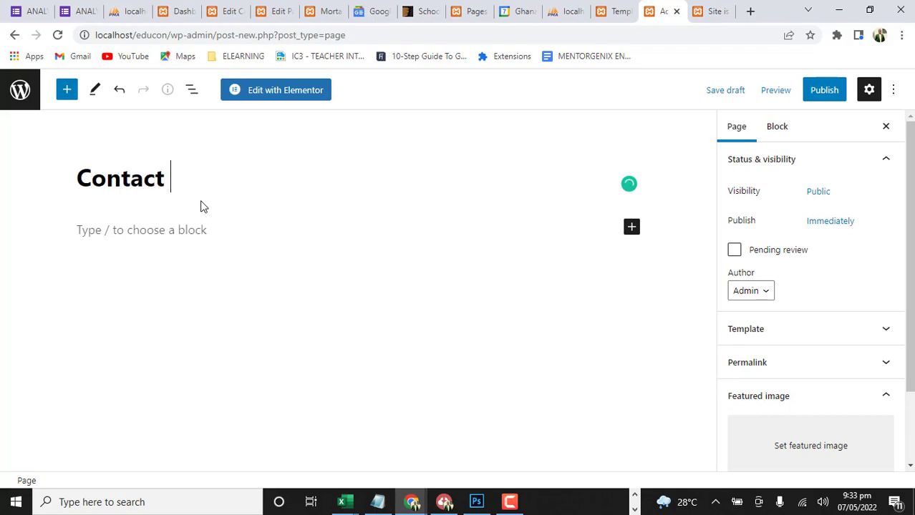
type("Uas")
key("BackSpace")
key("BackSpace")
type("s")
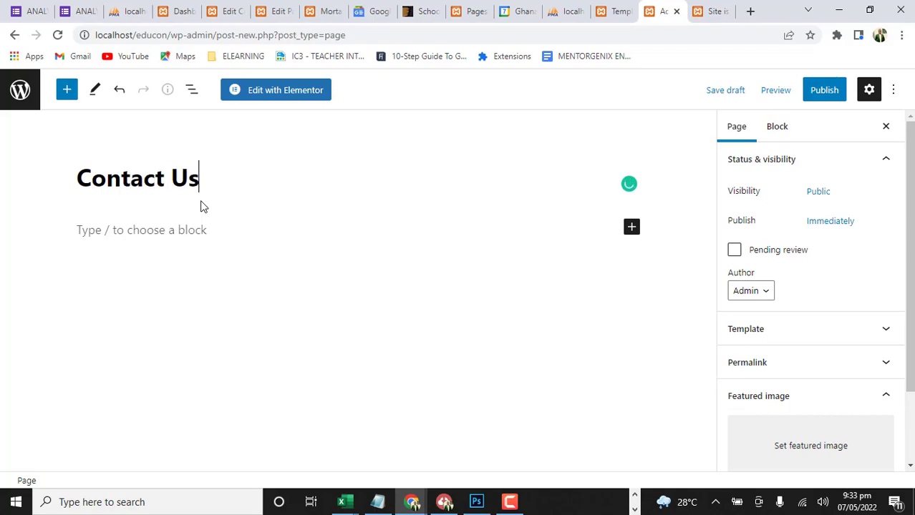
left_click(287, 94)
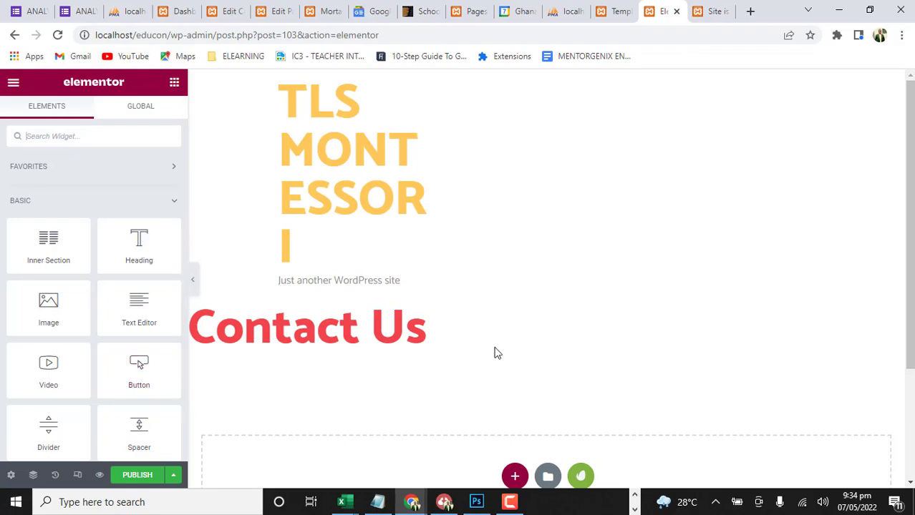
Insert the saved "Contact Us" template into the page and apply the template's page settings too
scroll(351, 212, "down", 3)
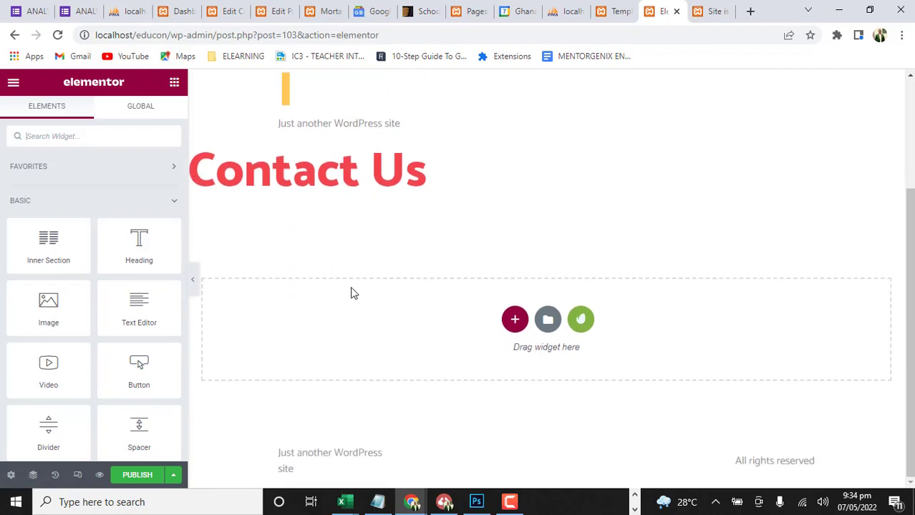
left_click(547, 322)
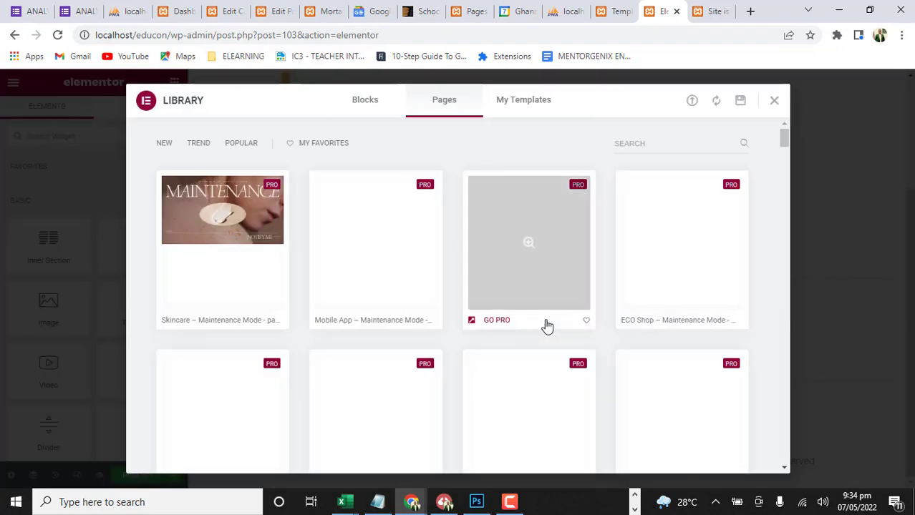
left_click(540, 105)
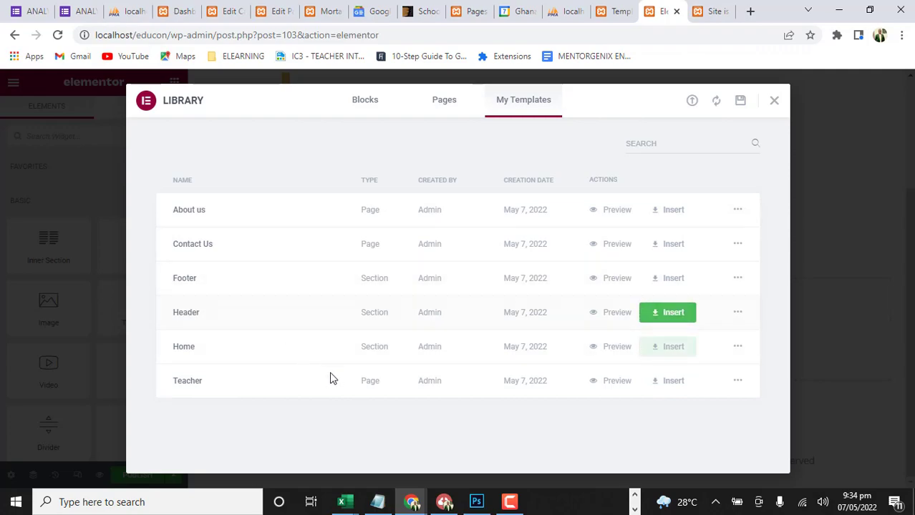
left_click(667, 247)
left_click(521, 321)
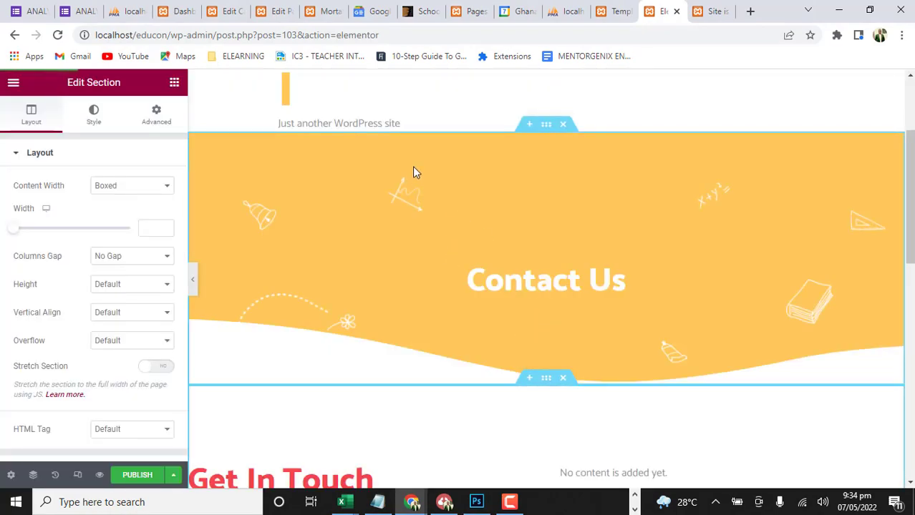
Examine the inserted Contact Us page, including the banner, the Get In Touch details and the empty MetForm widget
scroll(496, 194, "down", 6)
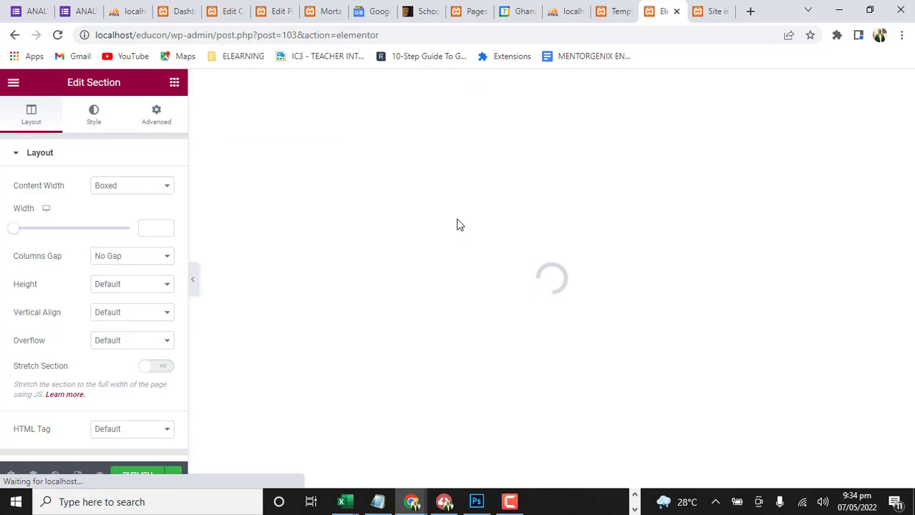
scroll(461, 226, "up", 4)
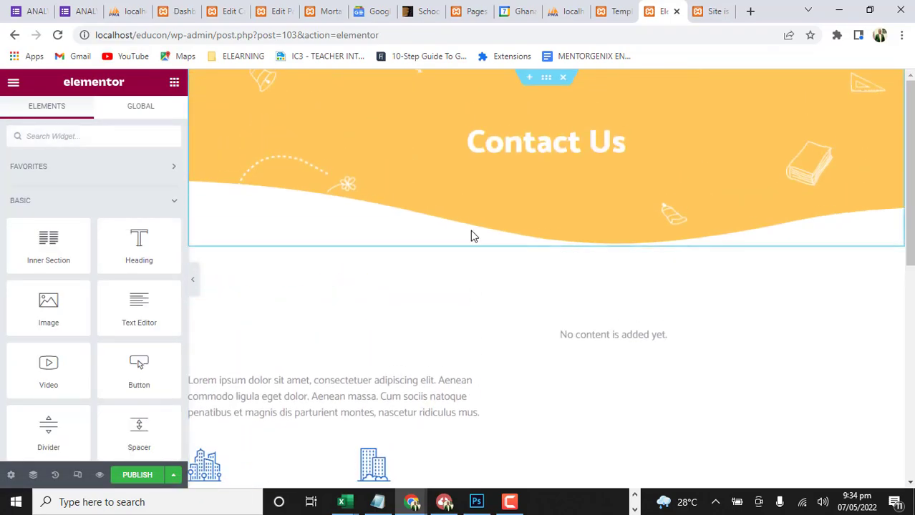
scroll(563, 300, "down", 3)
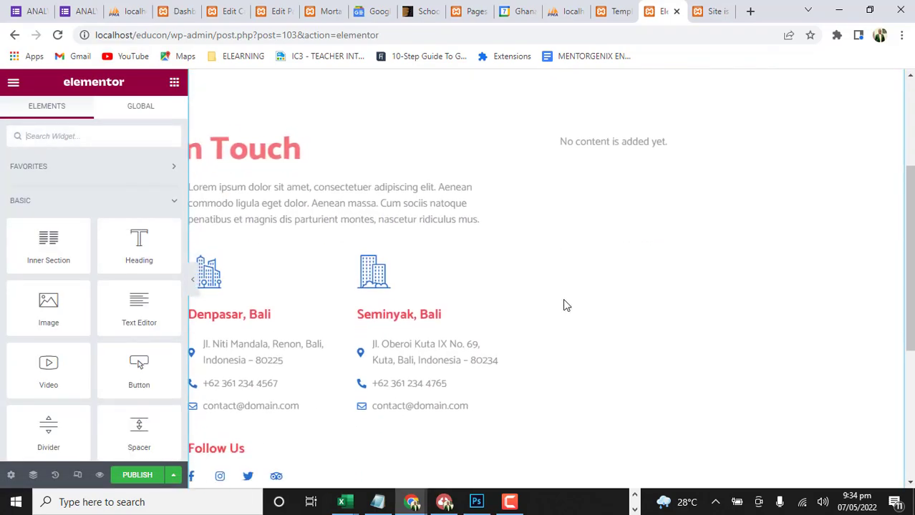
left_click(607, 141)
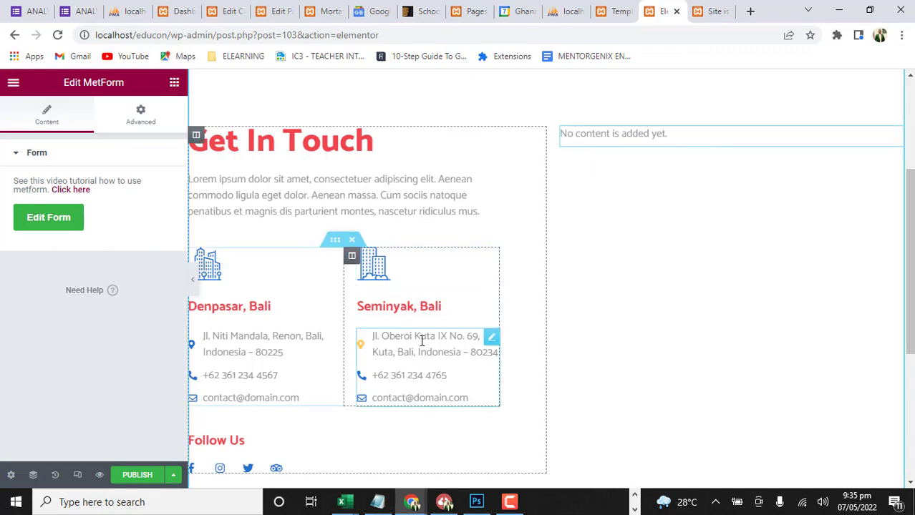
scroll(687, 286, "down", 2)
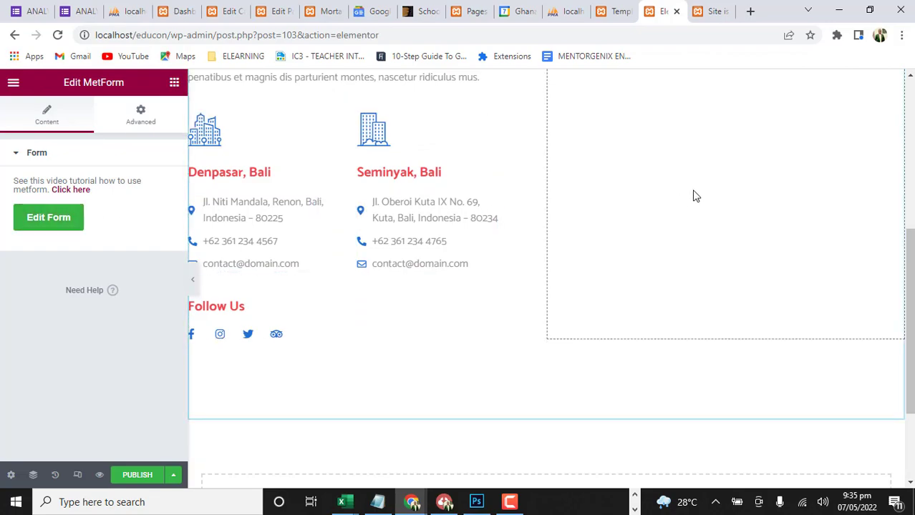
scroll(698, 190, "up", 2)
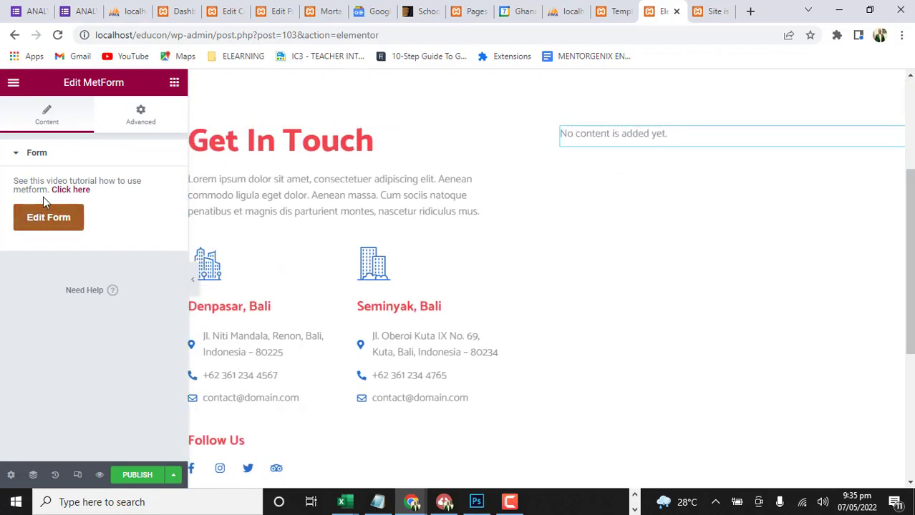
scroll(427, 262, "down", 3)
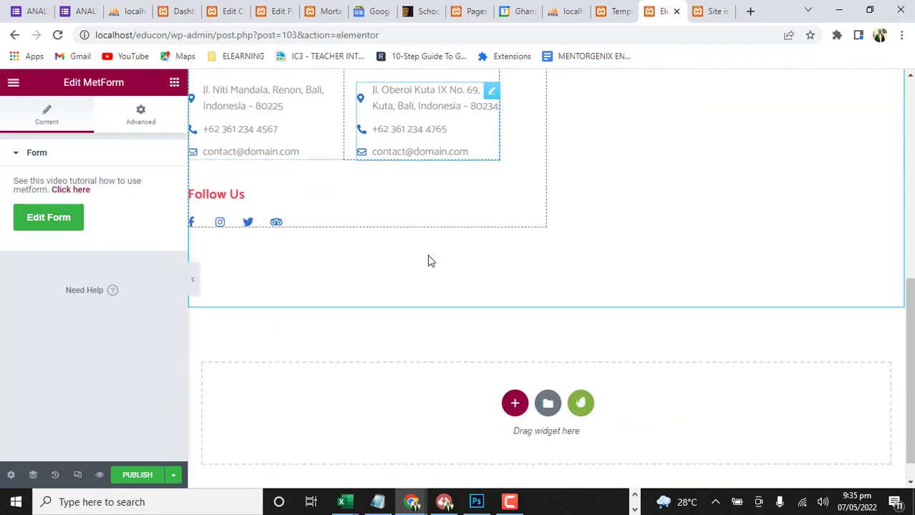
scroll(441, 269, "up", 5)
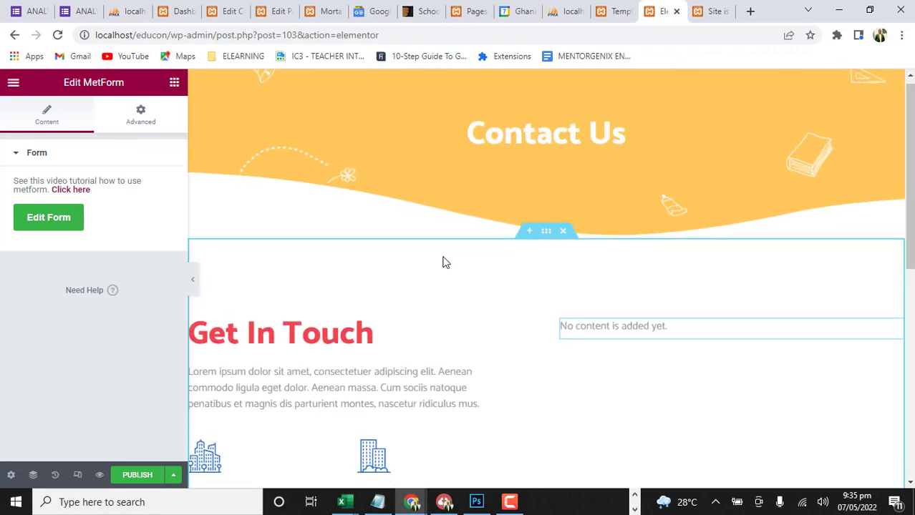
scroll(443, 263, "down", 5)
Publish the Contact Us page and exit the editor to the list of WordPress pages
left_click(141, 475)
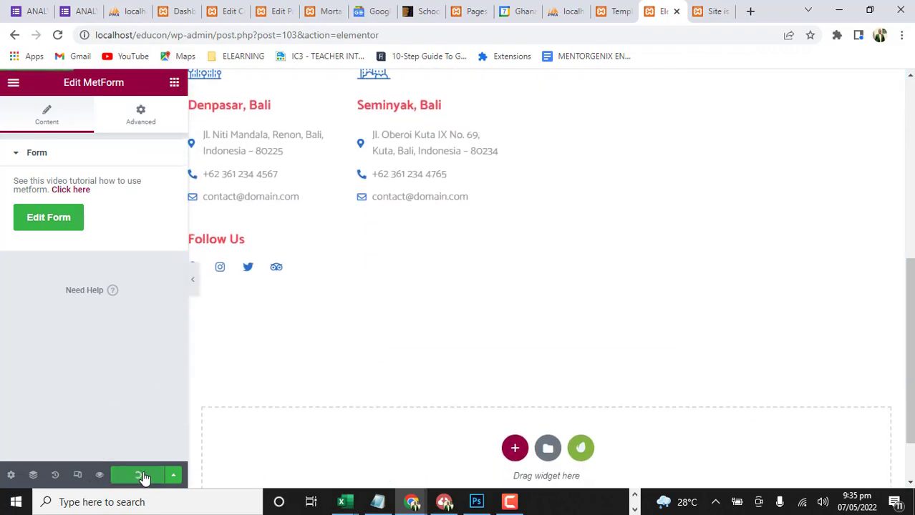
scroll(612, 265, "up", 5)
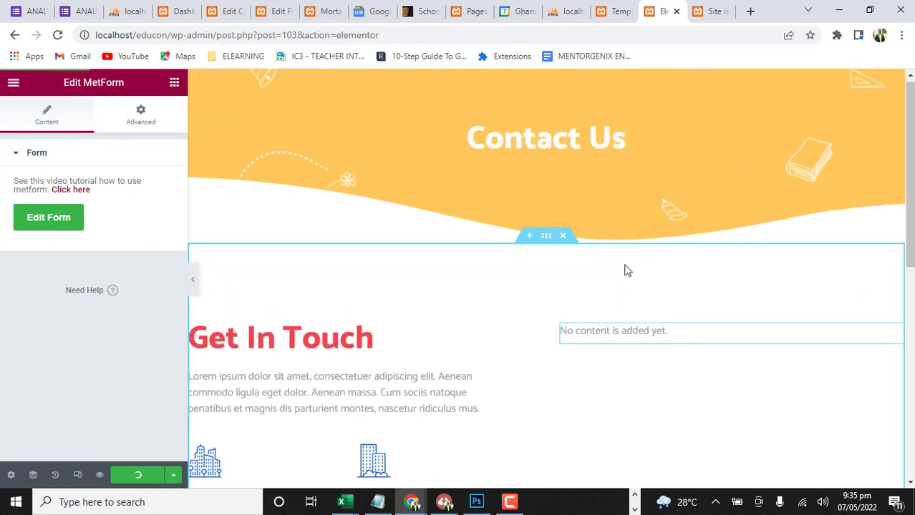
scroll(624, 270, "down", 3)
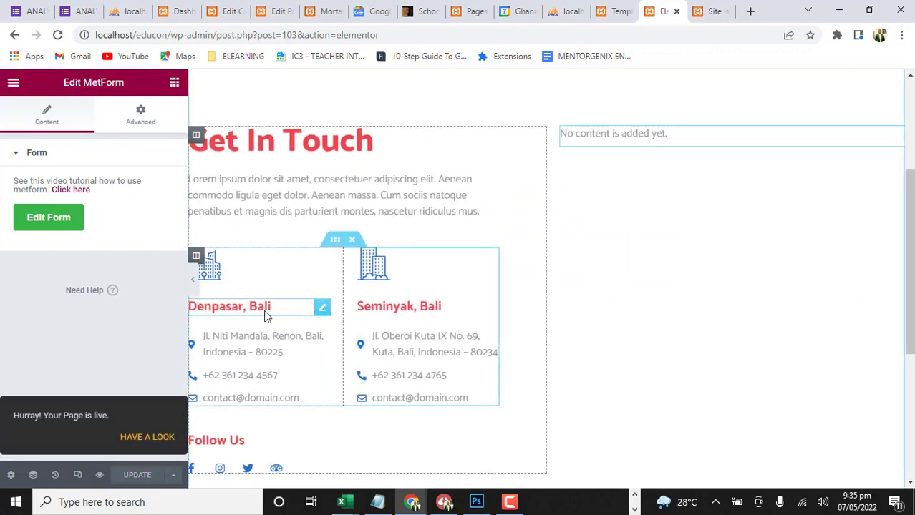
left_click(15, 84)
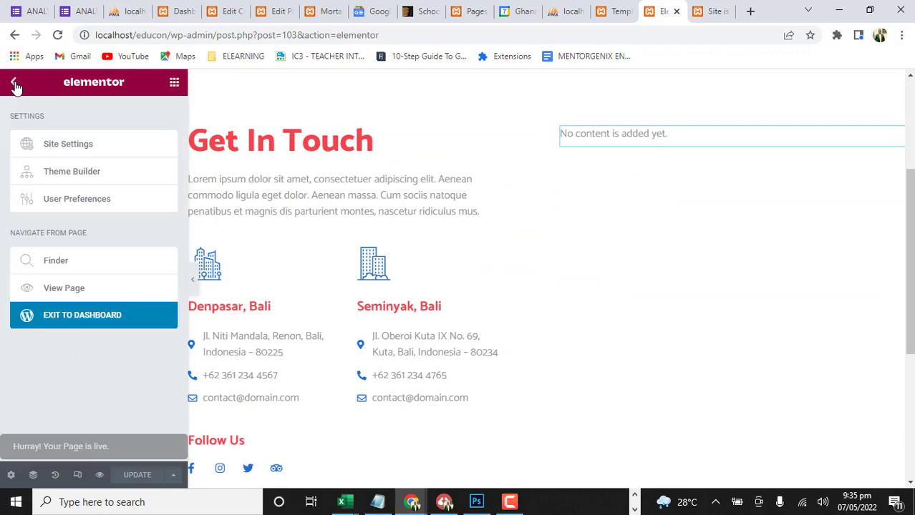
left_click(72, 322)
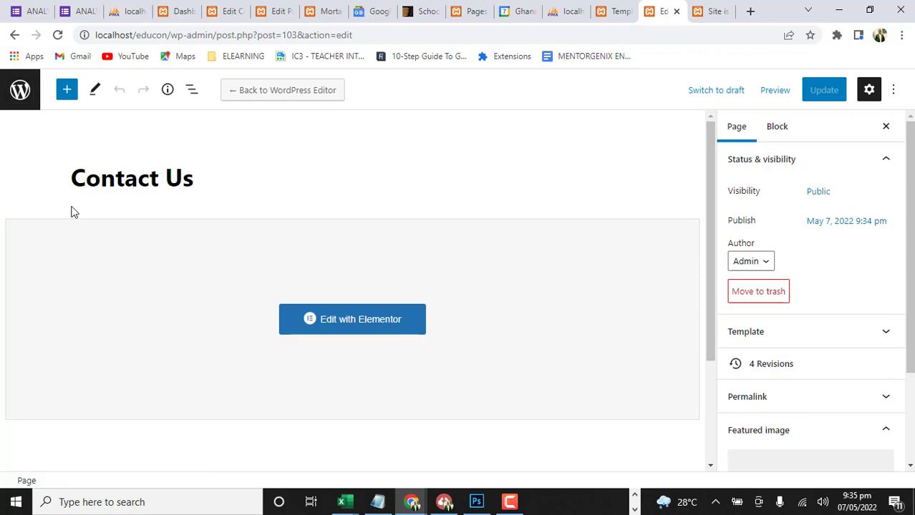
left_click(22, 92)
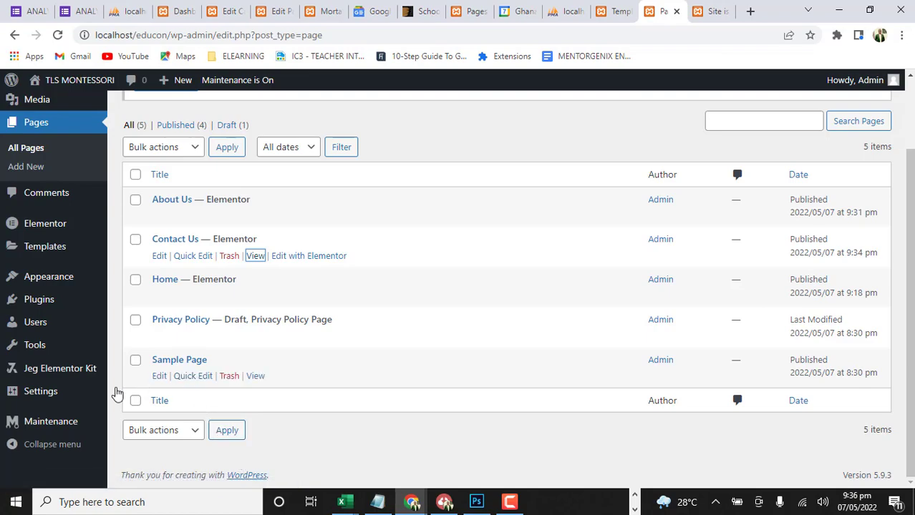
Start a new Jeg Elementor Kit header template titled "Main Header"
mouse_move(16, 373)
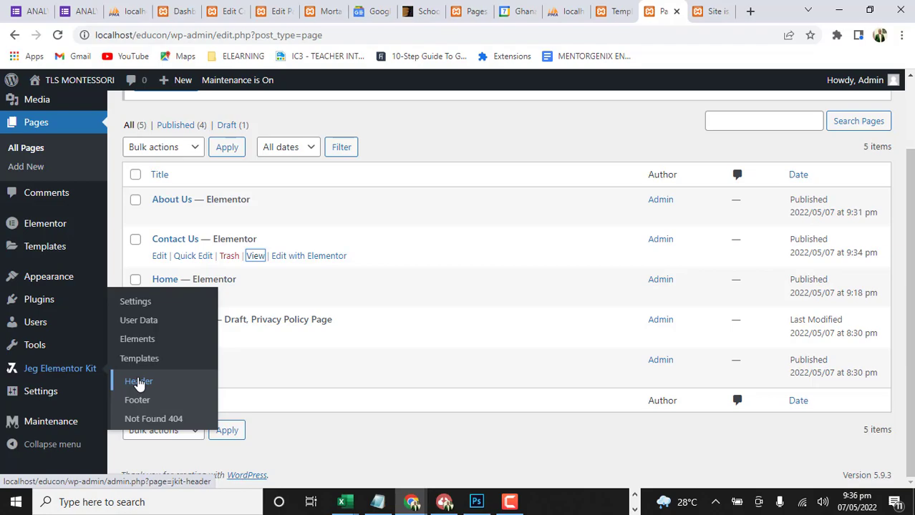
left_click(139, 384)
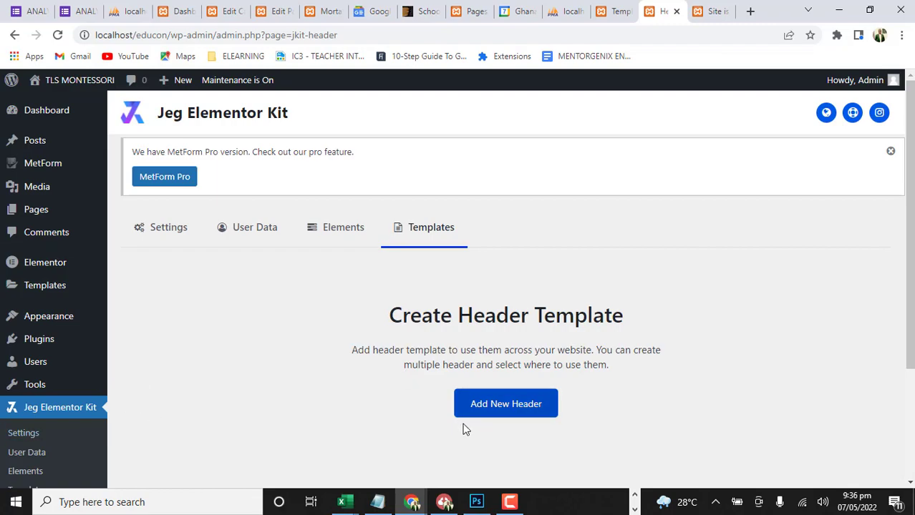
scroll(465, 309, "down", 1)
scroll(455, 297, "down", 2)
scroll(445, 286, "up", 2)
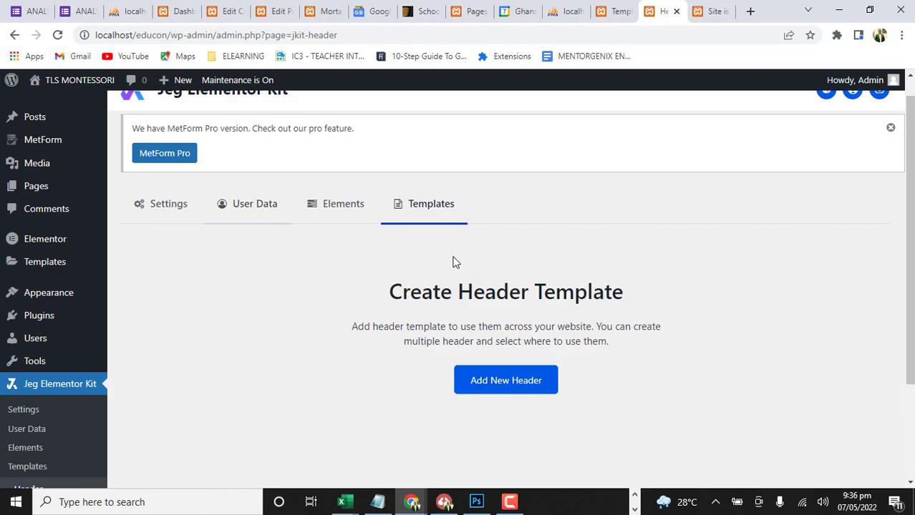
left_click(528, 390)
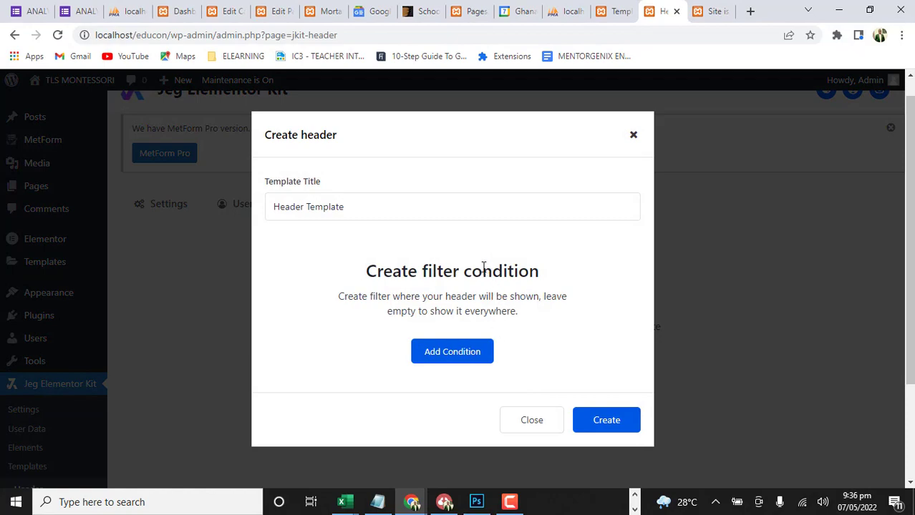
left_click_drag(365, 207, 267, 209)
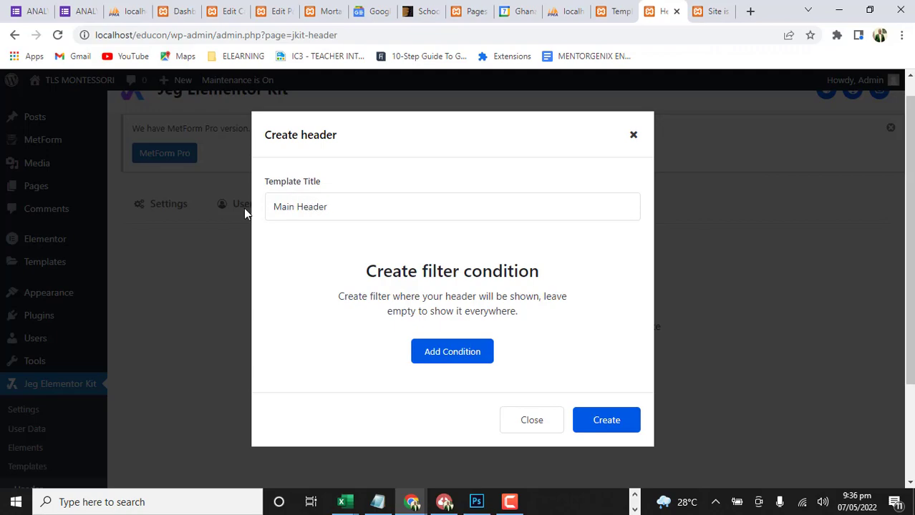
Add a display condition with location All Site and enclose status Include, and create the header template
left_click(465, 350)
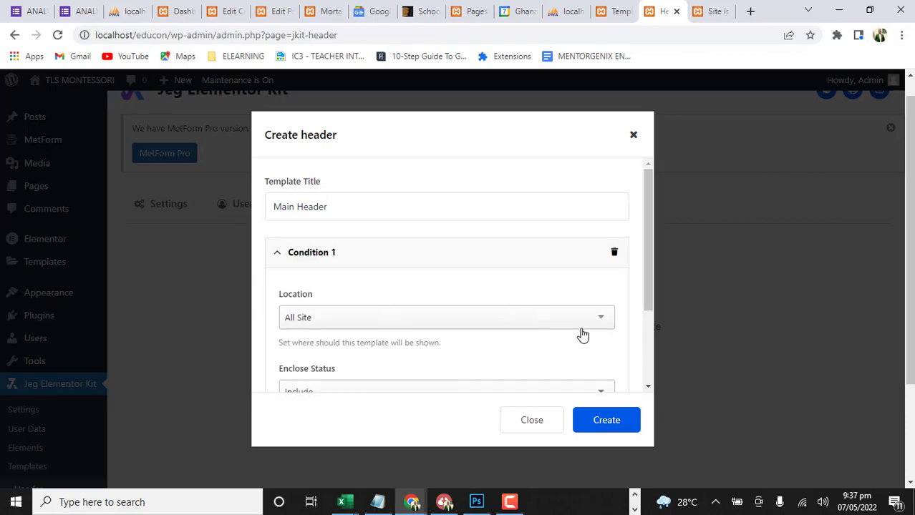
scroll(581, 334, "down", 1)
left_click(602, 254)
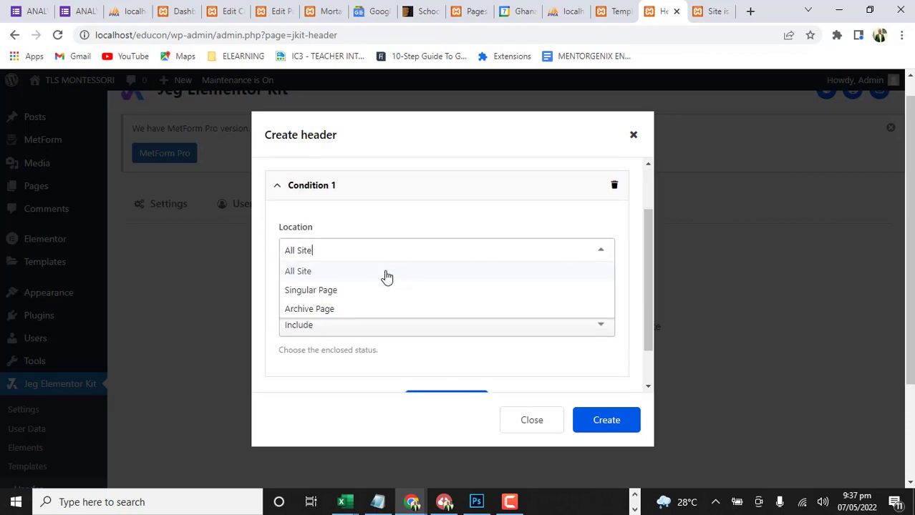
left_click(310, 278)
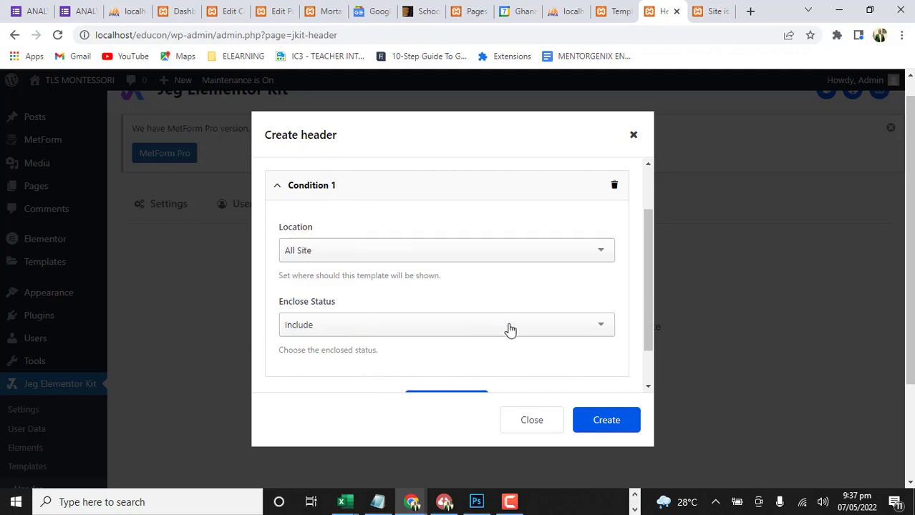
left_click(557, 326)
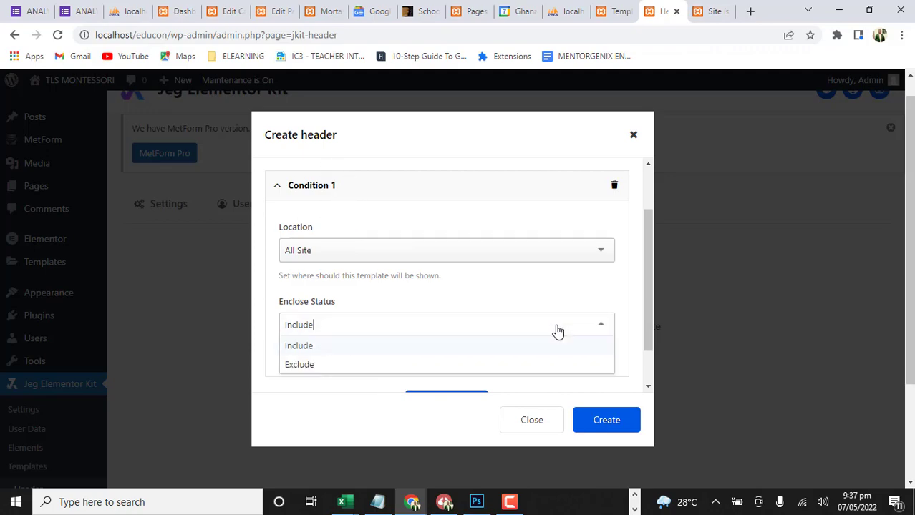
left_click(278, 436)
scroll(552, 357, "down", 1)
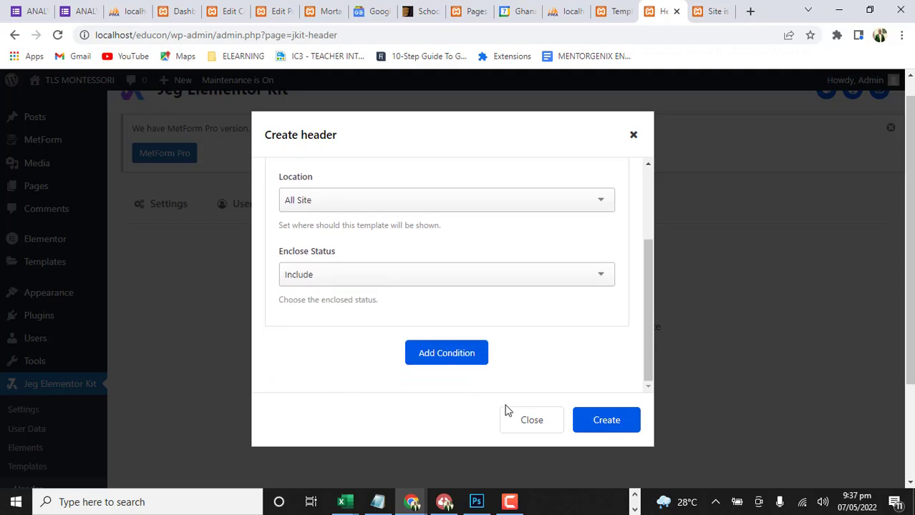
left_click(606, 420)
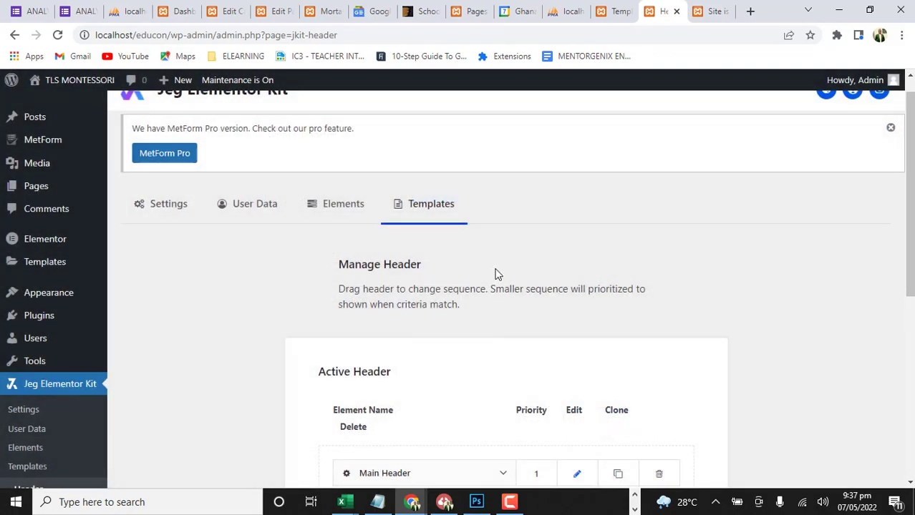
Open the Main Header template from the active headers for editing in Elementor
scroll(498, 280, "down", 4)
scroll(492, 299, "up", 1)
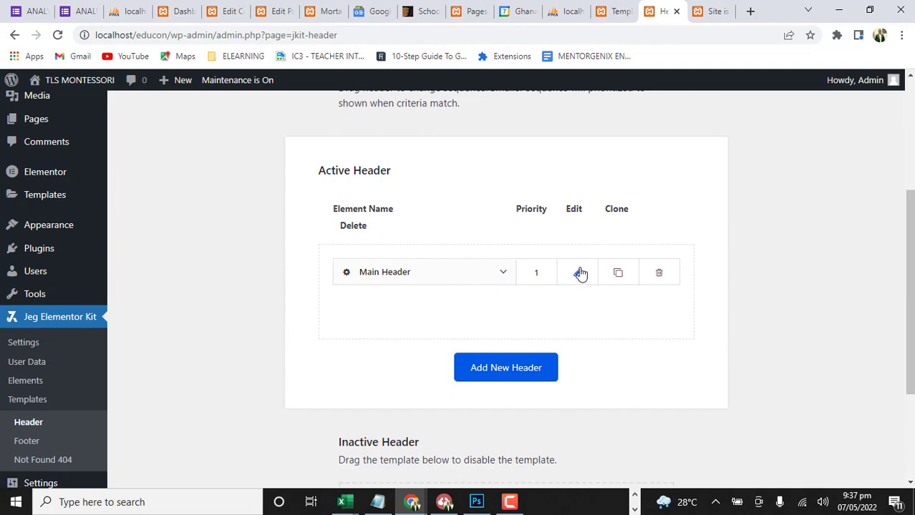
left_click(580, 273)
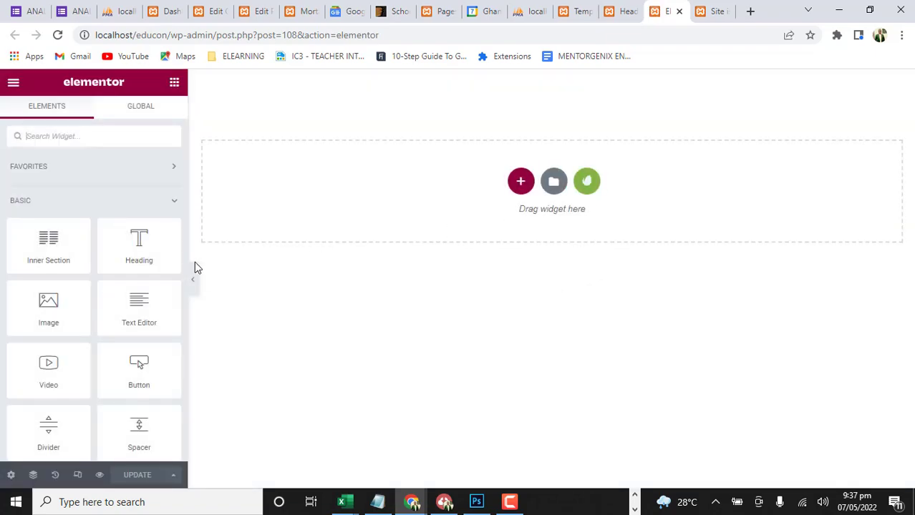
Examine the available widget categories, collapsing Basic, Pro and General to look through the Elementor Header & Footer Builder and MetForm widgets
scroll(124, 267, "down", 10)
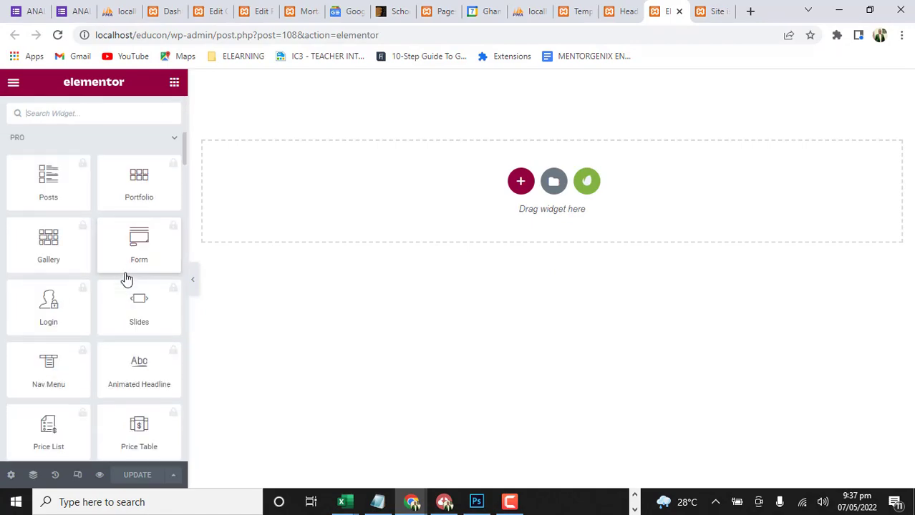
scroll(127, 279, "up", 10)
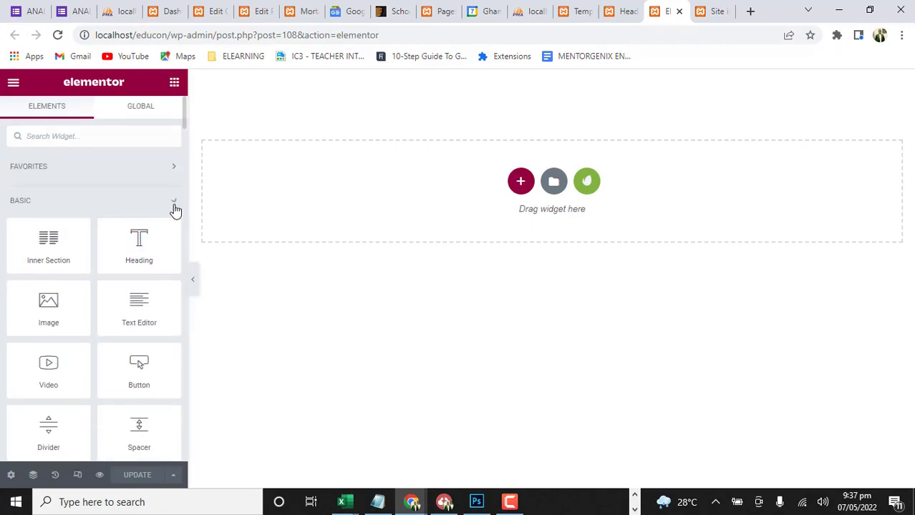
left_click(173, 205)
left_click(175, 236)
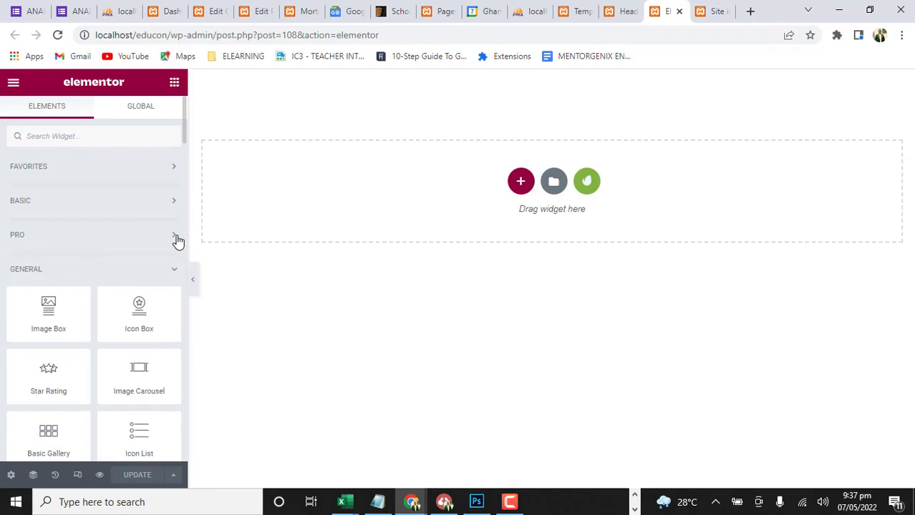
left_click(176, 274)
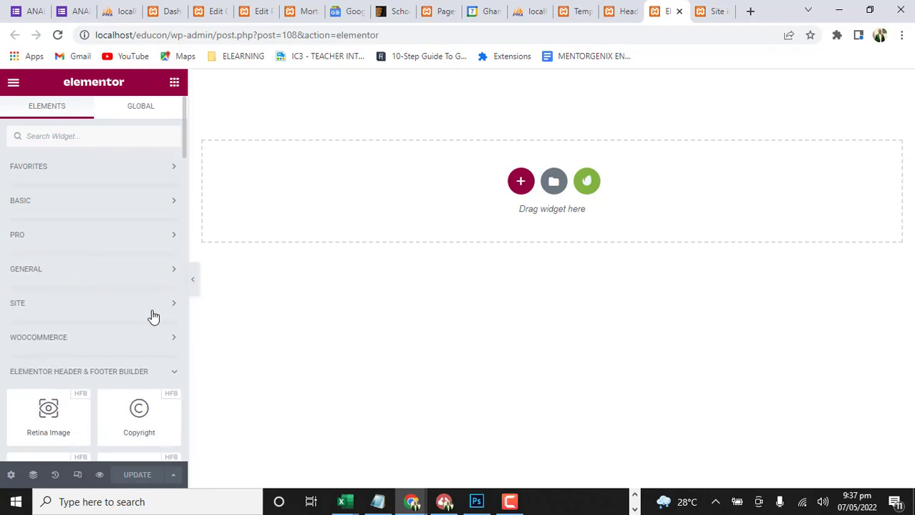
scroll(151, 318, "down", 1)
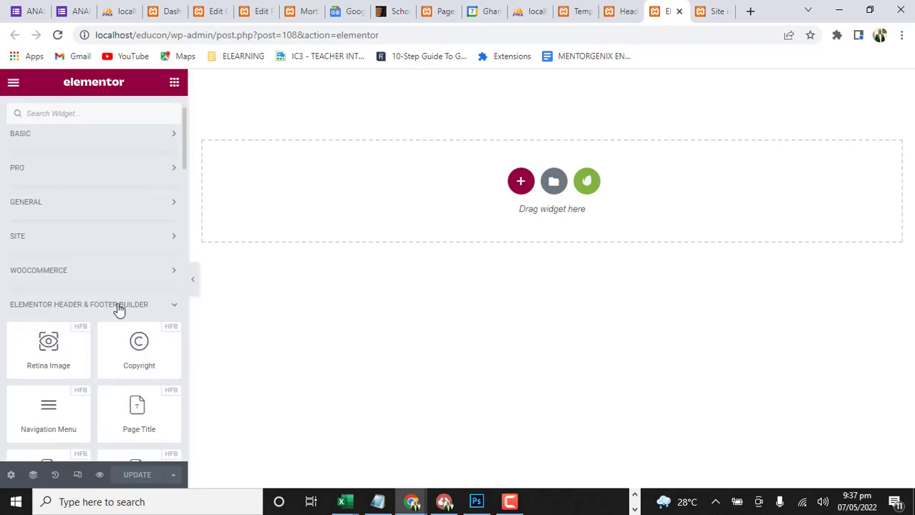
scroll(154, 315, "down", 1)
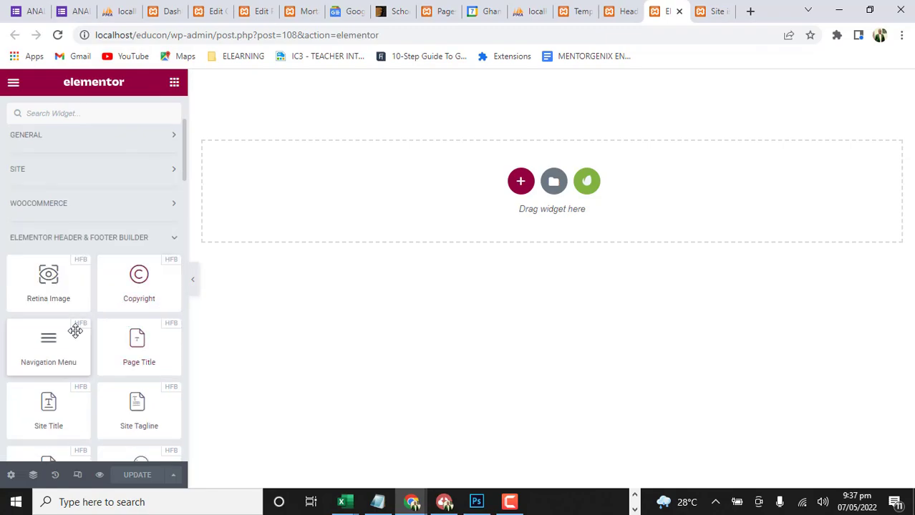
scroll(143, 368, "down", 3)
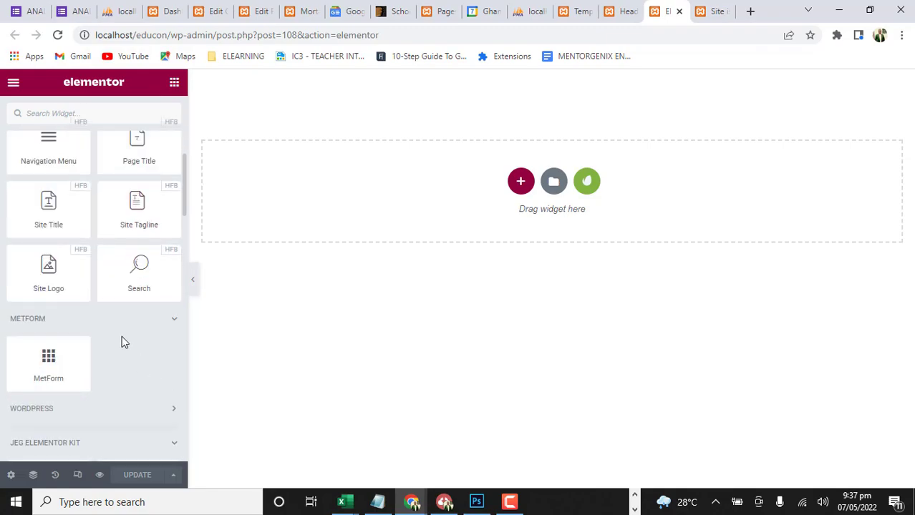
scroll(123, 338, "up", 3)
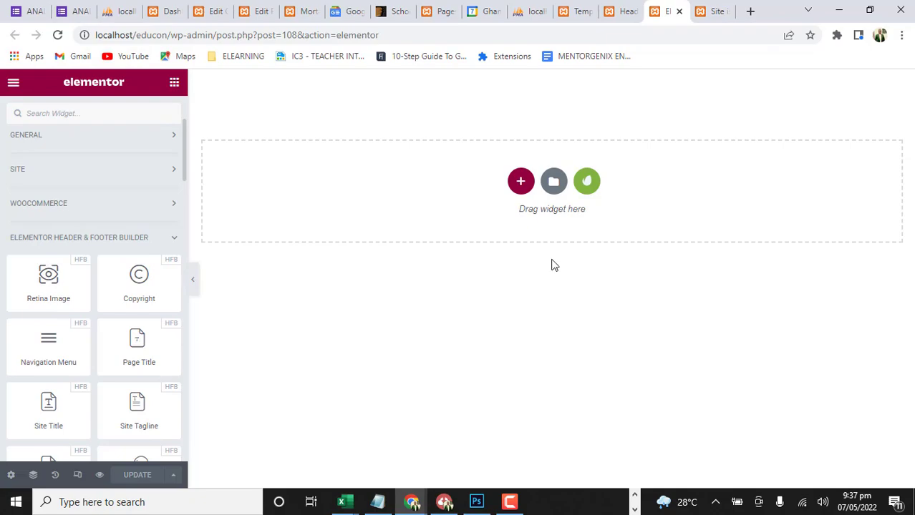
Insert the saved "Header" template with its section settings applied, and slightly widen the column holding the Kidzena logo
left_click(556, 185)
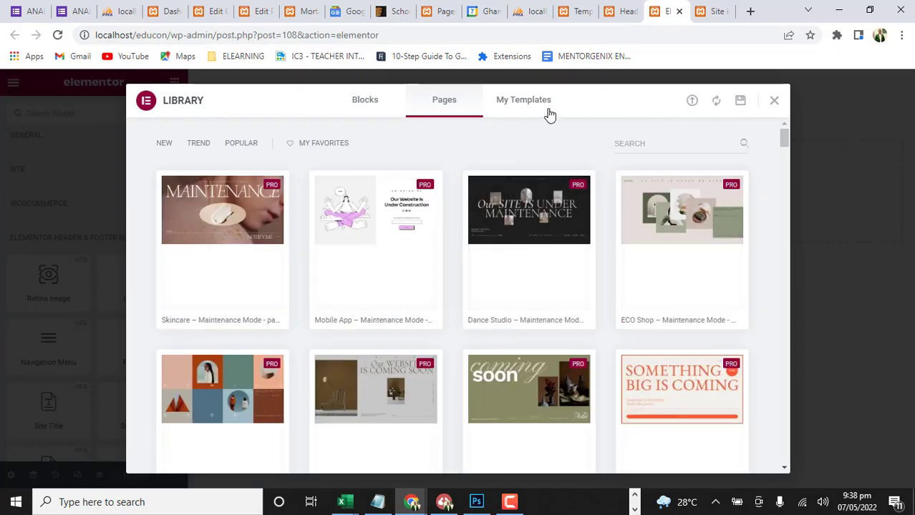
left_click(548, 106)
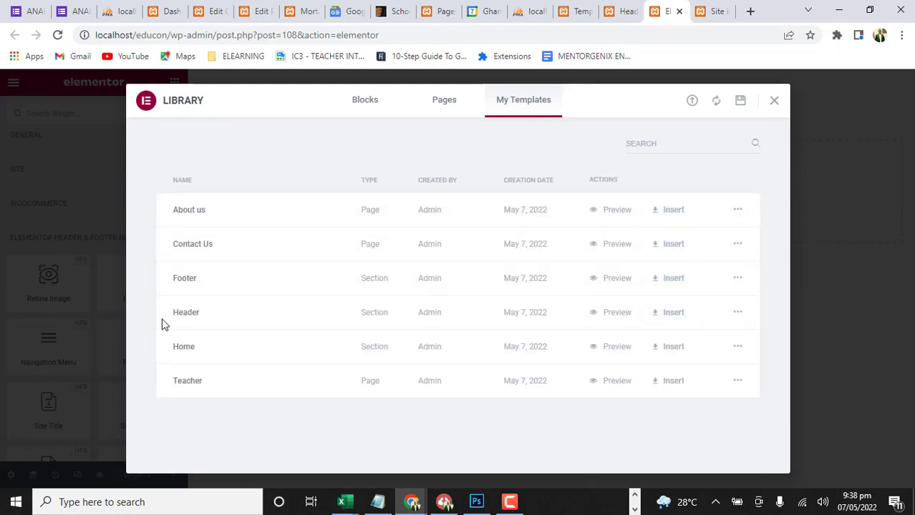
left_click(666, 319)
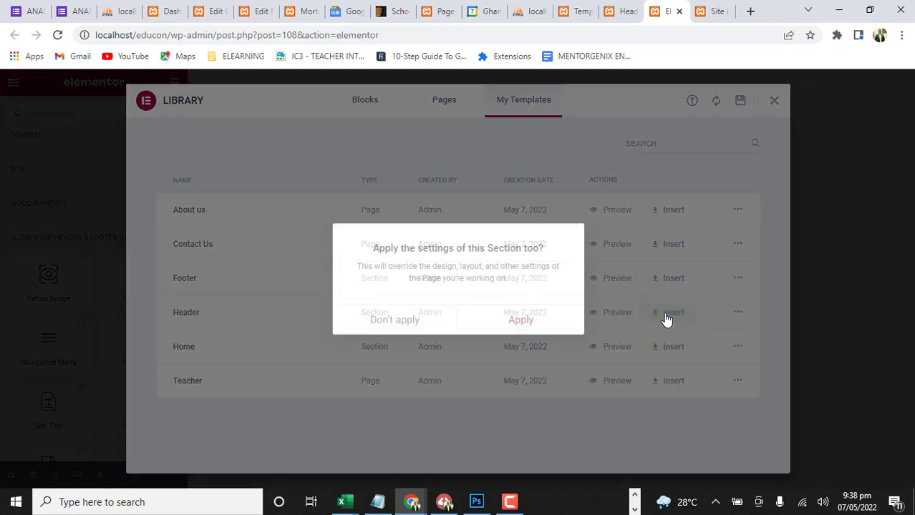
left_click(531, 328)
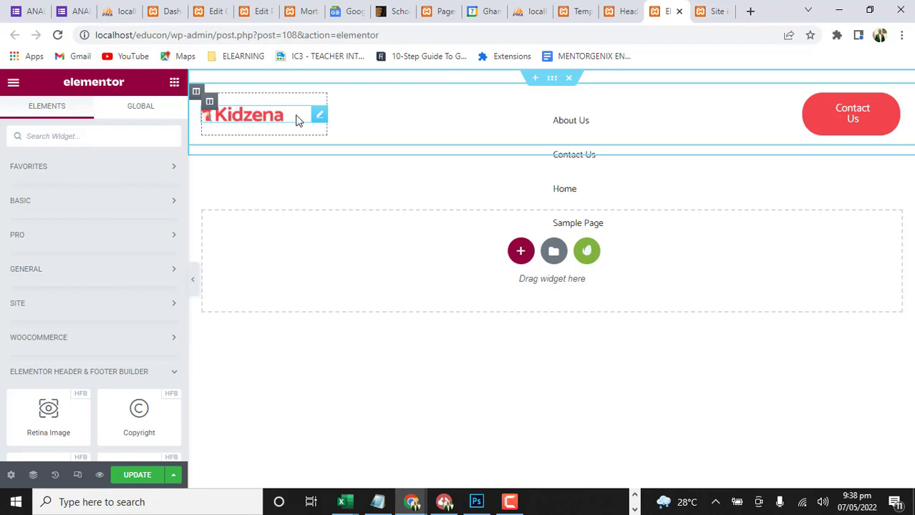
left_click_drag(330, 99, 347, 103)
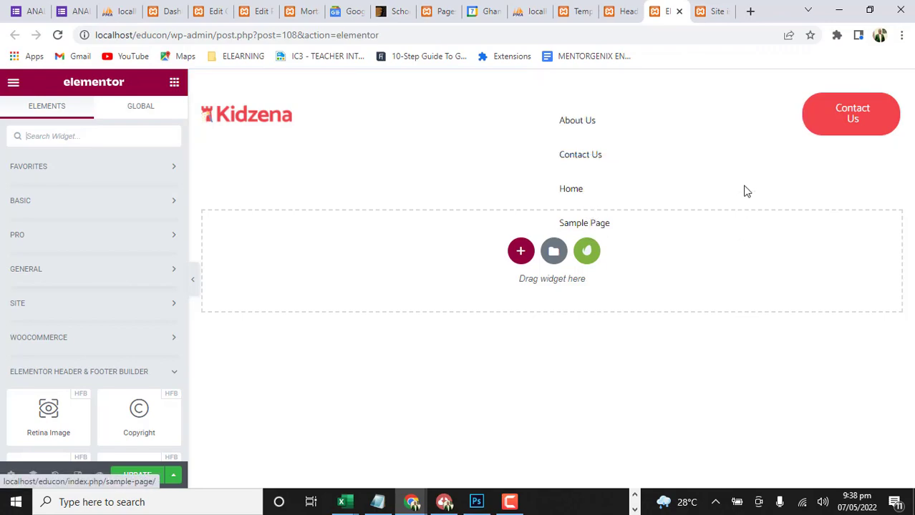
Examine the header's Nav Menu widget, checking its menu choice, menu wrapper styling and menu item style settings
left_click(793, 113)
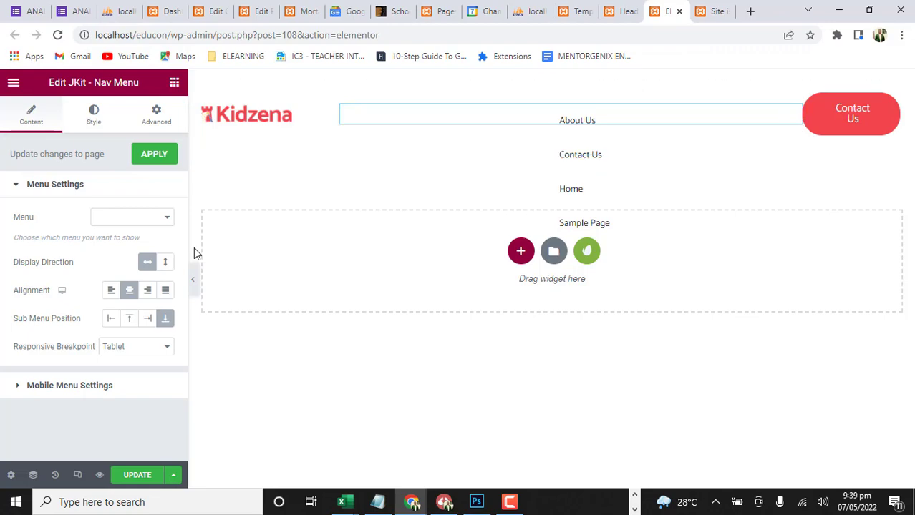
left_click(169, 220)
left_click(169, 220)
left_click(96, 118)
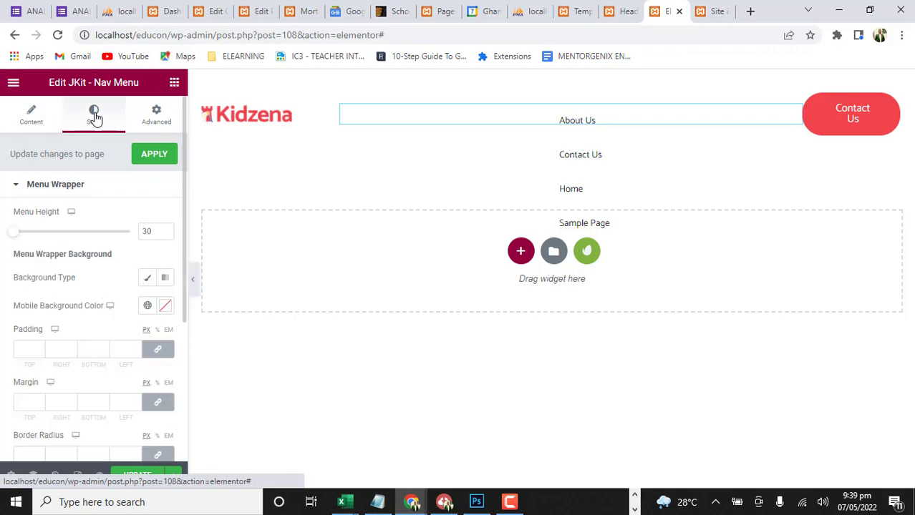
scroll(120, 292, "down", 3)
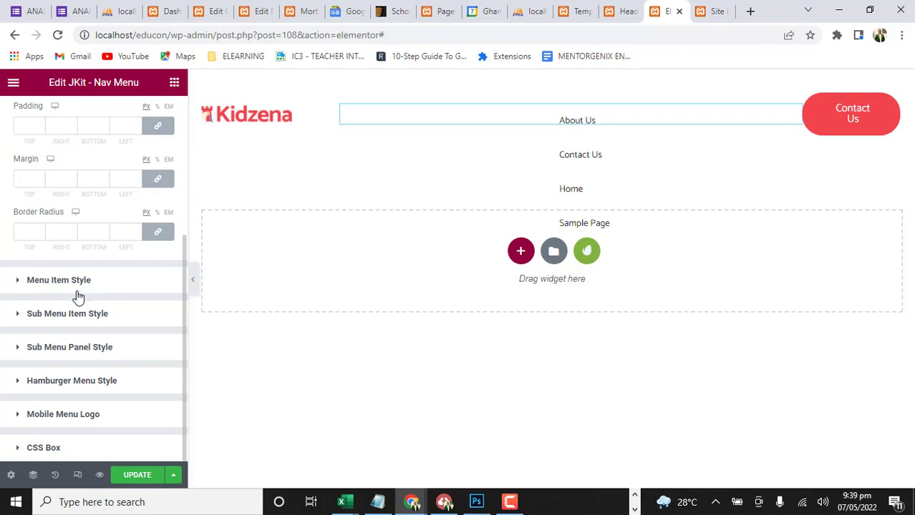
left_click(19, 282)
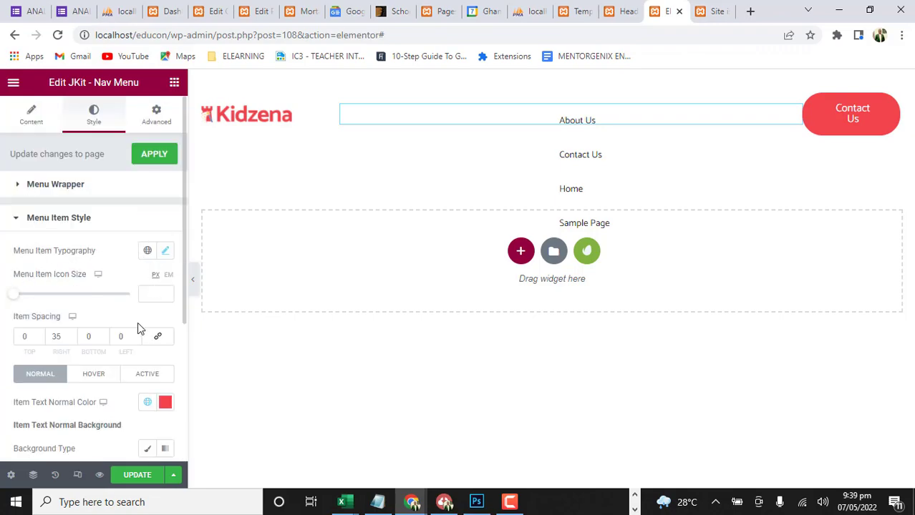
scroll(137, 325, "down", 1)
scroll(139, 328, "down", 1)
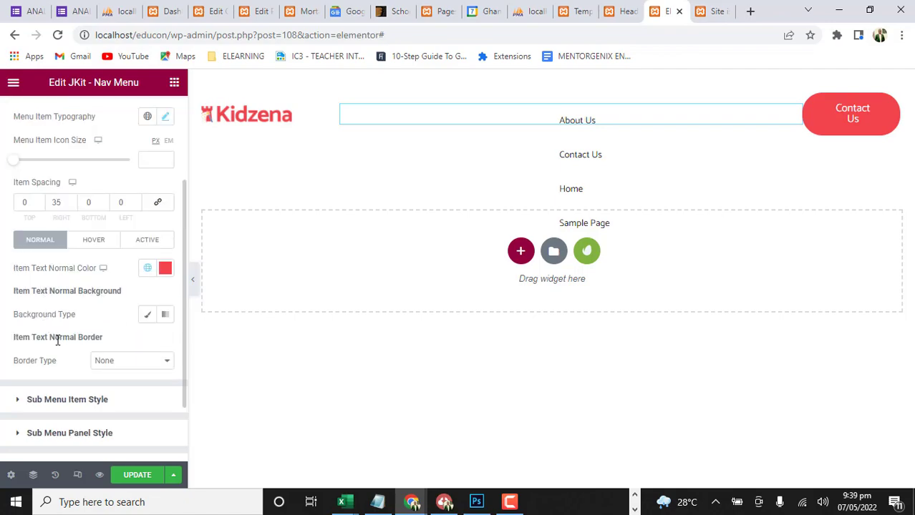
scroll(93, 265, "up", 1)
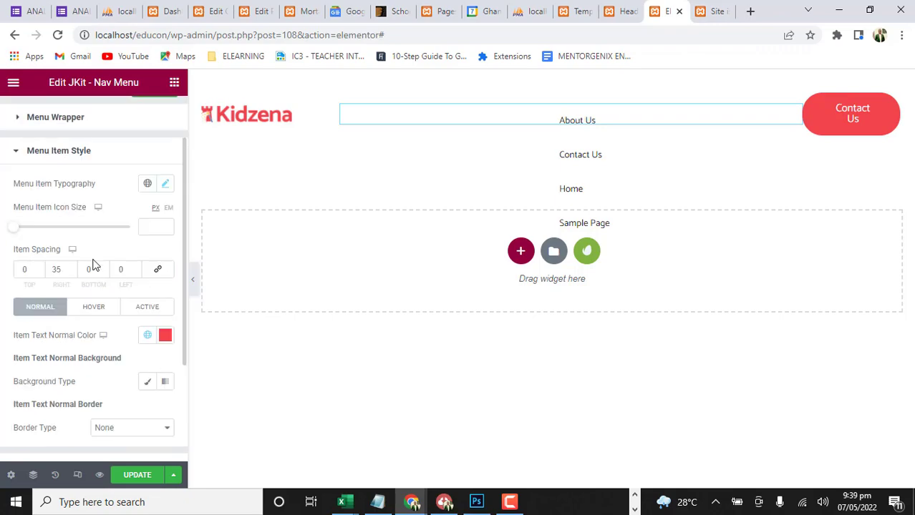
scroll(93, 265, "up", 1)
left_click(21, 221)
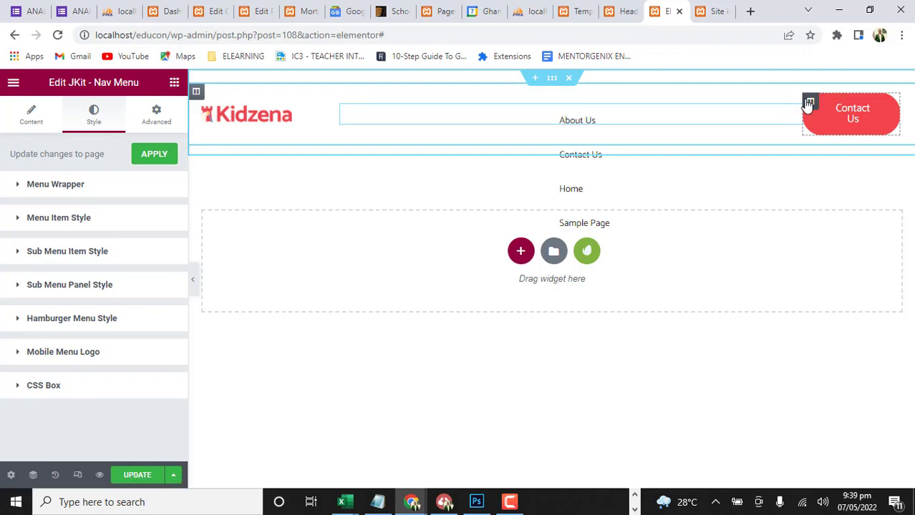
Widen the header column holding the Contact Us button and open the header section's layout settings
left_click_drag(803, 126, 773, 125)
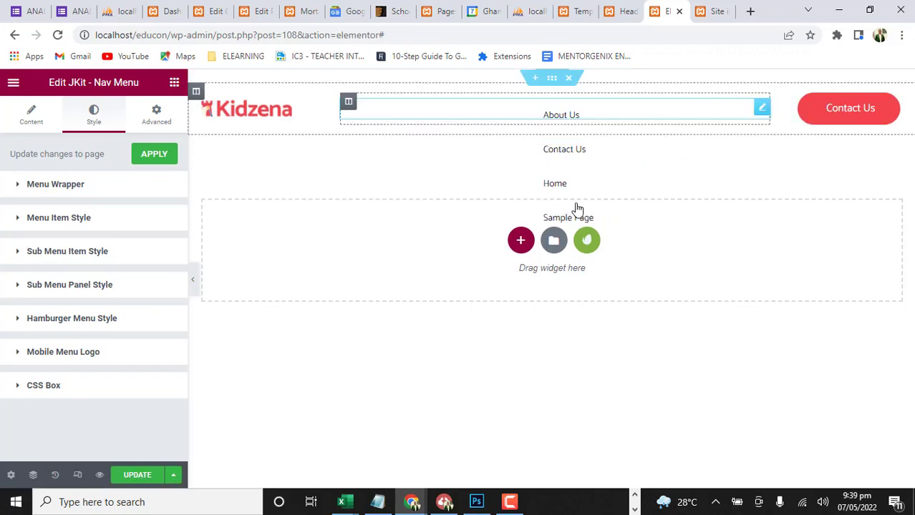
left_click(547, 84)
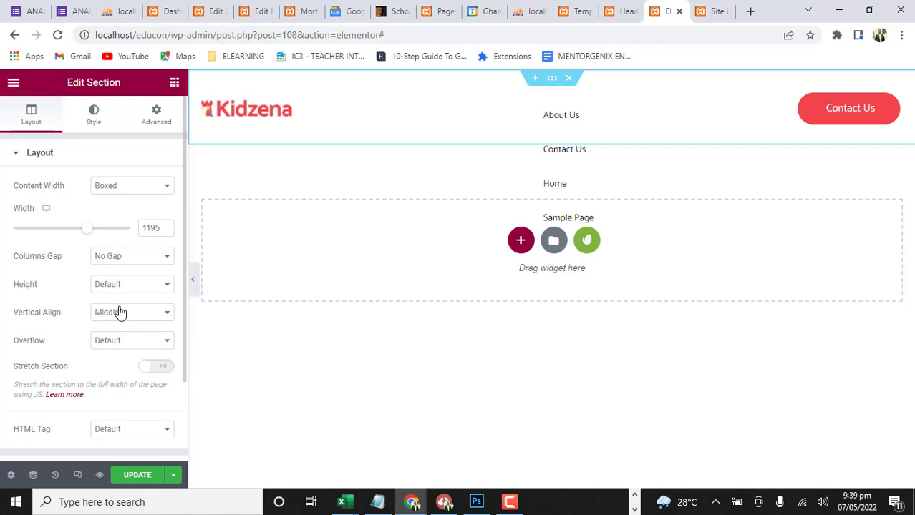
Examine the header section's overflow choice, the middle column's layout and the Nav Menu widget's style settings
left_click(156, 342)
left_click(153, 351)
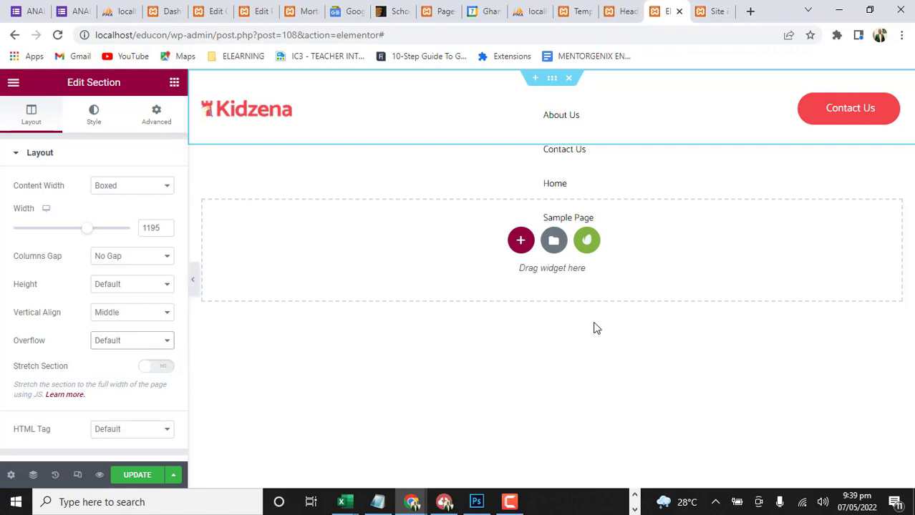
left_click(600, 366)
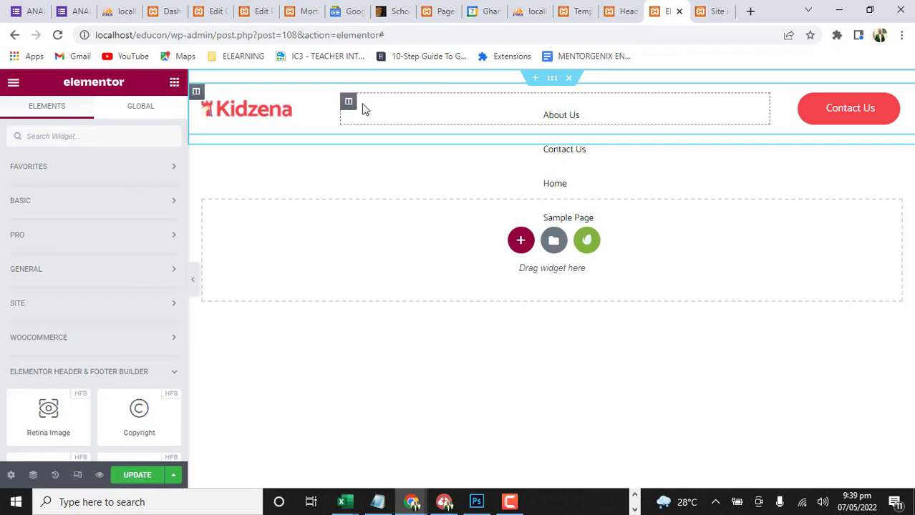
left_click(349, 104)
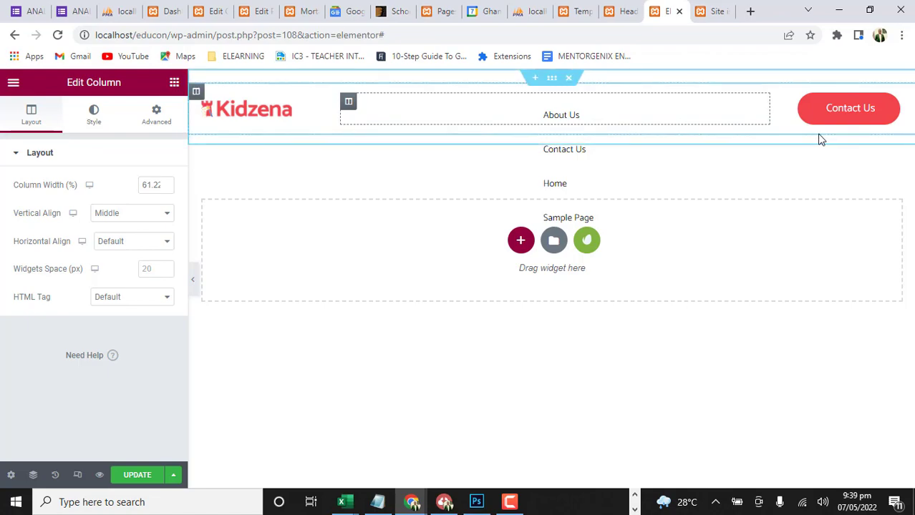
left_click(763, 109)
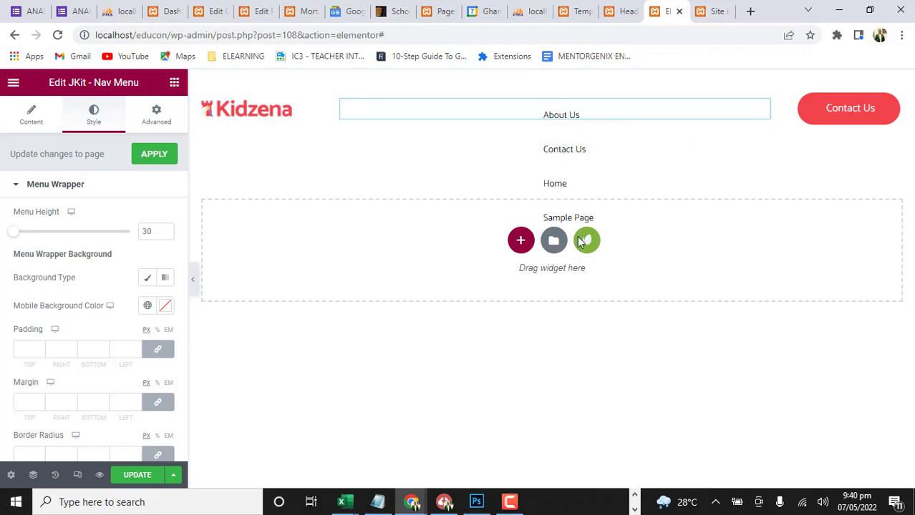
scroll(119, 245, "down", 1)
scroll(118, 246, "down", 2)
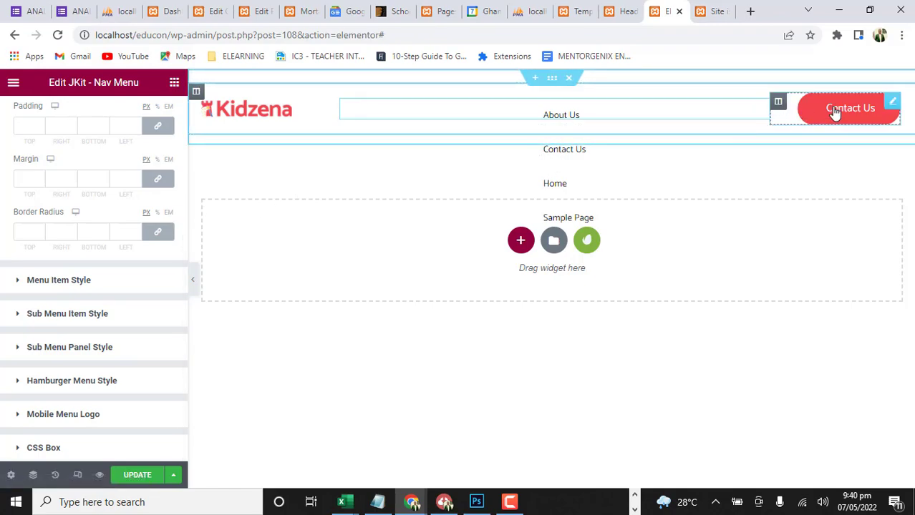
Give the header section a linear gradient background with its default colours and update the header template
left_click(553, 81)
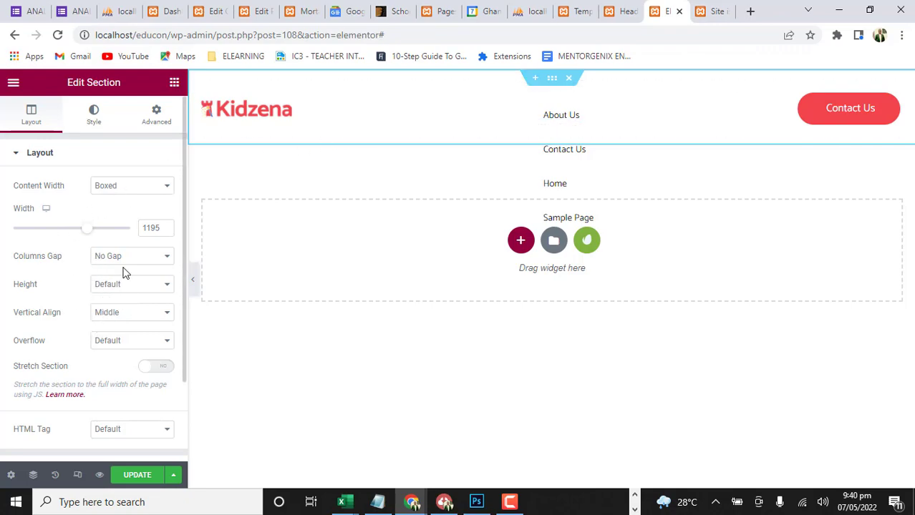
scroll(122, 315, "down", 2)
scroll(122, 315, "up", 1)
scroll(122, 315, "down", 2)
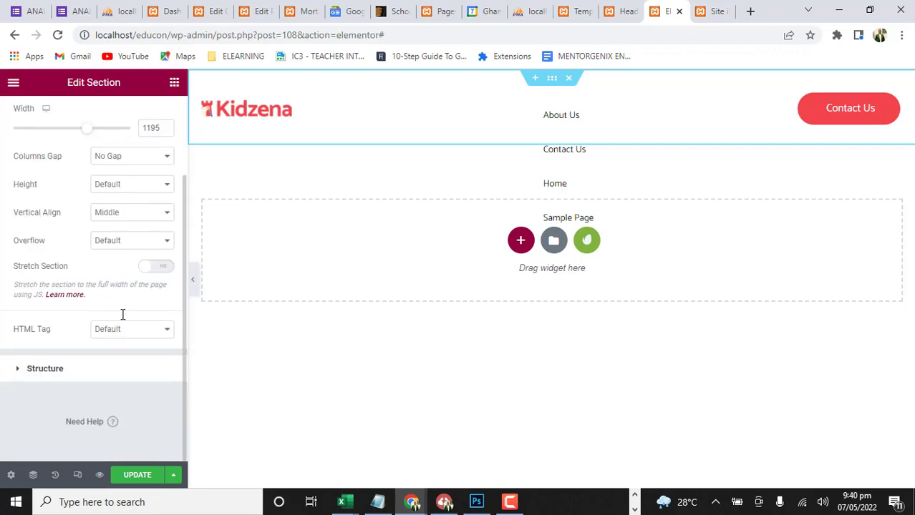
left_click(18, 379)
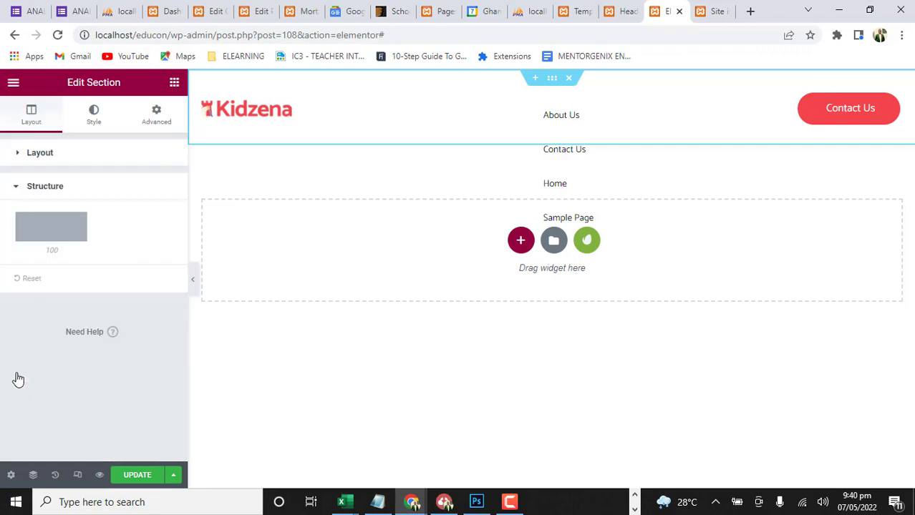
left_click(94, 118)
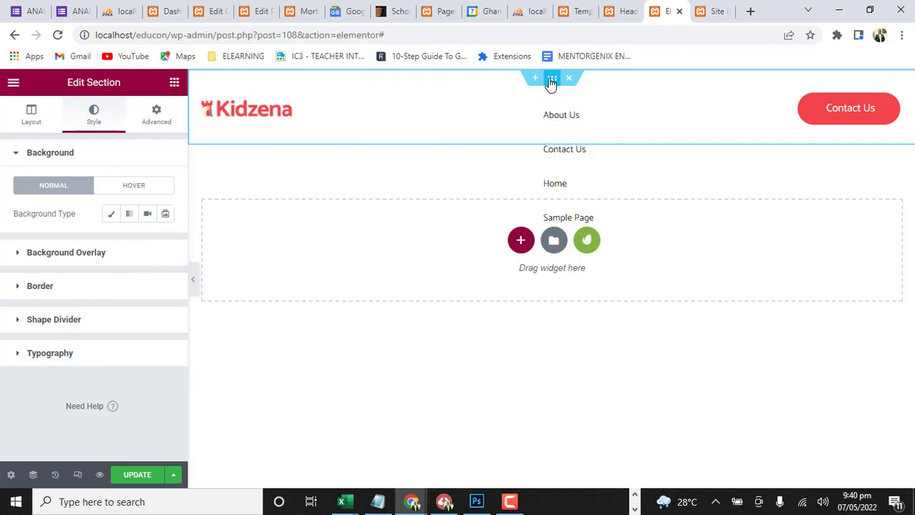
left_click(128, 214)
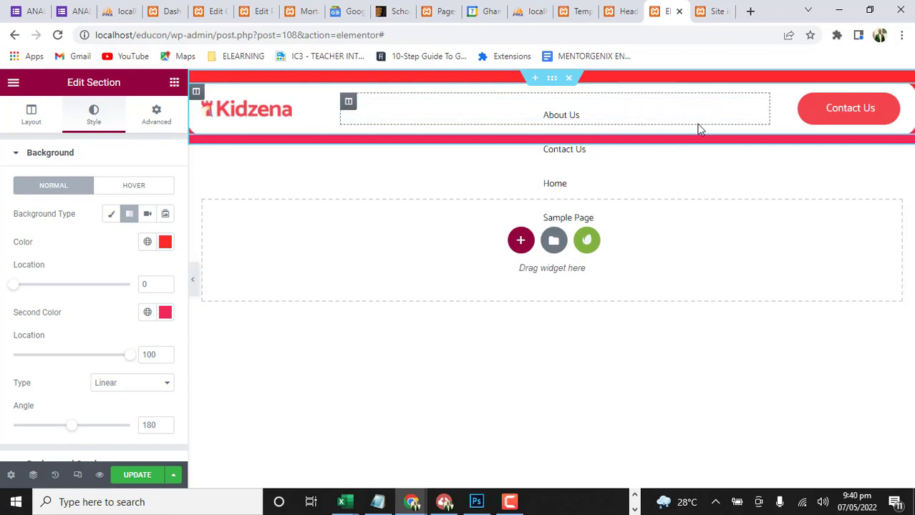
left_click(374, 395)
left_click(137, 476)
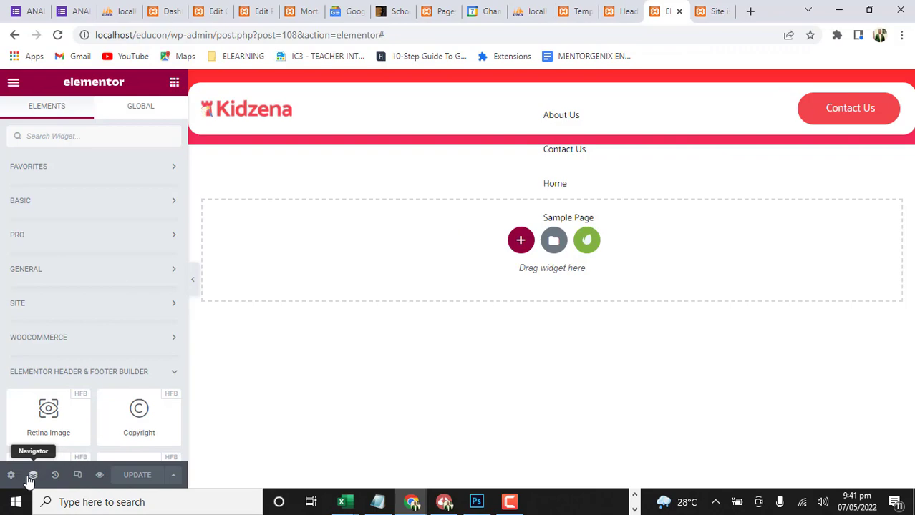
Try to exit the header editor to the WordPress dashboard
left_click(14, 86)
left_click(71, 320)
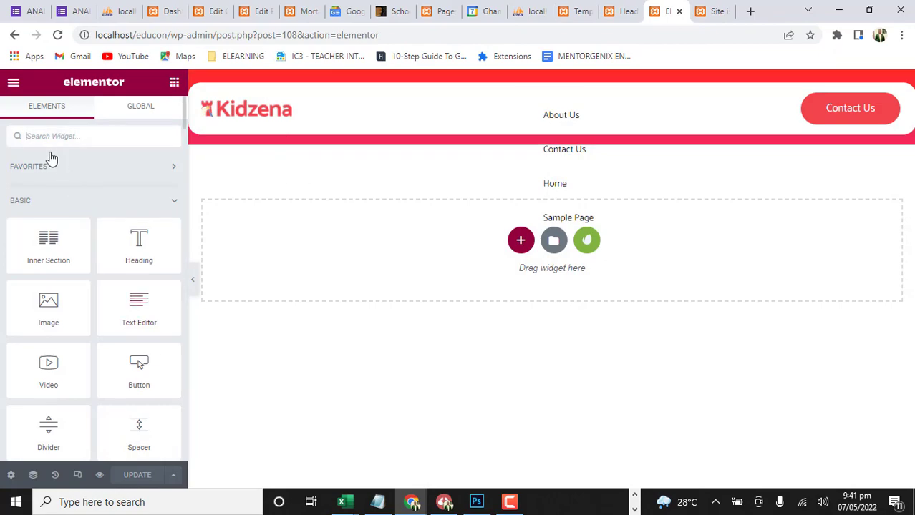
left_click(12, 84)
left_click(62, 322)
left_click(14, 81)
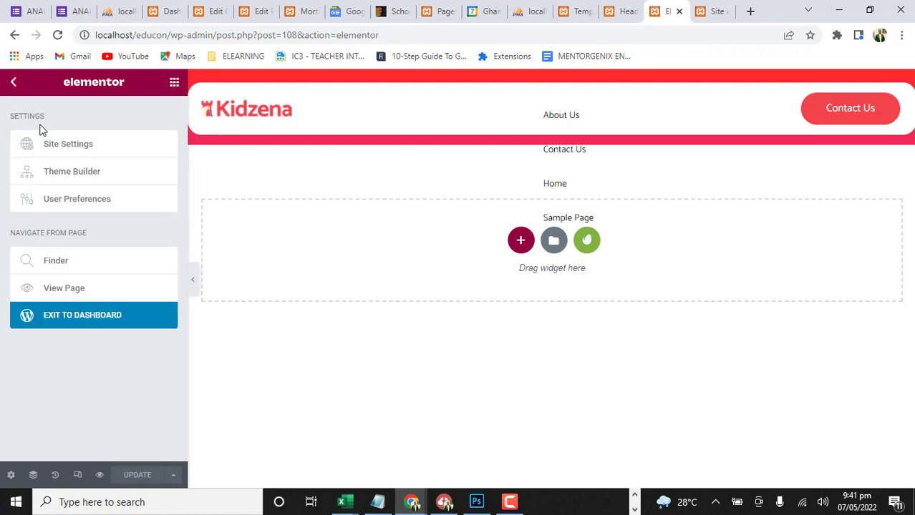
left_click(91, 320)
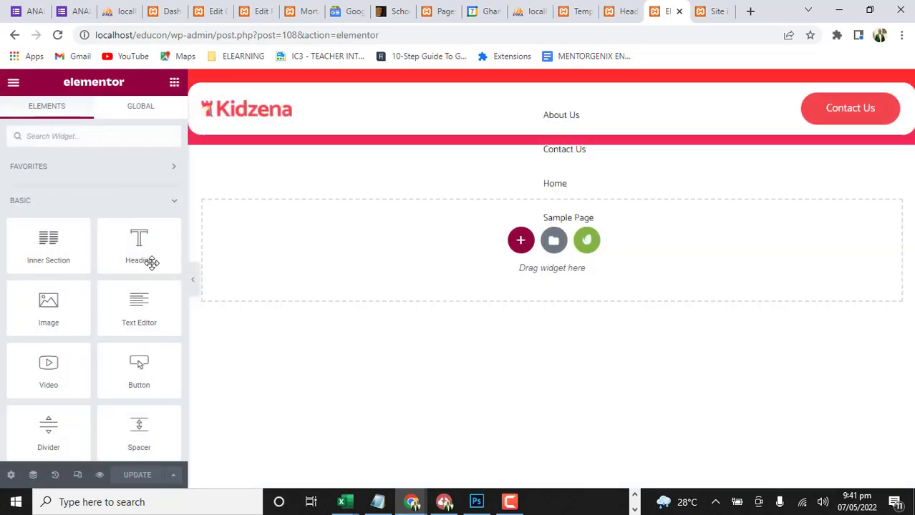
Return to the Jeg Elementor Kit header list and close the browser tab holding the header editor
left_click(624, 9)
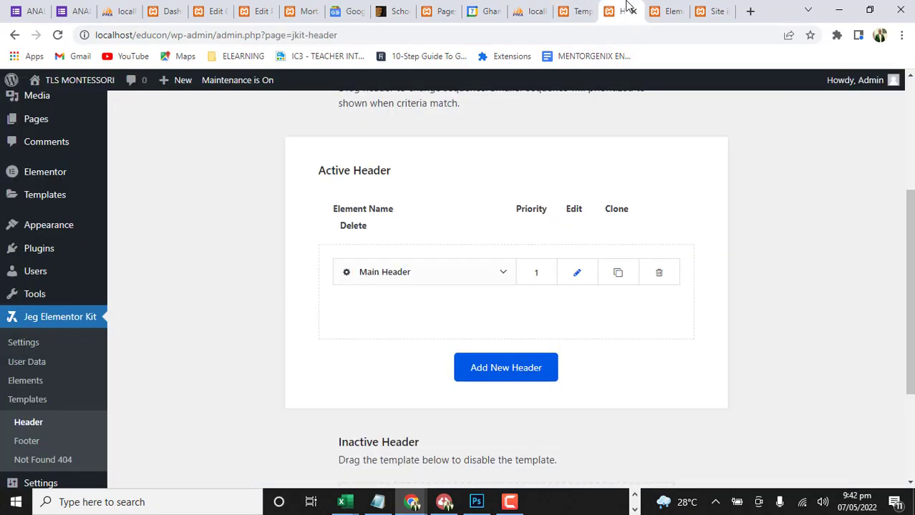
scroll(659, 316, "down", 2)
scroll(659, 316, "up", 5)
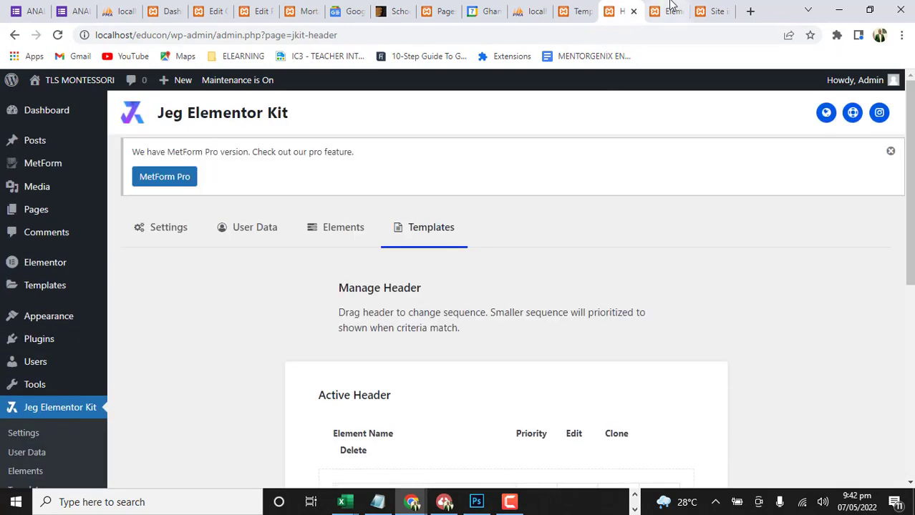
left_click(664, 11)
left_click(678, 11)
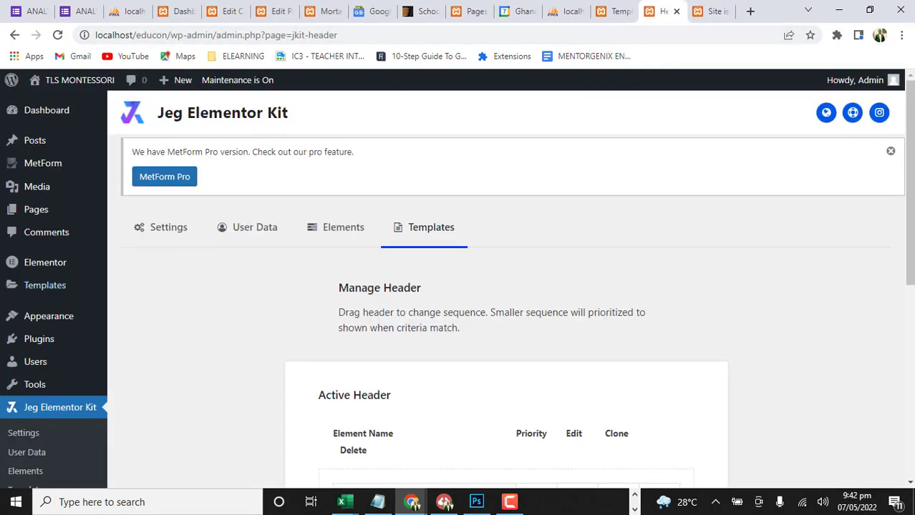
Open the site's Menus management page and look over the menu structure and menu settings
mouse_move(37, 290)
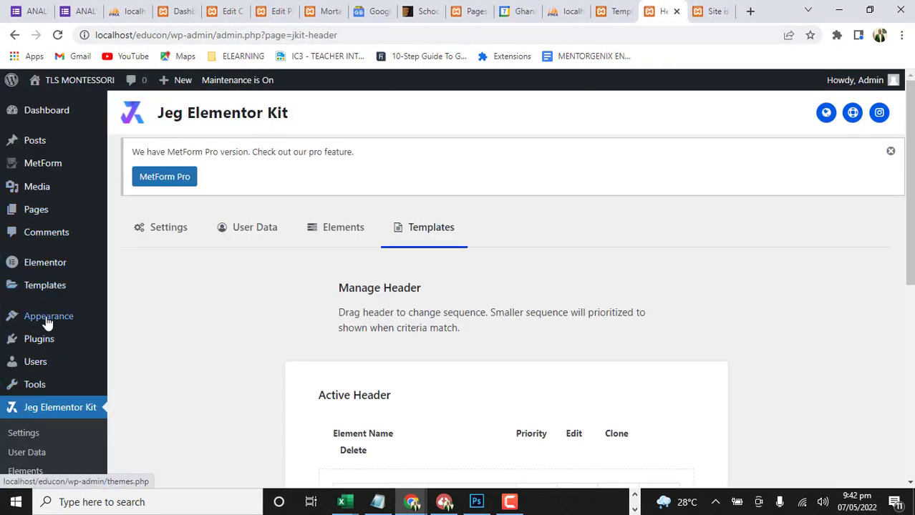
mouse_move(48, 325)
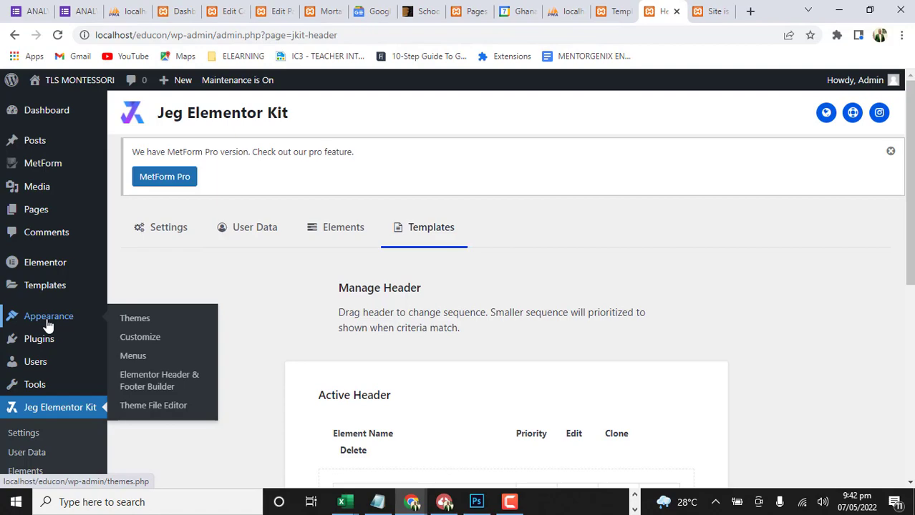
left_click(132, 358)
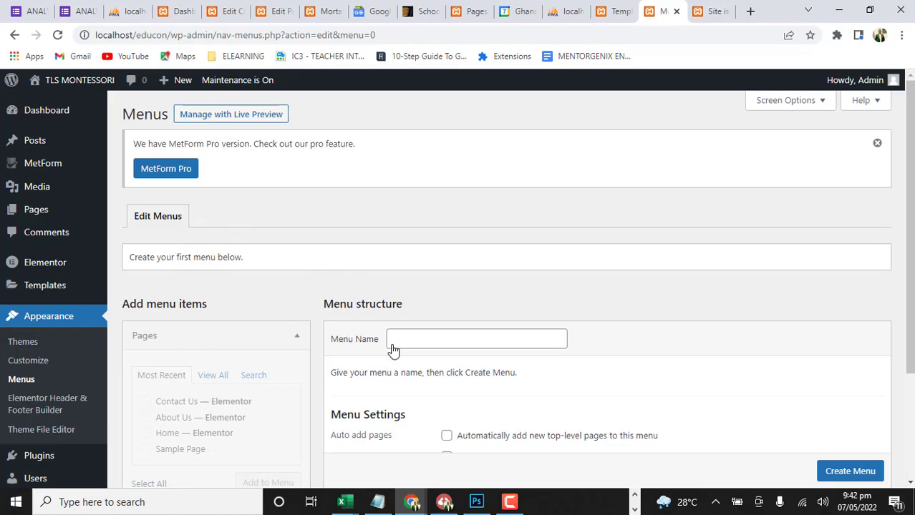
scroll(345, 343, "down", 2)
scroll(404, 330, "up", 2)
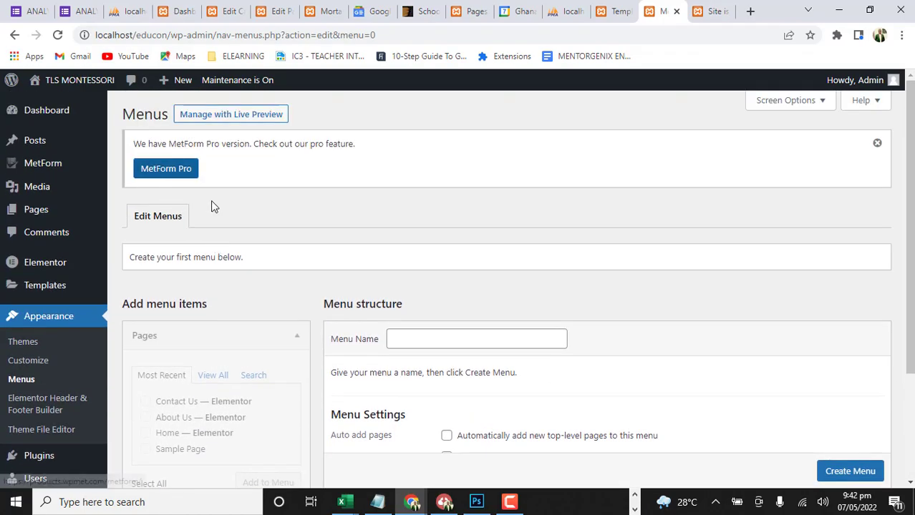
scroll(707, 323, "down", 1)
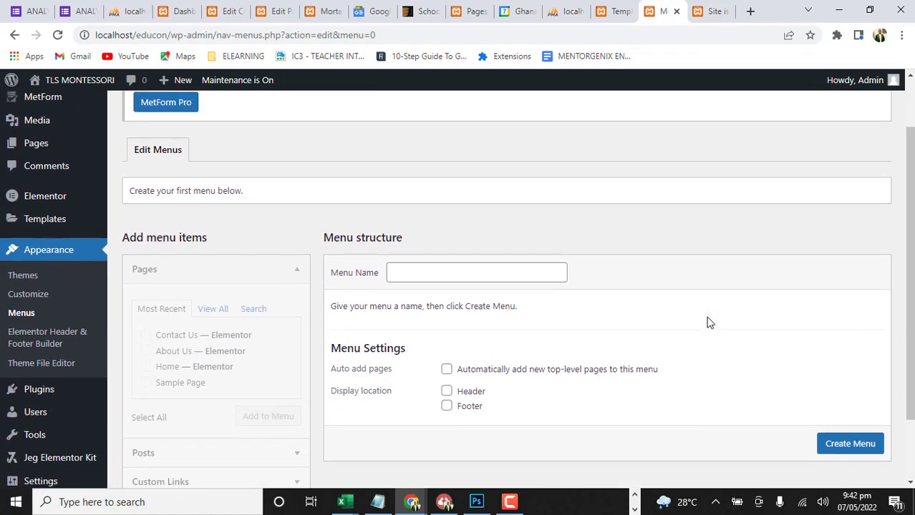
scroll(273, 137, "up", 1)
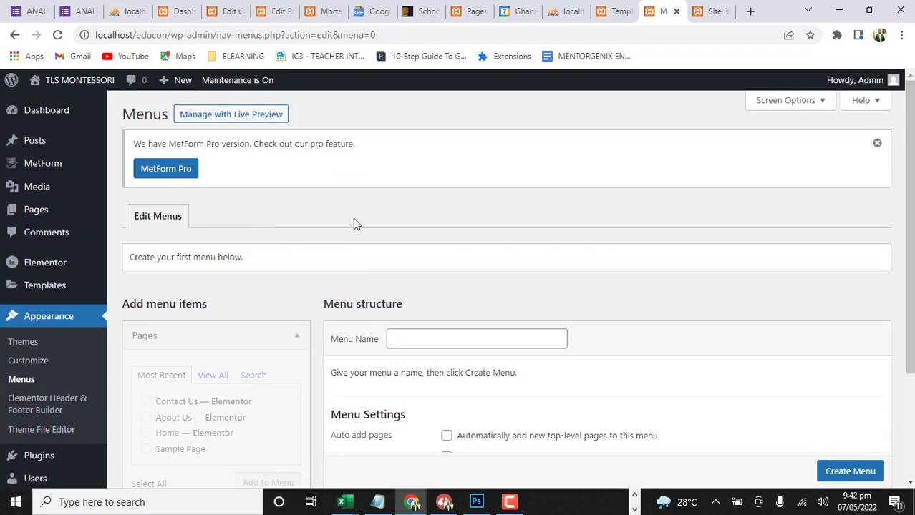
scroll(353, 220, "down", 2)
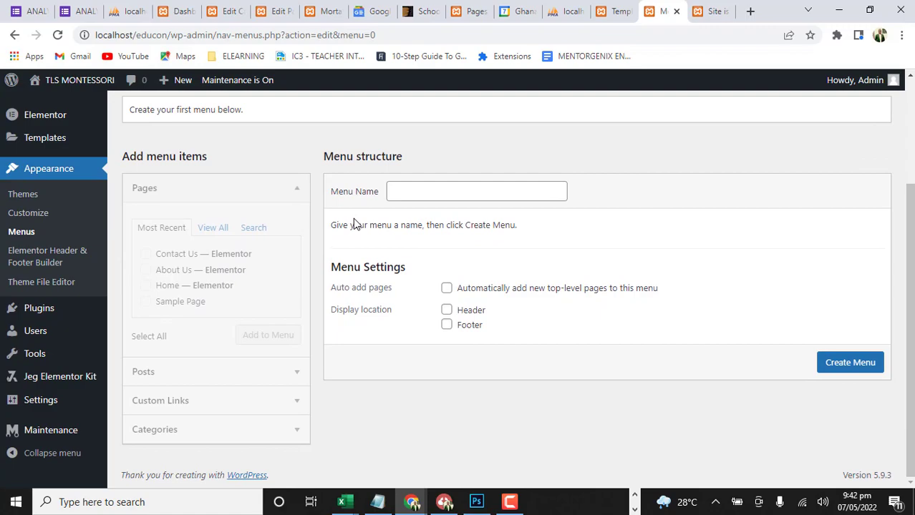
Create a navigation menu named "Menu 1" and set its display location to Header
left_click(446, 193)
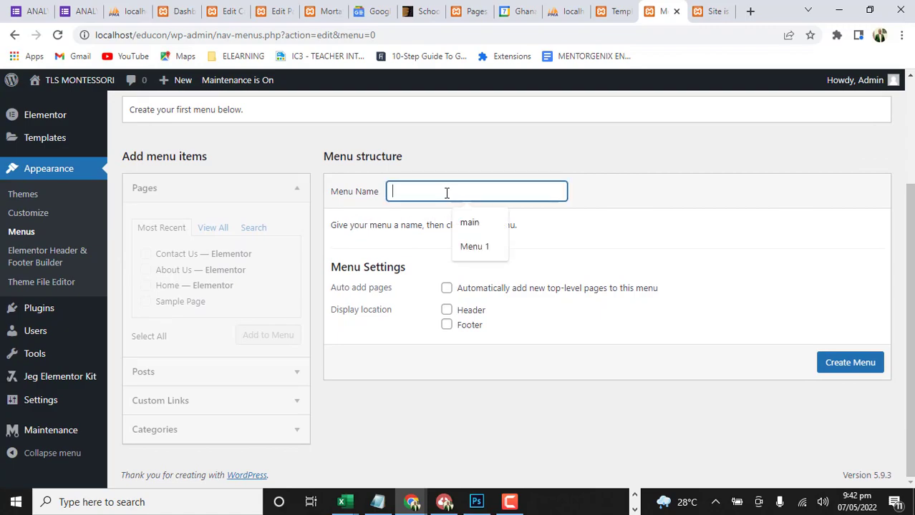
left_click(851, 364)
left_click(422, 186)
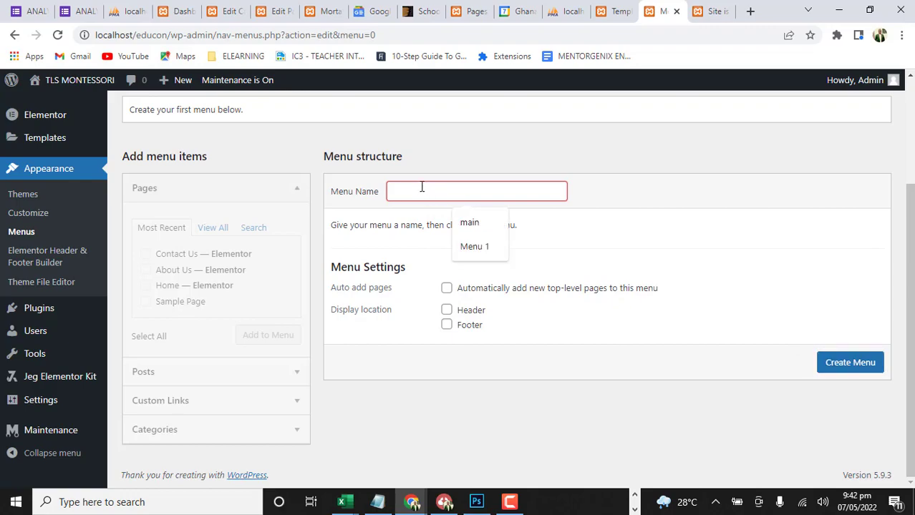
left_click(487, 248)
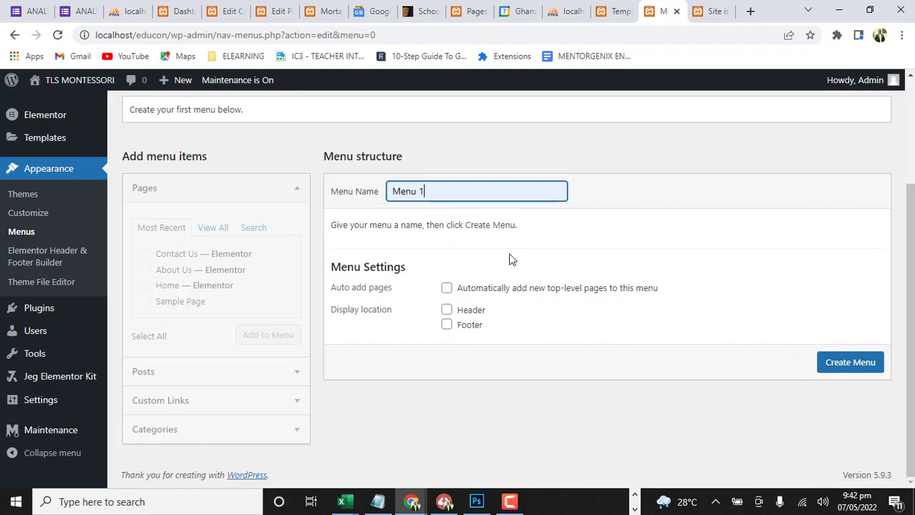
left_click(823, 364)
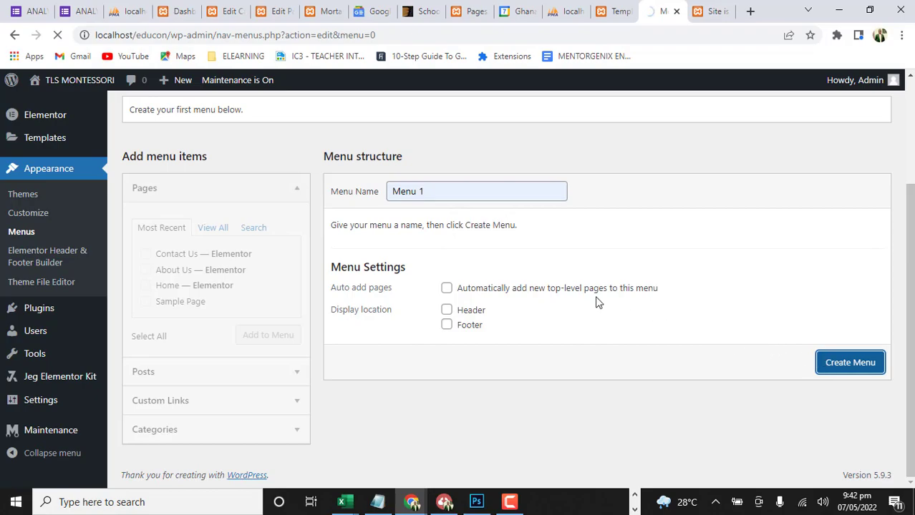
scroll(422, 320, "down", 3)
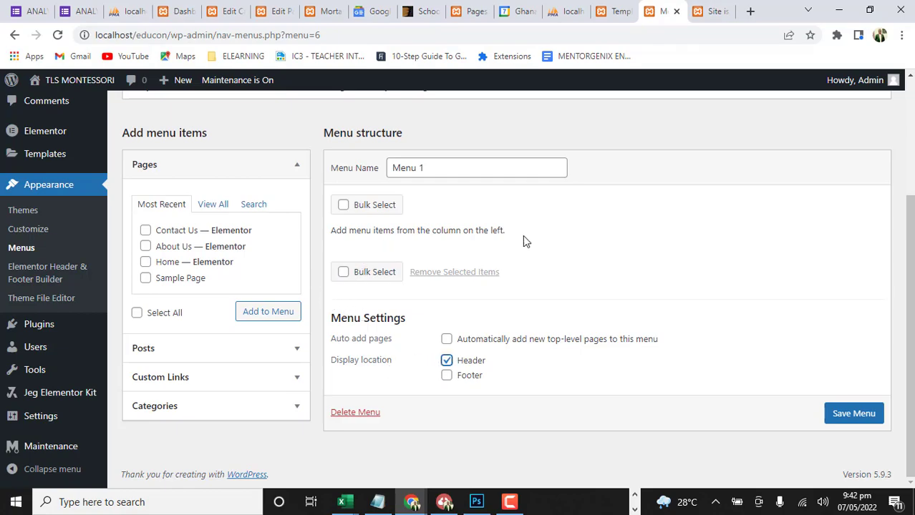
scroll(408, 269, "up", 2)
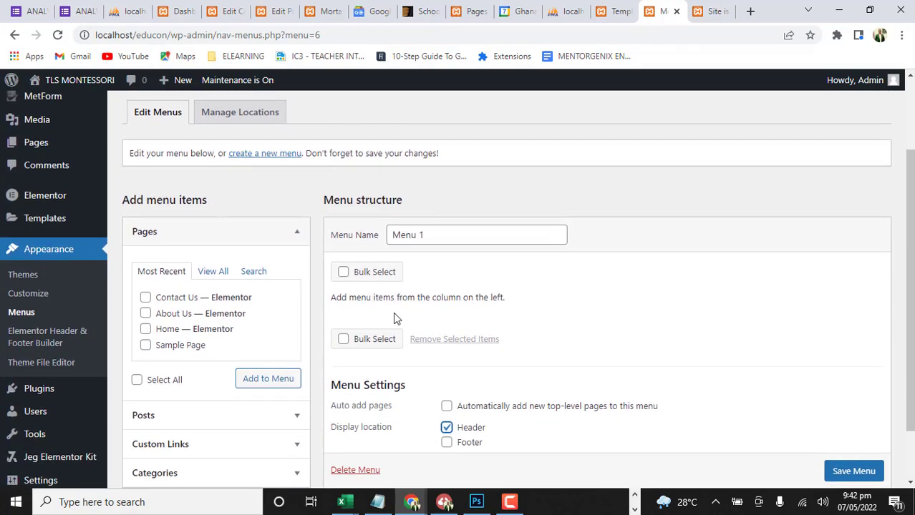
scroll(395, 317, "down", 2)
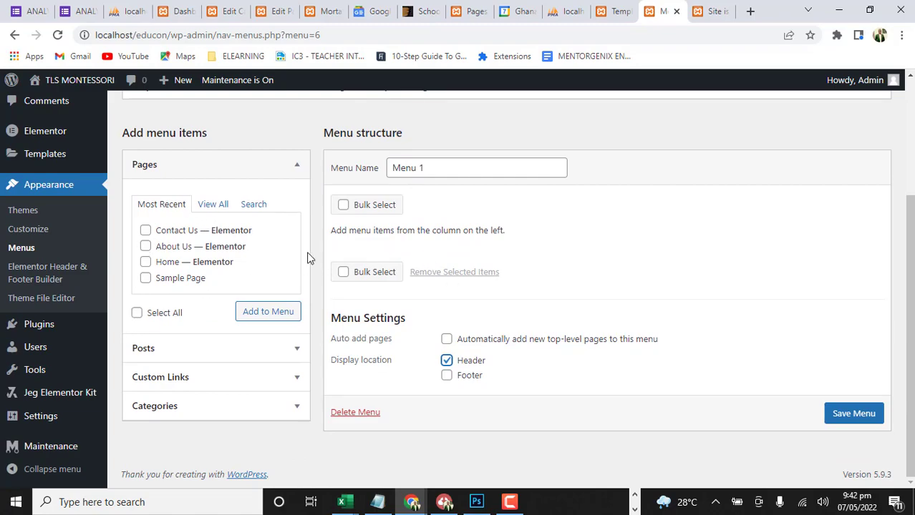
Add the About Us, Contact Us and Home Elementor pages to Menu 1 from the full page list
left_click(213, 205)
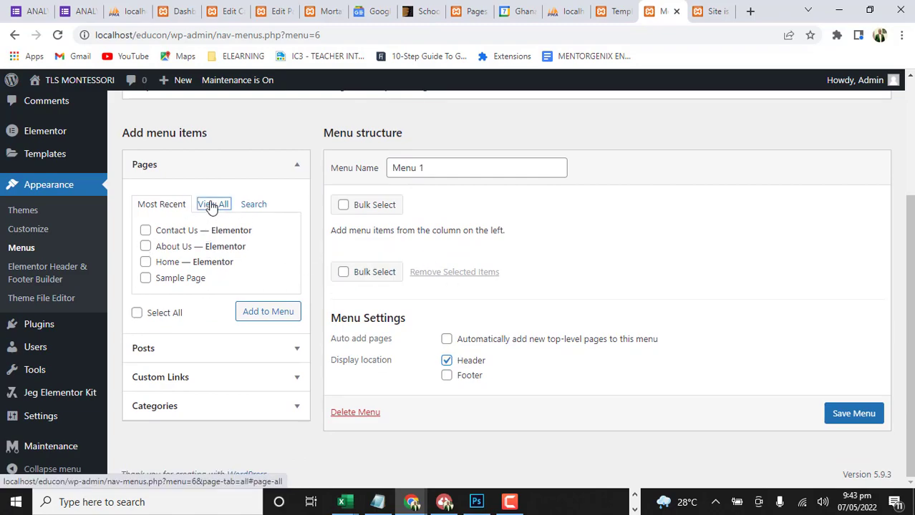
left_click(145, 231)
left_click(146, 248)
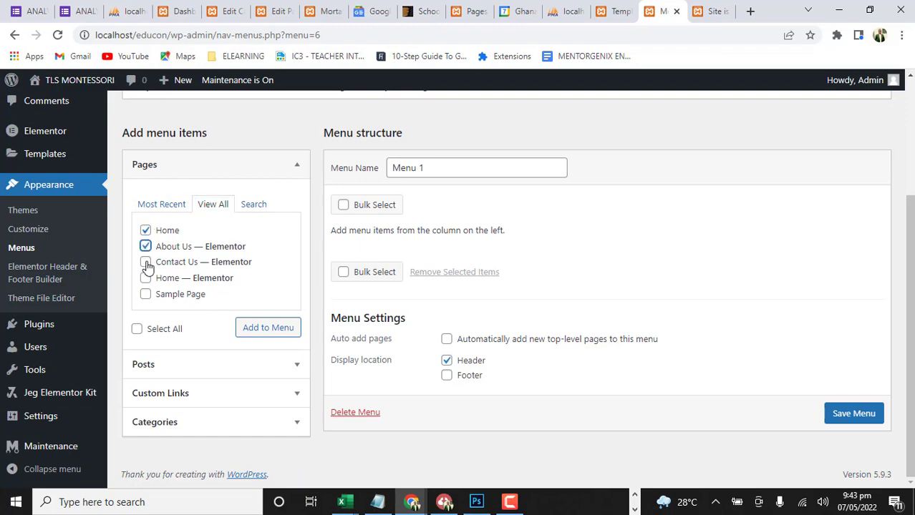
left_click(146, 263)
left_click(145, 230)
left_click(146, 278)
left_click(278, 334)
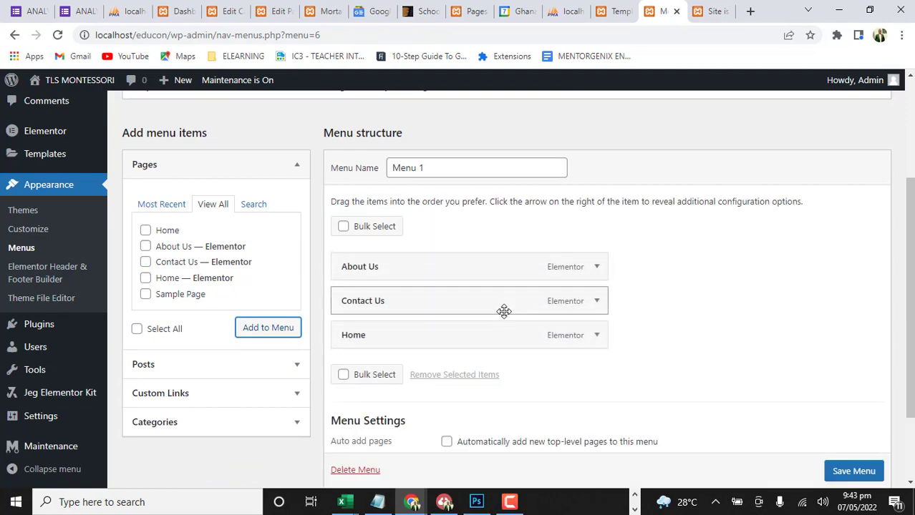
scroll(509, 320, "down", 2)
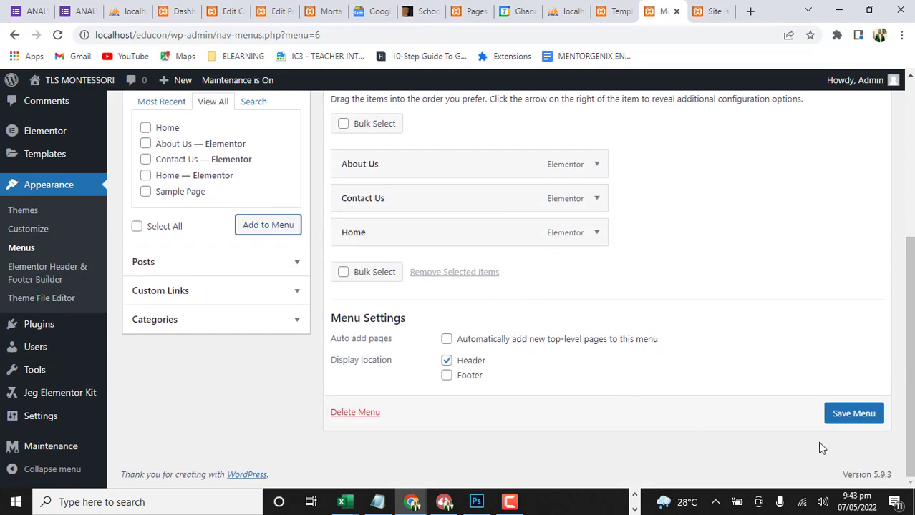
Save Menu 1 with its About Us, Contact Us and Home items and Header display location
left_click(854, 415)
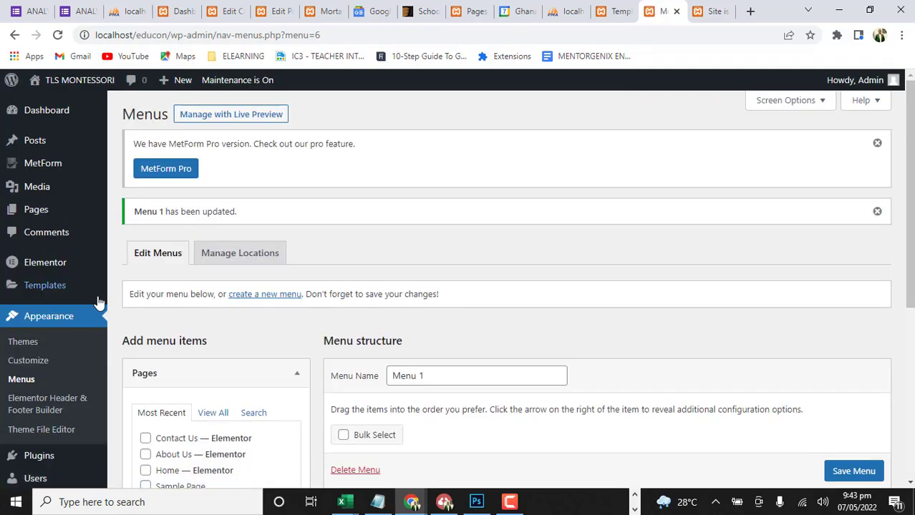
Go to the Jeg Elementor Kit header templates and open the active Main Header for editing in Elementor
scroll(286, 322, "down", 3)
scroll(286, 322, "down", 2)
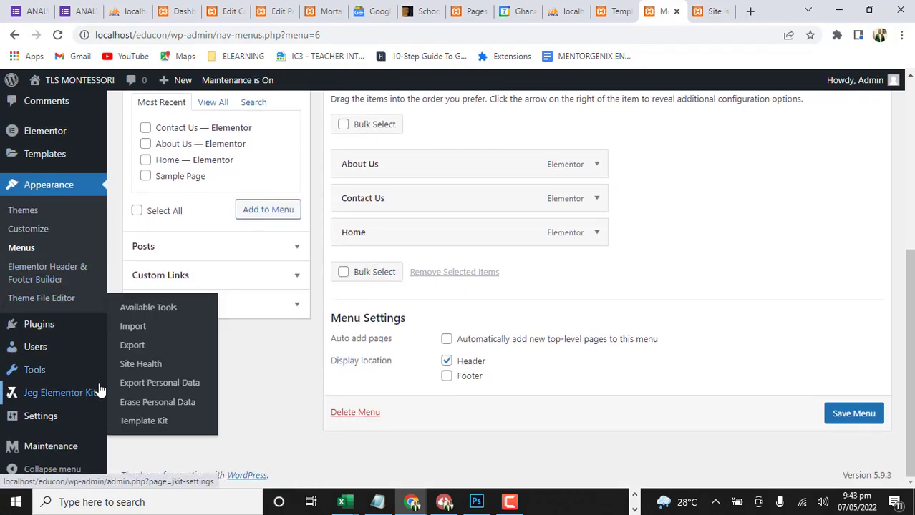
mouse_move(102, 395)
left_click(137, 384)
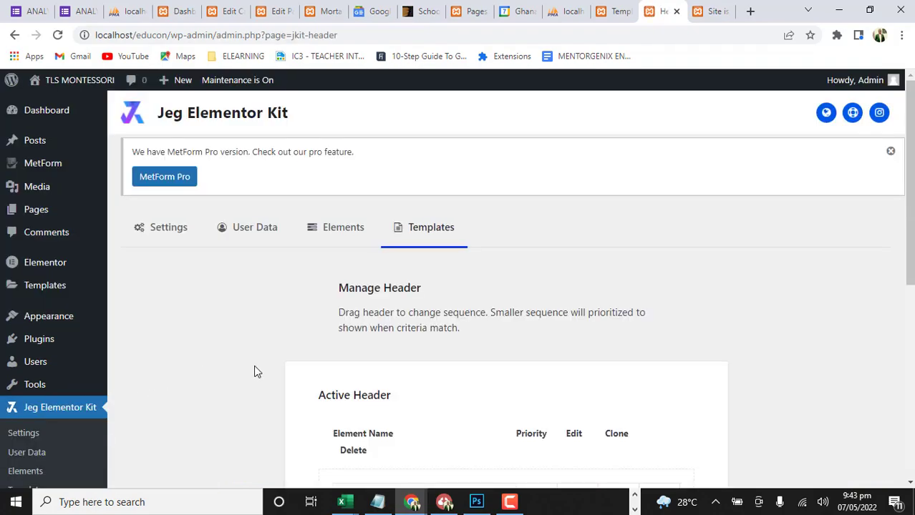
scroll(440, 272, "down", 1)
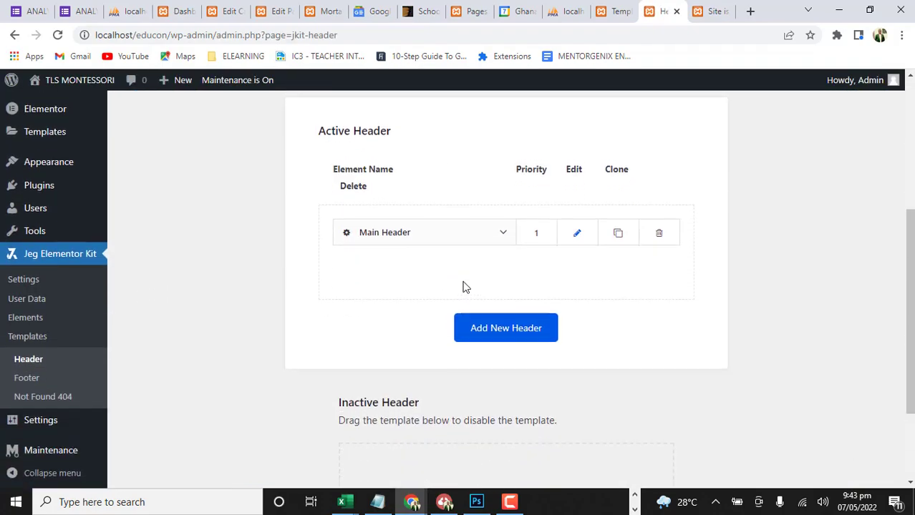
scroll(462, 287, "up", 3)
scroll(531, 317, "down", 2)
scroll(531, 317, "down", 2)
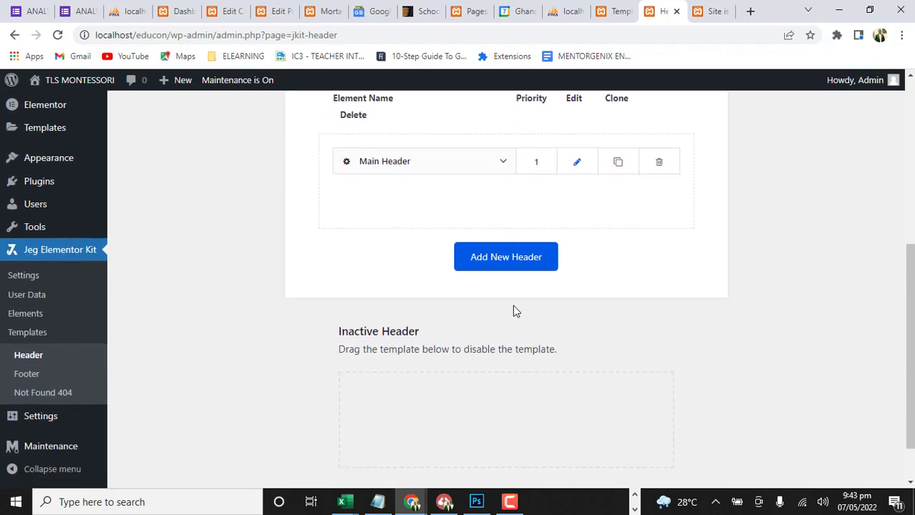
left_click(584, 166)
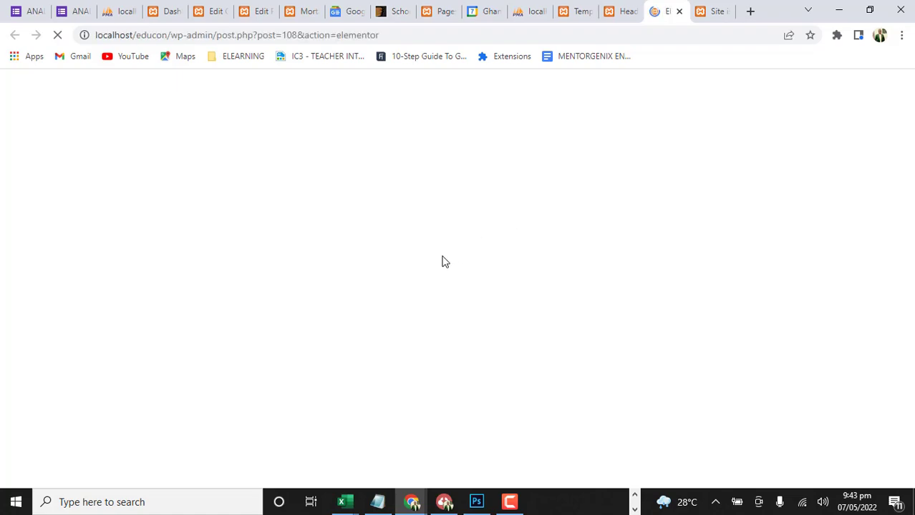
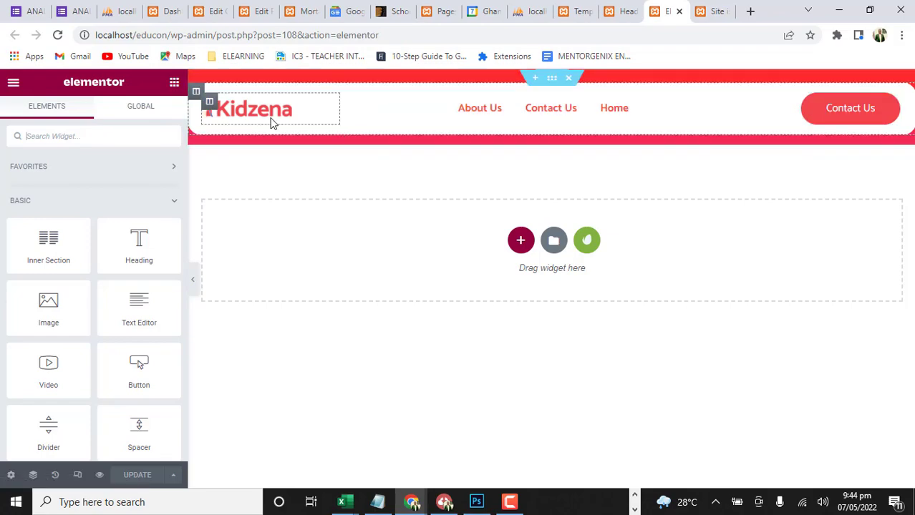
Duplicate the Main Header editor's browser tab and open the WordPress Media Library from the header templates page
right_click(671, 22)
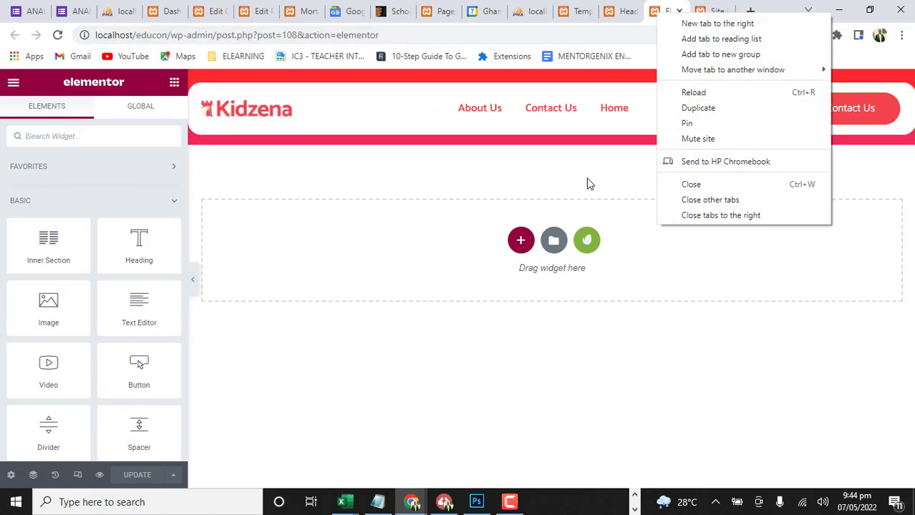
left_click(685, 109)
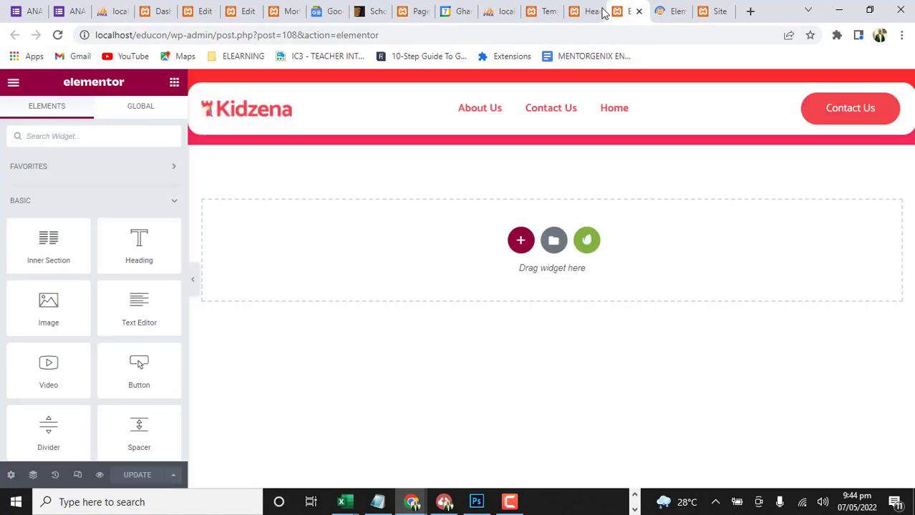
left_click(602, 11)
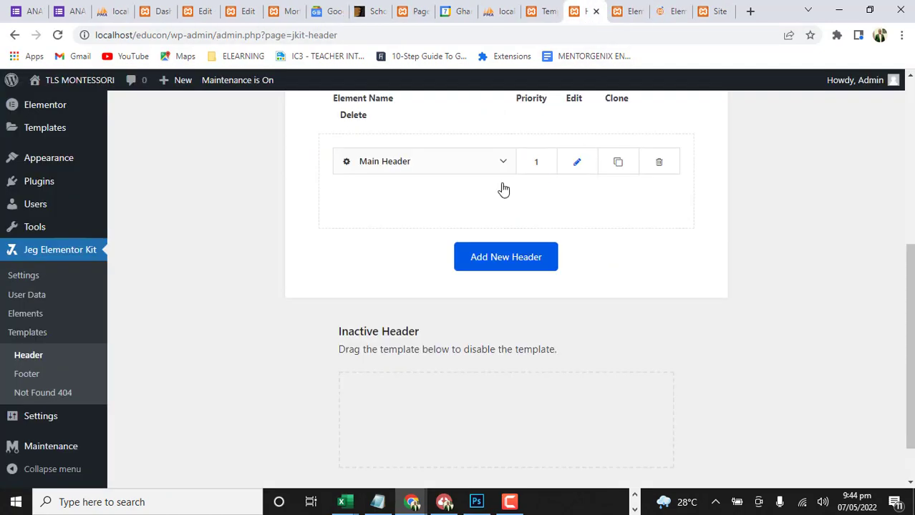
scroll(63, 326, "up", 4)
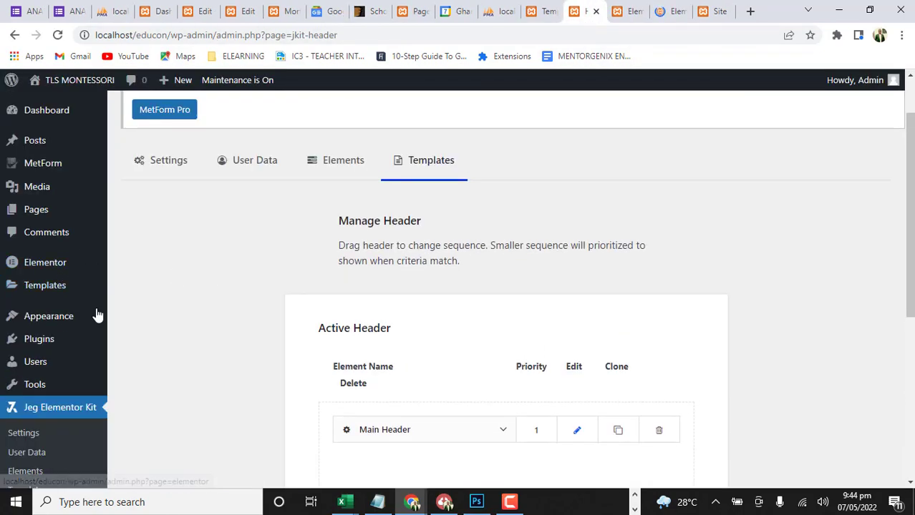
left_click(38, 192)
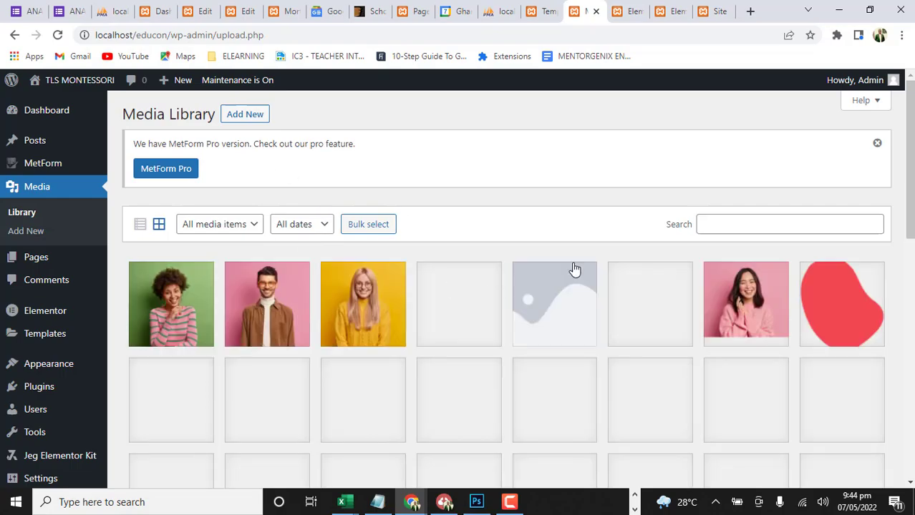
Find the red Kidzena logo in the Media Library and open its attachment details
scroll(500, 249, "down", 3)
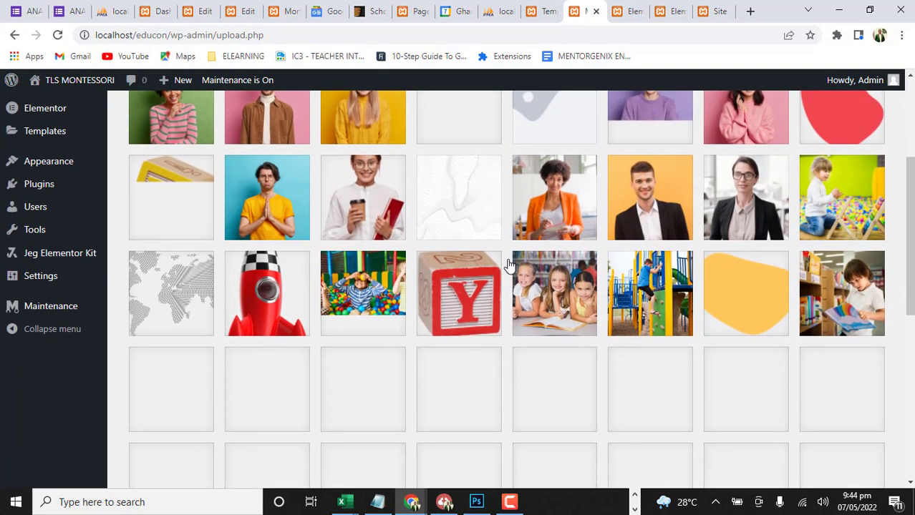
scroll(508, 265, "down", 2)
scroll(362, 288, "down", 1)
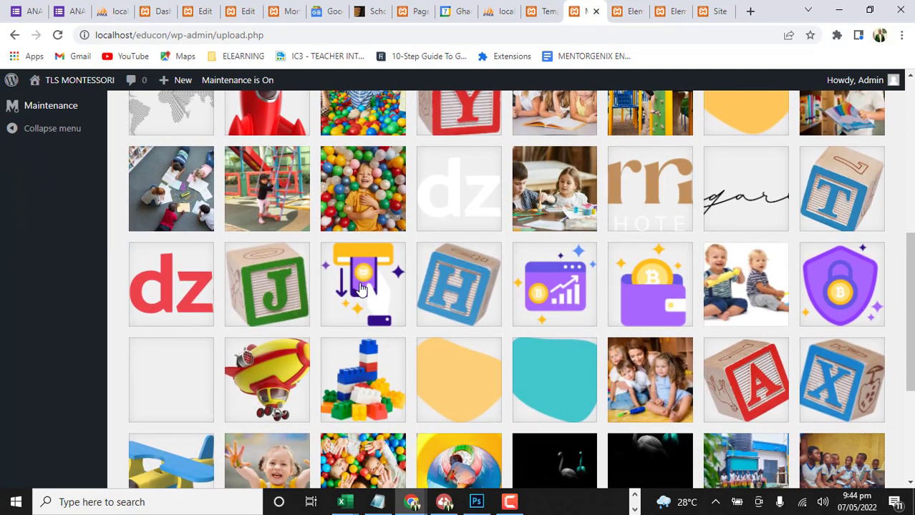
scroll(362, 287, "down", 2)
left_click(175, 149)
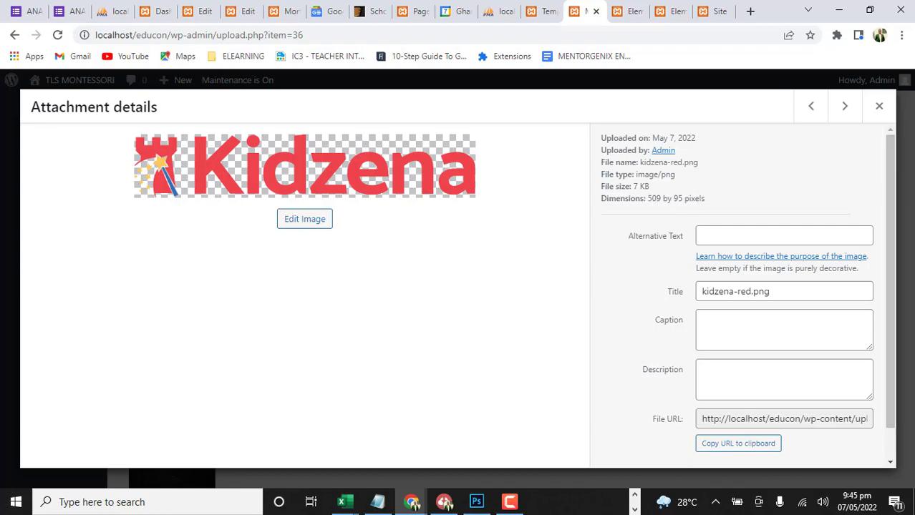
Switch to Photoshop and start setting up a new document
key("alt+Tab")
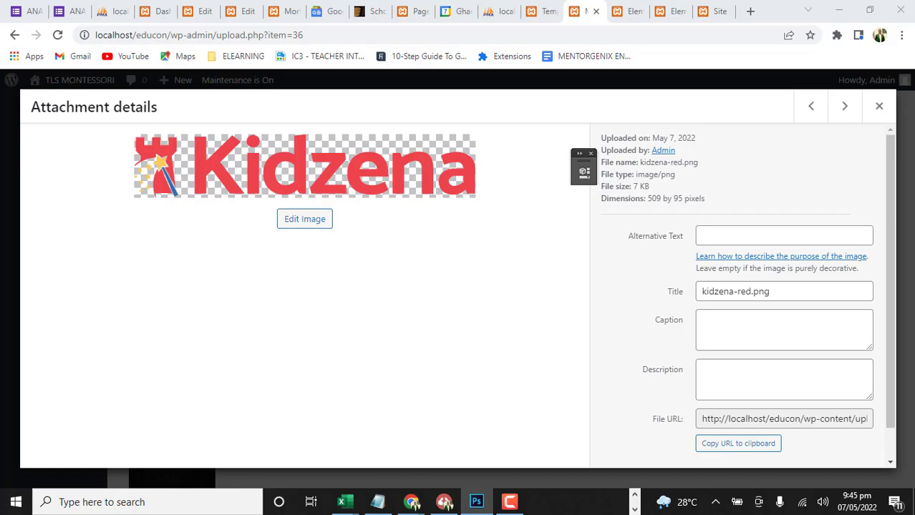
left_click_drag(914, 33, 408, 33)
left_click(775, 37)
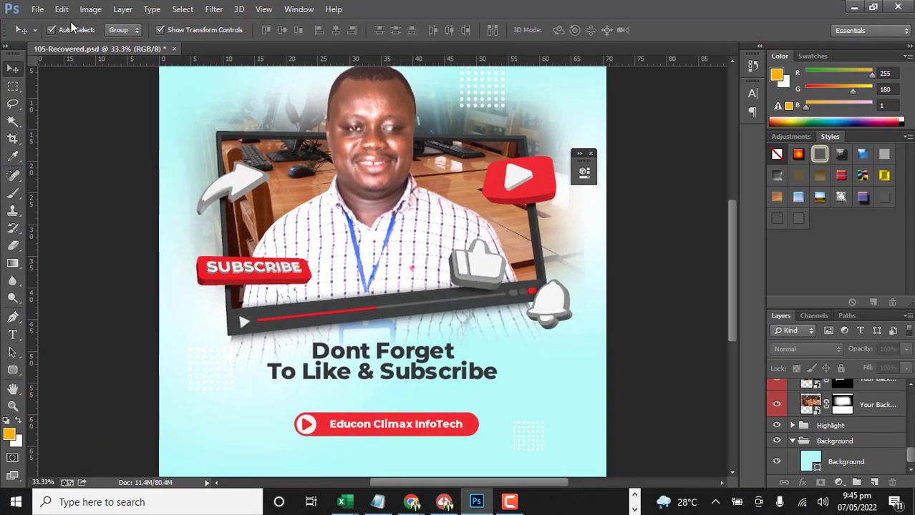
left_click(38, 9)
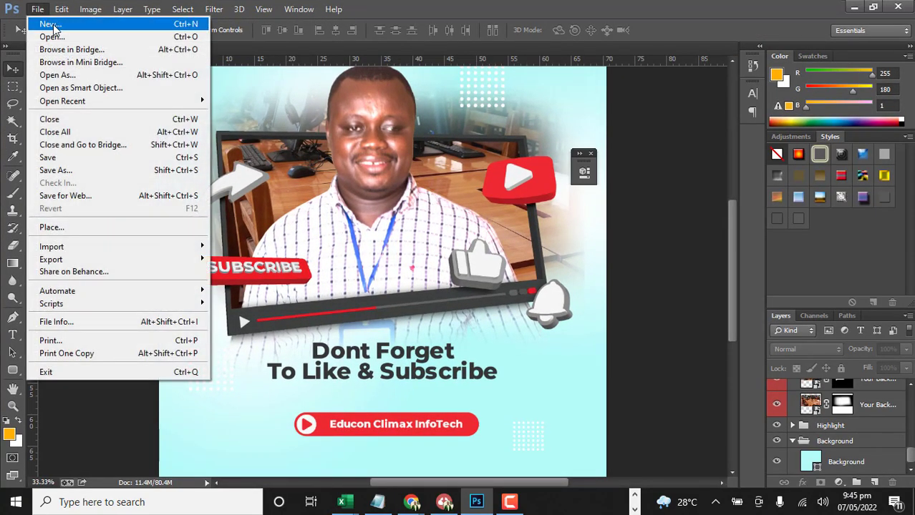
left_click(51, 24)
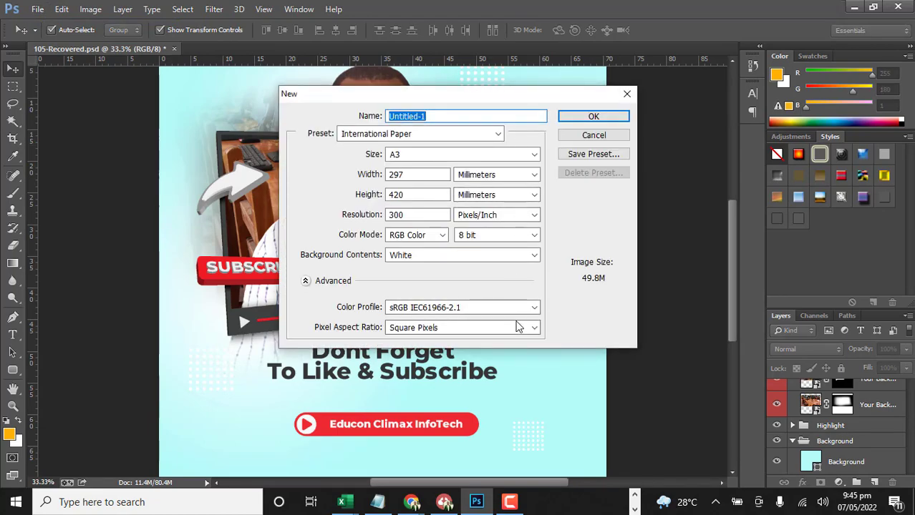
Switch back to Chrome and check the pixel dimensions of kidzena-red.png in its attachment details
left_click(408, 501)
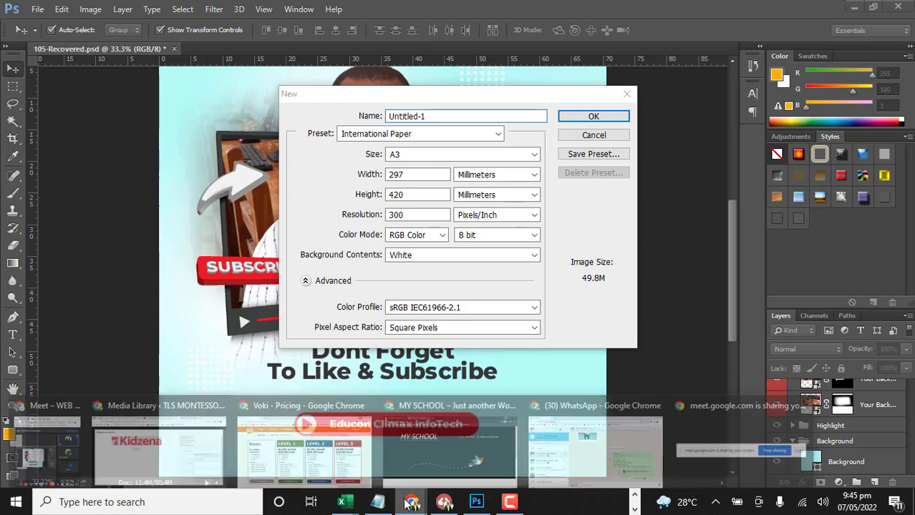
left_click(184, 444)
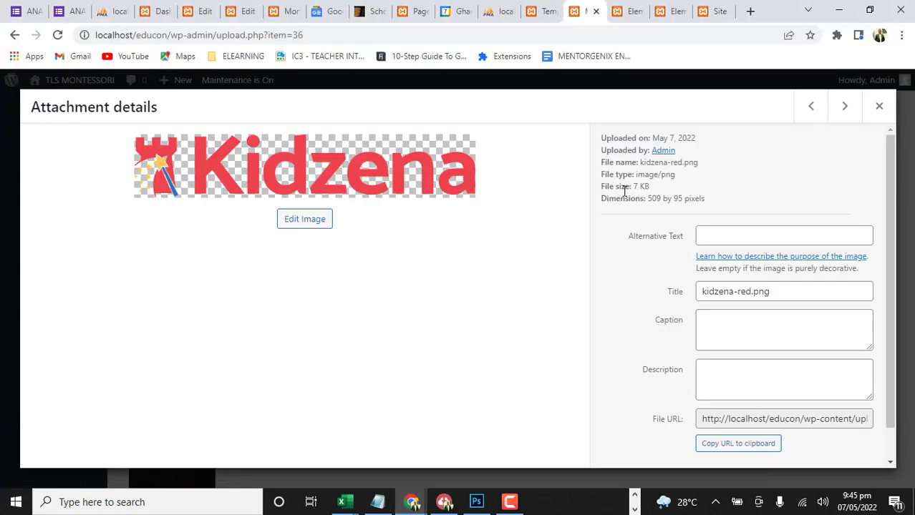
left_click_drag(648, 199, 712, 197)
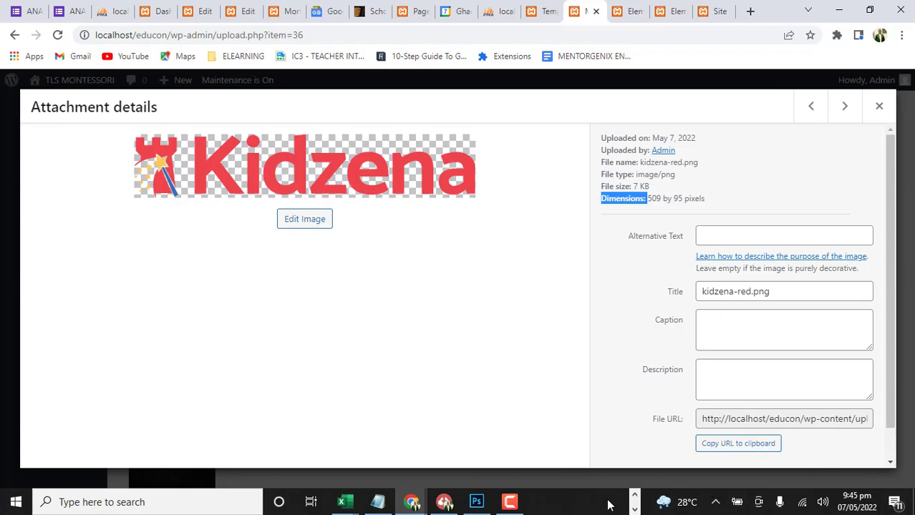
Return to Photoshop and set the new document to the Custom preset with its size in pixels
left_click(476, 502)
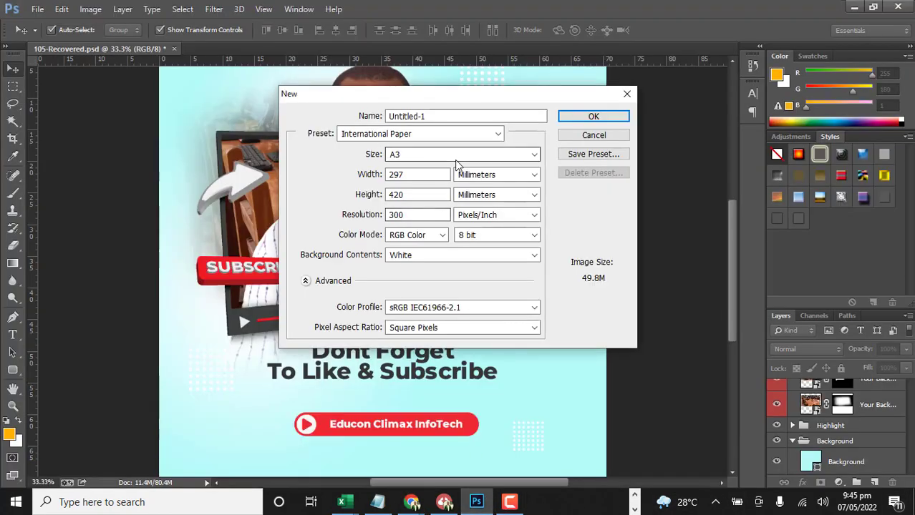
left_click(534, 175)
left_click(499, 136)
left_click(497, 133)
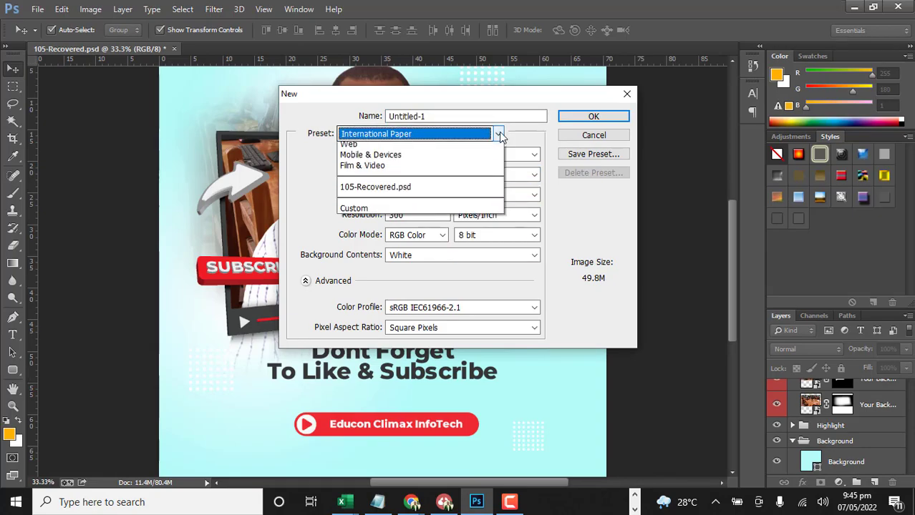
left_click(390, 287)
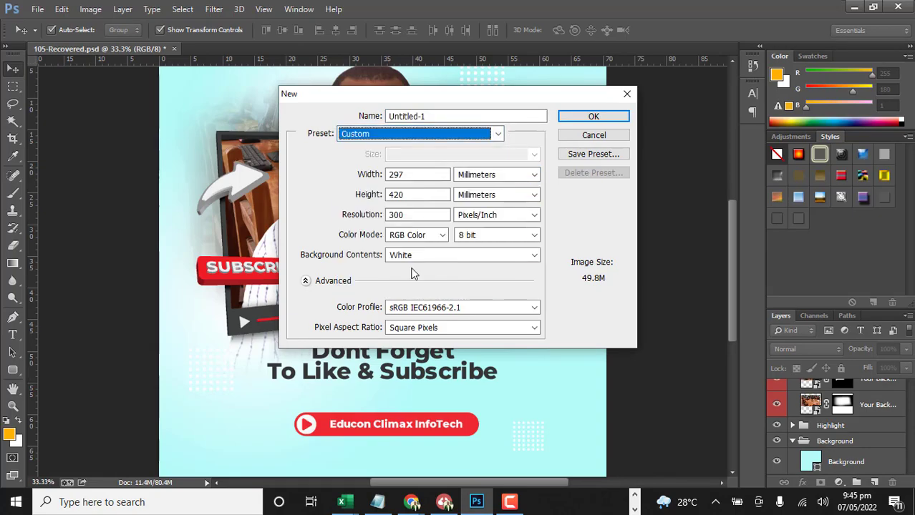
left_click(534, 176)
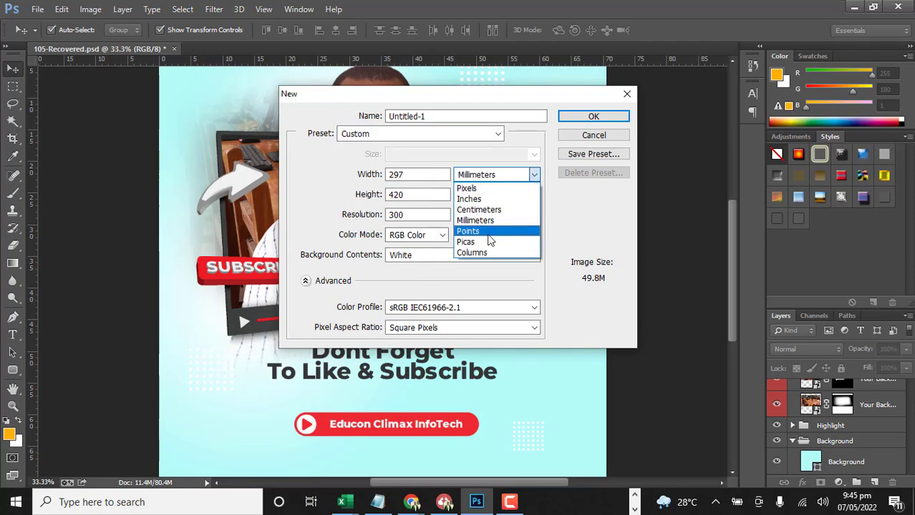
left_click(489, 190)
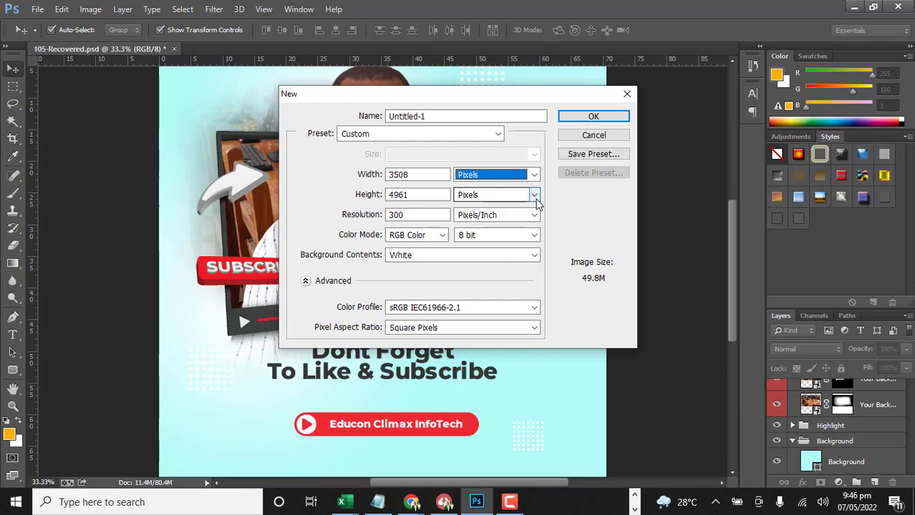
Set the new document's width to 509 pixels and height to 95 pixels, and create it
left_click_drag(428, 176, 370, 185)
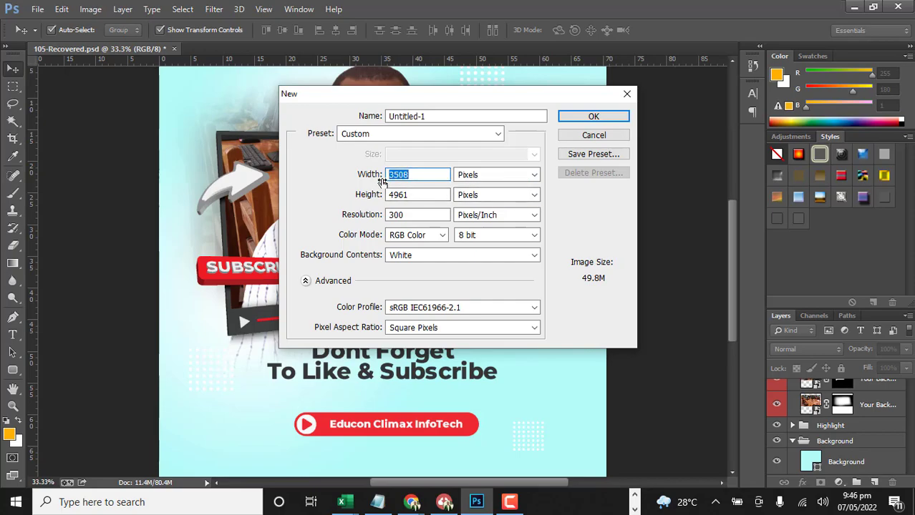
type("509")
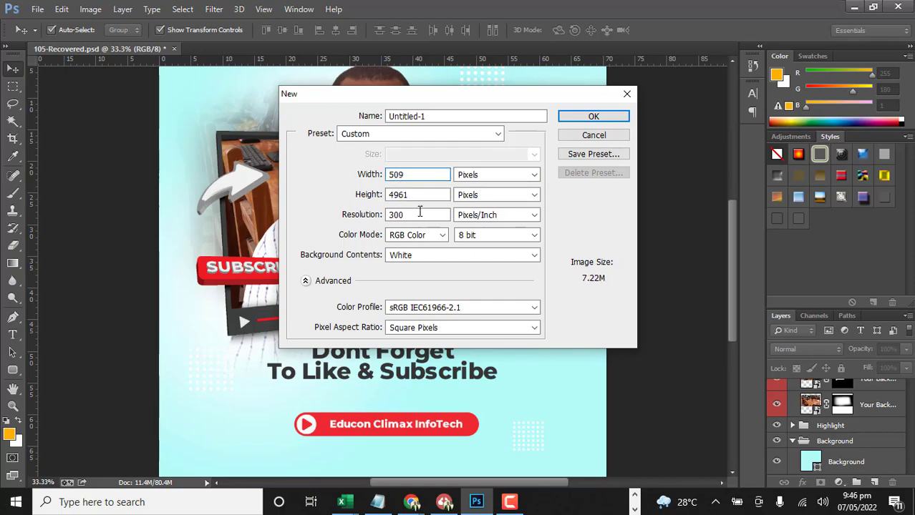
left_click_drag(422, 194, 382, 204)
type("95")
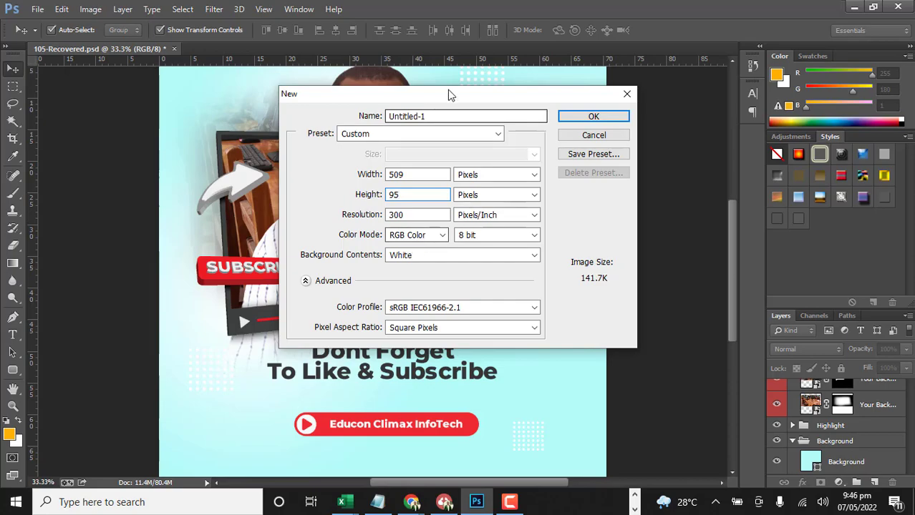
left_click(585, 120)
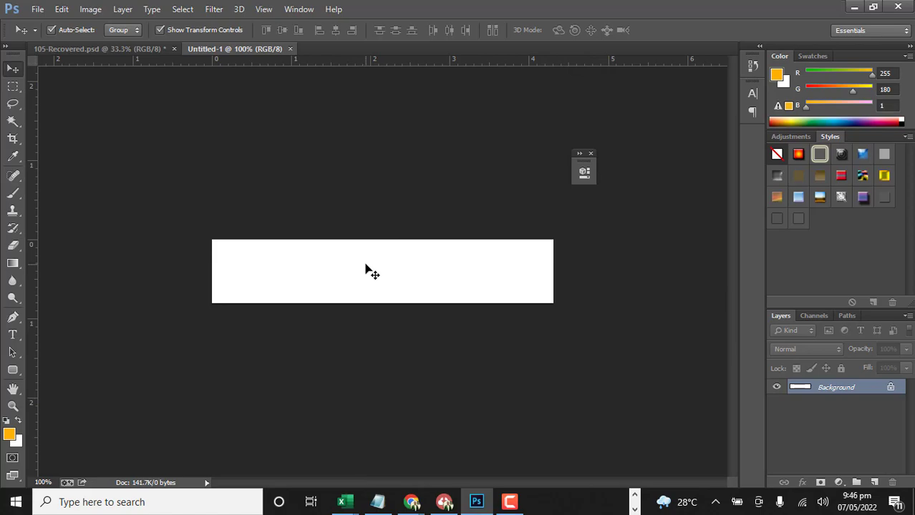
Convert the locked white Background into a regular layer and hide it to make the canvas transparent
double_click(863, 388)
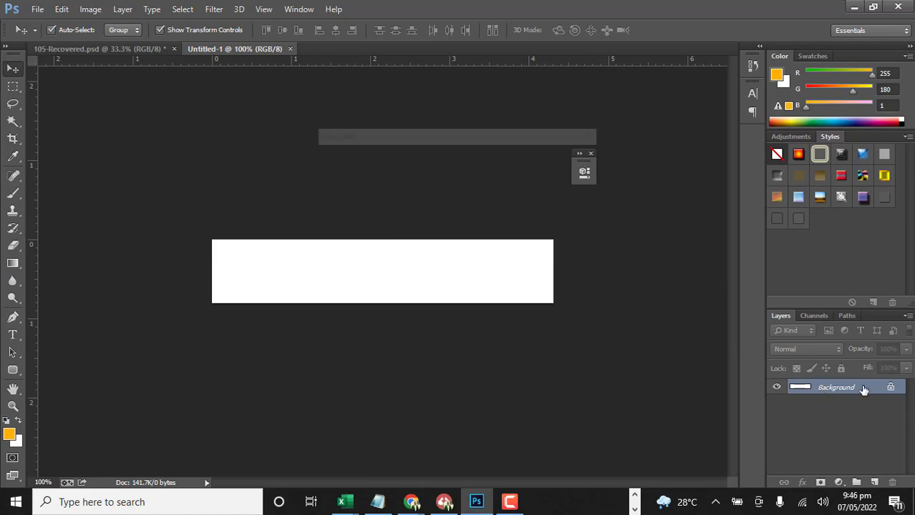
left_click(566, 162)
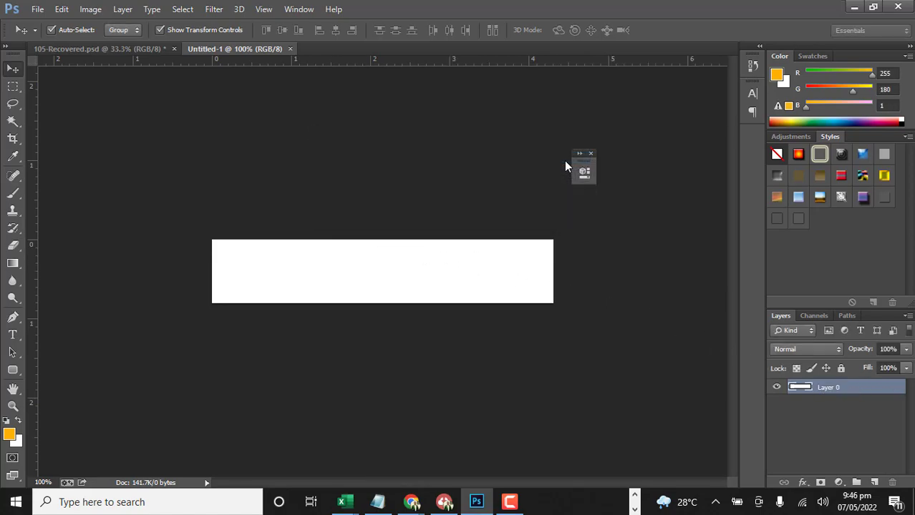
left_click(776, 387)
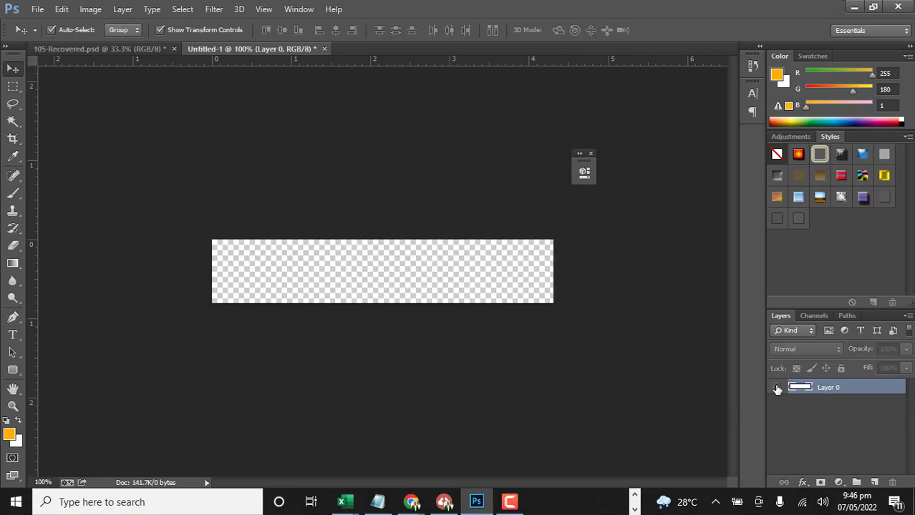
left_click(257, 156)
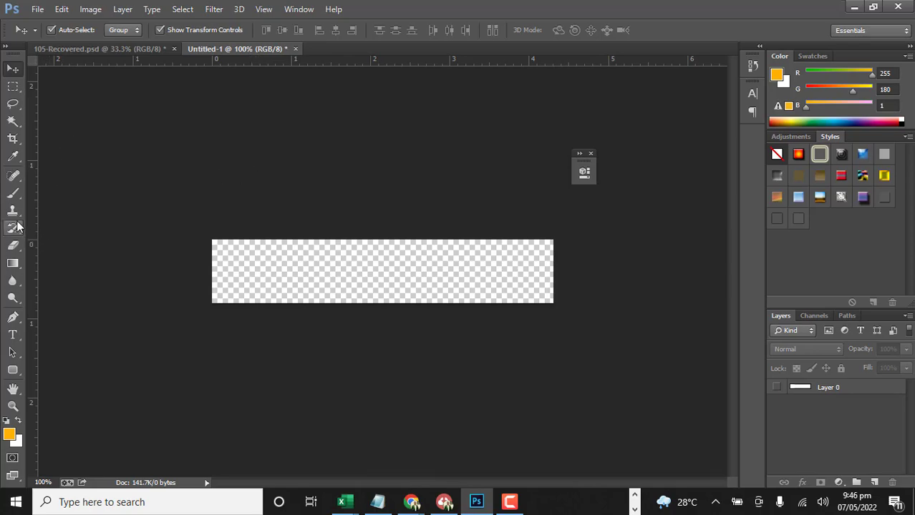
Add the text TLSIS MONTESSORI with the Type tool and move it to the middle of the transparent canvas
left_click(13, 337)
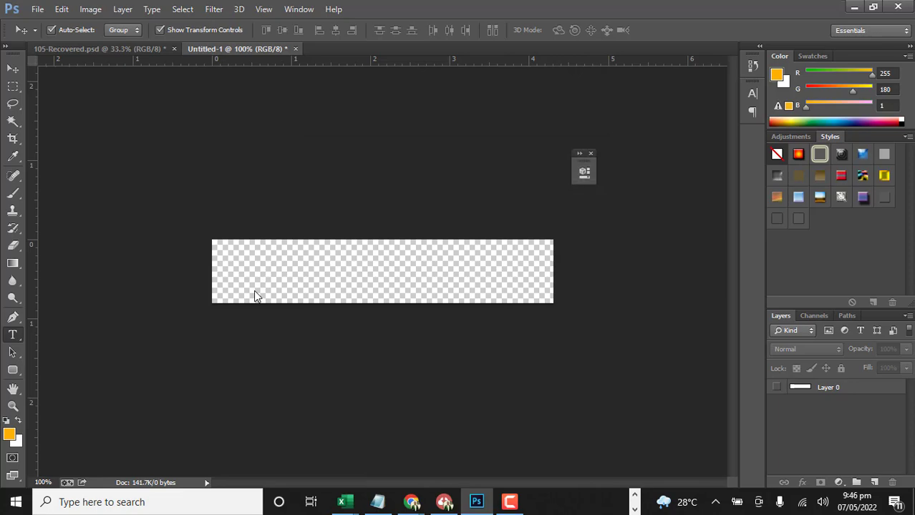
left_click(252, 273)
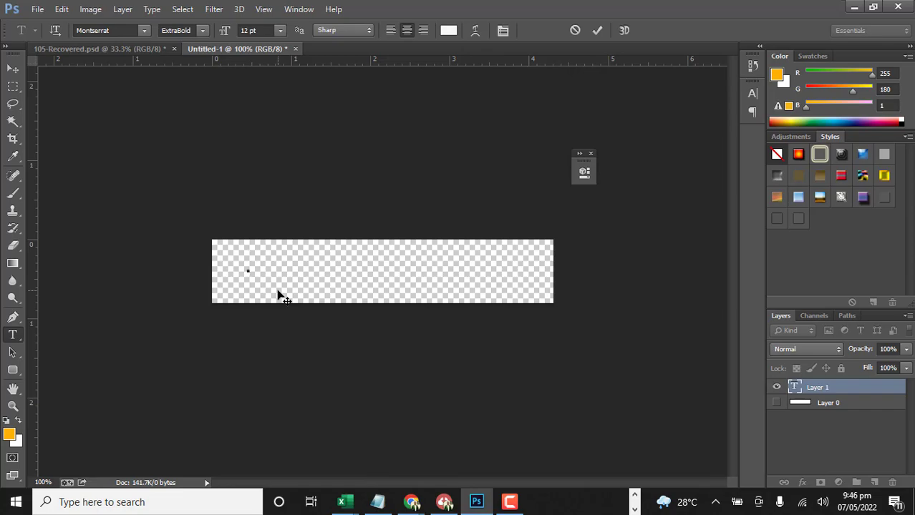
type("this")
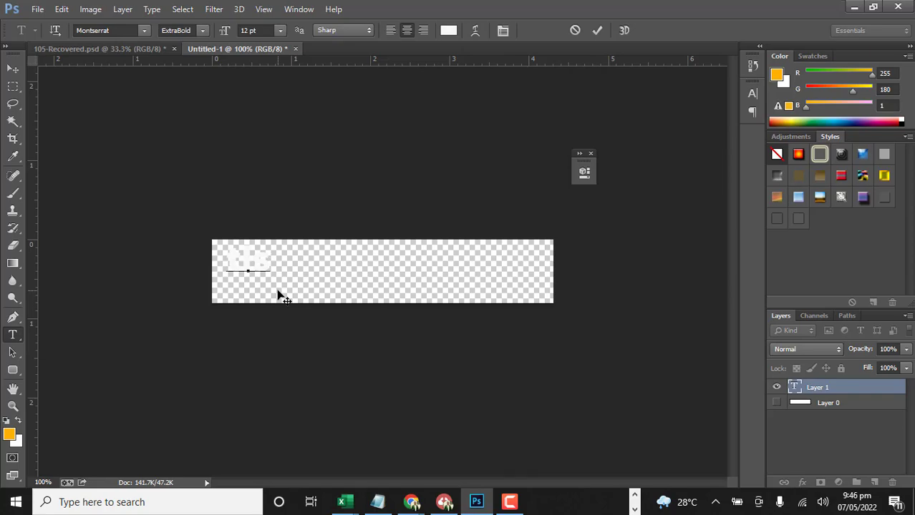
key("BackSpace")
key("BackSpace")
key("BackSpace")
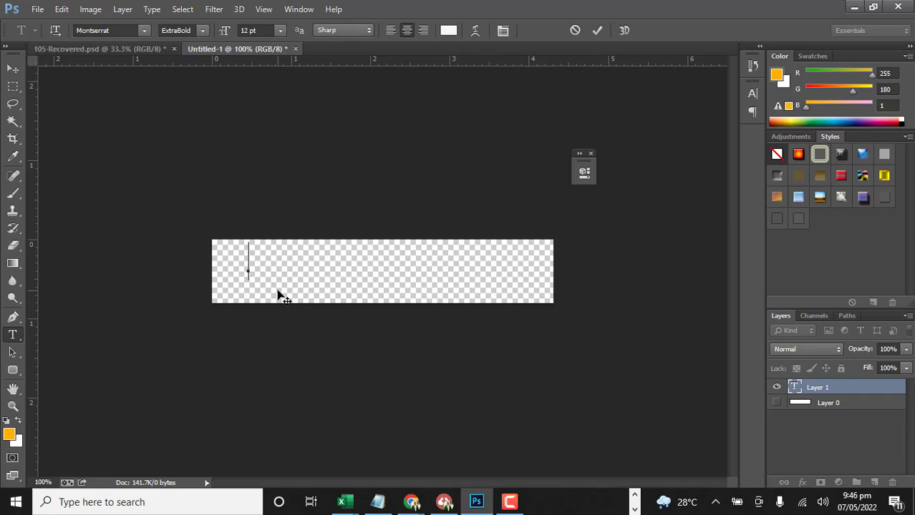
type("Th")
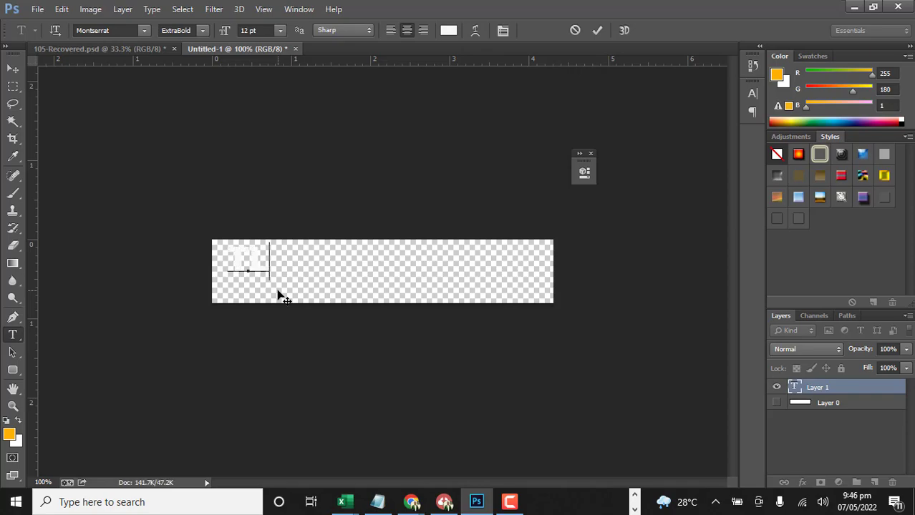
type("ESIS")
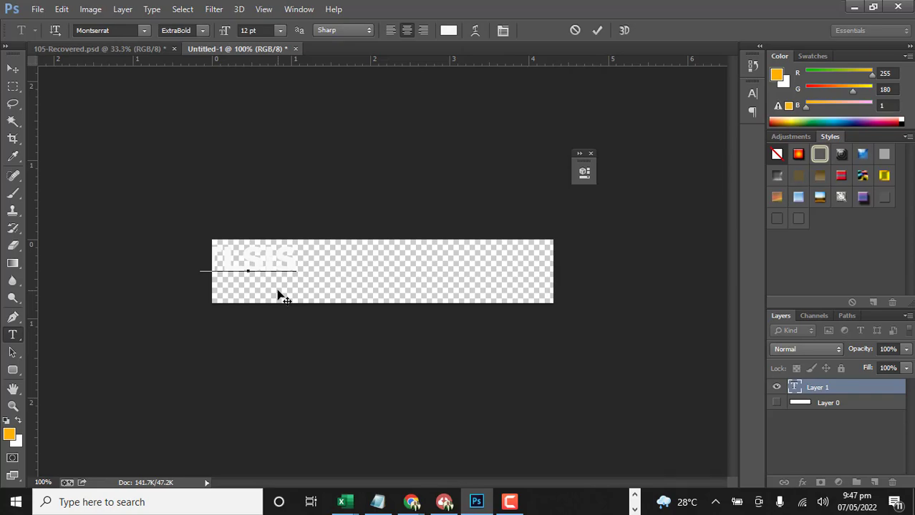
type(" MONTESSORI")
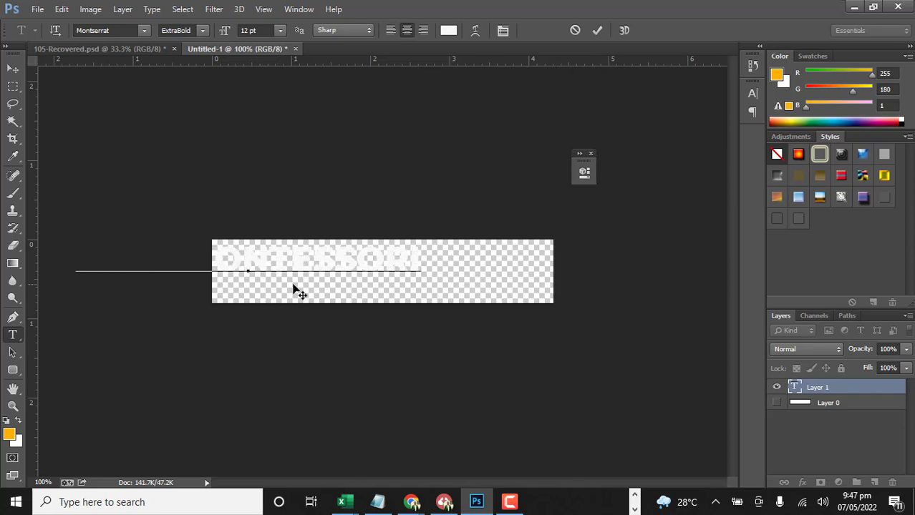
left_click(12, 68)
left_click_drag(266, 267, 419, 285)
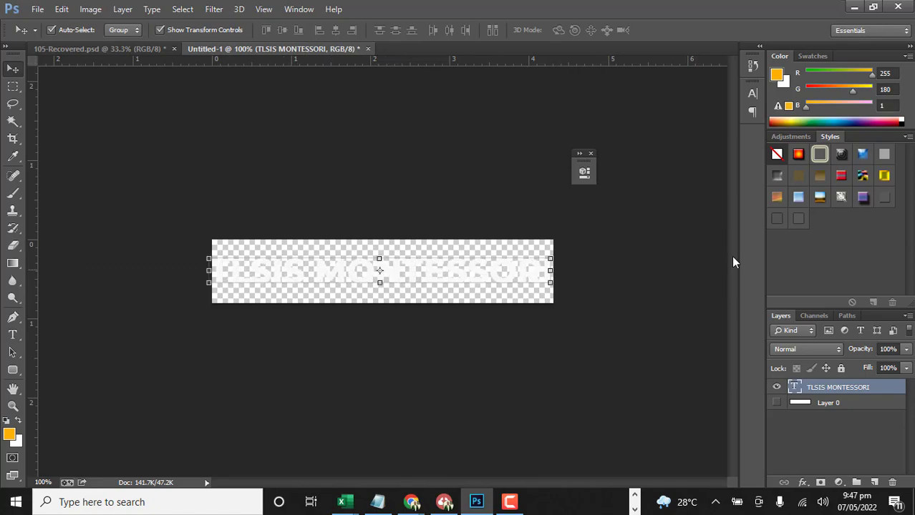
Change the colour of the TLSIS MONTESSORI text to orange-red, hex ef4603
double_click(795, 389)
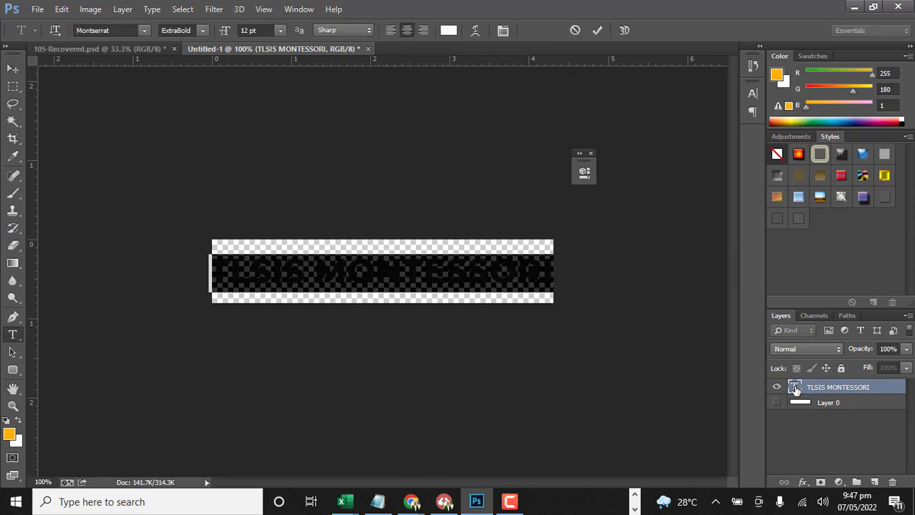
left_click(753, 94)
left_click(712, 172)
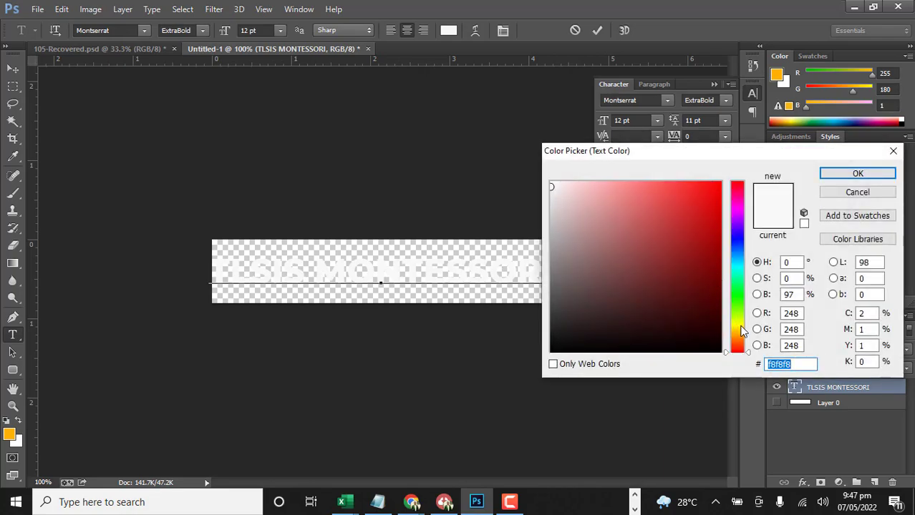
left_click(741, 325)
left_click_drag(742, 344, 741, 200)
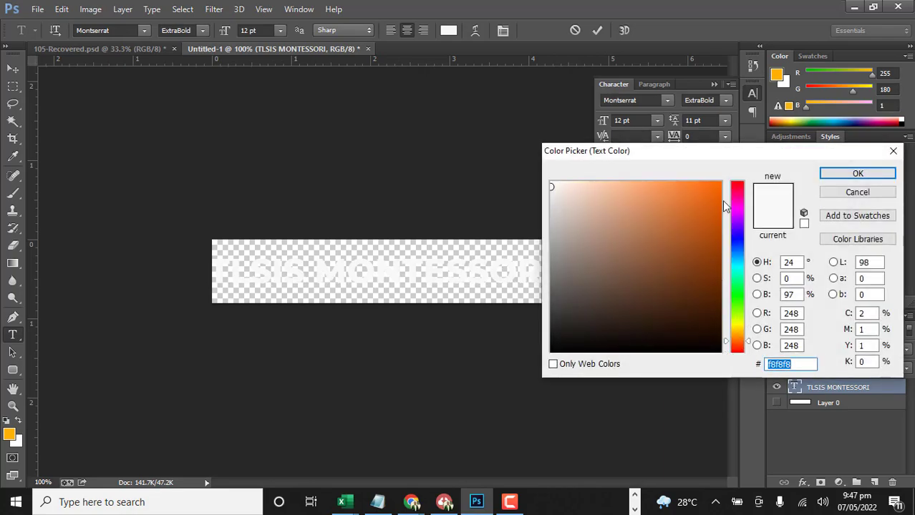
left_click(740, 348)
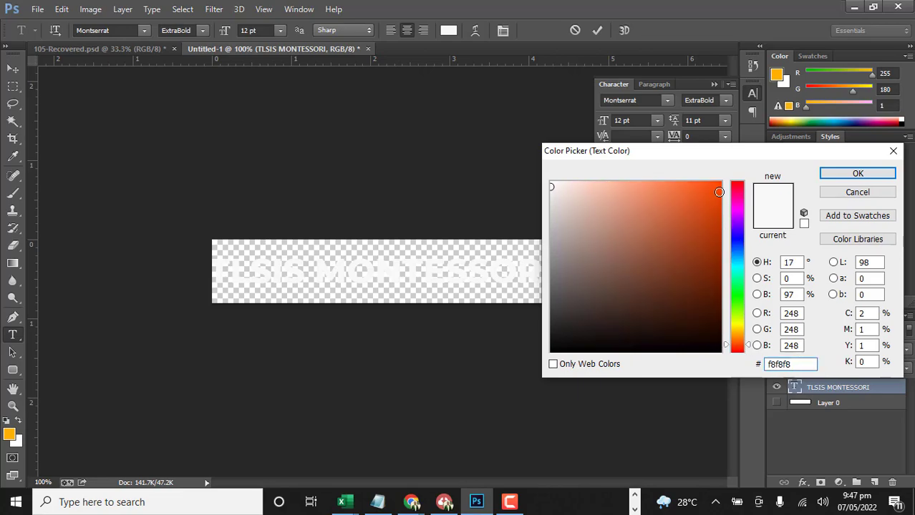
left_click(719, 192)
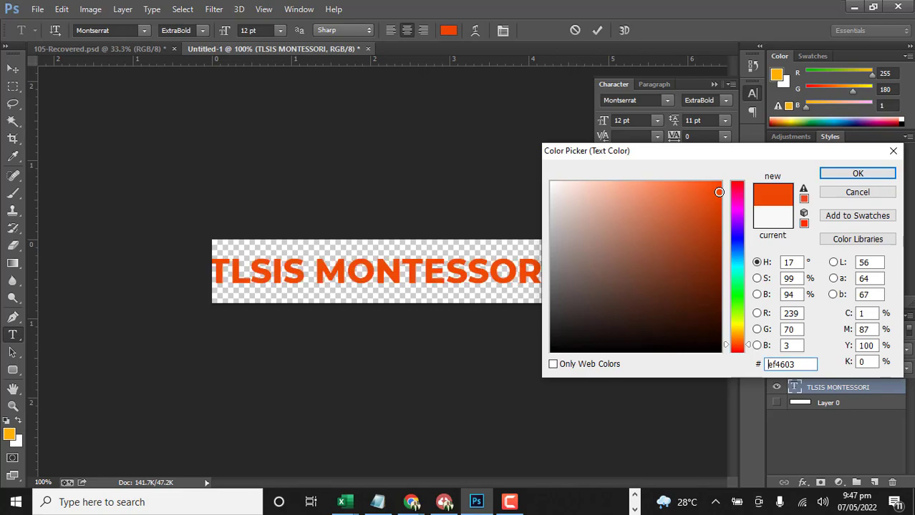
left_click(831, 175)
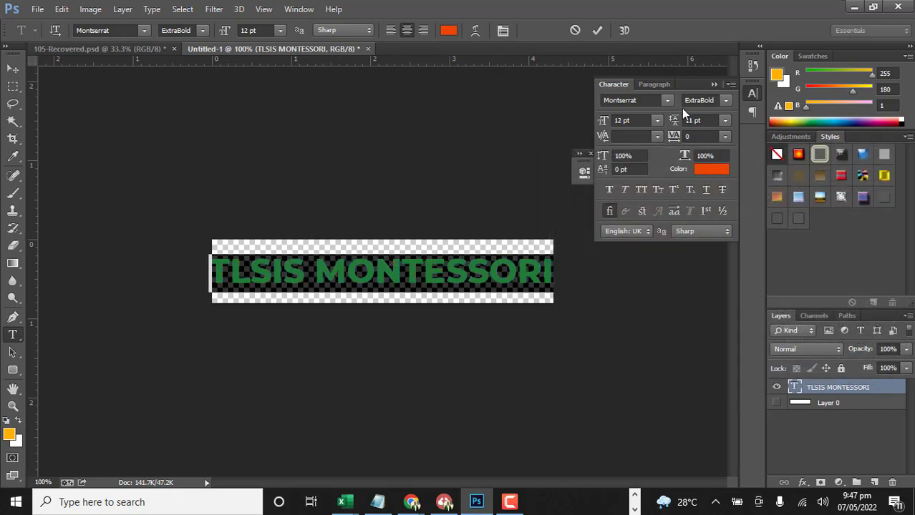
Set the font of the TLSIS MONTESSORI text to Impact and commit the text edit
left_click(645, 102)
left_click(643, 98)
type("Impact")
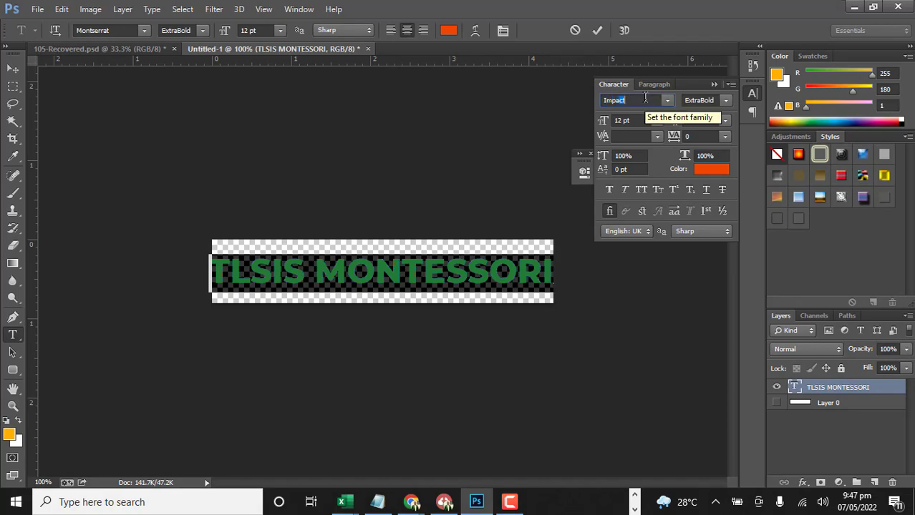
key("Return")
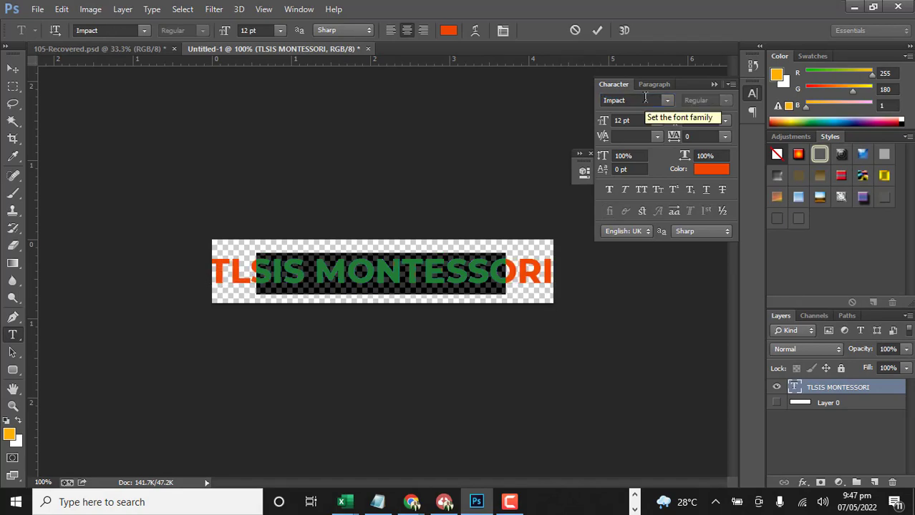
left_click(13, 68)
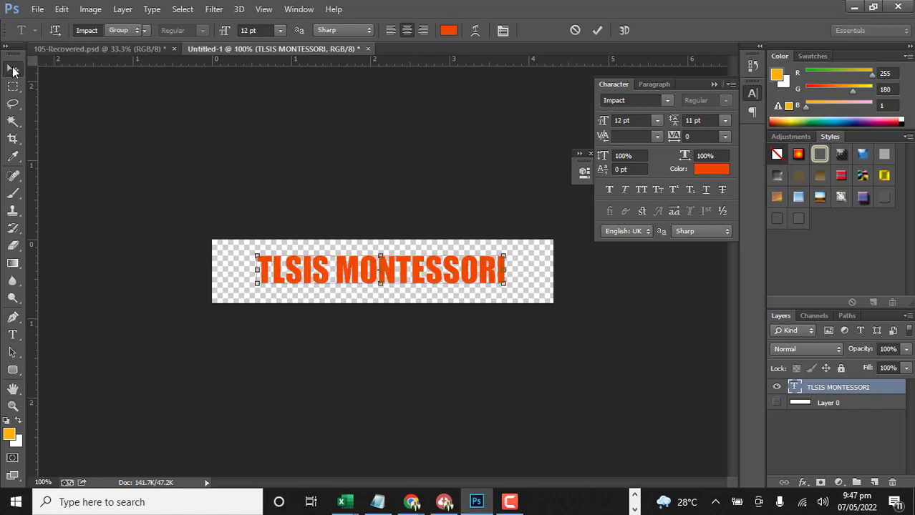
Enlarge the TLSIS MONTESSORI text to 14 pt and reposition it near the centre of the canvas
mouse_move(423, 267)
left_mouse_down()
mouse_move(405, 270)
mouse_move(413, 271)
left_mouse_up()
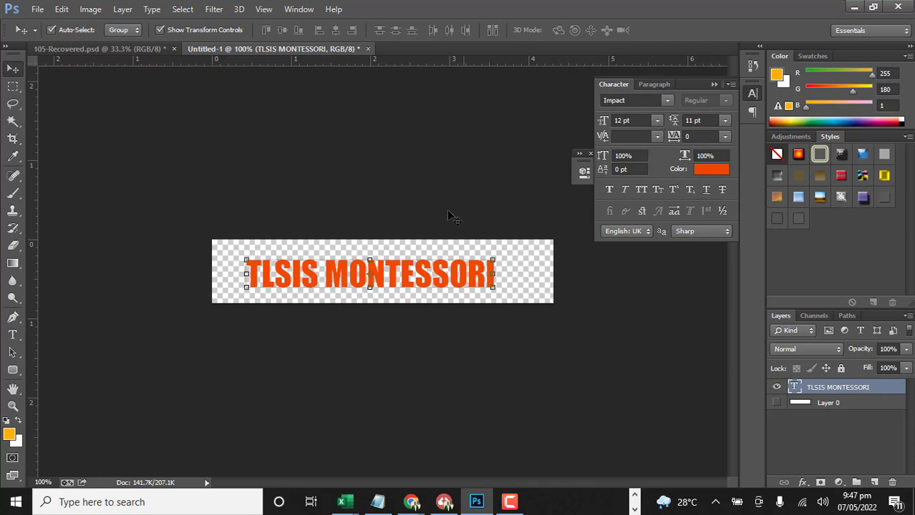
left_click_drag(405, 277, 411, 272)
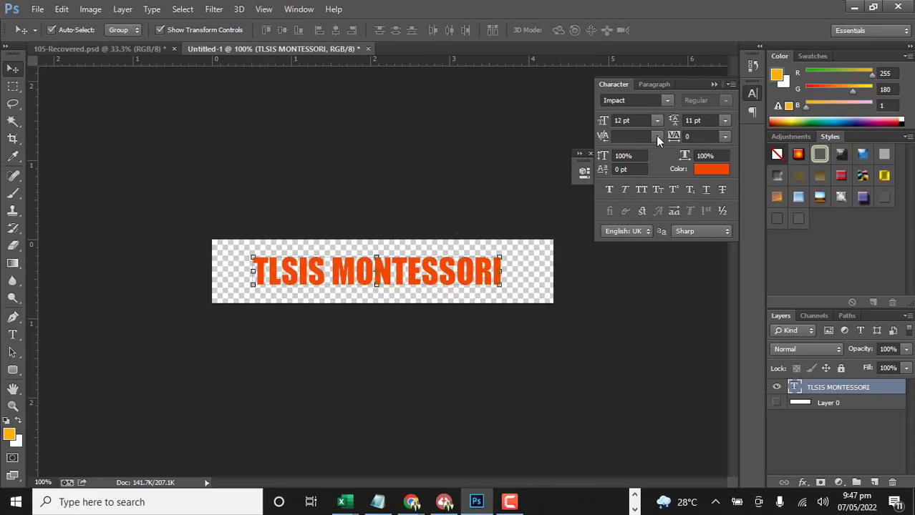
left_click(656, 121)
left_click(643, 243)
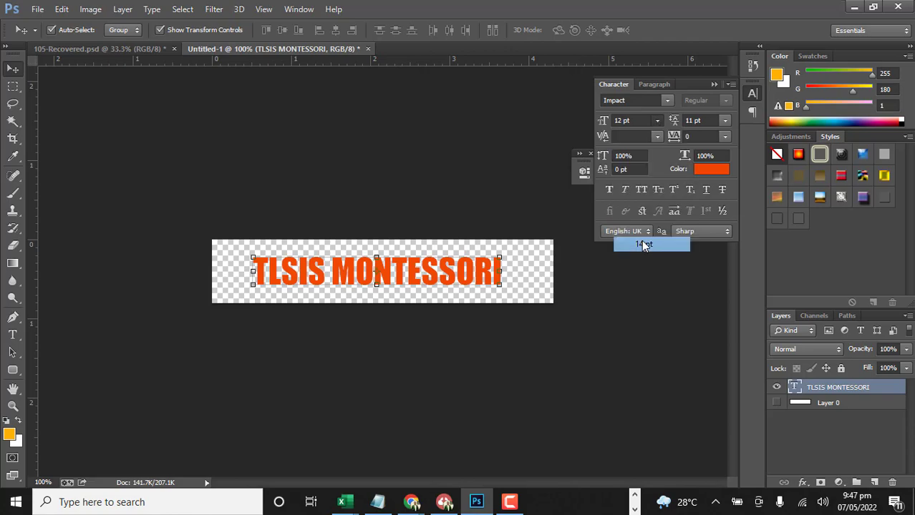
left_click_drag(338, 285, 345, 288)
left_click(325, 188)
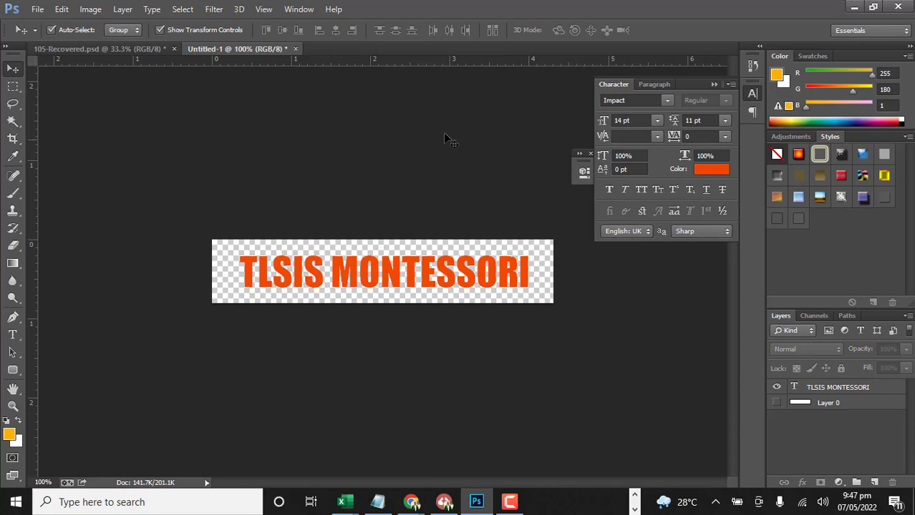
Start saving the logo as a new file and name it DEMO LOGO
left_click(31, 10)
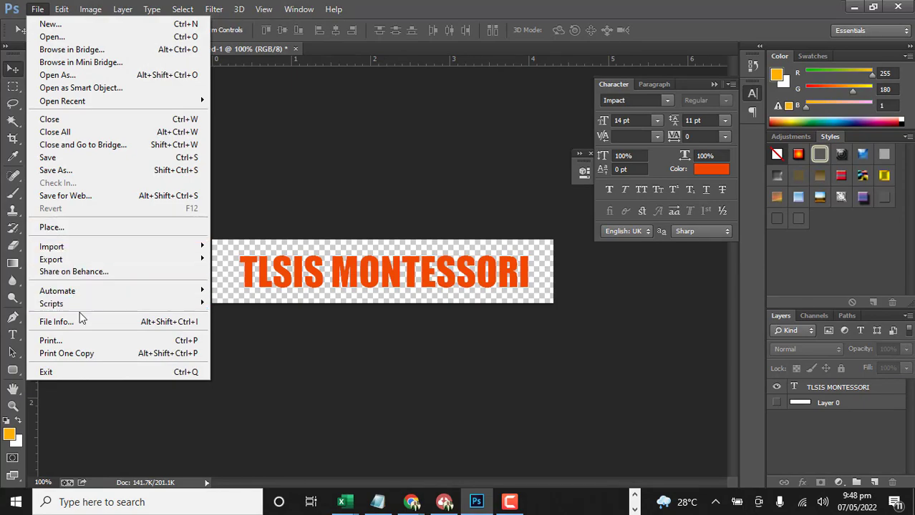
left_click(78, 174)
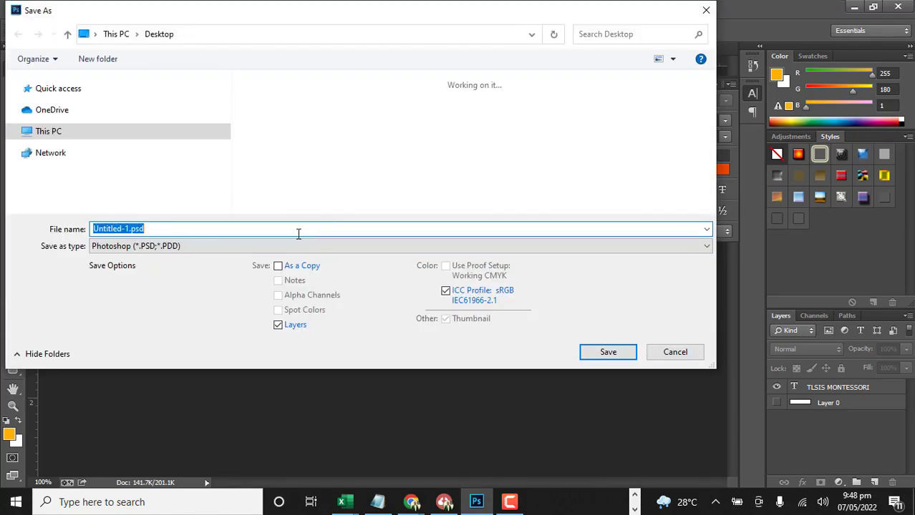
left_click(206, 229)
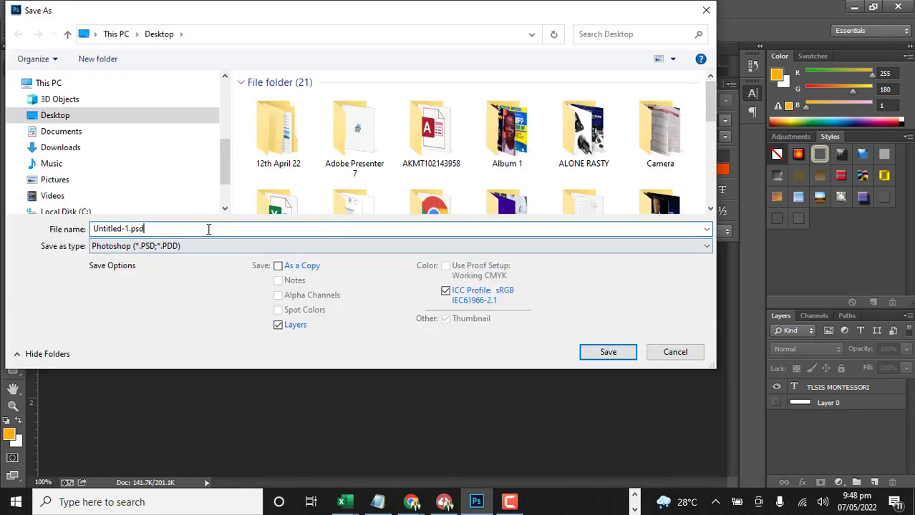
key("ctrl+shift+Left")
left_click(208, 229)
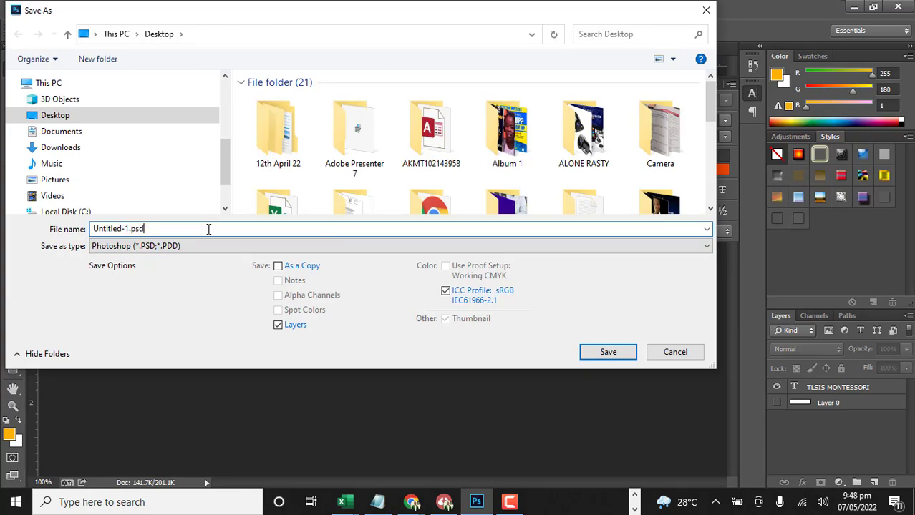
key("ctrl+a")
type("DEMO")
Choose the PNG format and save the logo in the Facebook folder under Downloads, accepting the PNG options
left_click(314, 249)
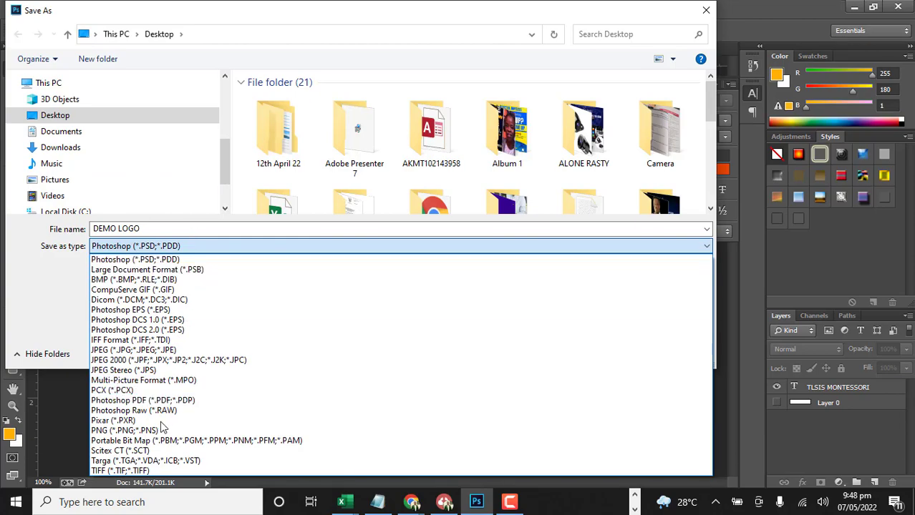
left_click(160, 431)
scroll(211, 156, "up", 5)
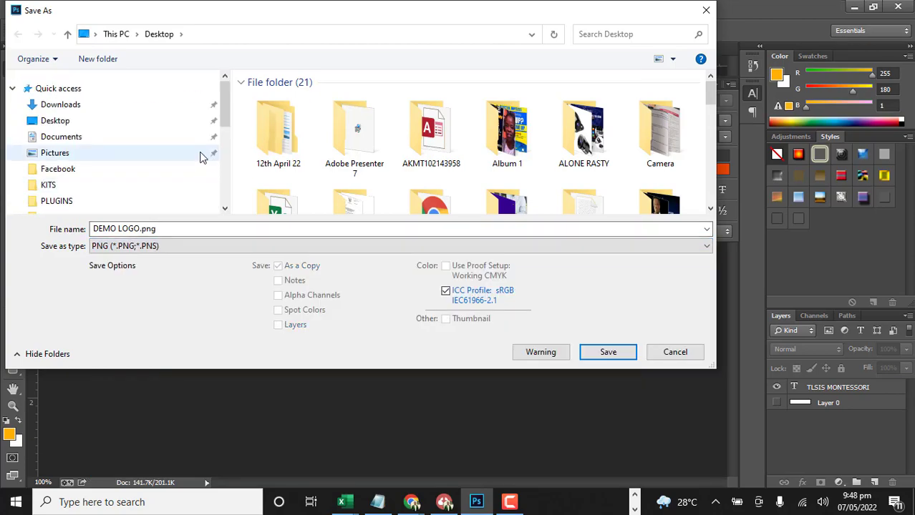
left_click(63, 169)
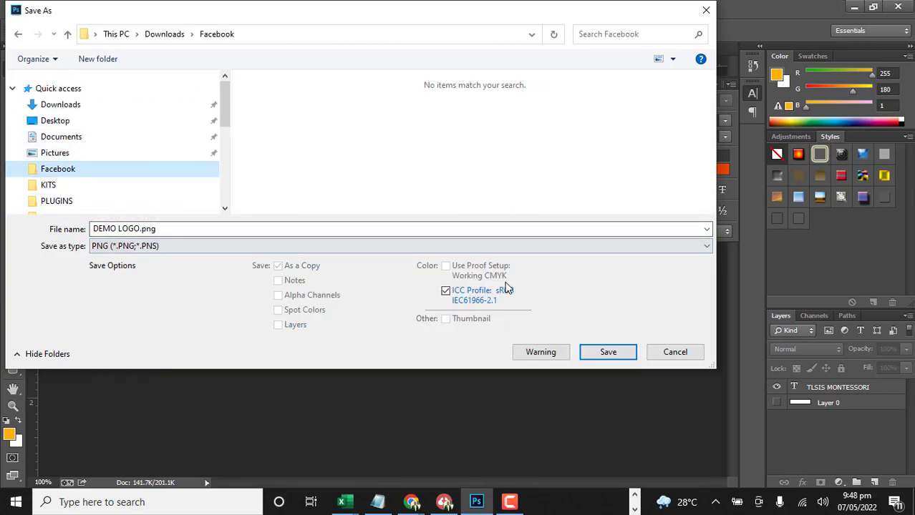
left_click(608, 353)
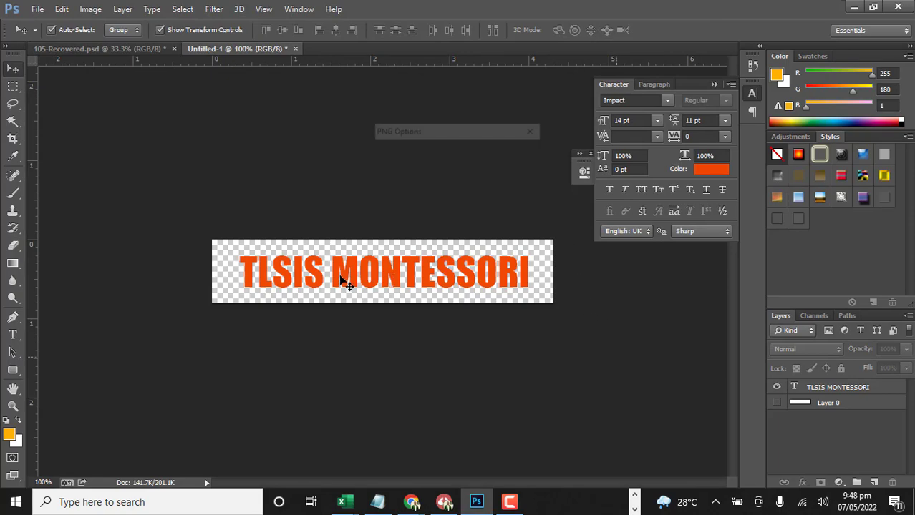
left_click(493, 159)
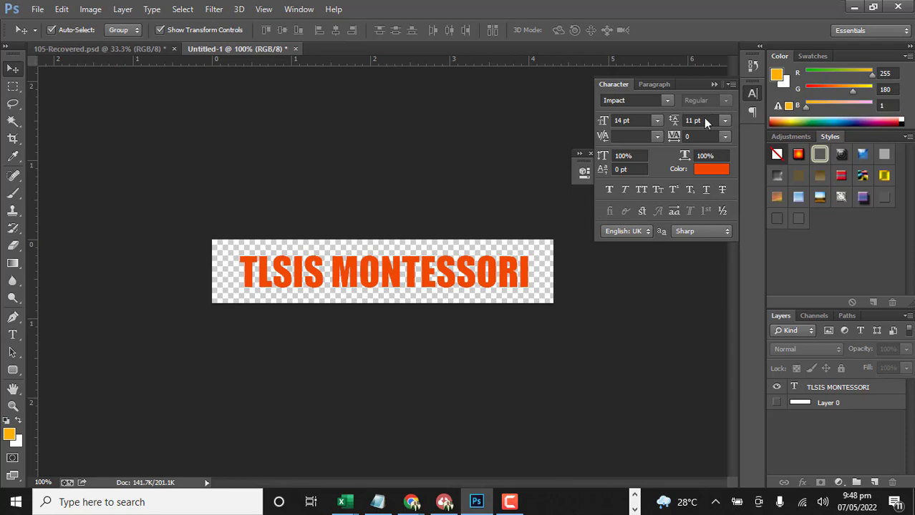
Switch to Chrome, close the kidzena-red.png attachment details and return to the Elementor header editor
left_click(853, 9)
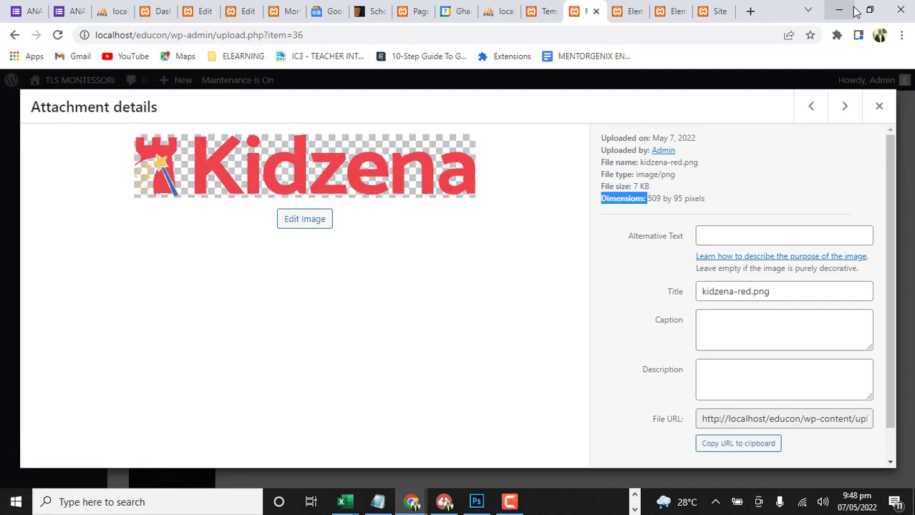
left_click(879, 107)
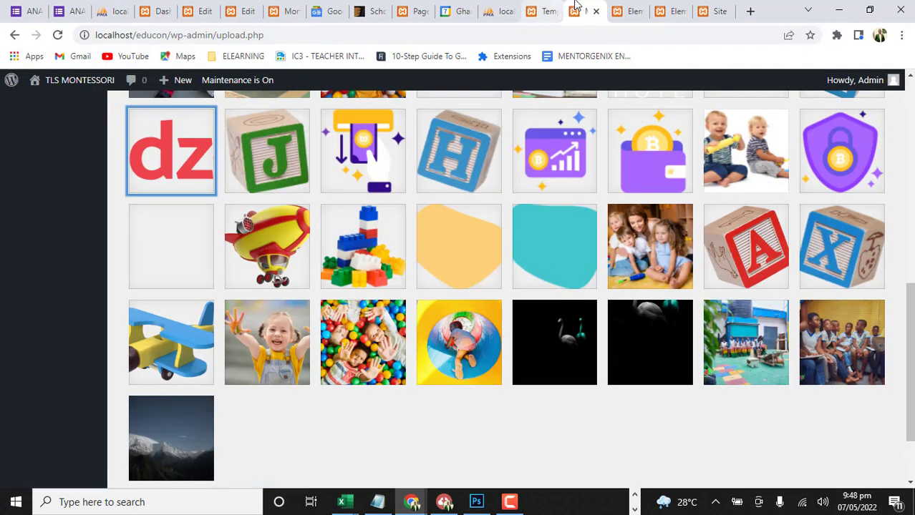
left_click(630, 10)
Open the Kidzena logo's image settings in the header and start uploading a replacement file in the media chooser
mouse_move(255, 109)
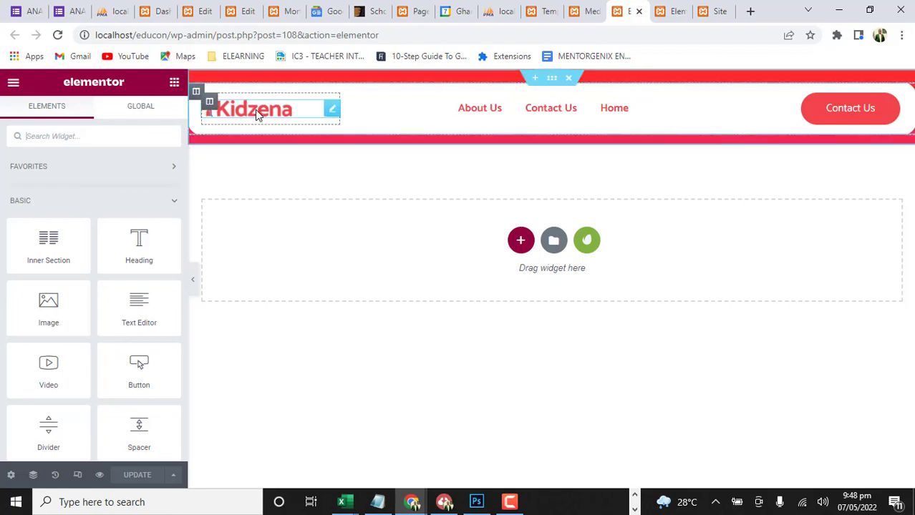
left_click(332, 112)
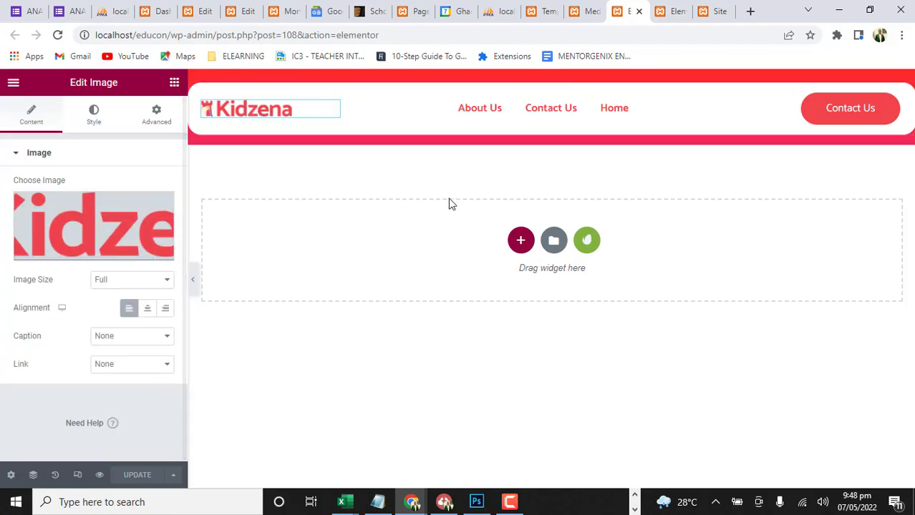
left_click(94, 218)
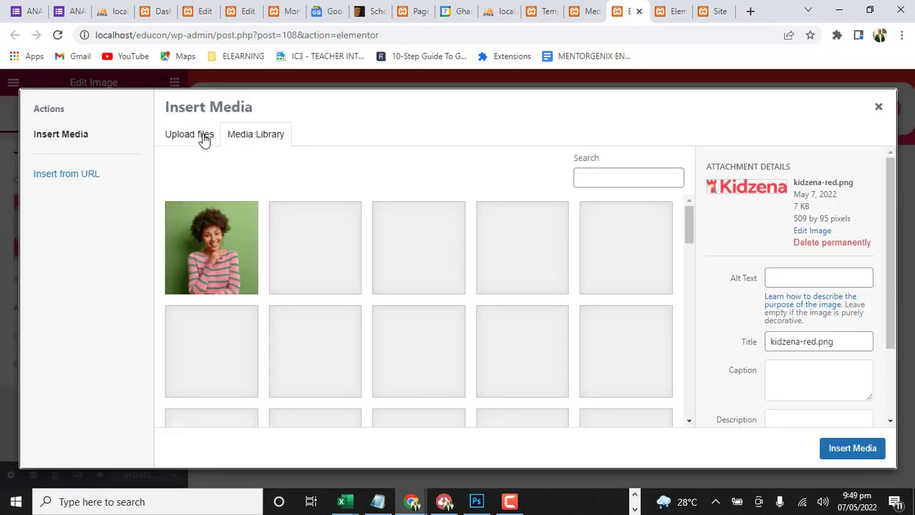
left_click(194, 137)
left_click(509, 301)
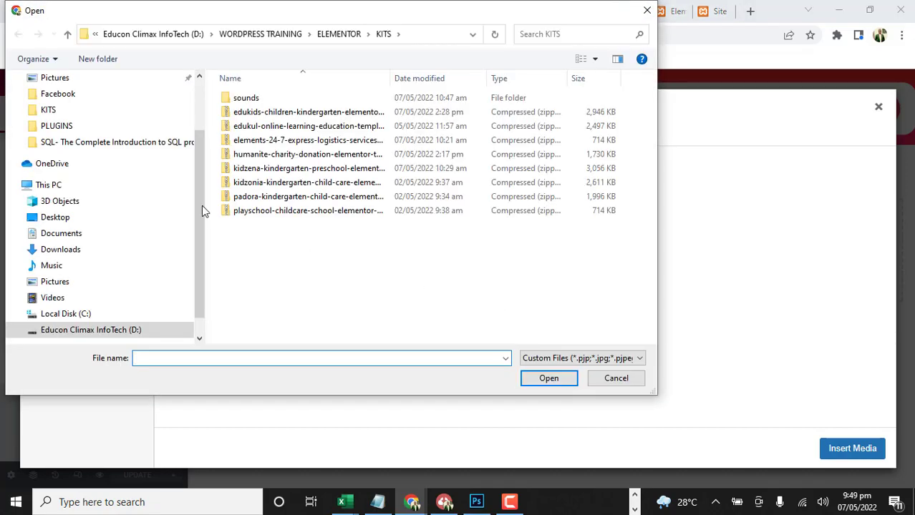
Upload DEMO LOGO.png from the Facebook folder and insert it as the header logo
left_click(61, 93)
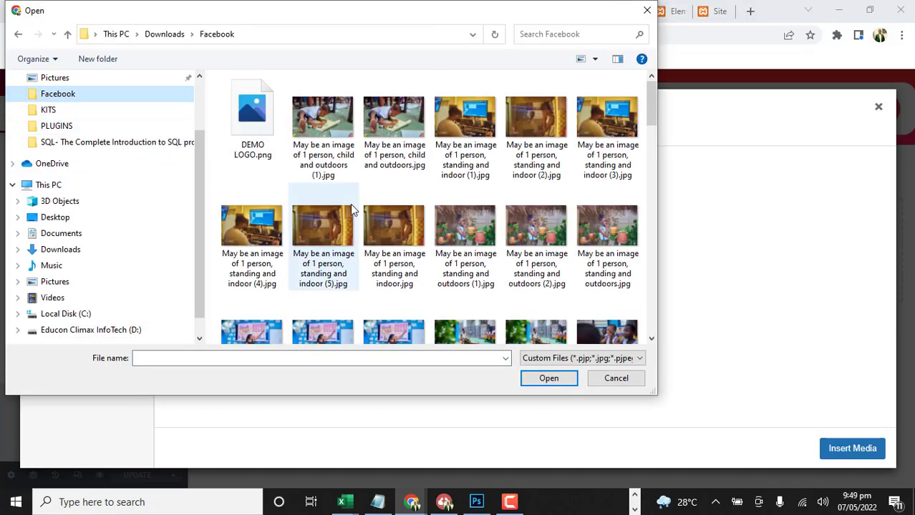
scroll(322, 198, "down", 15)
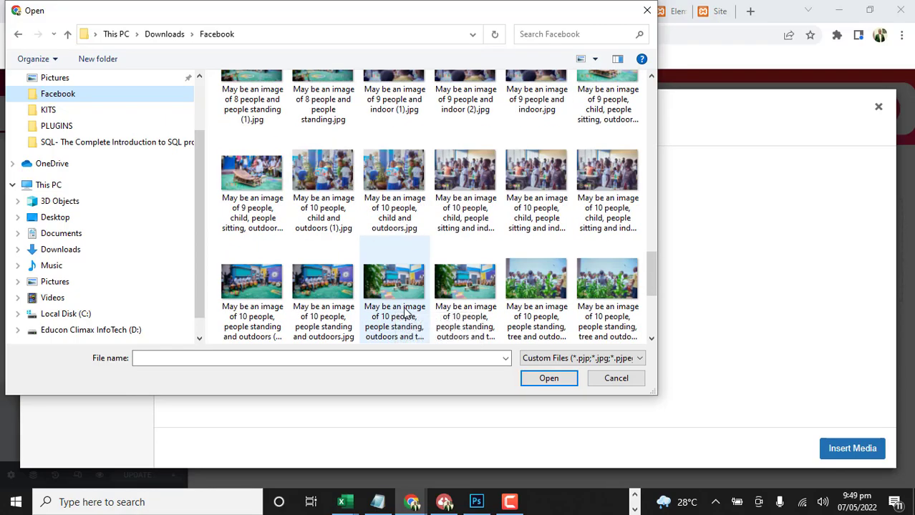
scroll(404, 313, "down", 3)
scroll(405, 312, "up", 15)
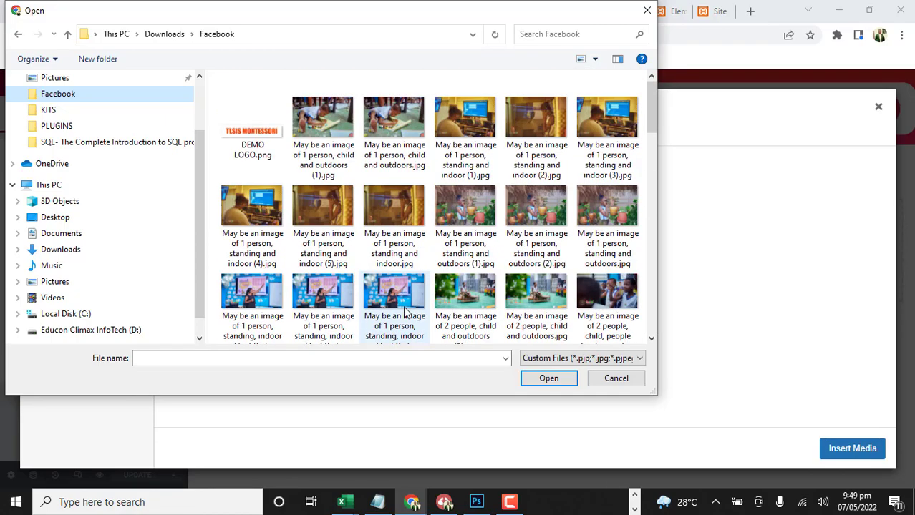
left_click(263, 136)
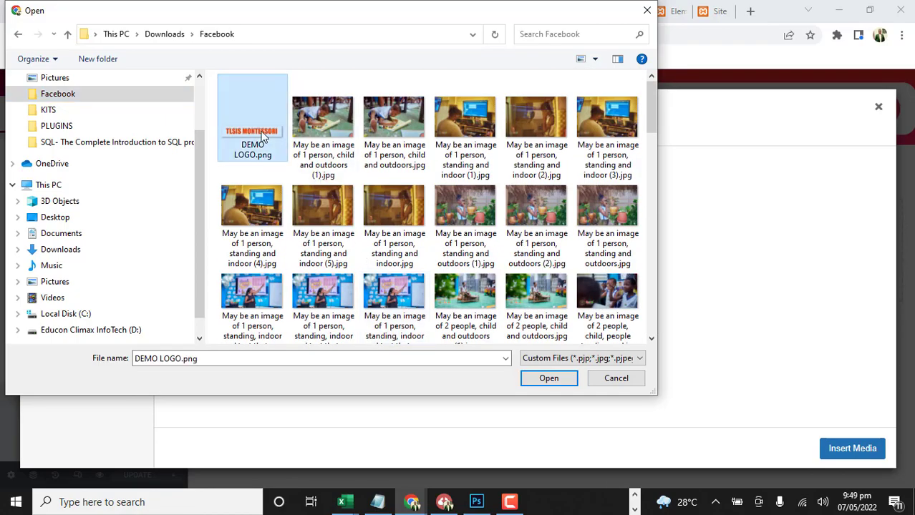
left_click(549, 378)
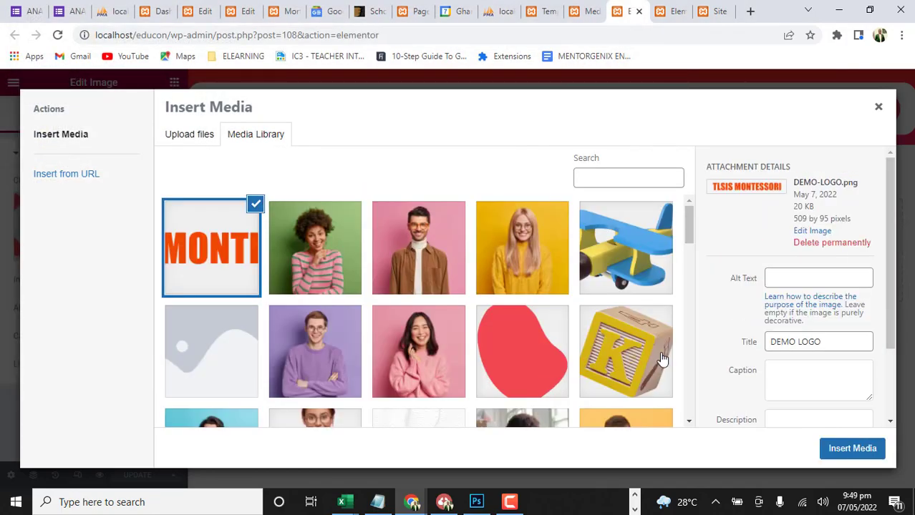
left_click(868, 453)
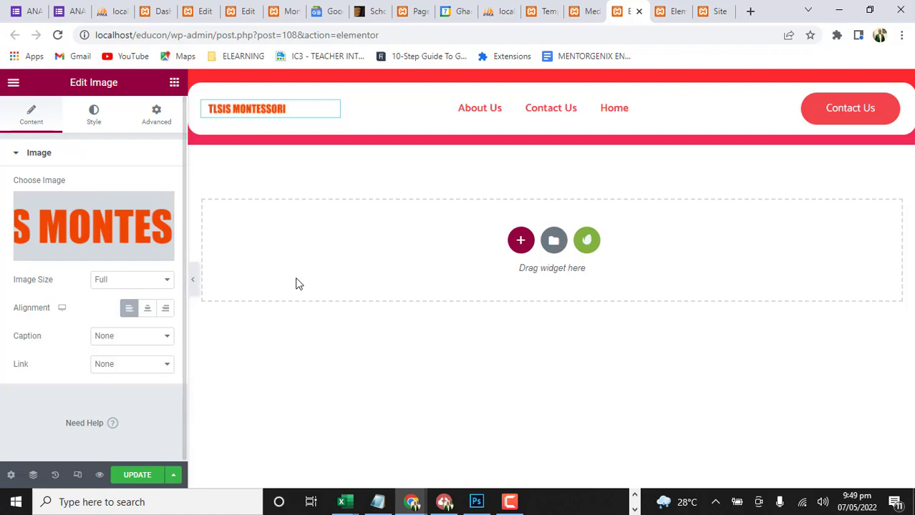
Try the Large - 1024 x 1024 image size on the header logo and set it back to Full
left_click(168, 285)
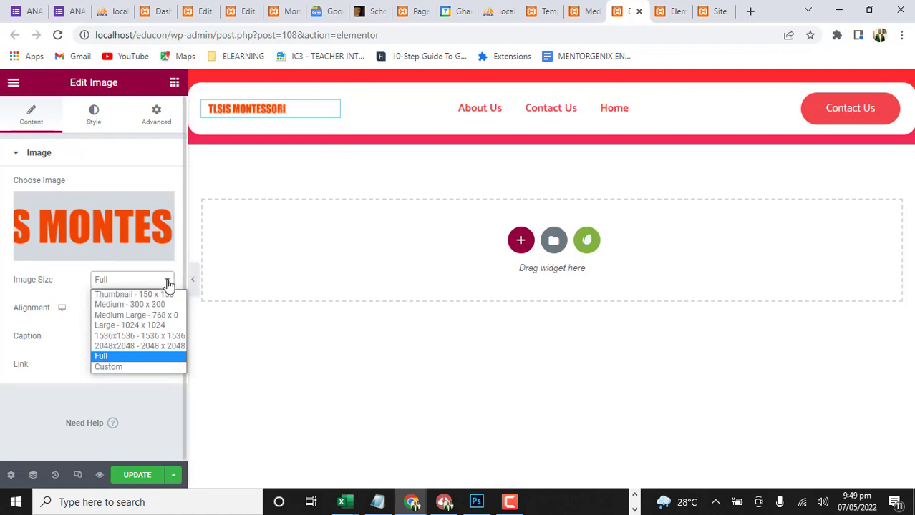
left_click(140, 322)
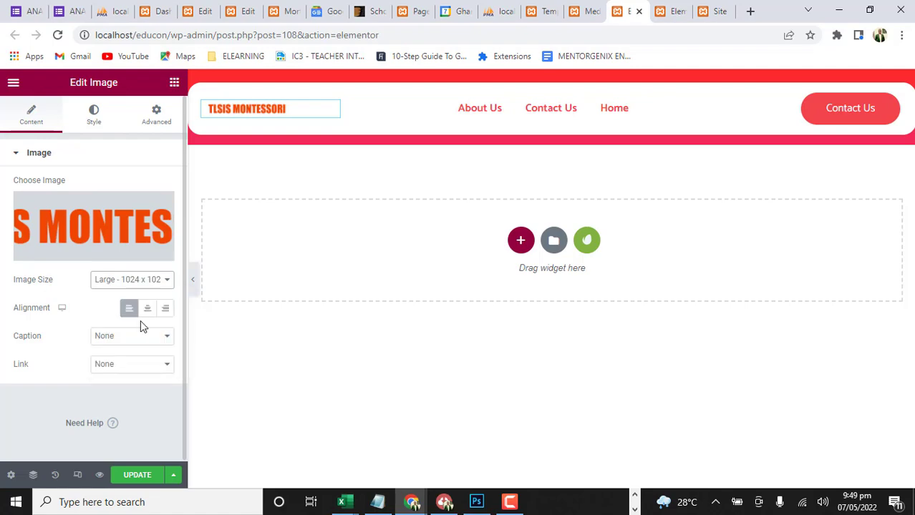
left_click(167, 281)
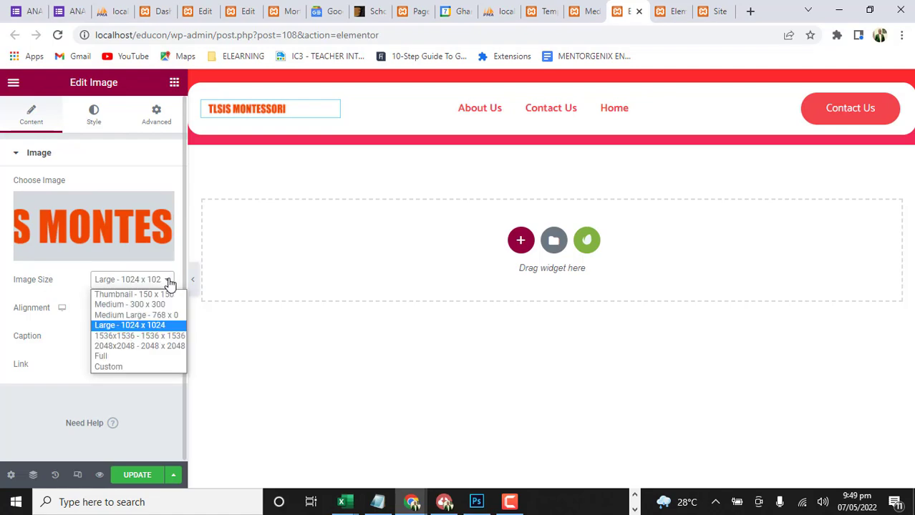
left_click(133, 360)
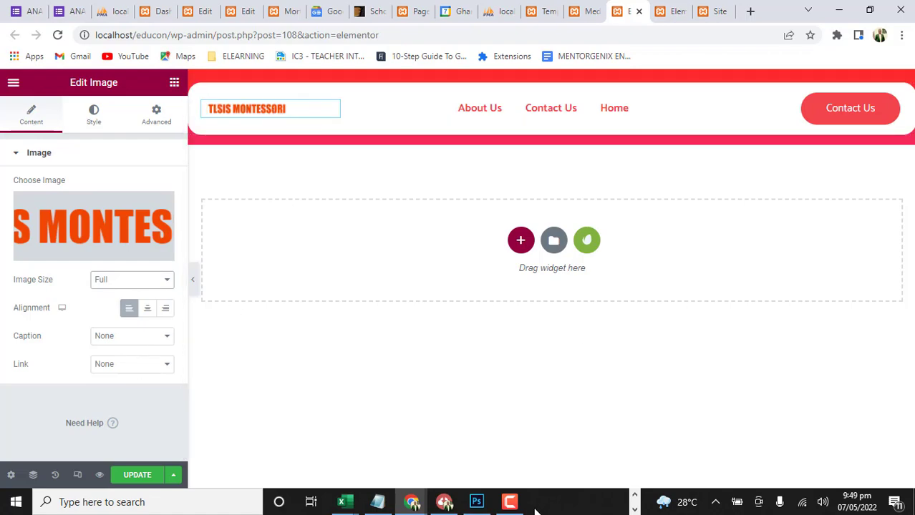
Switch to Photoshop and scale the TLSIS MONTESSORI text to about 118% so it spans the full canvas width
left_click(476, 502)
left_click(441, 269)
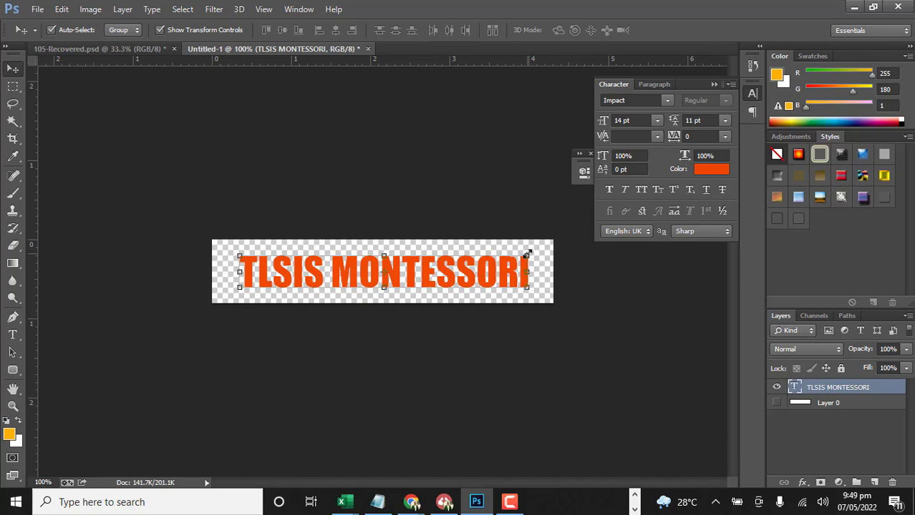
left_click_drag(527, 255, 555, 248)
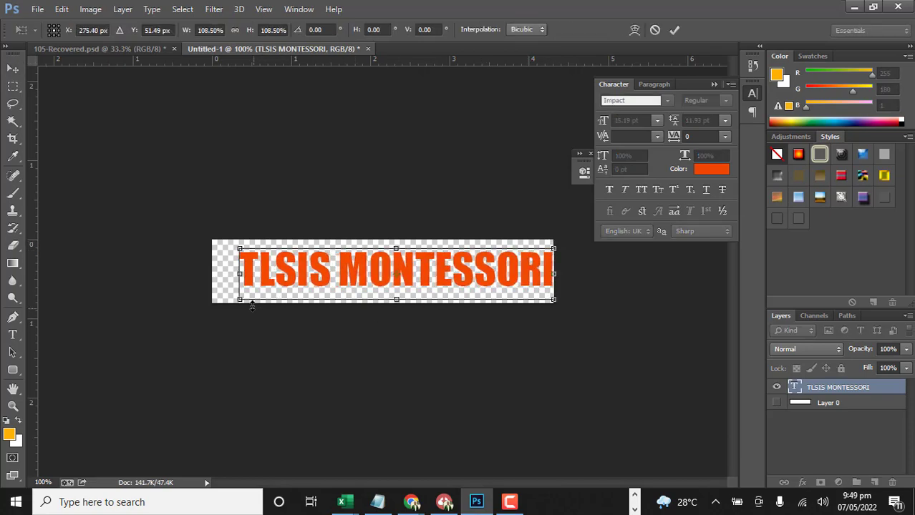
left_click_drag(238, 300, 213, 305)
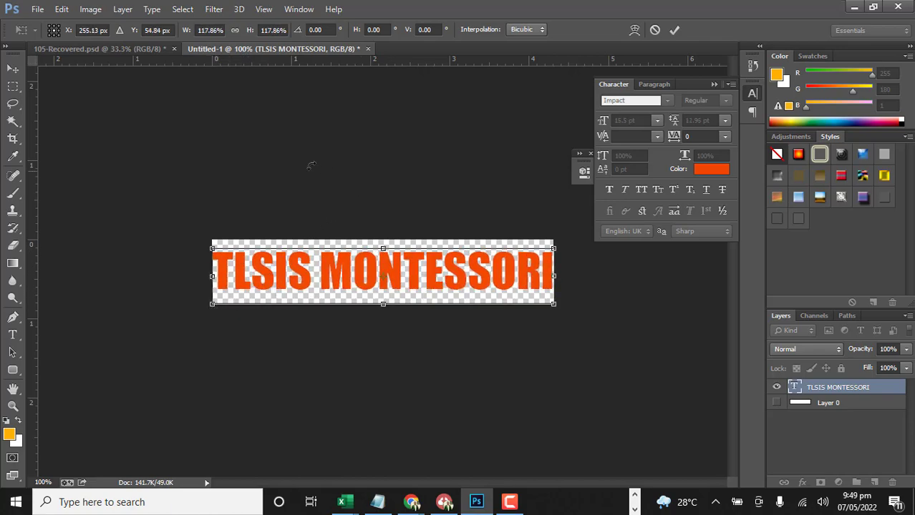
left_click(675, 31)
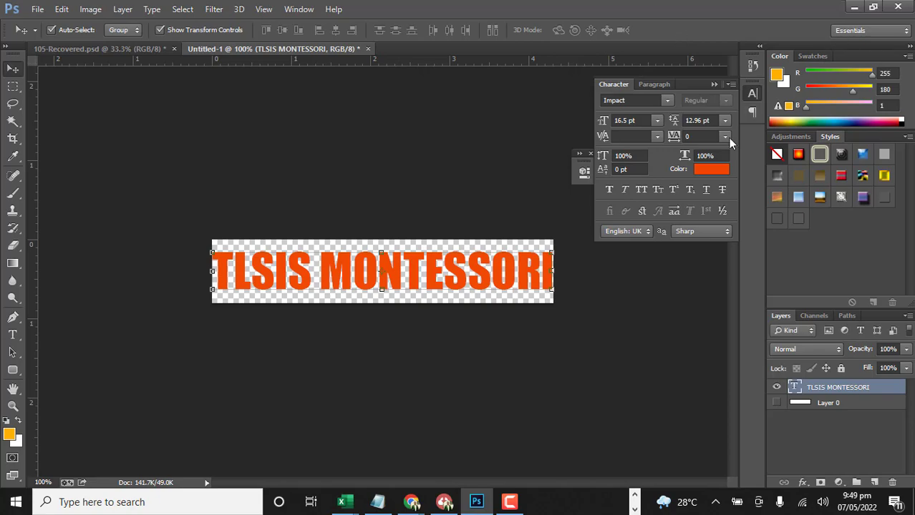
Save the enlarged logo as a PNG over DEMO LOGO.png in the Facebook folder, accepting the replacement and the PNG options
left_click(37, 9)
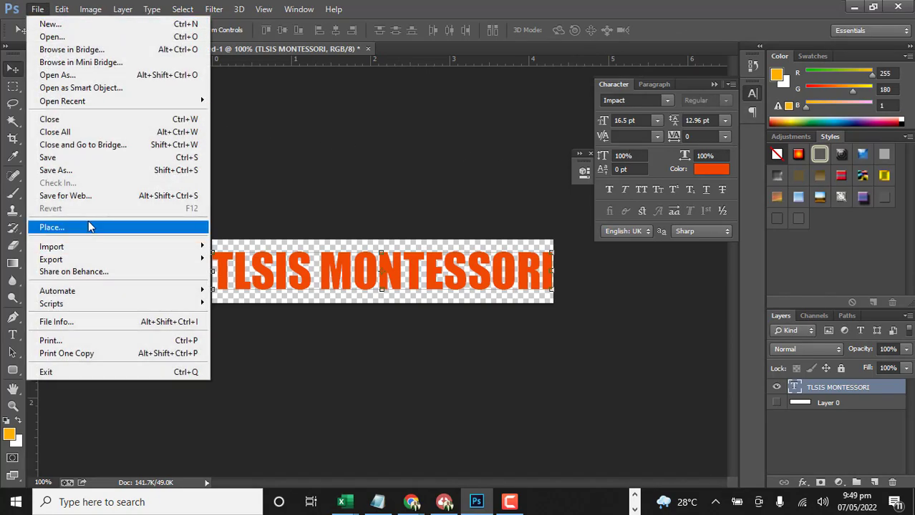
left_click(71, 170)
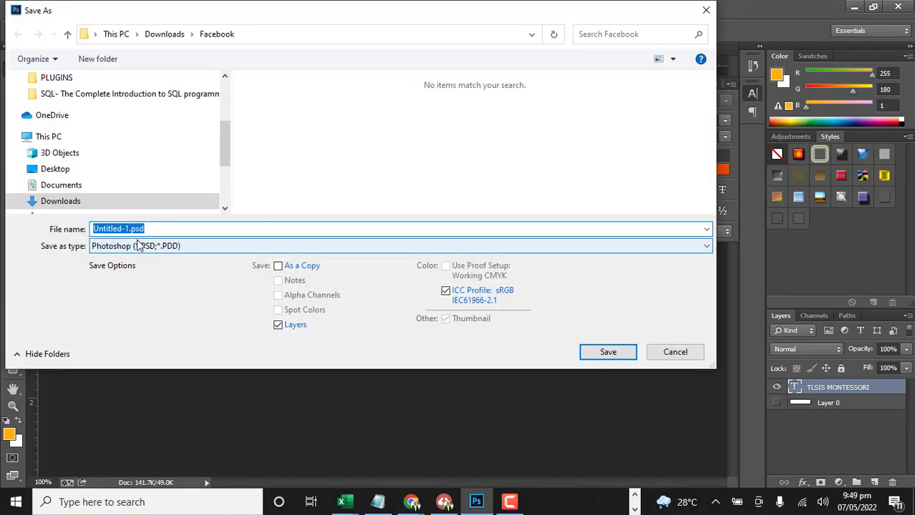
left_click(133, 246)
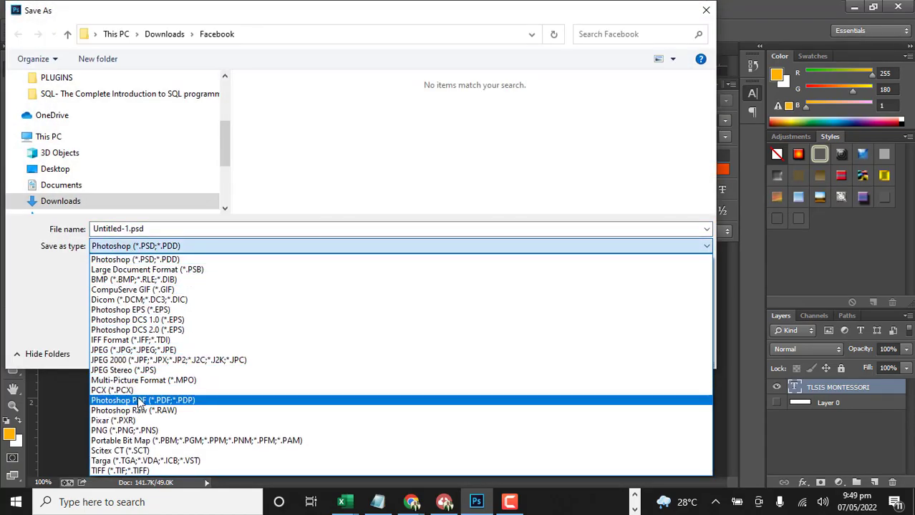
left_click(143, 429)
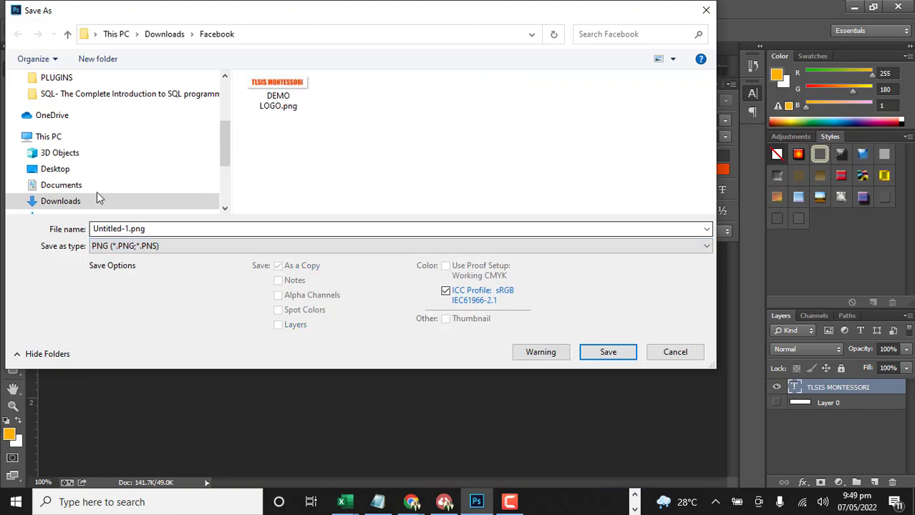
scroll(61, 101, "up", 2)
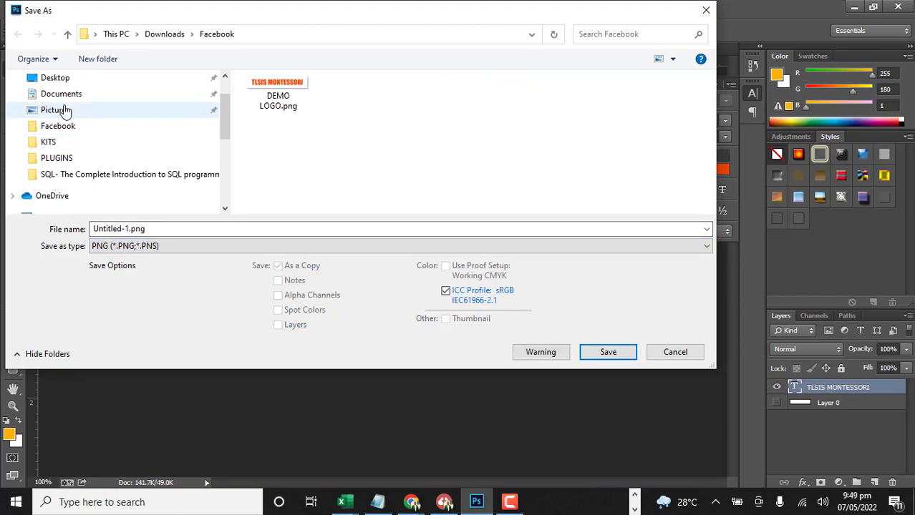
left_click(284, 87)
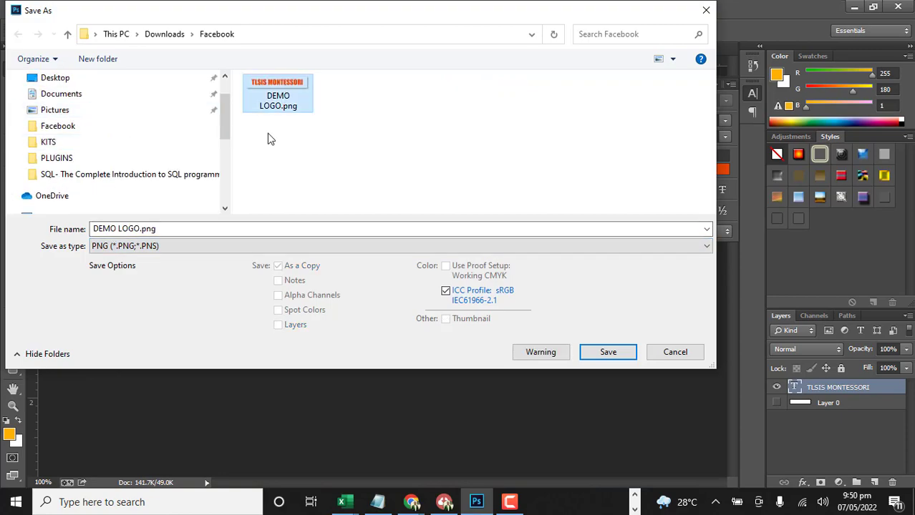
left_click(597, 346)
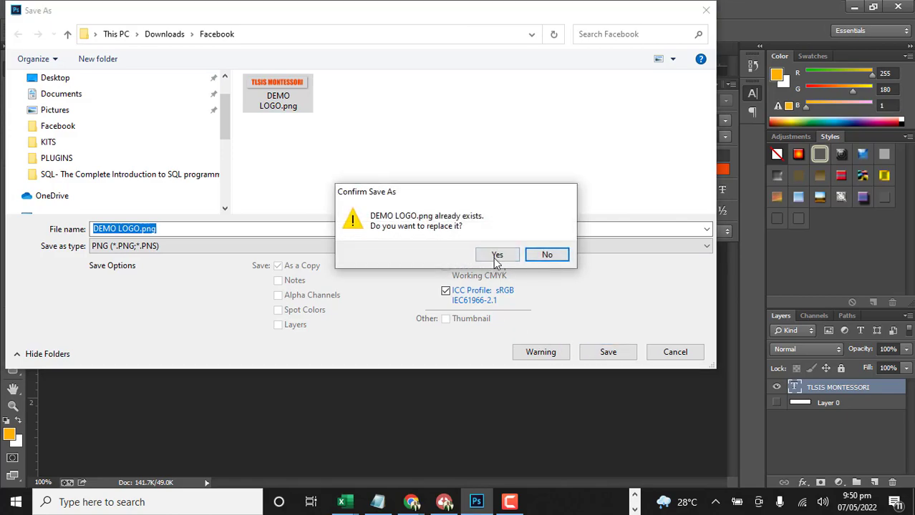
left_click(494, 258)
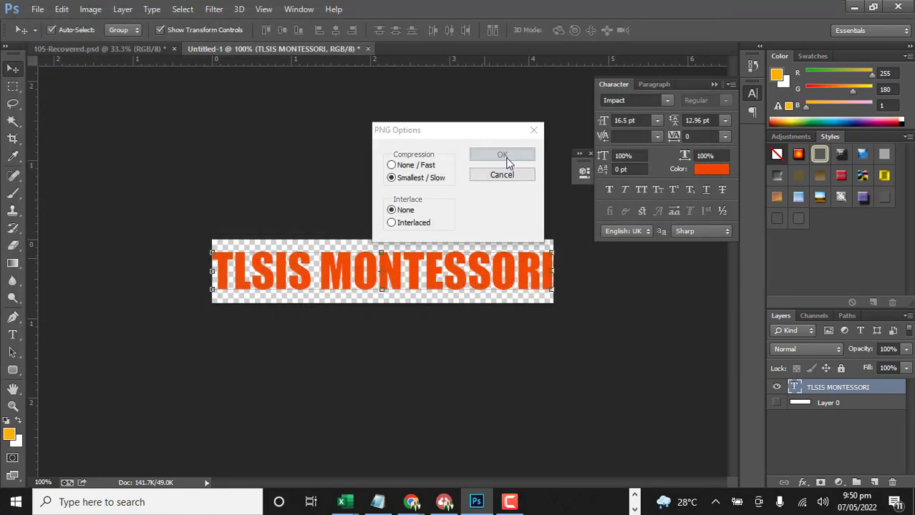
left_click(504, 157)
Return to the Elementor editor in Chrome, upload the revised DEMO LOGO.png and insert it as the header logo
left_click(854, 7)
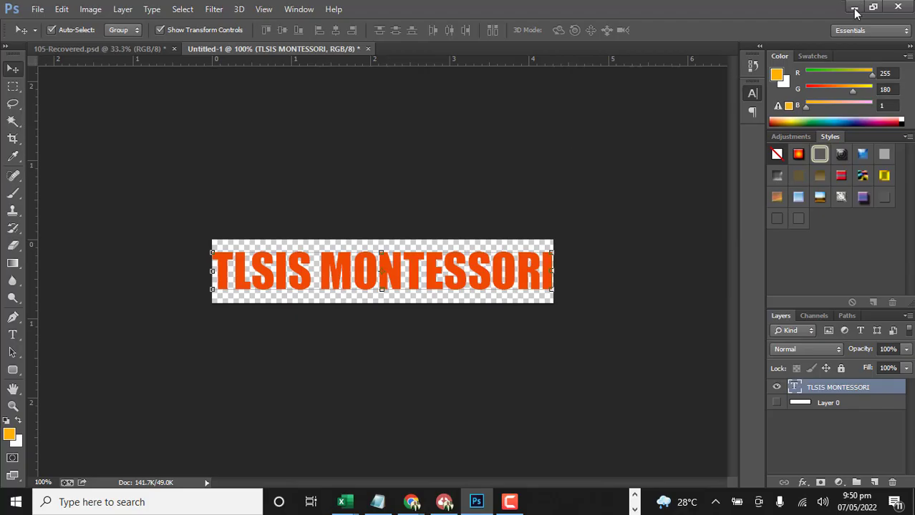
left_click(90, 227)
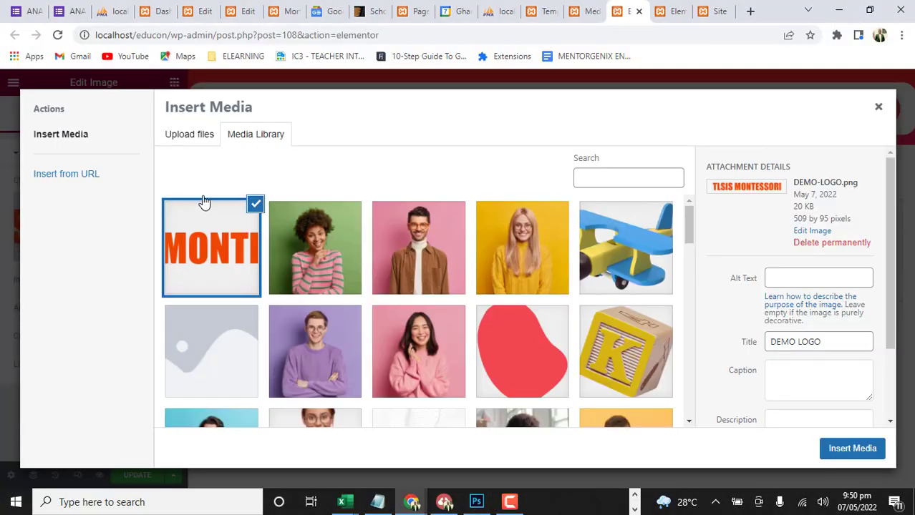
left_click(189, 131)
left_click(523, 286)
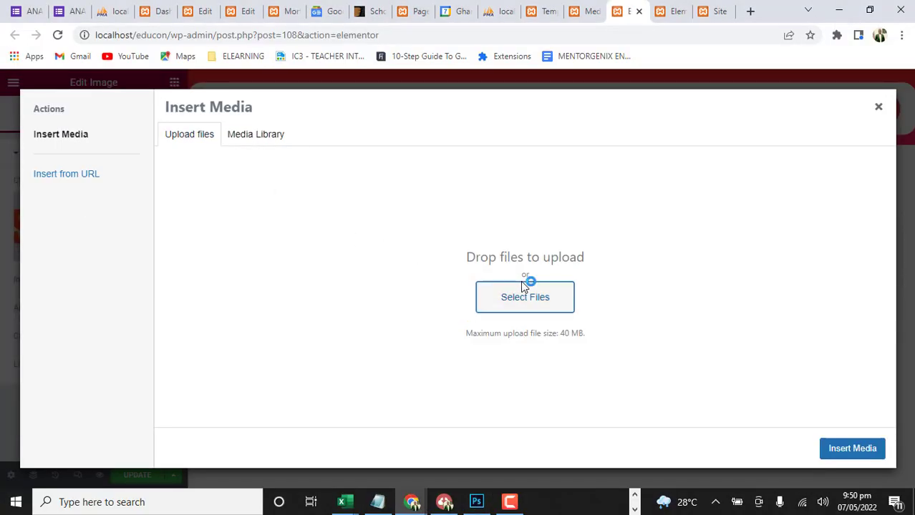
left_click(230, 127)
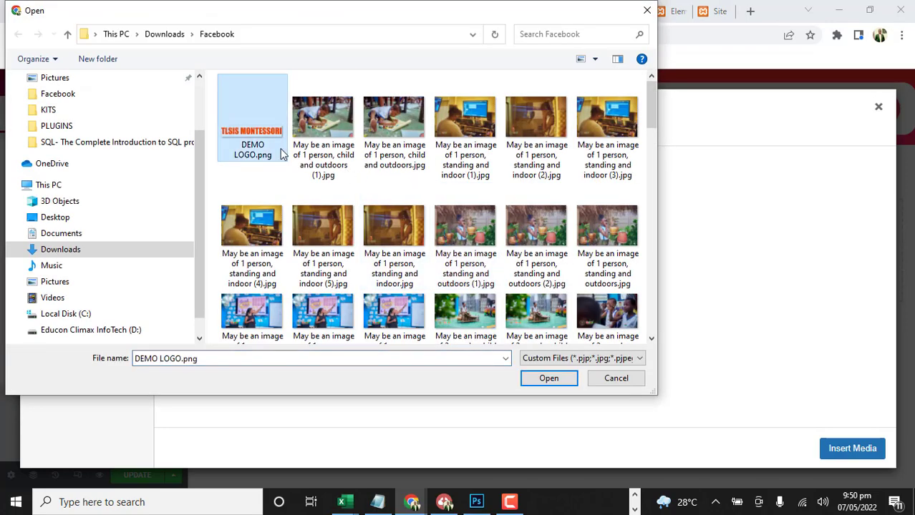
left_click(548, 377)
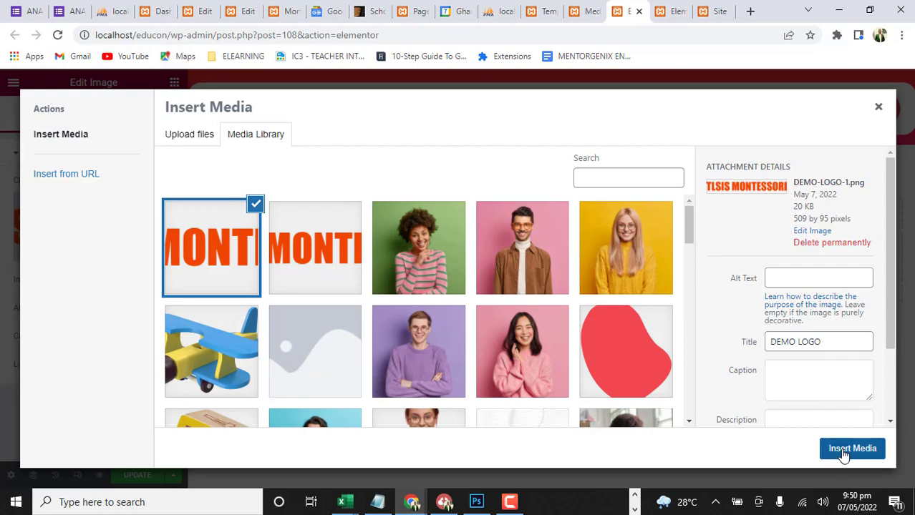
left_click(852, 448)
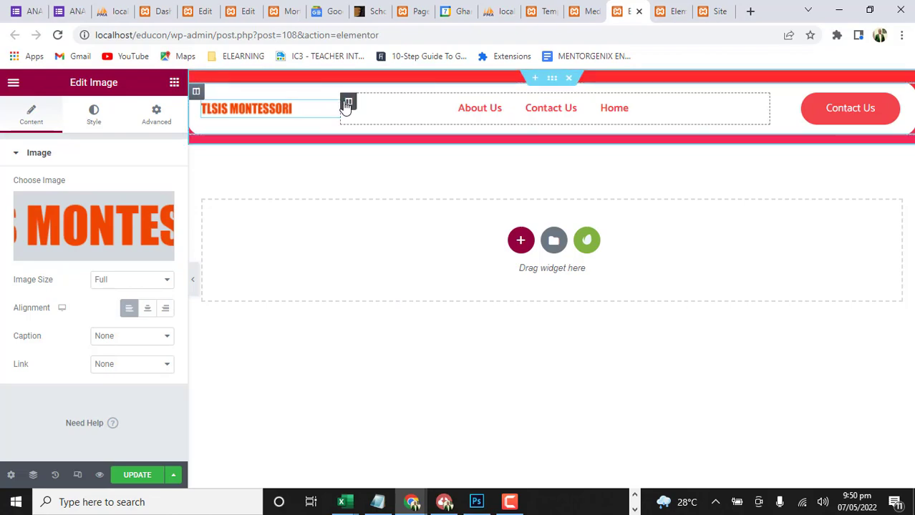
Widen the header's logo column to enlarge the logo, and narrow the navigation menu column beside the Contact Us button
left_click_drag(340, 104, 402, 100)
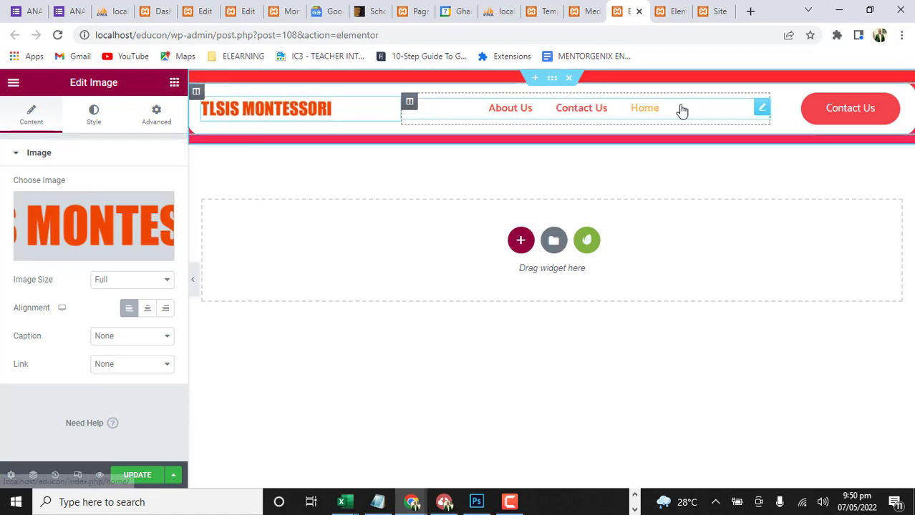
left_click(360, 390)
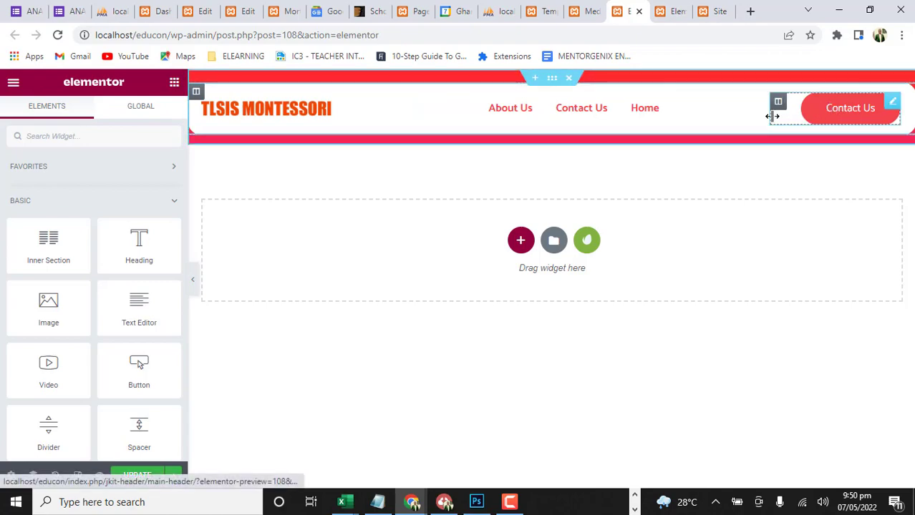
left_click_drag(769, 115, 752, 123)
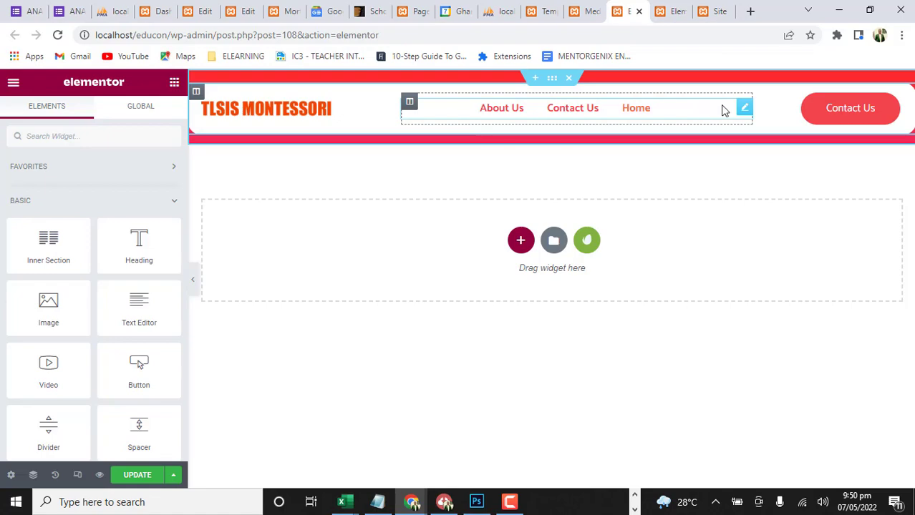
Examine the header navigation menu's style settings, including the Hamburger Menu Style options for icon, border, colour, margin and padding
left_click(743, 108)
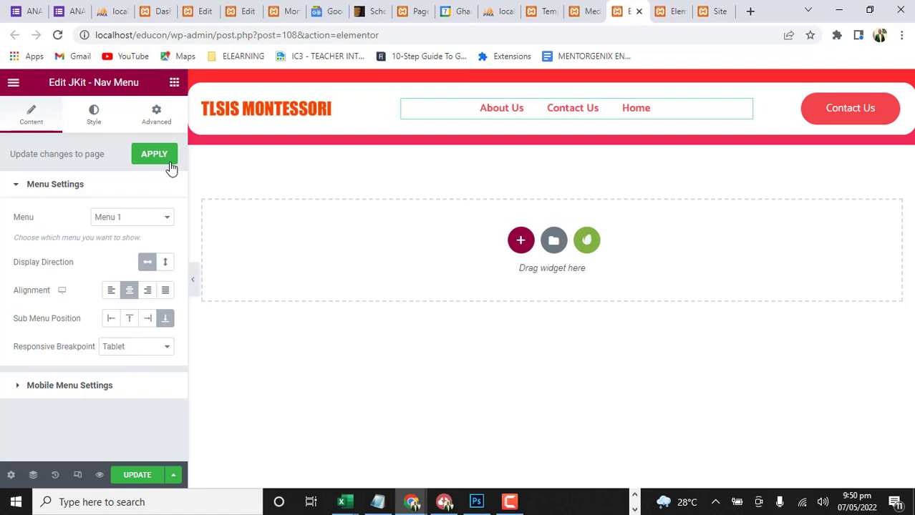
left_click(93, 114)
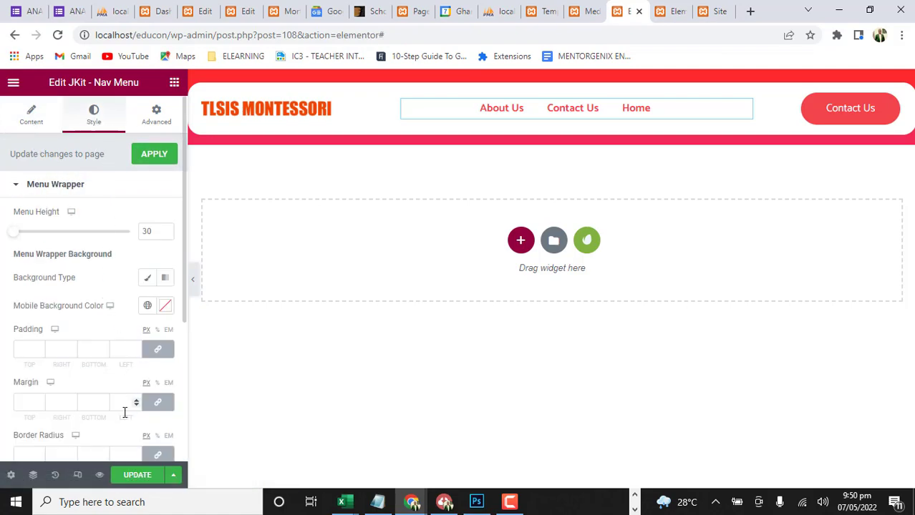
scroll(122, 400, "down", 3)
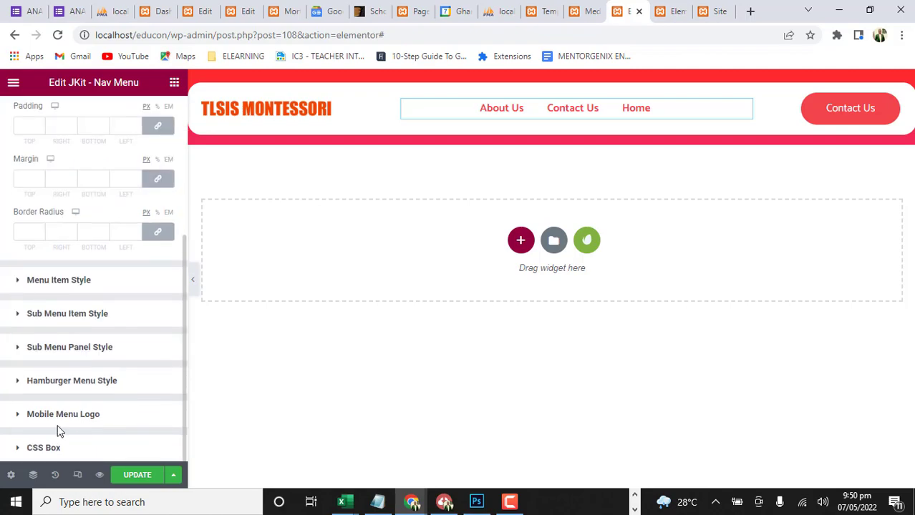
left_click(20, 383)
scroll(84, 383, "down", 3)
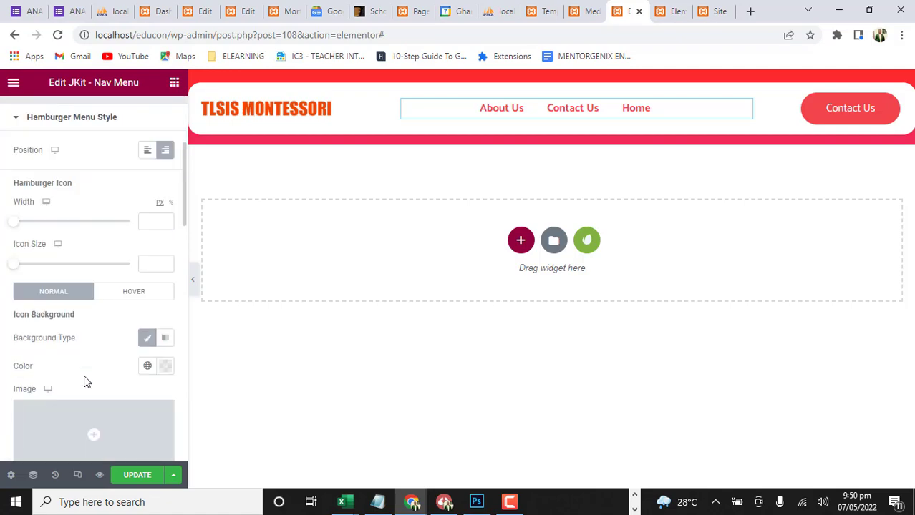
scroll(90, 387, "down", 3)
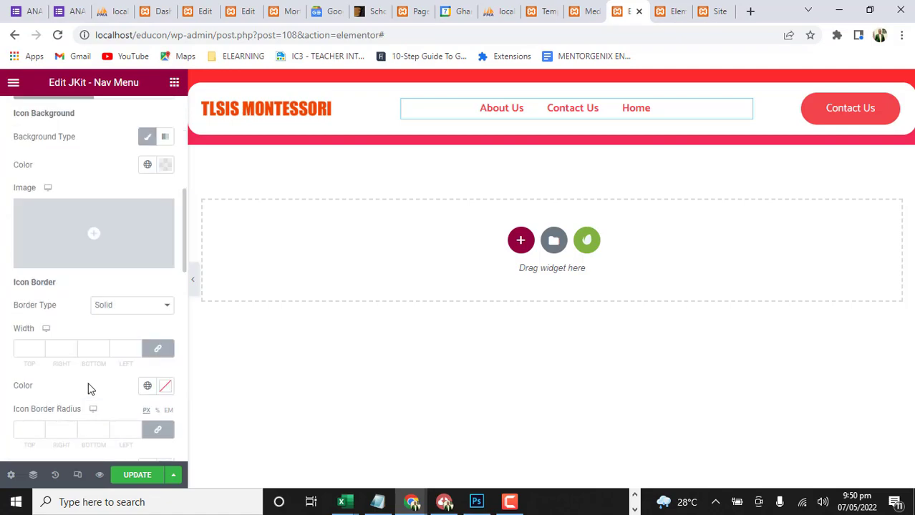
scroll(90, 394, "down", 10)
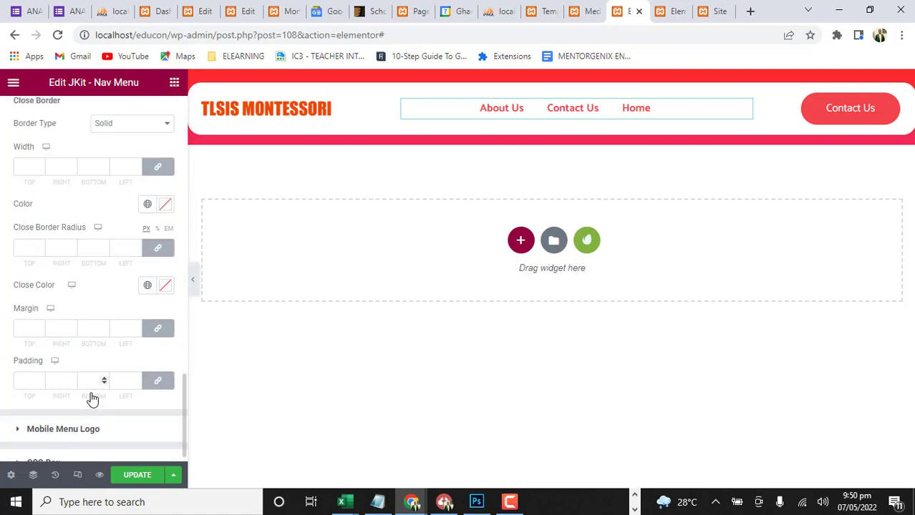
scroll(99, 361, "up", 9)
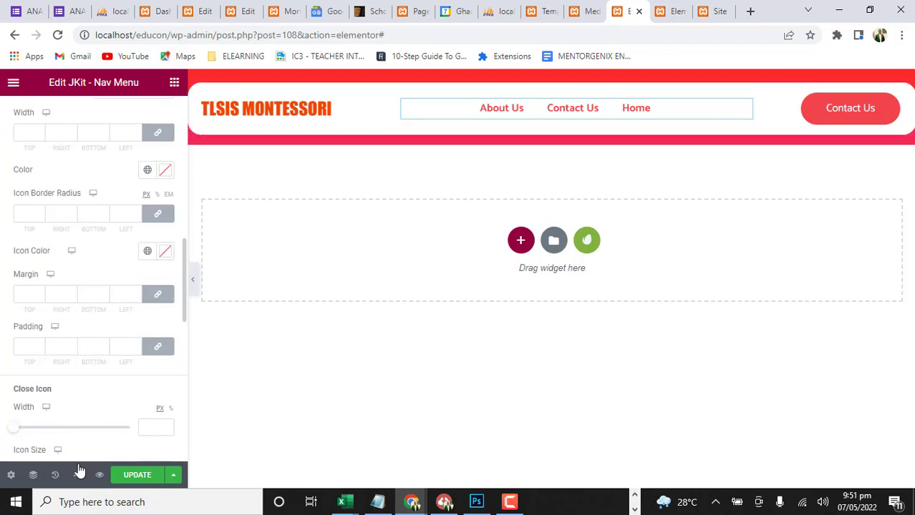
Save the header template changes and close the open header editor tabs
left_click(139, 476)
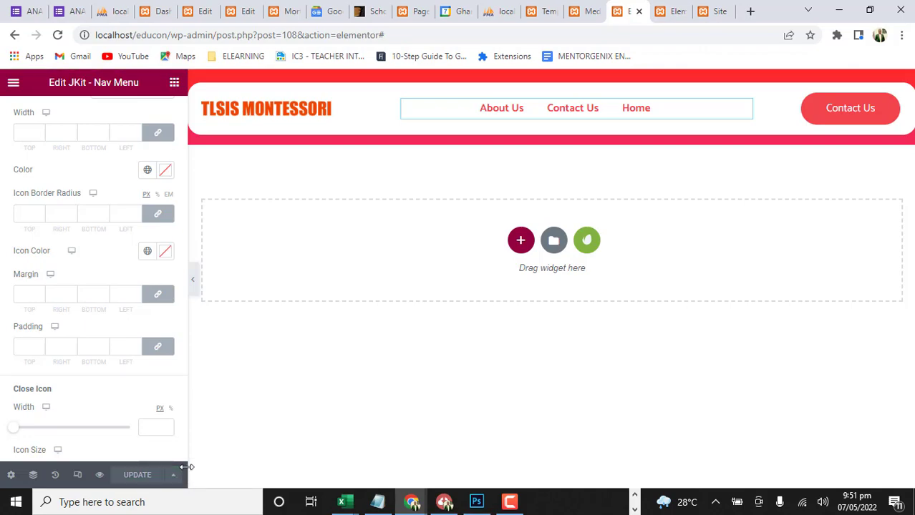
left_click(10, 475)
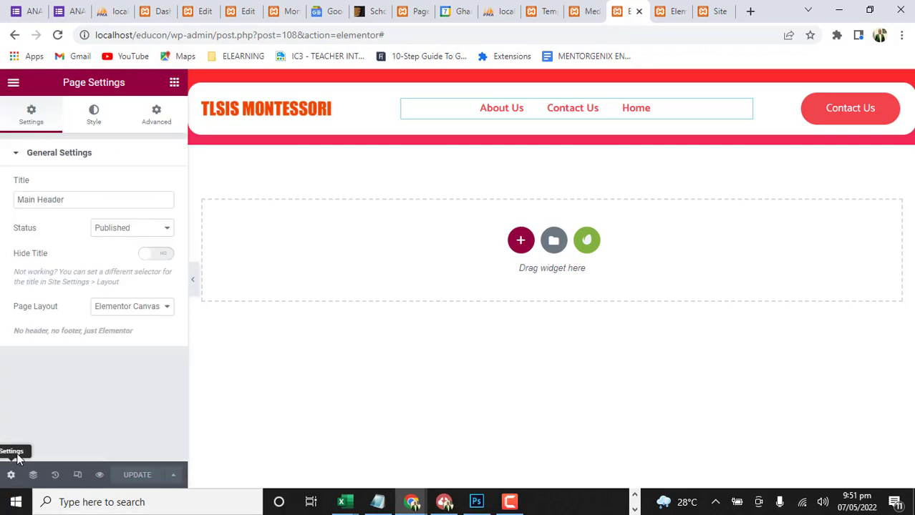
left_click(10, 83)
left_click(119, 321)
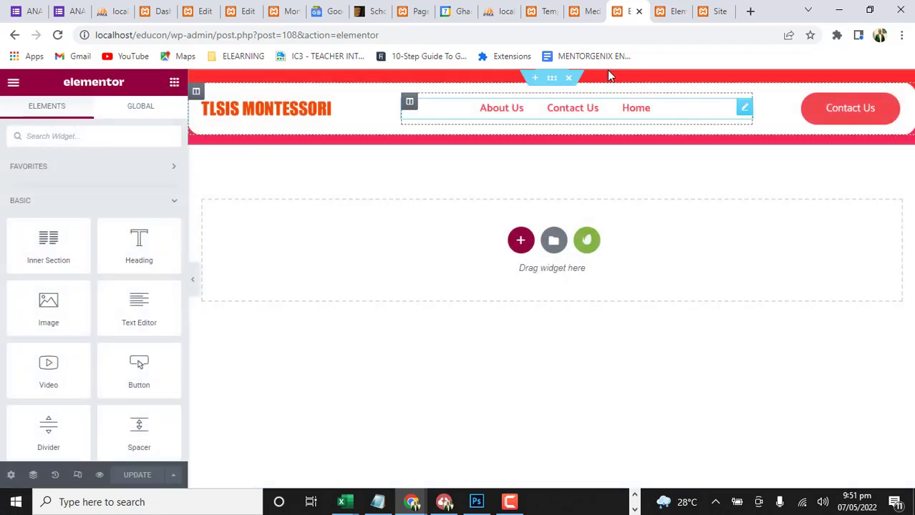
left_click(638, 11)
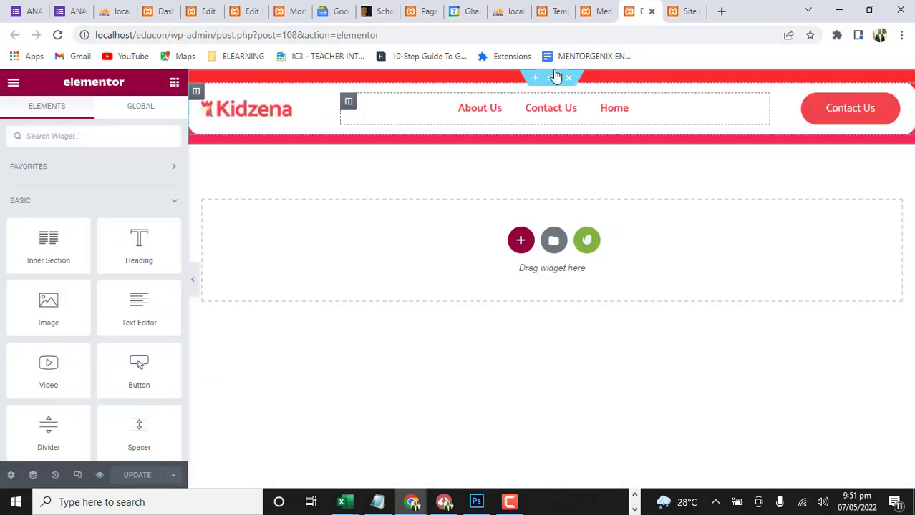
left_click(679, 12)
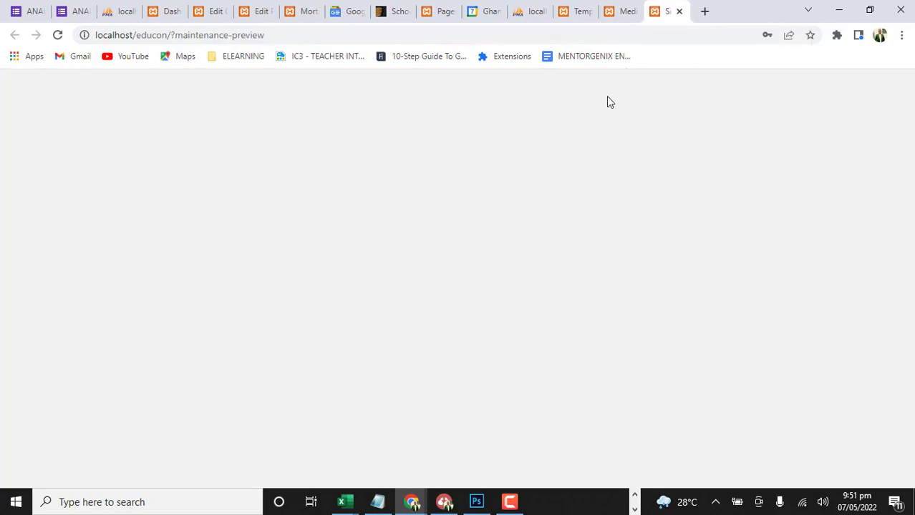
Return to the WordPress admin's Media Library and go to the Jeg Elementor Kit footer templates
left_click(665, 10)
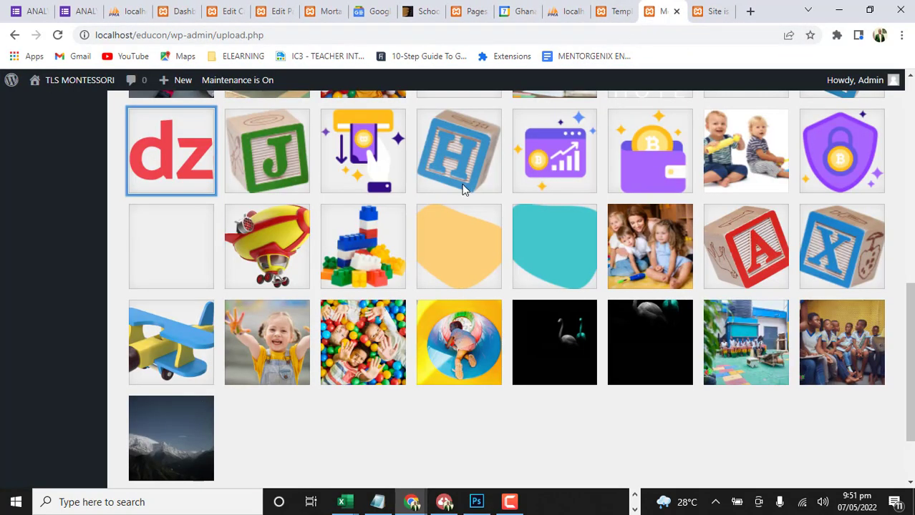
scroll(387, 258, "up", 10)
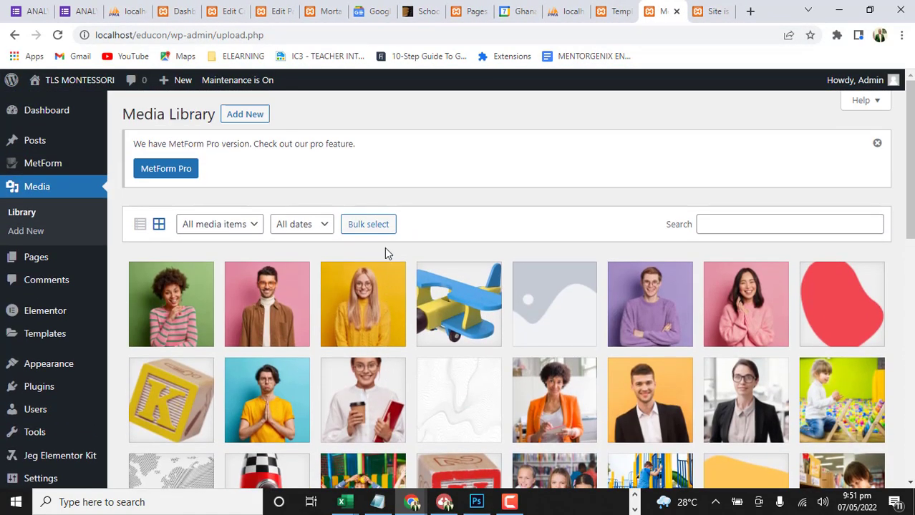
scroll(59, 386, "down", 4)
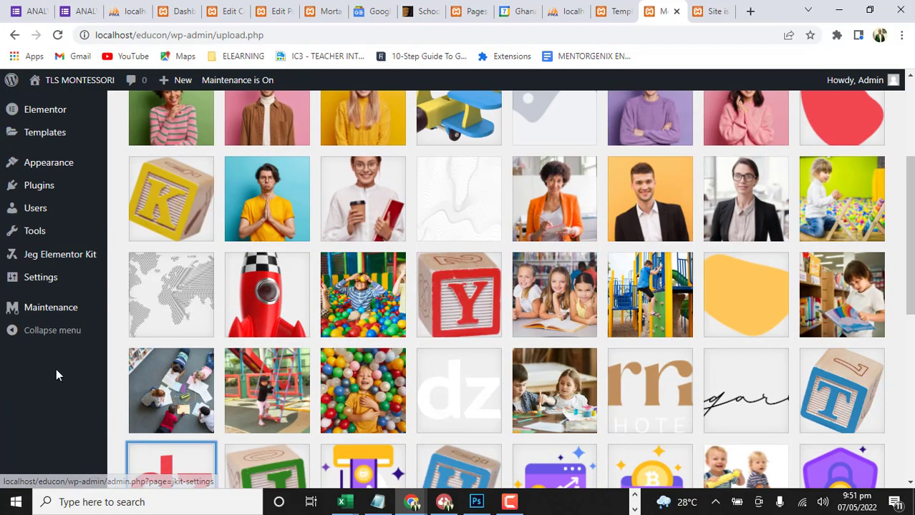
mouse_move(55, 259)
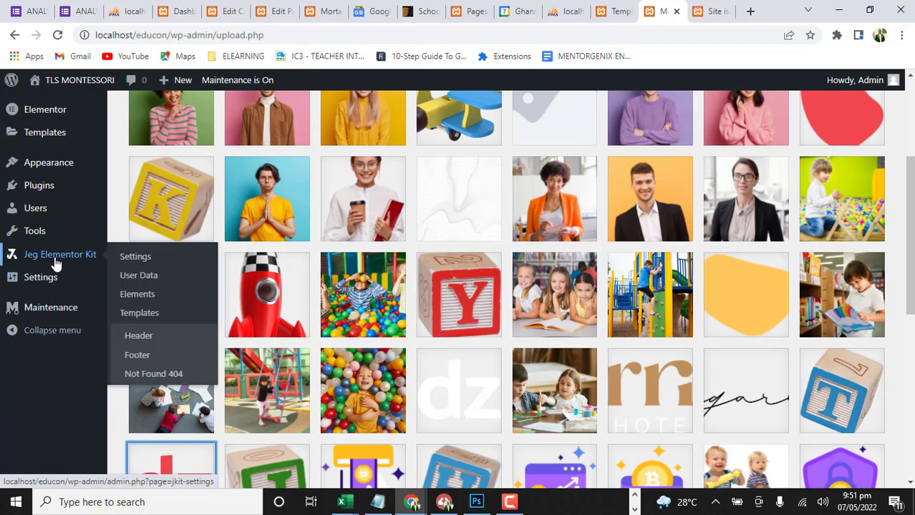
left_click(148, 356)
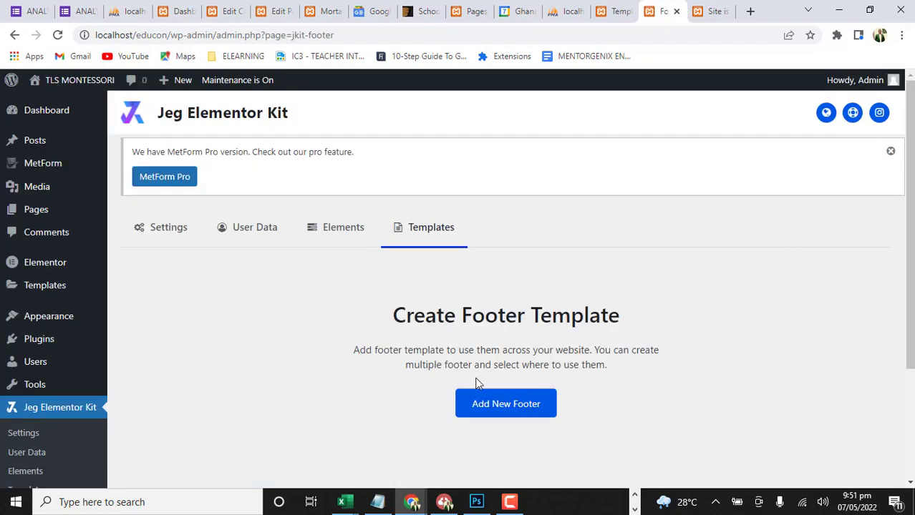
Create a footer template titled Main footer with one condition that includes All Site
left_click(512, 402)
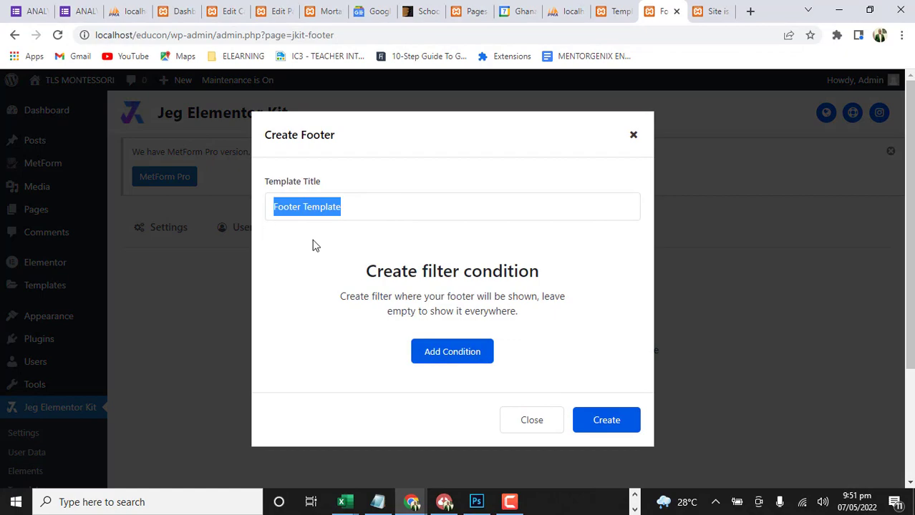
type("Main footer")
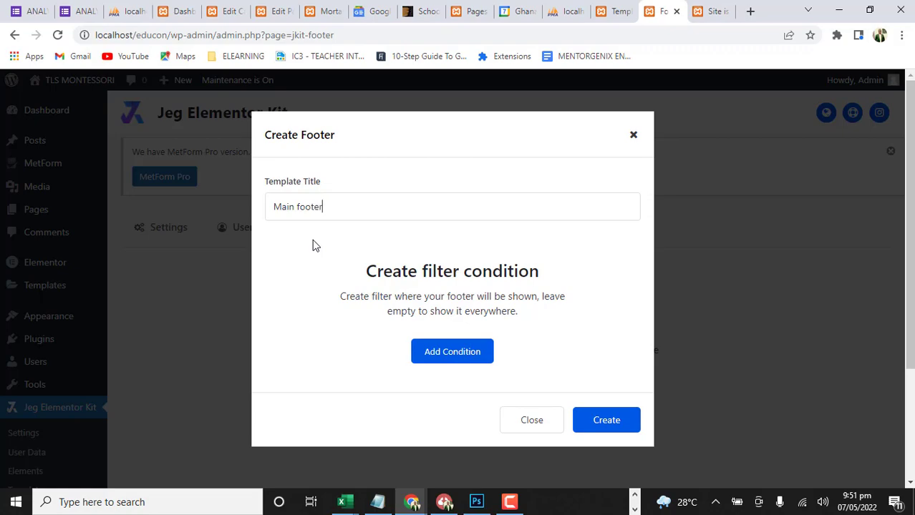
left_click(463, 351)
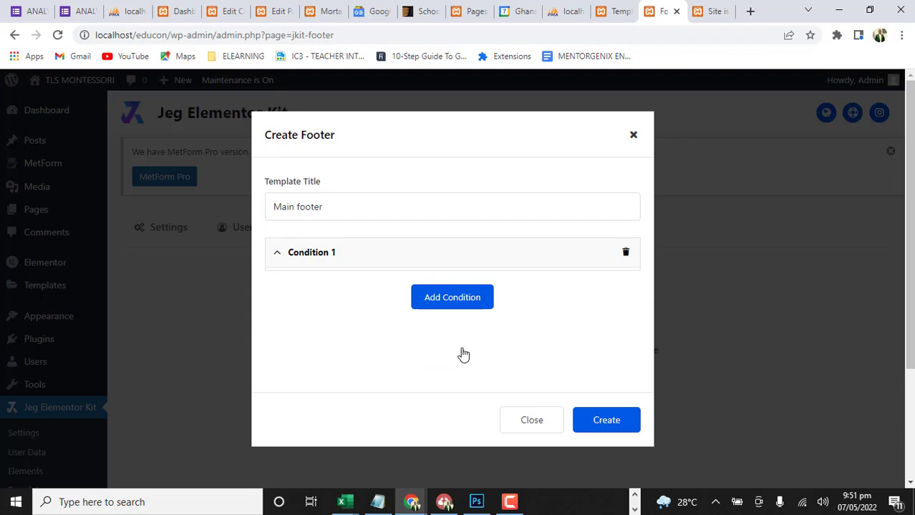
scroll(482, 338, "down", 2)
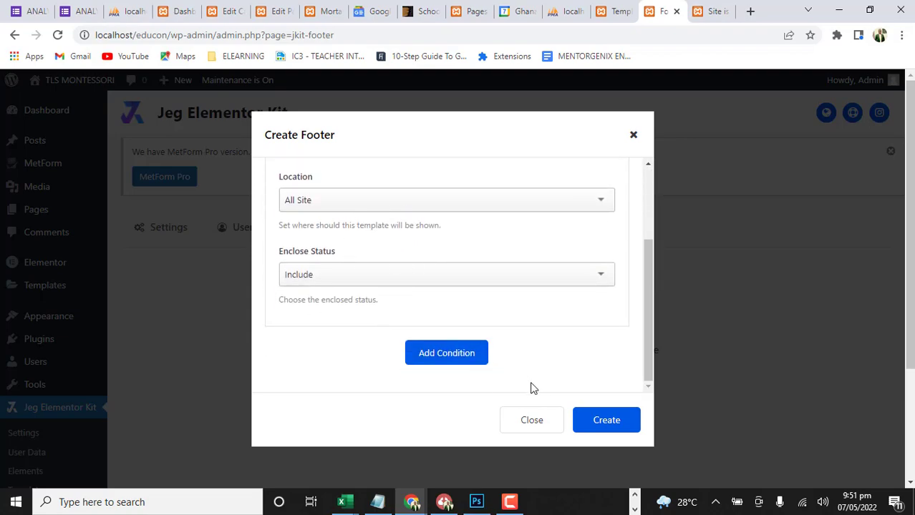
left_click(618, 424)
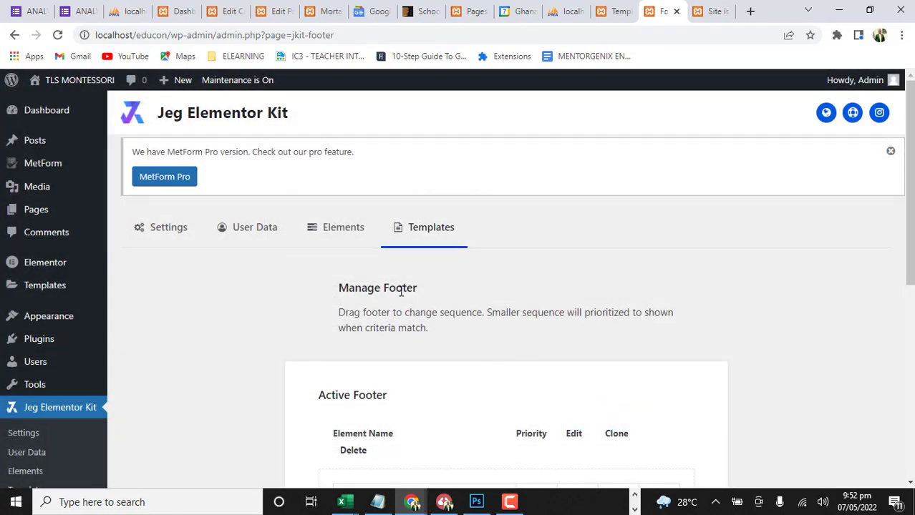
Open Main footer for editing in Elementor and insert the saved Footer section from My Templates
scroll(478, 313, "down", 4)
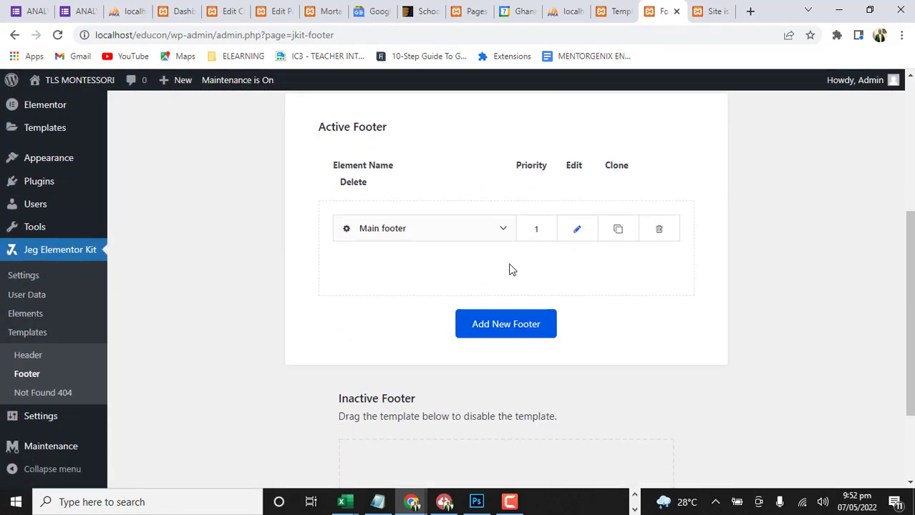
left_click(575, 231)
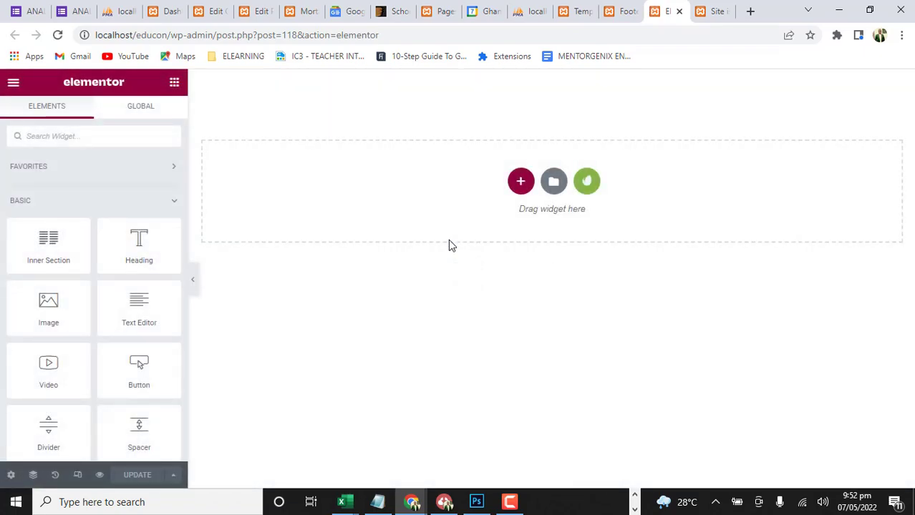
left_click(554, 182)
left_click(526, 100)
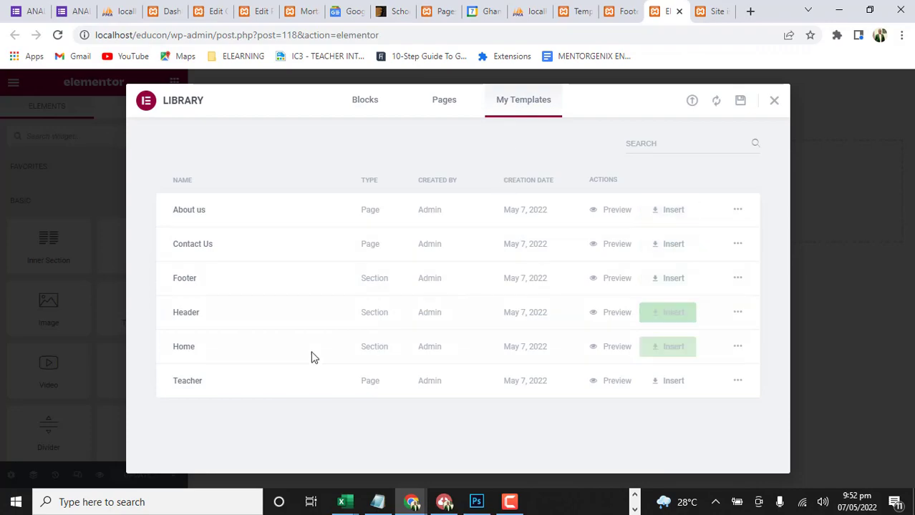
left_click(675, 284)
left_click(515, 321)
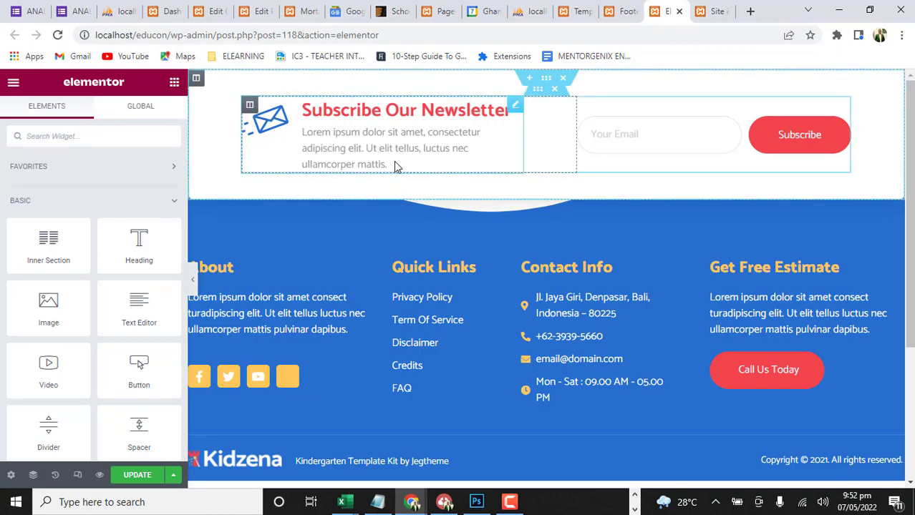
Review the inserted footer's layout and inspect the editable newsletter description and About paragraph
scroll(445, 204, "down", 2)
scroll(501, 171, "up", 2)
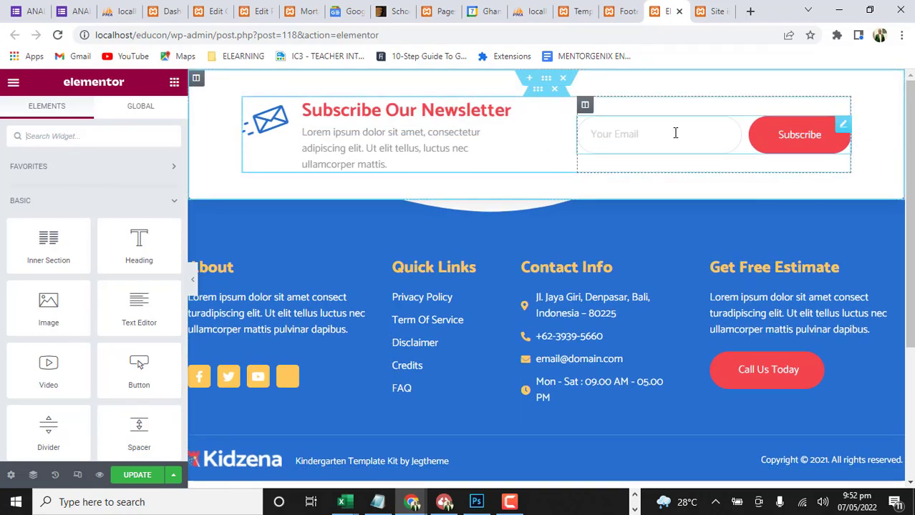
left_click(355, 149)
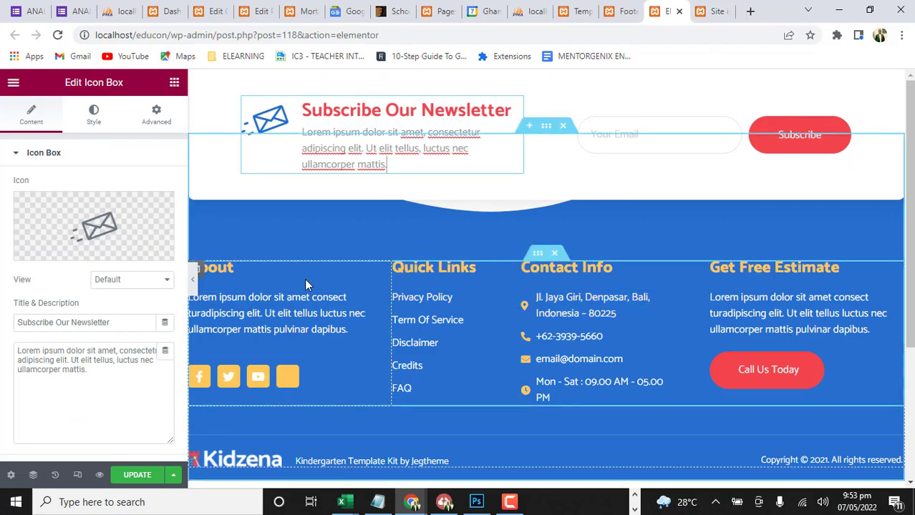
scroll(382, 364, "down", 1)
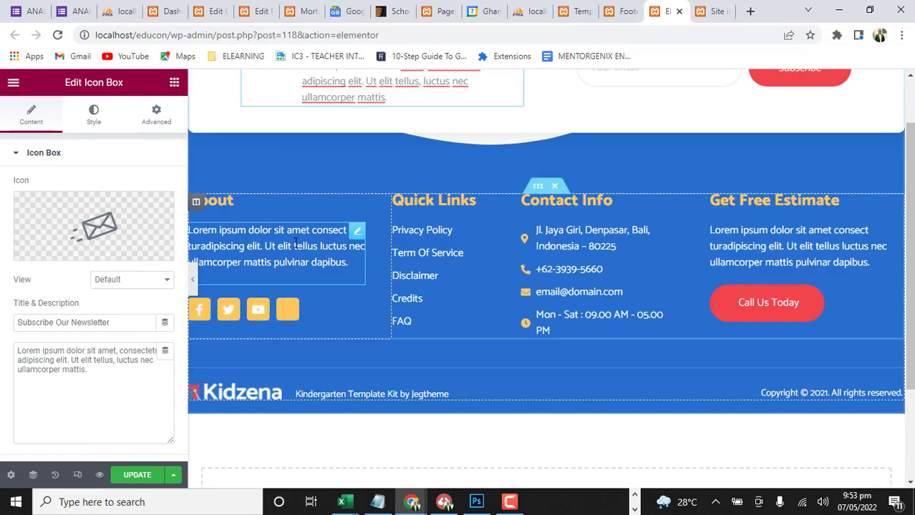
left_click(304, 263)
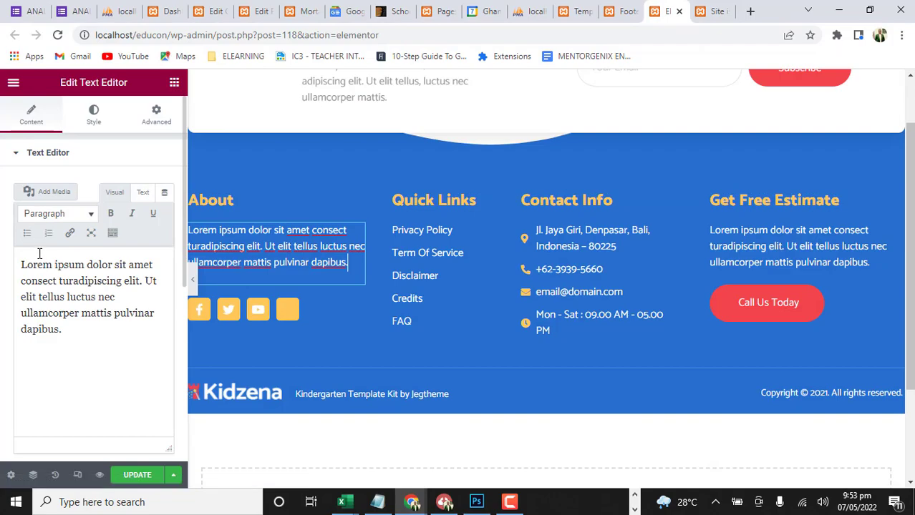
key("ctrl+a")
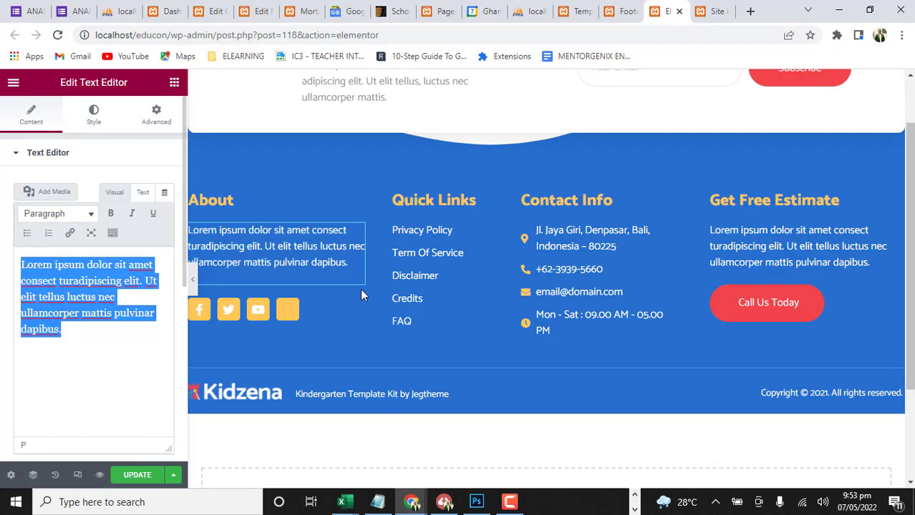
Replace the phone number in the footer's Contact Info list with the school's phone number and save the footer
left_click(666, 230)
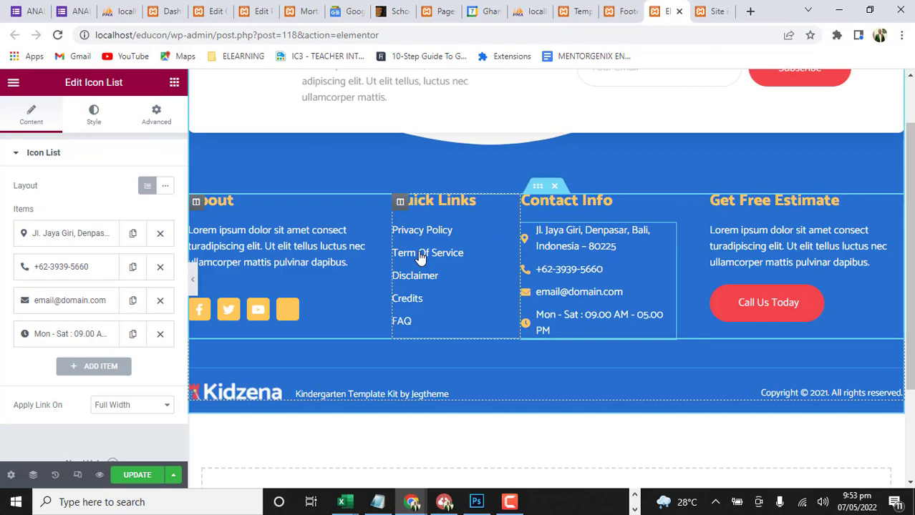
left_click(72, 240)
triple_click(98, 282)
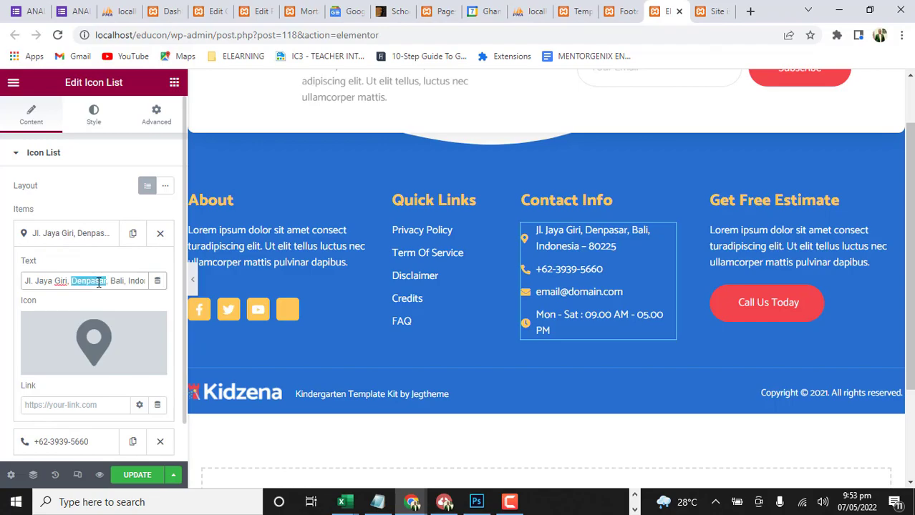
left_click(101, 236)
left_click(83, 273)
triple_click(88, 315)
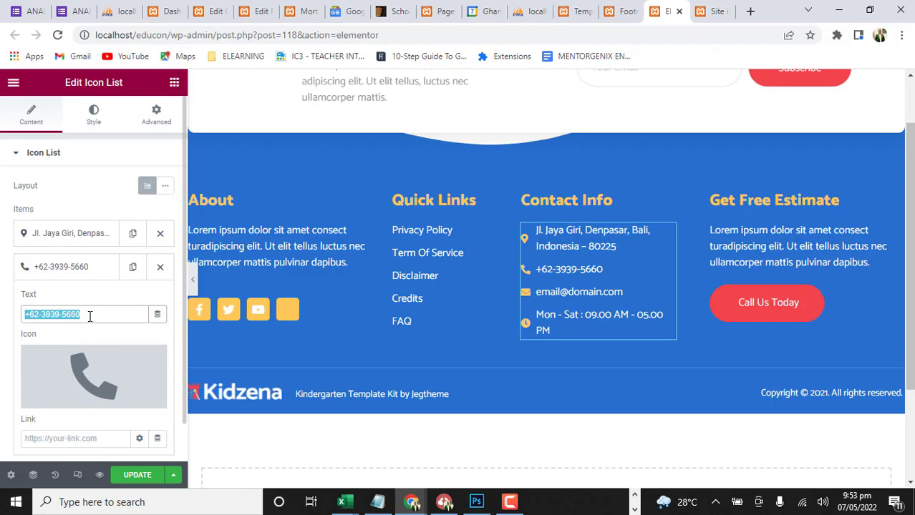
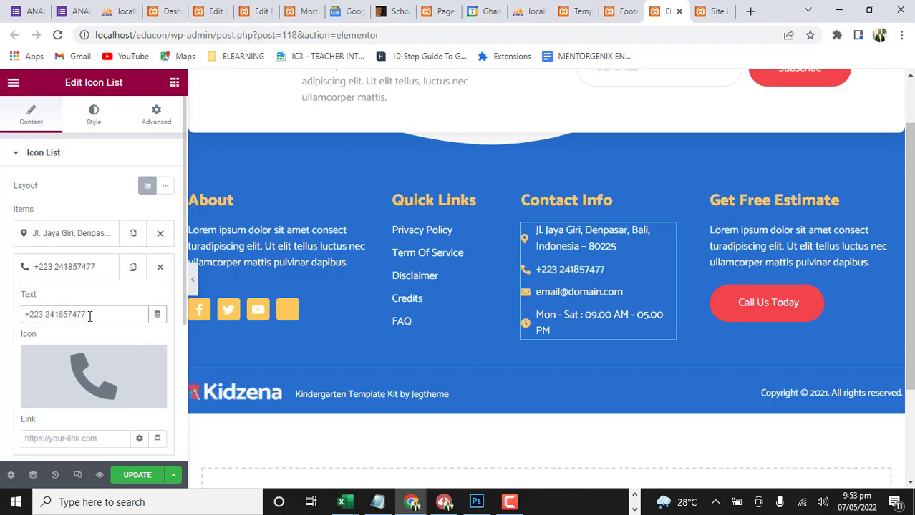
left_click(136, 476)
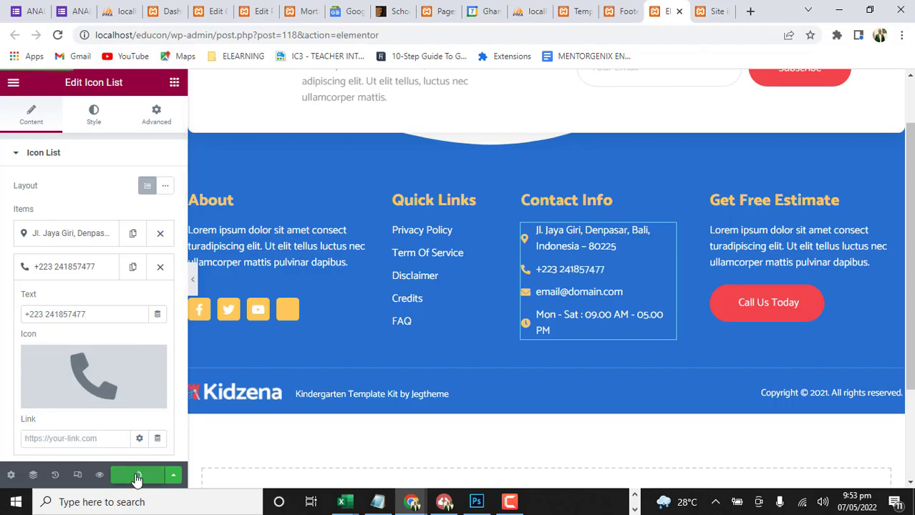
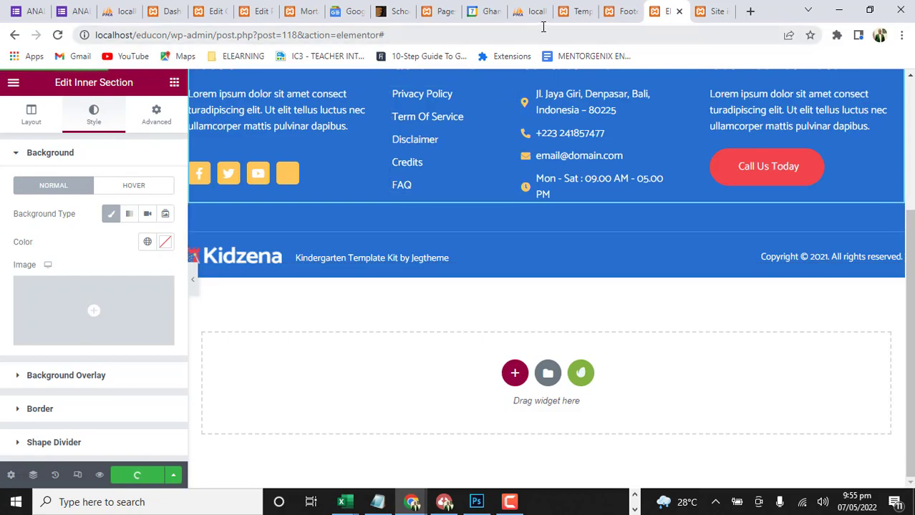
Inspect the editable items of the footer's Contact Info list and the Get Free Estimate paragraph, then close the footer editor
left_click(584, 159)
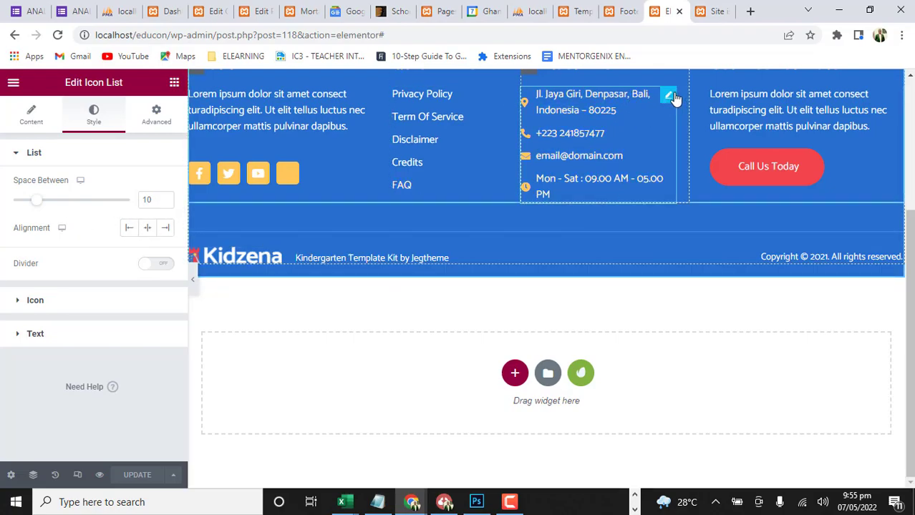
left_click(31, 115)
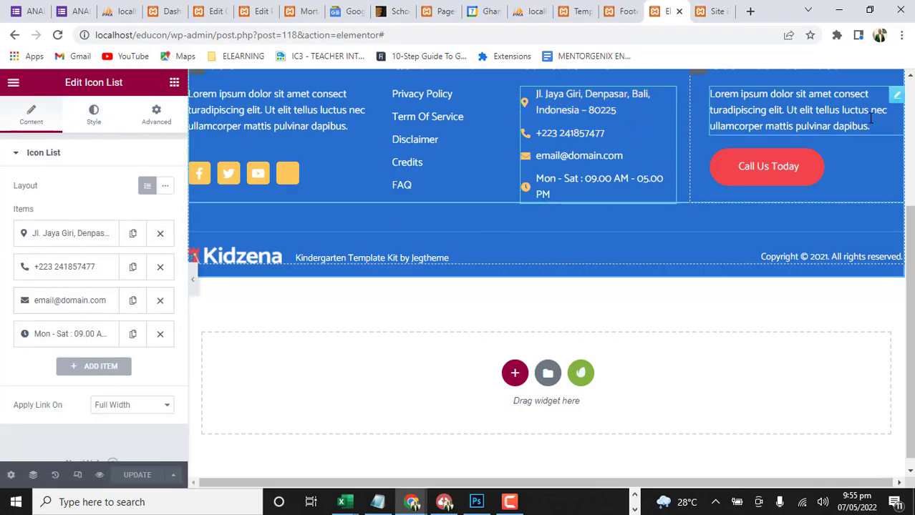
left_click(896, 93)
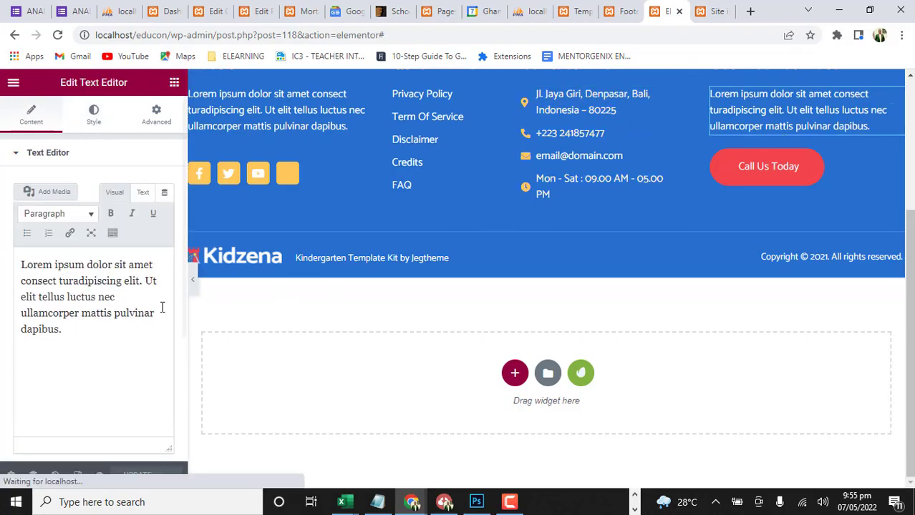
left_click_drag(90, 338, 24, 267)
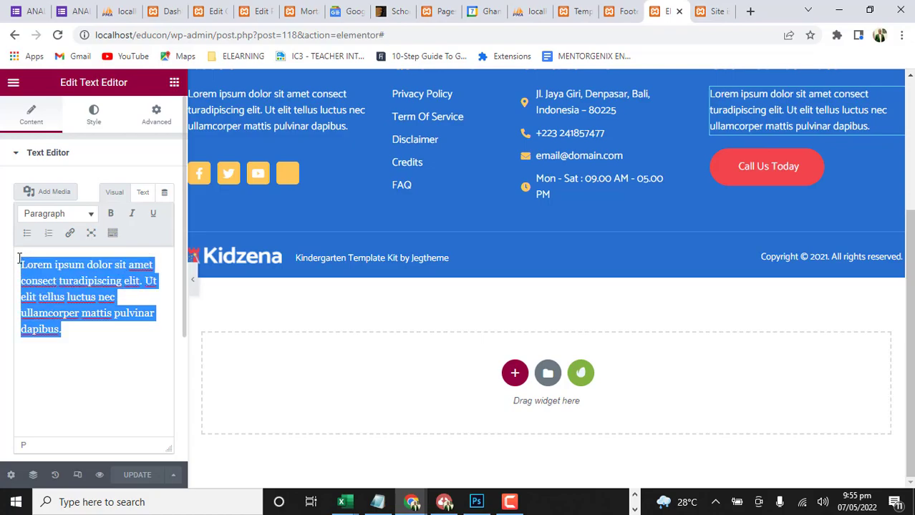
scroll(740, 290, "up", 3)
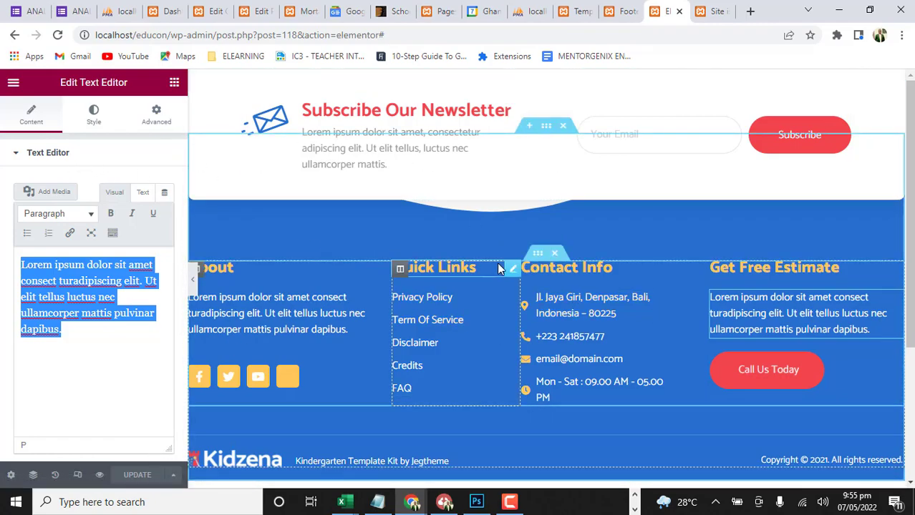
left_click(679, 11)
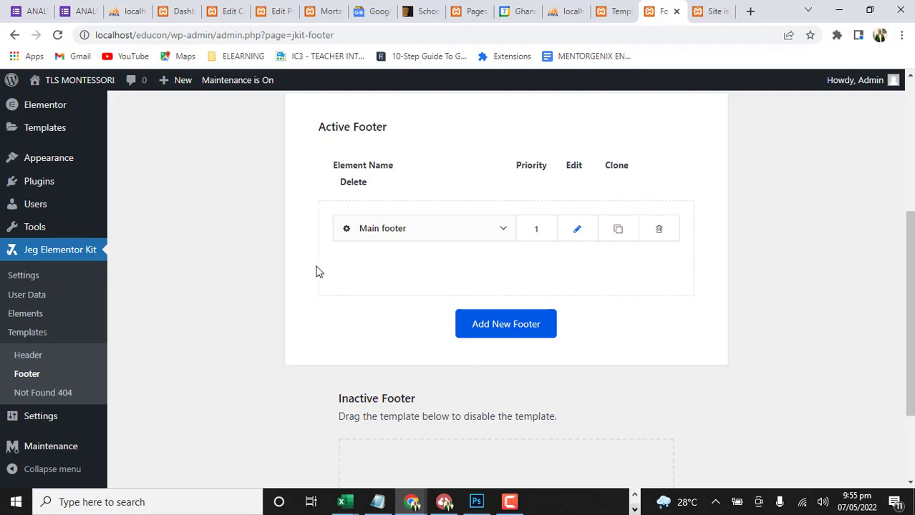
Turn off the site's maintenance mode in the WP Maintenance settings and save the changes
scroll(22, 415, "down", 2)
left_click(55, 451)
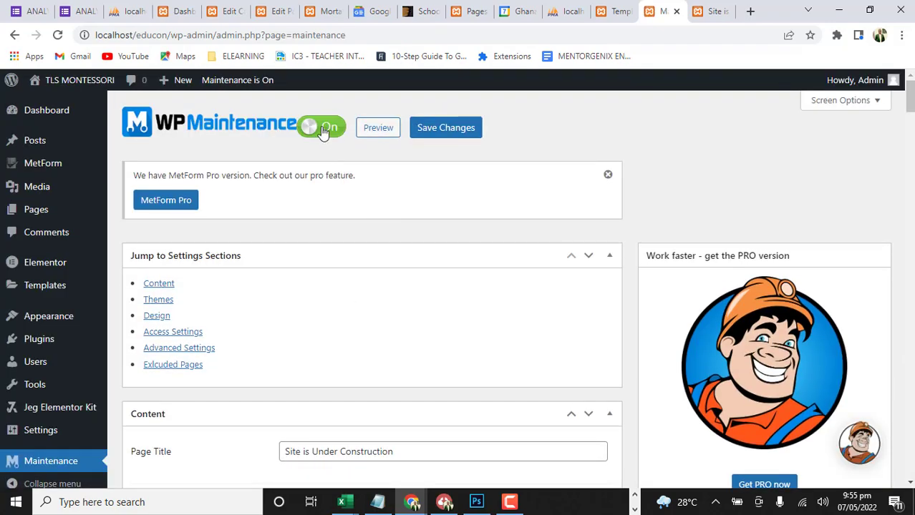
left_click(324, 130)
left_click(432, 134)
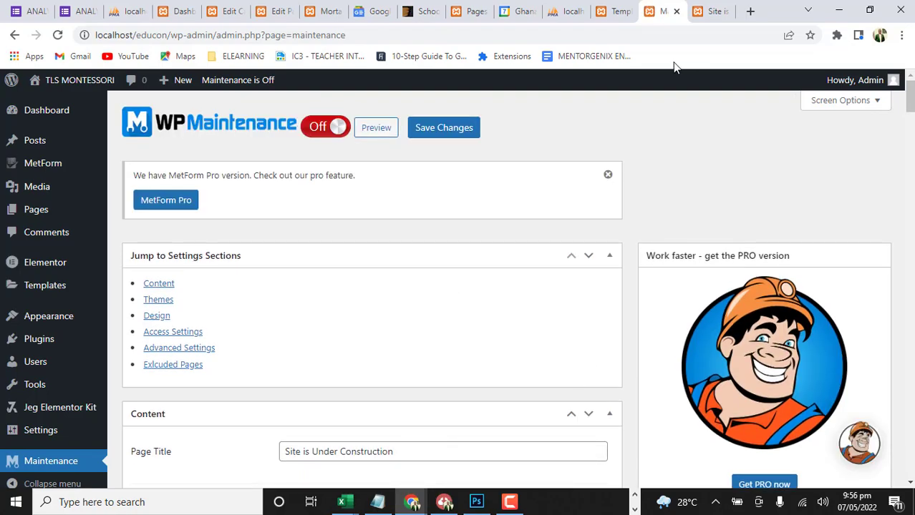
Open a new incognito window and load the school site at localhost/educon
left_click(901, 35)
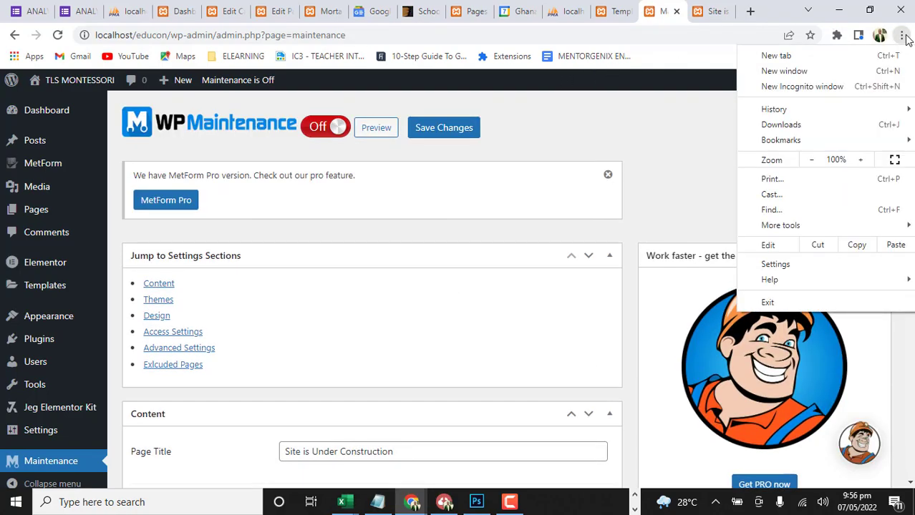
left_click(837, 86)
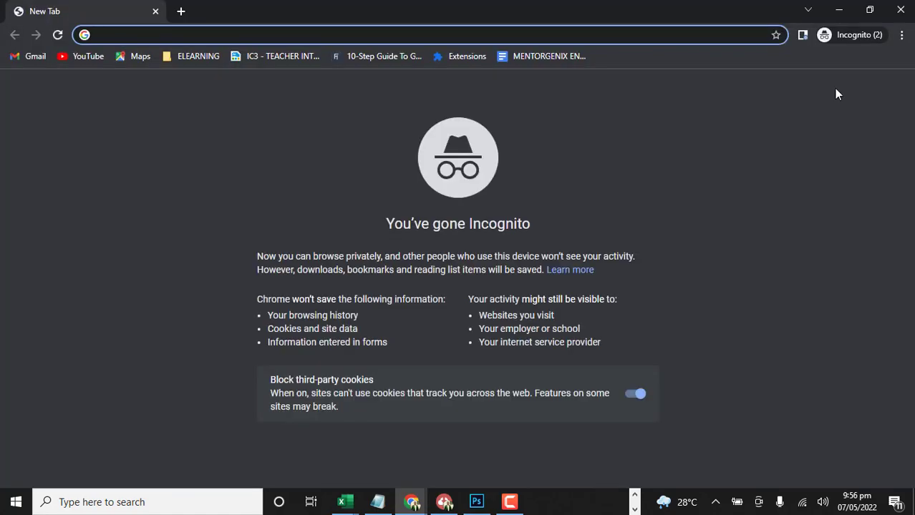
type("loc")
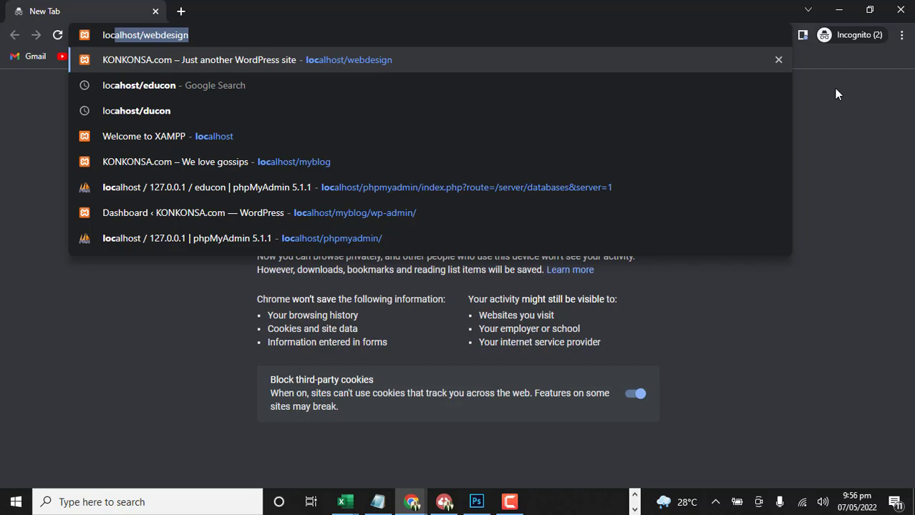
type("h")
key("BackSpace")
type("alhio")
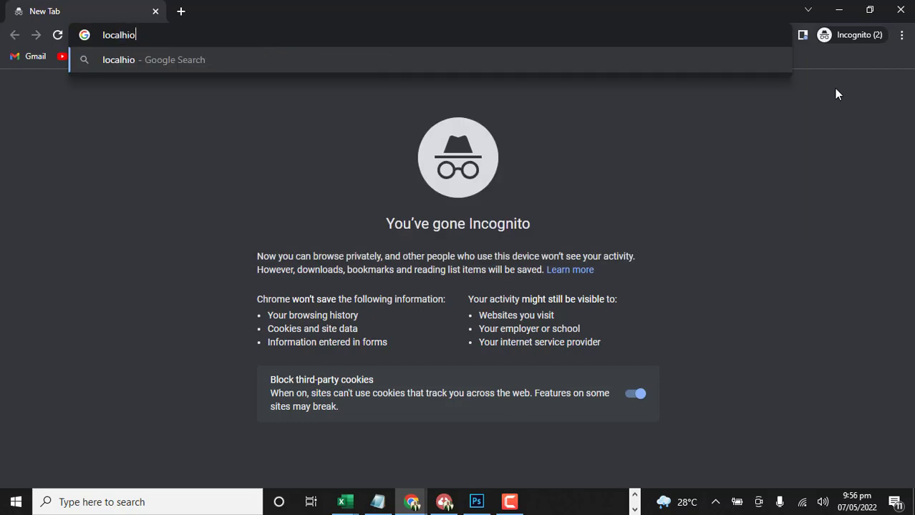
key("BackSpace")
key("BackSpace")
type("u")
key("BackSpace")
type("ost")
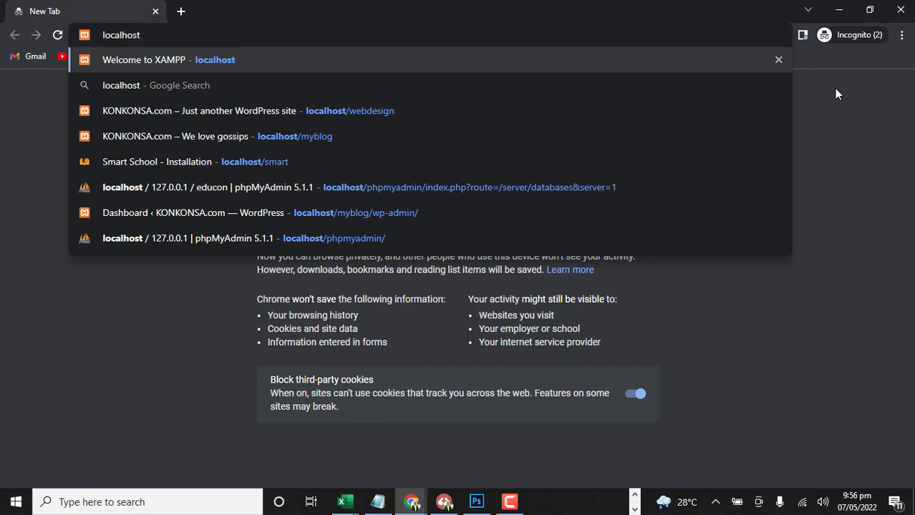
type("/")
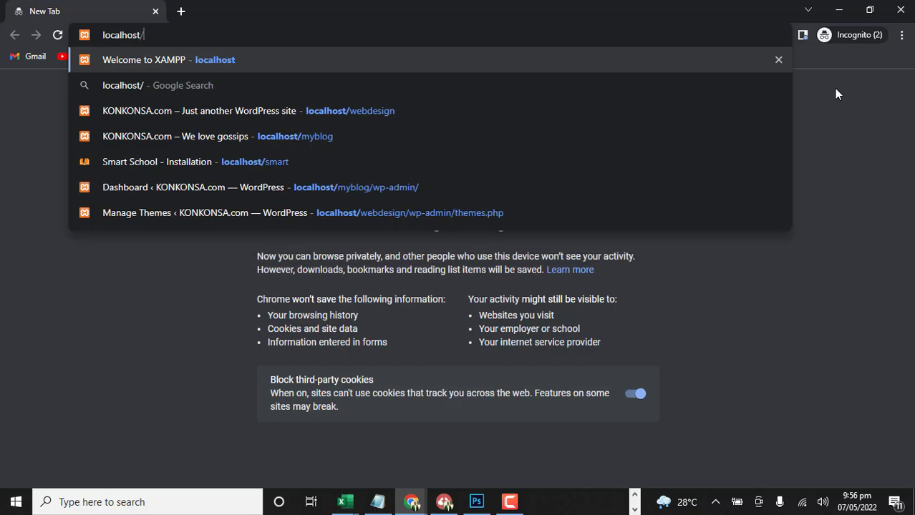
type("educon")
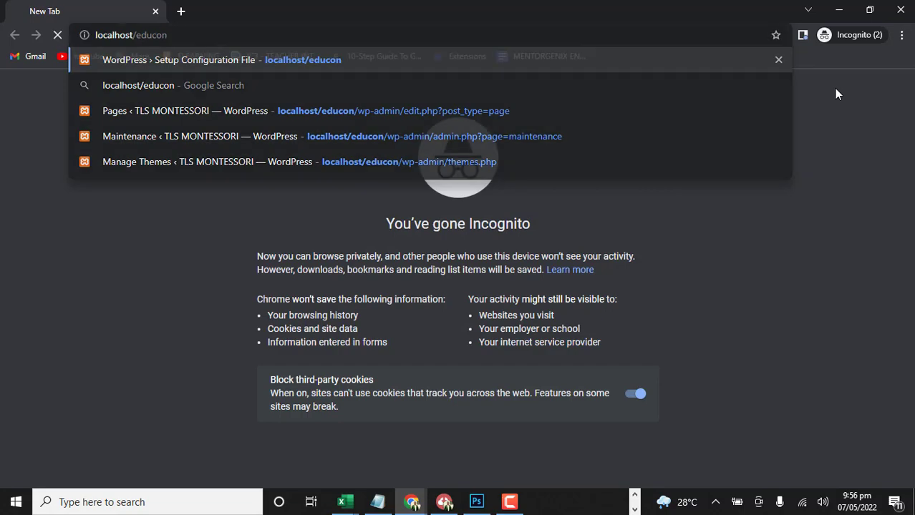
key("Return")
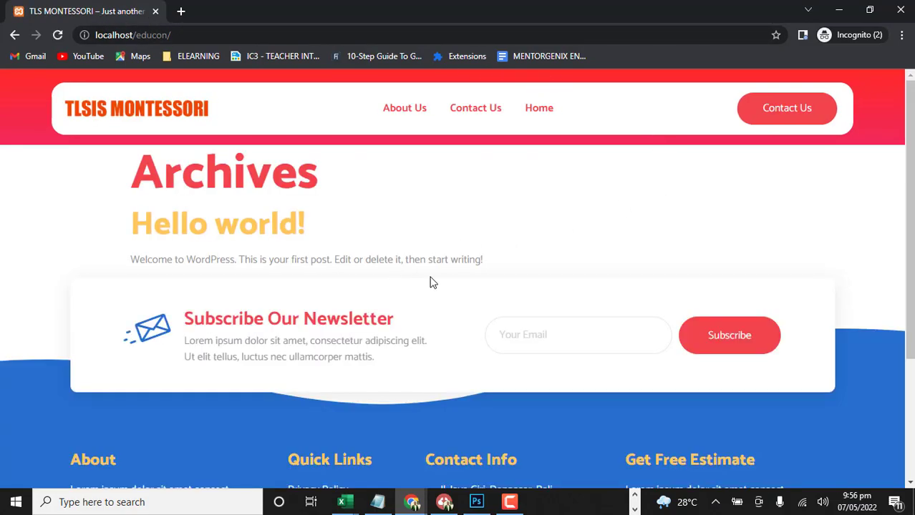
Review the public front page and the Home page from header to footer, and close the incognito window
scroll(431, 268, "down", 2)
scroll(432, 268, "up", 2)
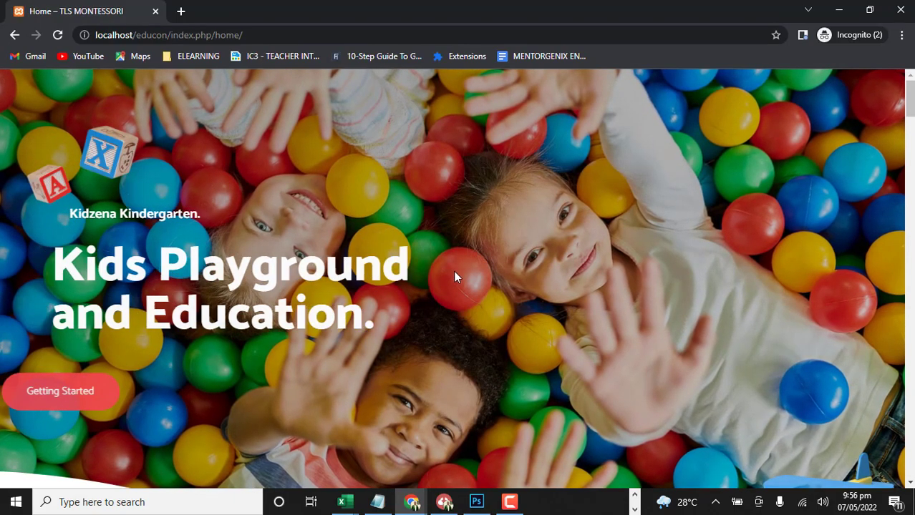
scroll(452, 272, "down", 10)
scroll(453, 271, "up", 10)
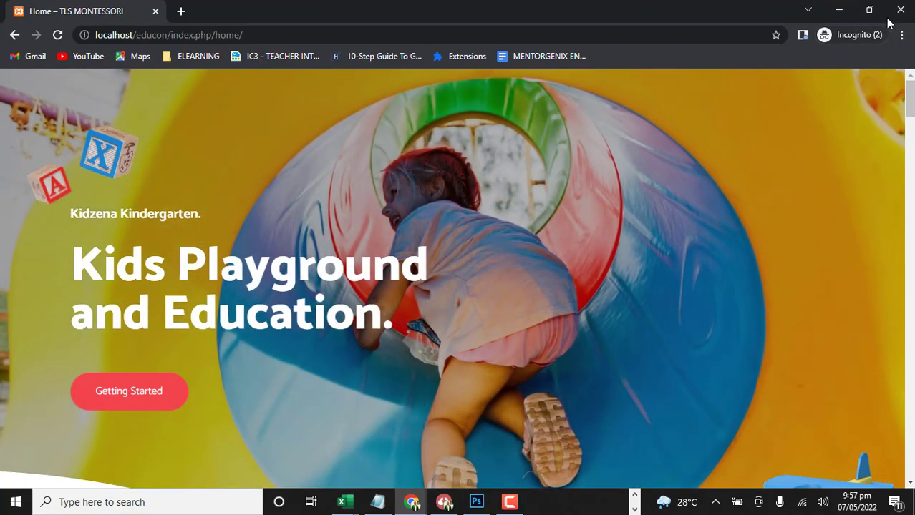
left_click(900, 12)
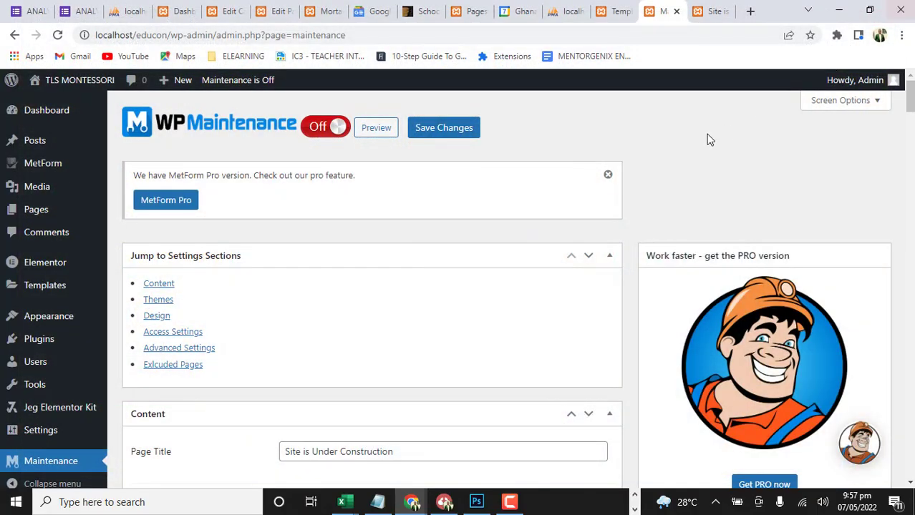
In the WordPress Reading settings, make the homepage display a static page and choose Home as the homepage
scroll(21, 322, "down", 2)
mouse_move(25, 366)
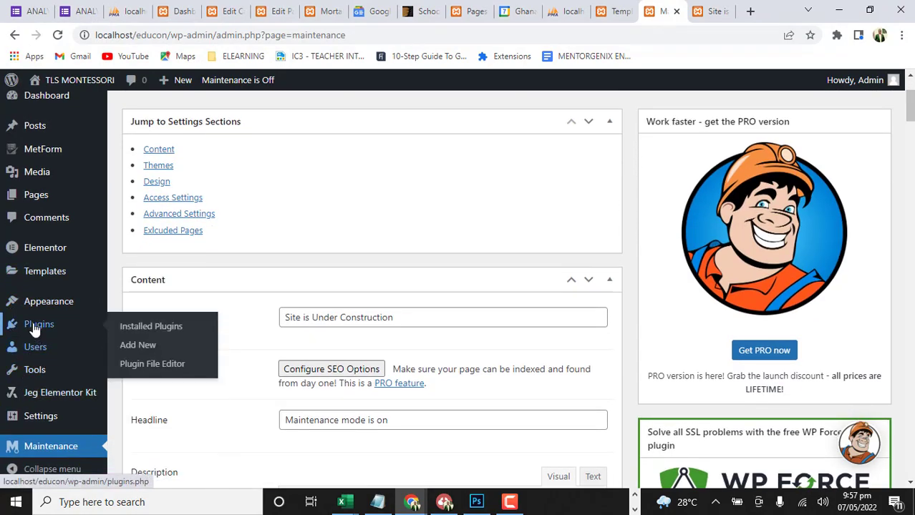
scroll(35, 366, "down", 1)
scroll(35, 386, "down", 3)
mouse_move(43, 426)
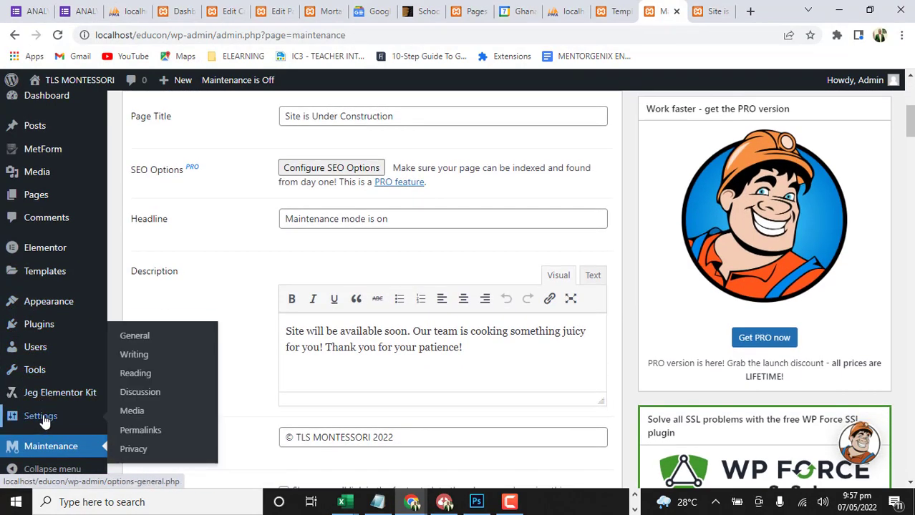
left_click(143, 381)
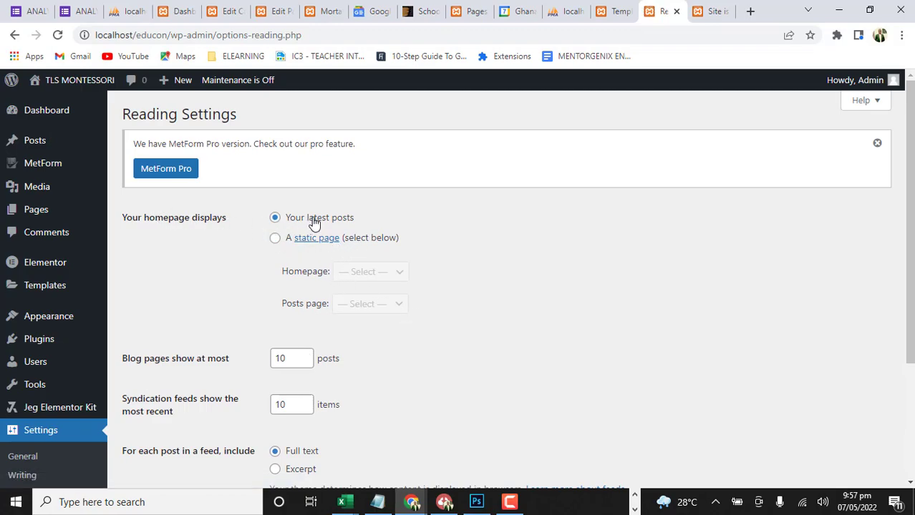
left_click(276, 240)
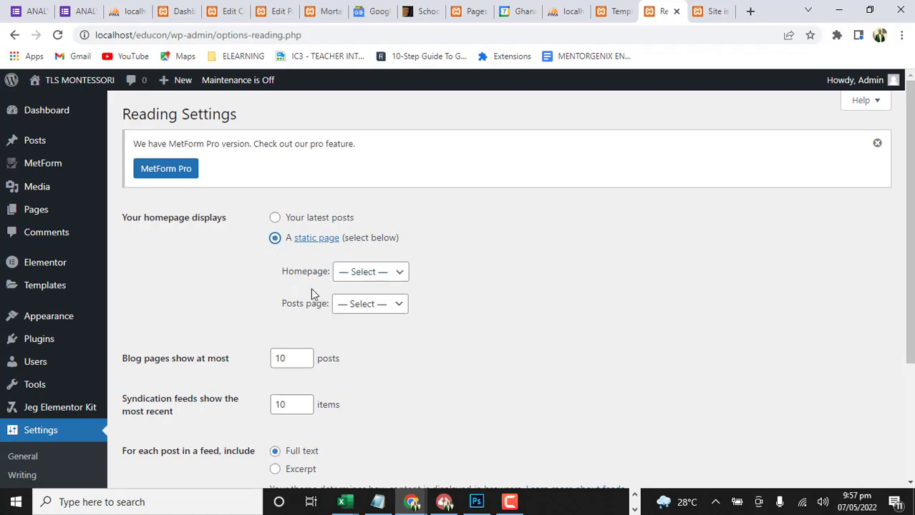
left_click(400, 273)
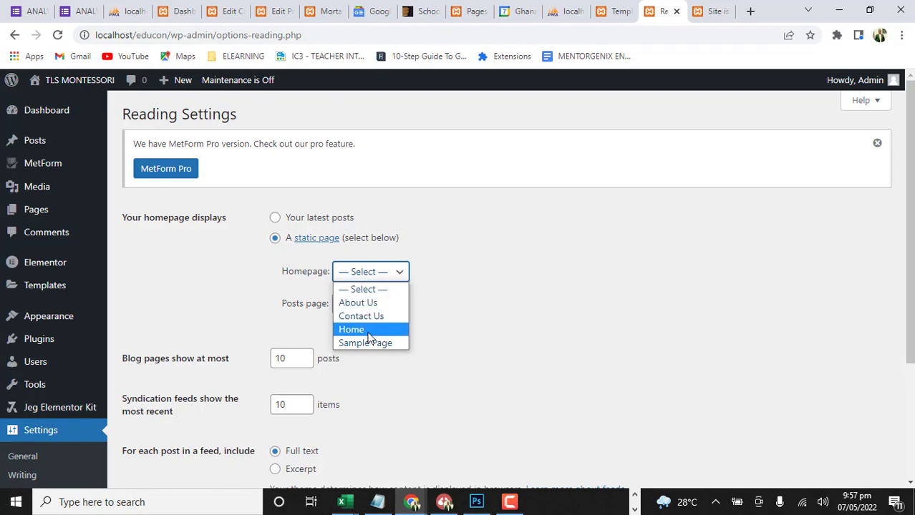
left_click(367, 333)
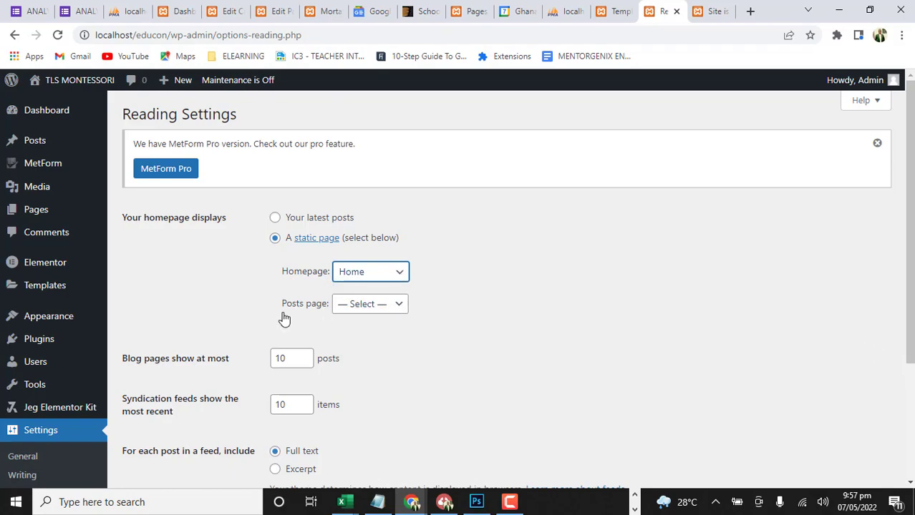
Choose Sample Page as the posts page and save the Reading settings
left_click(400, 305)
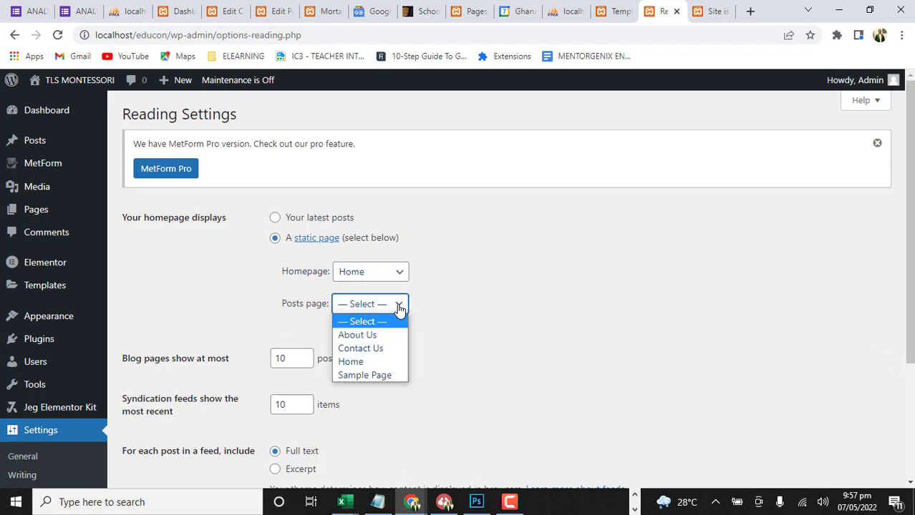
left_click(378, 377)
scroll(422, 345, "down", 3)
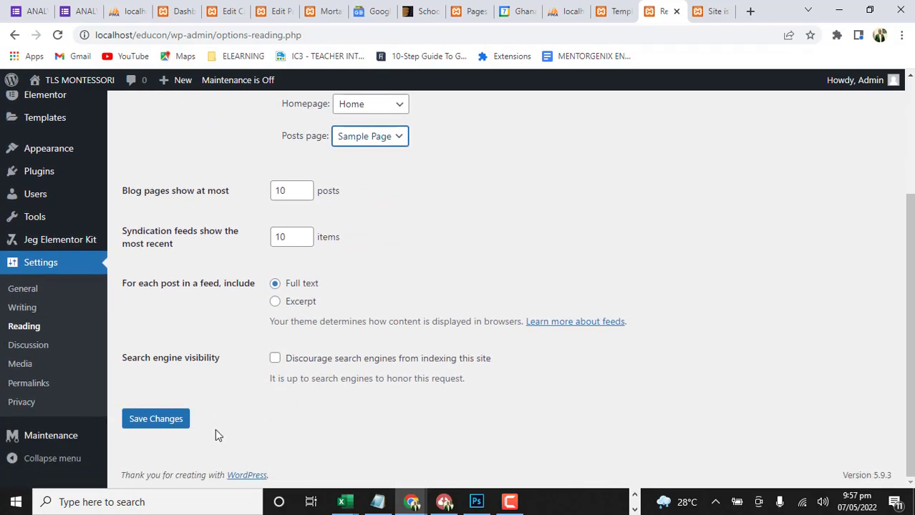
left_click(181, 423)
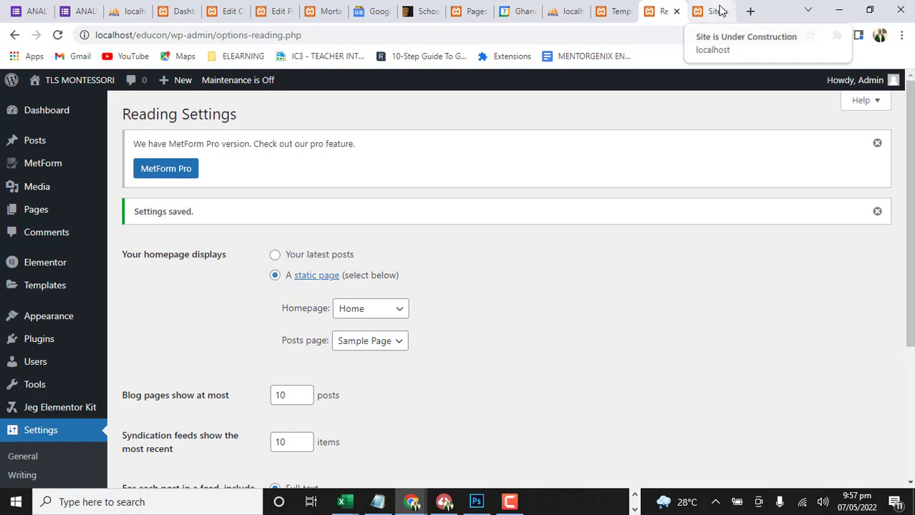
Load localhost/educon in a fresh incognito window to check which page the site opens with
left_click(901, 35)
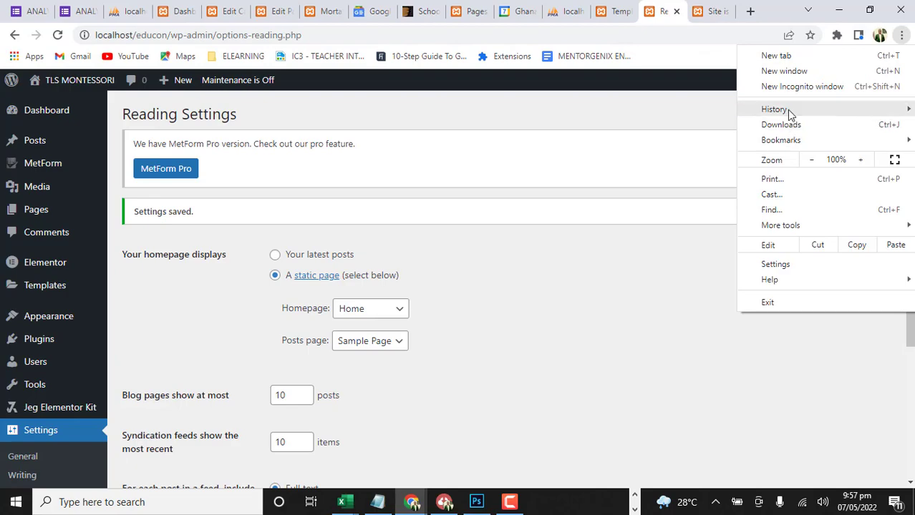
mouse_move(793, 139)
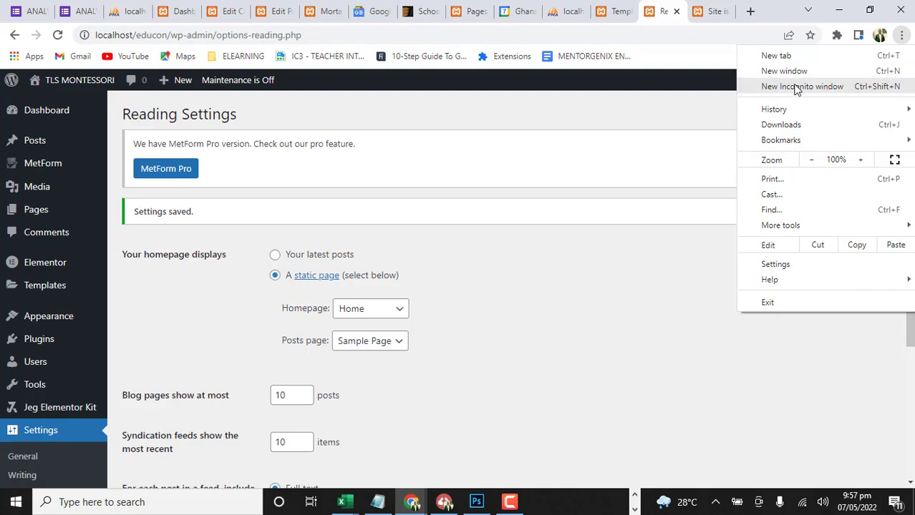
left_click(796, 87)
type("l")
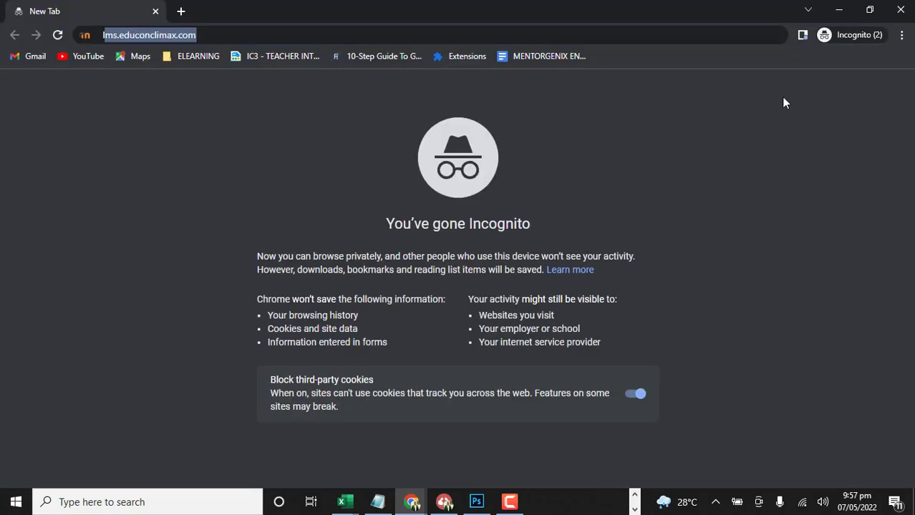
type("ocalhost")
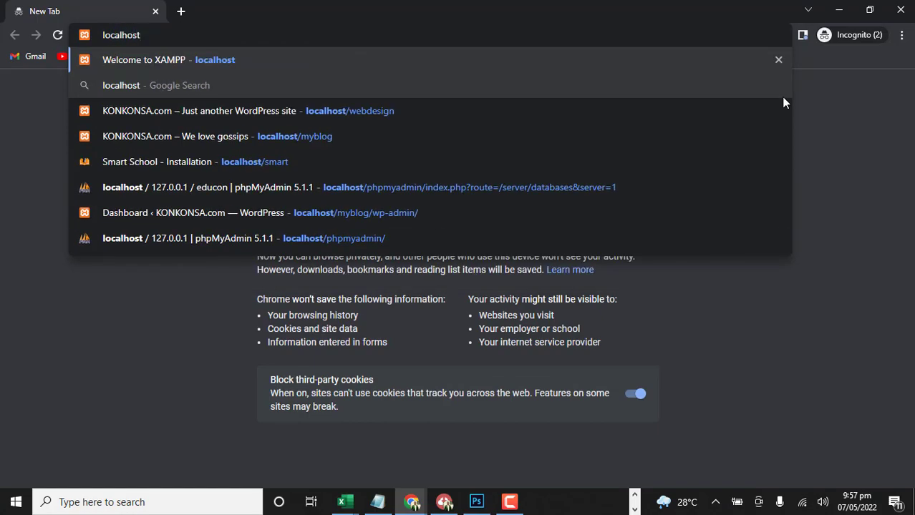
type("/")
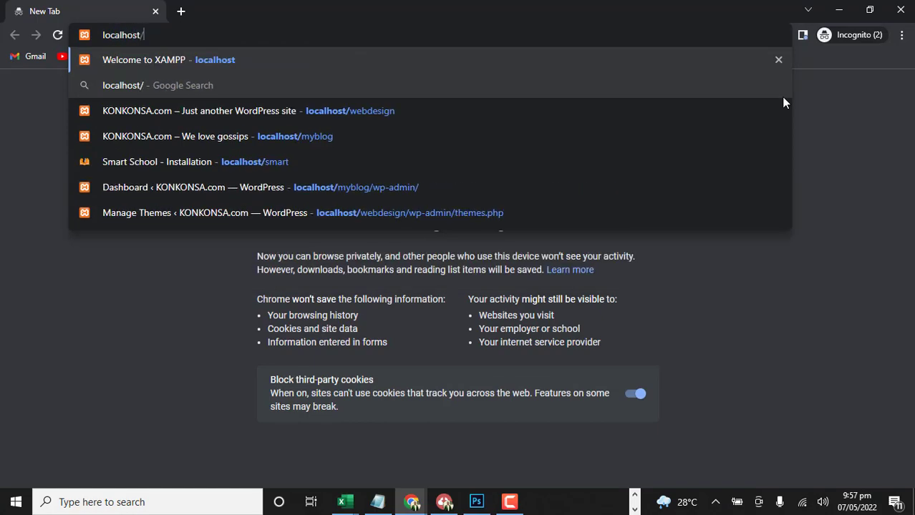
type("educon")
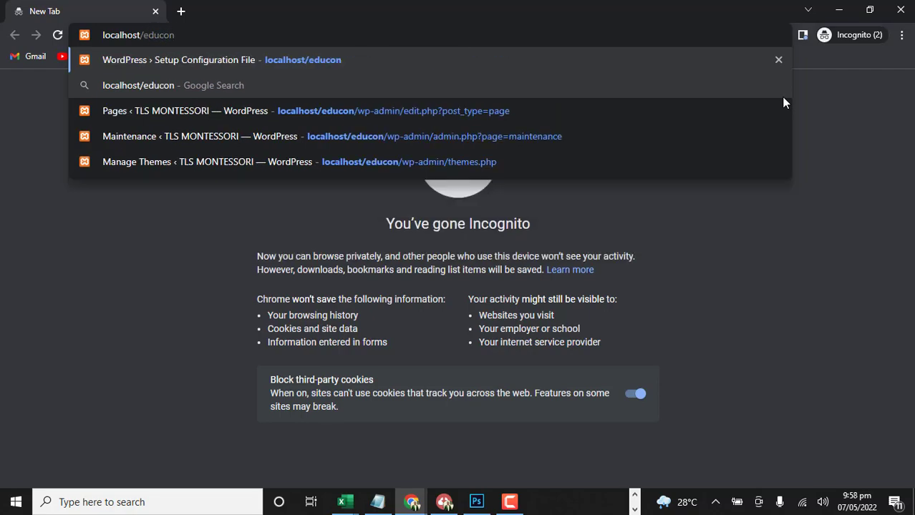
key("Return")
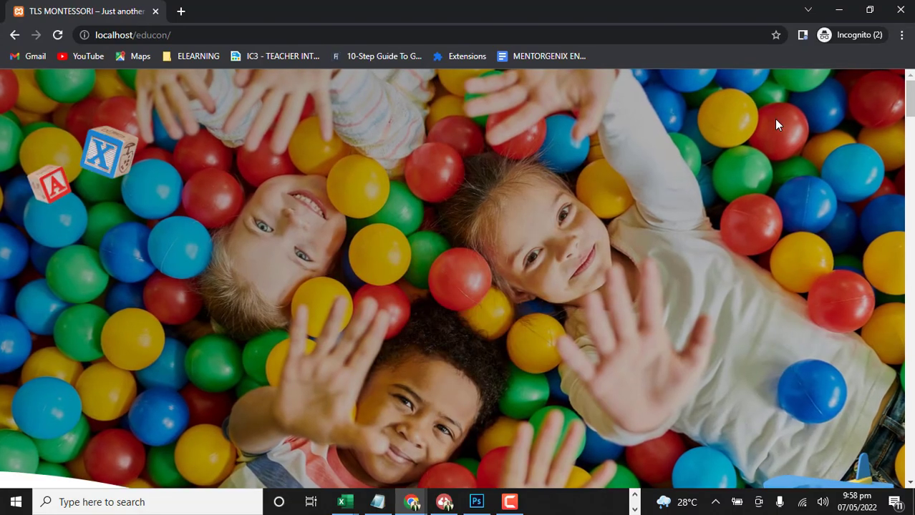
Look through the public homepage from the hero banner to the News & Blog section to check for the header and footer
scroll(724, 247, "down", 4)
scroll(724, 247, "down", 20)
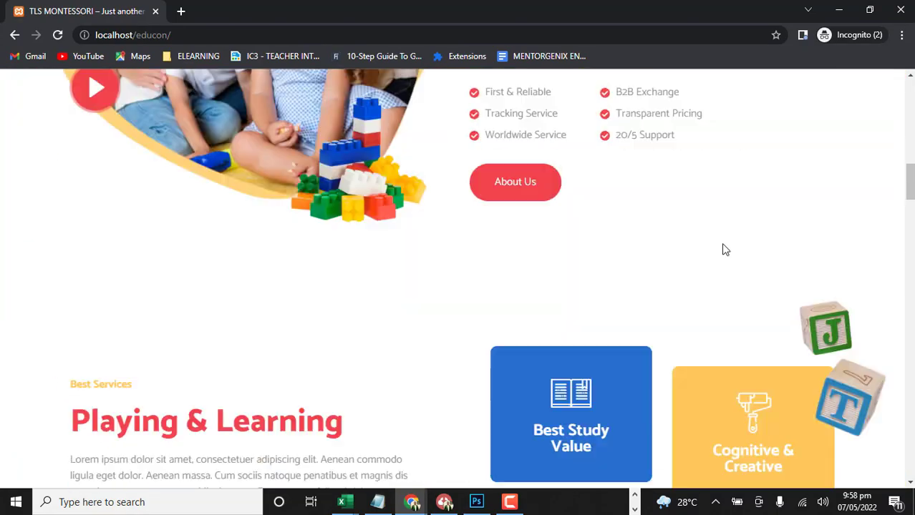
scroll(722, 248, "down", 15)
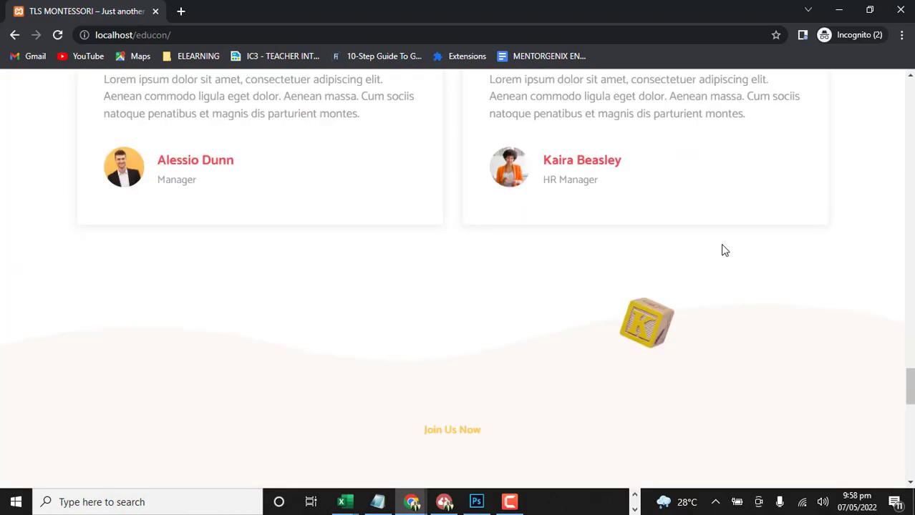
scroll(718, 257, "up", 20)
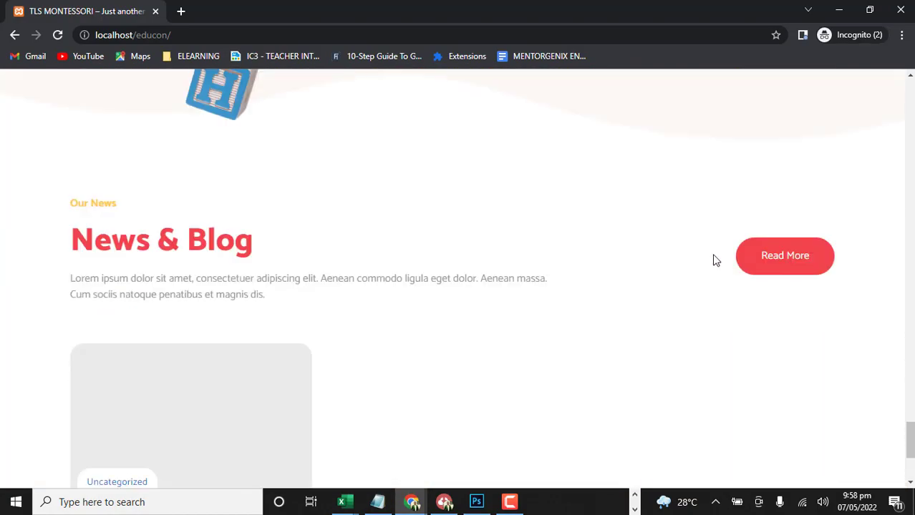
scroll(734, 224, "up", 10)
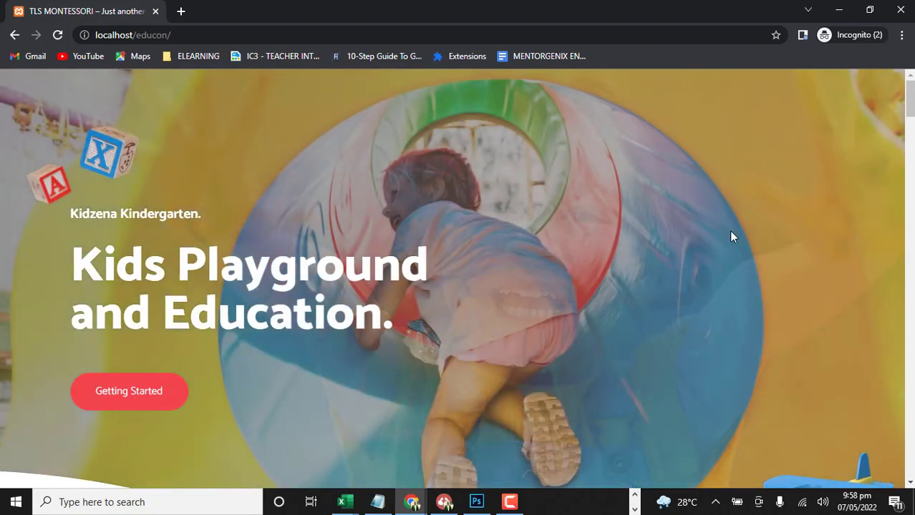
scroll(727, 238, "down", 5)
scroll(726, 238, "up", 5)
scroll(727, 239, "down", 8)
scroll(727, 244, "down", 15)
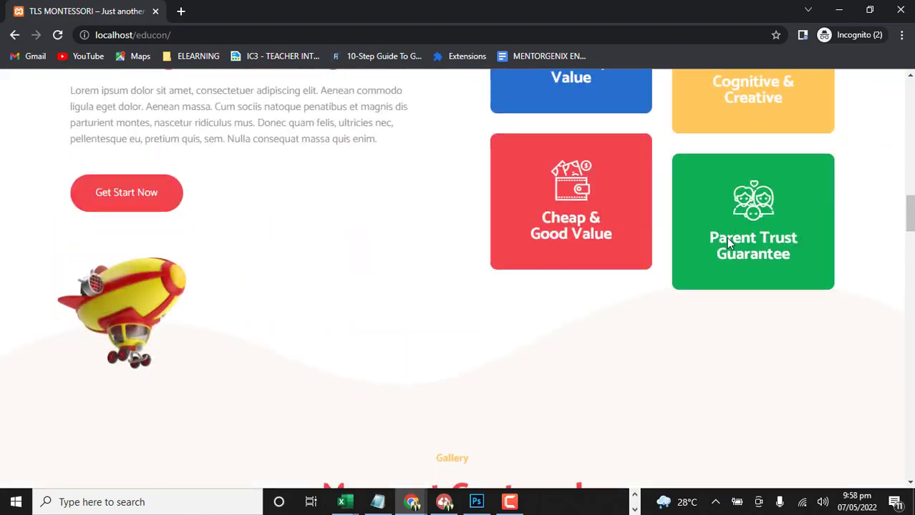
scroll(727, 243, "up", 20)
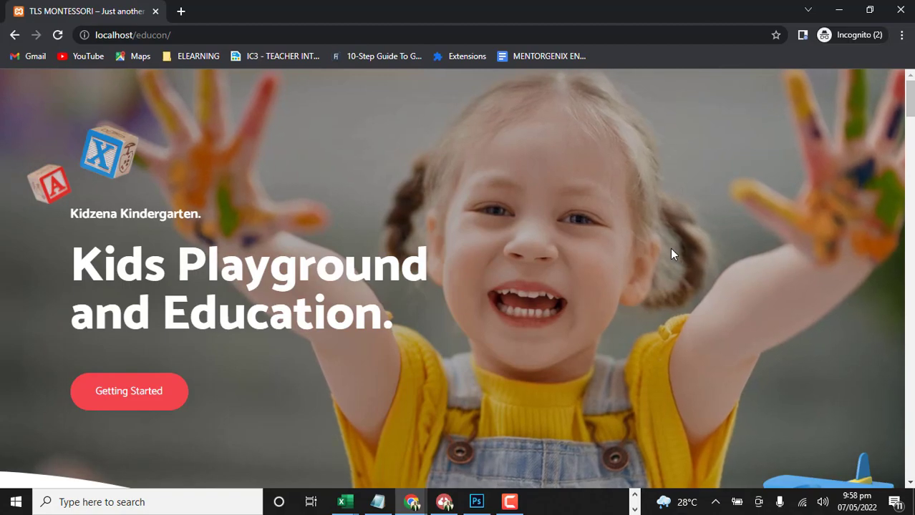
Return to the WordPress admin, list all pages and open the Home page for editing with Elementor
left_click(837, 9)
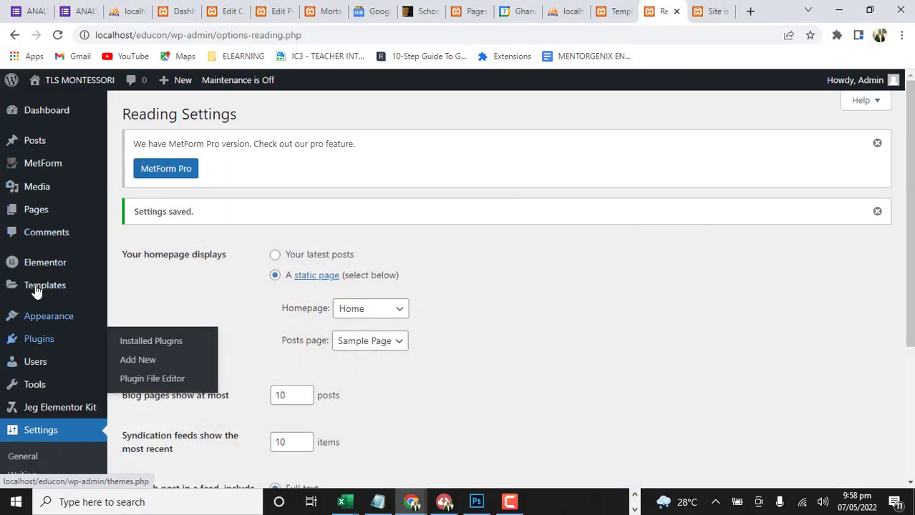
mouse_move(47, 170)
mouse_move(117, 223)
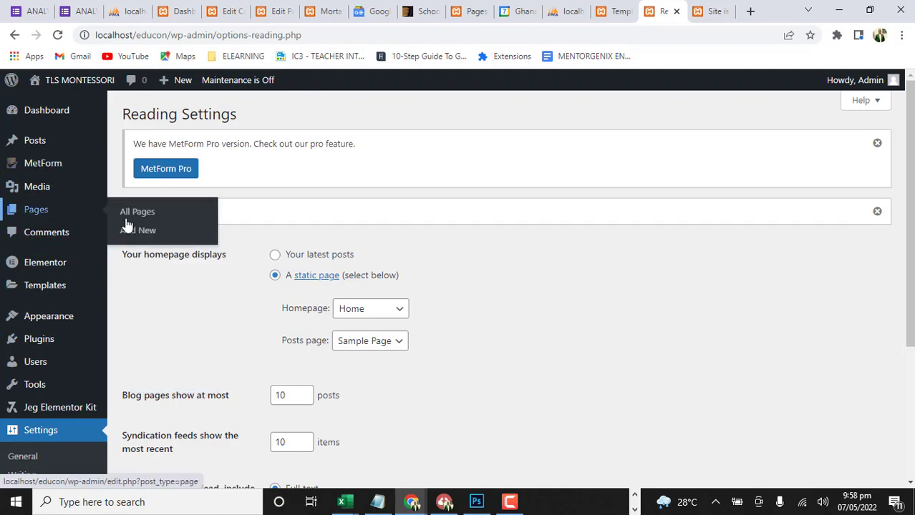
left_click(137, 212)
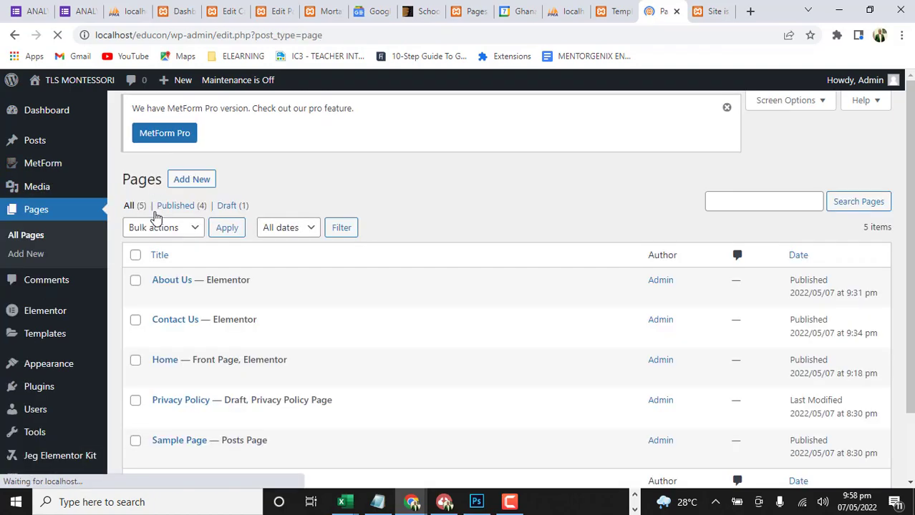
scroll(349, 369, "down", 2)
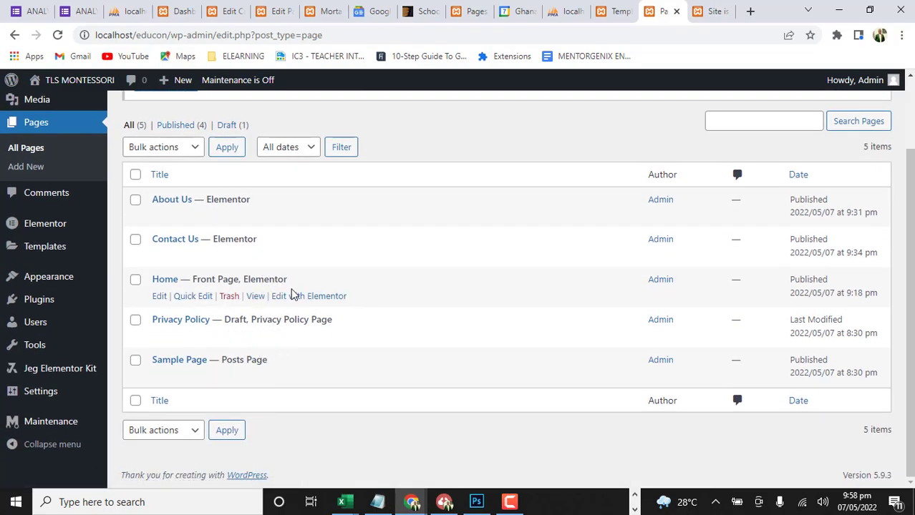
left_click(309, 296)
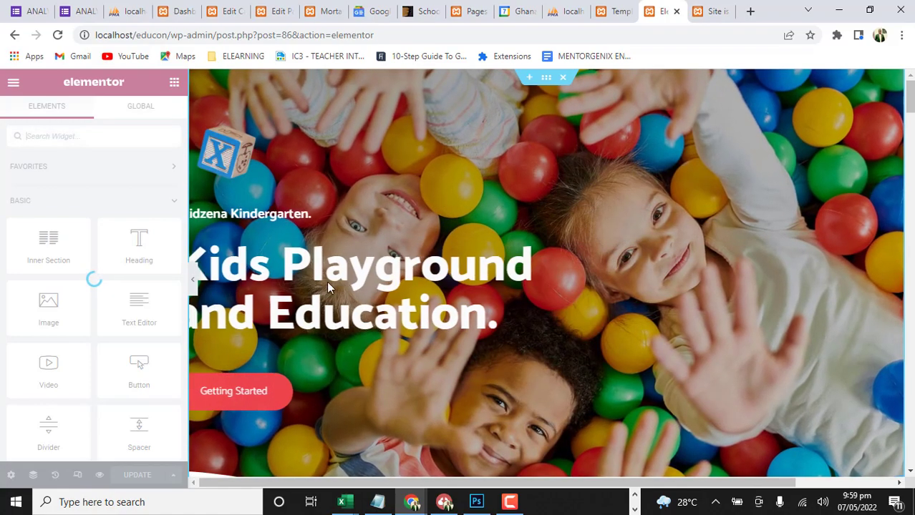
Set the Home page's layout to Elementor Full Width in its page settings
scroll(606, 318, "down", 7)
scroll(606, 317, "up", 4)
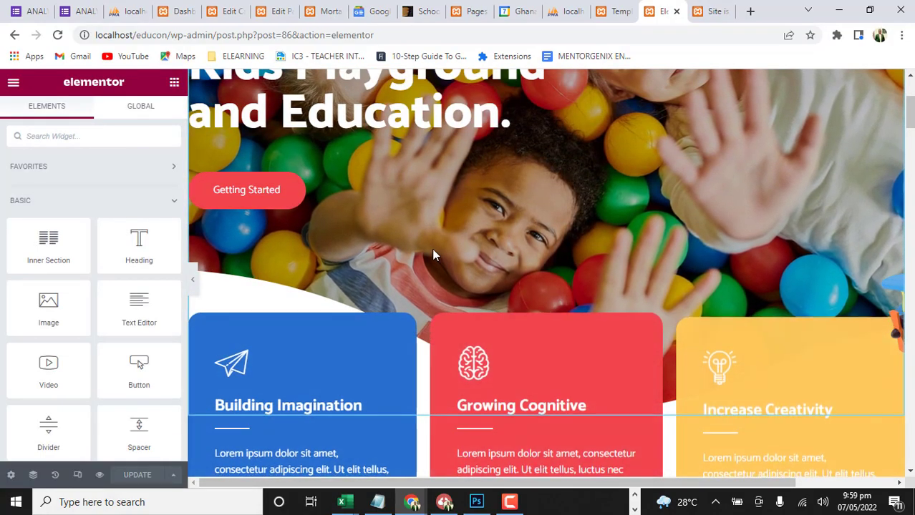
scroll(433, 249, "up", 3)
scroll(434, 249, "down", 4)
scroll(430, 253, "up", 2)
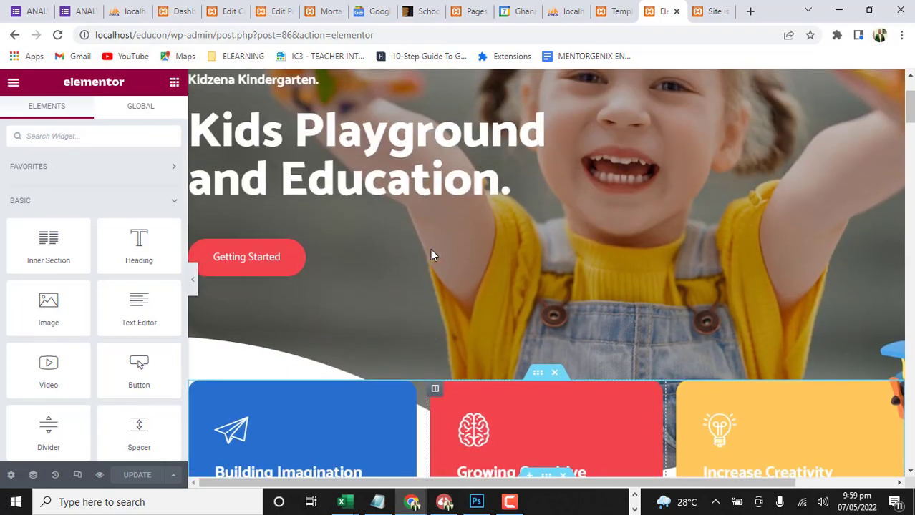
left_click(12, 476)
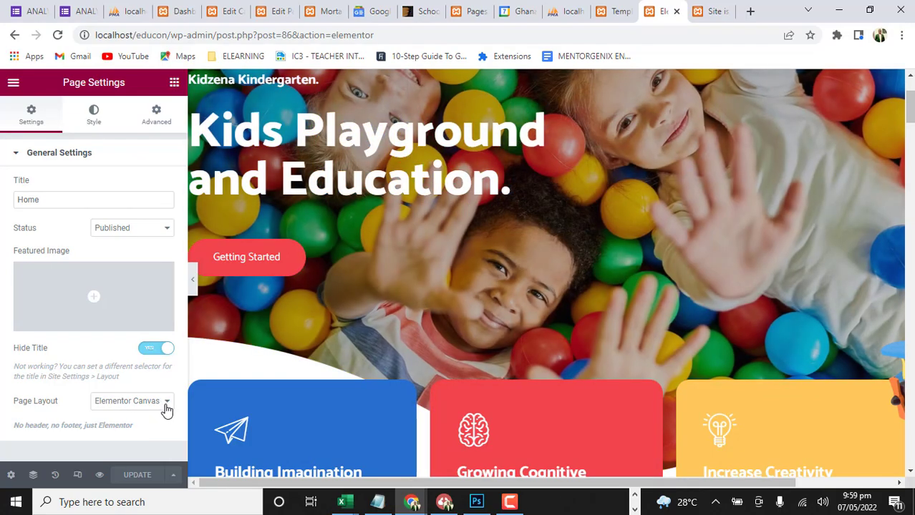
left_click(166, 407)
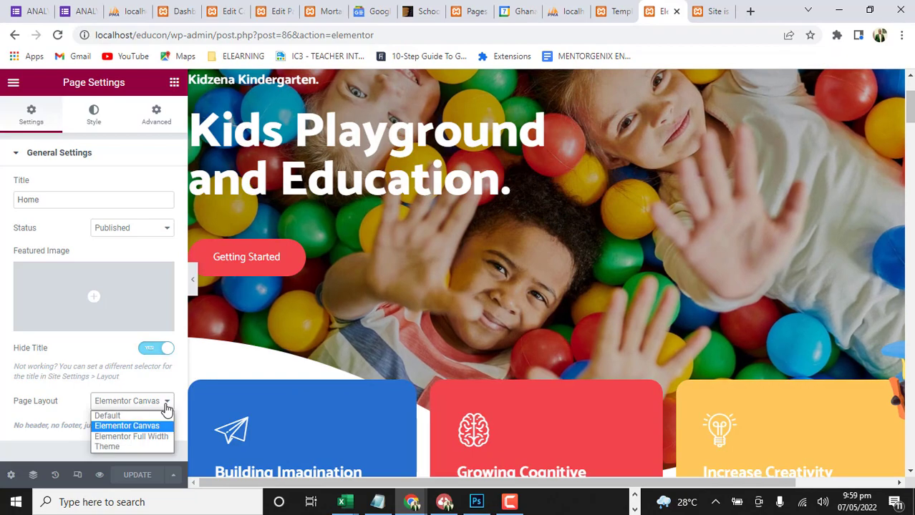
left_click(143, 437)
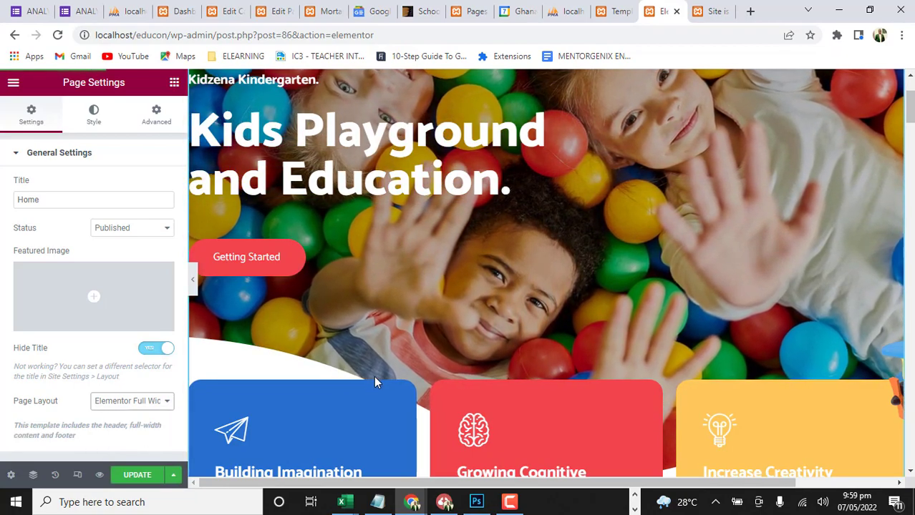
Examine the Home page preview with the full-width layout, from the site header through the content to the footer
scroll(590, 258, "up", 2)
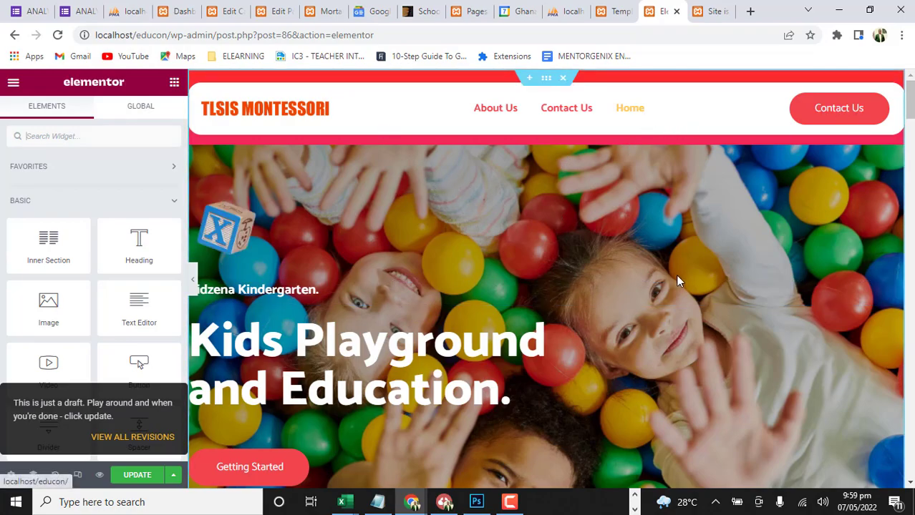
scroll(678, 282, "down", 1)
scroll(679, 281, "down", 15)
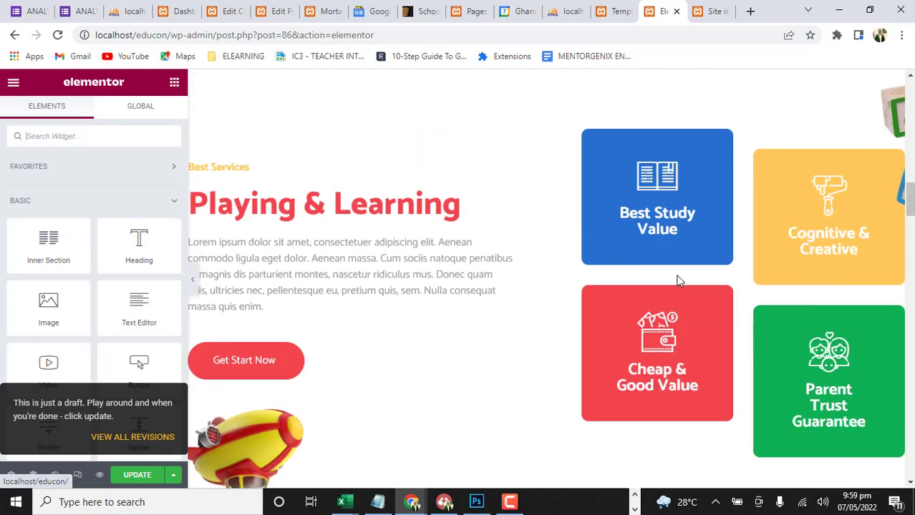
scroll(678, 281, "down", 20)
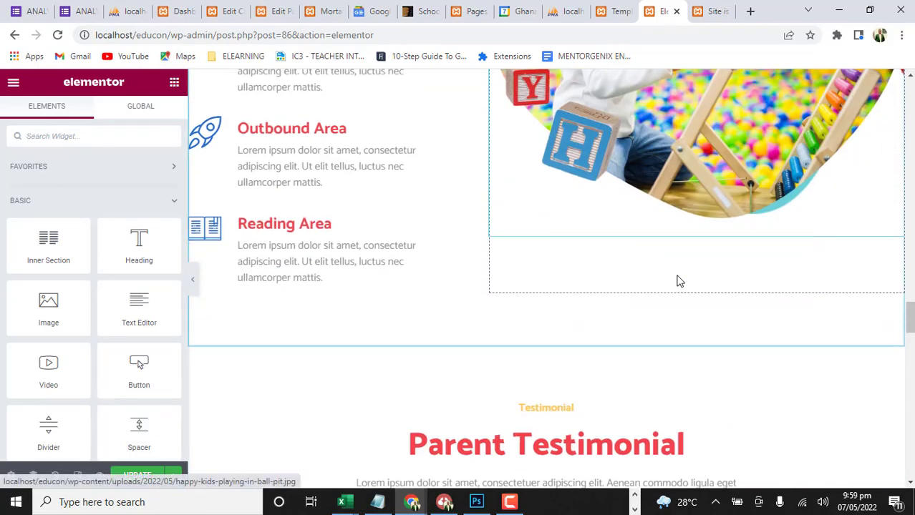
scroll(679, 281, "down", 18)
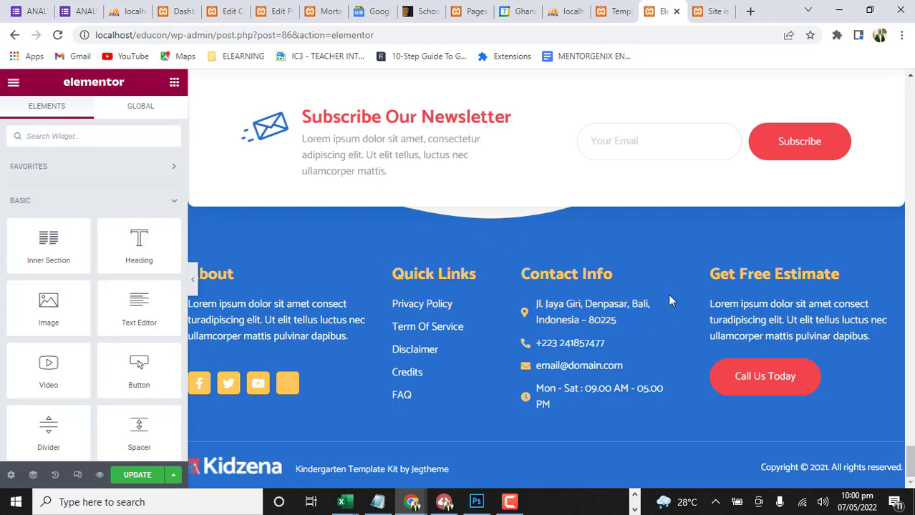
scroll(425, 220, "up", 5)
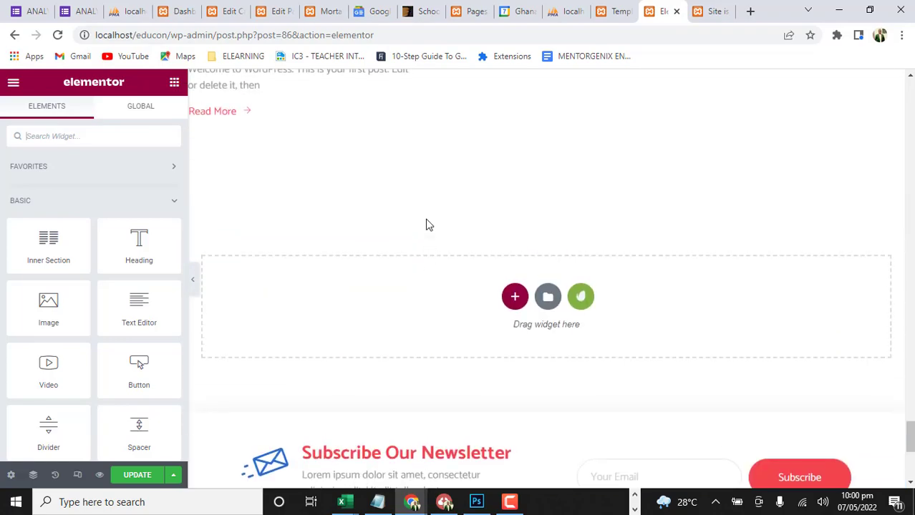
scroll(541, 255, "down", 5)
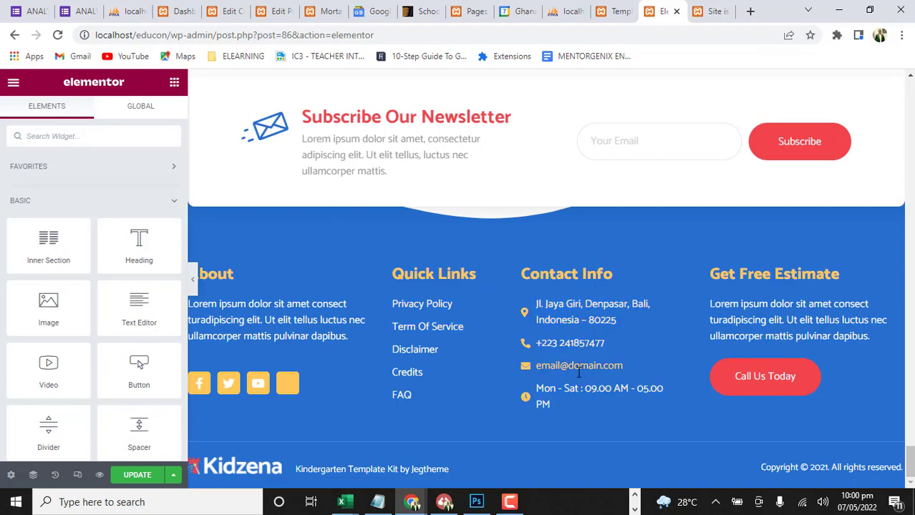
scroll(578, 373, "up", 15)
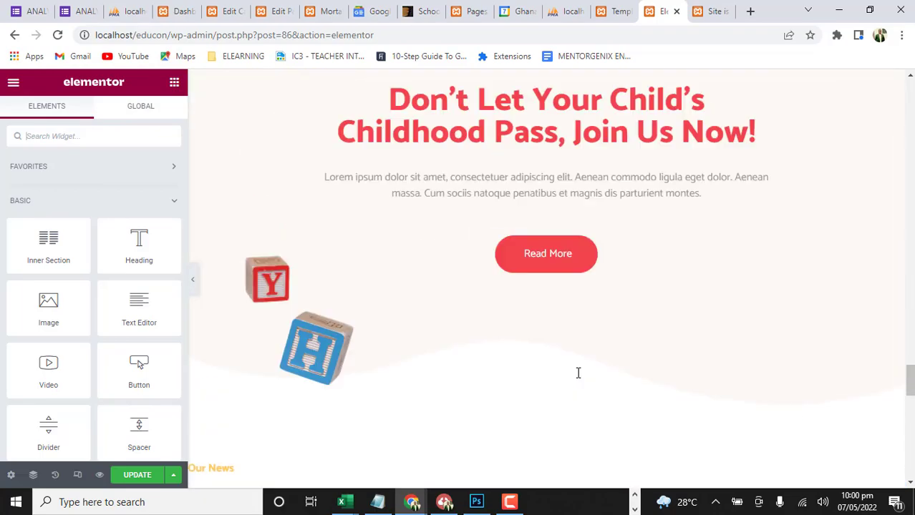
scroll(580, 344, "up", 20)
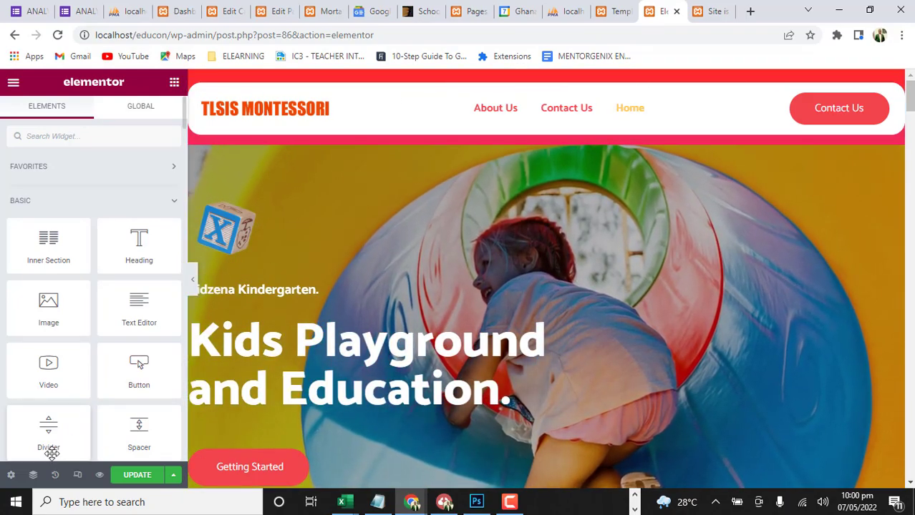
Switch the Home page's layout back to Elementor Canvas in its page settings
left_click(11, 474)
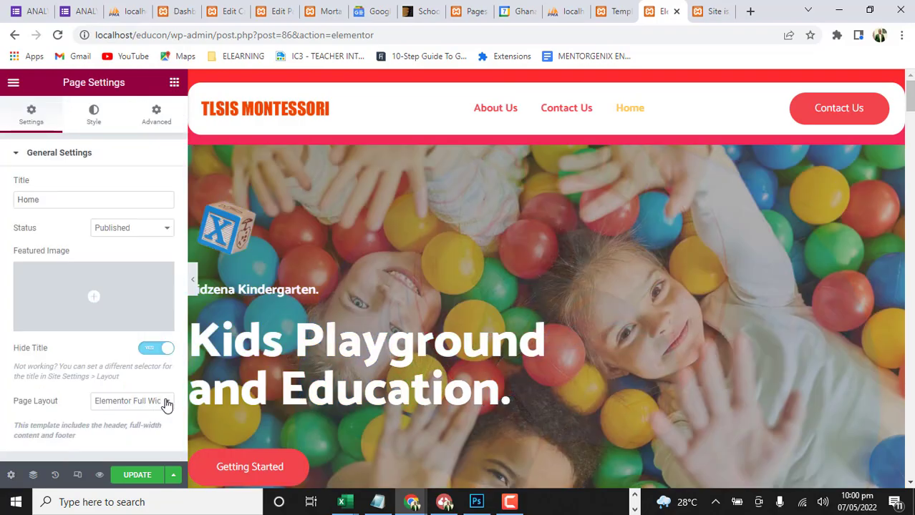
left_click(162, 402)
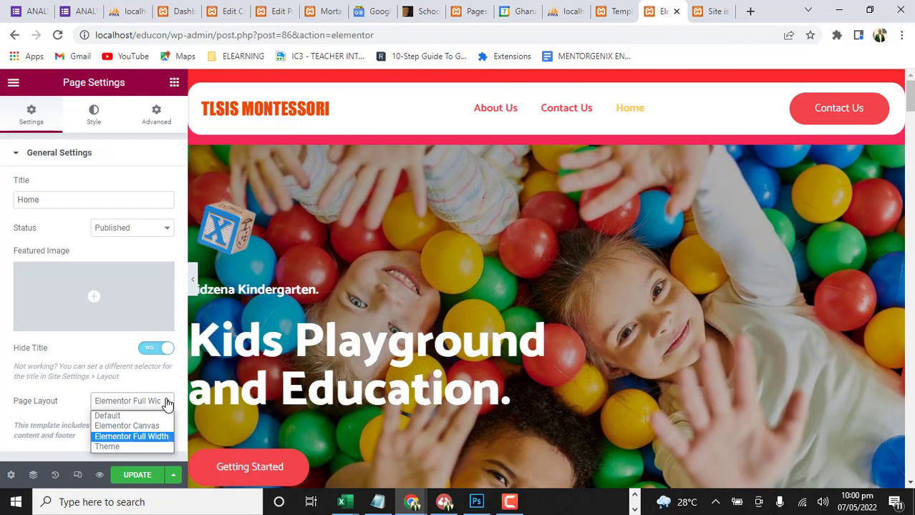
left_click(129, 427)
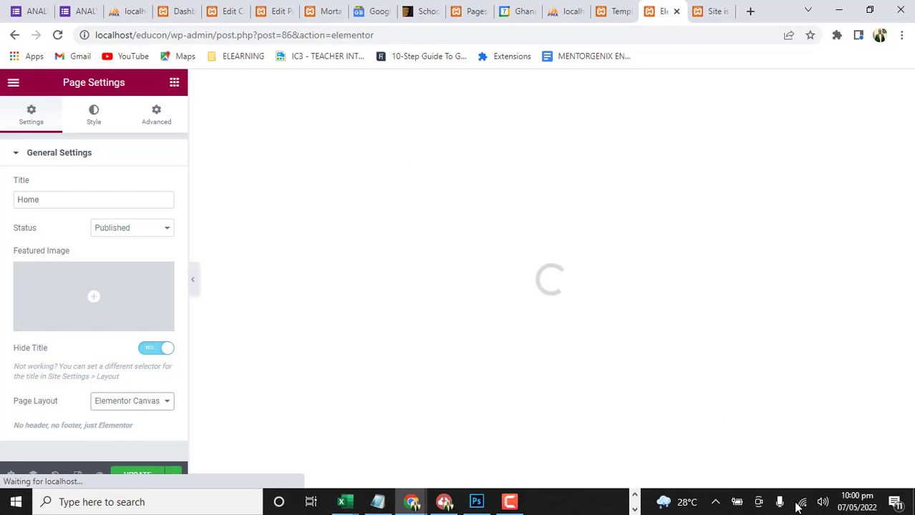
left_click(685, 505)
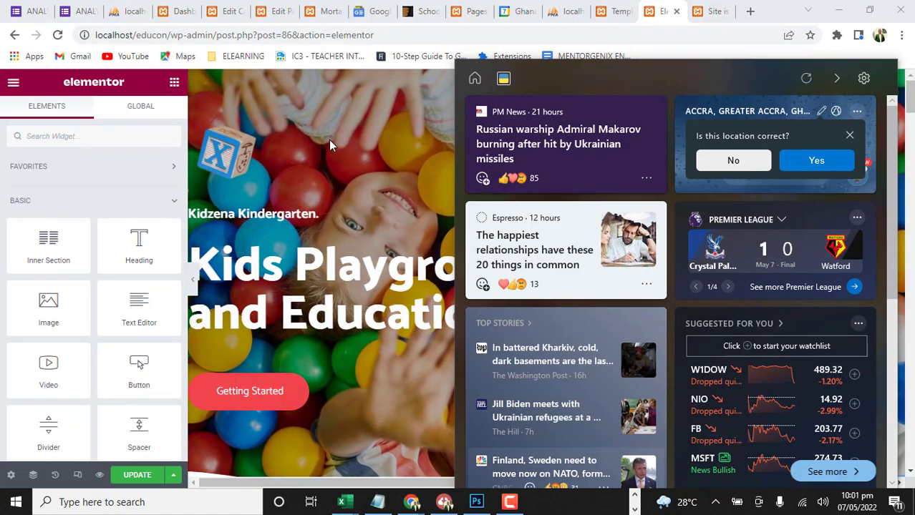
left_click(678, 411)
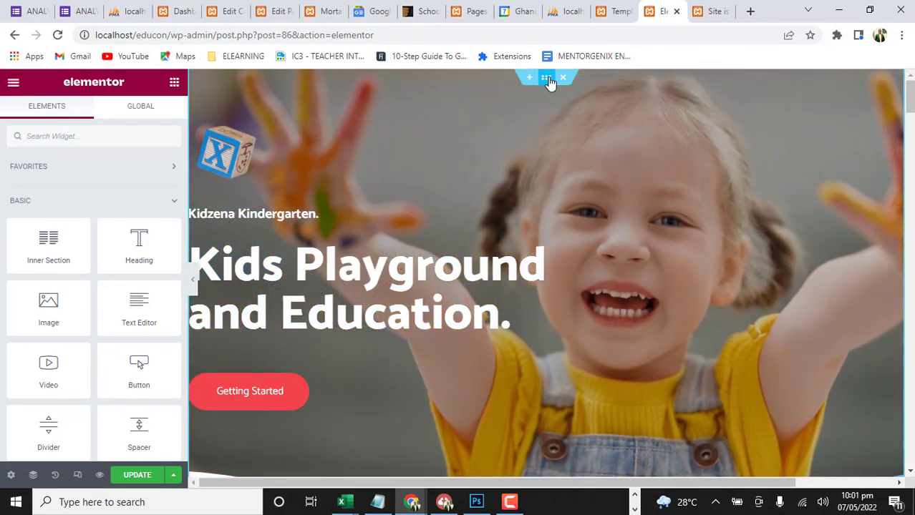
Examine the hero section's layout settings and the preview from the slideshow down to the three feature cards
left_click(547, 79)
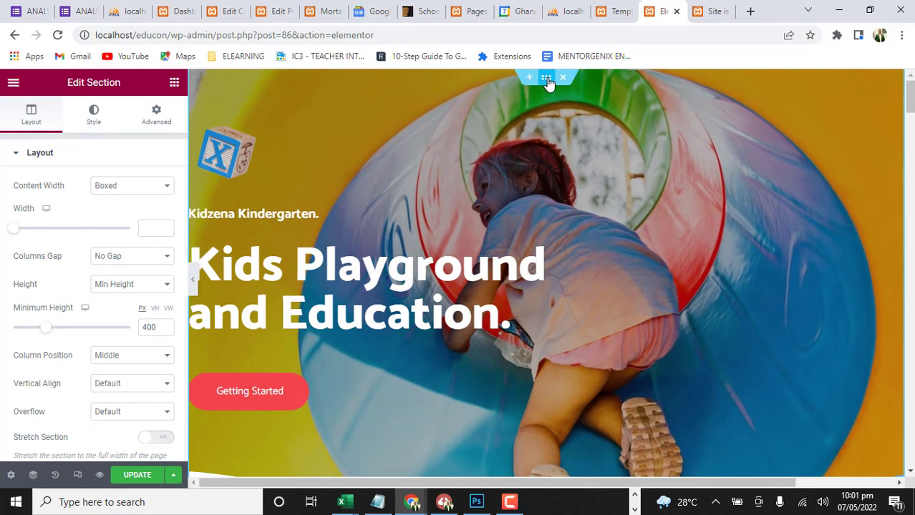
scroll(592, 211, "down", 5)
scroll(521, 259, "up", 5)
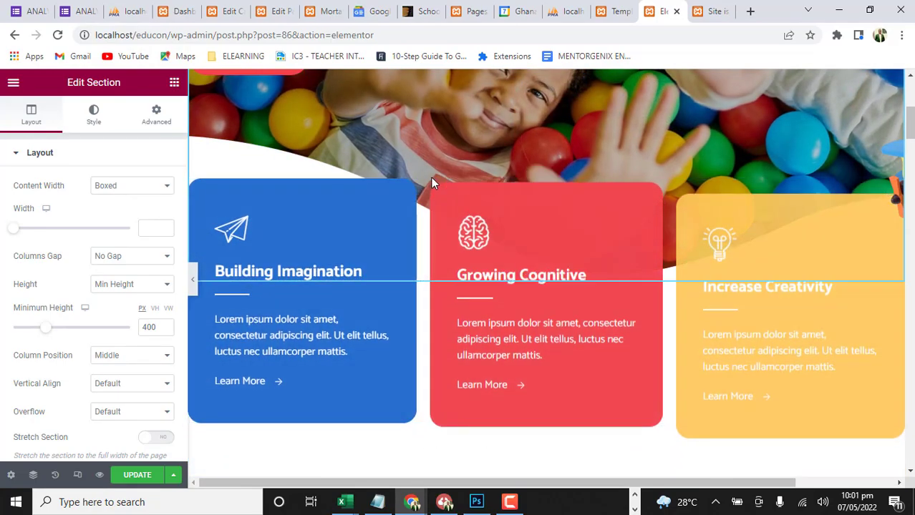
scroll(506, 139, "down", 8)
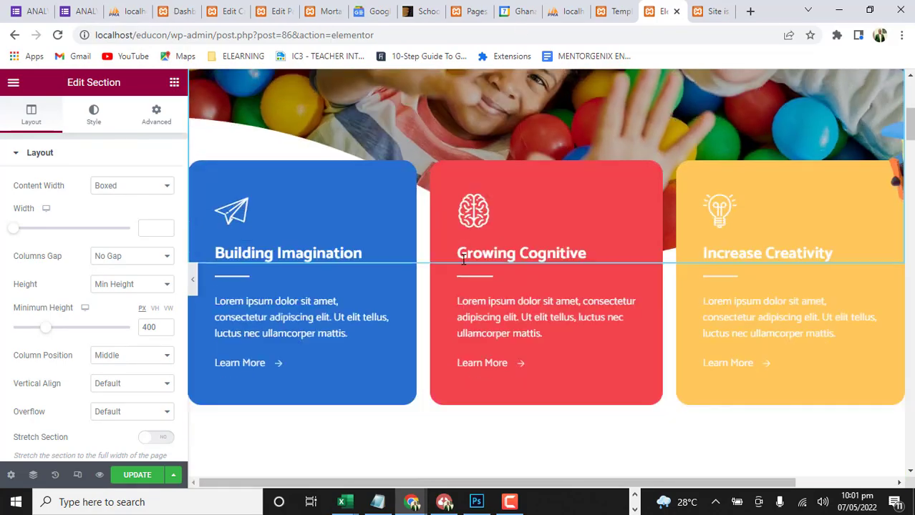
scroll(459, 254, "up", 8)
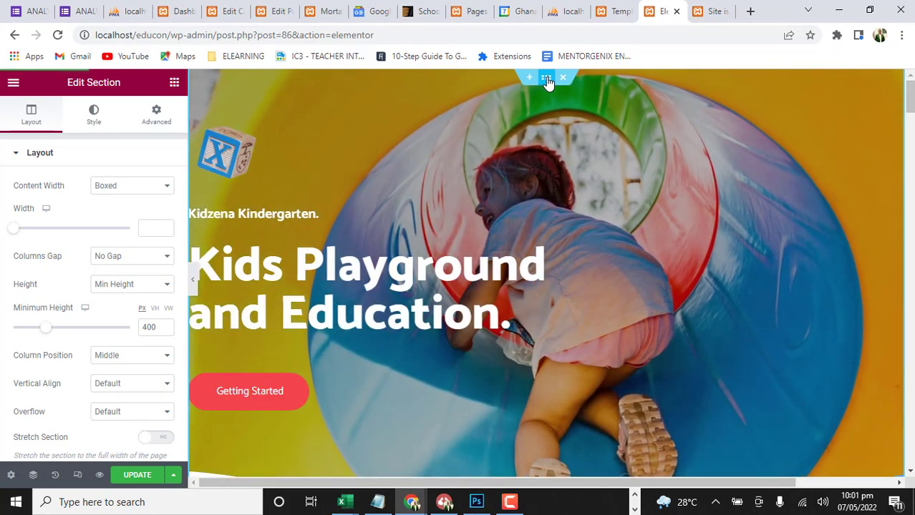
scroll(672, 295, "down", 3)
scroll(561, 141, "up", 3)
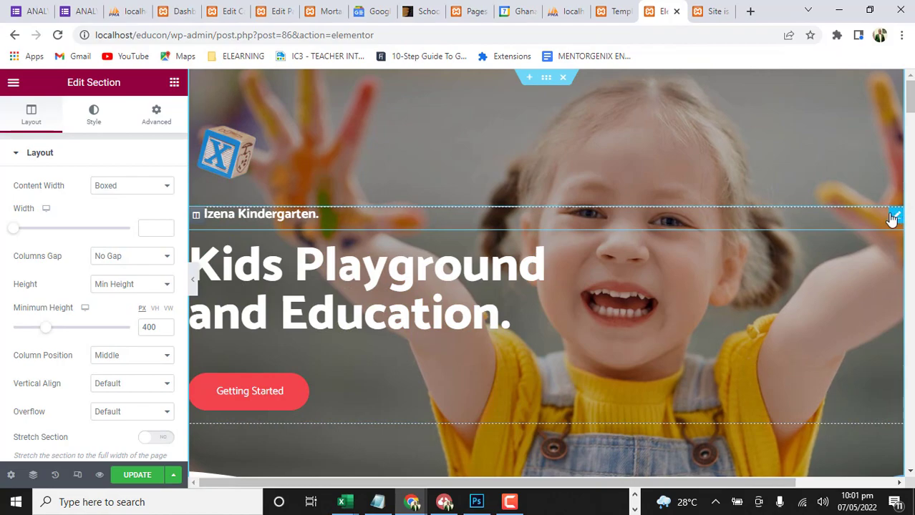
Change the small heading above "Kids Playground and Education." to "TLSIS Montessori."
left_click(894, 216)
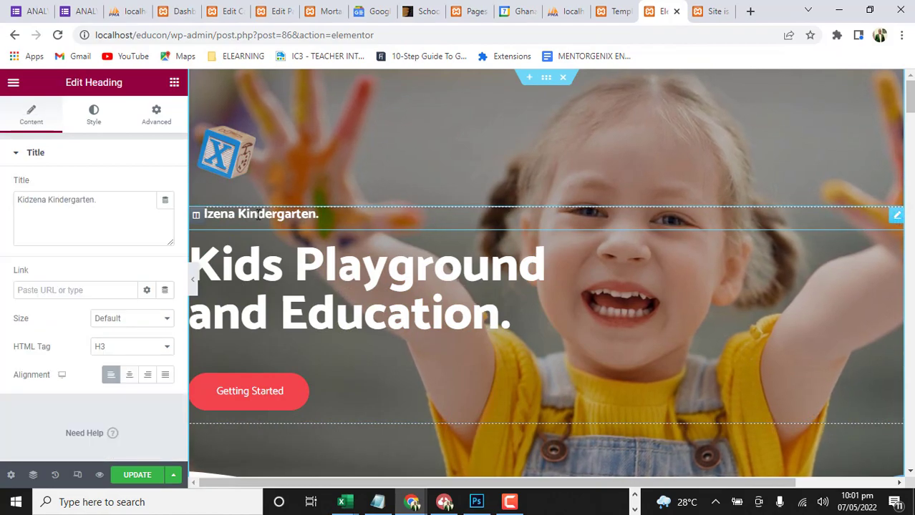
double_click(31, 201)
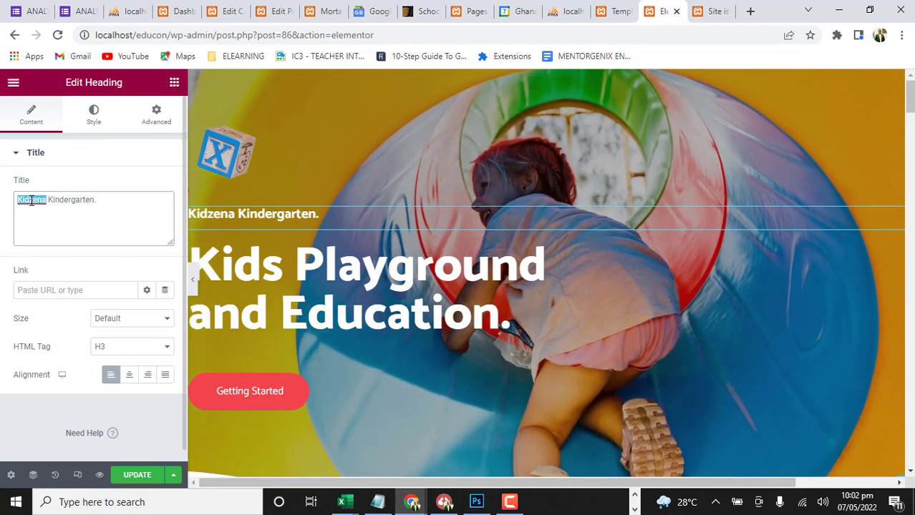
type("TL")
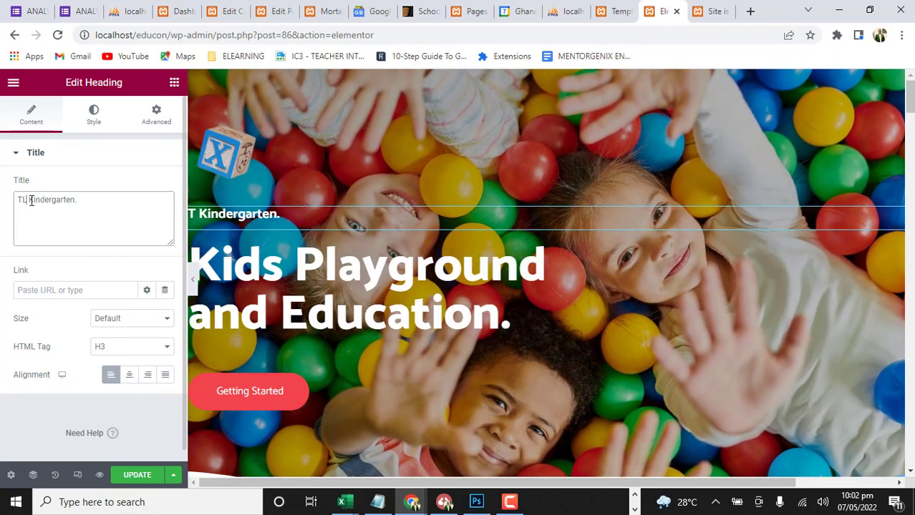
type("SIS")
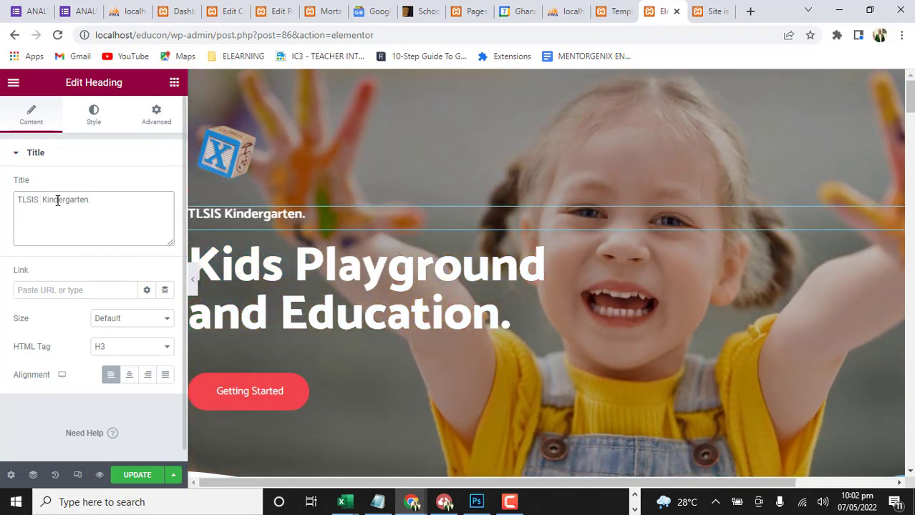
double_click(58, 201)
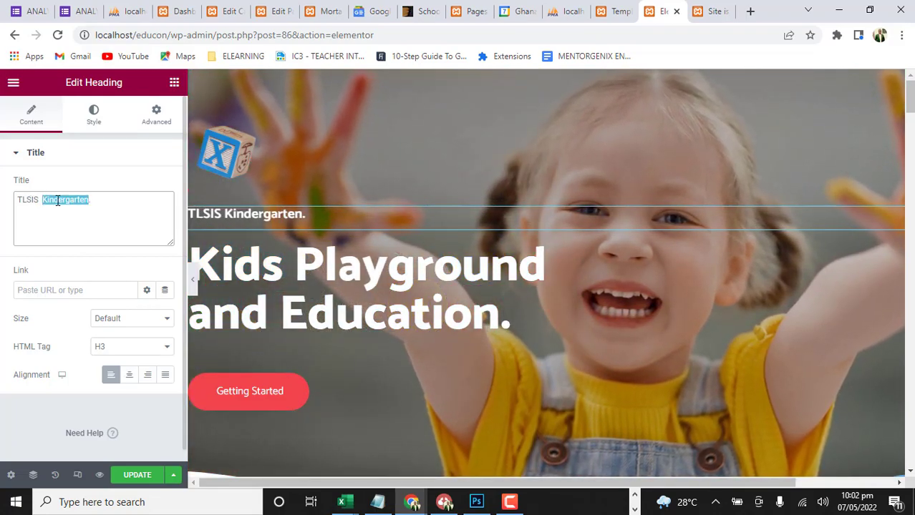
type("Montes")
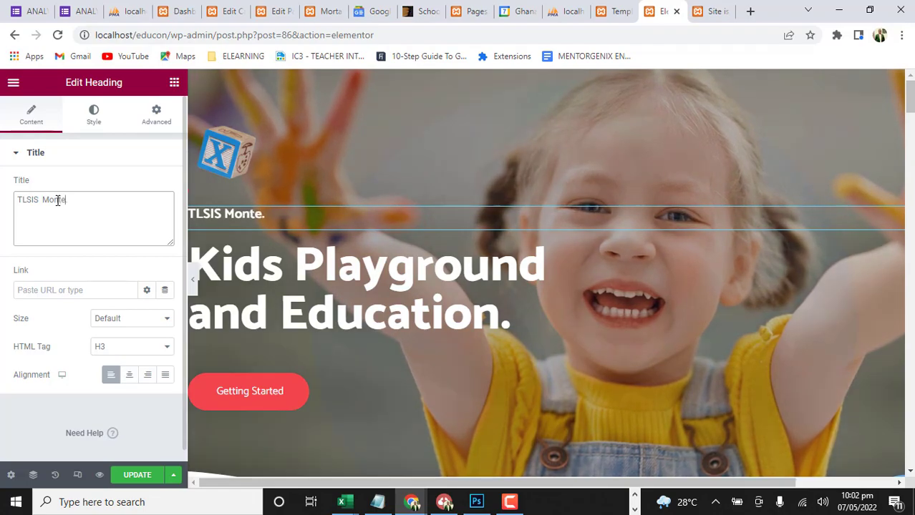
type("sori")
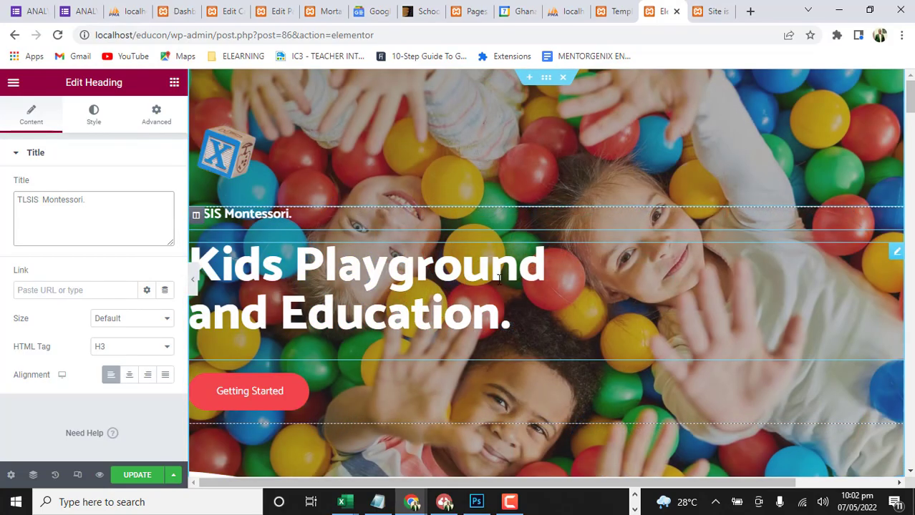
Open the hero section's background slideshow gallery for editing and remove all three stock images from it
left_click(547, 78)
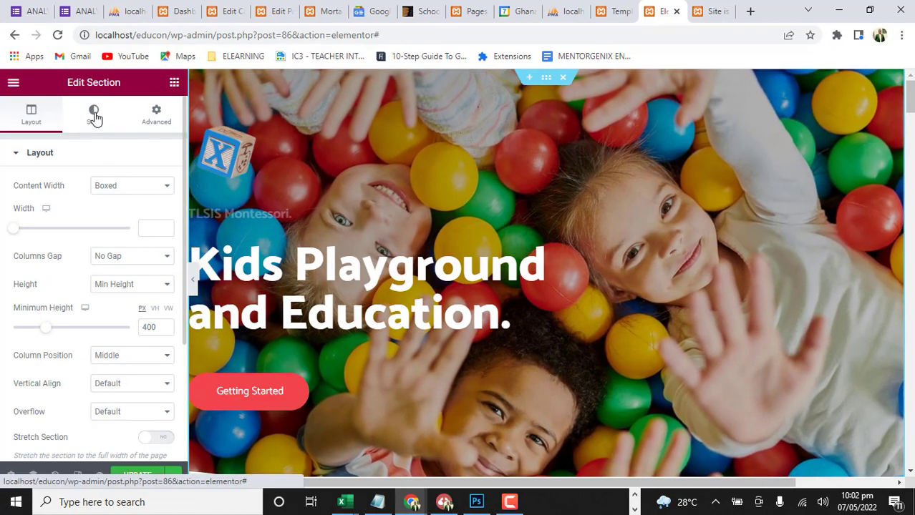
left_click(94, 117)
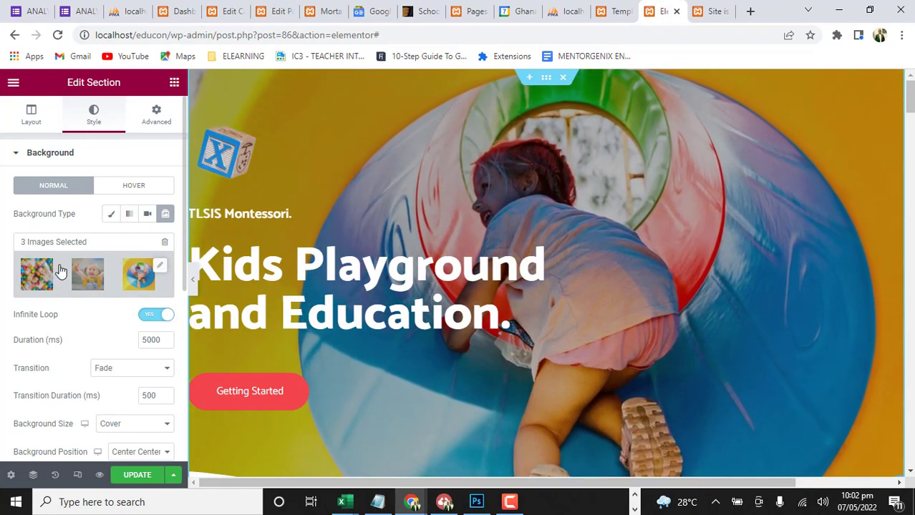
left_click(61, 270)
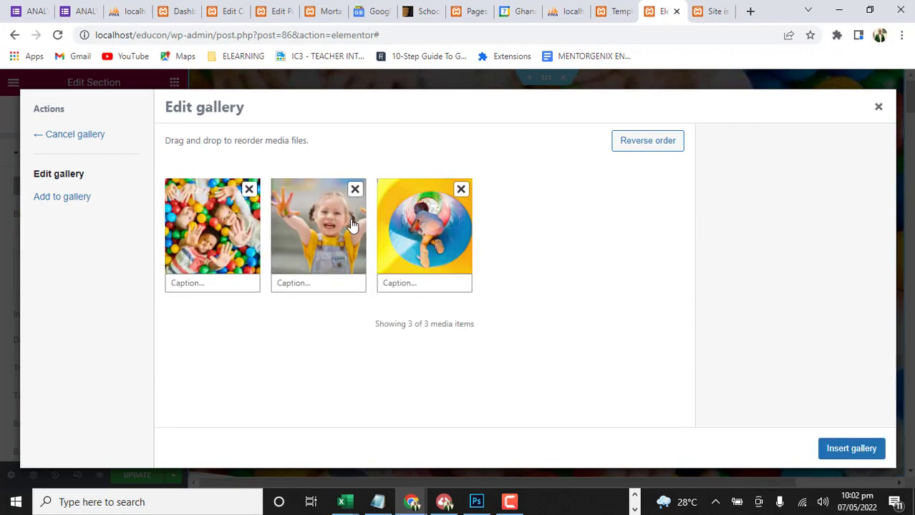
left_click(461, 190)
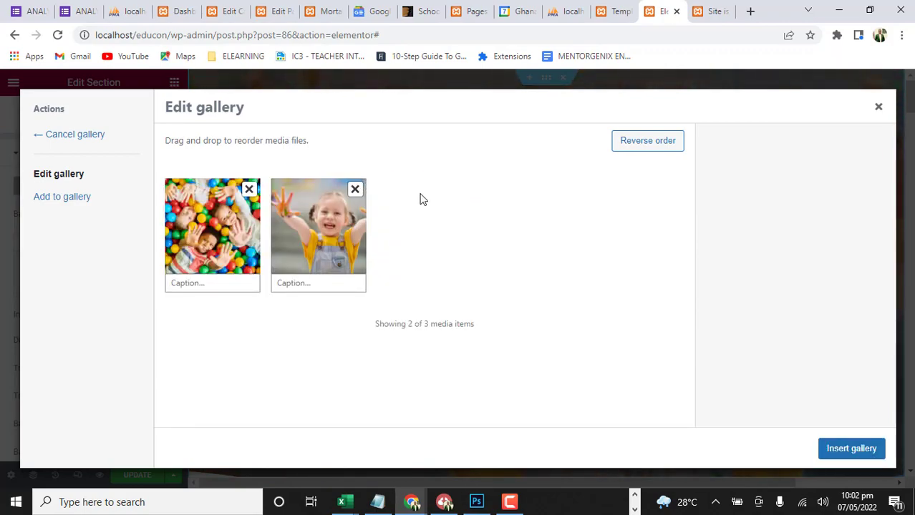
left_click(356, 190)
left_click(250, 192)
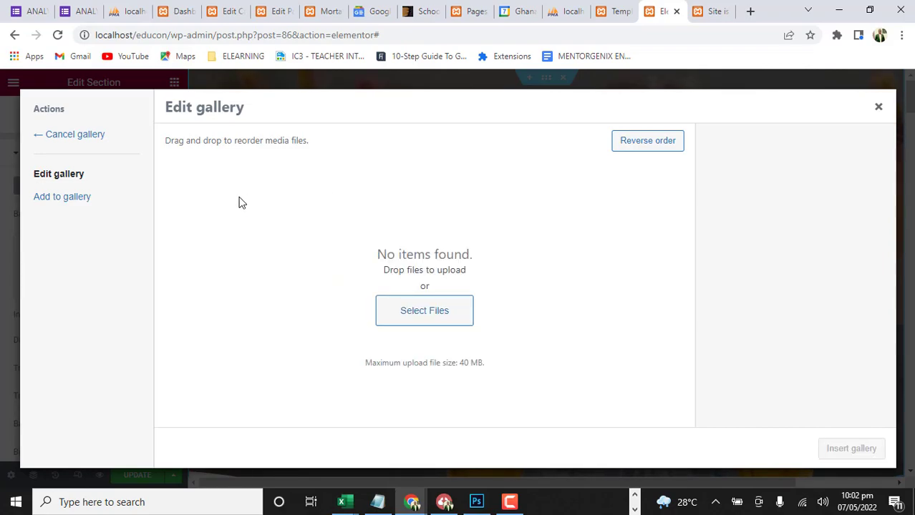
Select the school courtyard photo and the photo of seated pupils from the media library for the slideshow gallery
left_click(57, 198)
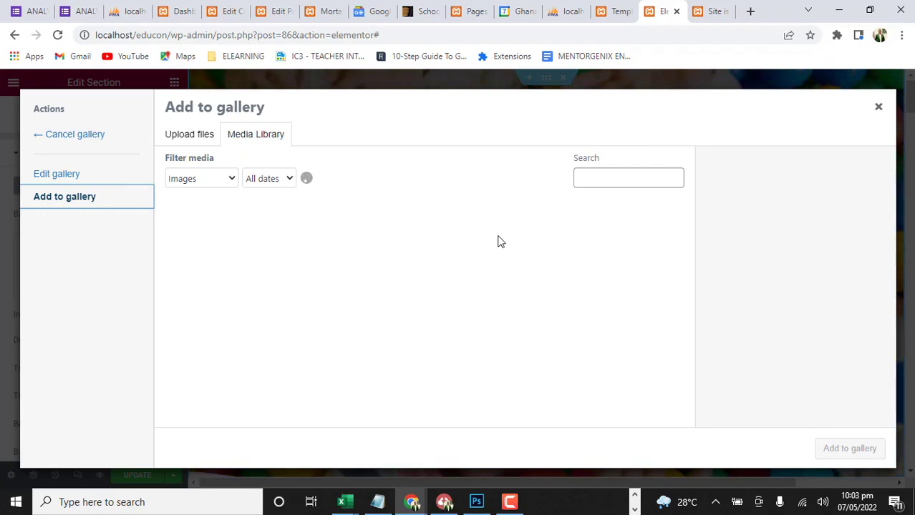
scroll(499, 242, "down", 1)
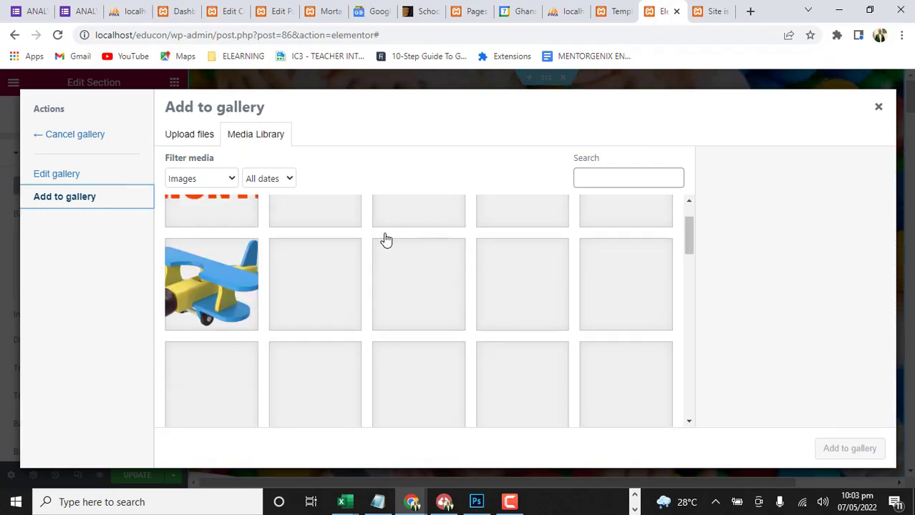
scroll(448, 260, "down", 3)
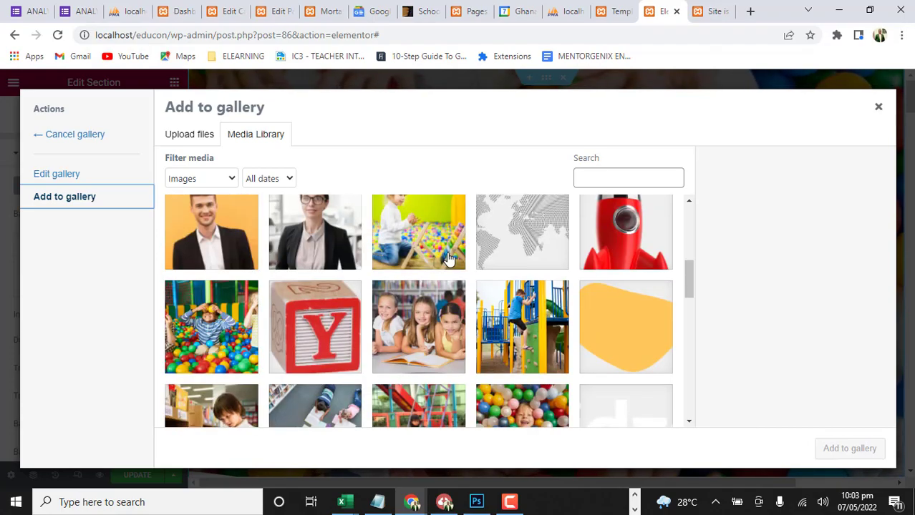
scroll(448, 259, "up", 1)
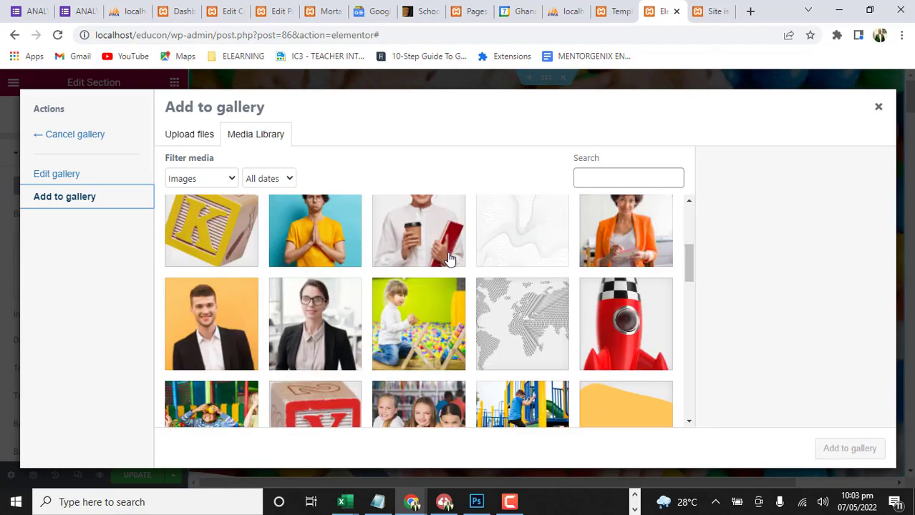
scroll(448, 260, "down", 10)
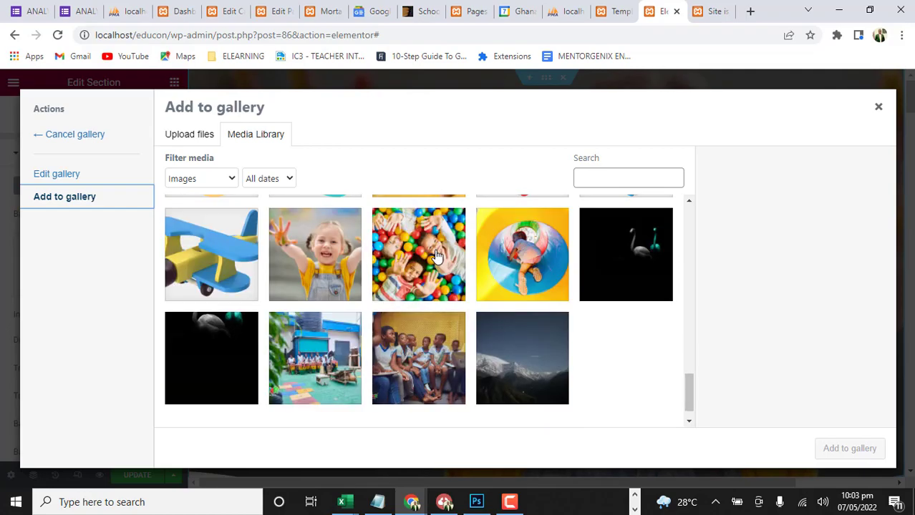
scroll(435, 256, "down", 1)
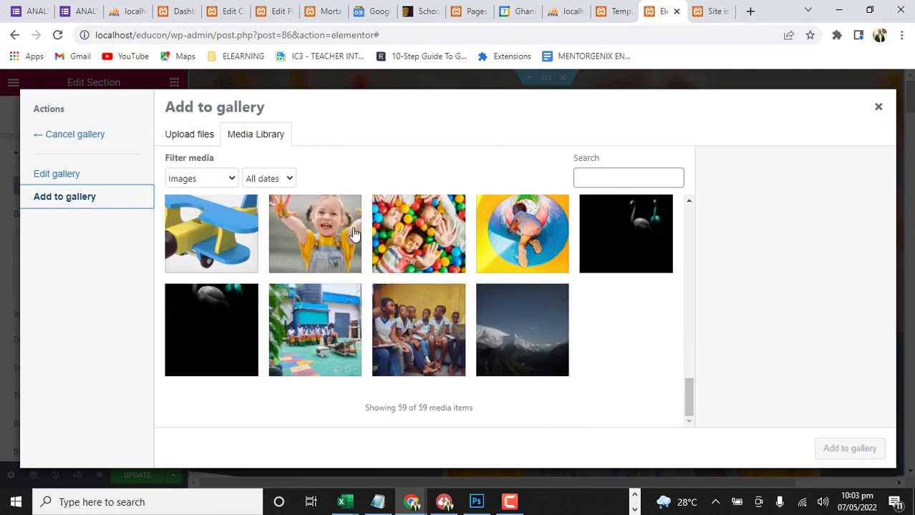
left_click(337, 340)
left_click(407, 339)
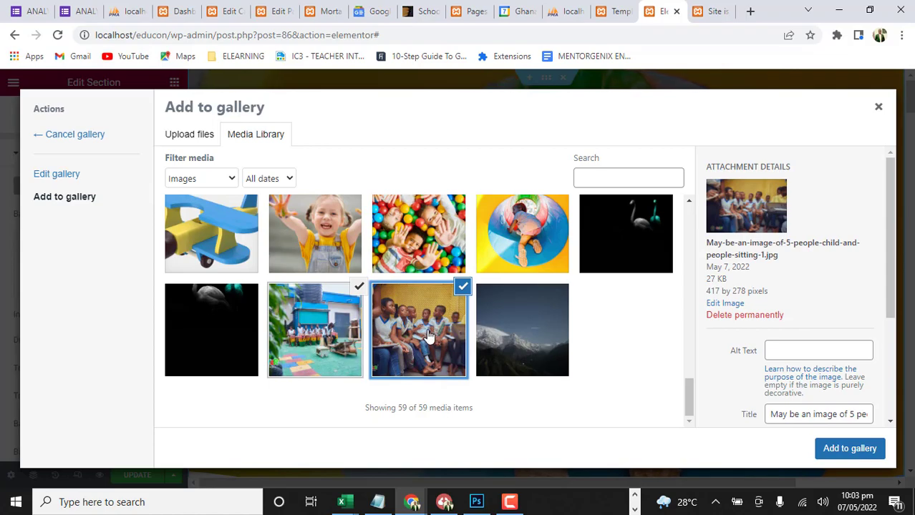
Add the playground photo PGFXP8T.jpg to the selection and insert the three images as the hero section's background slideshow
scroll(428, 336, "up", 5)
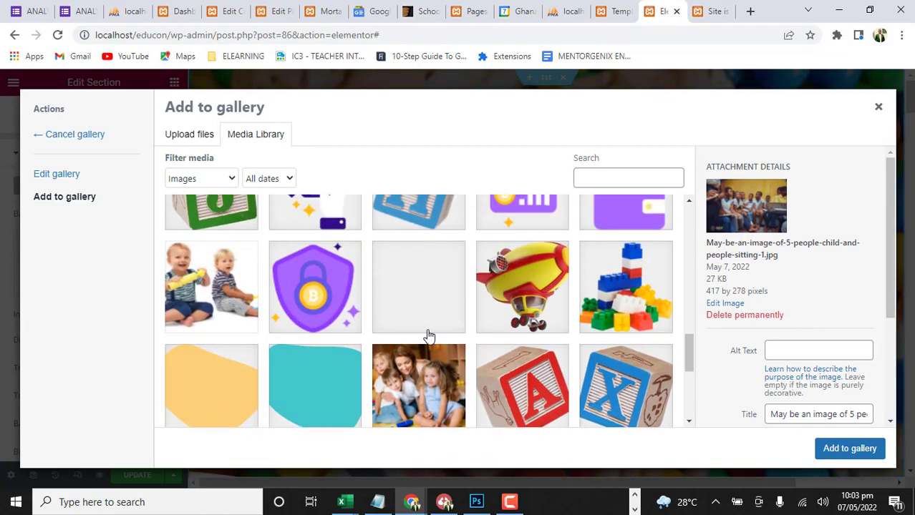
scroll(428, 336, "up", 5)
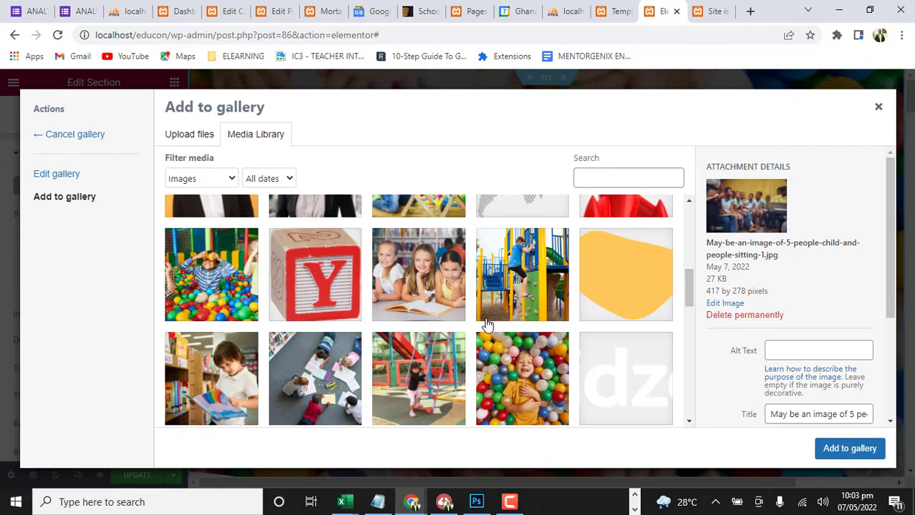
scroll(427, 338, "up", 5)
scroll(428, 337, "down", 10)
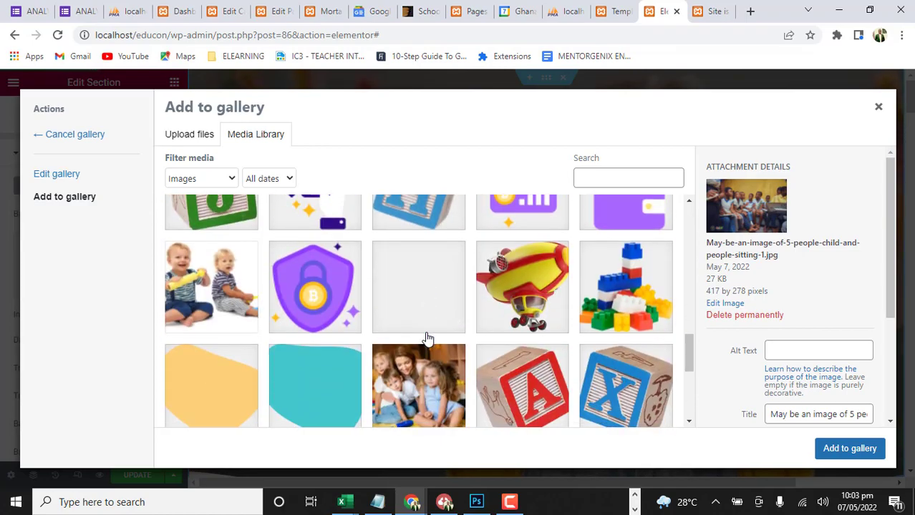
scroll(428, 338, "down", 5)
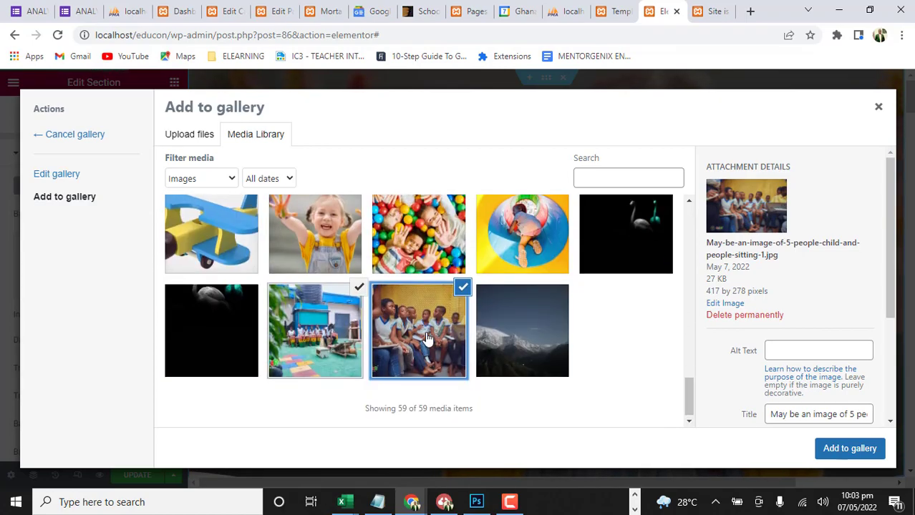
scroll(428, 338, "up", 10)
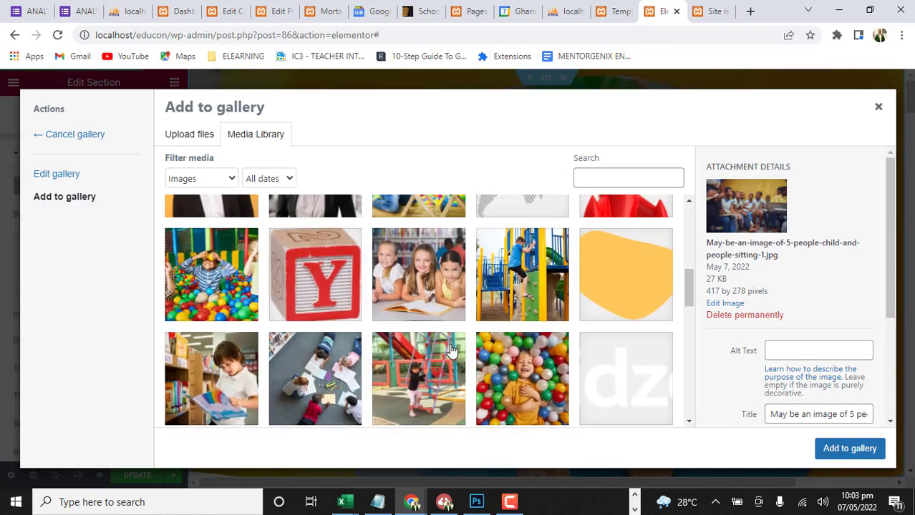
left_click(428, 371)
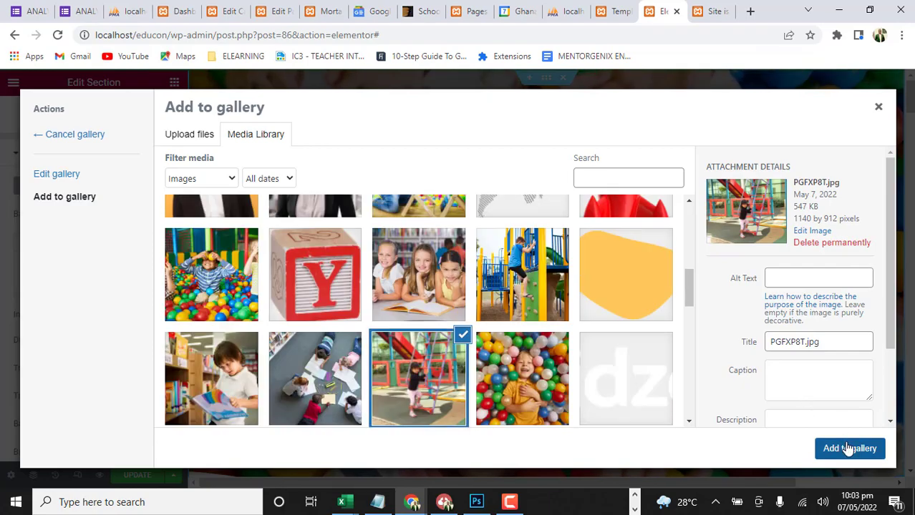
left_click(850, 448)
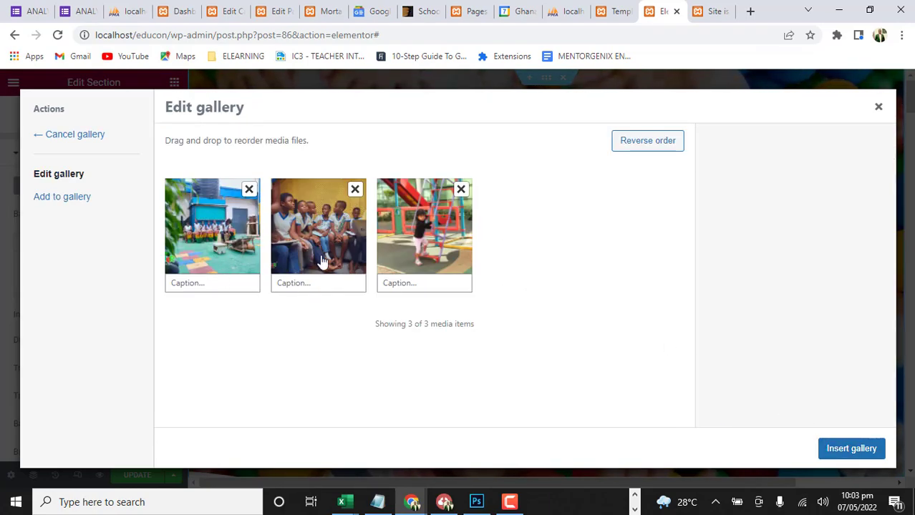
left_click(851, 449)
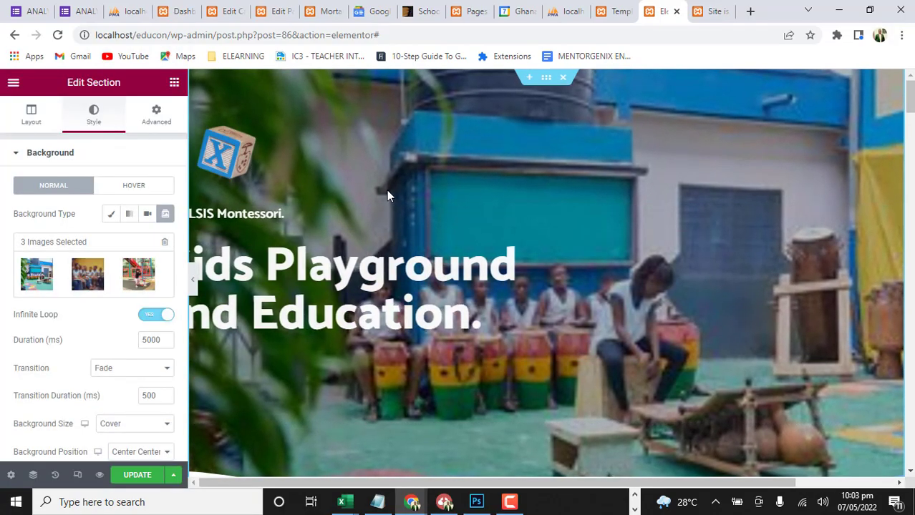
scroll(561, 222, "down", 3)
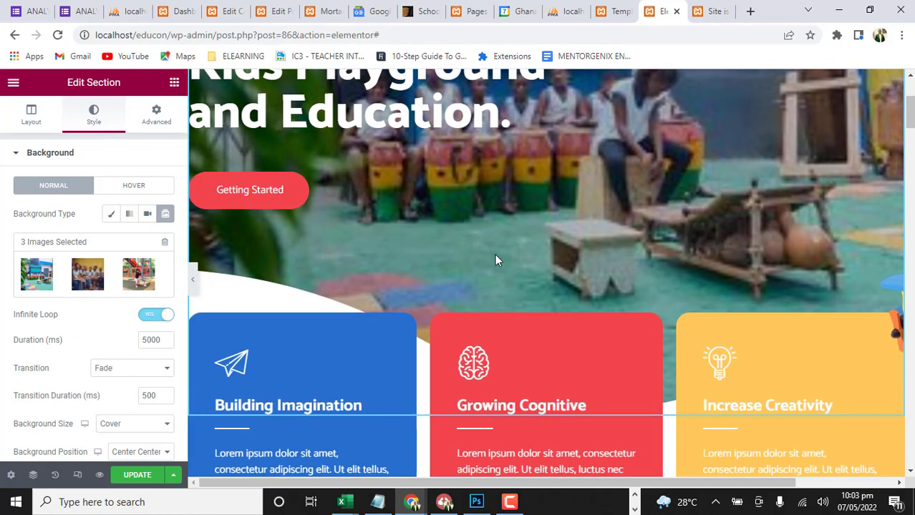
scroll(495, 254, "up", 2)
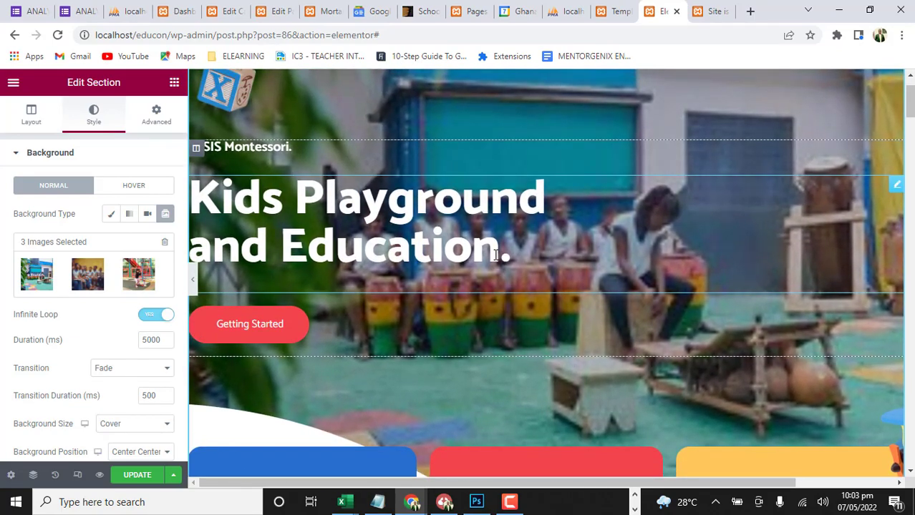
scroll(538, 269, "up", 1)
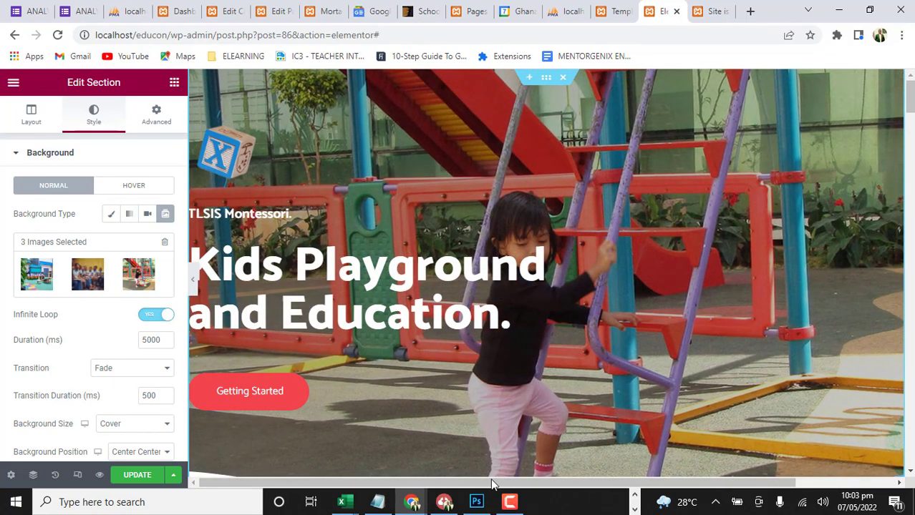
left_click(477, 506)
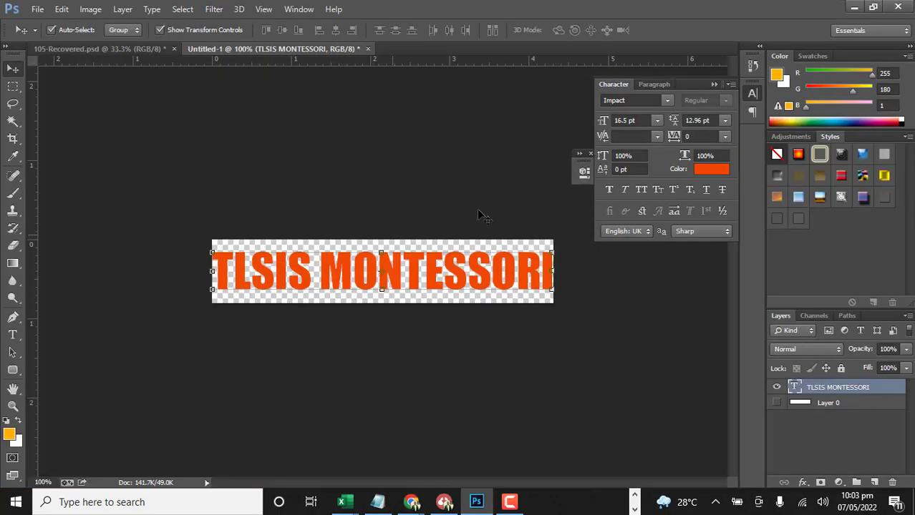
left_click(855, 7)
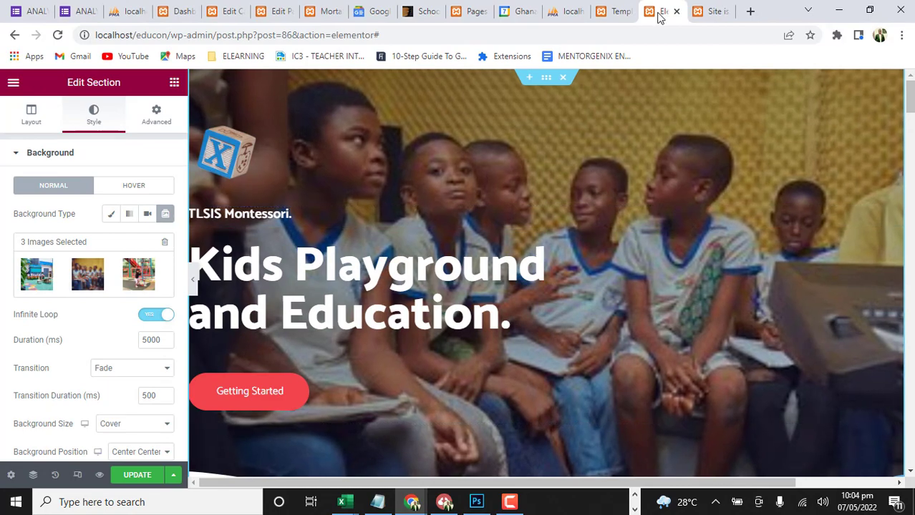
Open the website mokmontessori.educonclimax.com in a new browser tab
left_click(750, 11)
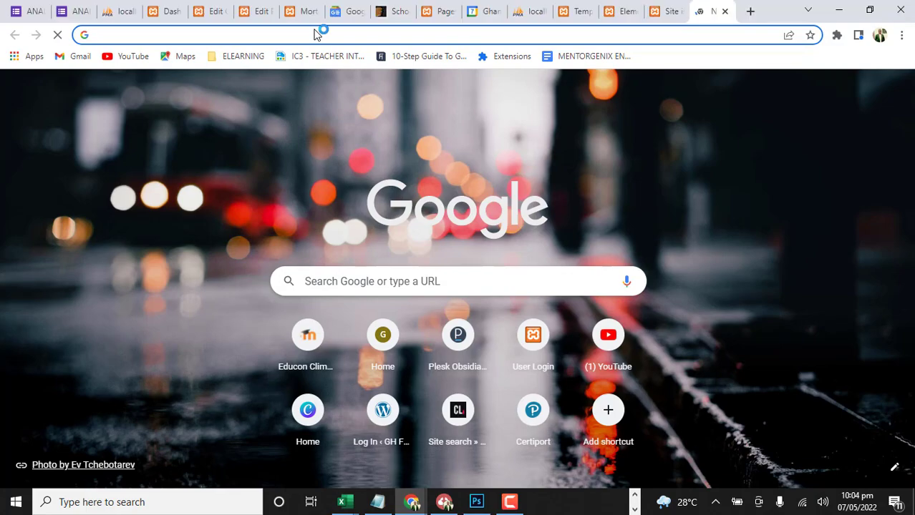
type("mokmontessori.educonclimax.com")
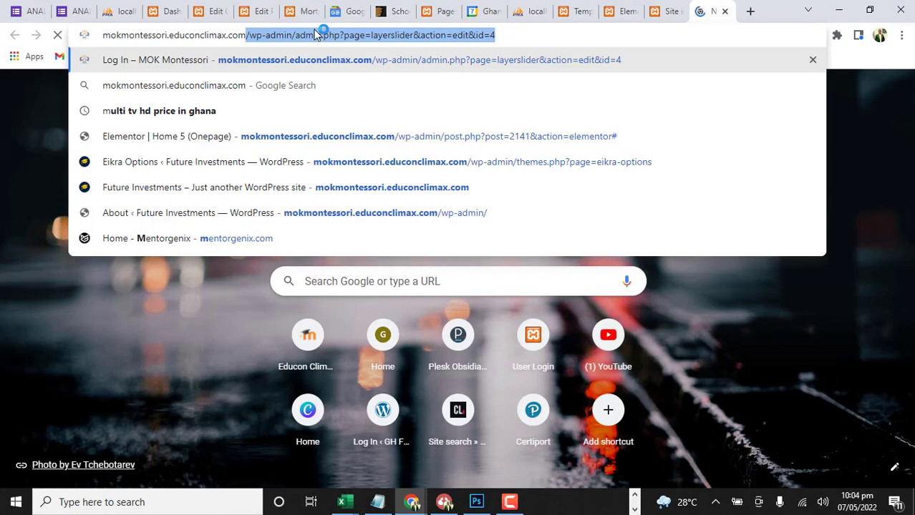
left_click_drag(519, 34, 249, 47)
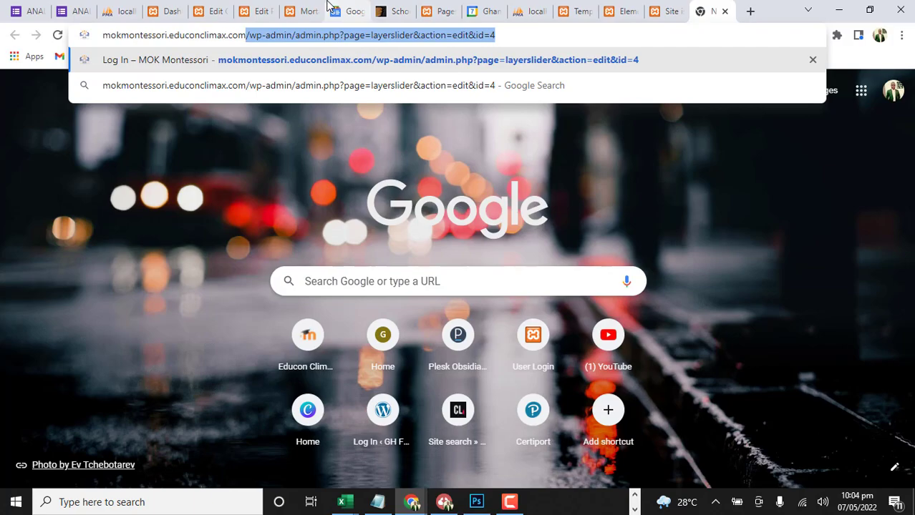
key("BackSpace")
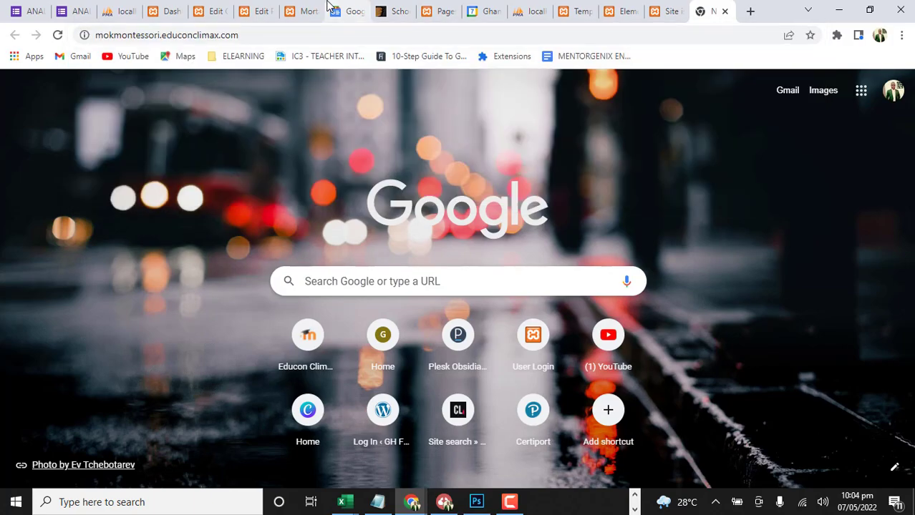
left_click(632, 65)
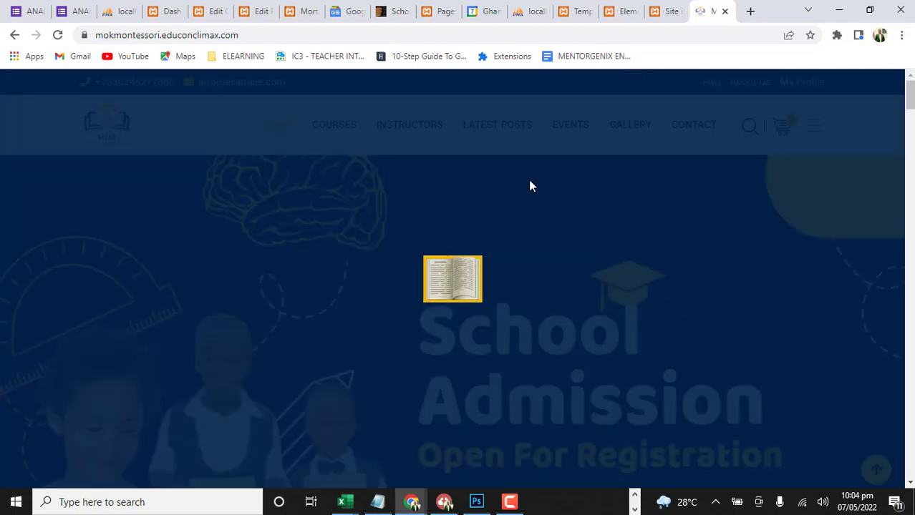
Examine the MOK Montessori home page's hero slideshow and how it leads into the About Our School and Latest Announcements blocks
scroll(519, 229, "down", 2)
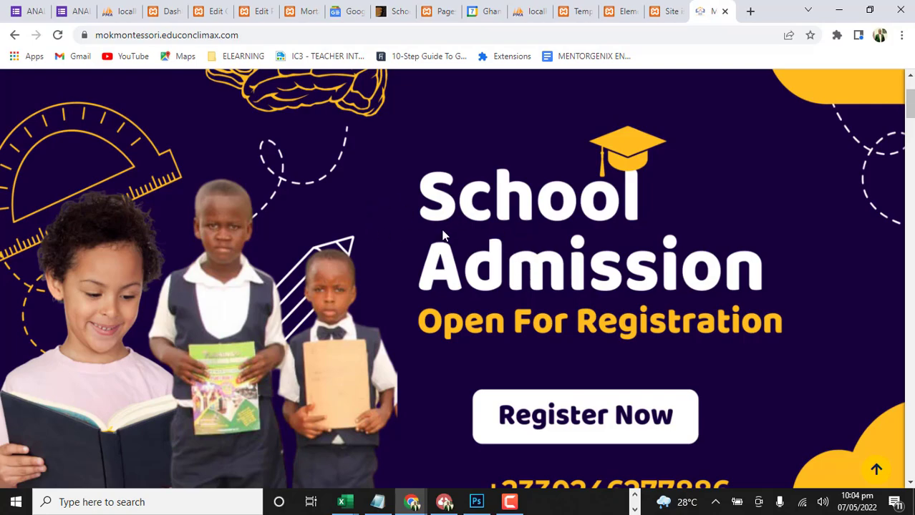
scroll(460, 244, "down", 3)
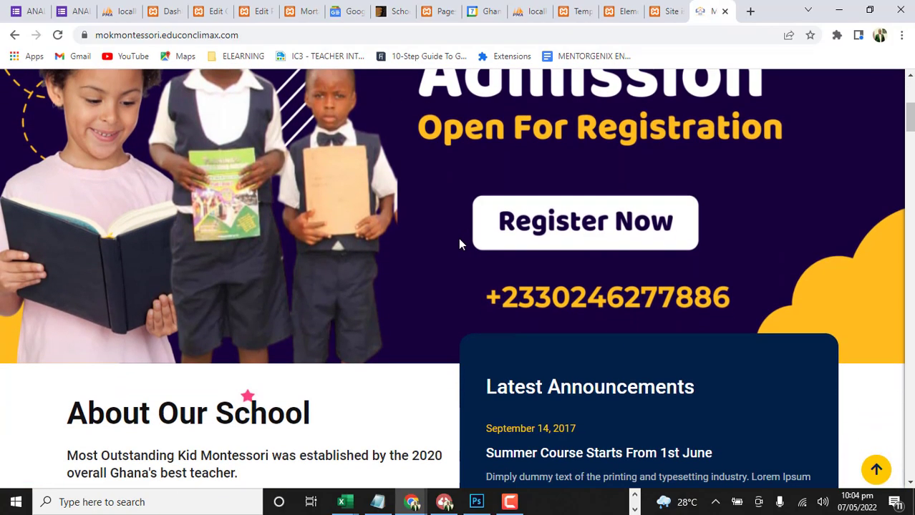
scroll(461, 241, "up", 3)
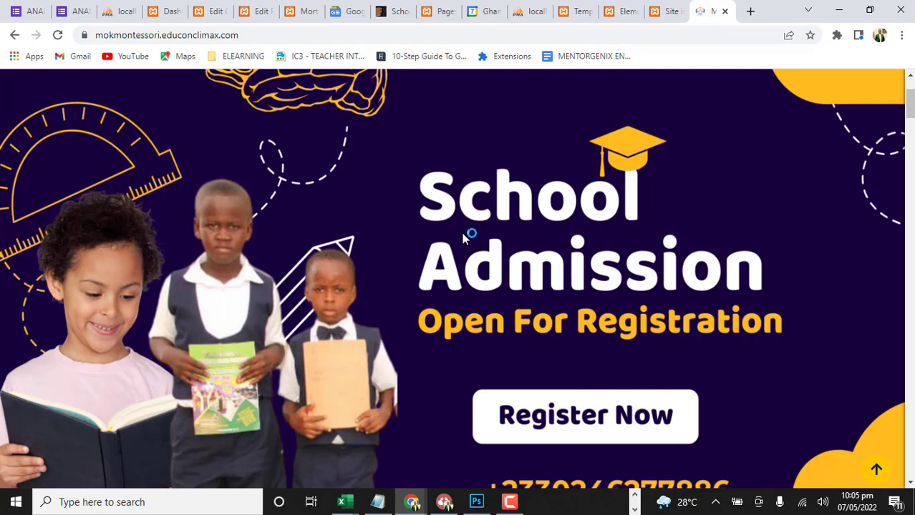
scroll(690, 258, "down", 4)
scroll(395, 247, "up", 3)
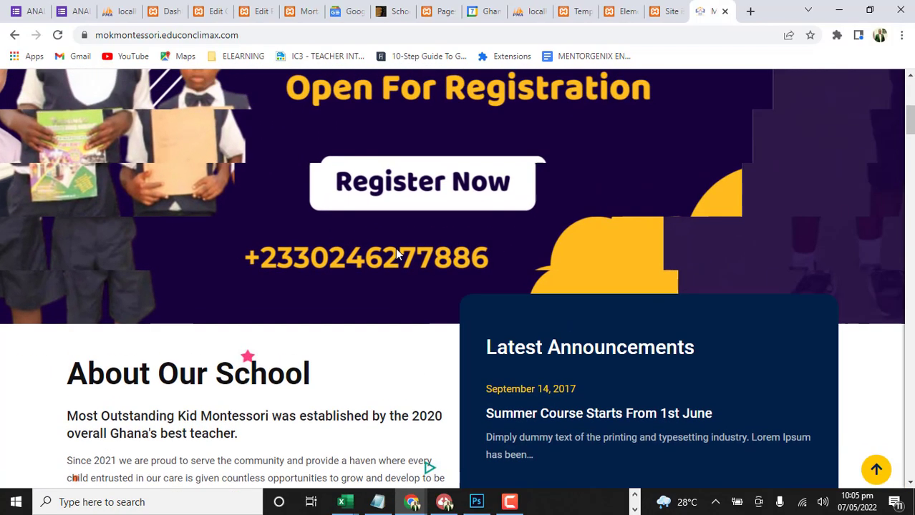
scroll(501, 247, "up", 3)
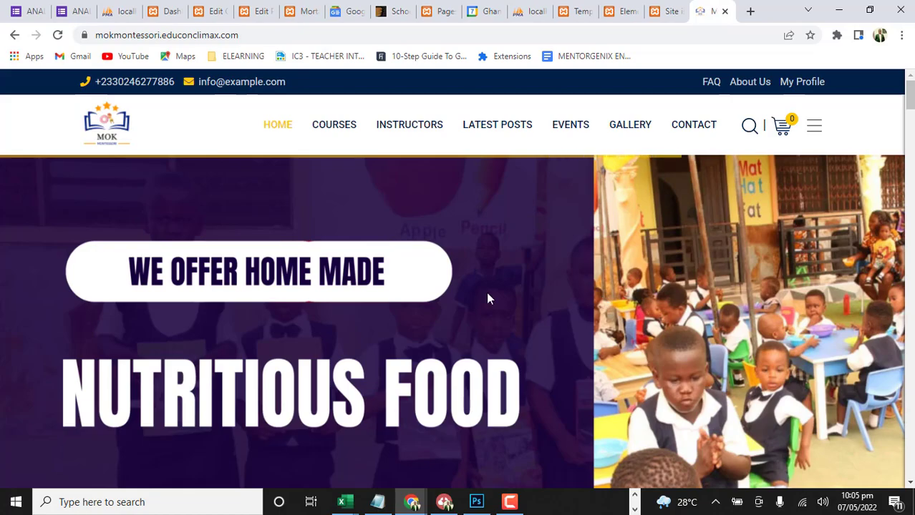
scroll(485, 282, "down", 2)
scroll(433, 244, "down", 11)
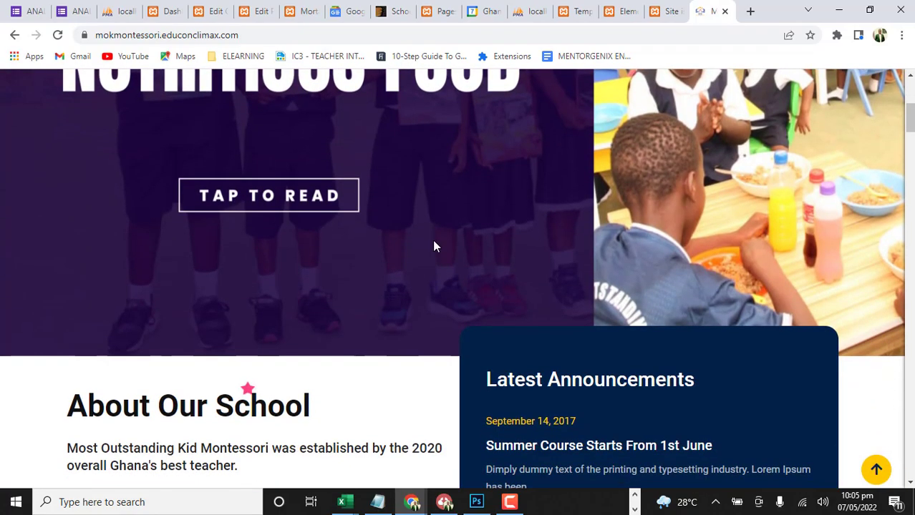
Review the home page's middle sections, from What We Are Offering and Featured Courses through parent testimonials, Upcoming Events and the statistics counters
scroll(433, 245, "down", 1)
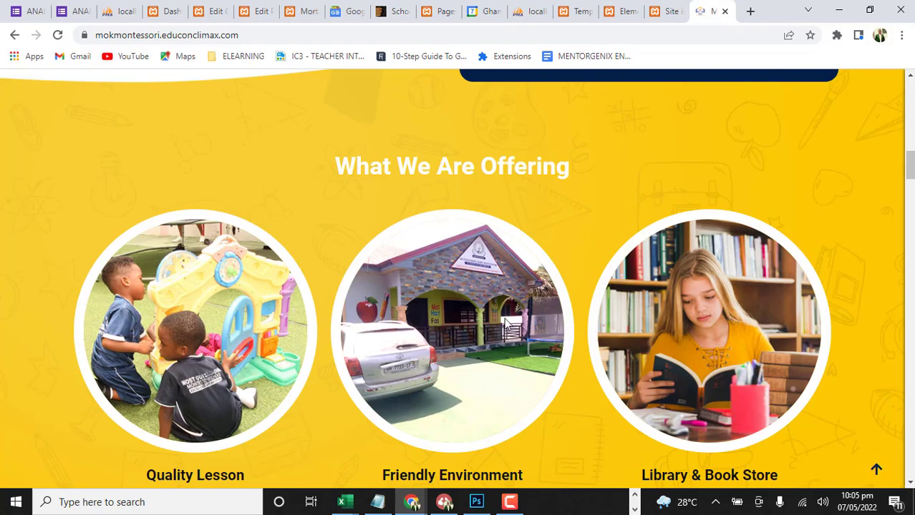
scroll(452, 317, "down", 1)
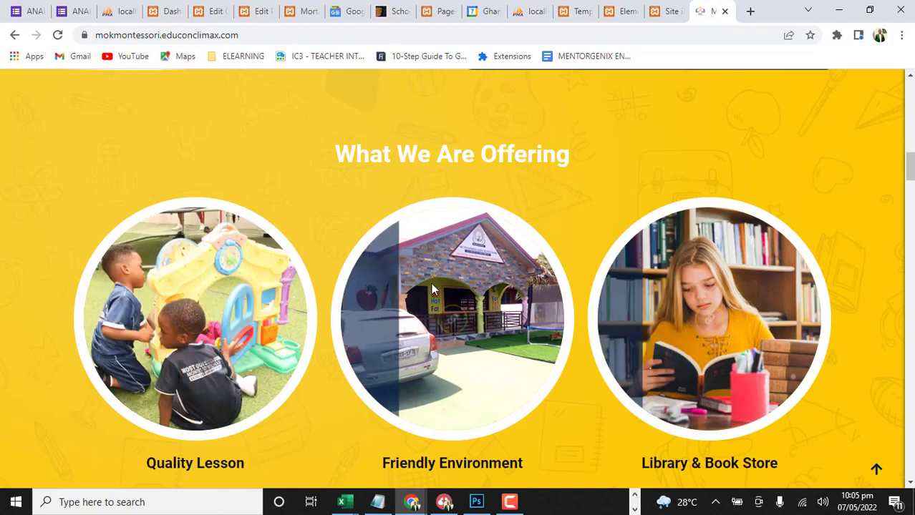
scroll(432, 289, "down", 1)
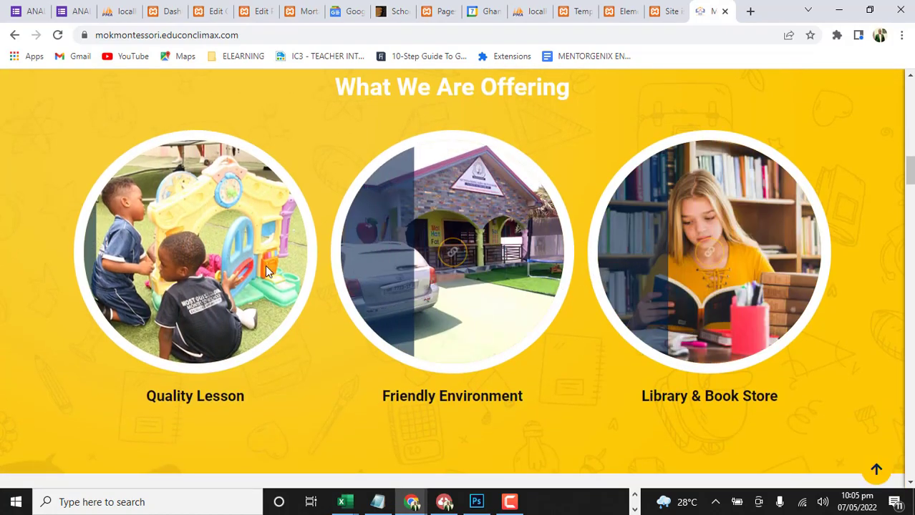
scroll(206, 265, "down", 3)
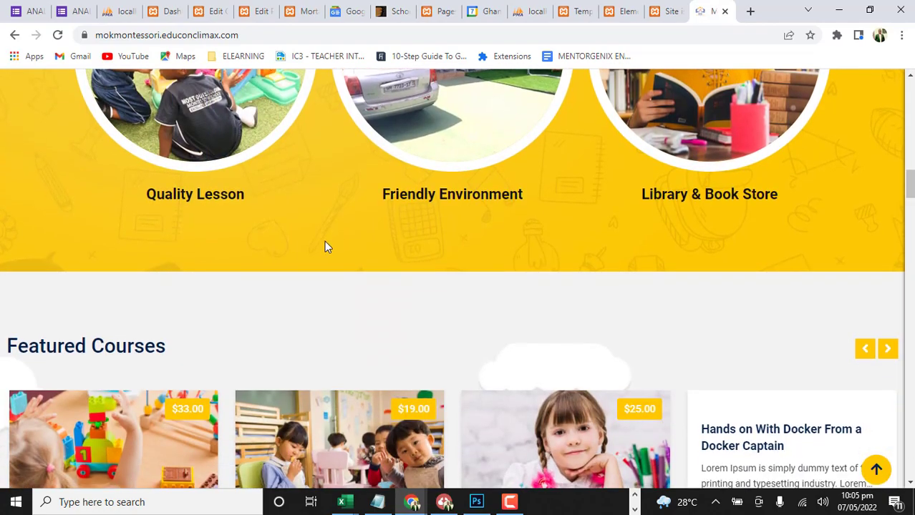
scroll(324, 243, "down", 2)
scroll(330, 240, "down", 3)
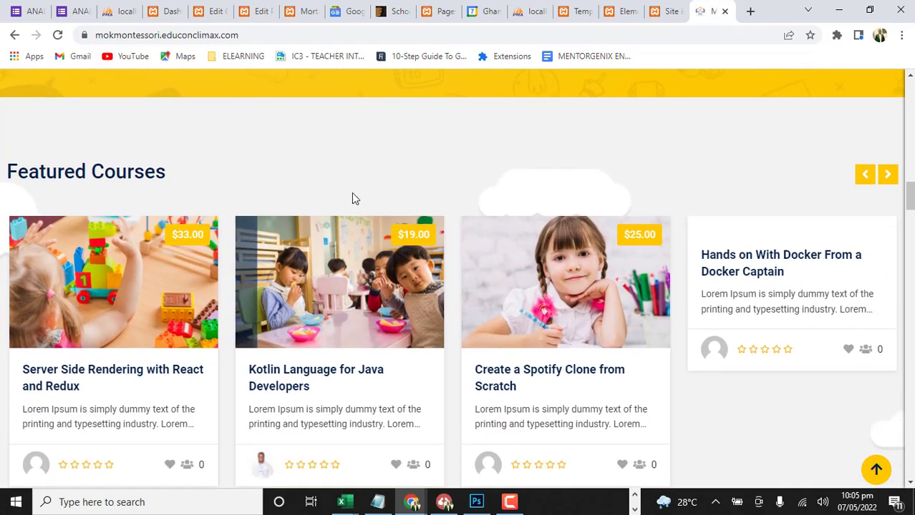
scroll(422, 208, "down", 10)
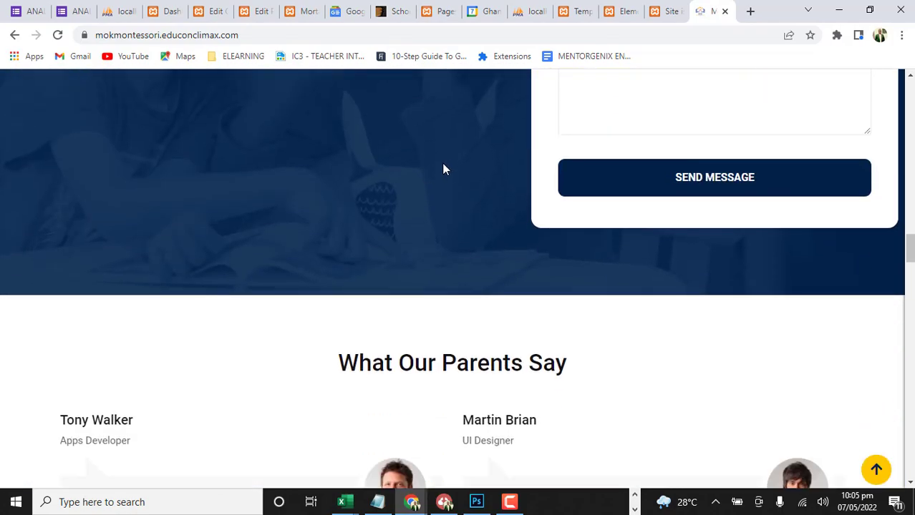
scroll(430, 215, "down", 5)
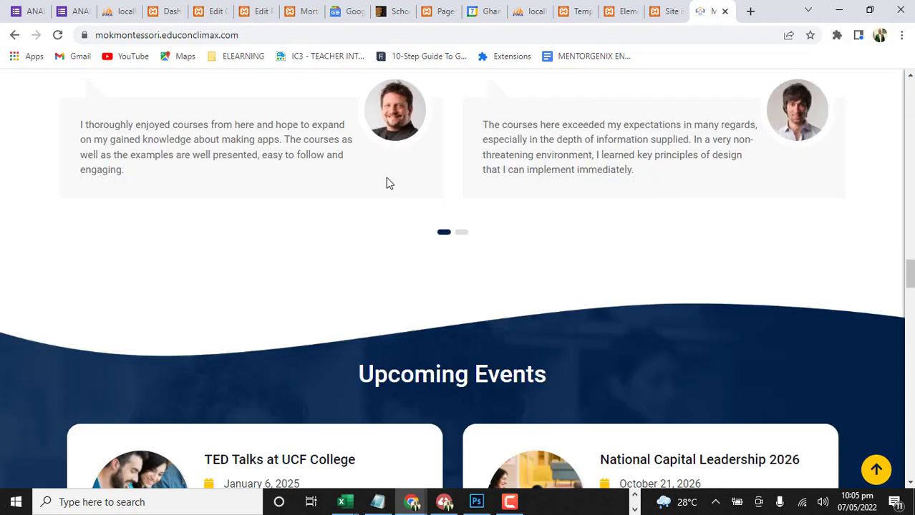
scroll(386, 184, "down", 3)
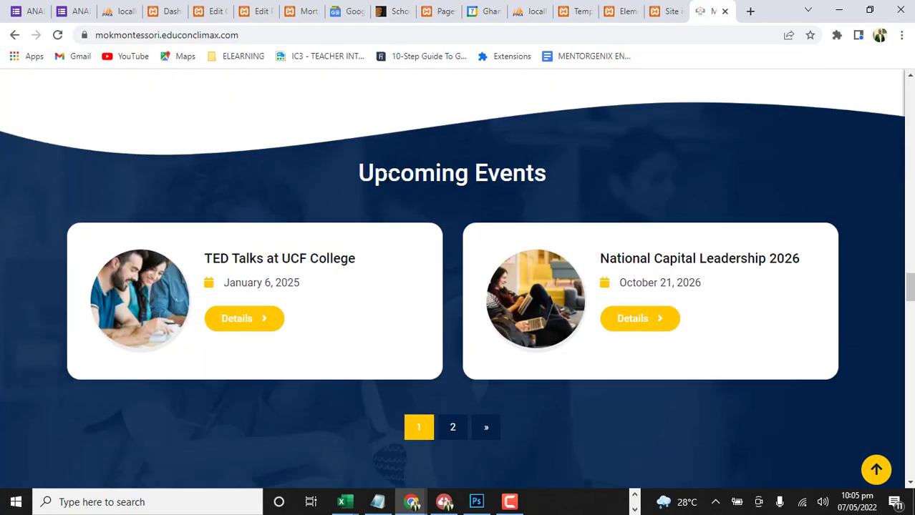
scroll(386, 184, "down", 1)
scroll(386, 183, "down", 5)
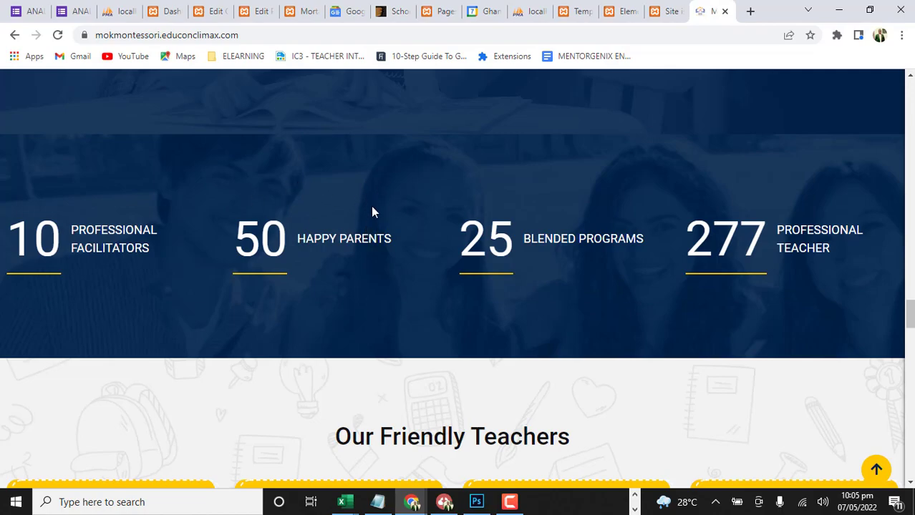
Examine the teacher cards in the Our Friendly Teachers section and open page 2 of the list
scroll(372, 211, "down", 4)
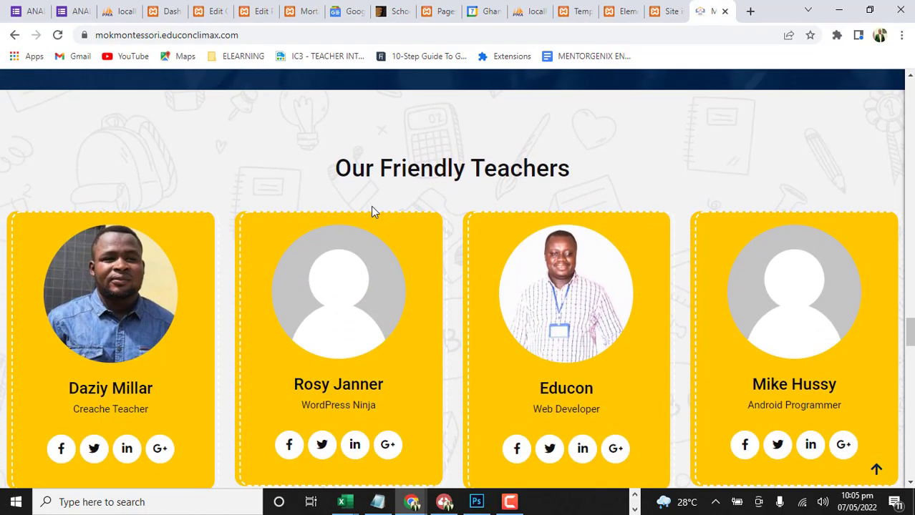
scroll(371, 211, "down", 1)
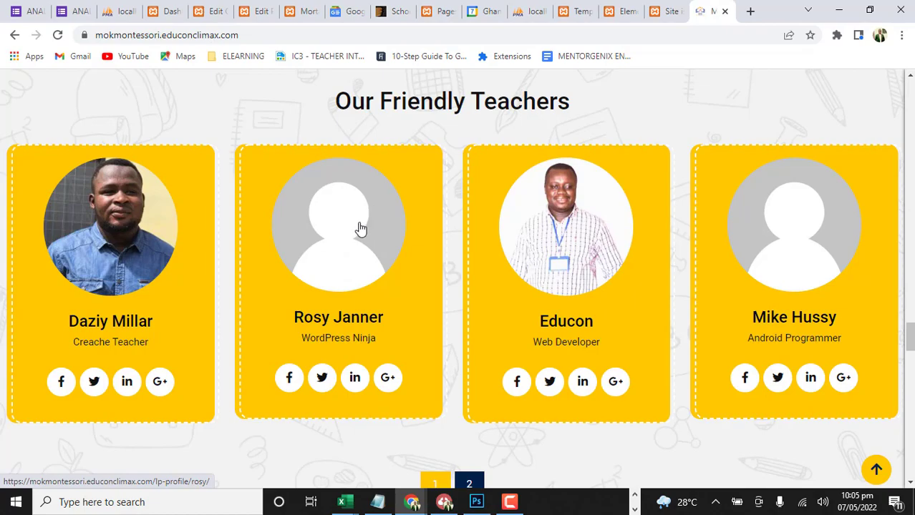
scroll(265, 214, "up", 3)
scroll(264, 218, "down", 3)
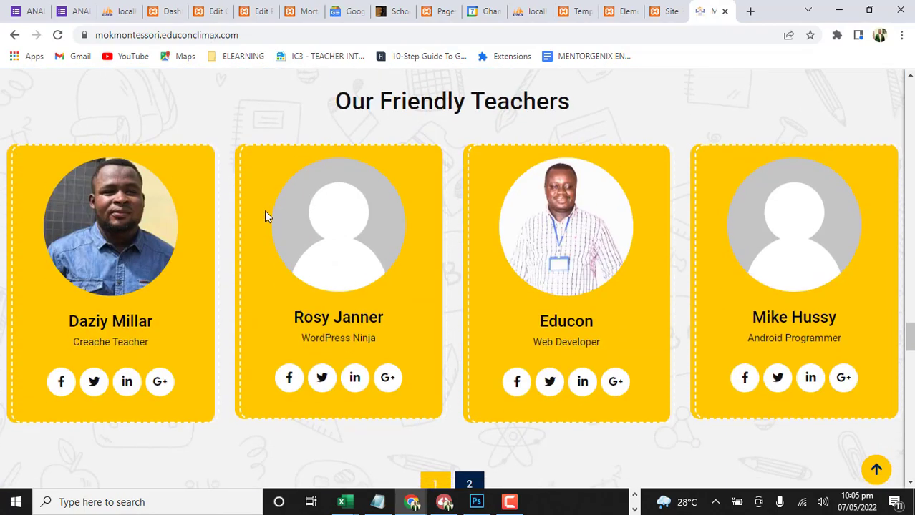
scroll(516, 244, "down", 4)
scroll(519, 265, "up", 4)
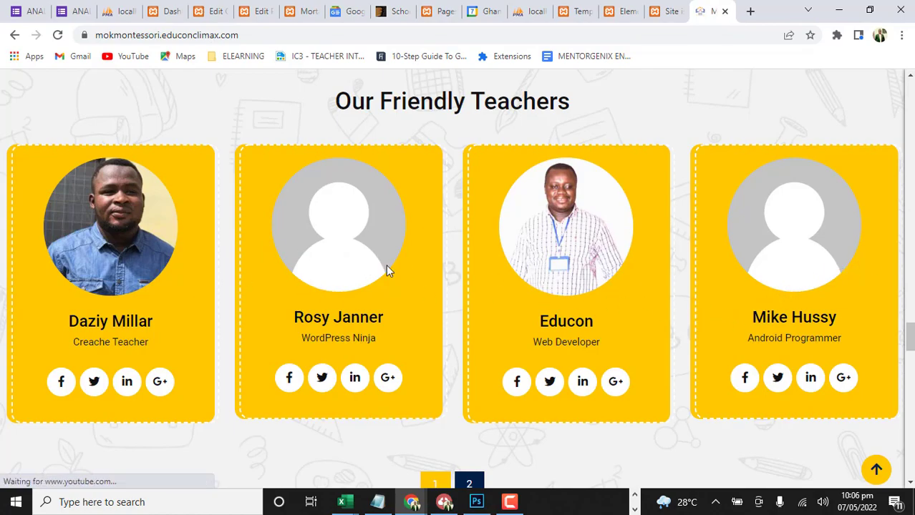
scroll(645, 254, "down", 2)
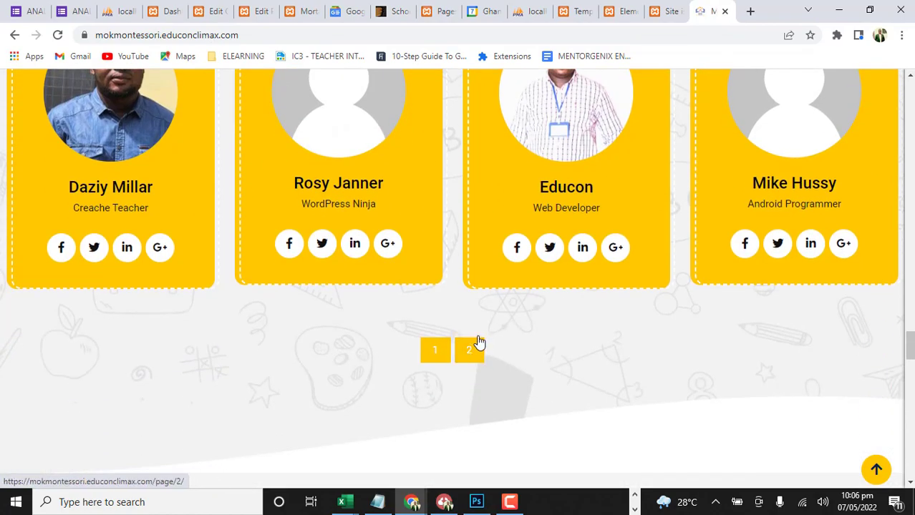
left_click(471, 352)
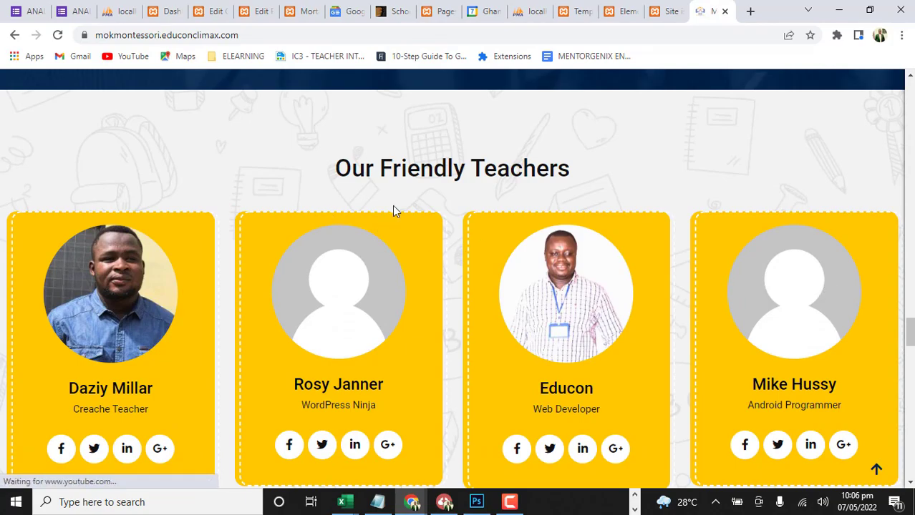
Check the Latest Posts section and review the header and hero slides on page 2 of the MOK Montessori site
scroll(579, 261, "down", 5)
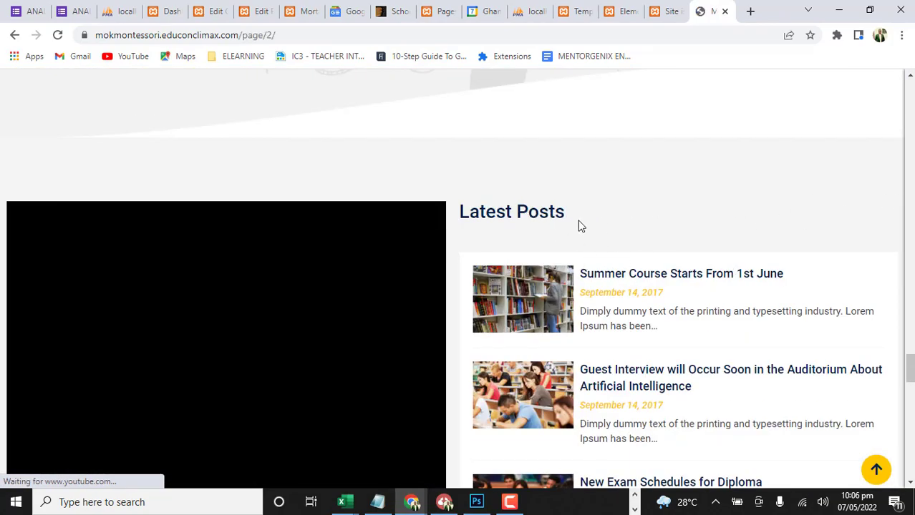
left_click(620, 273)
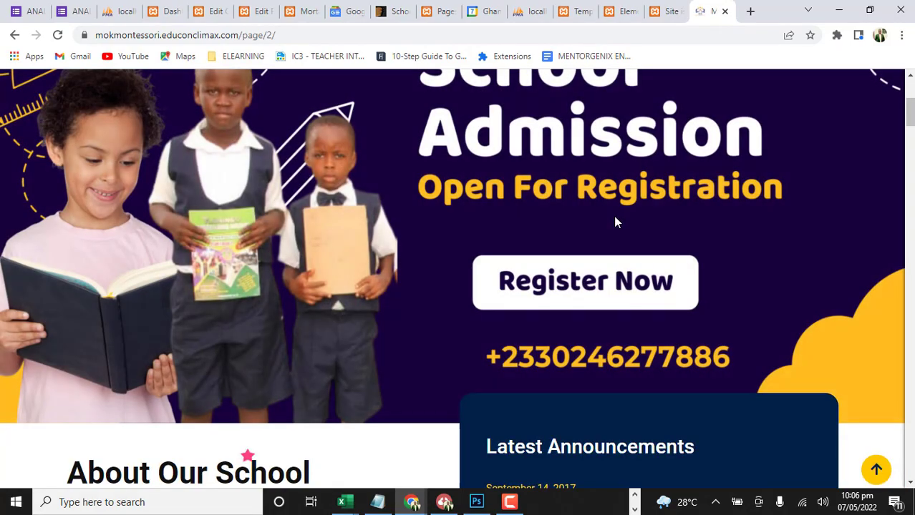
scroll(615, 222, "up", 4)
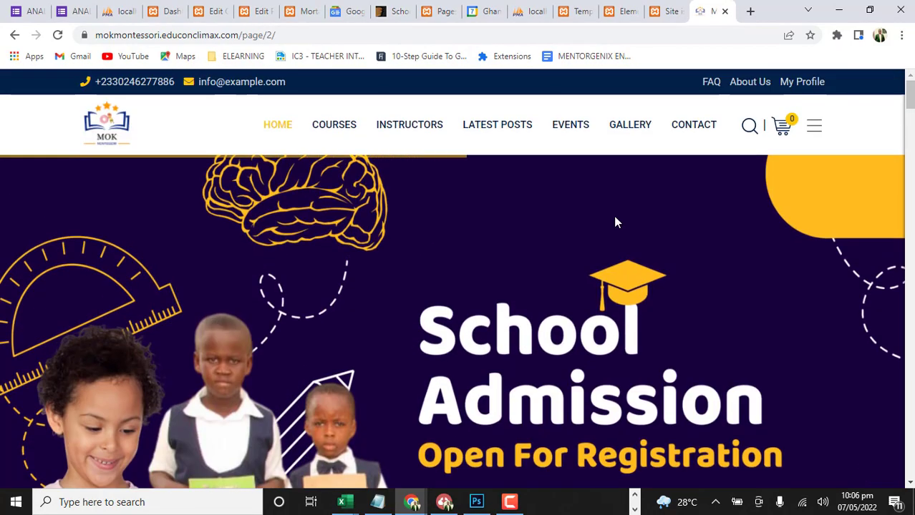
scroll(219, 300, "down", 1)
scroll(220, 307, "up", 1)
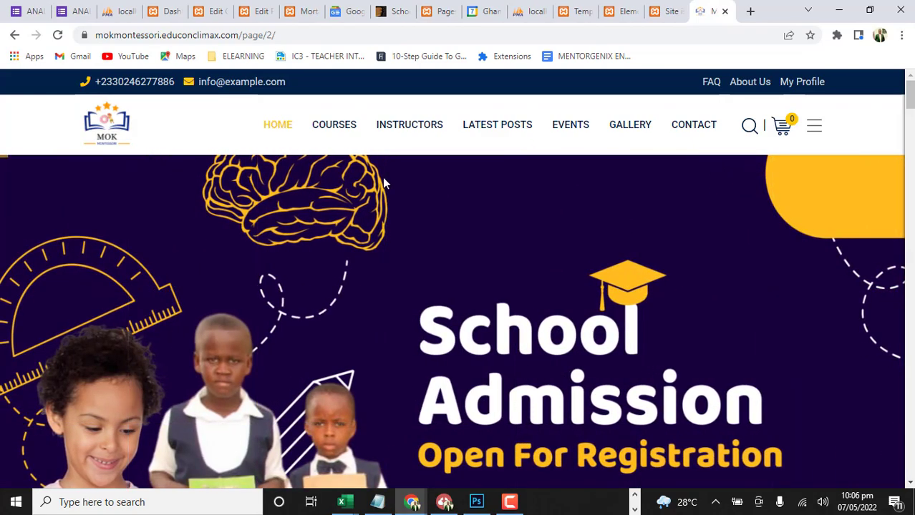
scroll(465, 187, "down", 2)
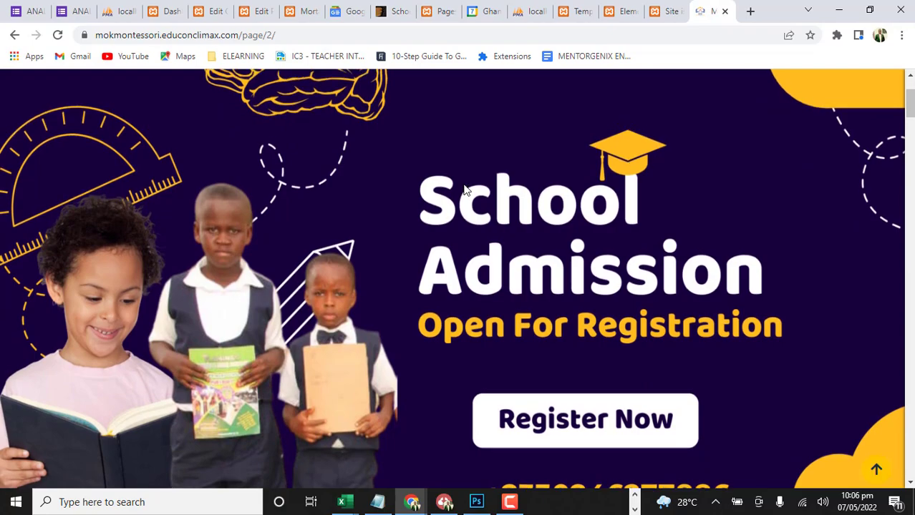
scroll(465, 188, "up", 2)
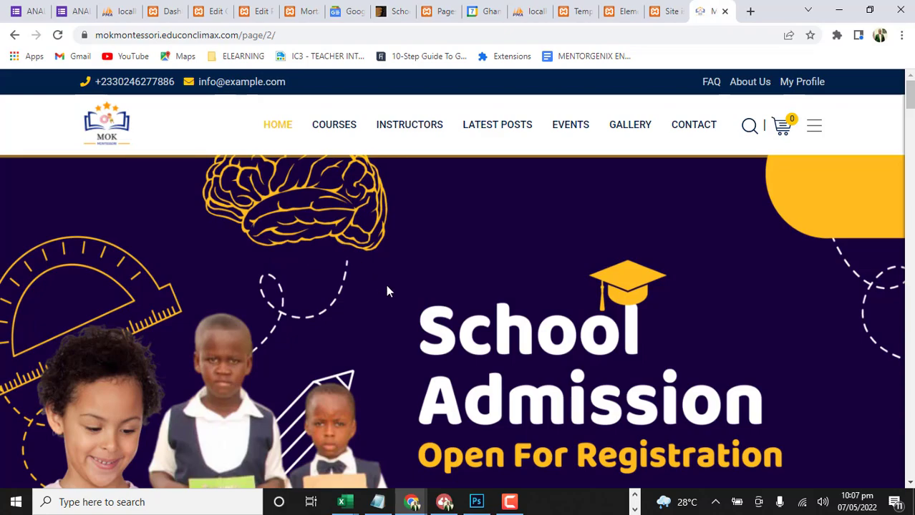
left_click(661, 5)
left_click(698, 8)
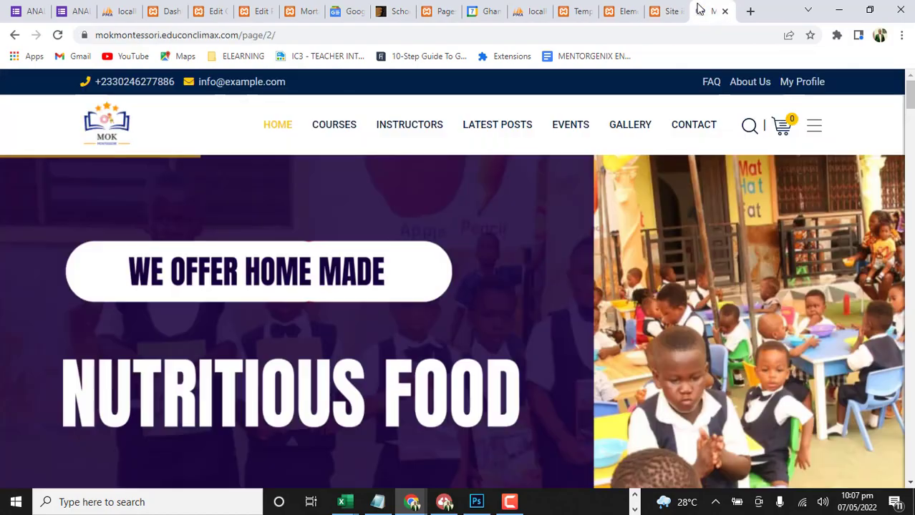
Examine the hero slides on page 2 of the MOK Montessori site and the About Our School, What We Are Offering and course sections below
scroll(401, 240, "down", 10)
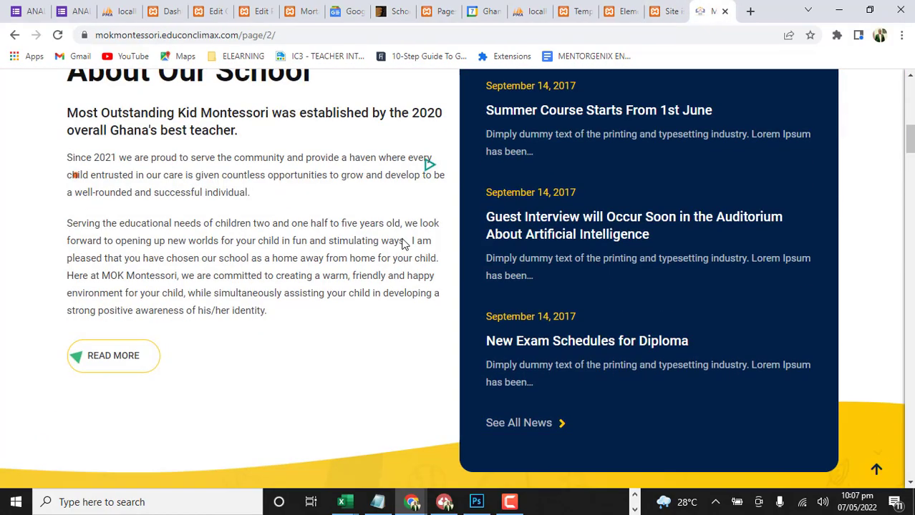
scroll(403, 243, "down", 15)
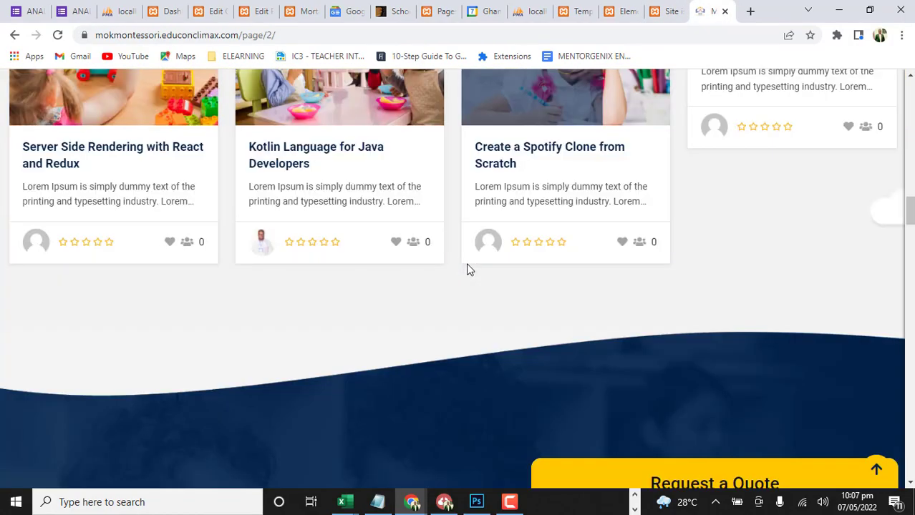
scroll(384, 257, "down", 8)
scroll(384, 247, "up", 9)
scroll(386, 239, "up", 20)
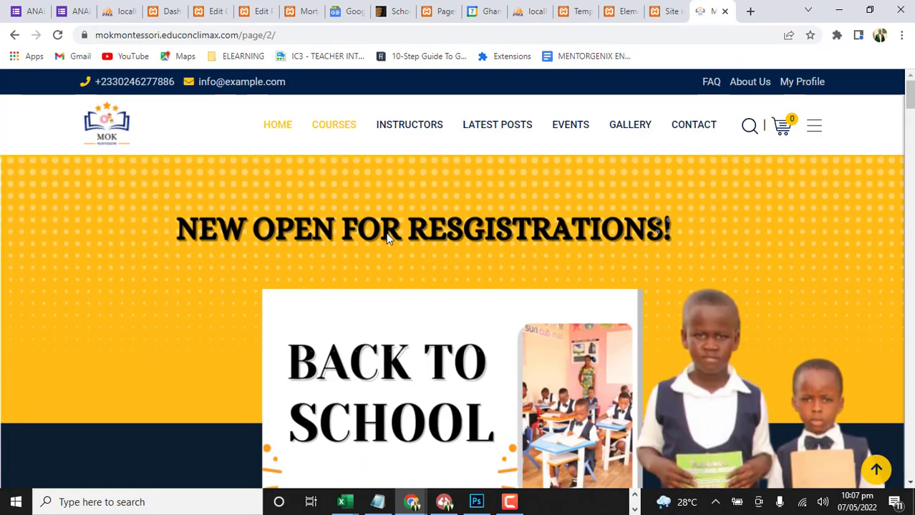
scroll(385, 238, "down", 10)
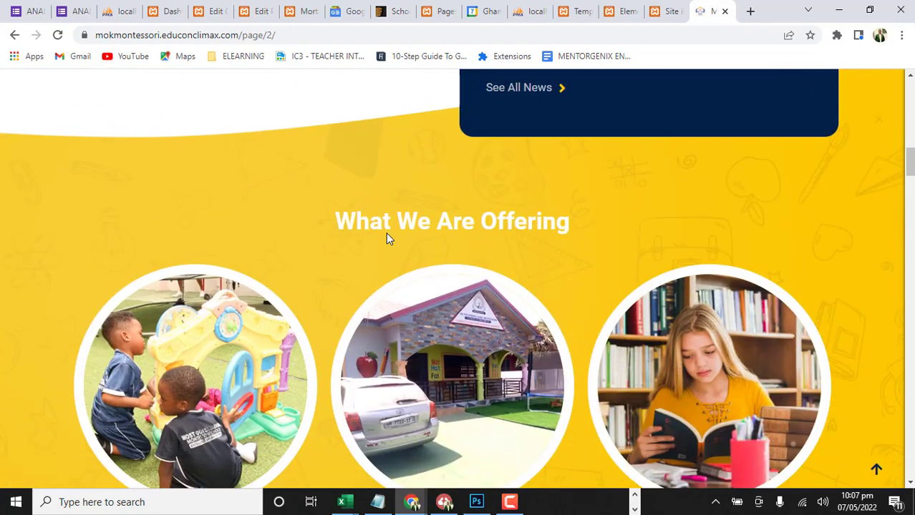
scroll(386, 239, "down", 2)
scroll(385, 238, "up", 10)
scroll(386, 239, "up", 2)
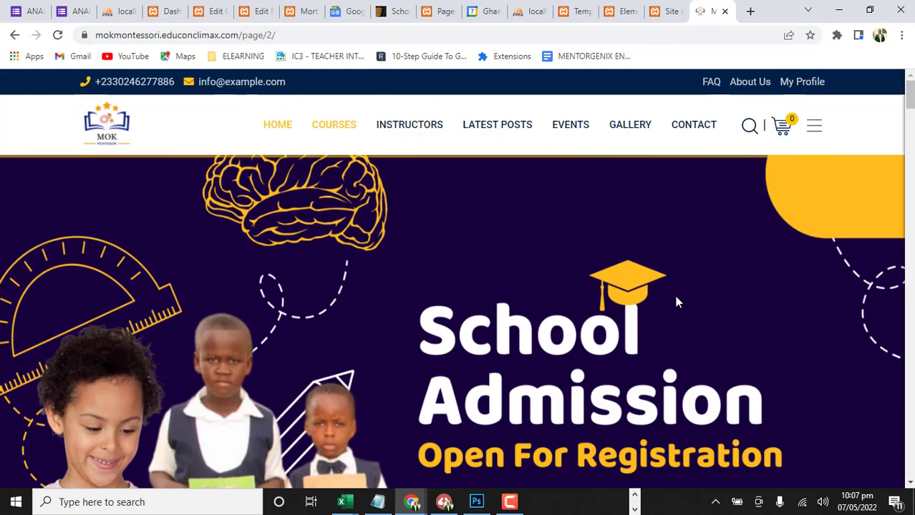
scroll(676, 297, "down", 5)
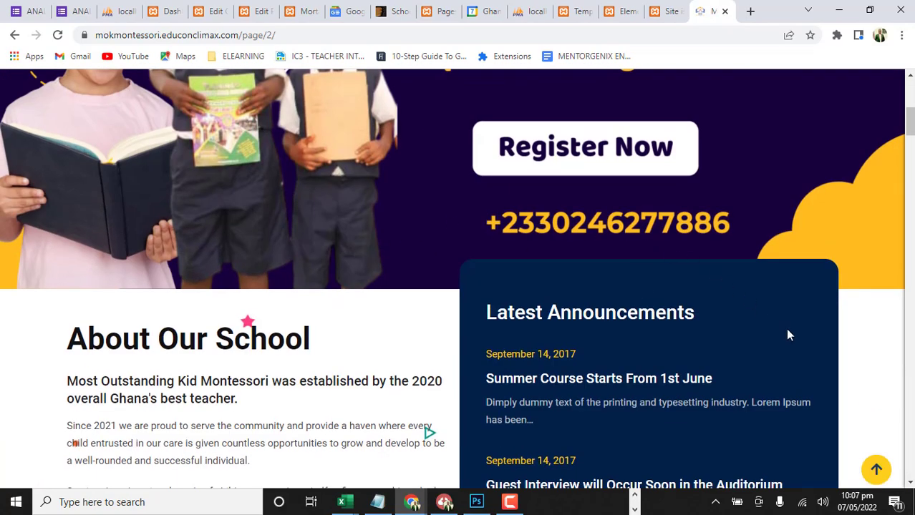
scroll(674, 348, "down", 15)
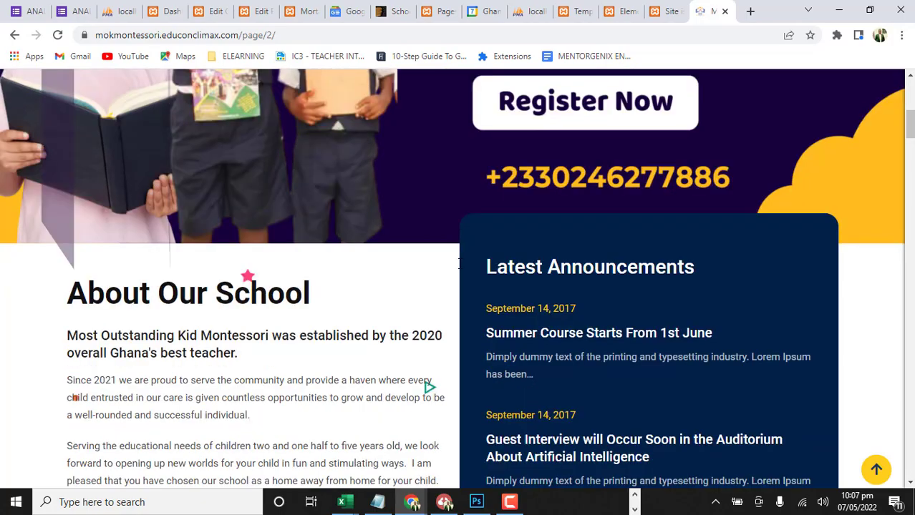
scroll(440, 341, "up", 2)
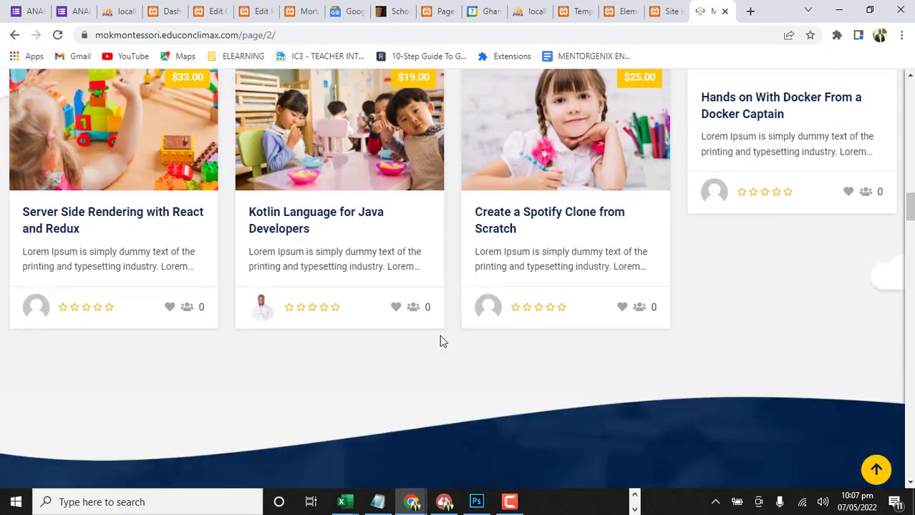
Review the rest of the page, from Upcoming Events and Latest Posts through the student sign-up banner and contact form to the parent testimonials
scroll(440, 341, "down", 15)
scroll(439, 342, "down", 15)
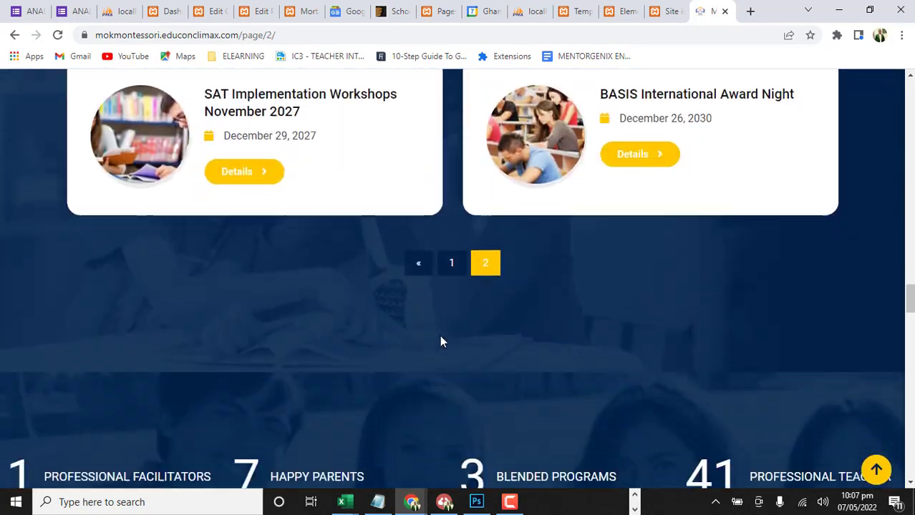
scroll(439, 341, "down", 20)
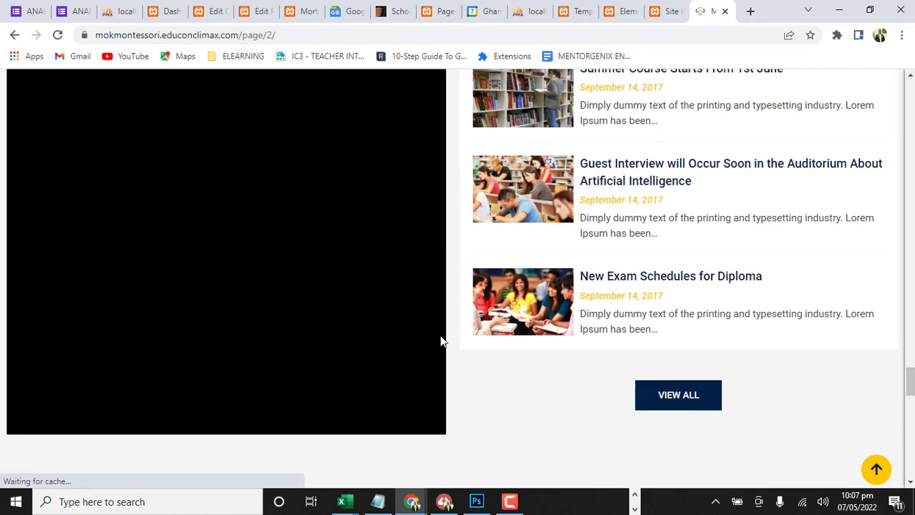
scroll(439, 336, "up", 10)
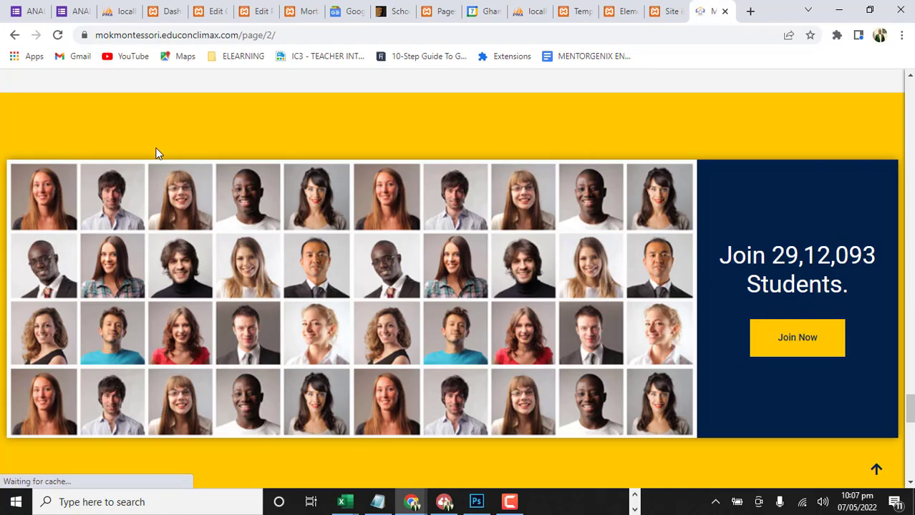
scroll(428, 274, "down", 1)
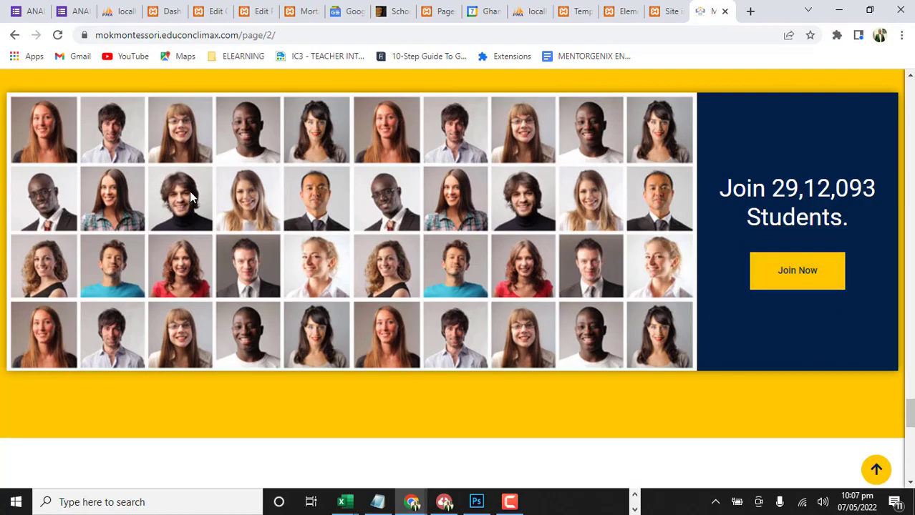
scroll(506, 268, "down", 9)
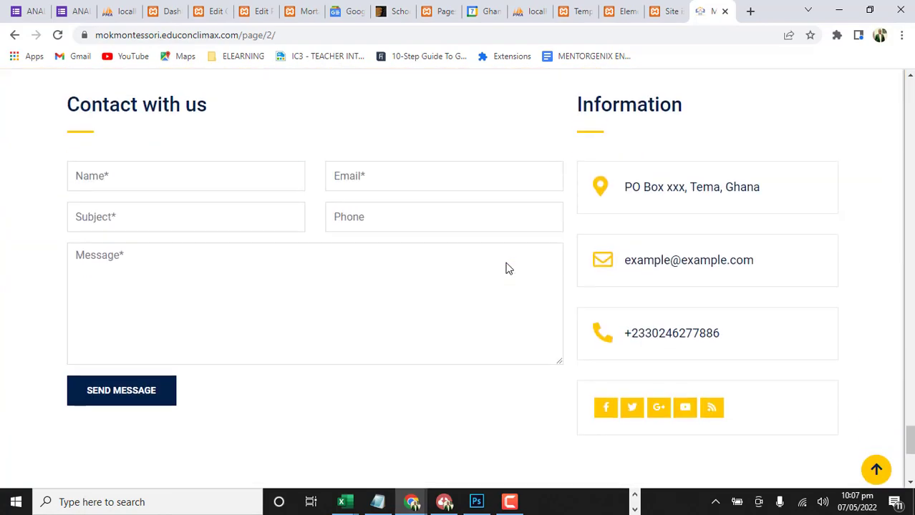
scroll(505, 262, "down", 2)
scroll(505, 257, "up", 15)
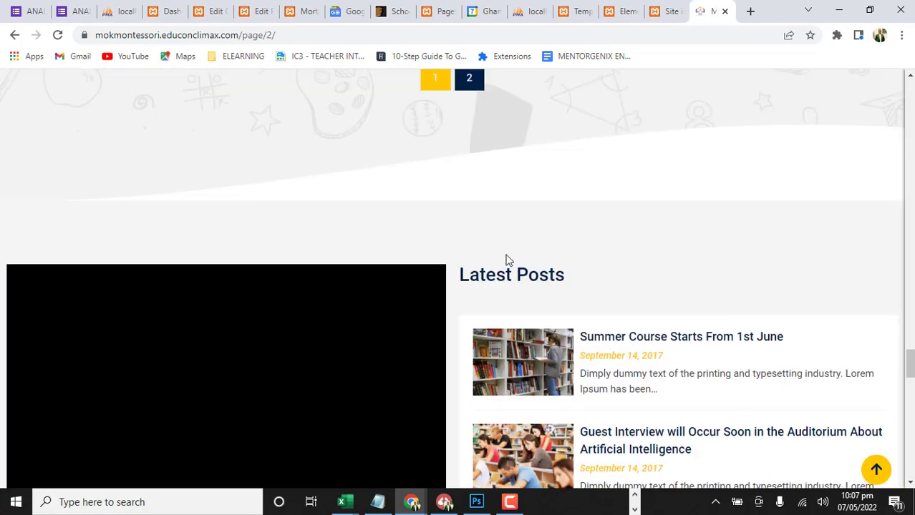
scroll(506, 260, "up", 5)
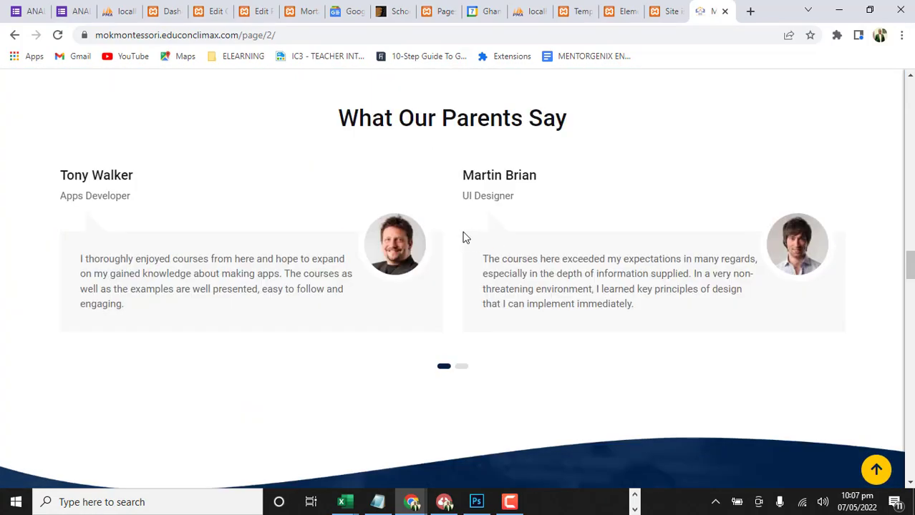
scroll(432, 232, "up", 5)
scroll(431, 230, "up", 15)
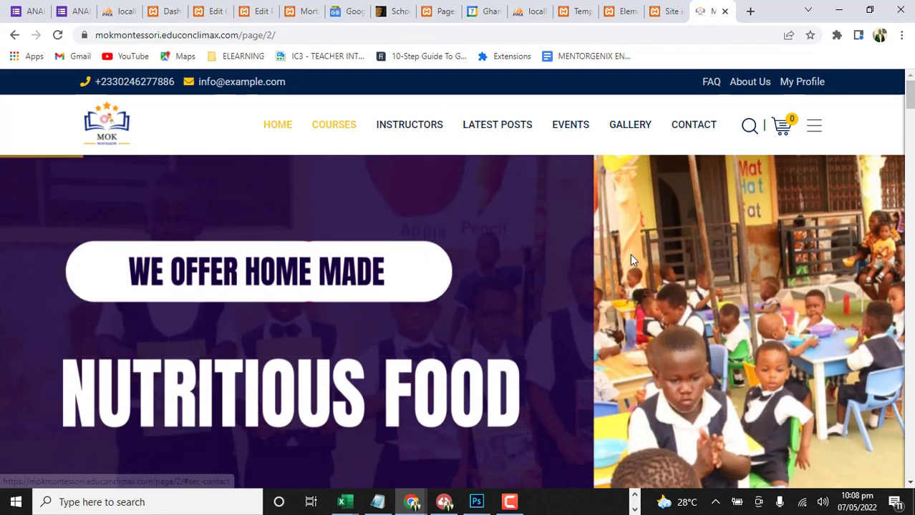
Switch to the Elementor editor and open the media chooser for the main photo beside the Give the Children Space to Grow a Creativity heading
left_click(665, 10)
left_click(620, 11)
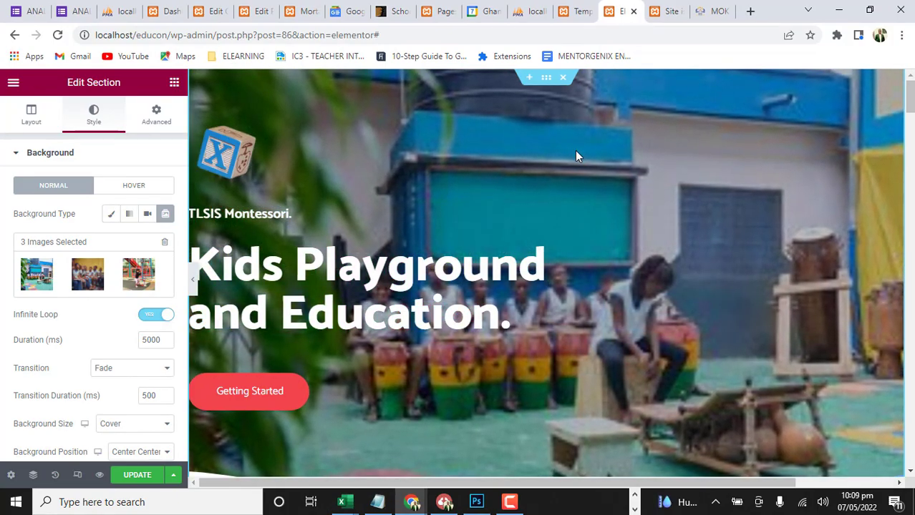
scroll(632, 198, "down", 2)
scroll(632, 197, "down", 8)
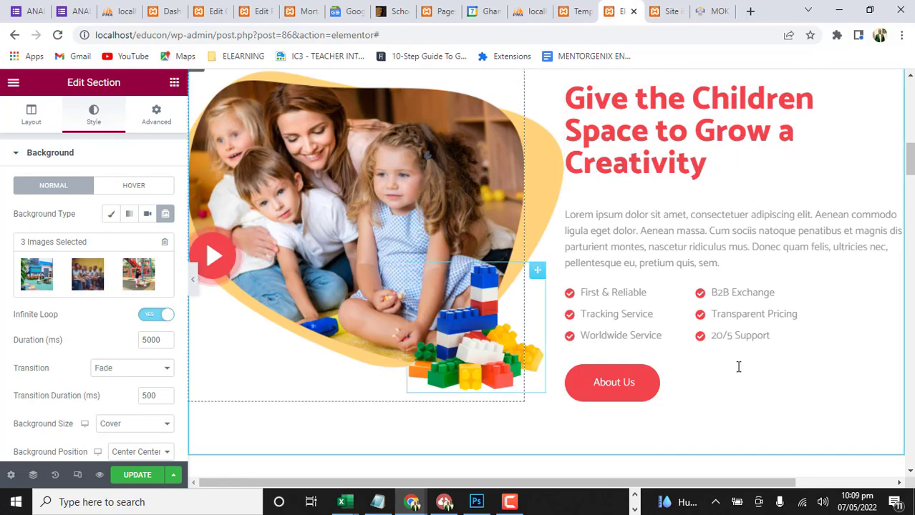
left_click(285, 180)
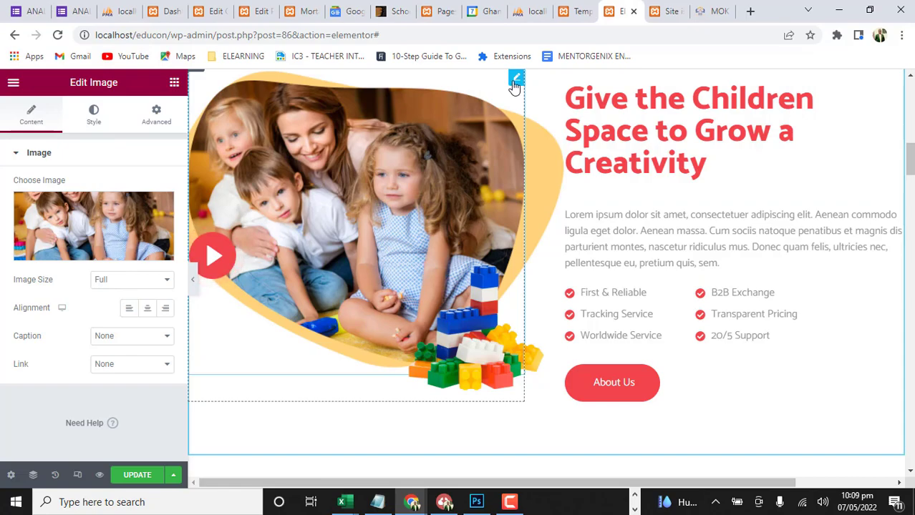
left_click(79, 220)
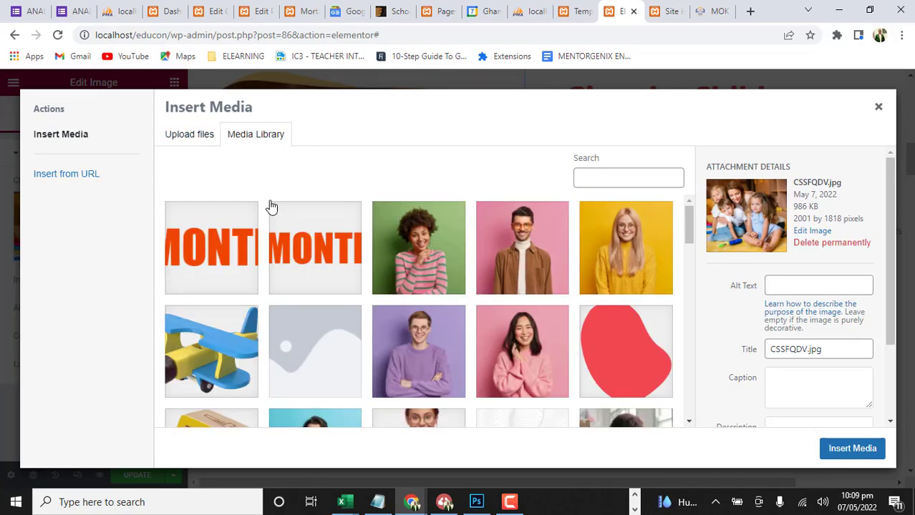
Upload "May be an image of 1 person, child and outdoors.jpg" from the Facebook folder in Downloads to the media library
scroll(369, 321, "down", 10)
scroll(369, 321, "down", 10)
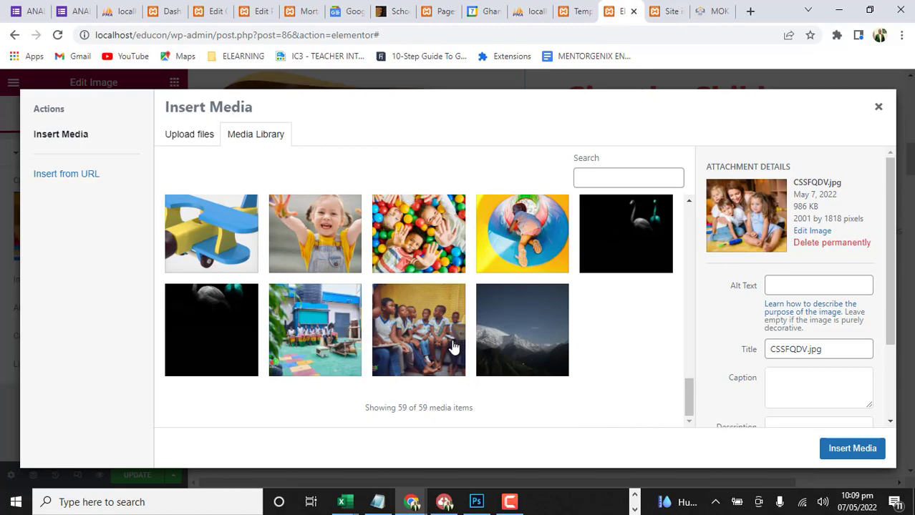
scroll(459, 347, "up", 10)
left_click(189, 134)
left_click(515, 299)
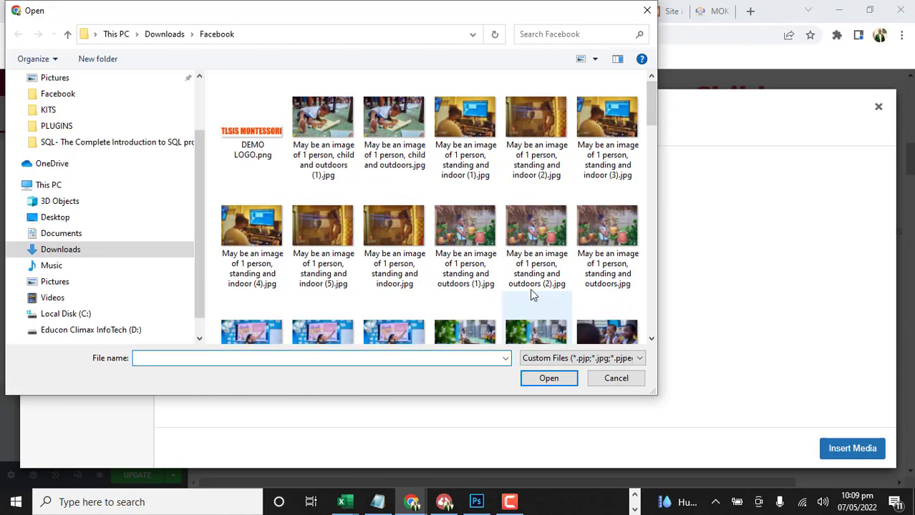
left_click(389, 121)
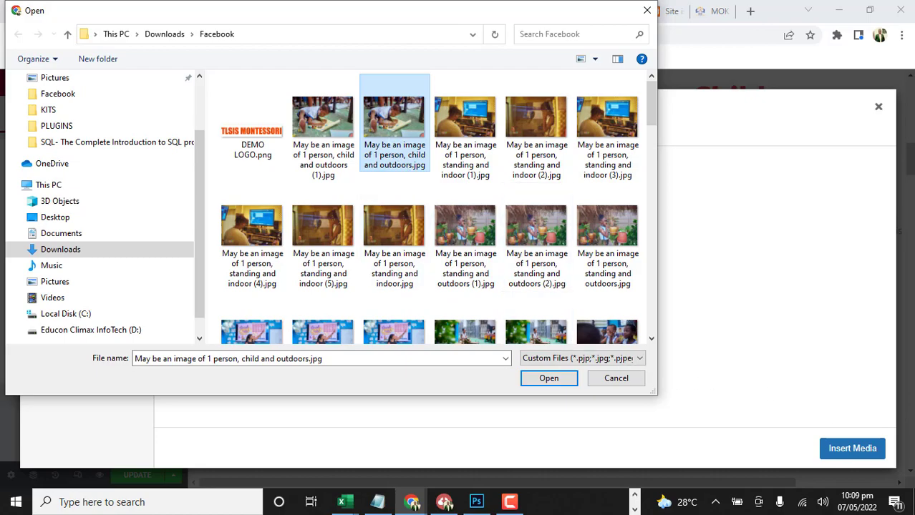
scroll(504, 327, "down", 3)
scroll(371, 268, "down", 3)
scroll(372, 268, "down", 6)
scroll(372, 272, "down", 3)
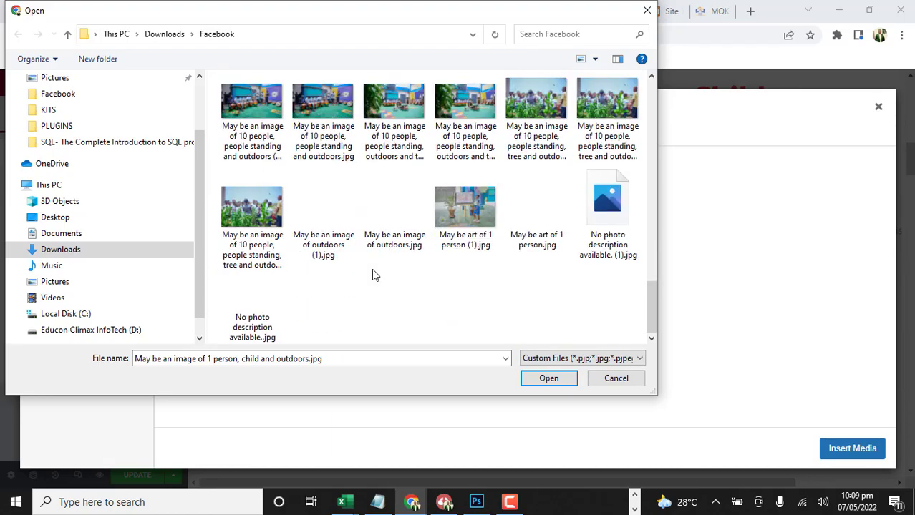
scroll(408, 276, "up", 6)
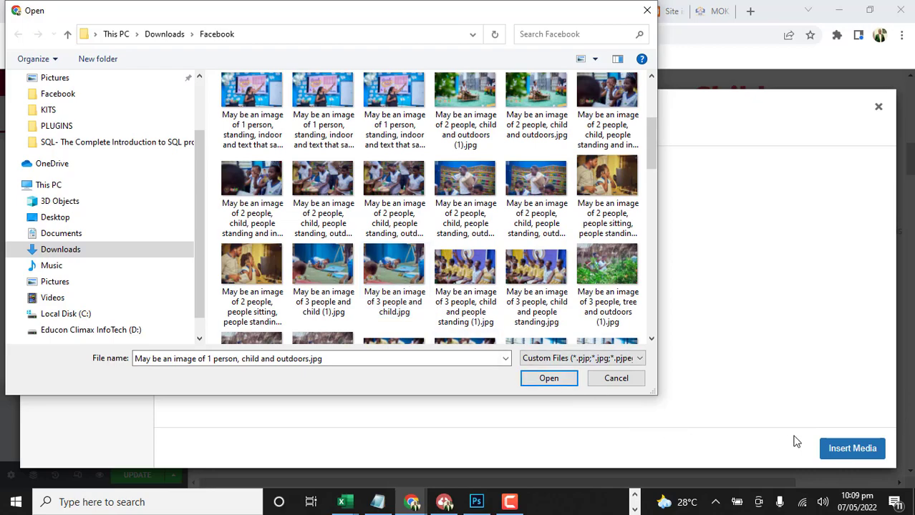
left_click(549, 382)
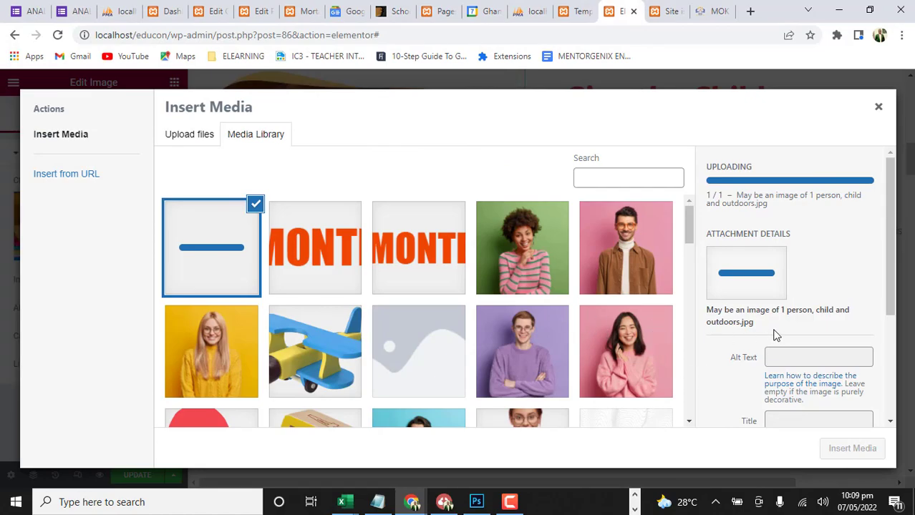
Insert the uploaded photo of the child in place of the section's main image
scroll(826, 339, "down", 3)
scroll(792, 347, "up", 5)
scroll(783, 349, "down", 2)
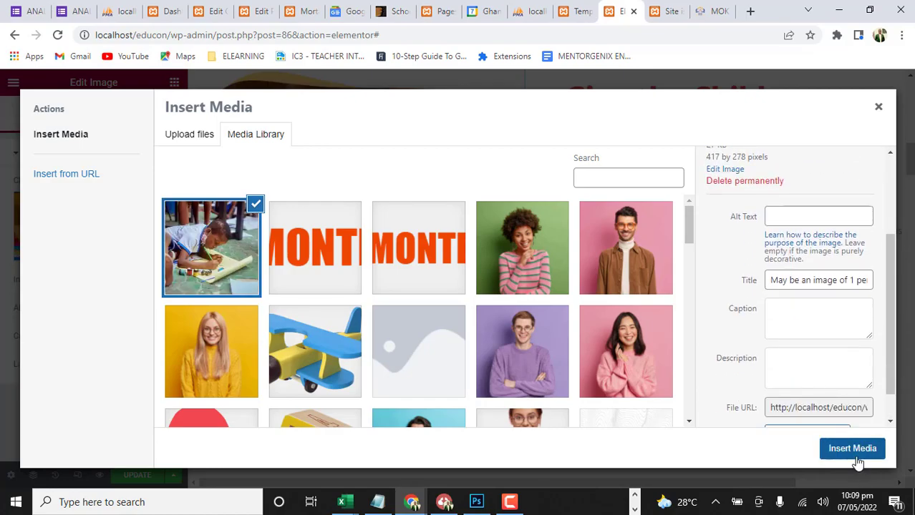
left_click(857, 458)
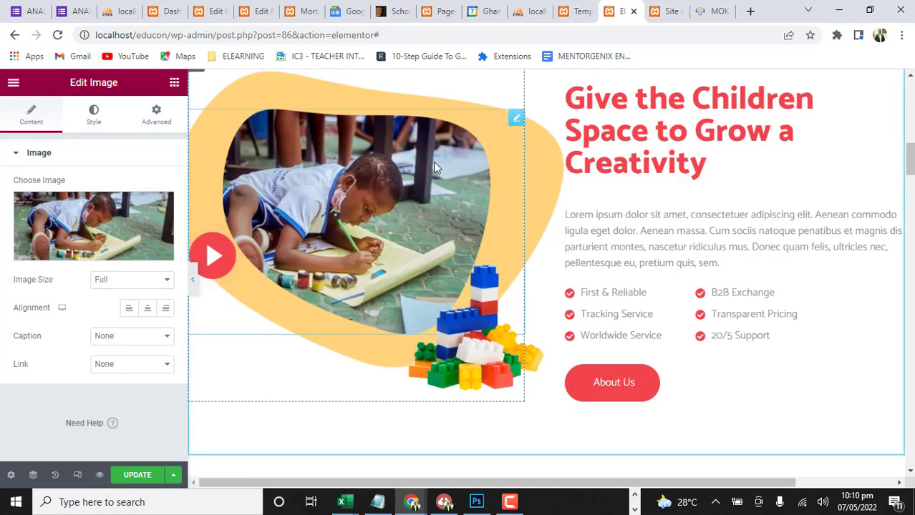
Widen the column holding the child's photo, narrowing the adjacent text column
scroll(602, 186, "up", 1)
scroll(602, 186, "up", 2)
left_click_drag(527, 239, 577, 239)
scroll(436, 316, "down", 2)
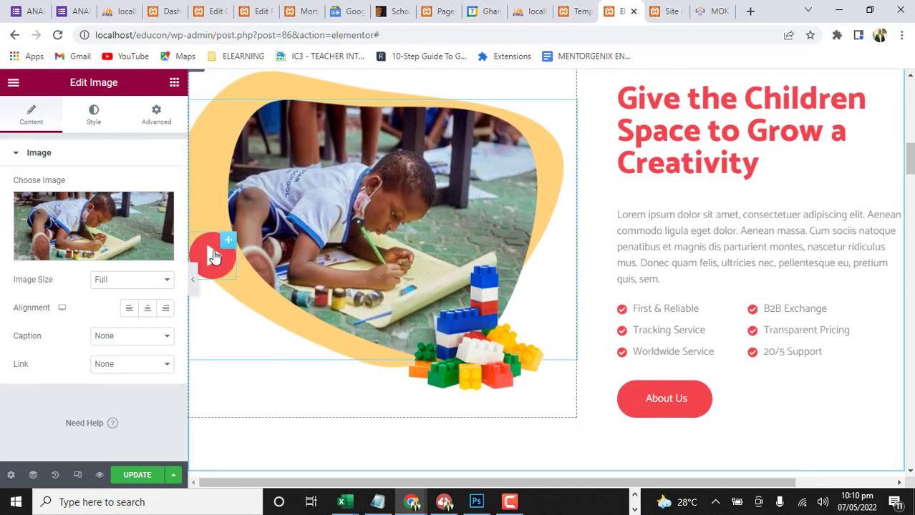
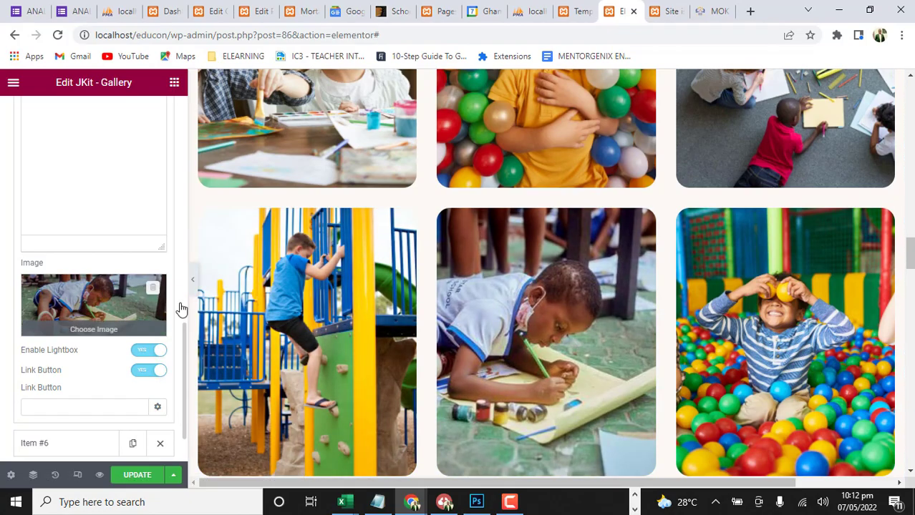
Collapse gallery item #5 after checking the gallery images, and expand item #1 for editing
scroll(551, 336, "down", 1)
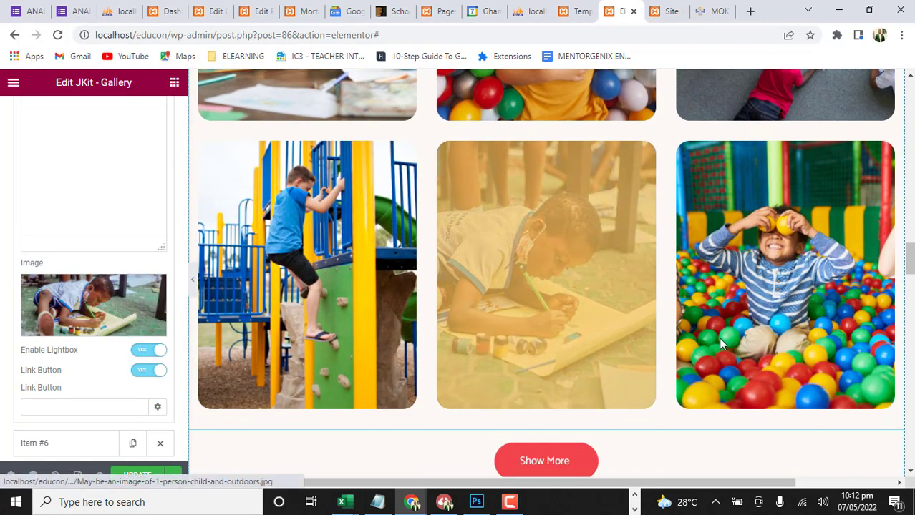
scroll(284, 237, "up", 5)
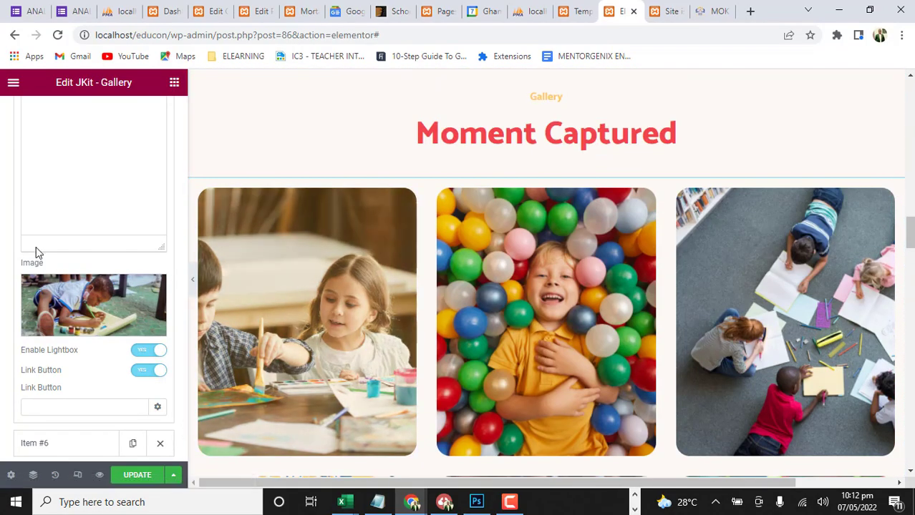
scroll(36, 247, "up", 1)
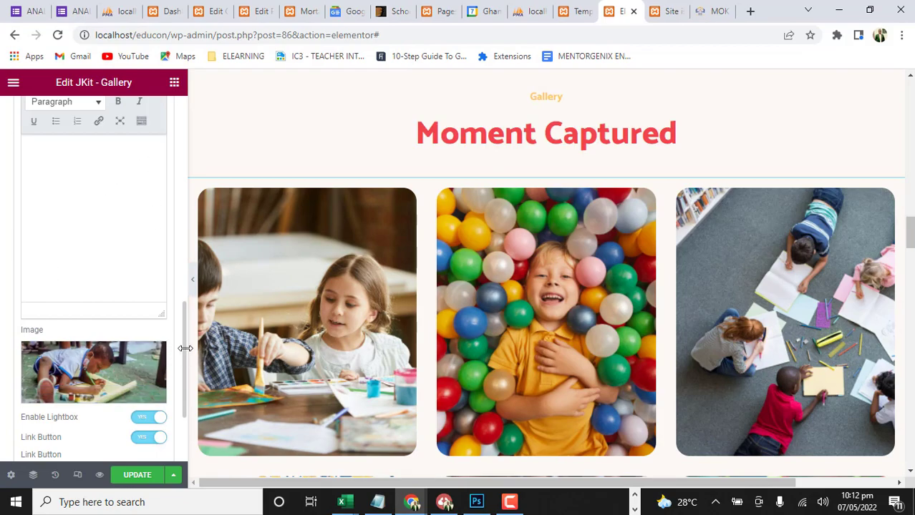
left_click_drag(184, 340, 191, 223)
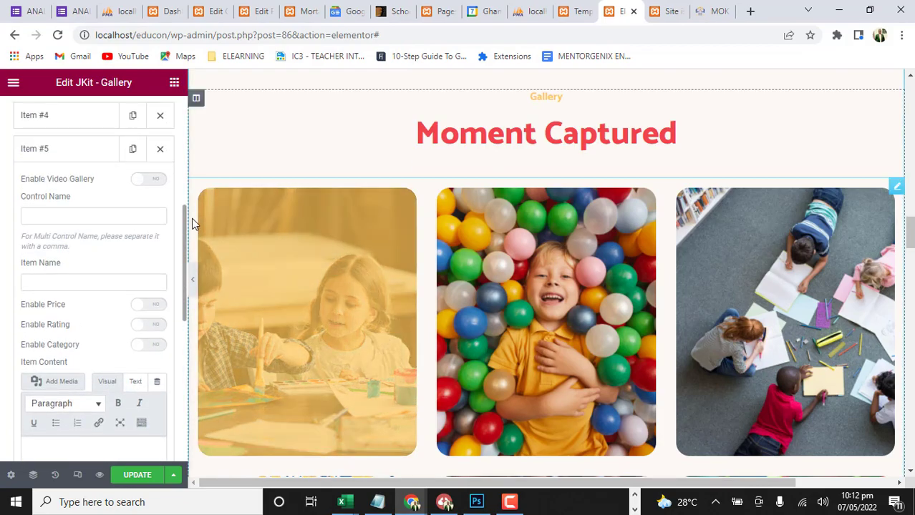
scroll(67, 164, "up", 3)
scroll(89, 258, "down", 5)
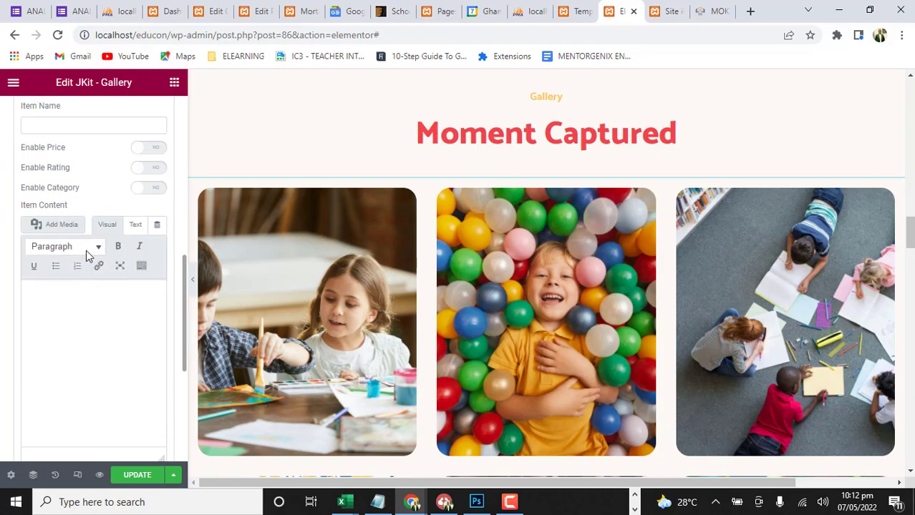
scroll(86, 175, "up", 5)
scroll(85, 227, "down", 2)
left_click(88, 224)
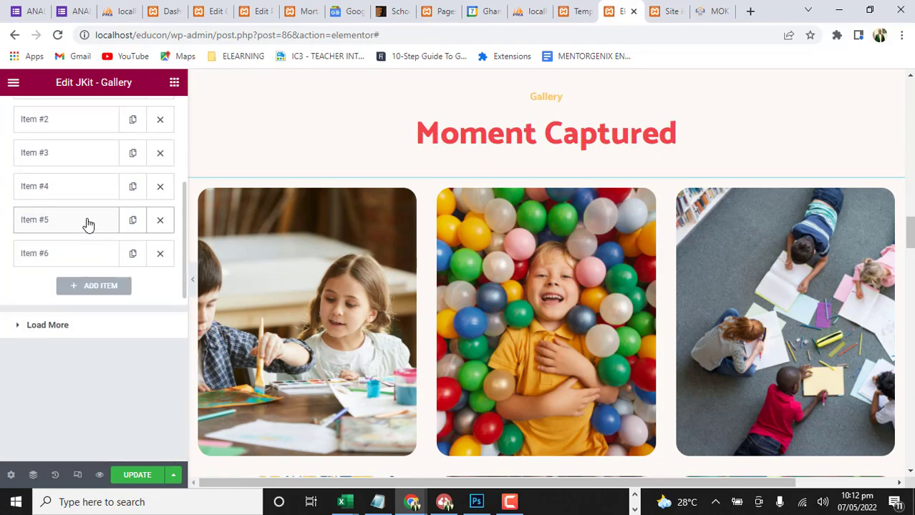
scroll(79, 168, "up", 2)
left_click(65, 222)
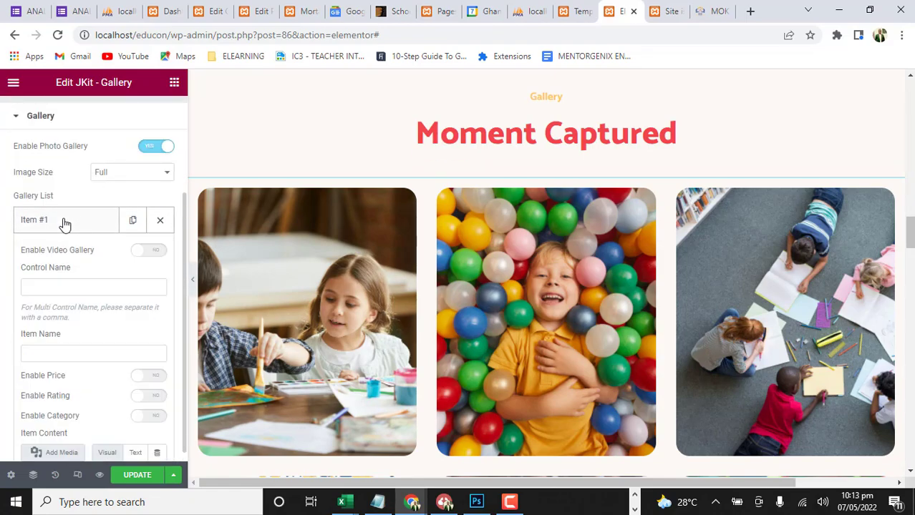
Replace gallery item #1's image with a newly uploaded photo of the teacher at the "Good Job!" phonics board from the Facebook folder
scroll(183, 229, "down", 5)
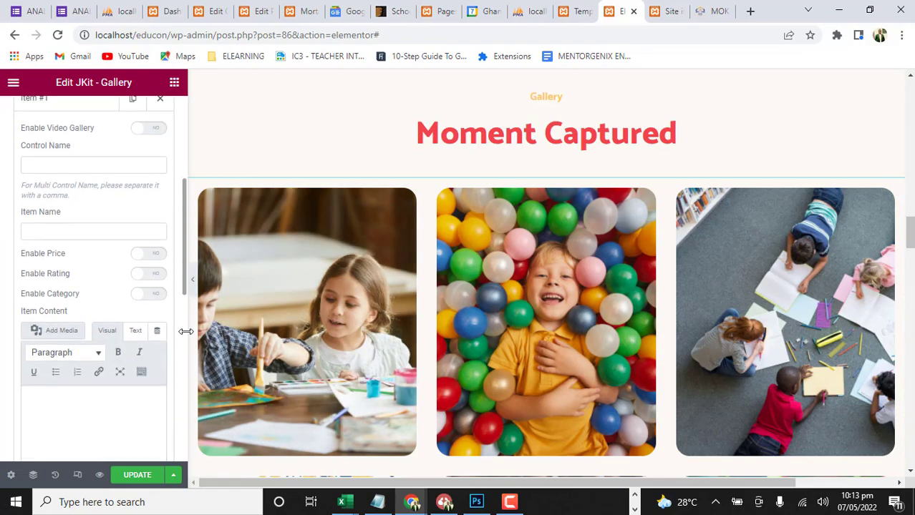
left_click(84, 394)
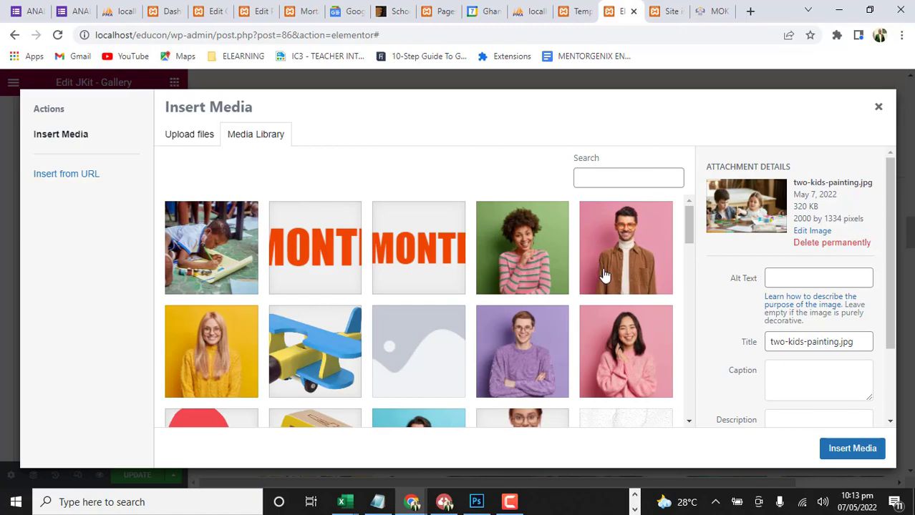
scroll(544, 304, "down", 5)
scroll(530, 315, "down", 10)
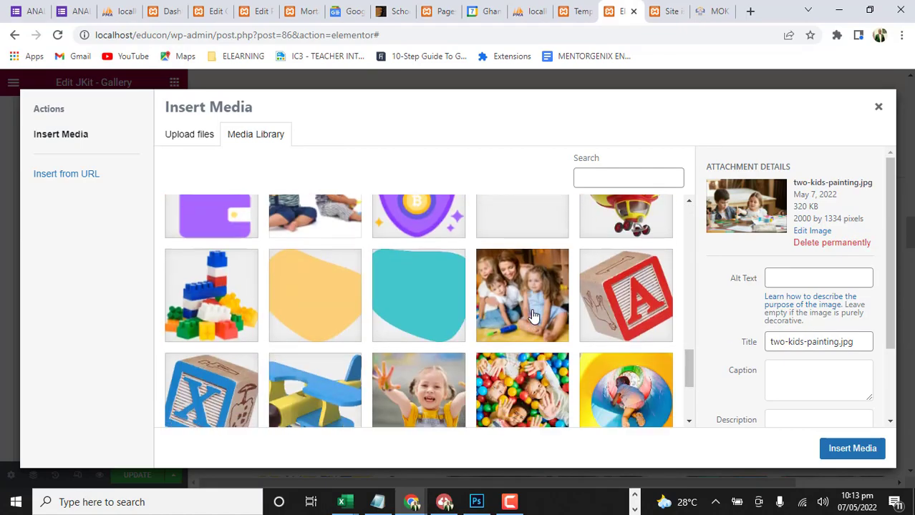
left_click(438, 335)
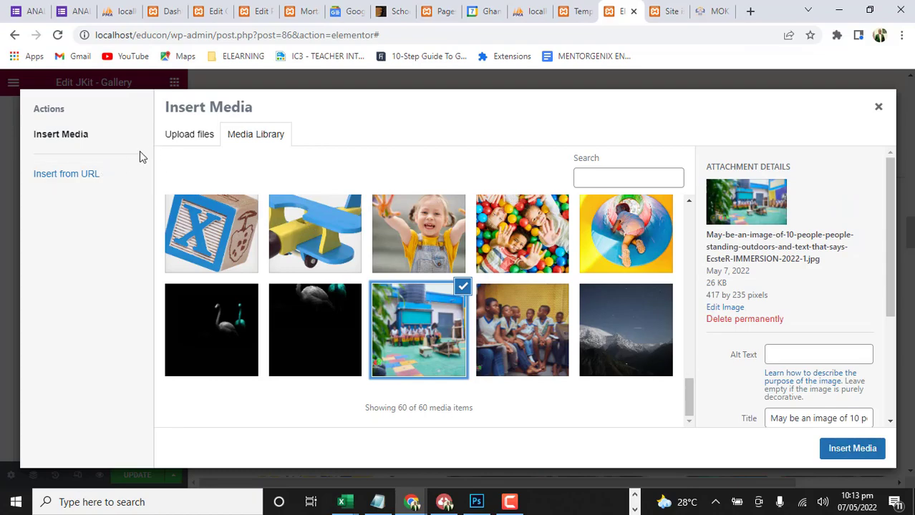
left_click(203, 137)
left_click(496, 296)
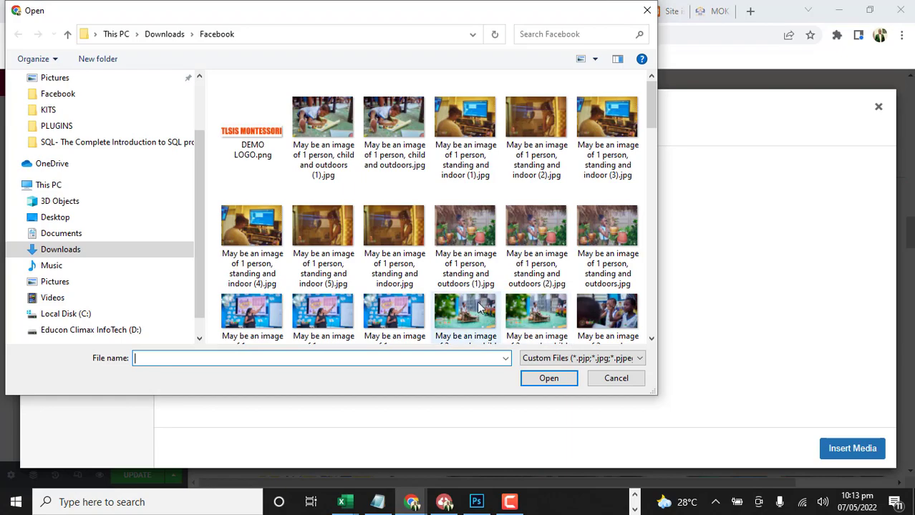
scroll(440, 232, "down", 5)
scroll(429, 230, "up", 3)
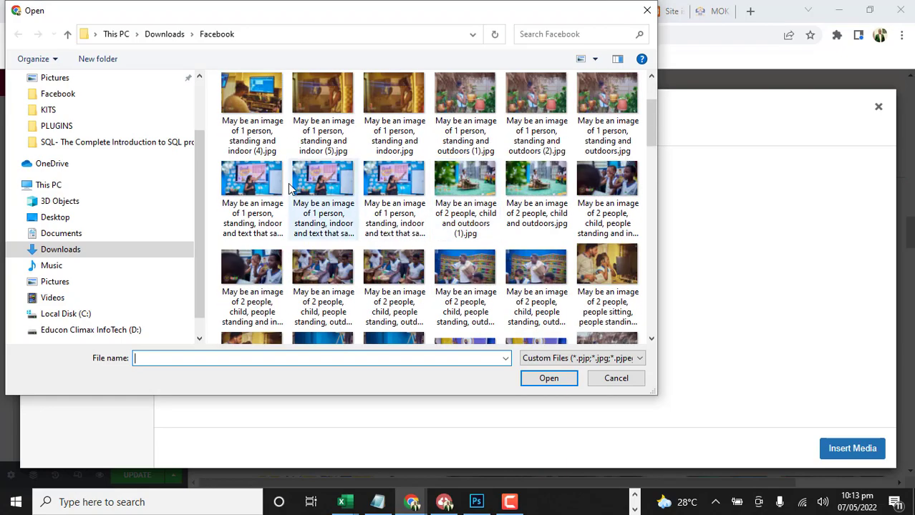
left_click(407, 184)
left_click(547, 378)
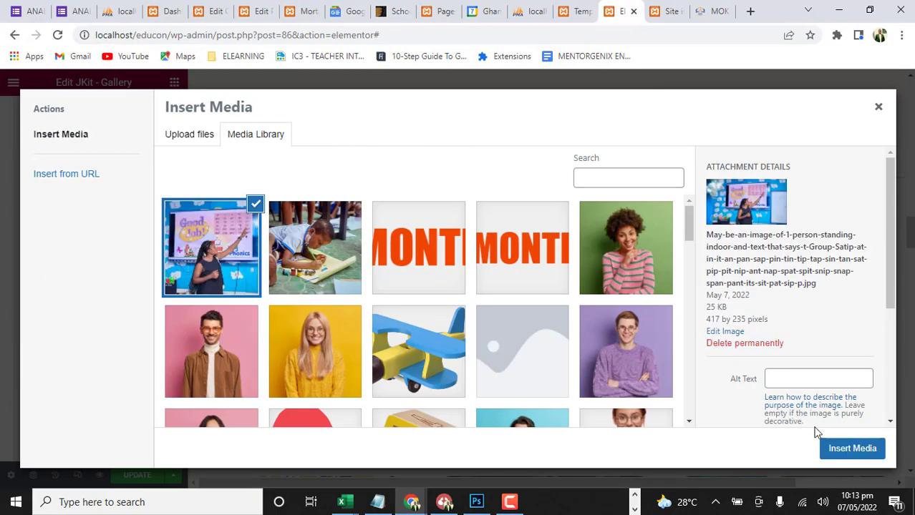
left_click(840, 448)
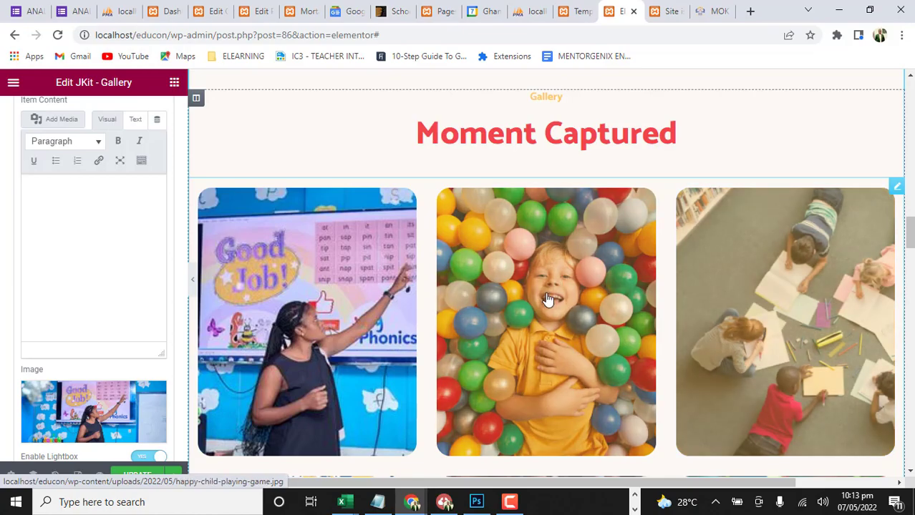
Review the updated gallery and the remaining page sections down through News & Blog
scroll(538, 266, "down", 3)
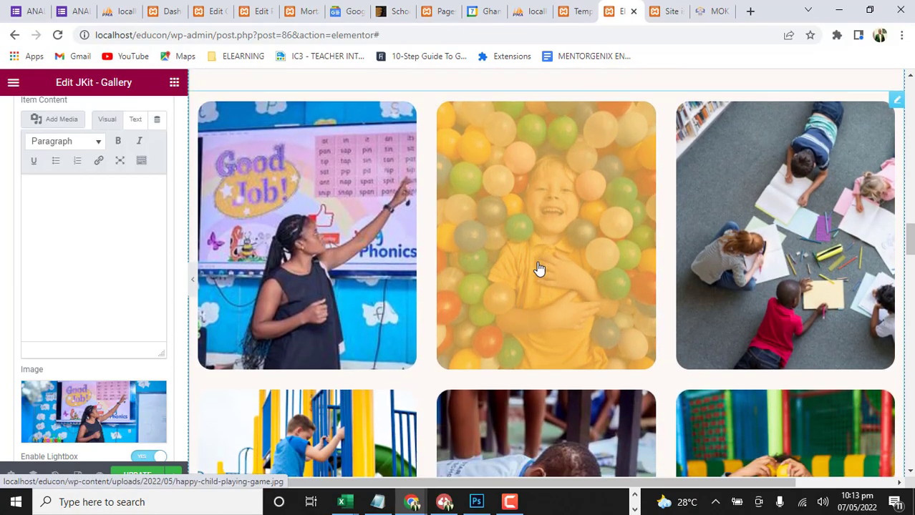
scroll(539, 267, "up", 4)
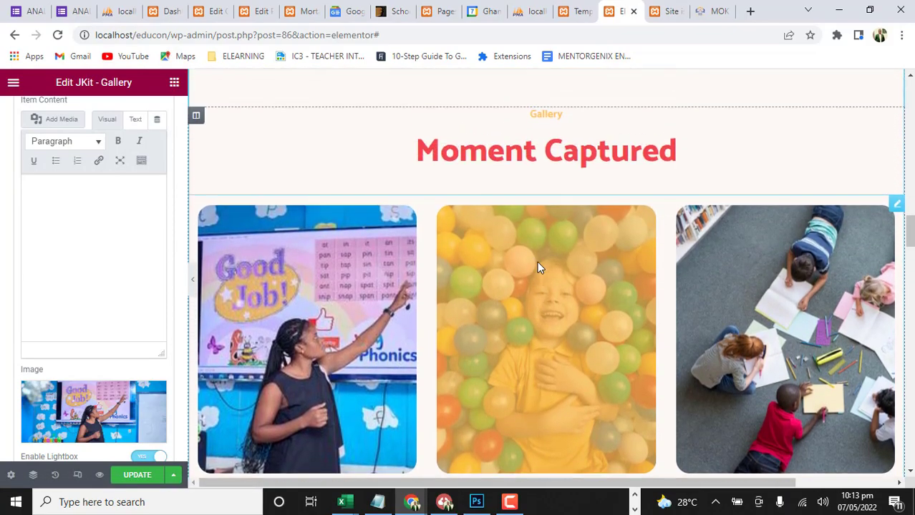
scroll(574, 269, "down", 4)
scroll(544, 336, "down", 2)
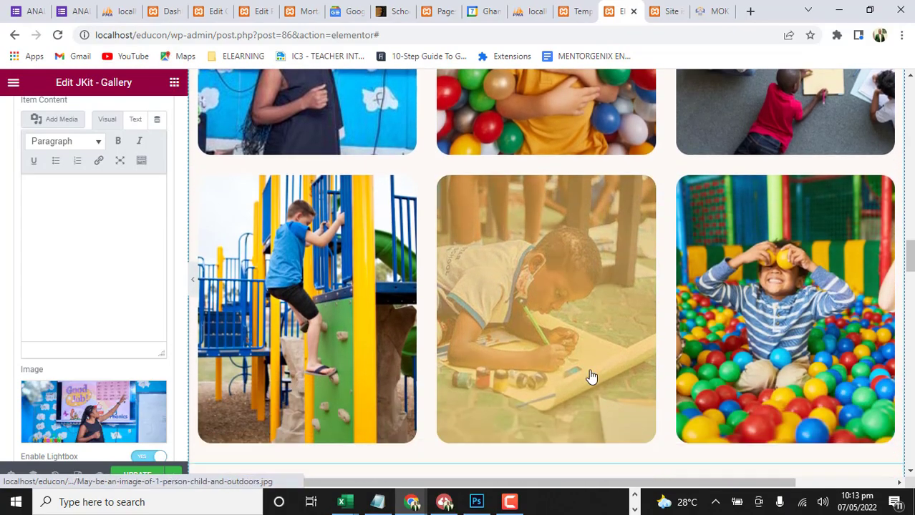
scroll(572, 275, "up", 4)
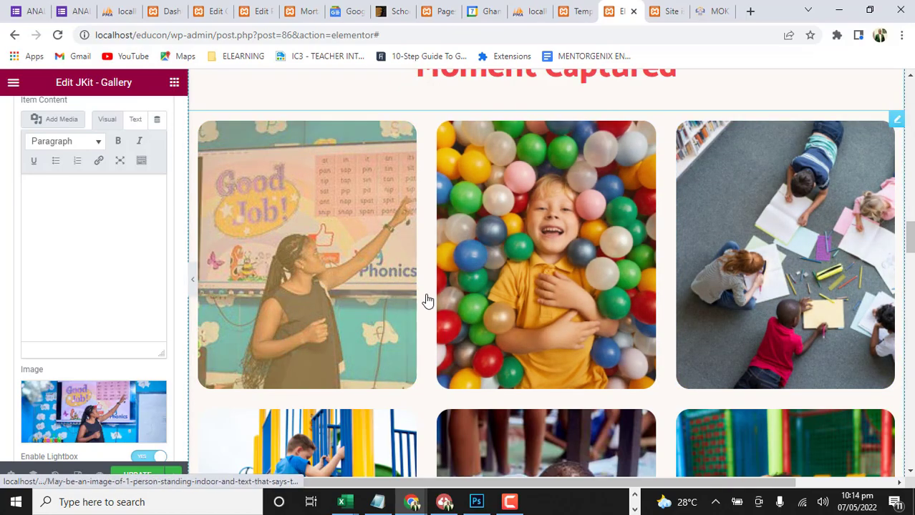
scroll(497, 342, "down", 13)
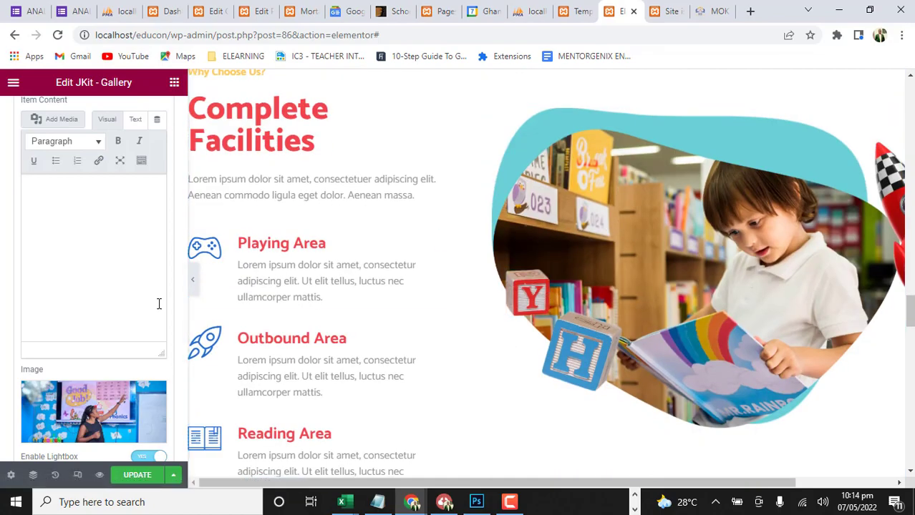
scroll(354, 293, "down", 5)
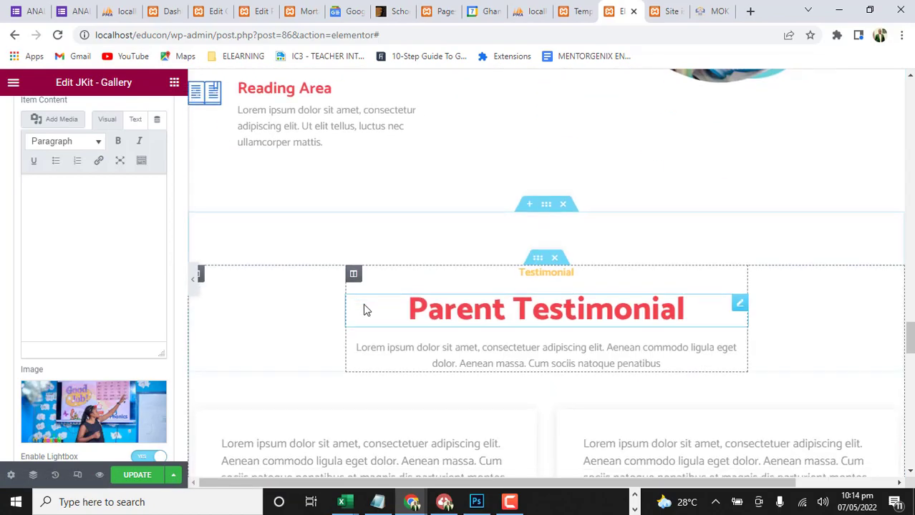
scroll(365, 309, "down", 10)
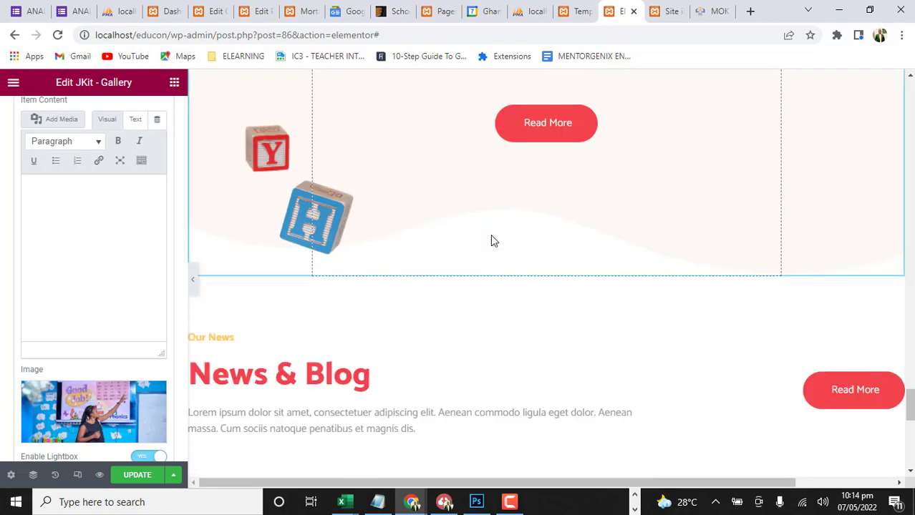
scroll(417, 279, "down", 4)
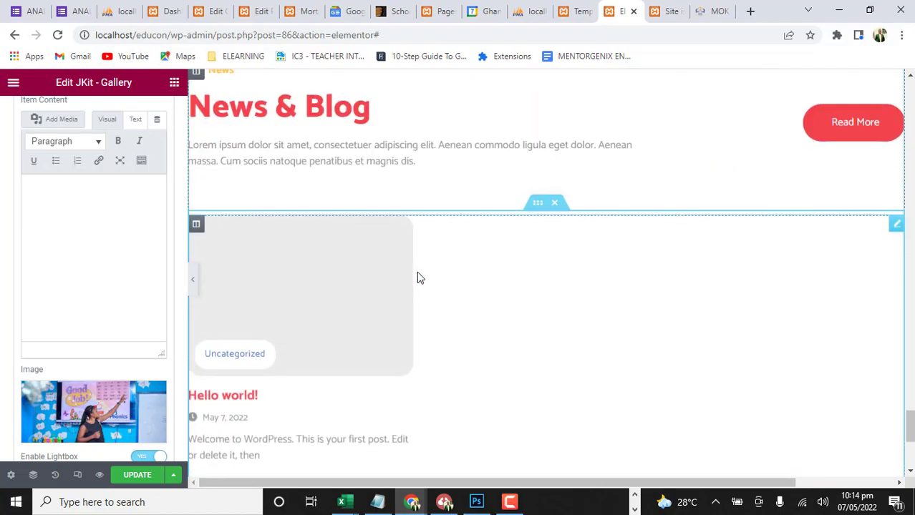
scroll(417, 279, "up", 2)
scroll(416, 278, "down", 4)
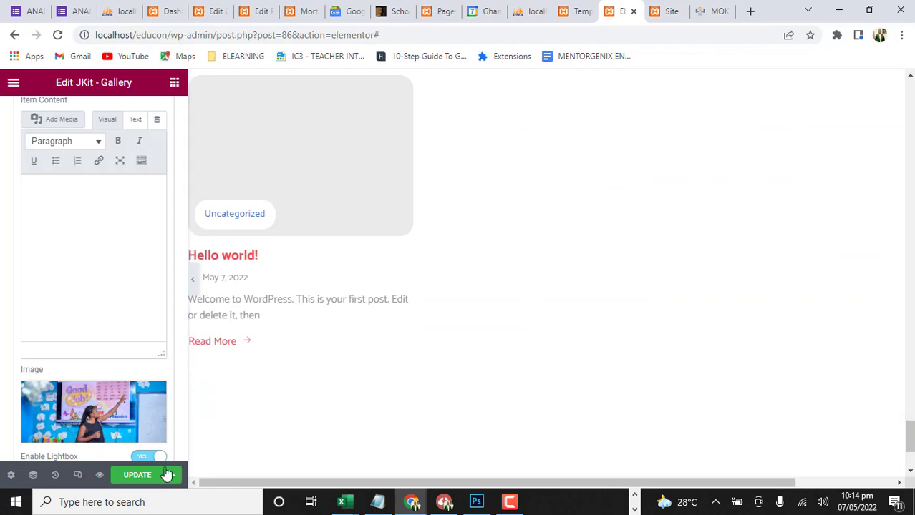
Save the page updates and change the Home page's layout to one that includes the site header and footer
left_click(143, 477)
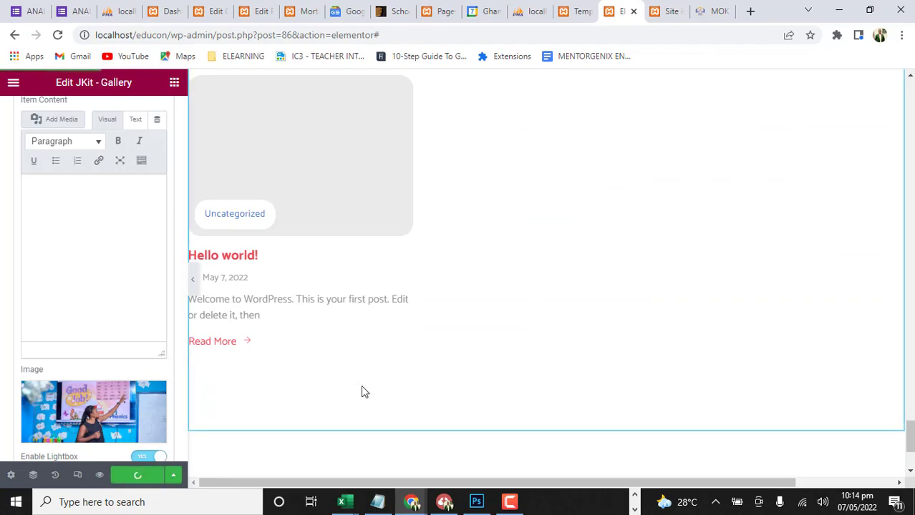
left_click(10, 475)
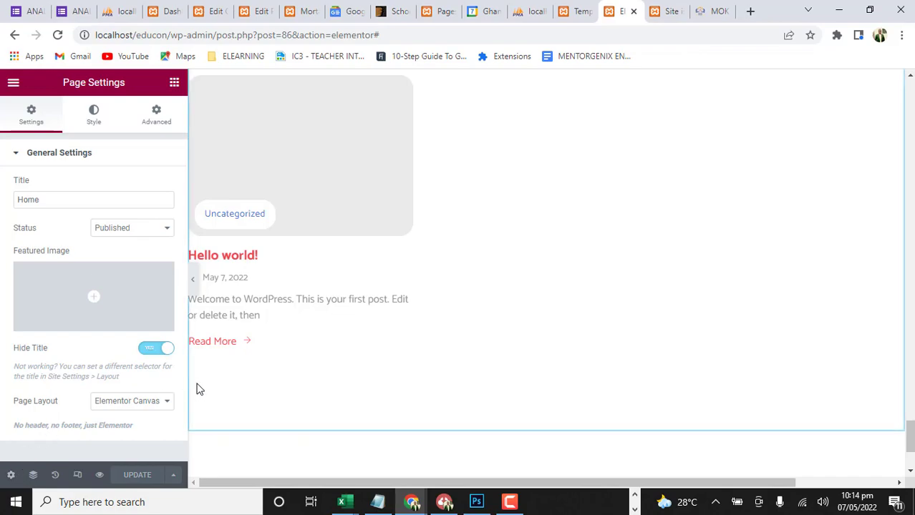
left_click(158, 411)
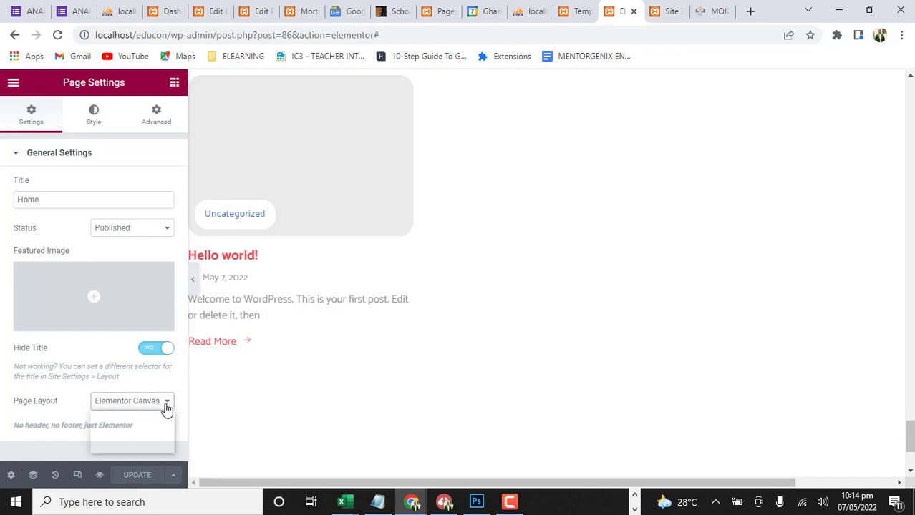
left_click(163, 437)
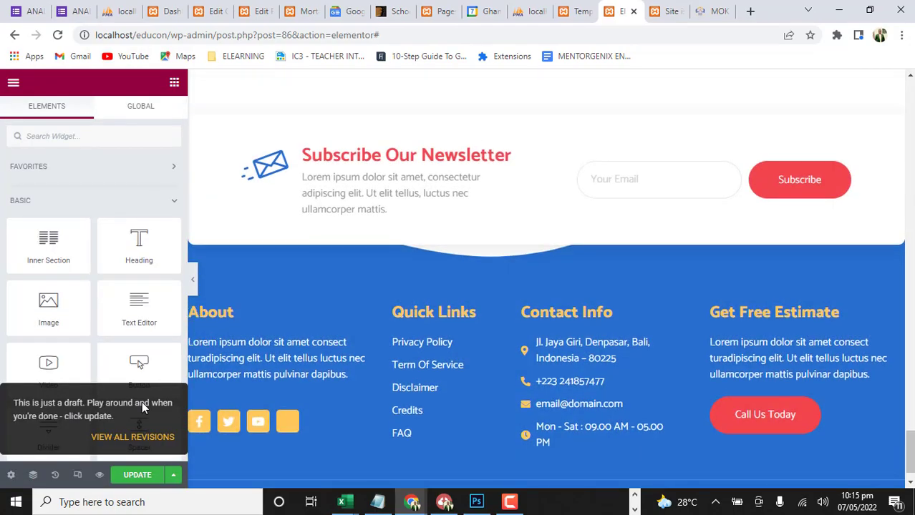
Check the page header, and examine the Home page in the responsive tablet preview down to the About Us section
scroll(498, 266, "up", 20)
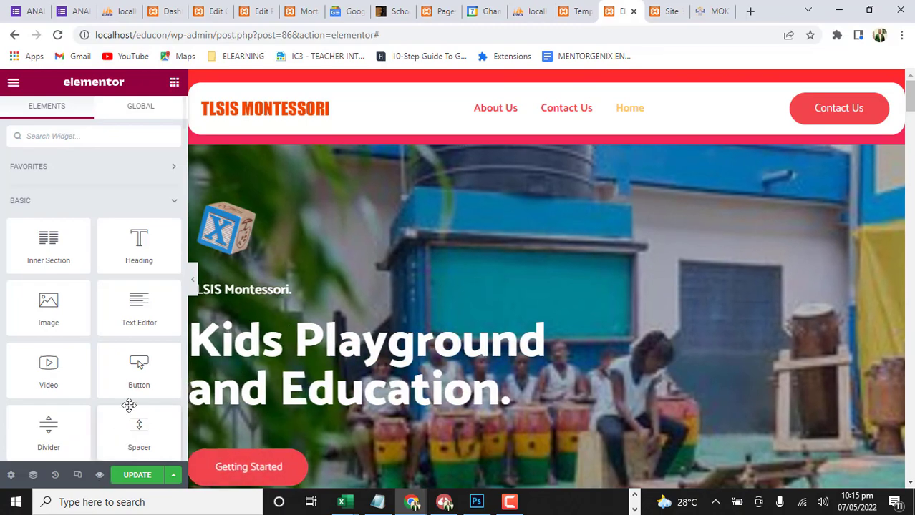
scroll(108, 391, "down", 4)
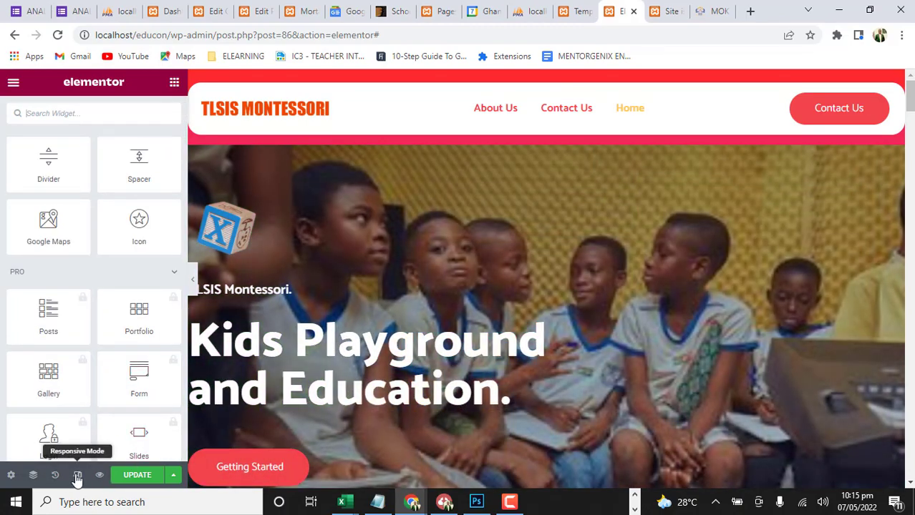
left_click(77, 477)
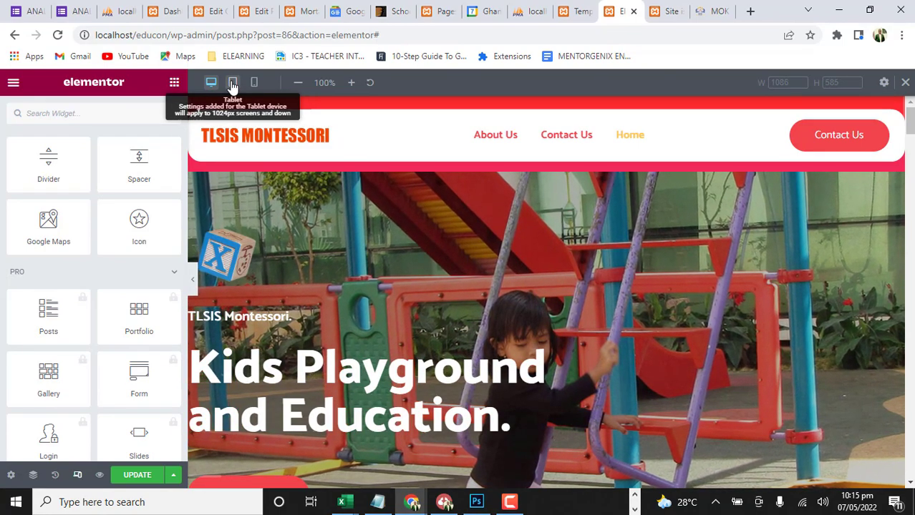
left_click(233, 85)
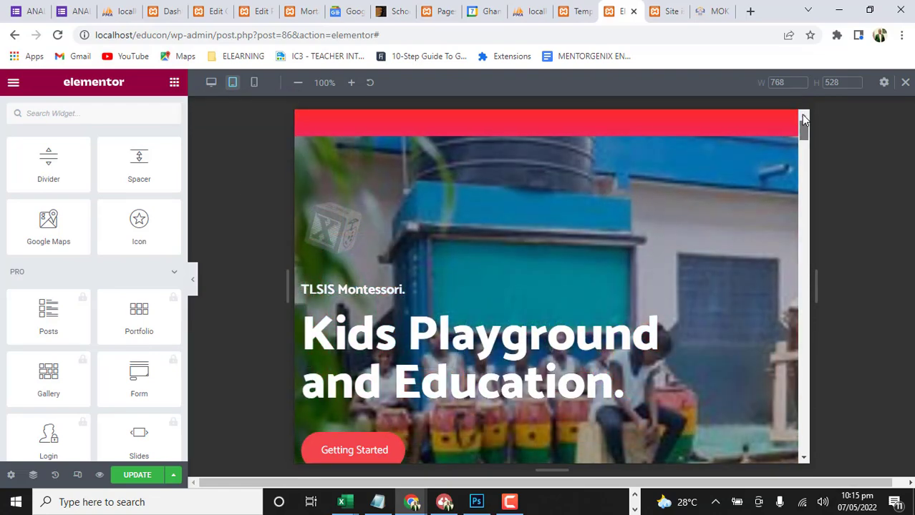
scroll(613, 236, "down", 8)
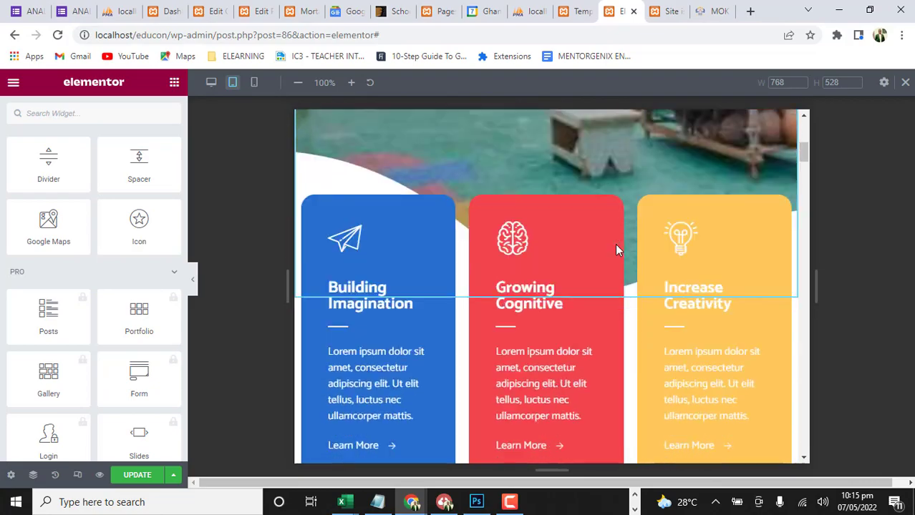
scroll(616, 245, "up", 6)
scroll(614, 241, "up", 3)
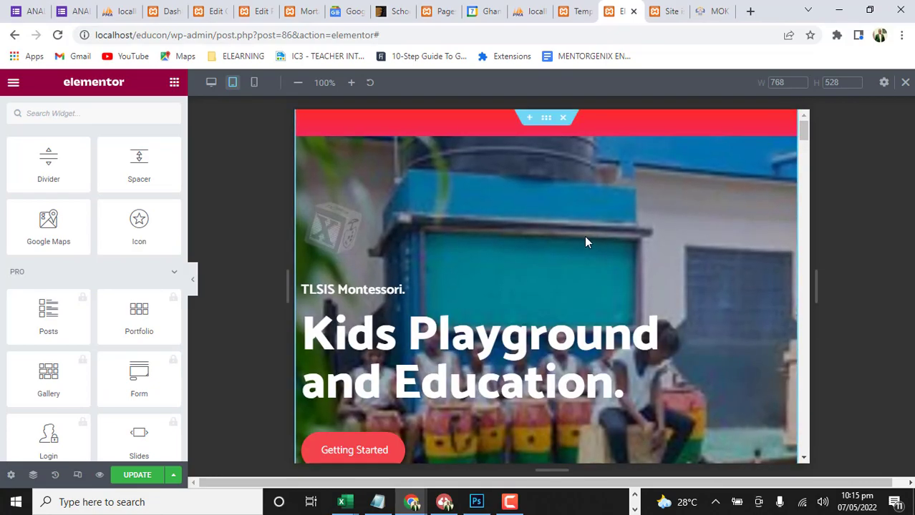
scroll(584, 235, "down", 3)
scroll(580, 247, "up", 3)
scroll(580, 247, "down", 12)
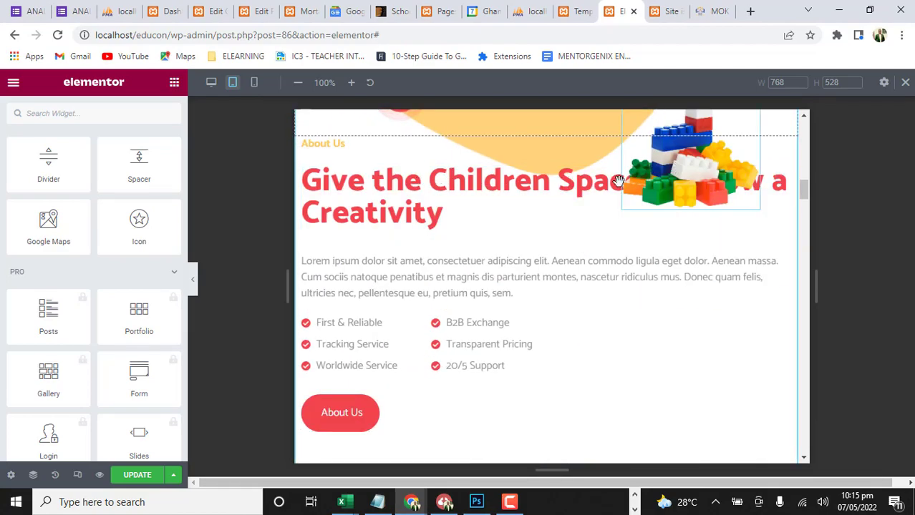
Insert a <br> line break after "Give the Children" in the About Us heading's title
left_click(533, 188)
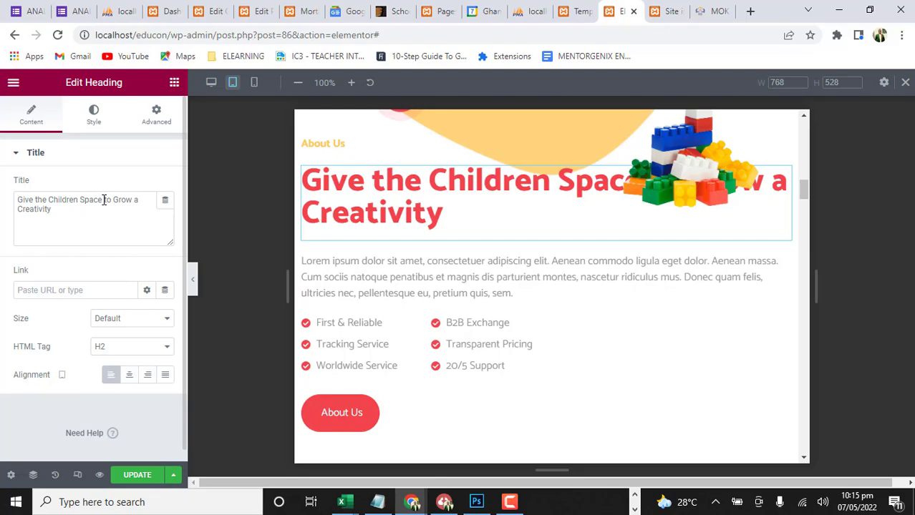
left_click(82, 202)
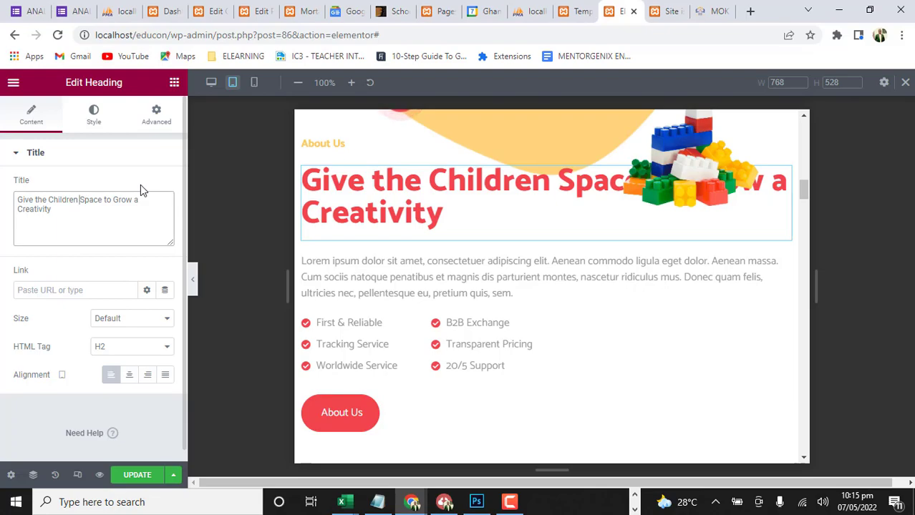
type(",")
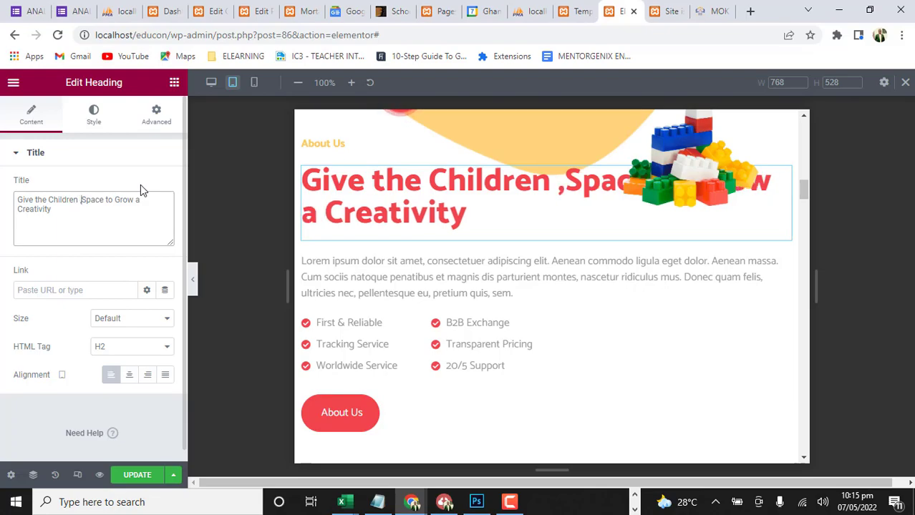
key("BackSpace")
type("<")
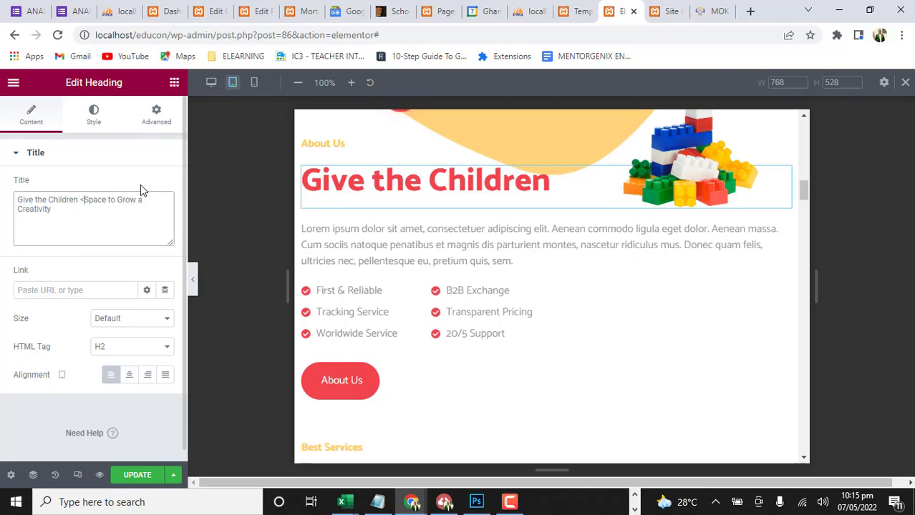
type("br>")
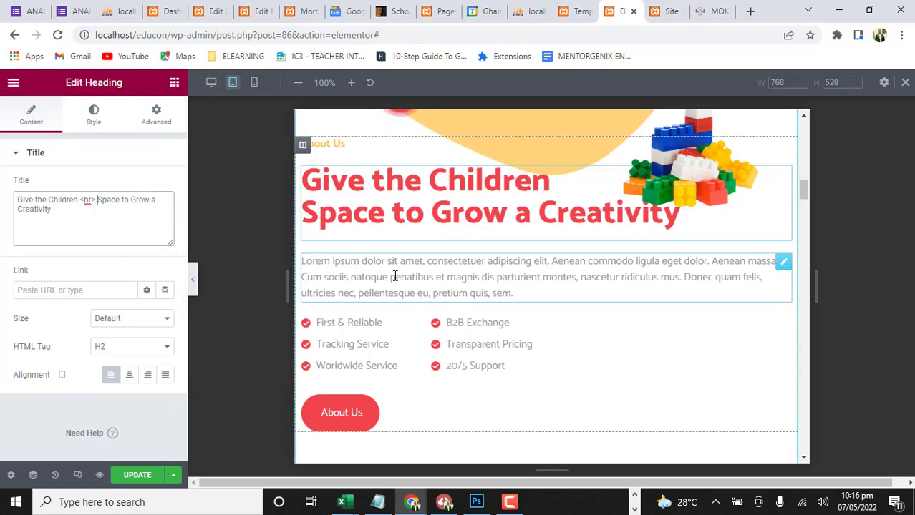
Switch to the mobile preview and examine the About Us heading, feature cards and hero section
left_click(254, 82)
scroll(591, 277, "up", 2)
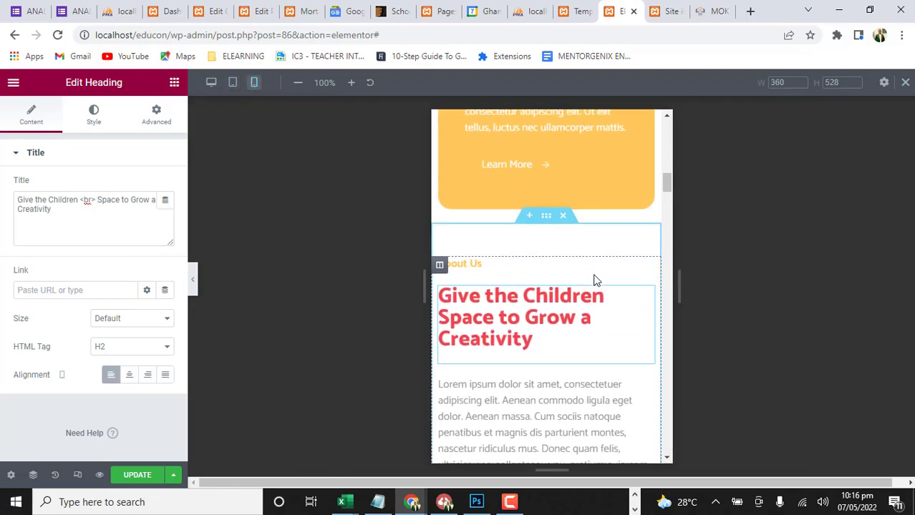
scroll(548, 320, "up", 2)
scroll(547, 320, "up", 1)
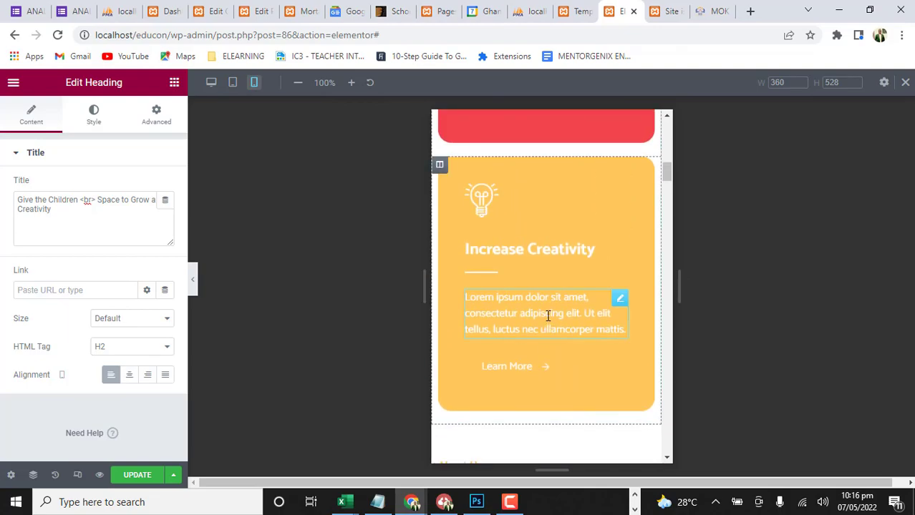
scroll(547, 318, "down", 8)
scroll(547, 316, "up", 13)
scroll(546, 313, "up", 10)
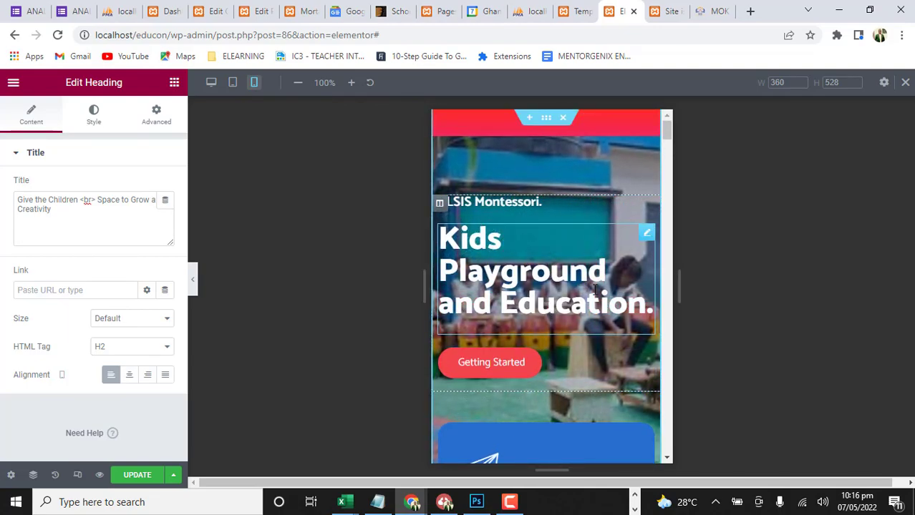
Examine the mobile layout from the hero through Best Services, Gallery, Complete Facilities, Testimonial and News & Blog to the footer
scroll(551, 250, "down", 10)
scroll(595, 313, "down", 12)
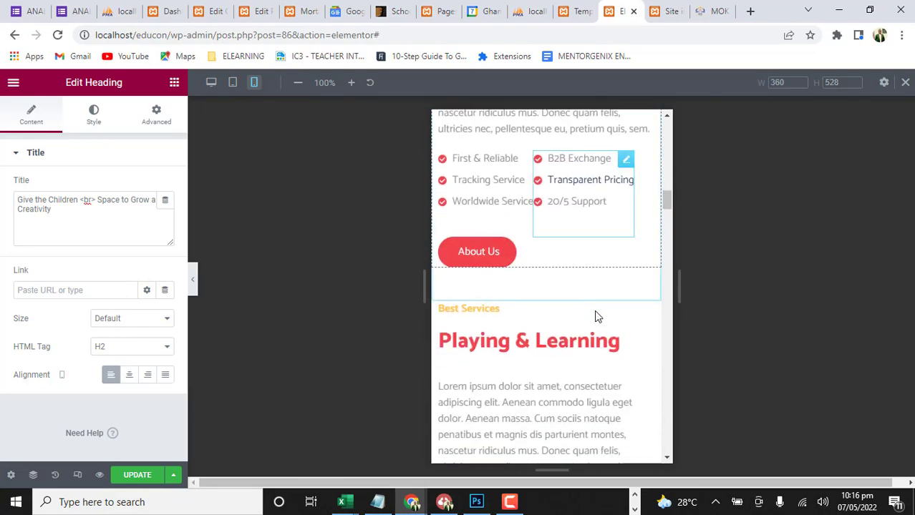
scroll(594, 310, "down", 2)
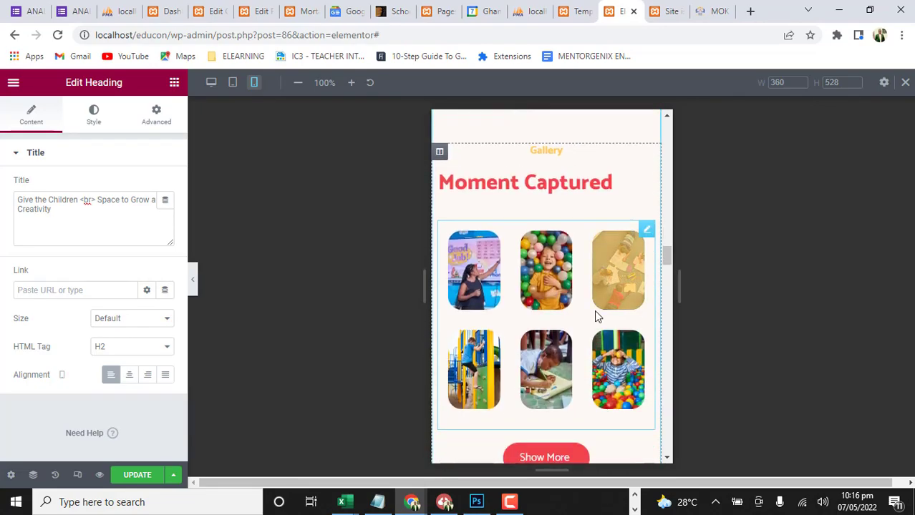
scroll(510, 298, "down", 4)
scroll(512, 304, "down", 10)
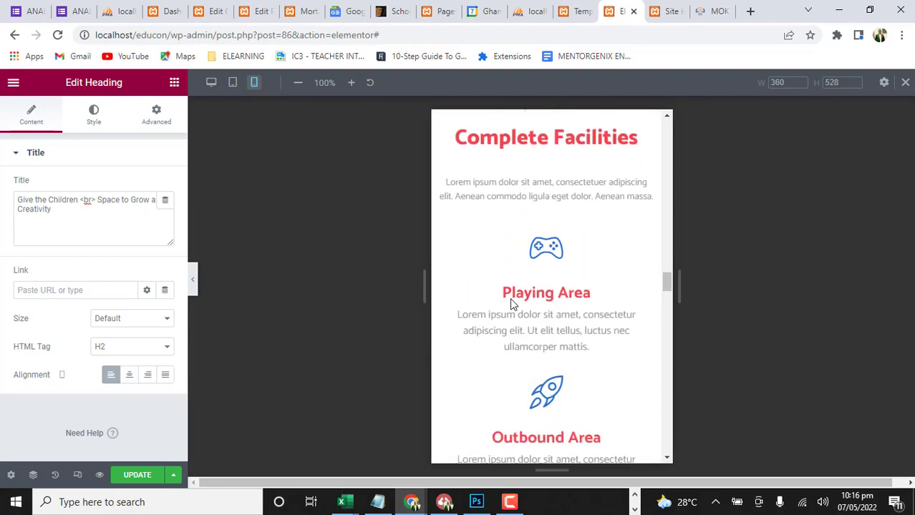
scroll(511, 298, "up", 2)
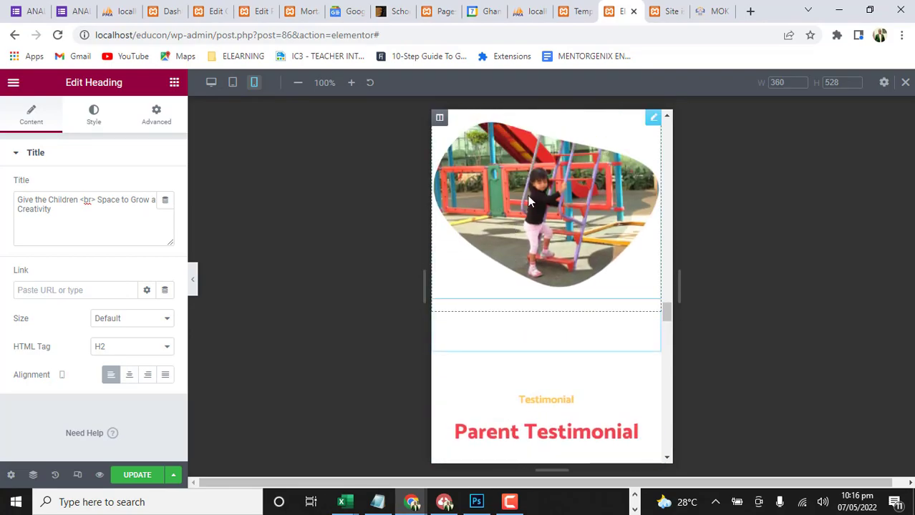
scroll(541, 322, "down", 6)
scroll(542, 322, "down", 12)
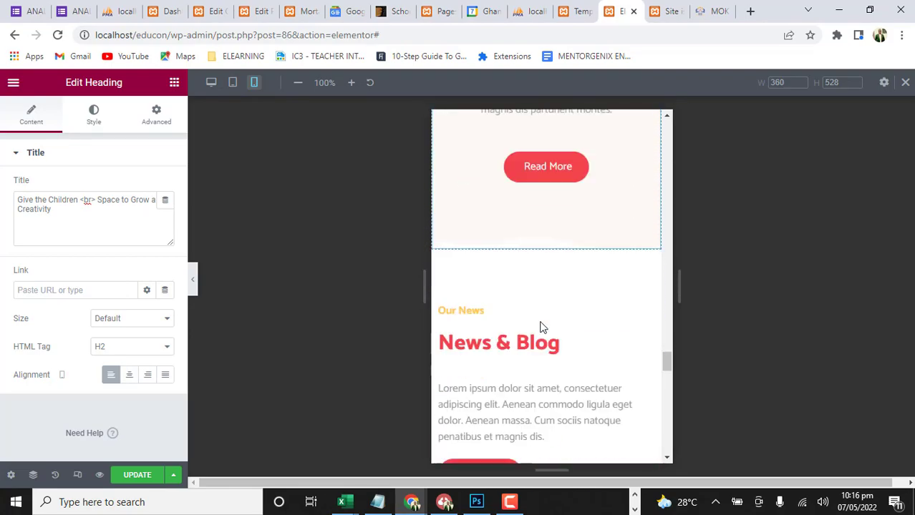
scroll(541, 324, "down", 6)
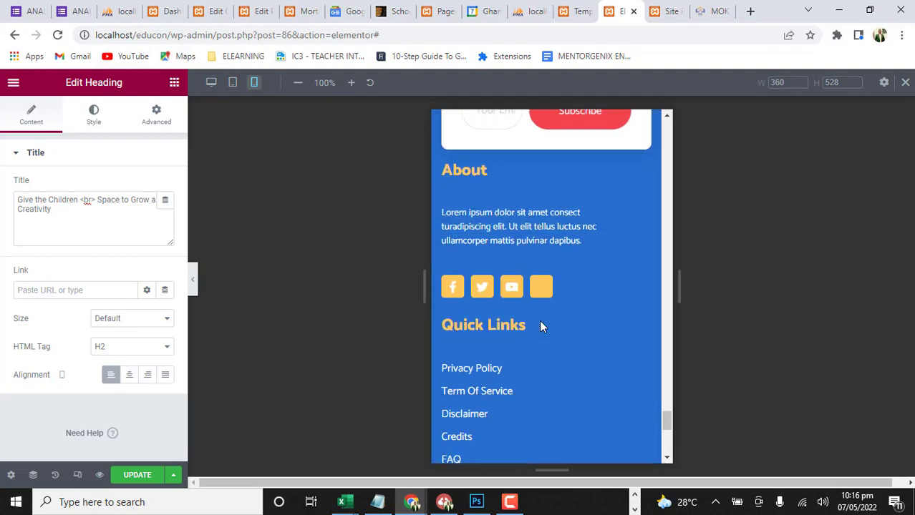
Check the footer's mobile layout down to the copyright line and look back over the sections above it
scroll(541, 321, "up", 6)
scroll(541, 320, "down", 5)
scroll(541, 320, "down", 5)
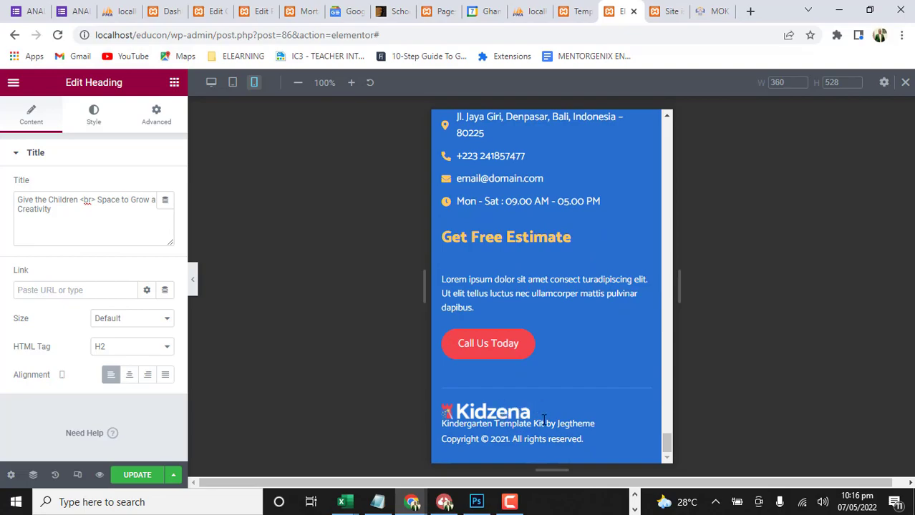
scroll(561, 277, "up", 5)
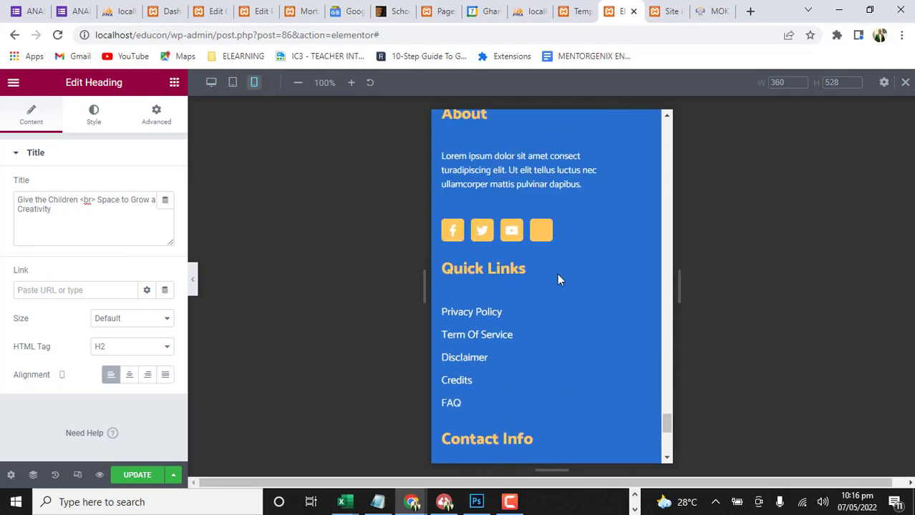
scroll(551, 276, "up", 15)
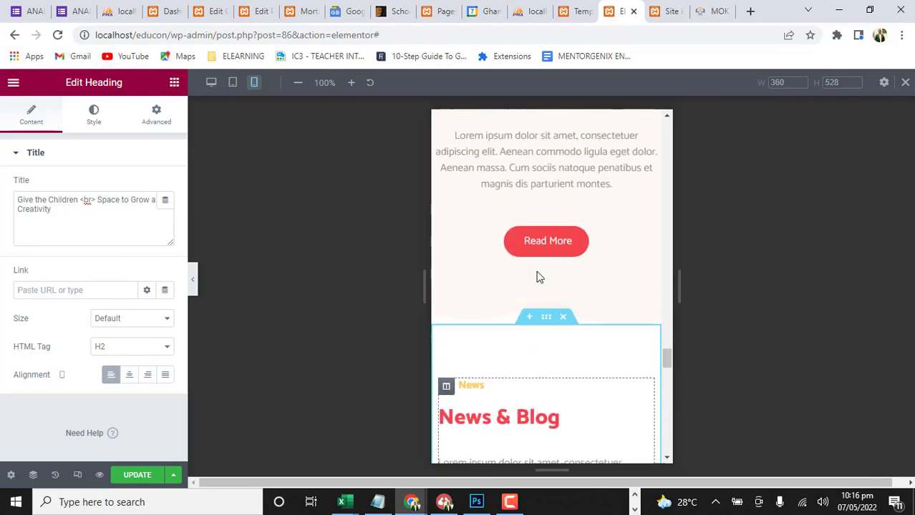
scroll(540, 278, "up", 10)
Return to the desktop view and save the Home page updates
left_click(211, 82)
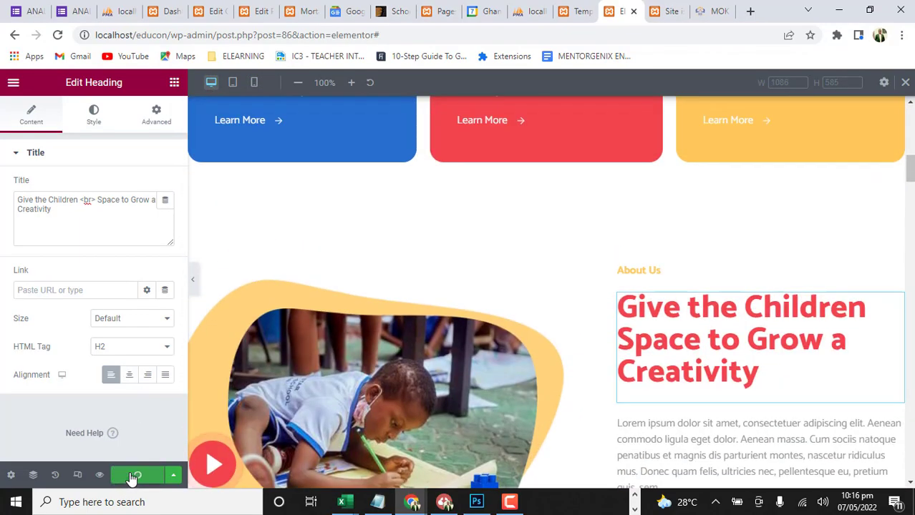
left_click(133, 476)
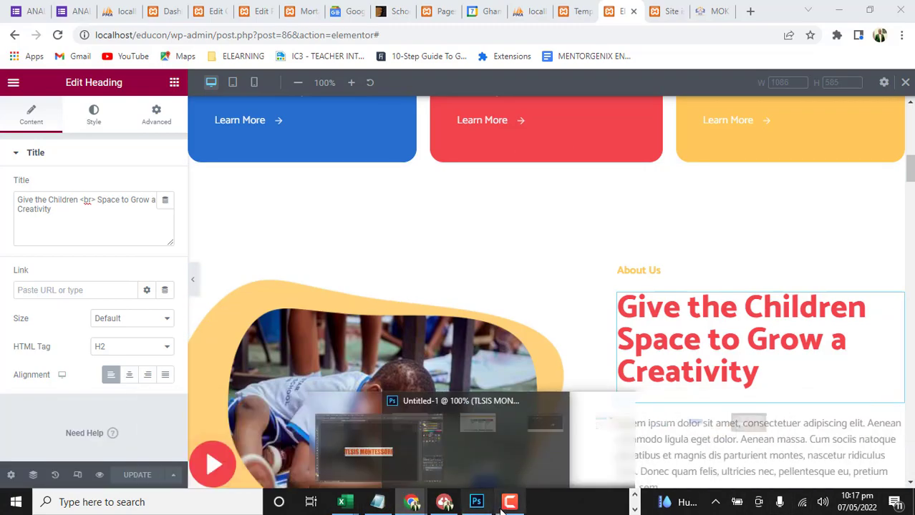
mouse_move(499, 486)
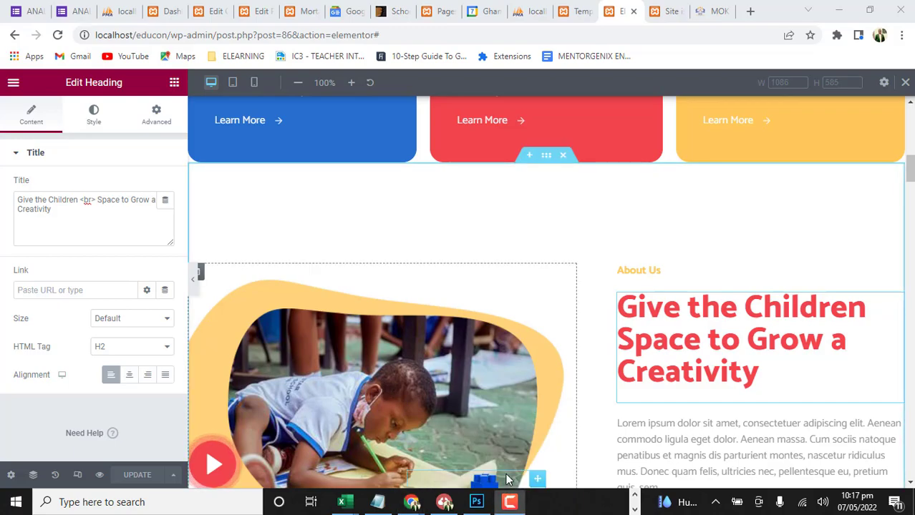